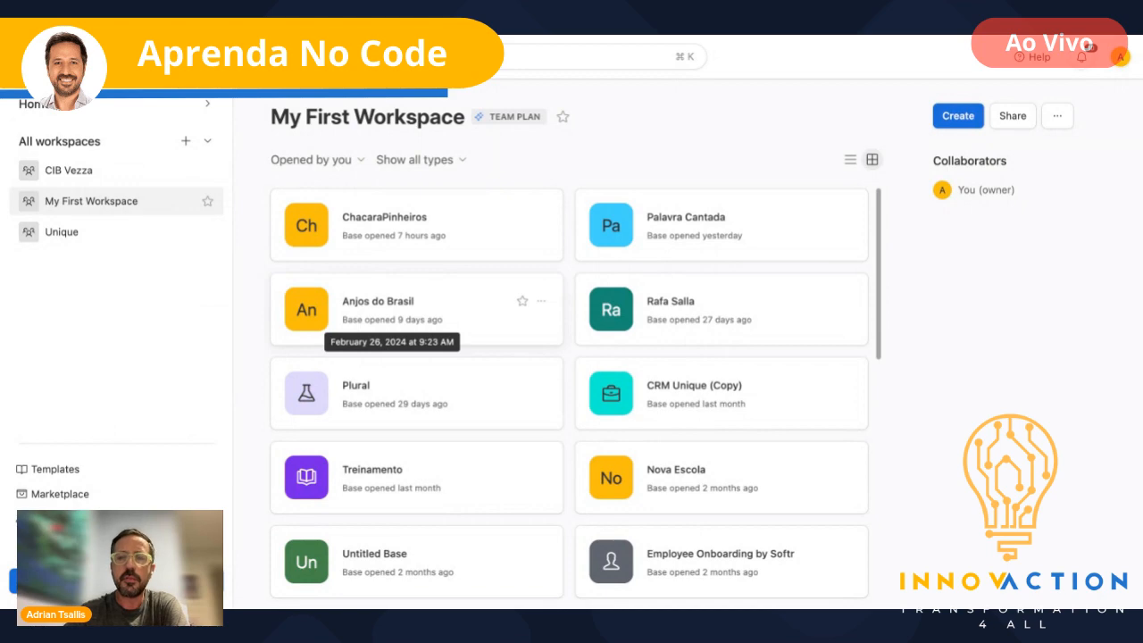
- Create a new blank base from scratch and dismiss the getting-started panel
left_click(958, 117)
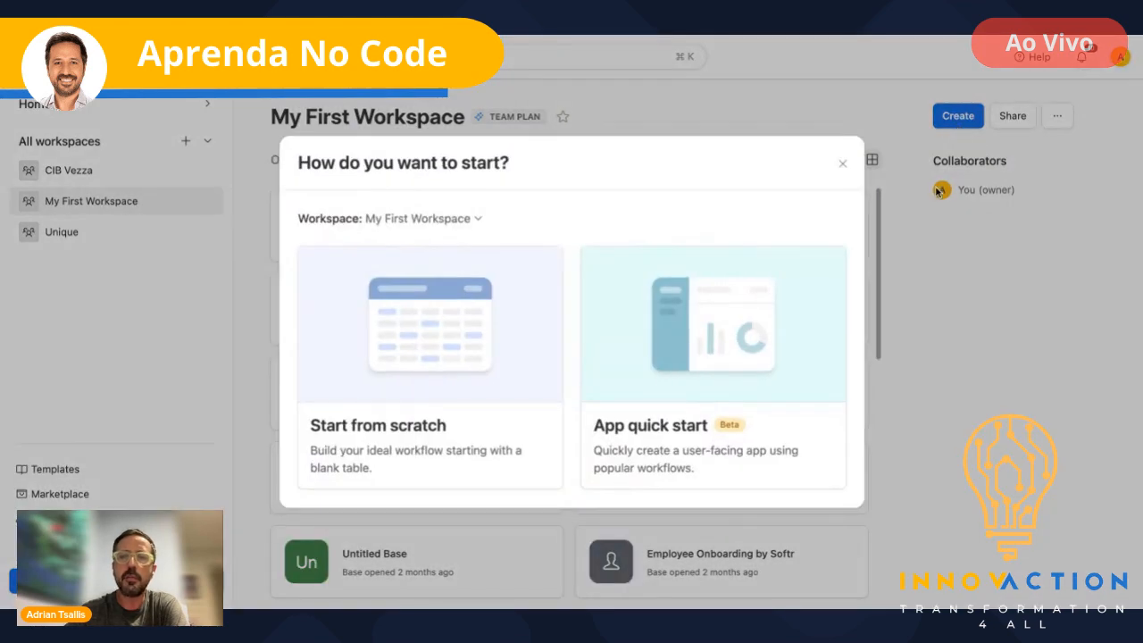
left_click(402, 343)
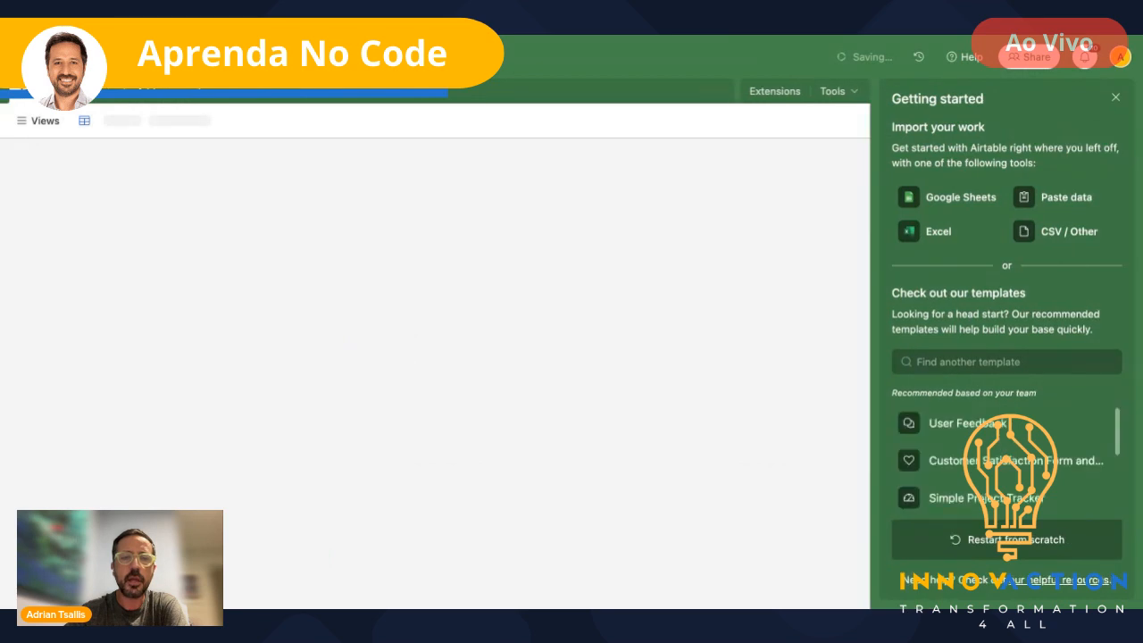
left_click(1116, 99)
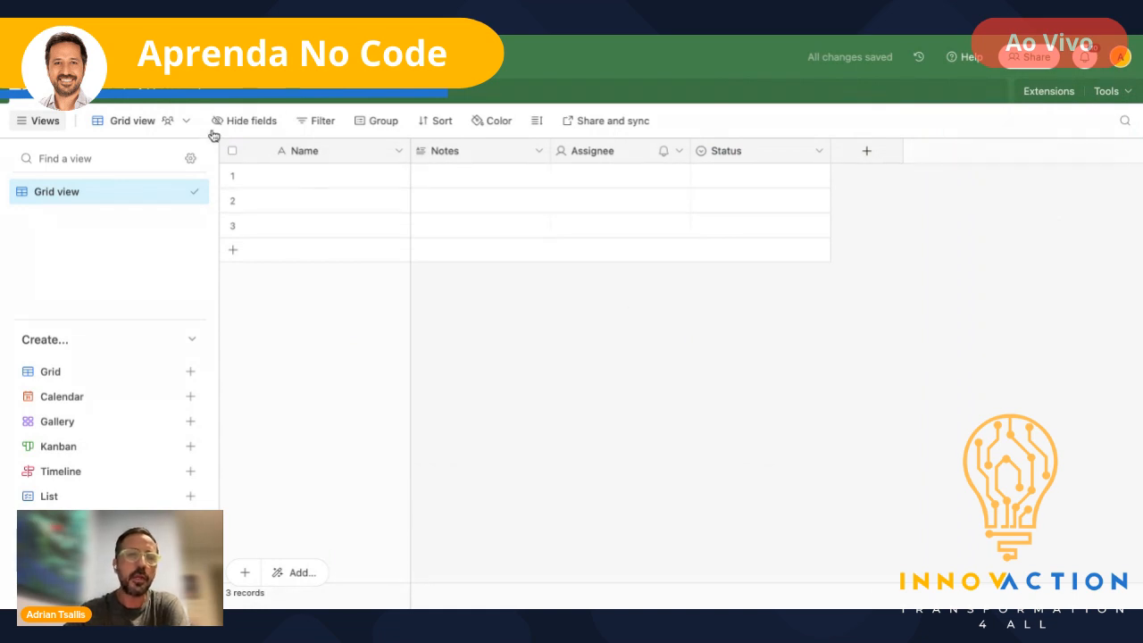
- Rename the base, typing 'Cr' as its new name
left_click(96, 57)
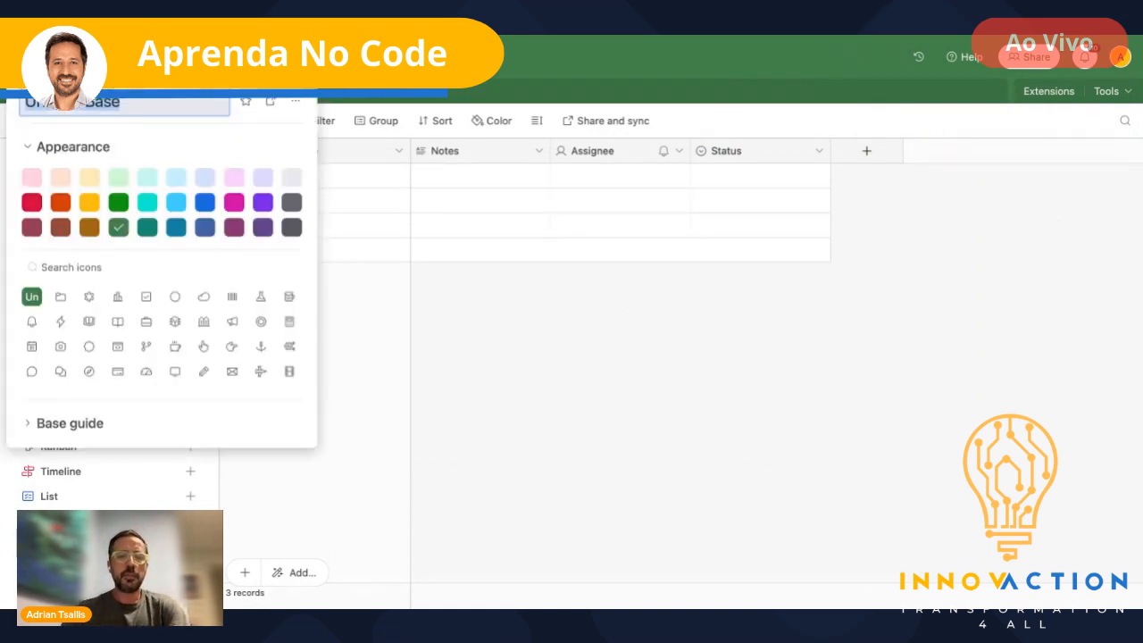
type("Cr")
left_click(566, 376)
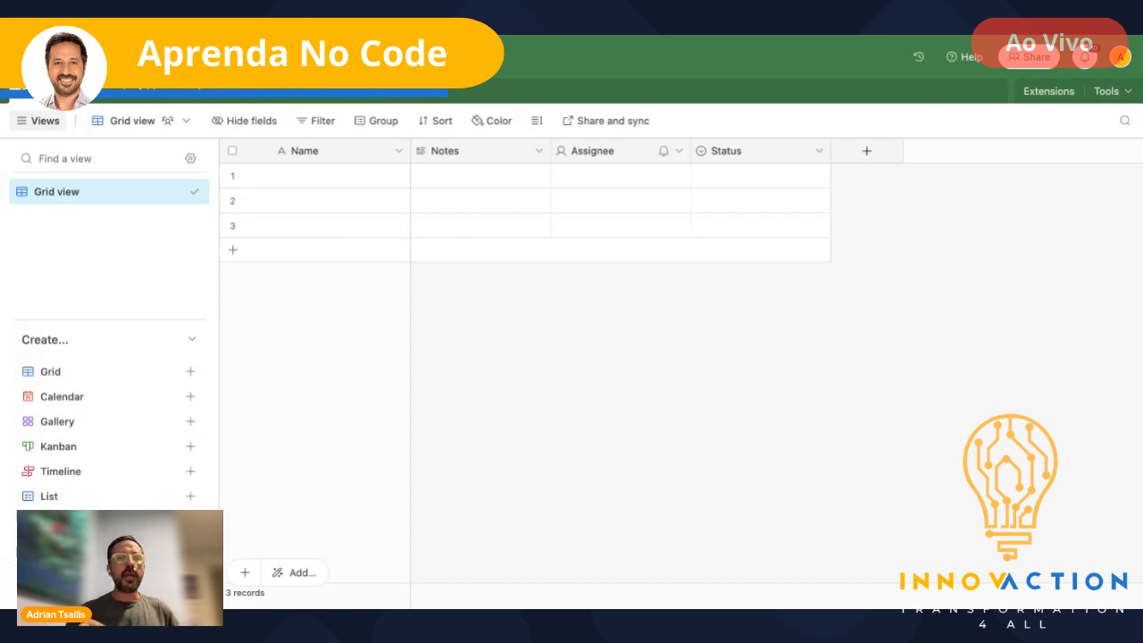
- Rename the primary Name field to 'Nome', keeping its Single line text type
left_click(333, 150)
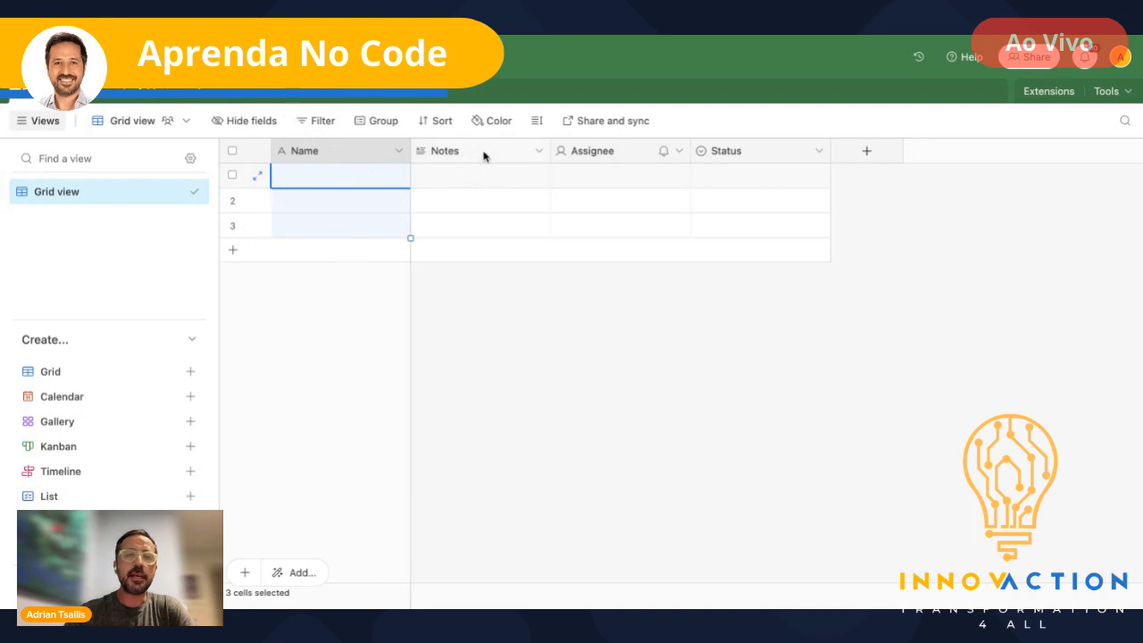
double_click(352, 151)
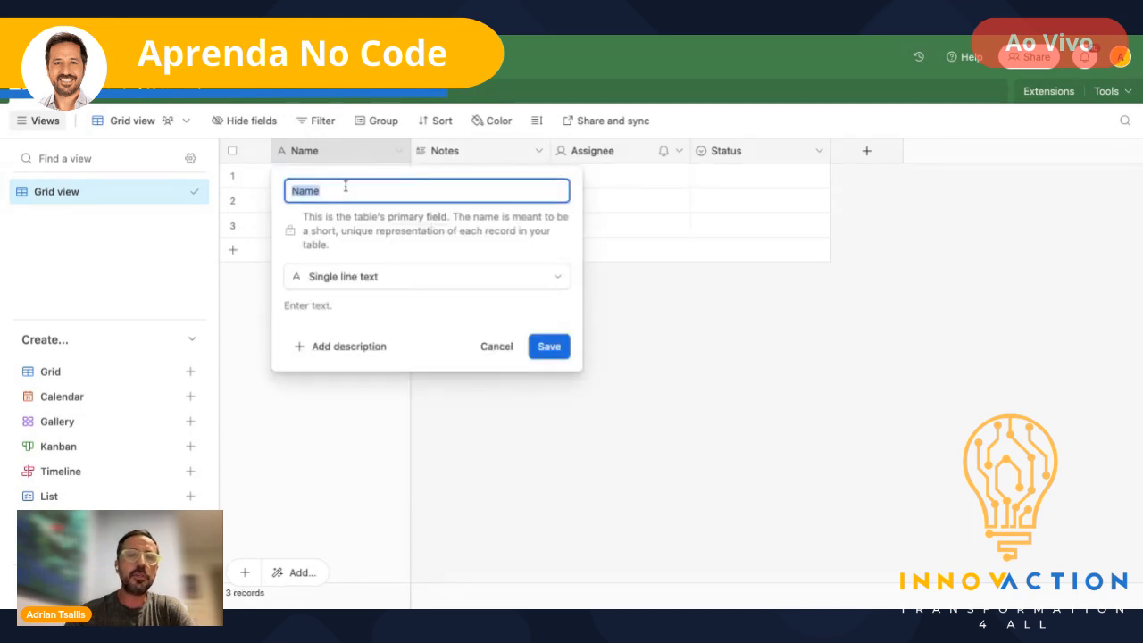
type("Nome")
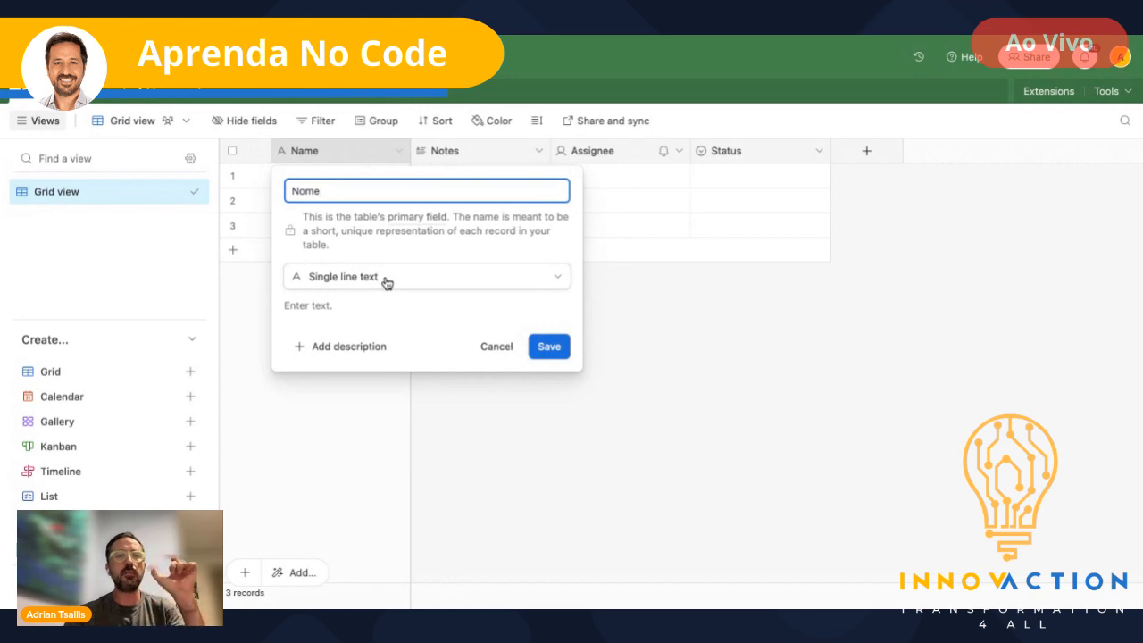
left_click(546, 348)
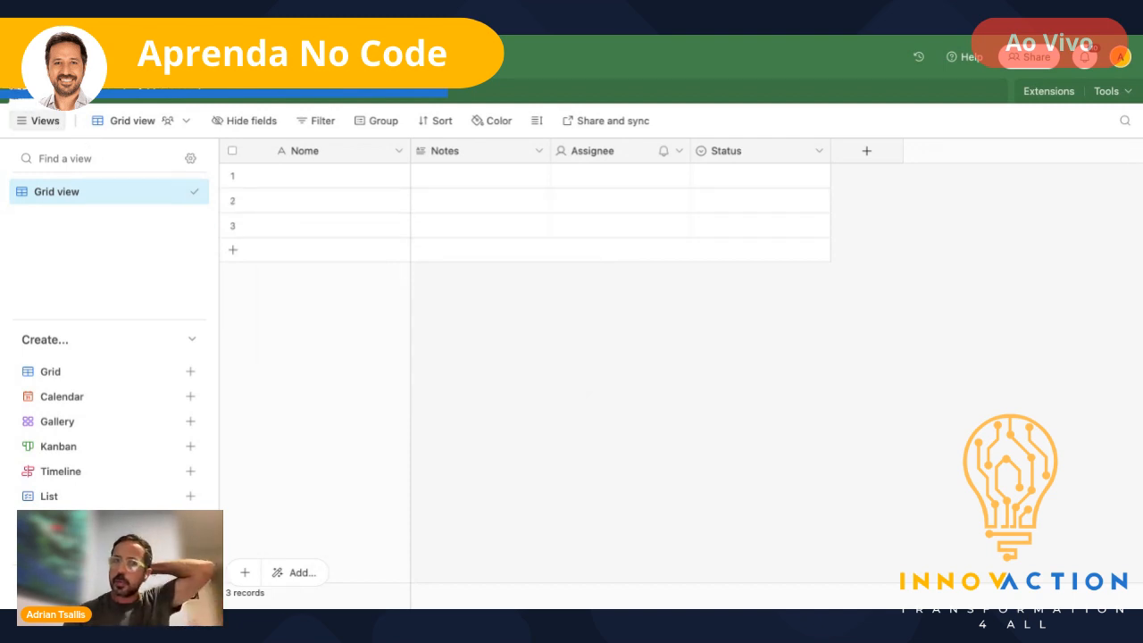
- Rename the table from Table 1 to 'Empresas'
double_click(41, 96)
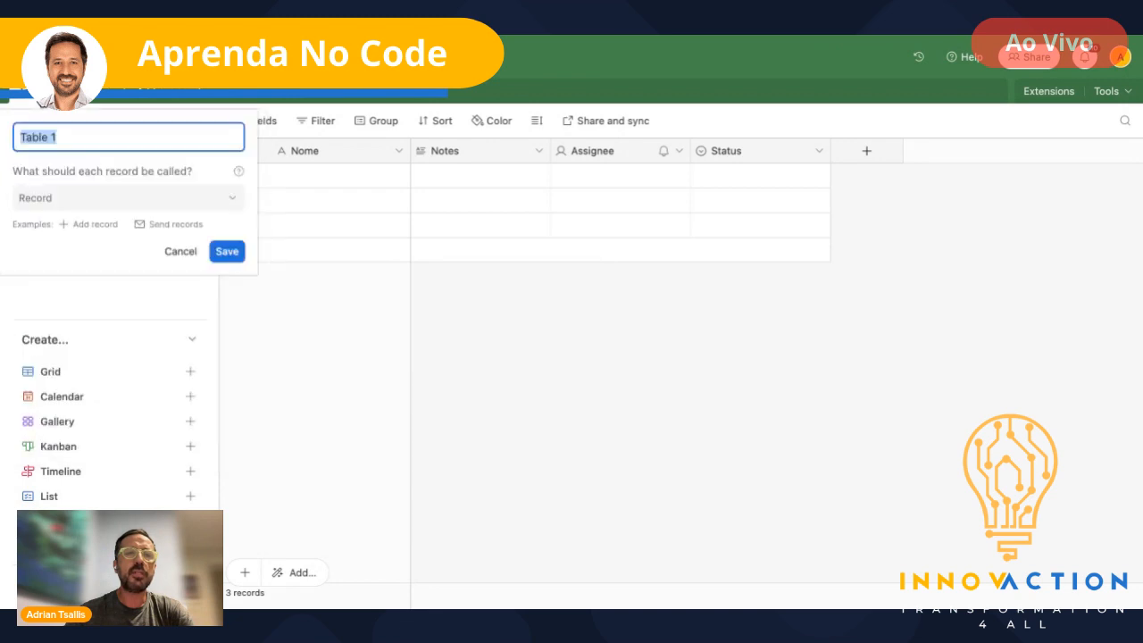
type("Empresa")
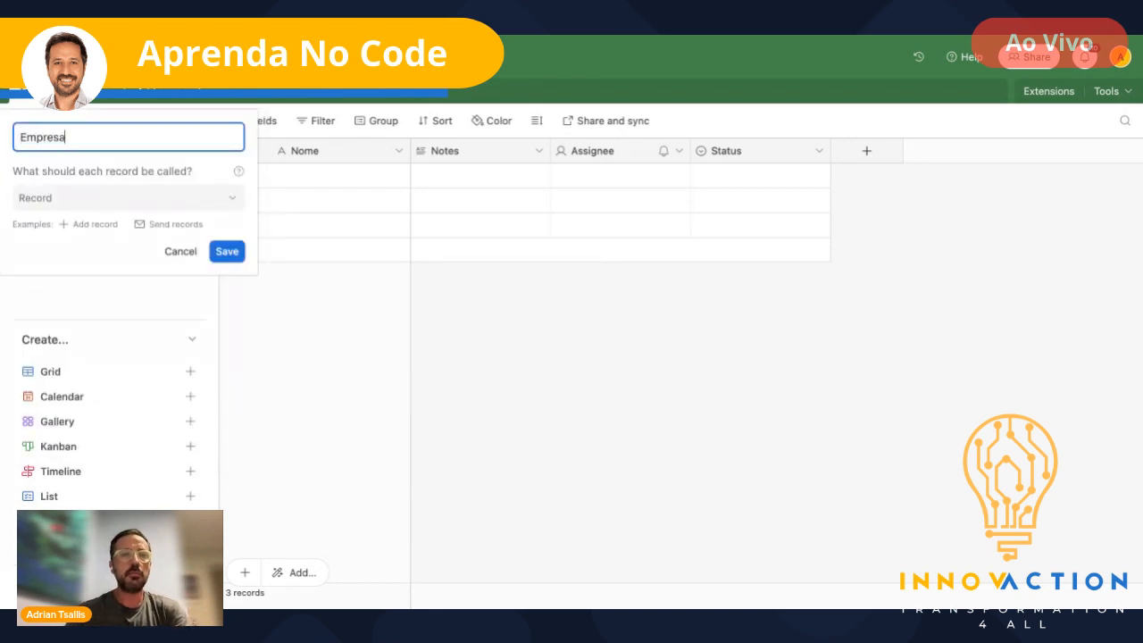
type("s")
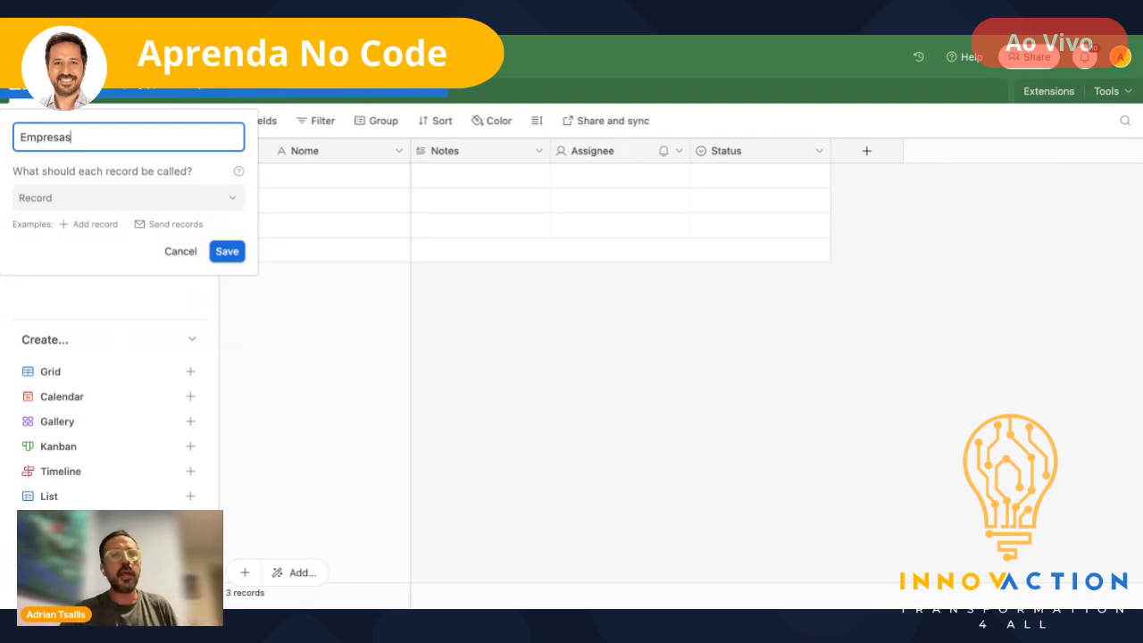
key("Return")
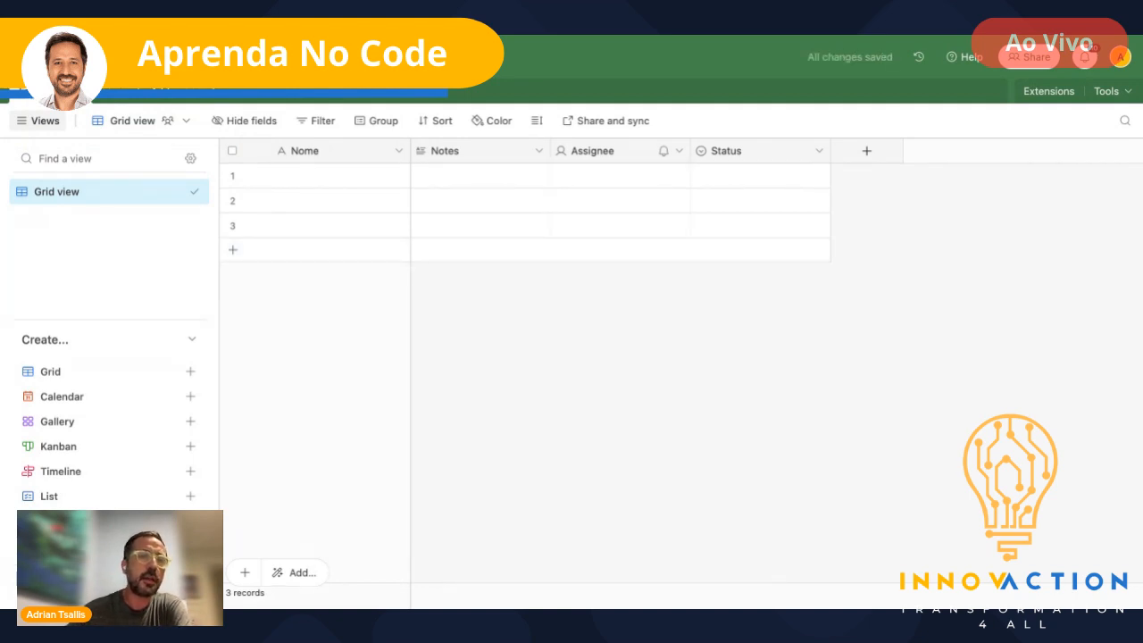
- Enter Coca cola, Shell and Ipiranga in the Nome cells of the three records
double_click(318, 183)
type("Coca cola")
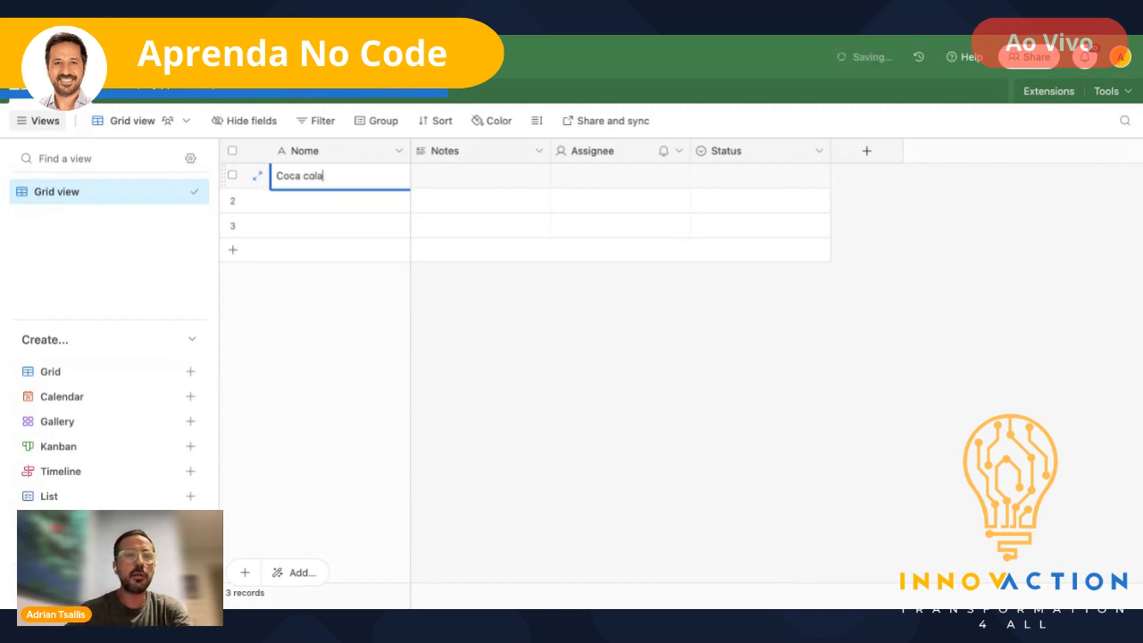
key("Return")
type("Shell")
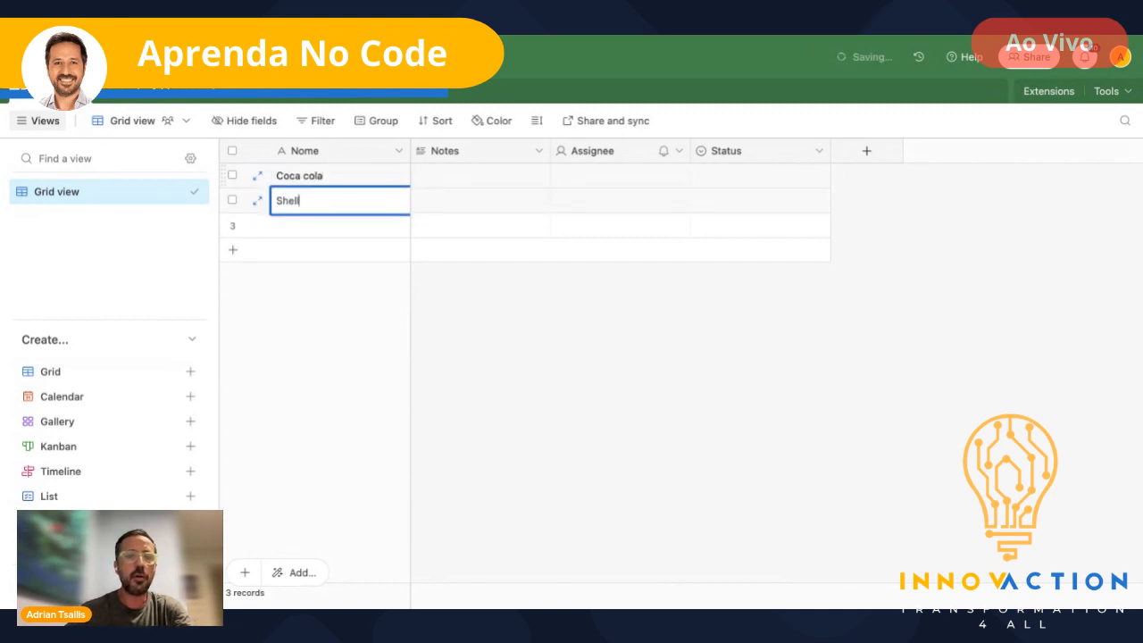
key("Return")
type("I")
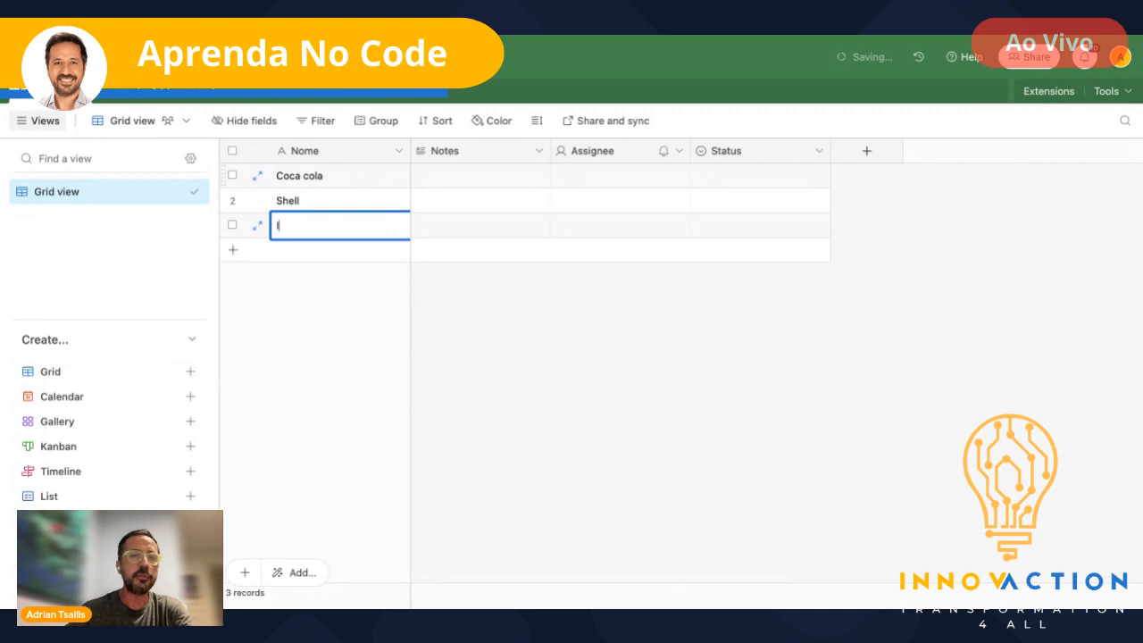
type("piranga")
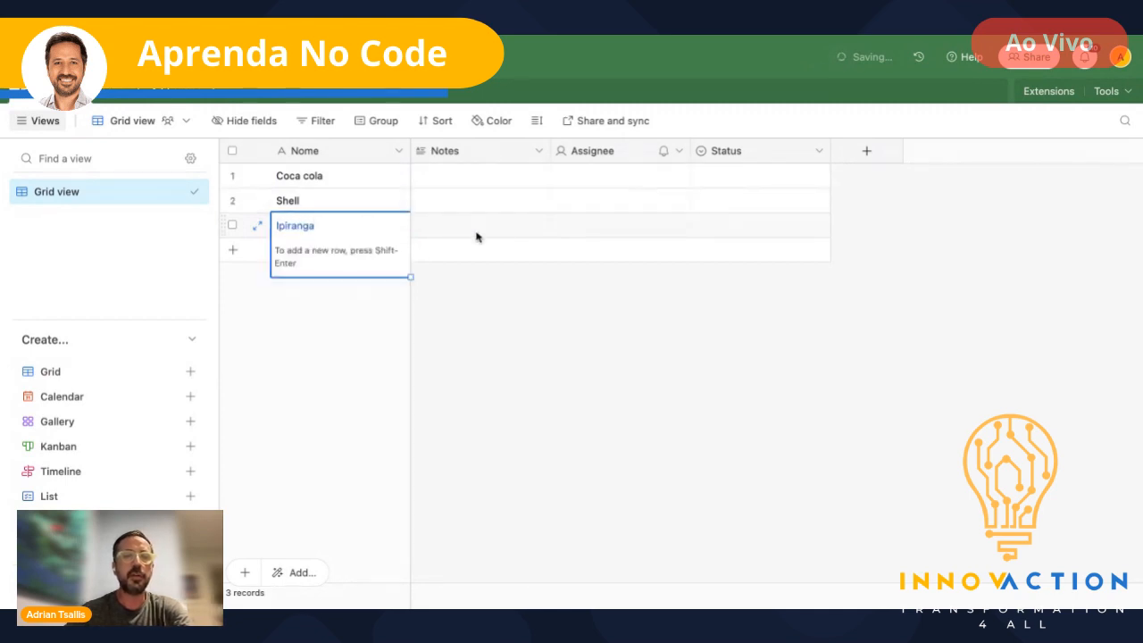
left_click(502, 285)
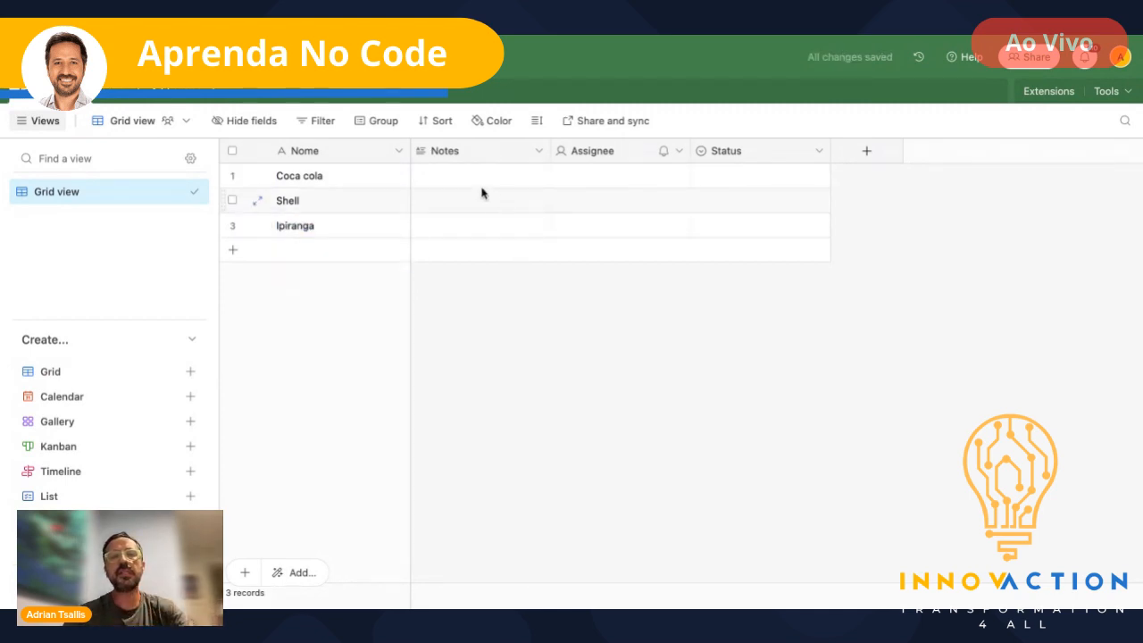
- Rename the Notes field to 'CNPJ' and change its type to Number
double_click(442, 154)
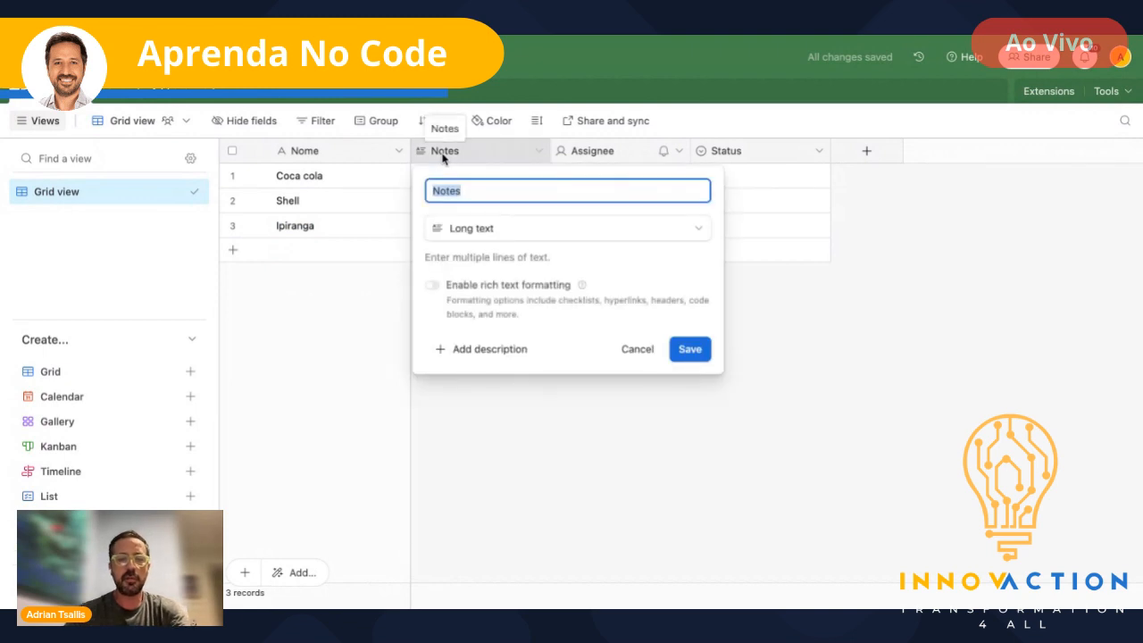
type("CNPJ")
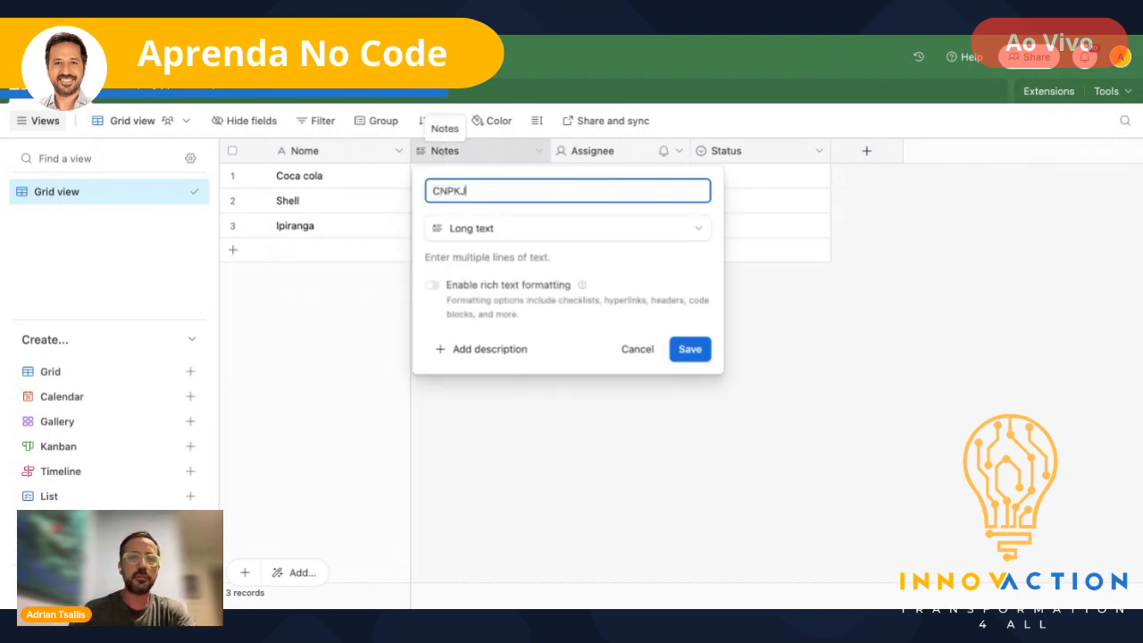
key("BackSpace")
type("J")
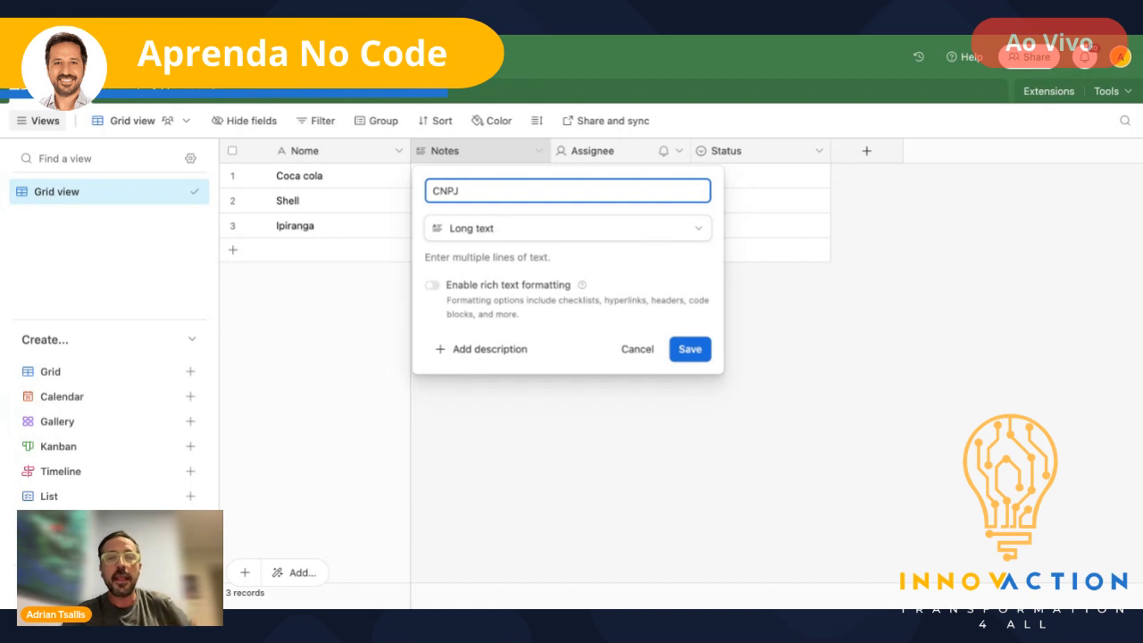
left_click(568, 229)
scroll(526, 355, "down", 3)
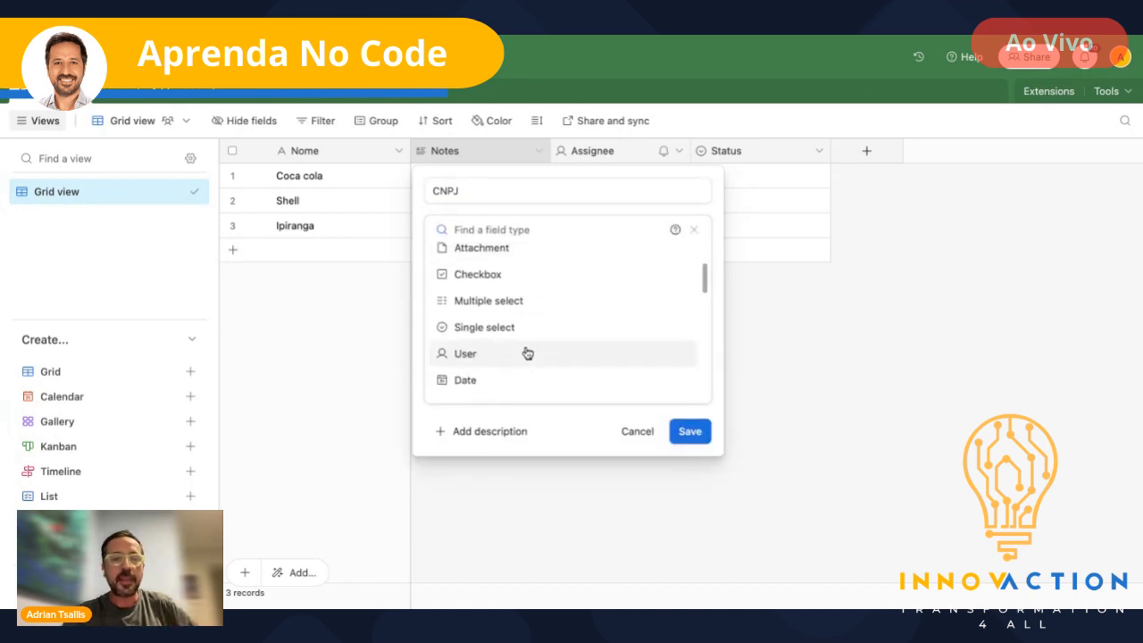
scroll(526, 355, "down", 1)
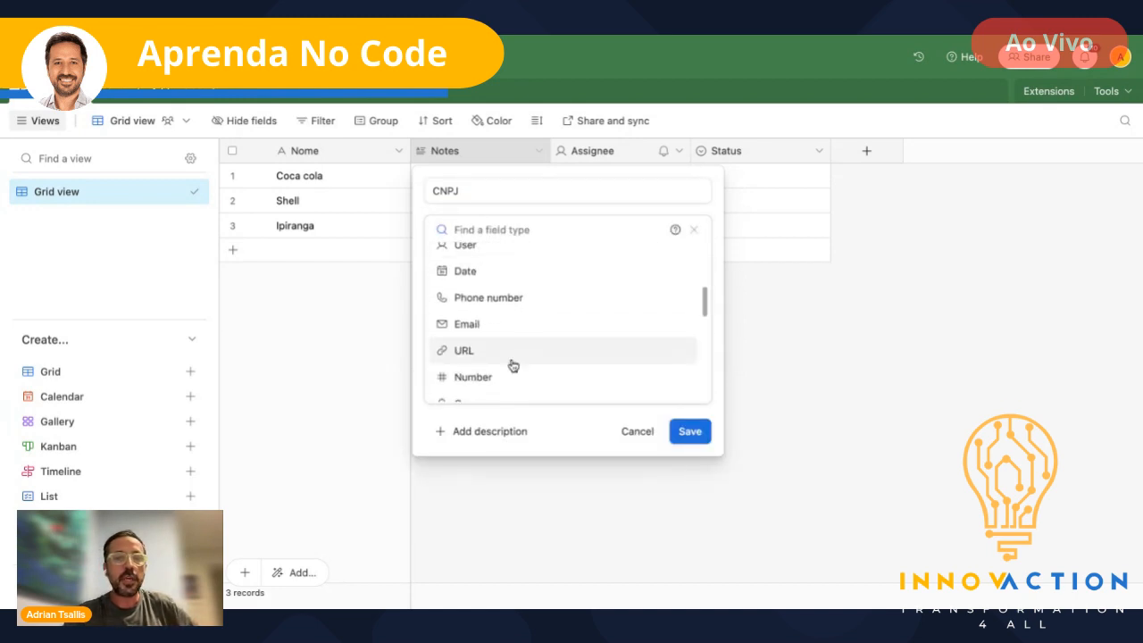
left_click(483, 382)
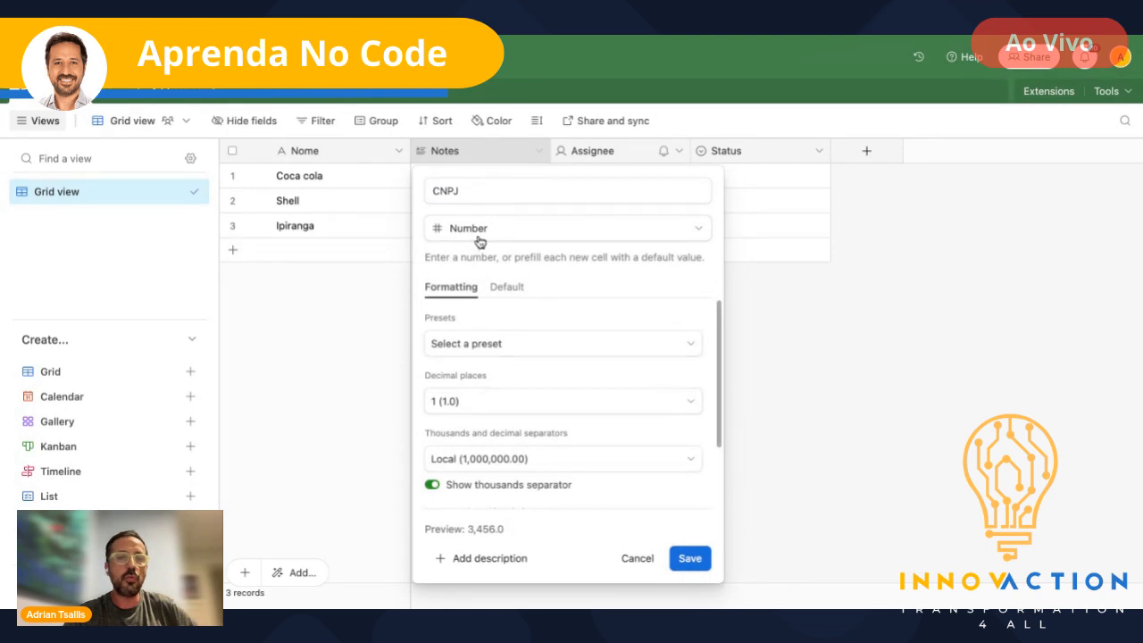
- Set CNPJ to 0 decimal places with no thousands separator and save it
left_click(685, 406)
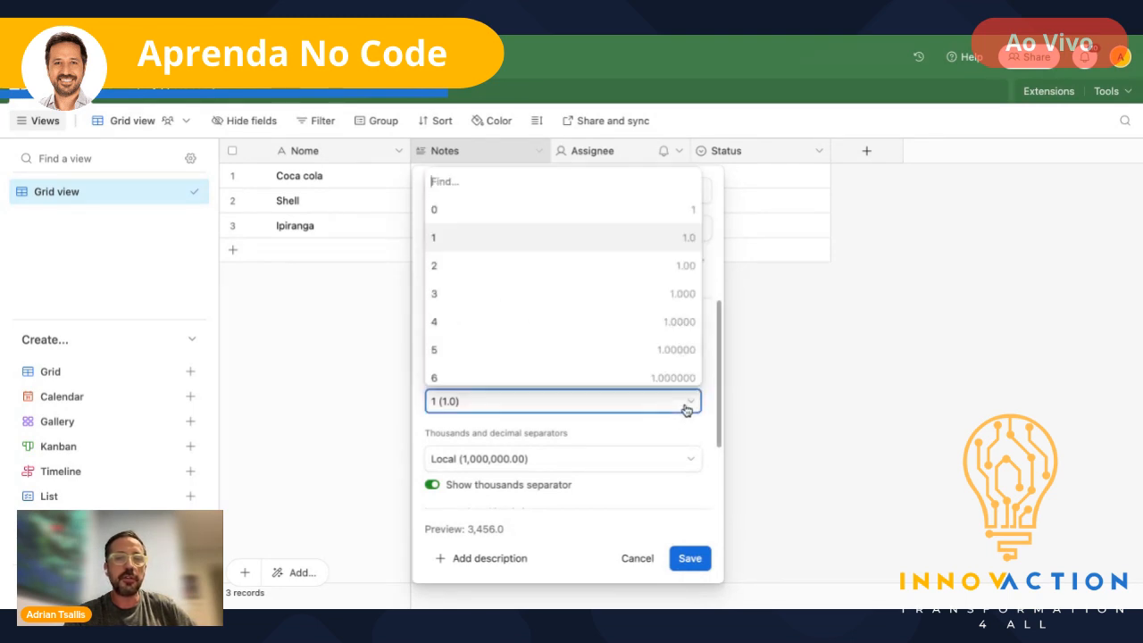
left_click(443, 205)
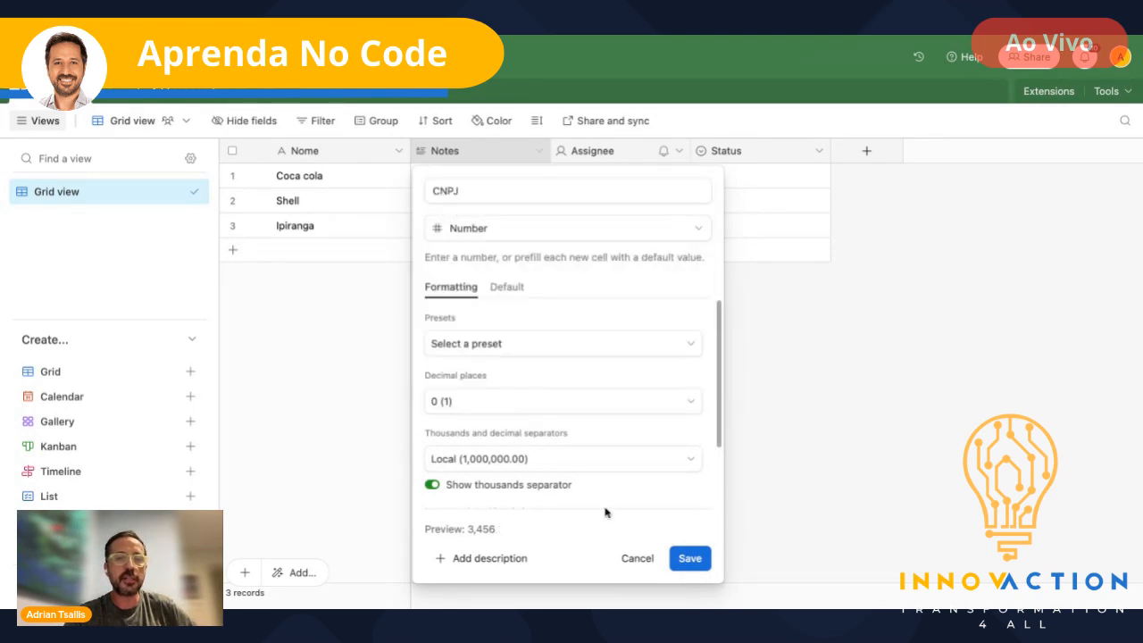
left_click(691, 469)
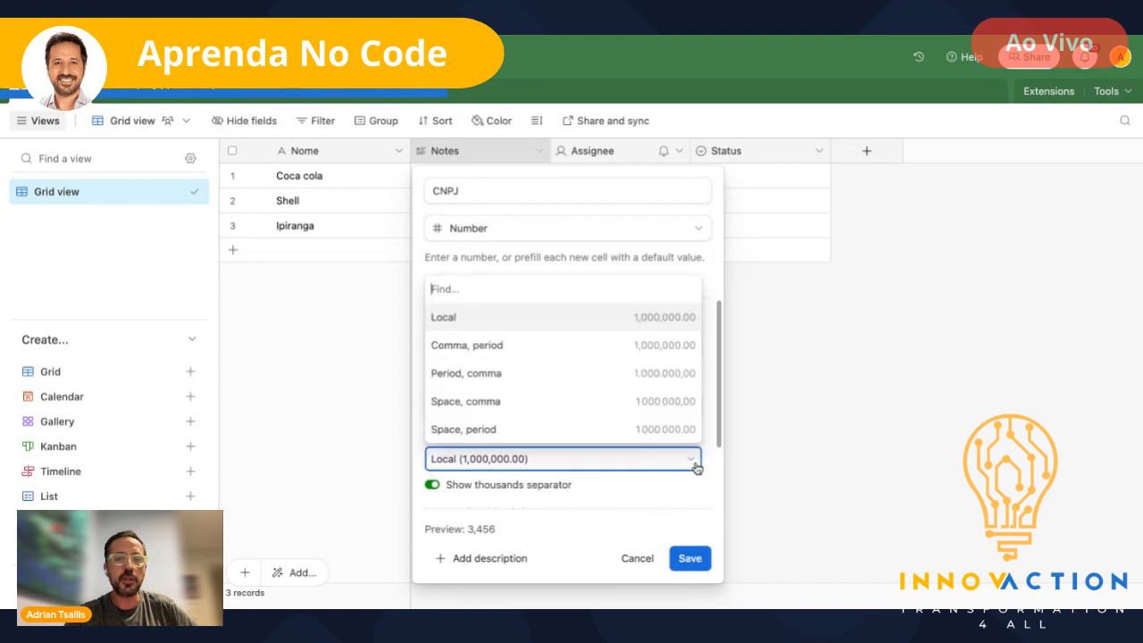
left_click(455, 319)
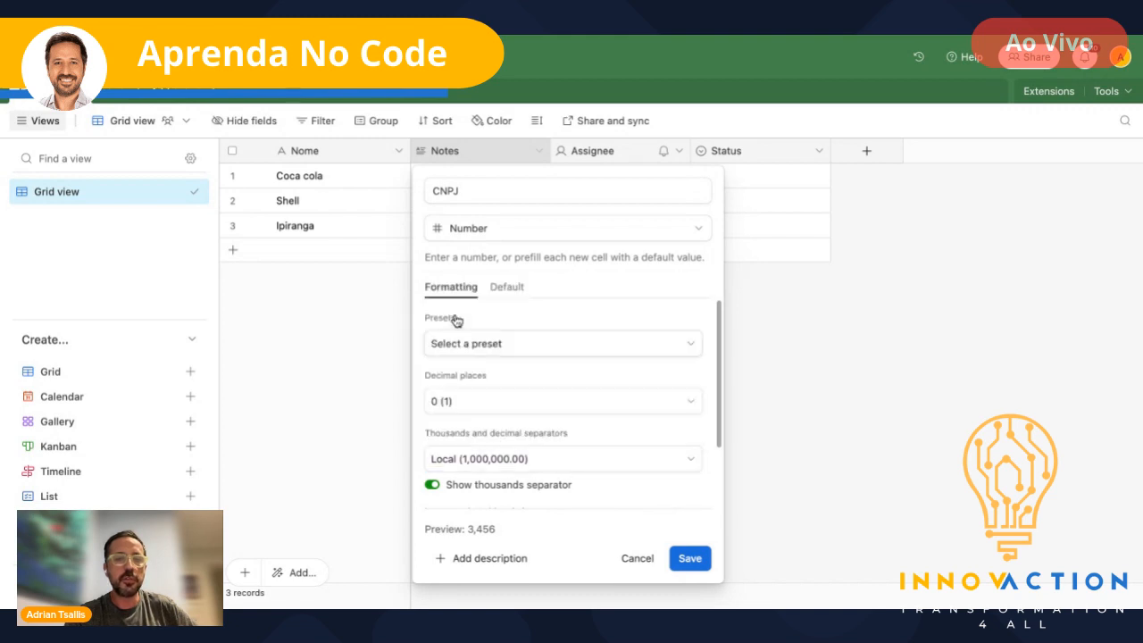
left_click(437, 486)
left_click(696, 561)
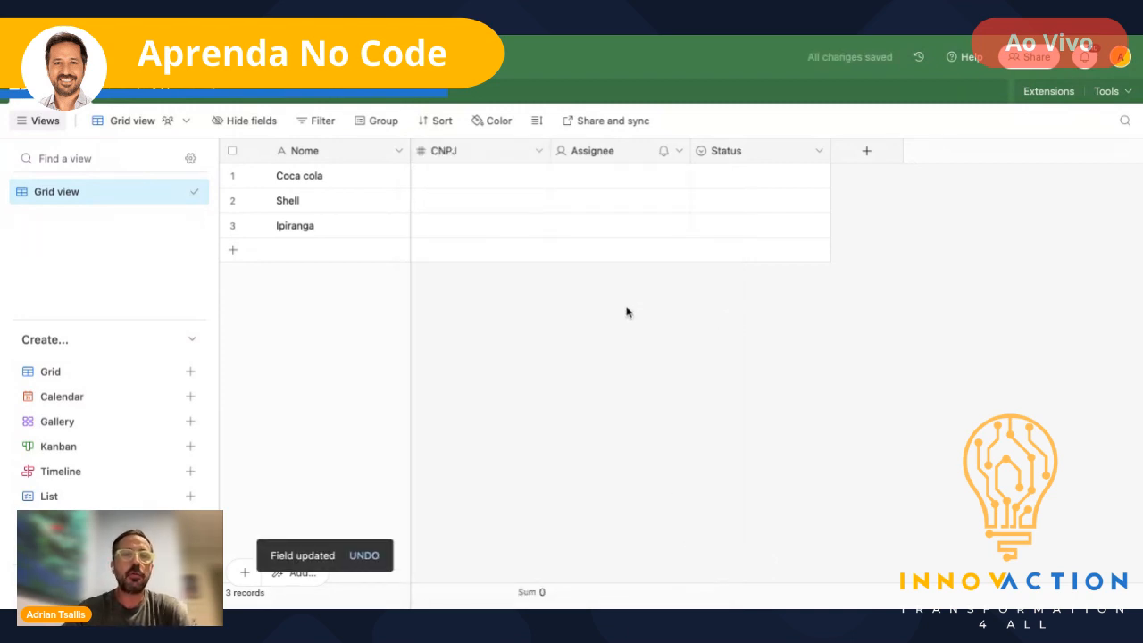
- Turn the Assignee field into a Single line text field named 'Endereço'
double_click(595, 151)
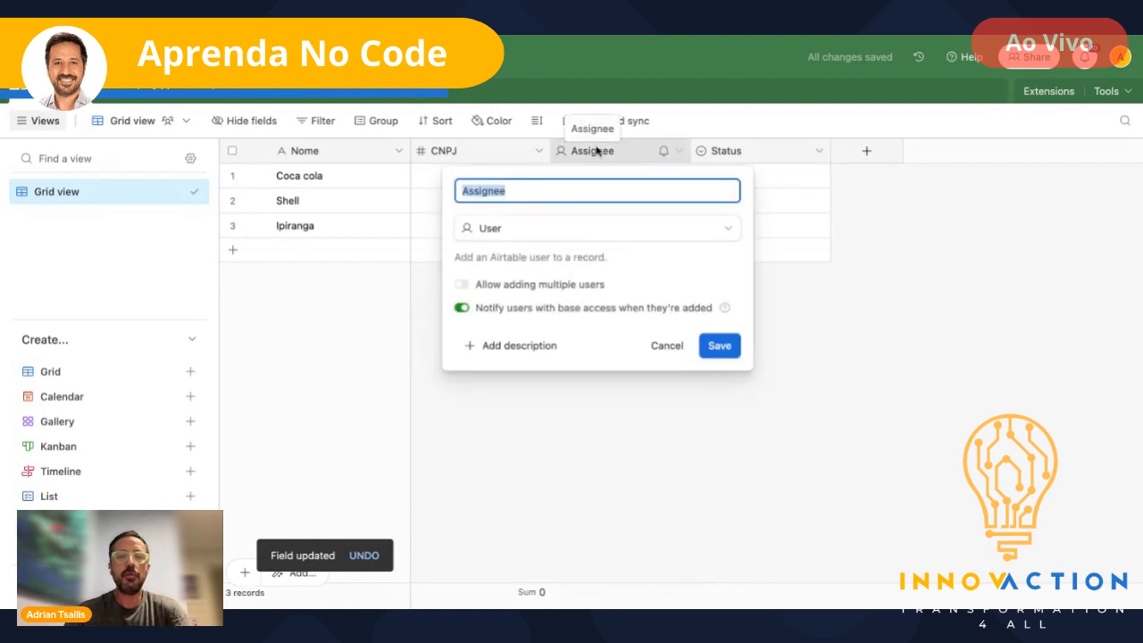
type("Endereço")
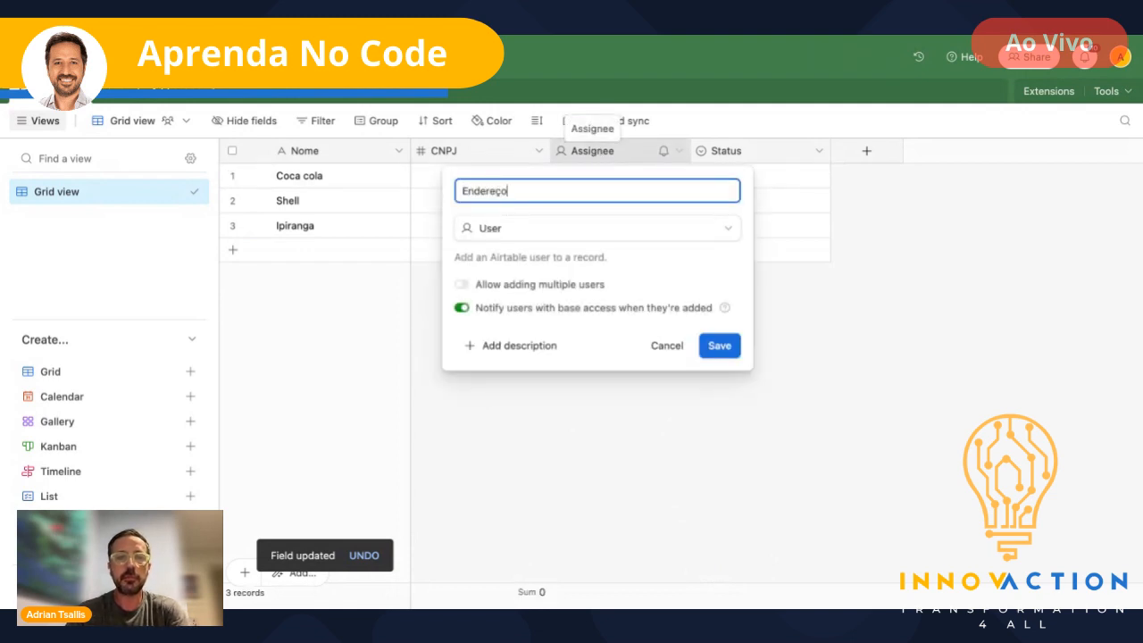
left_click(608, 234)
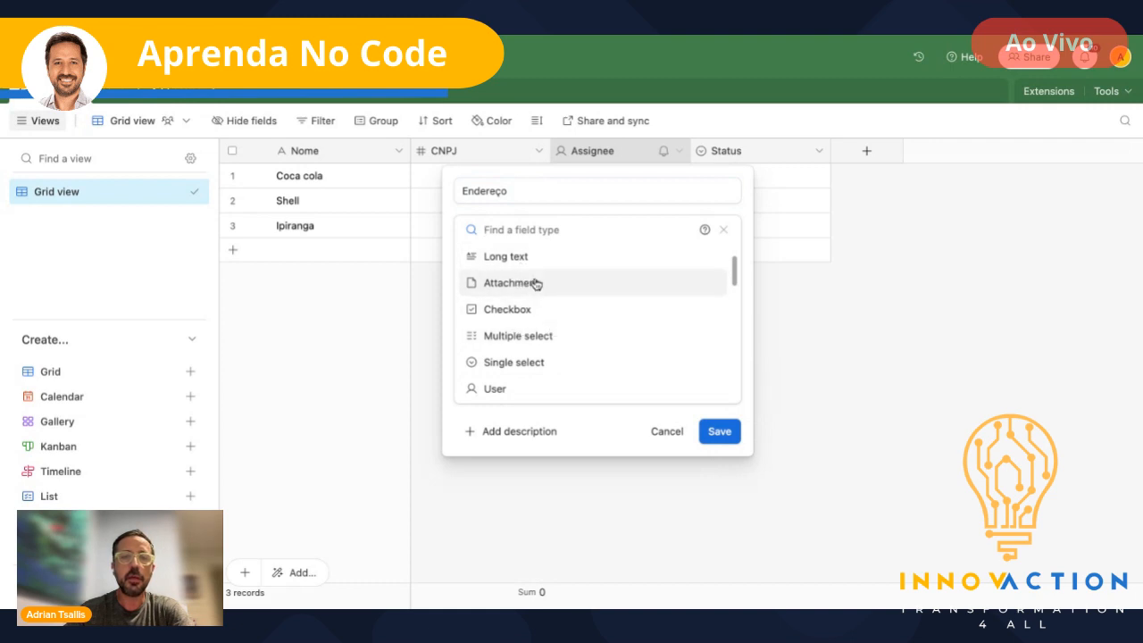
type("sing")
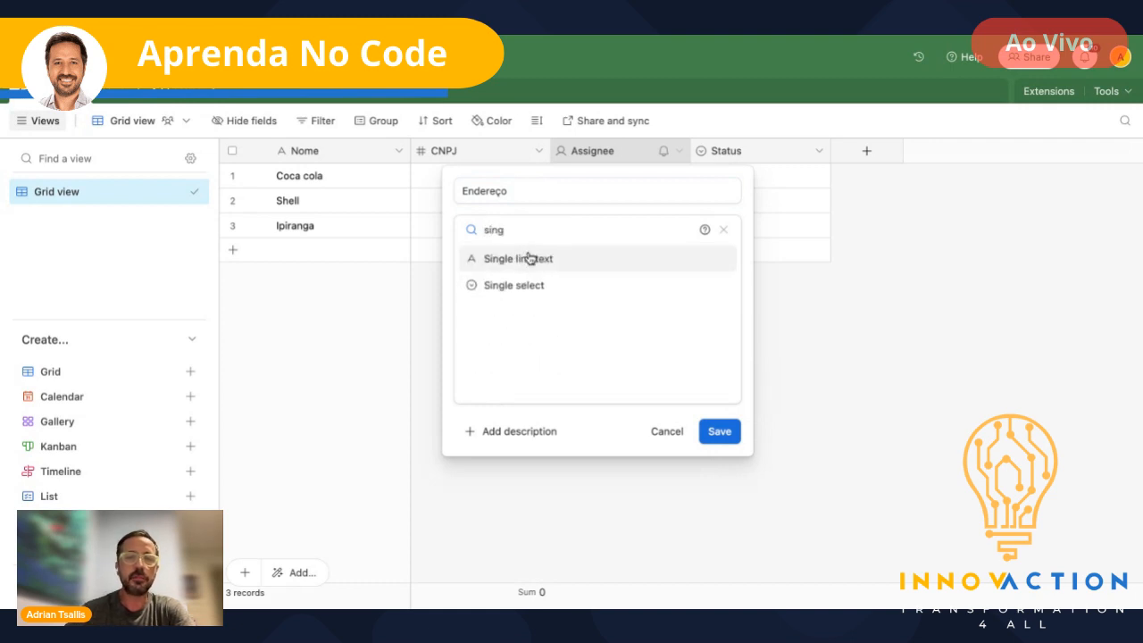
left_click(528, 258)
left_click(722, 354)
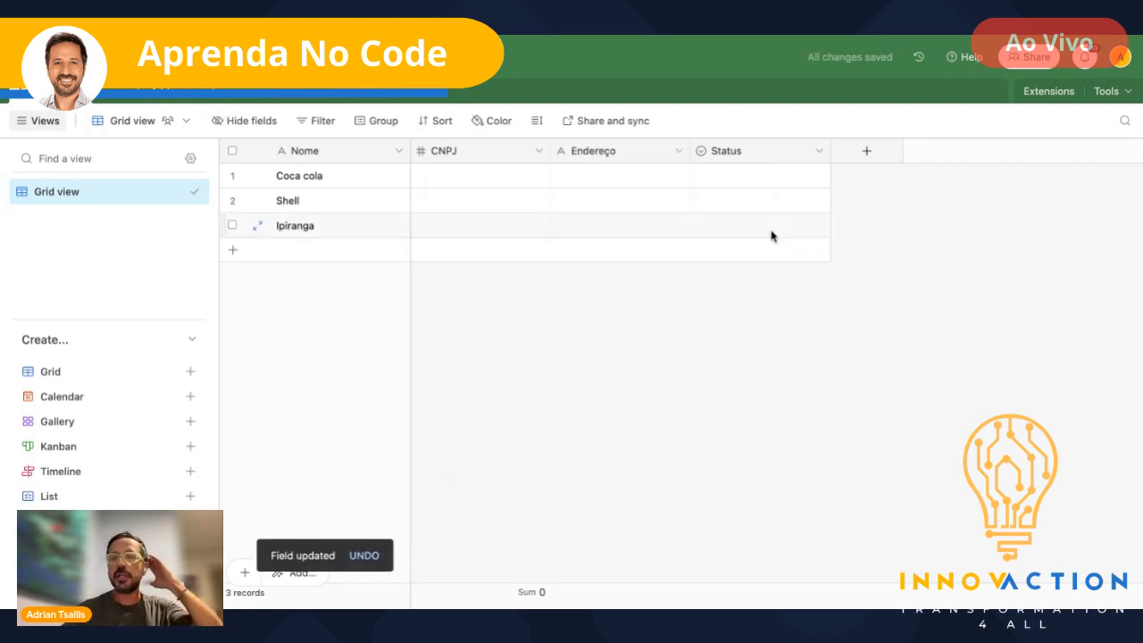
- Turn the Status field into an Attachment field named 'Logo'
double_click(750, 158)
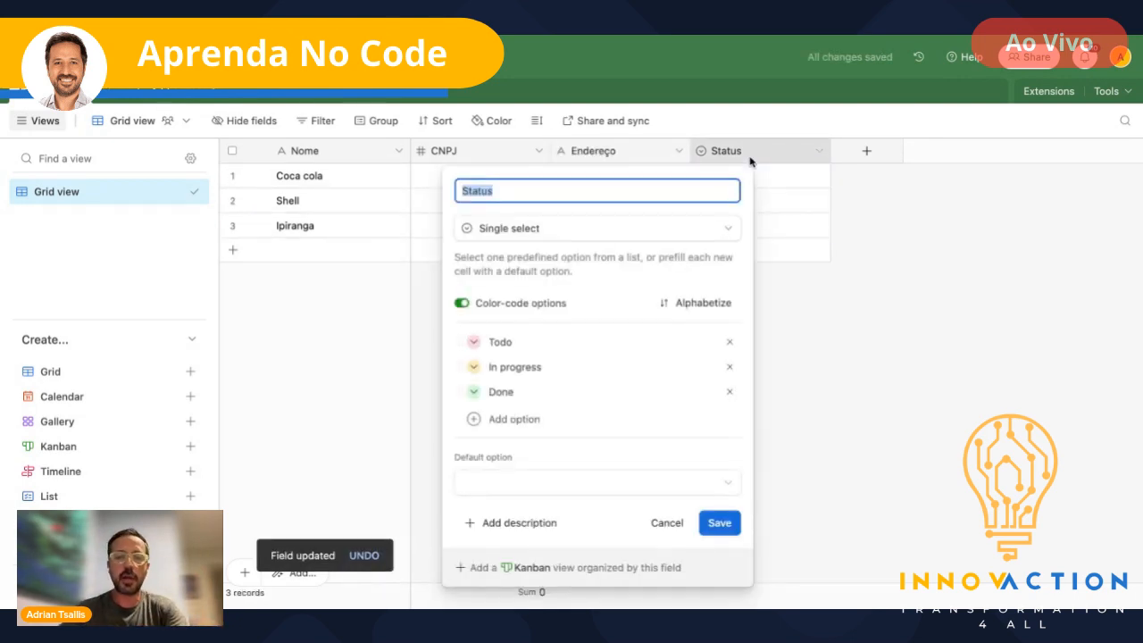
type("Logo")
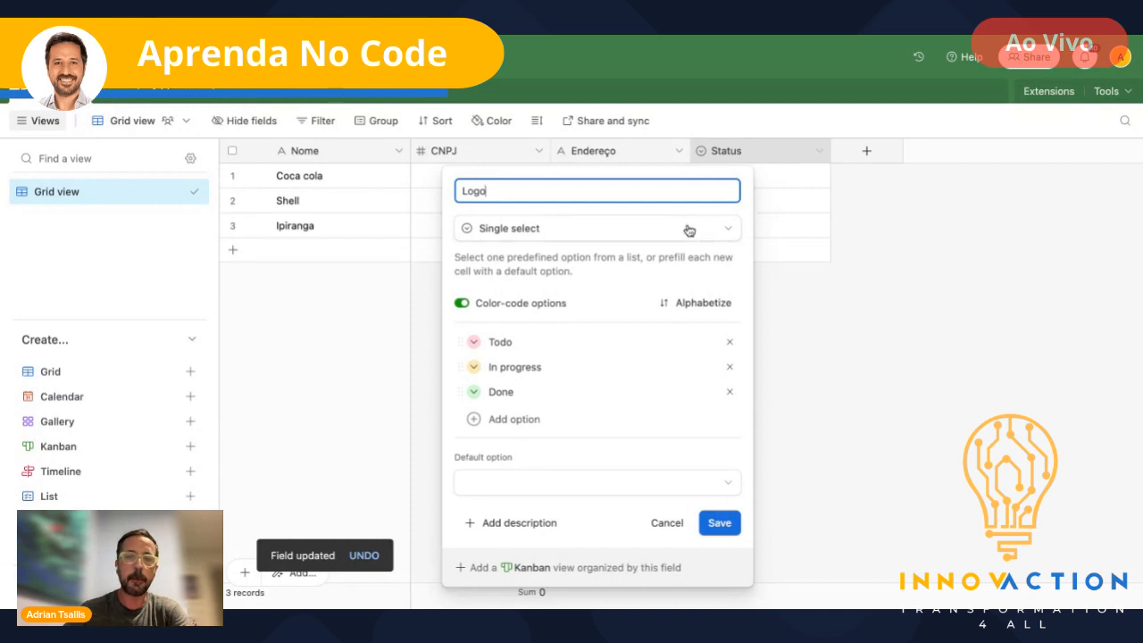
left_click(688, 229)
type("att")
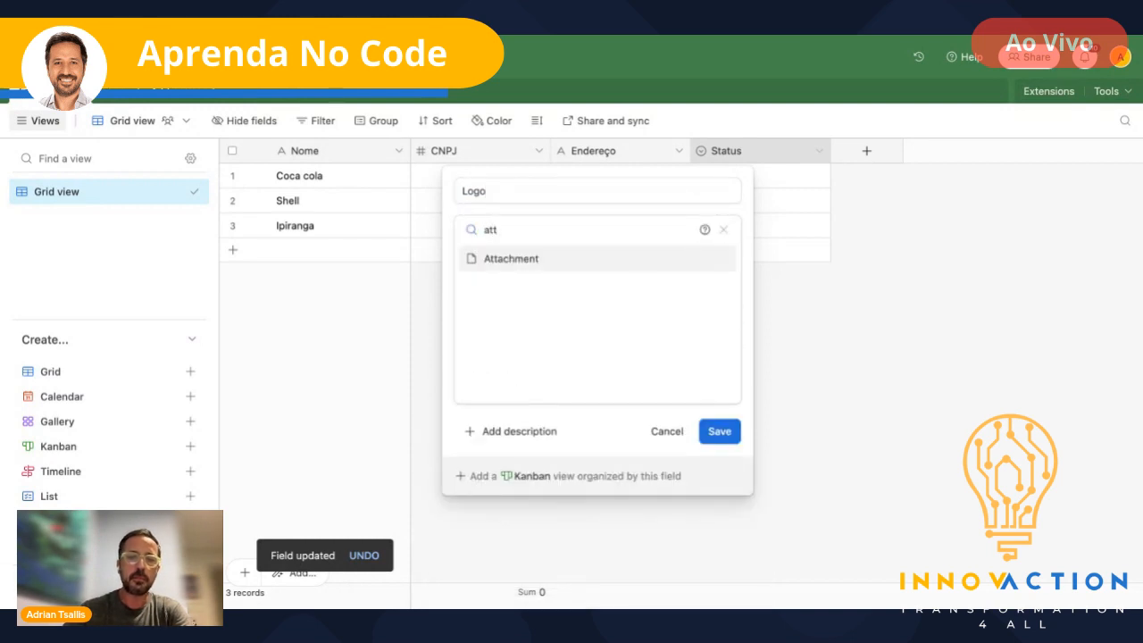
left_click(533, 259)
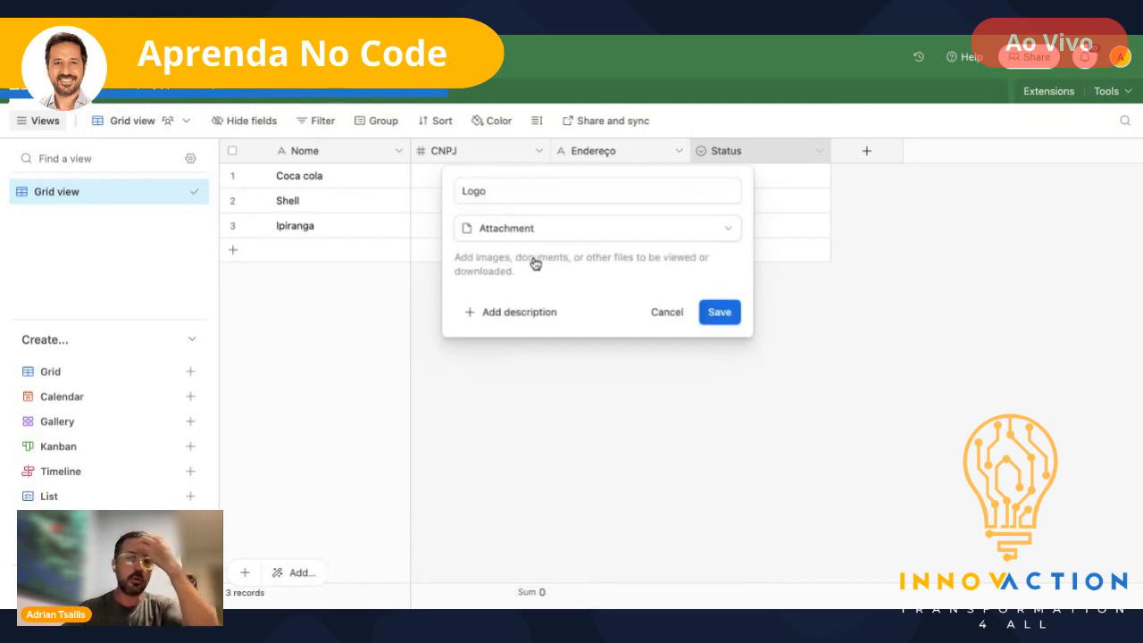
left_click(721, 314)
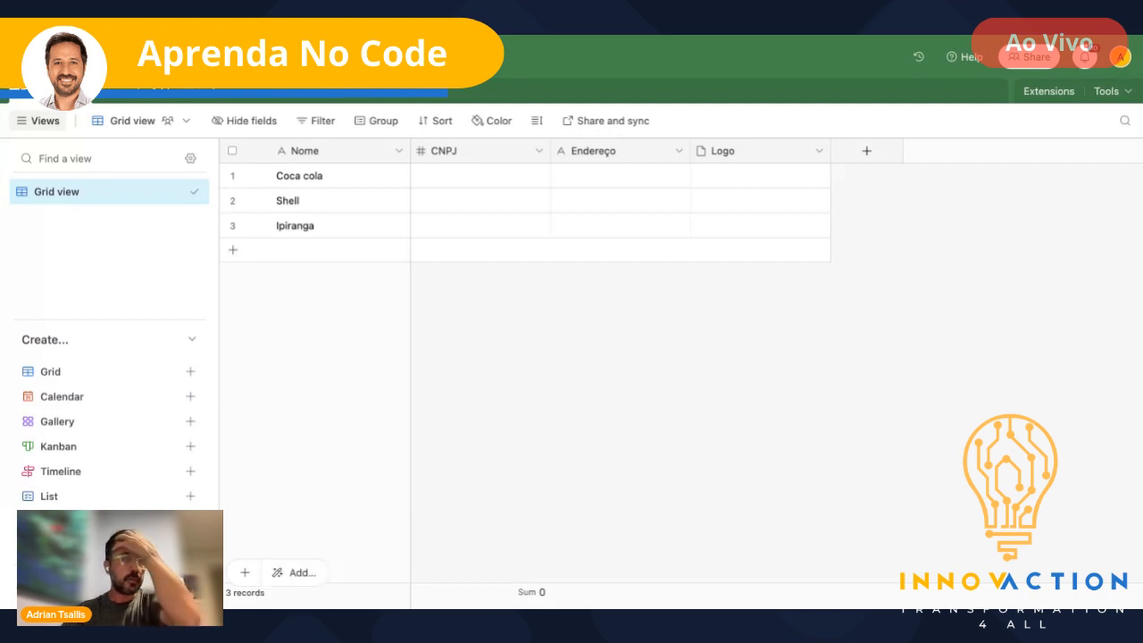
left_click(539, 151)
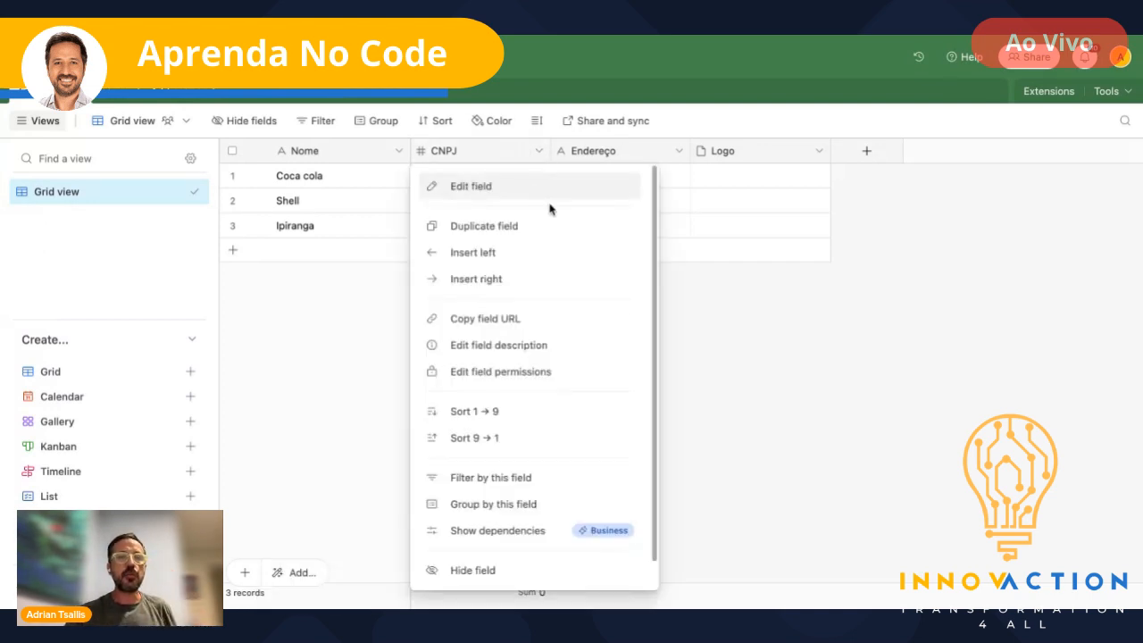
left_click(469, 188)
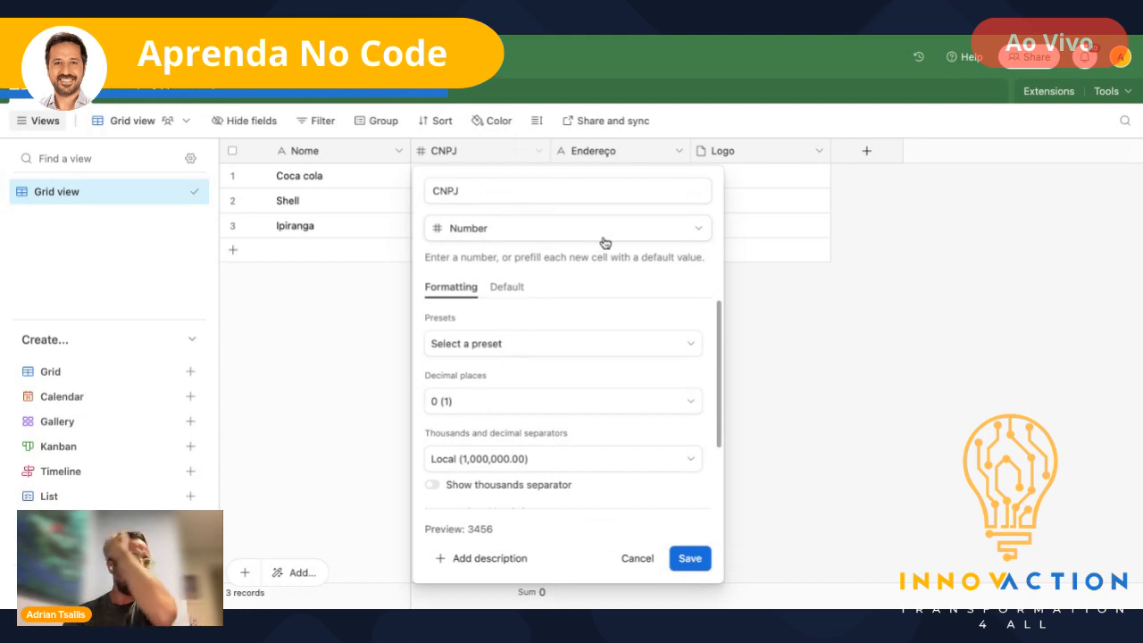
left_click(686, 234)
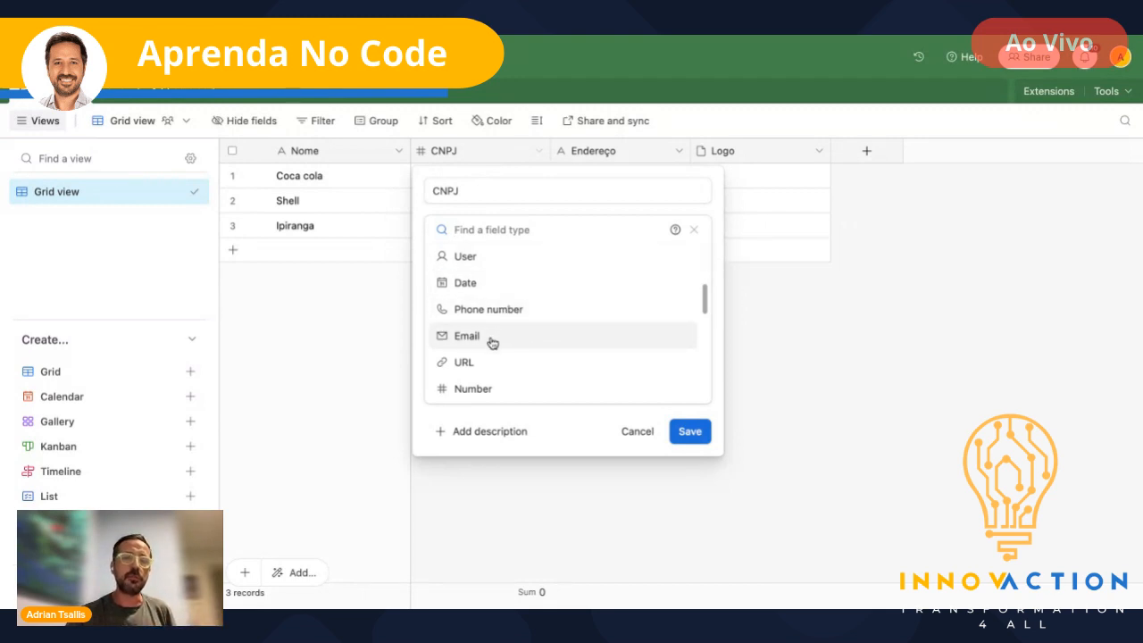
scroll(482, 362, "down", 2)
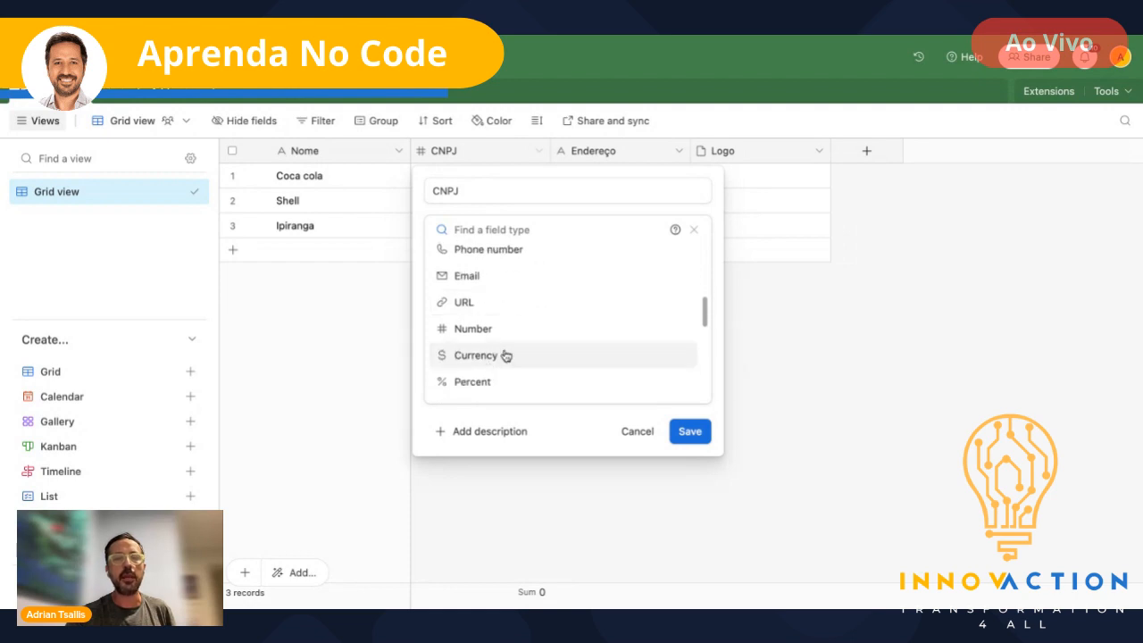
scroll(494, 363, "down", 2)
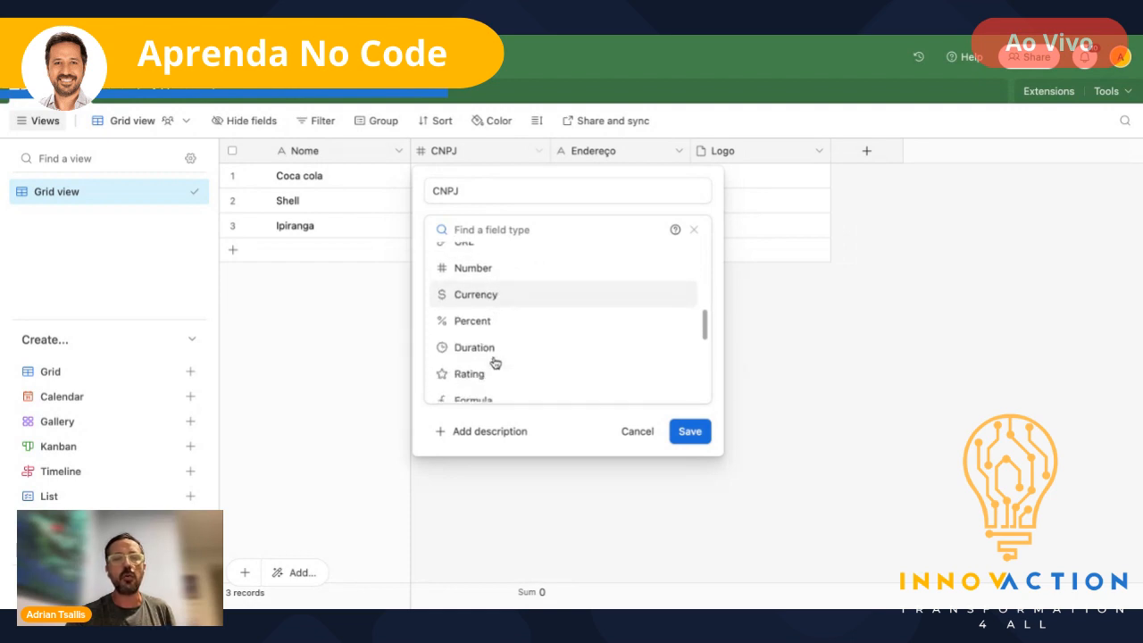
scroll(495, 363, "down", 7)
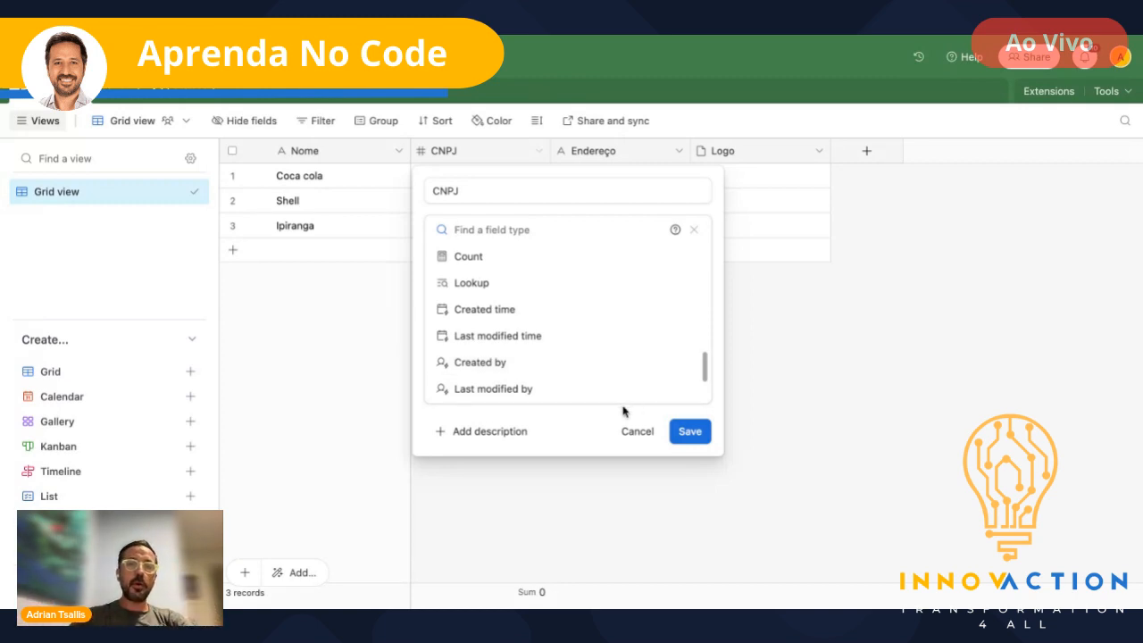
left_click(691, 432)
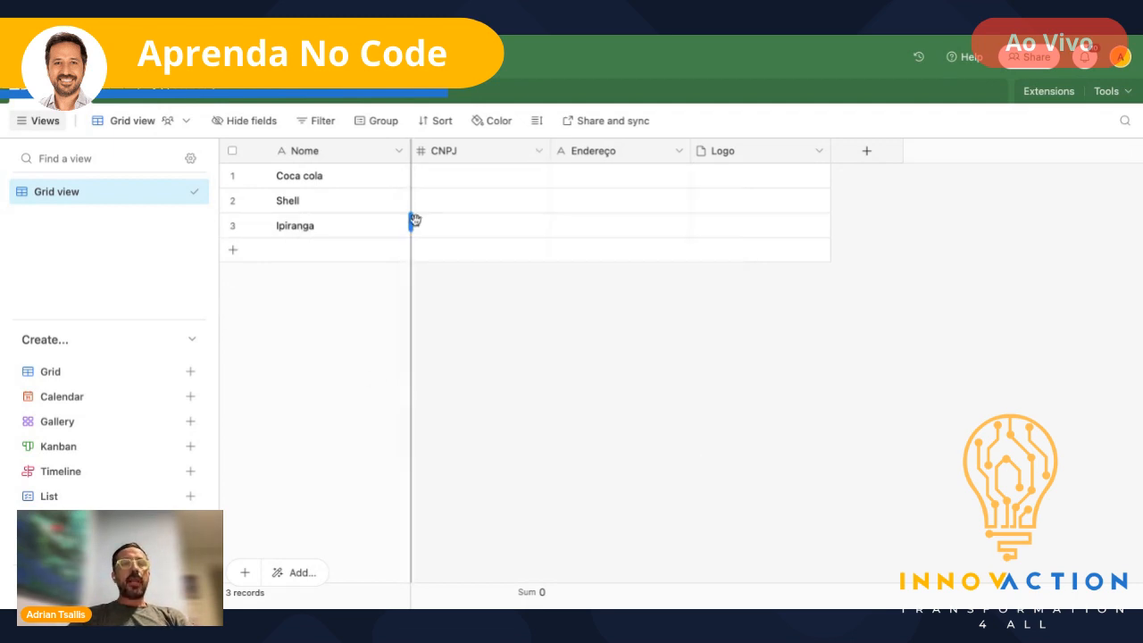
left_click(461, 181)
type("234124123412")
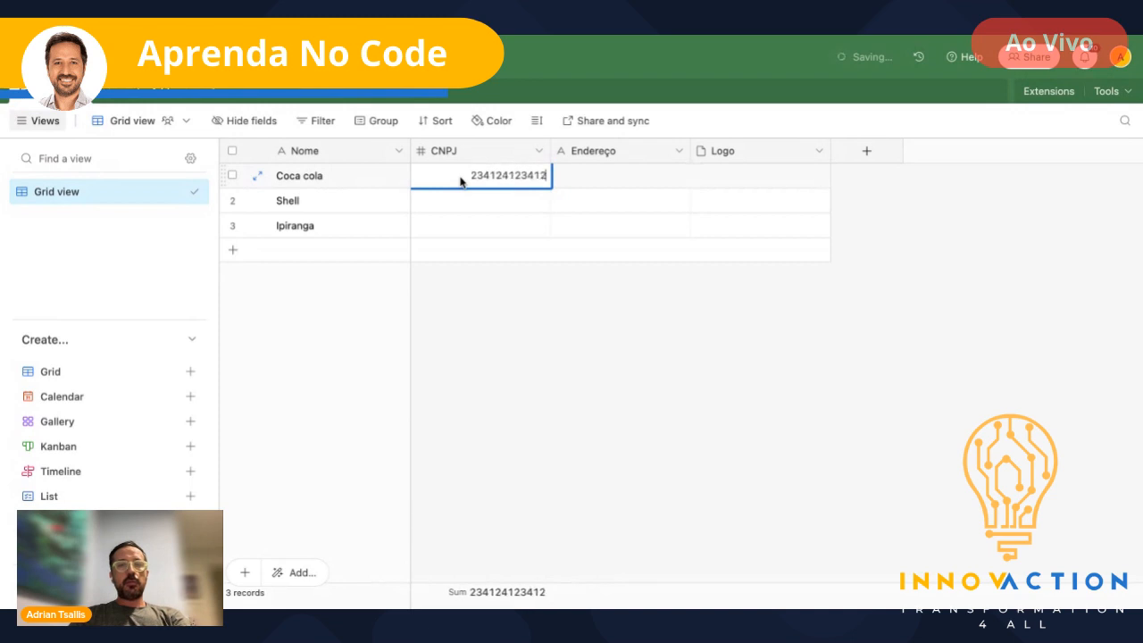
left_click(458, 211)
type("12341241234")
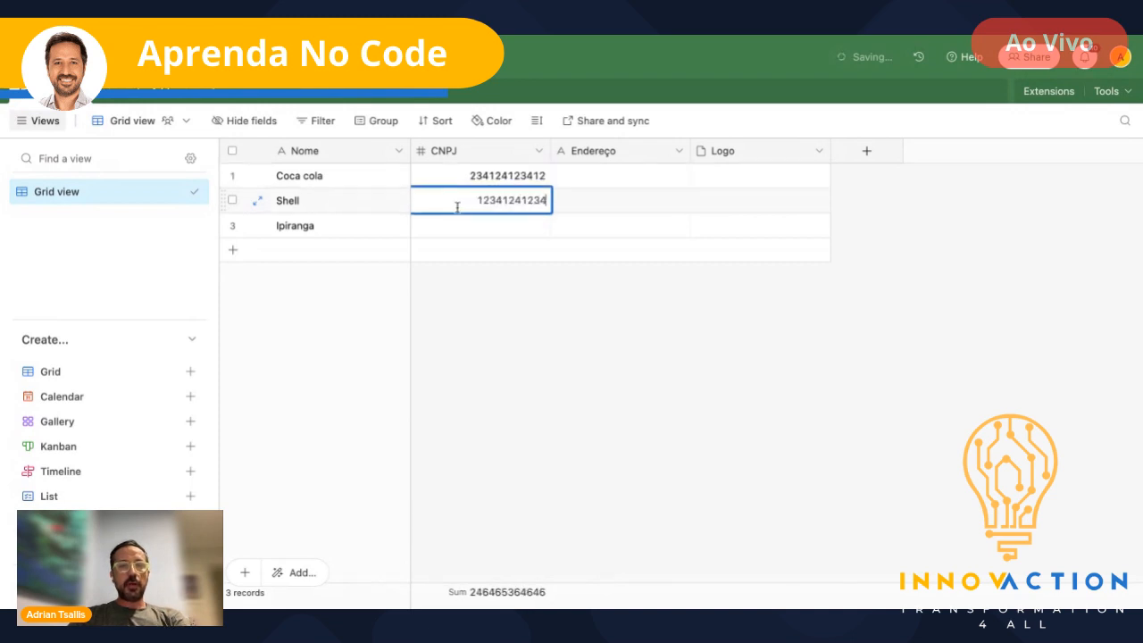
left_click(477, 233)
type("13412412412")
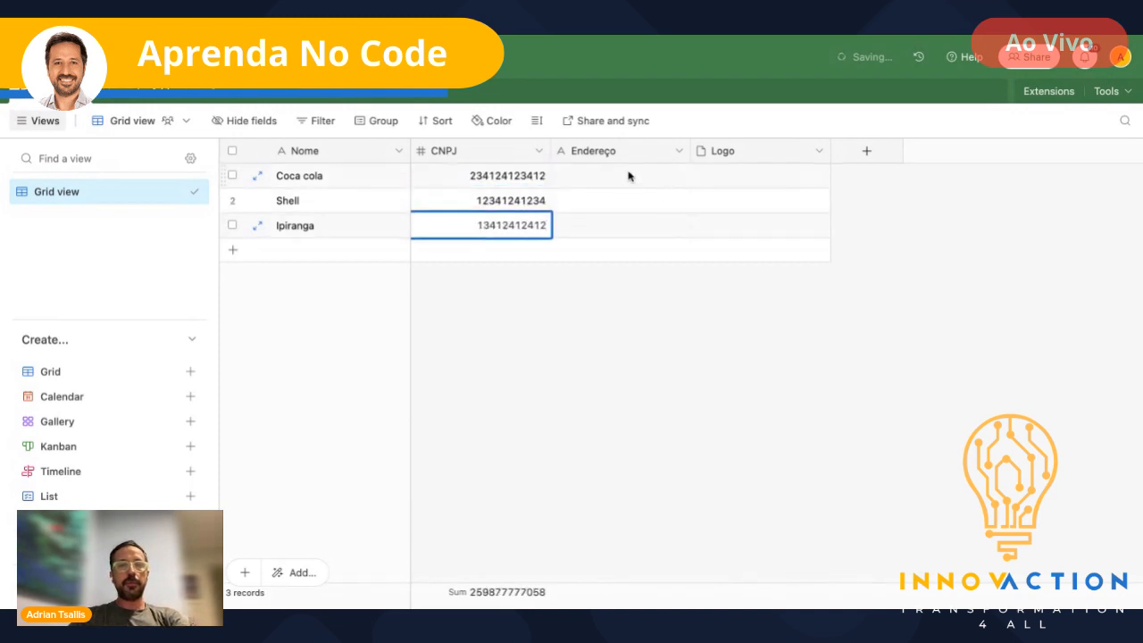
left_click(628, 176)
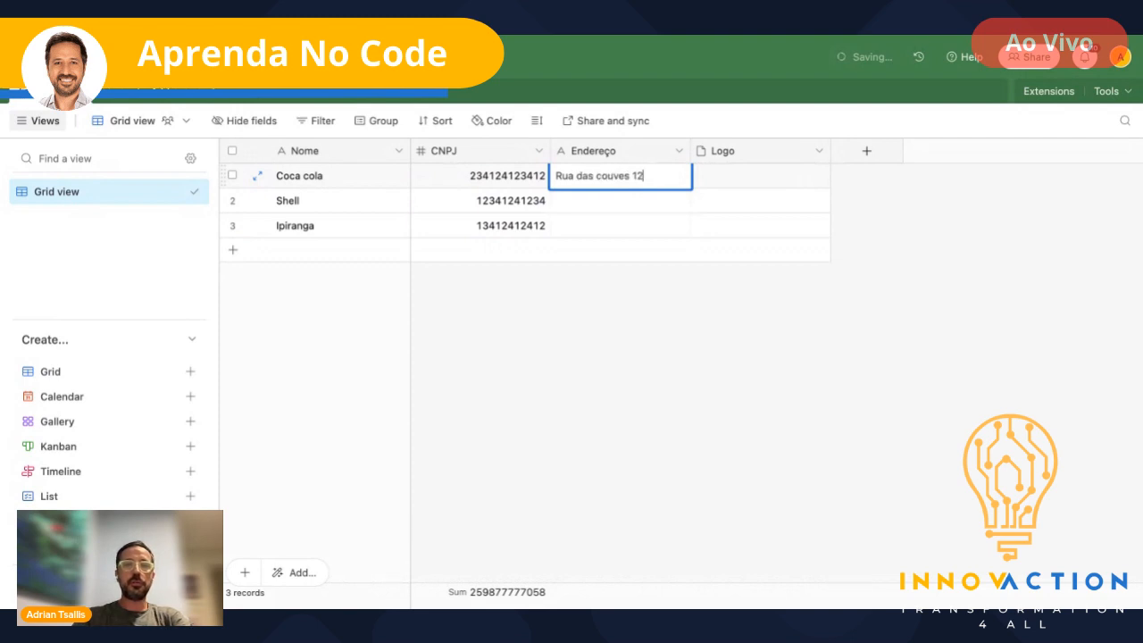
key("Return")
key("Up")
key("super+c")
key("Down")
key("shift+Down")
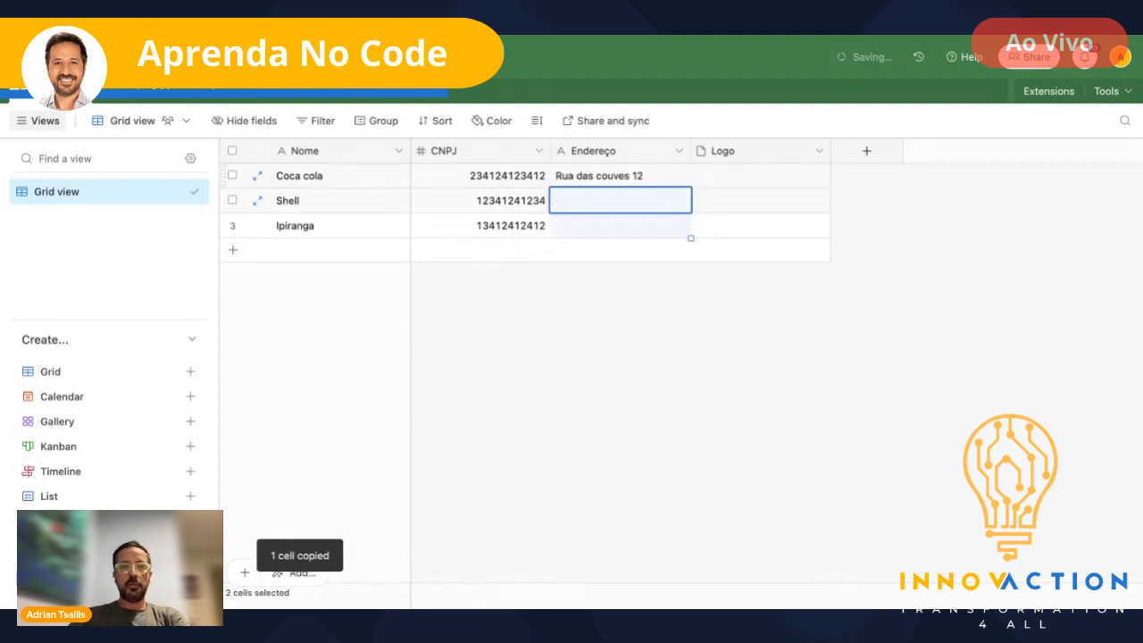
key("super+v")
key("Right")
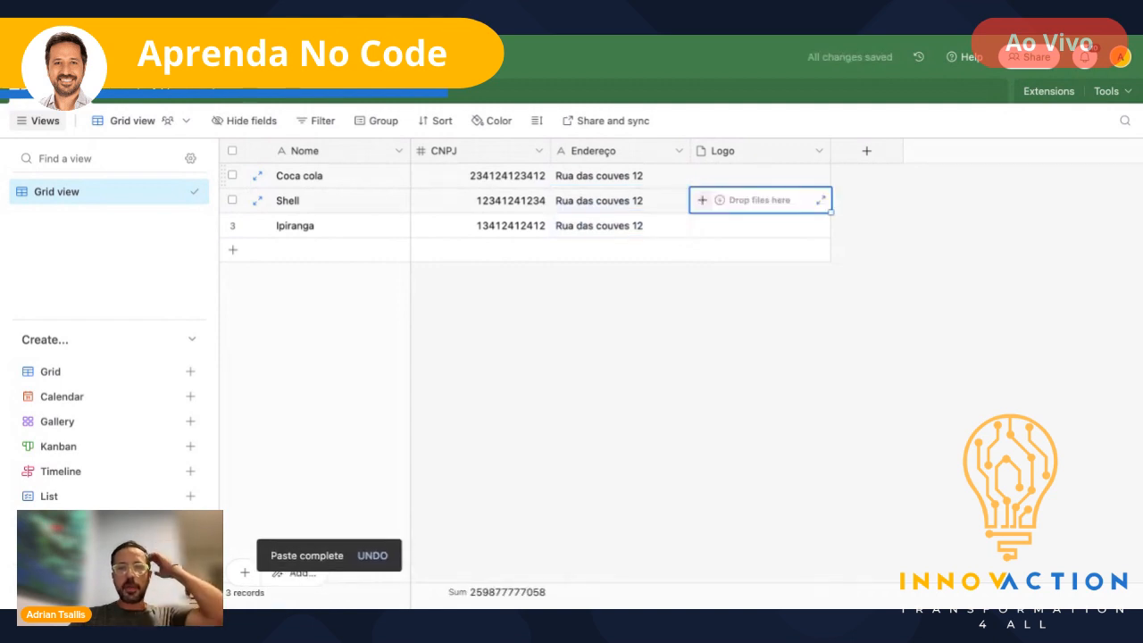
key("Up")
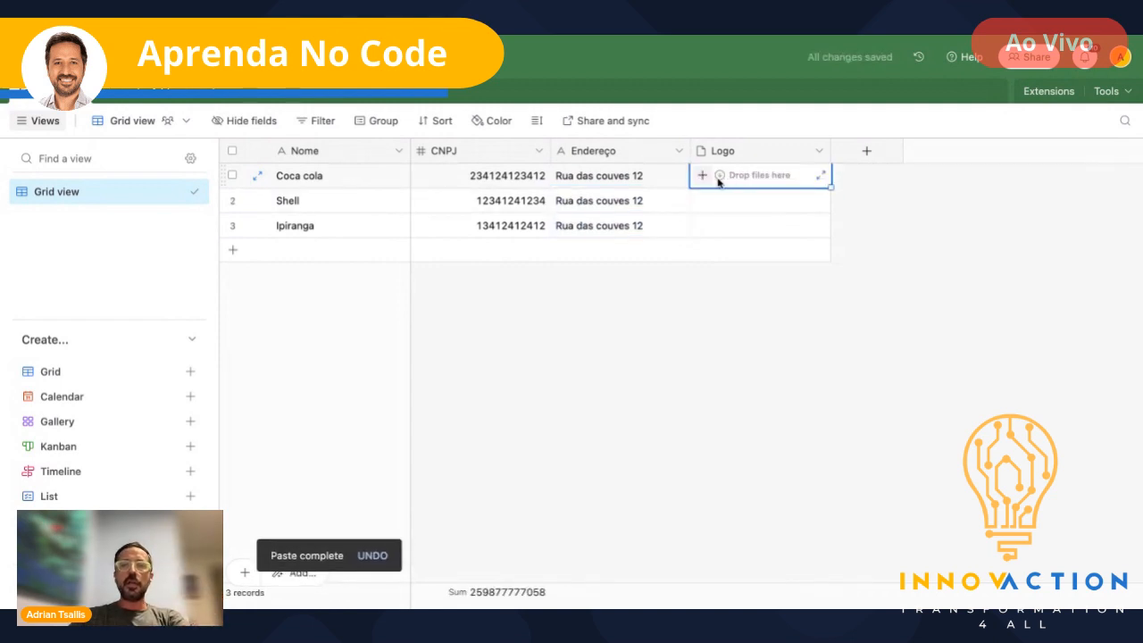
- Upload a PNG image as Coca cola's logo
left_click(702, 175)
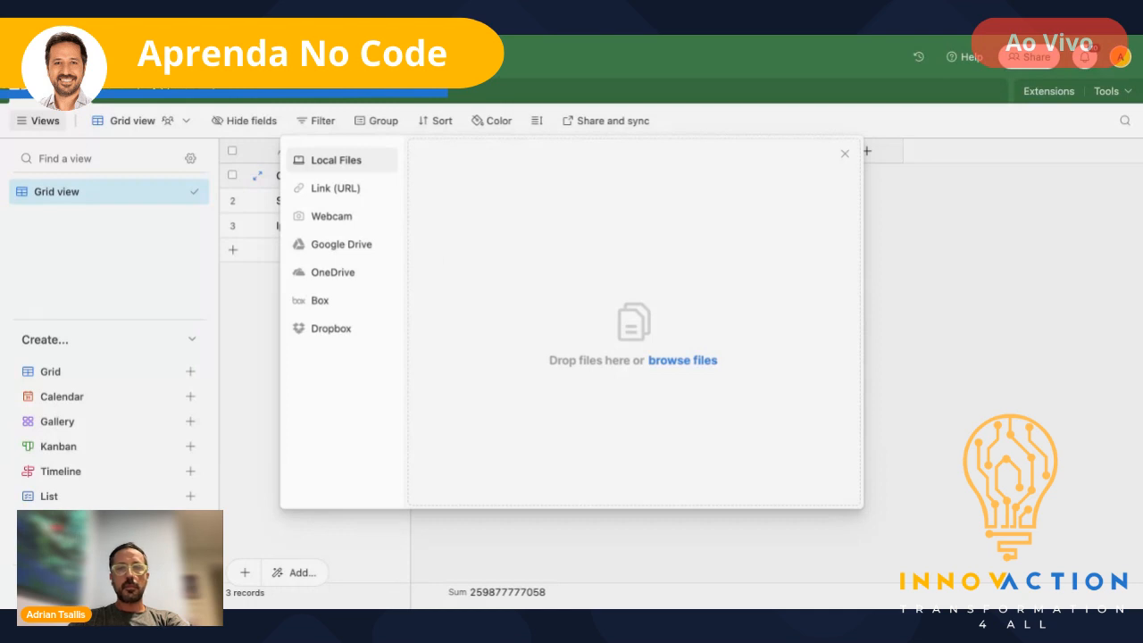
left_click(920, 403)
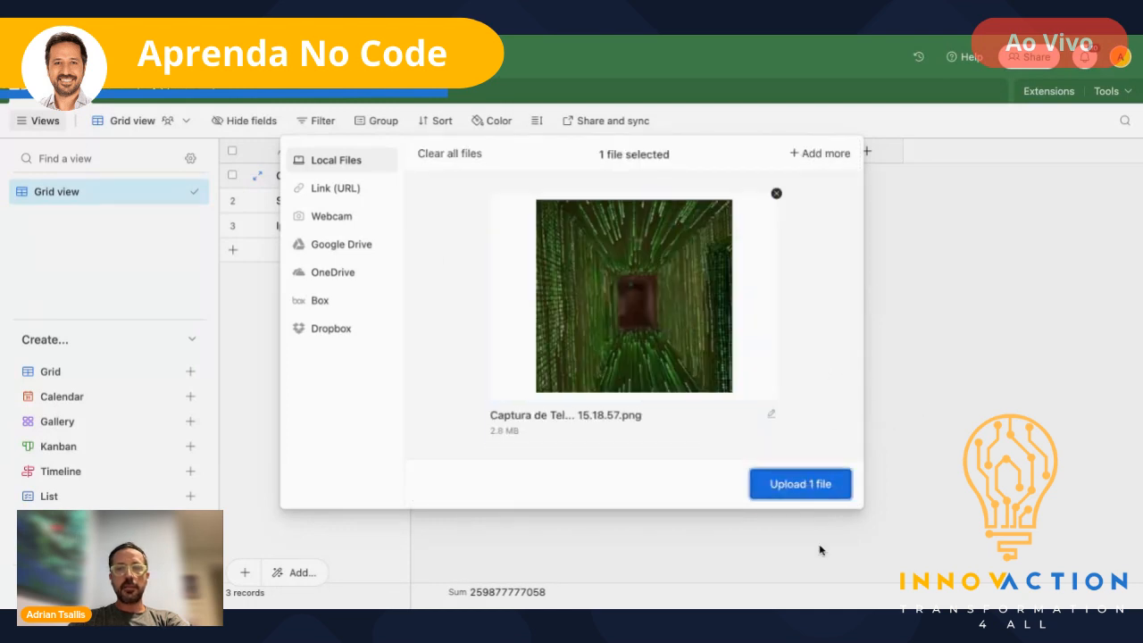
left_click(800, 486)
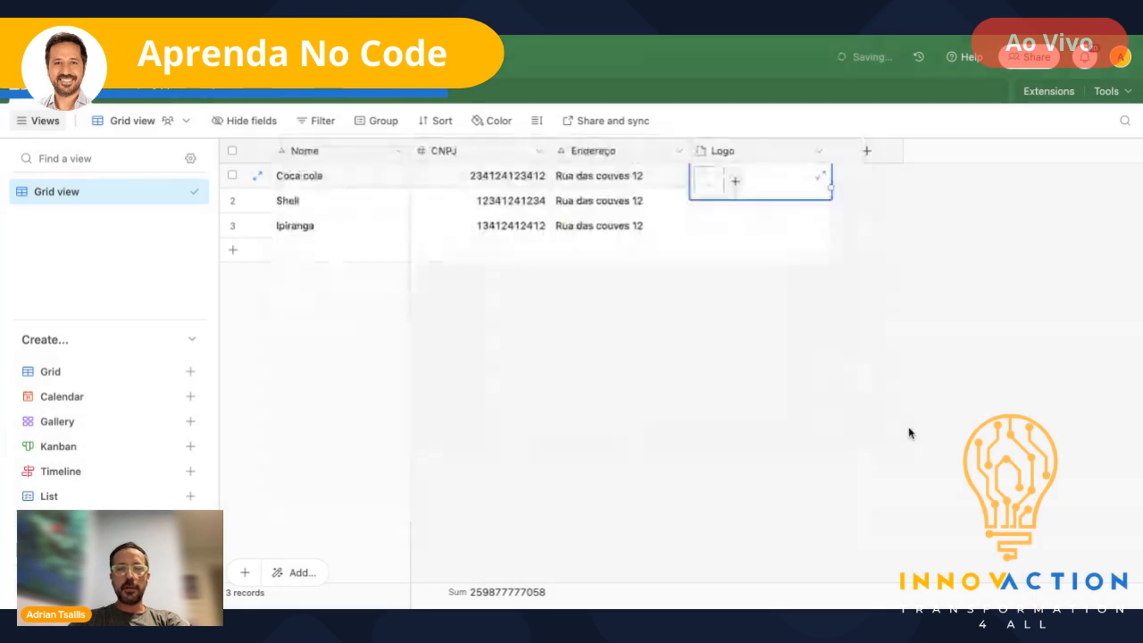
left_click(865, 227)
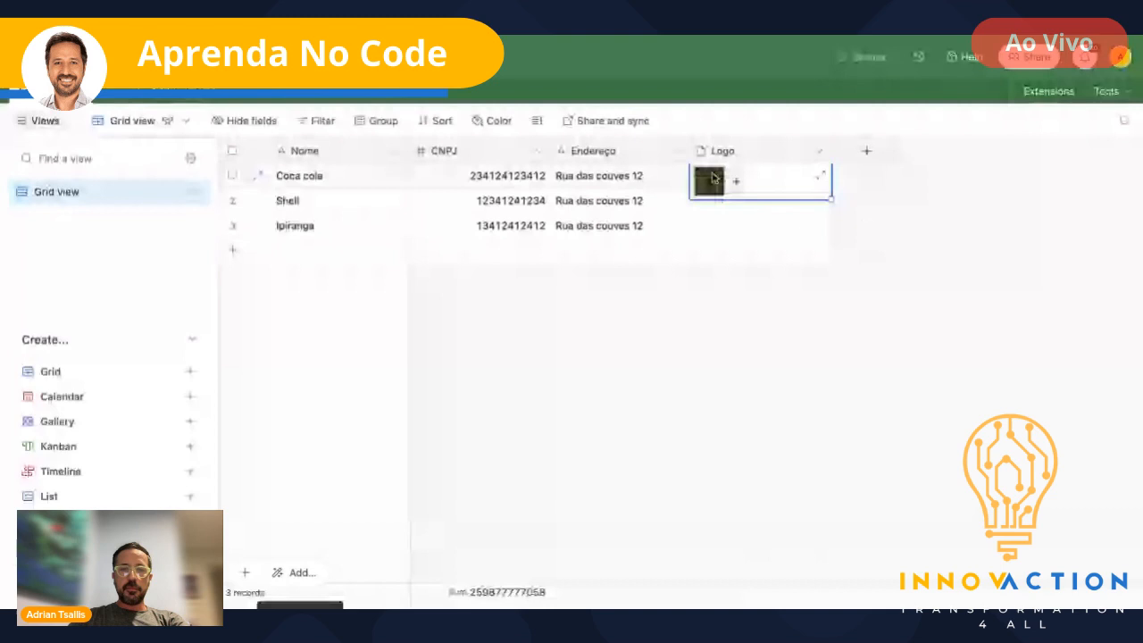
- Copy Coca cola's logo into the Logo cells of Shell and Ipiranga
key("ctrl+c")
key("Down")
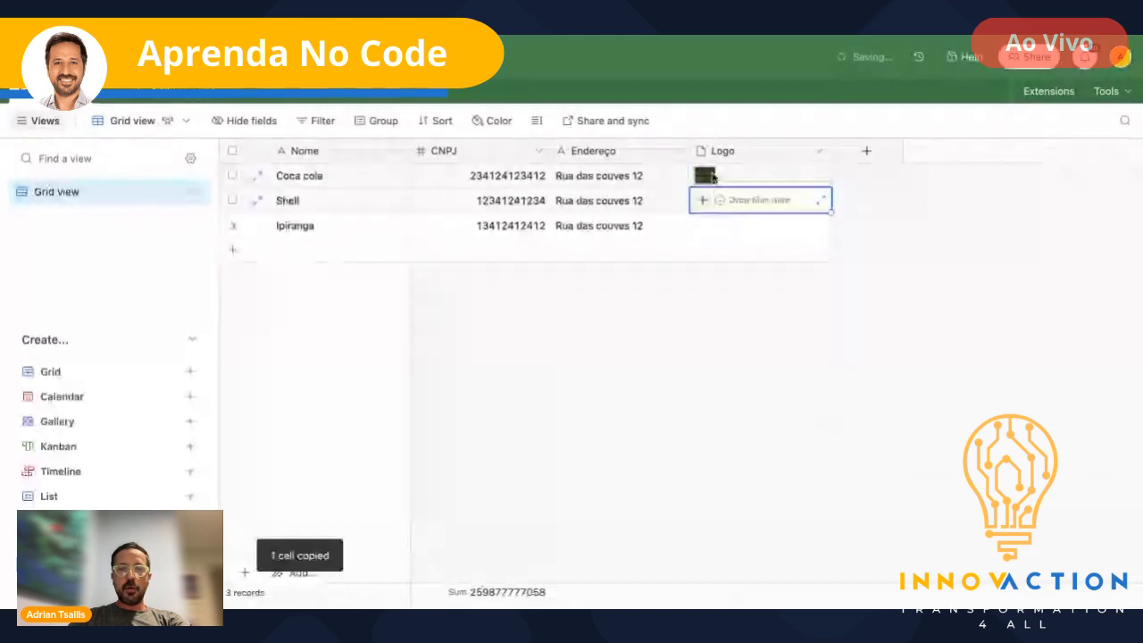
key("ctrl+v")
key("Down")
key("ctrl+v")
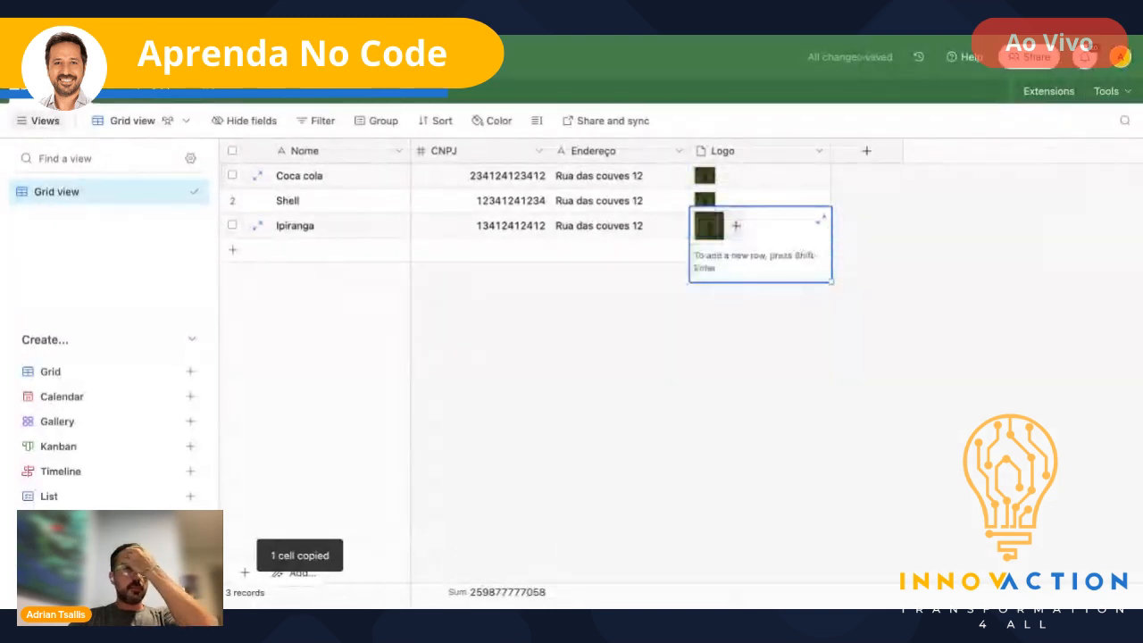
left_click(749, 332)
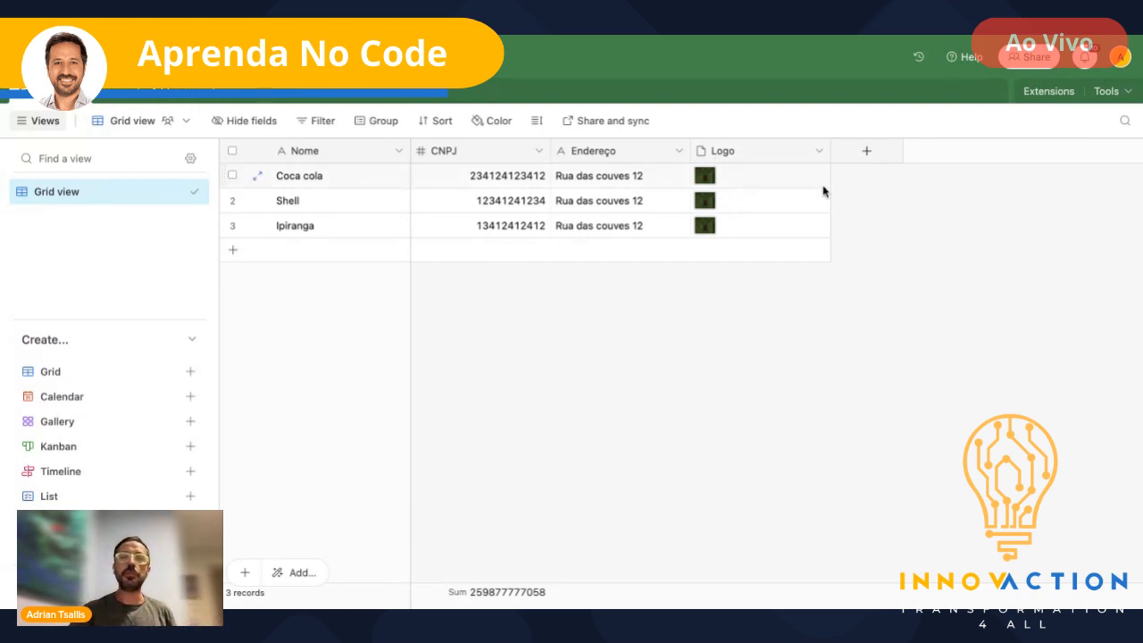
- Add a new Long text field named 'Descrição'
left_click(868, 152)
type("Descr")
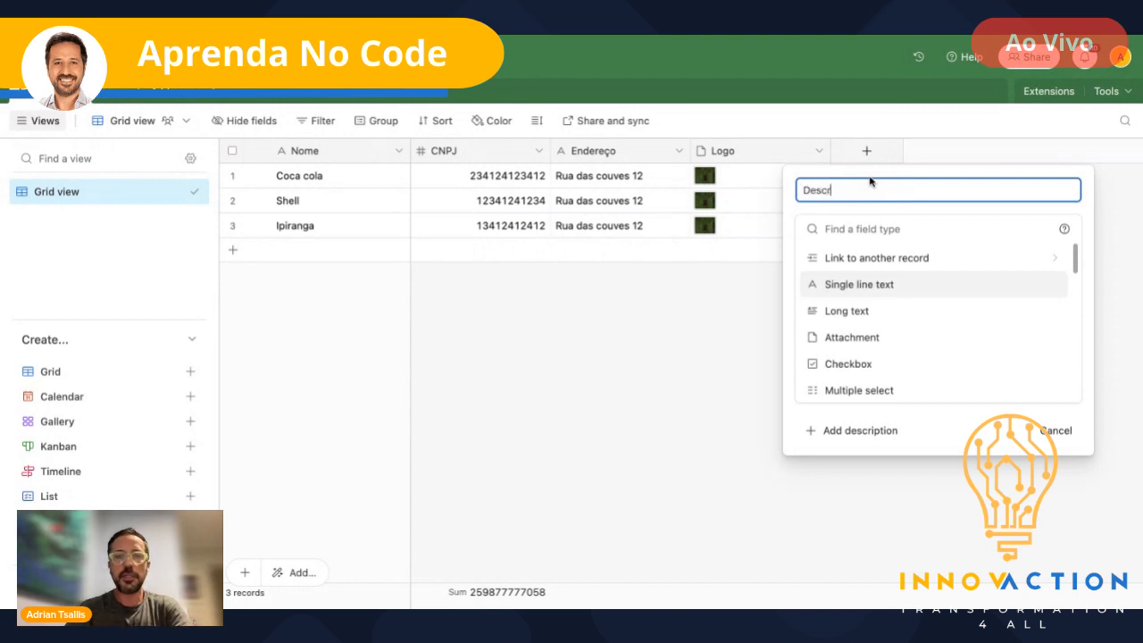
type("ição")
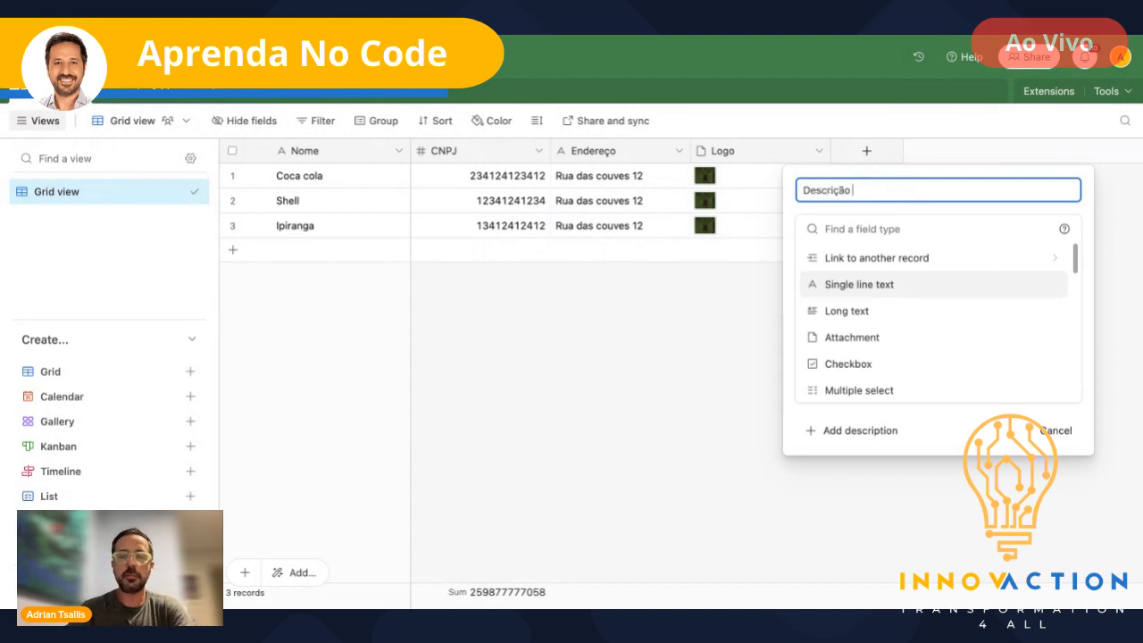
left_click(859, 313)
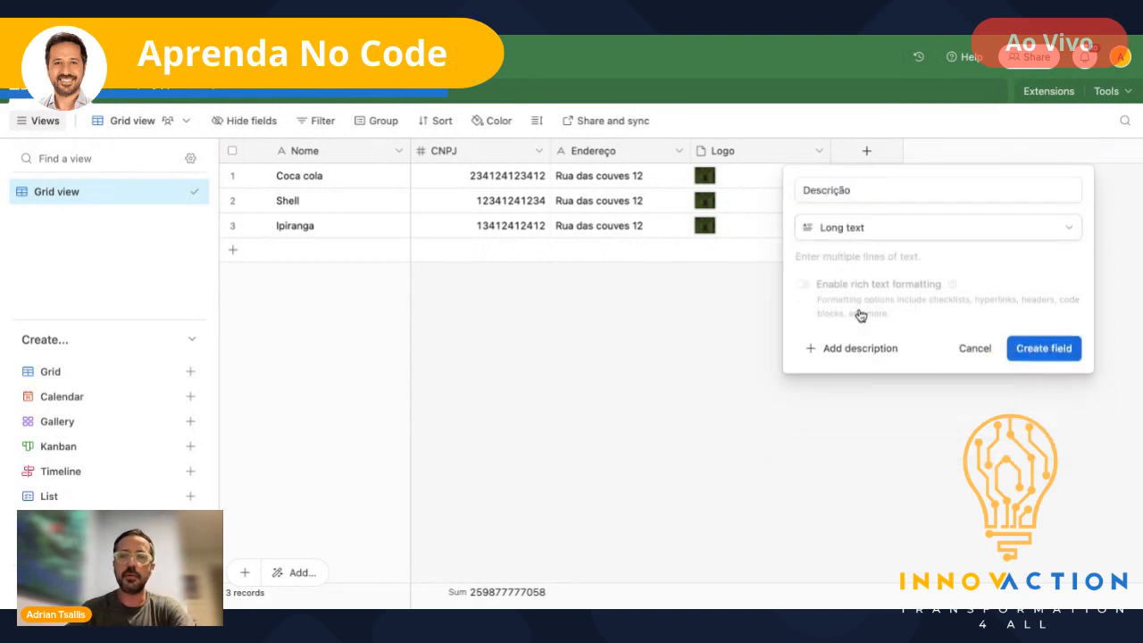
left_click(1040, 348)
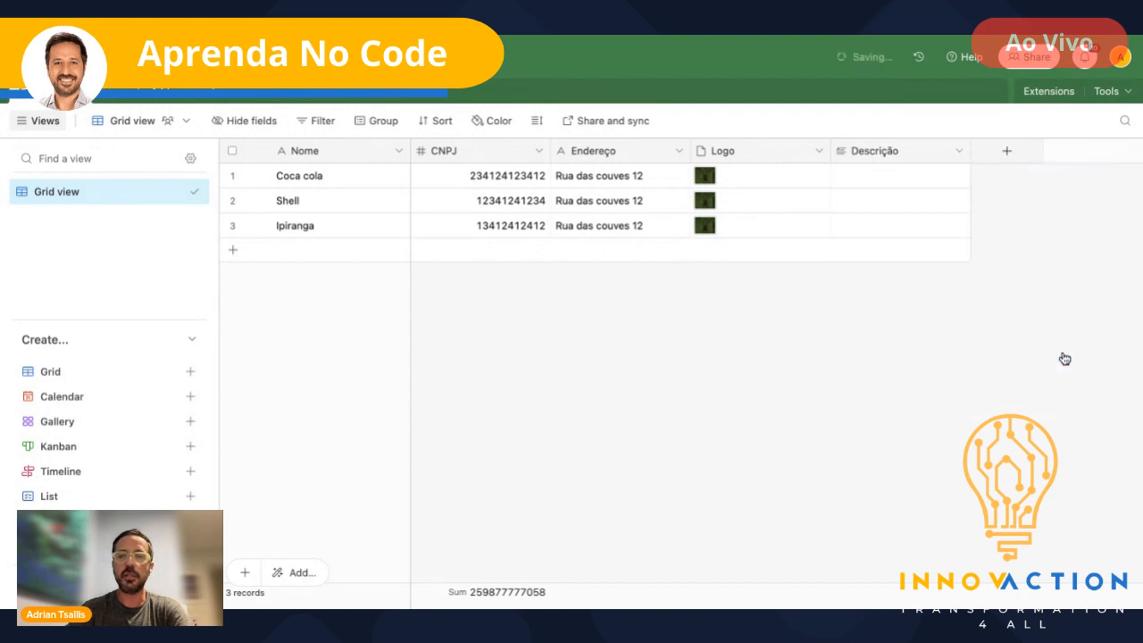
- Write placeholder text in Coca cola's description and paste it into Shell and Ipiranga
left_click(872, 176)
type("asdfasfdasfdasdf asdfas")
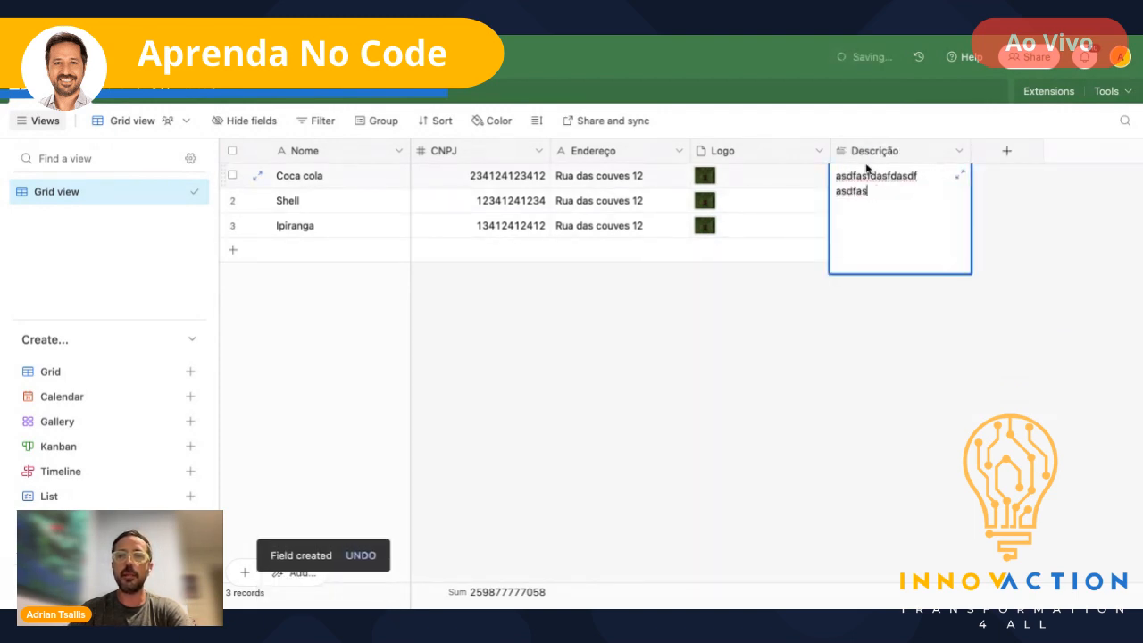
type("df asdf asdf asdf asdf asdf asdf asdf asdf")
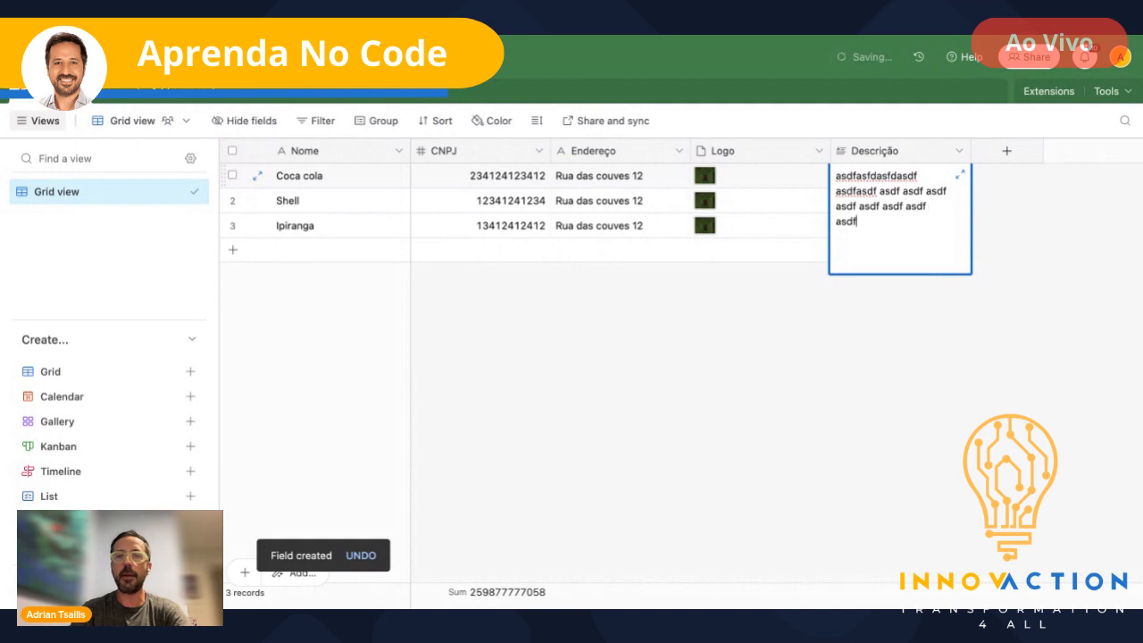
key("Escape")
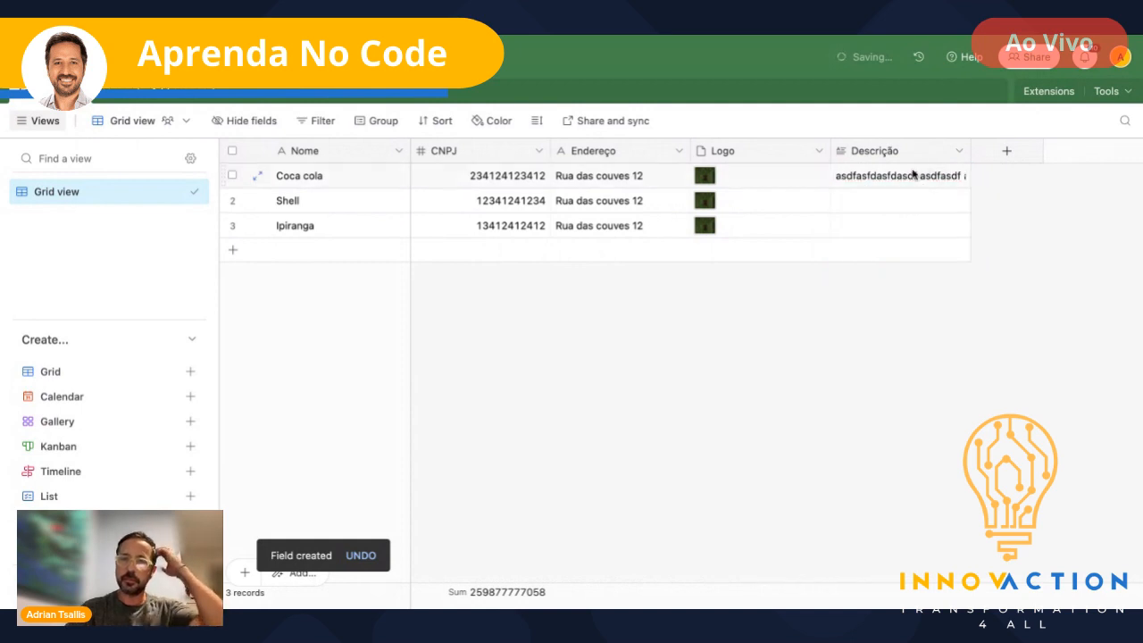
key("ctrl+c")
key("Down")
key("ctrl+v")
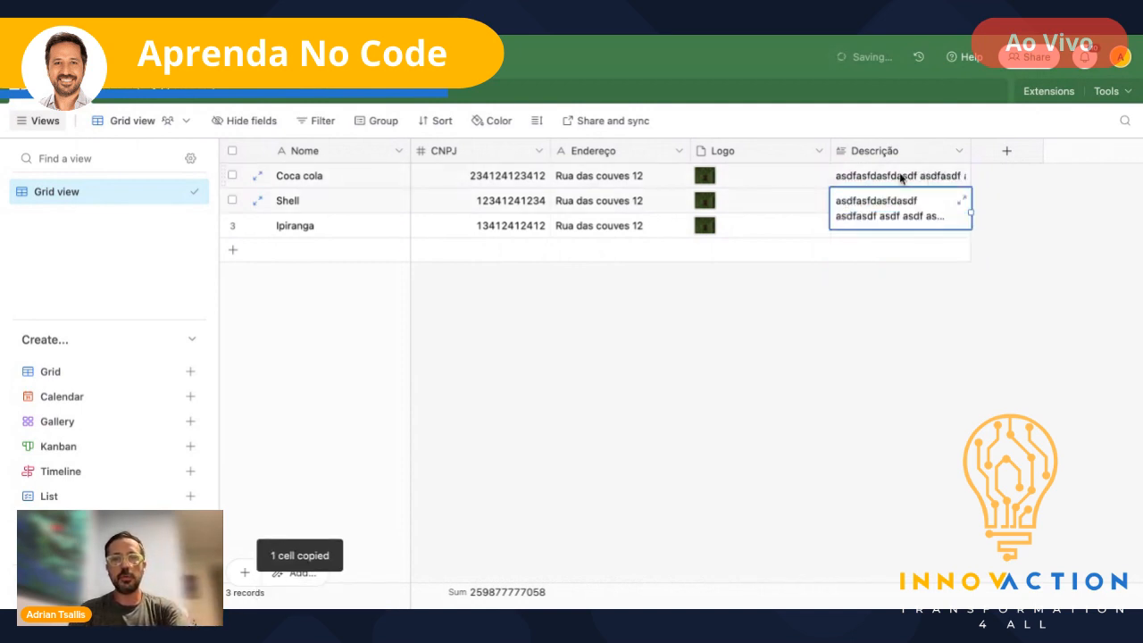
key("Down")
key("ctrl+v")
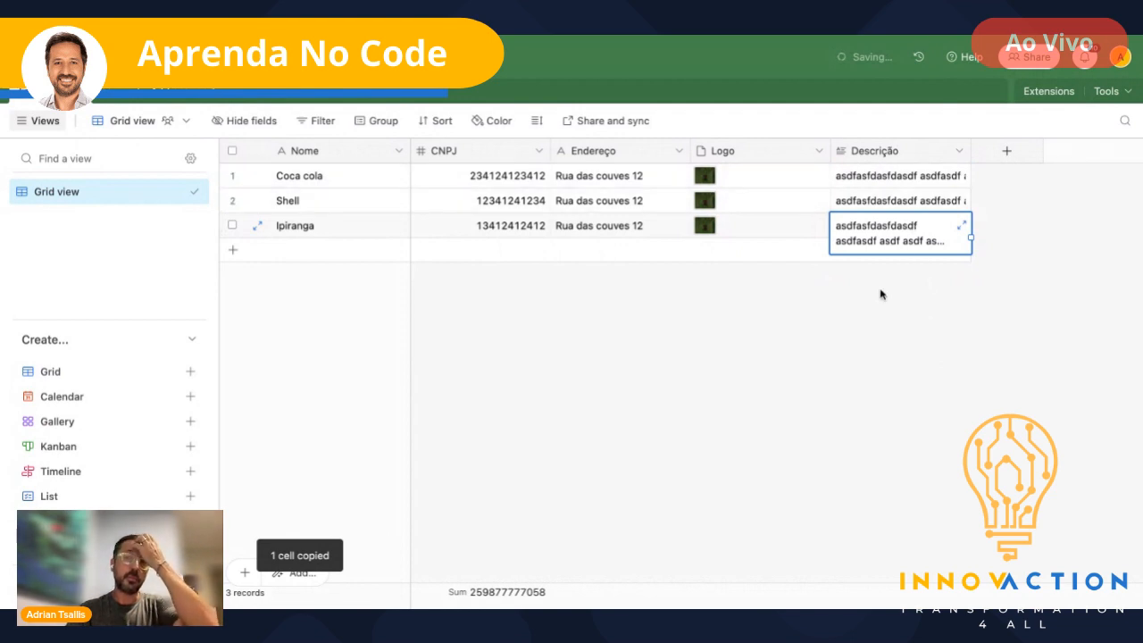
left_click(879, 296)
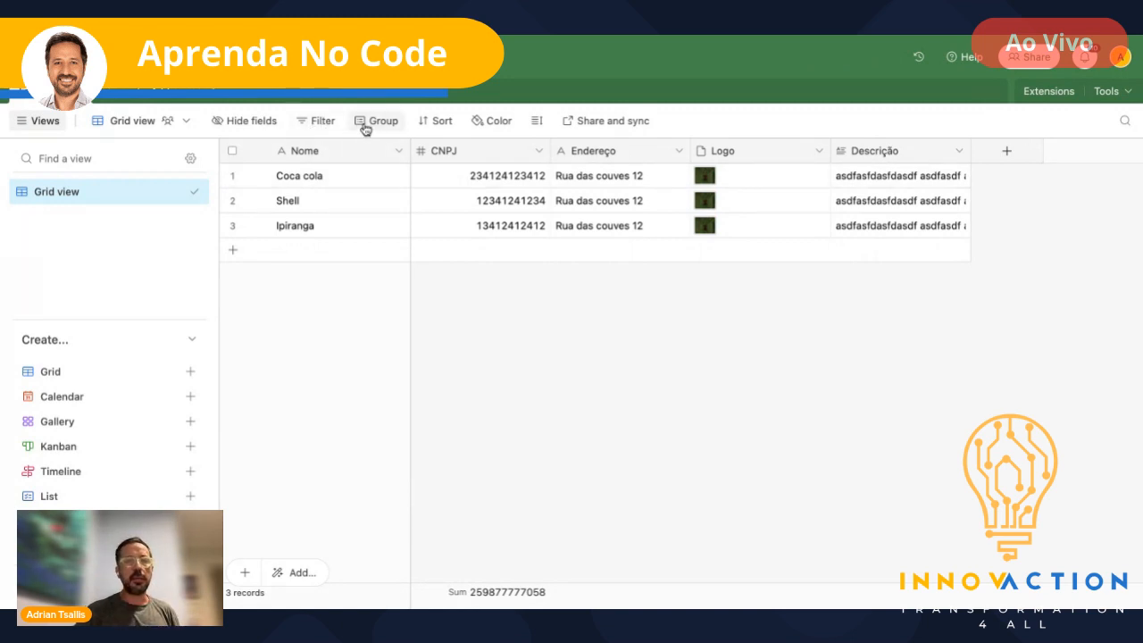
left_click(597, 158)
left_click(499, 123)
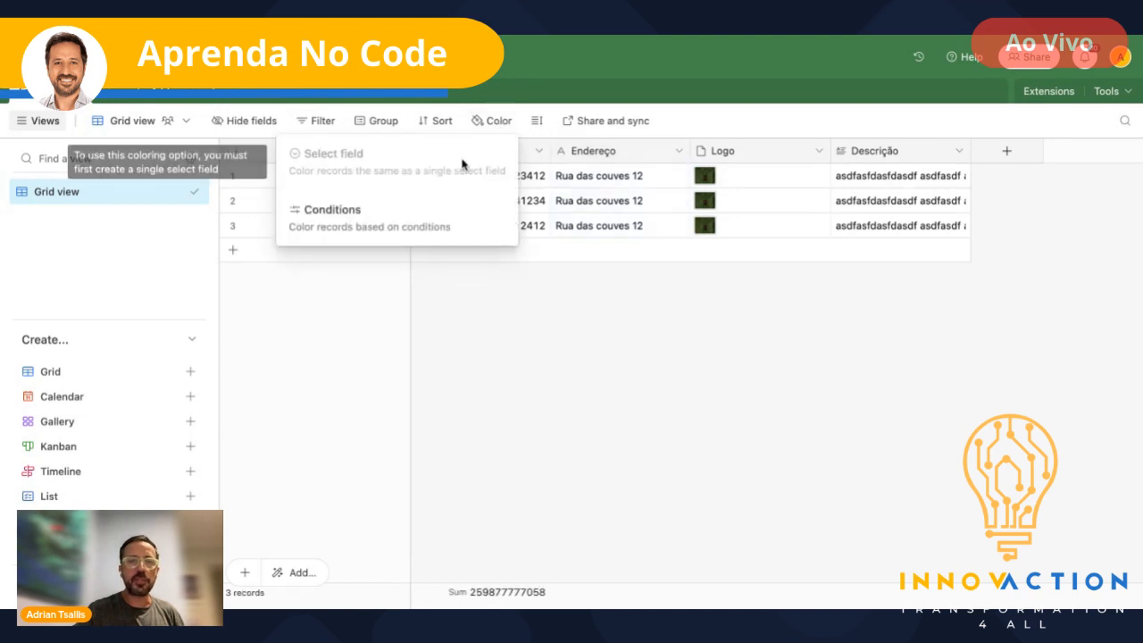
left_click(624, 329)
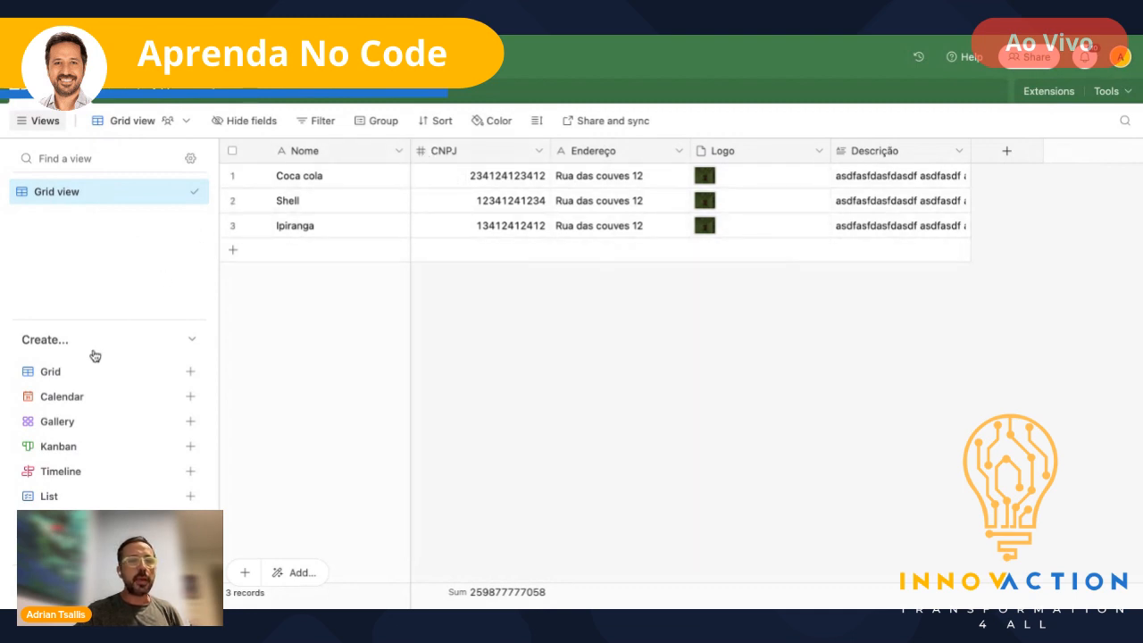
- Add a gallery view named 'Cartões' showing each company as a card with its logo cover
left_click(67, 424)
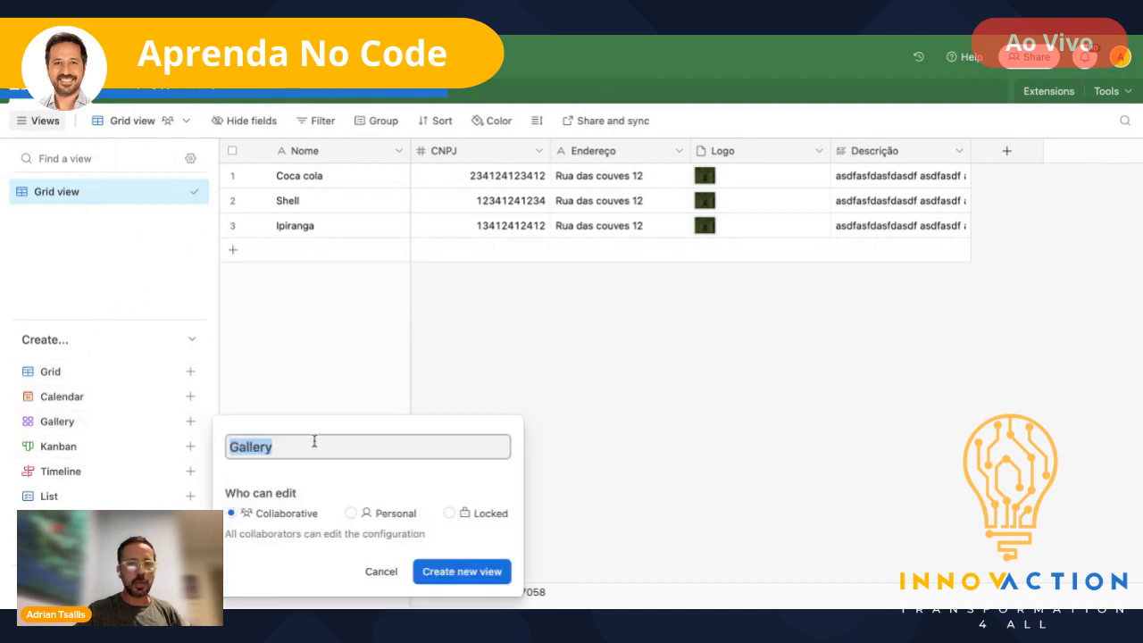
type("Cartões")
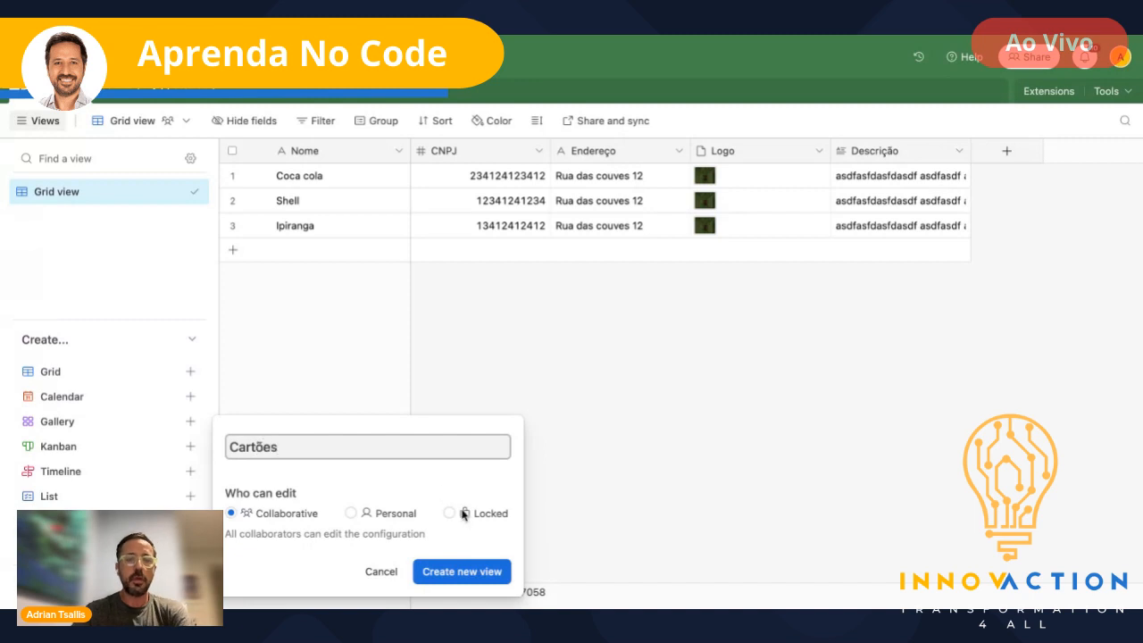
left_click(480, 573)
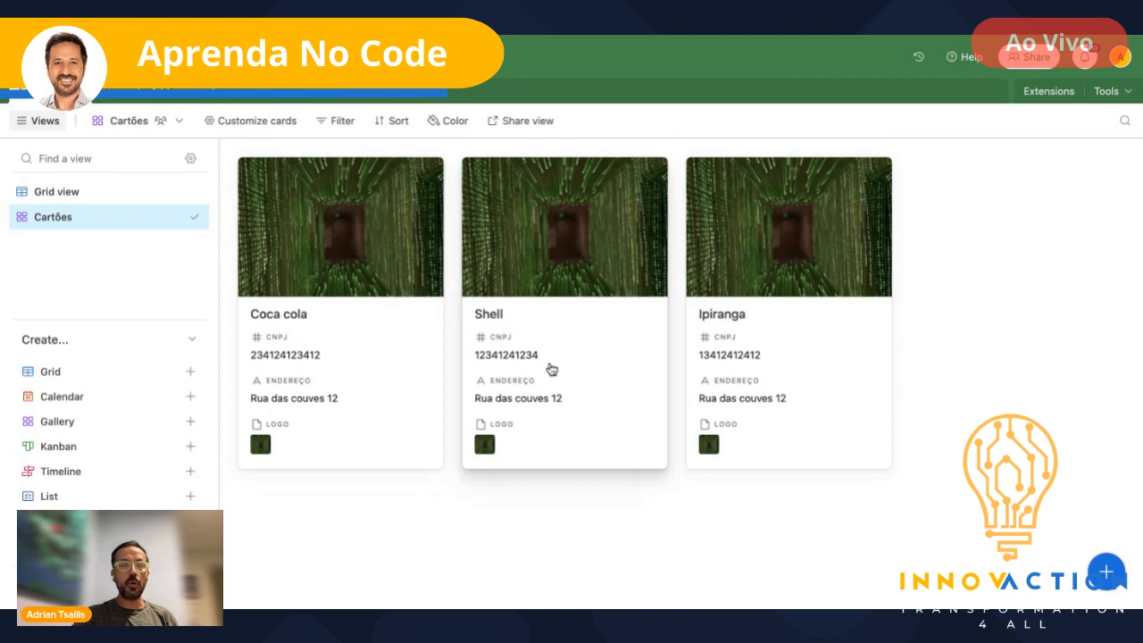
left_click(529, 361)
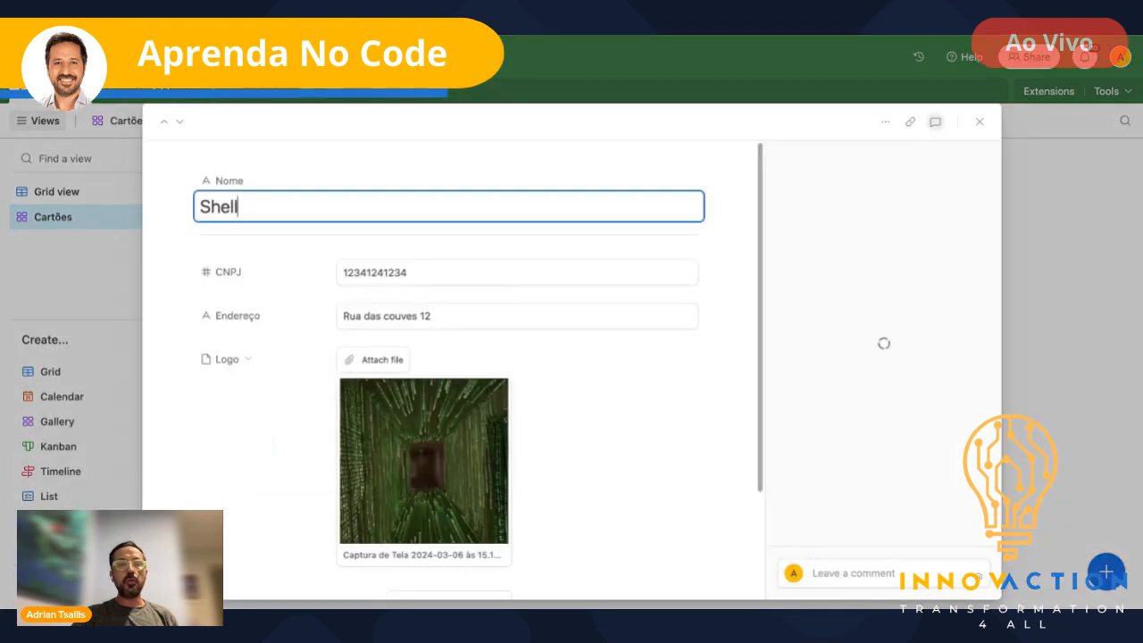
left_click(420, 275)
type("55")
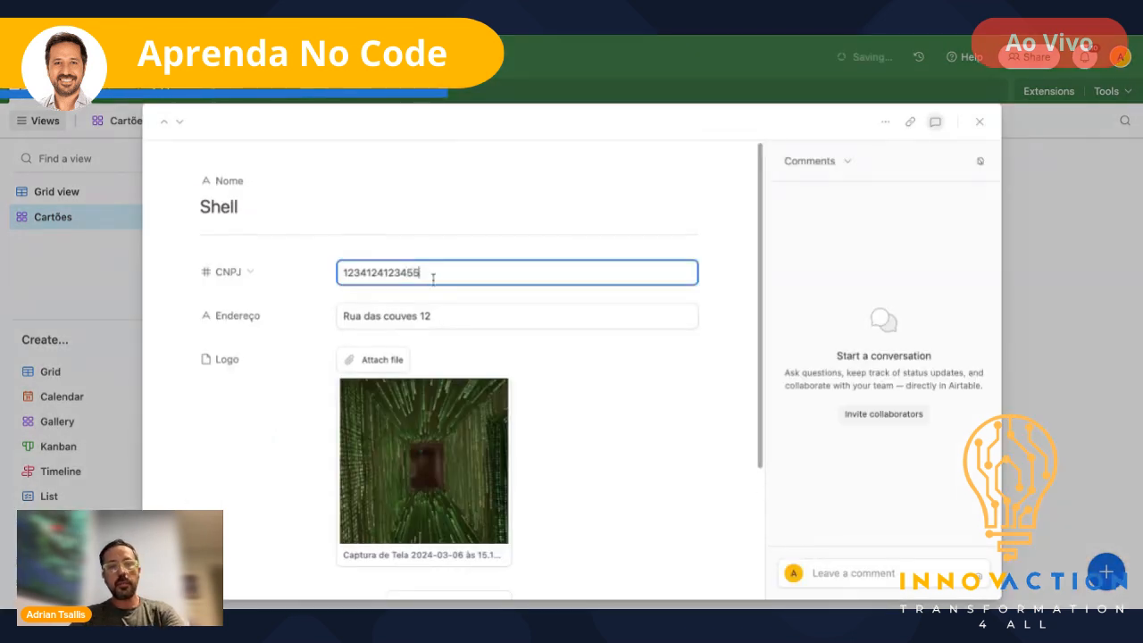
left_click(641, 409)
scroll(641, 409, "down", 4)
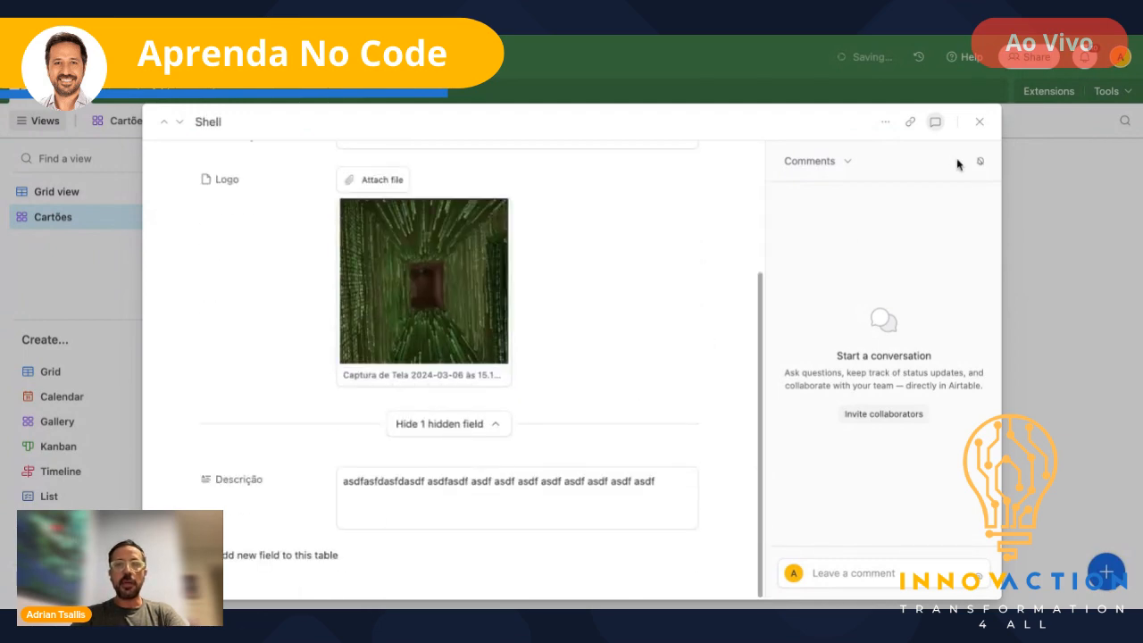
left_click(979, 122)
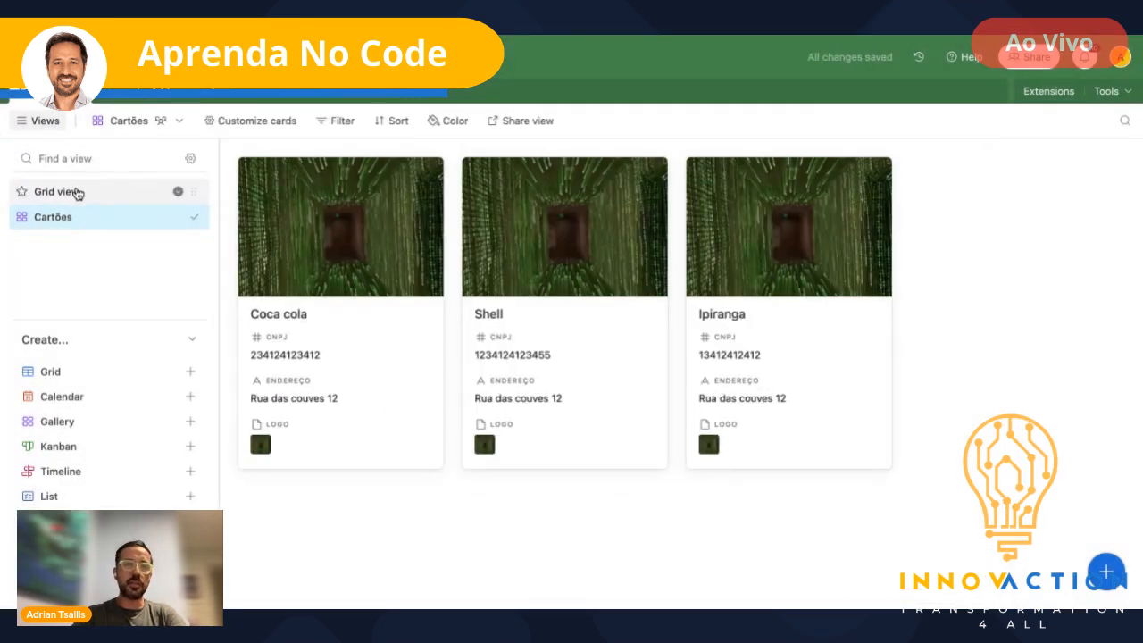
left_click(76, 191)
left_click(83, 224)
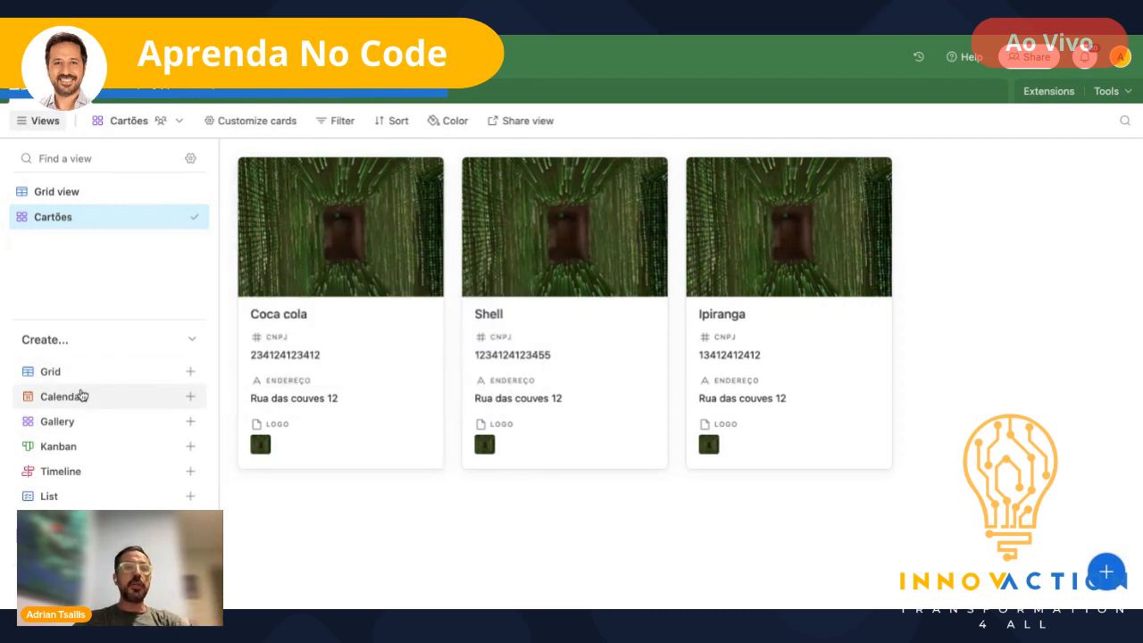
mouse_move(90, 416)
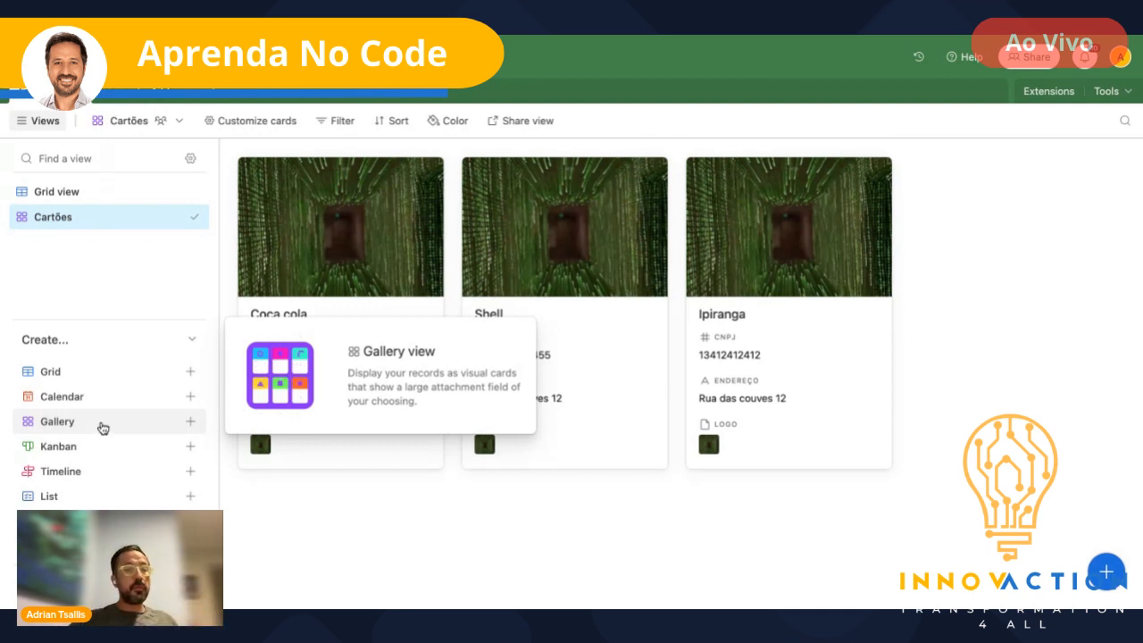
mouse_move(81, 451)
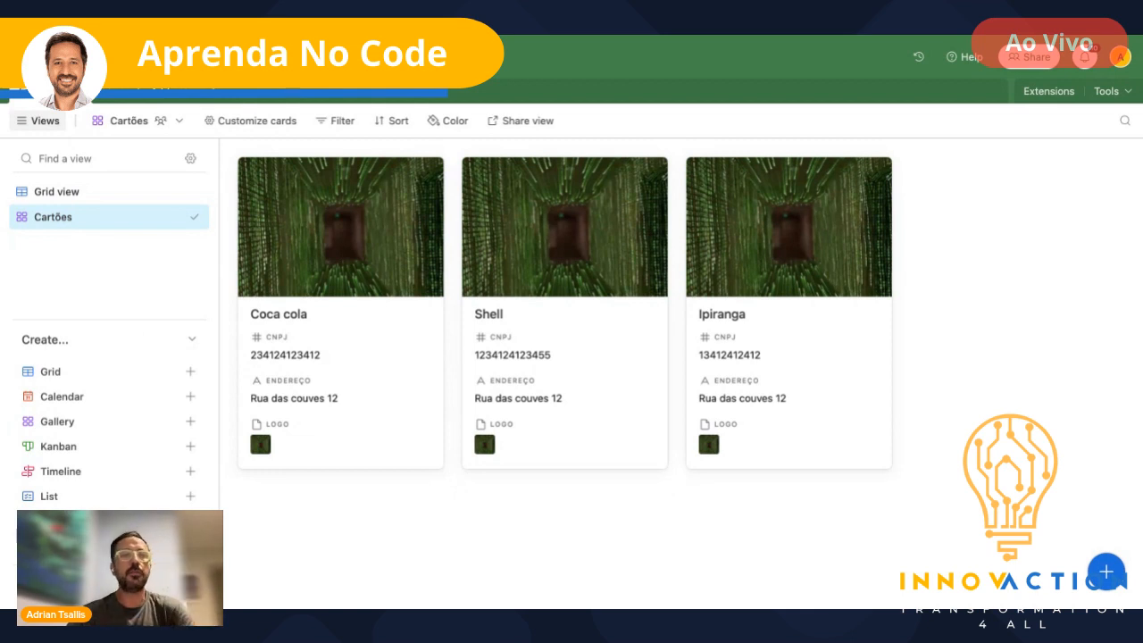
- Add a blank table to the base and save it under the name Contatos
left_click(142, 97)
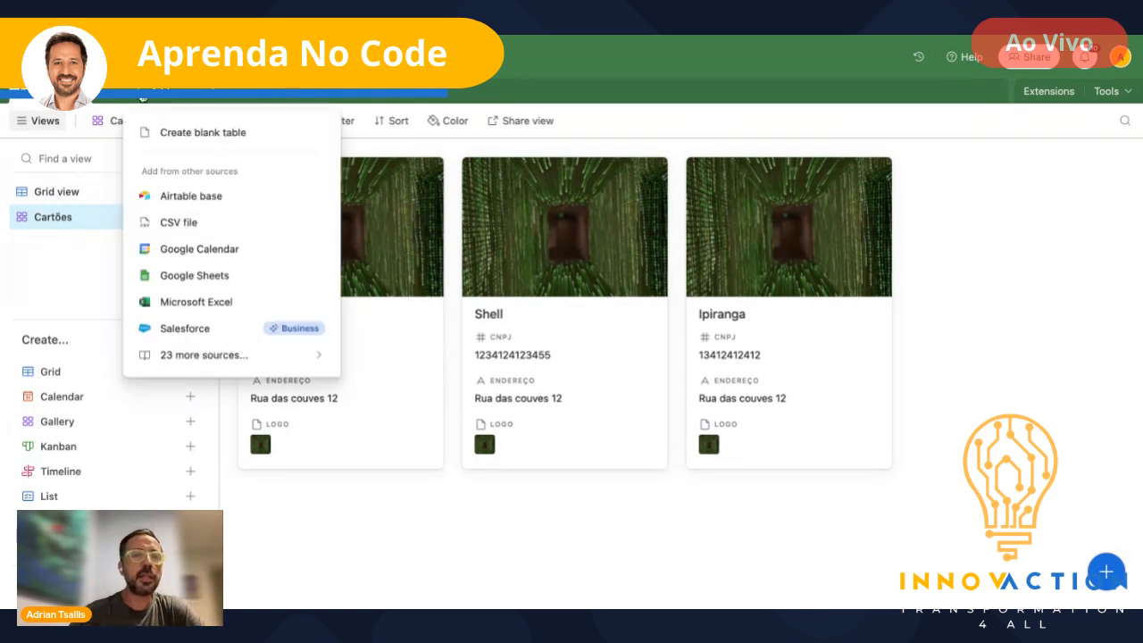
left_click(228, 140)
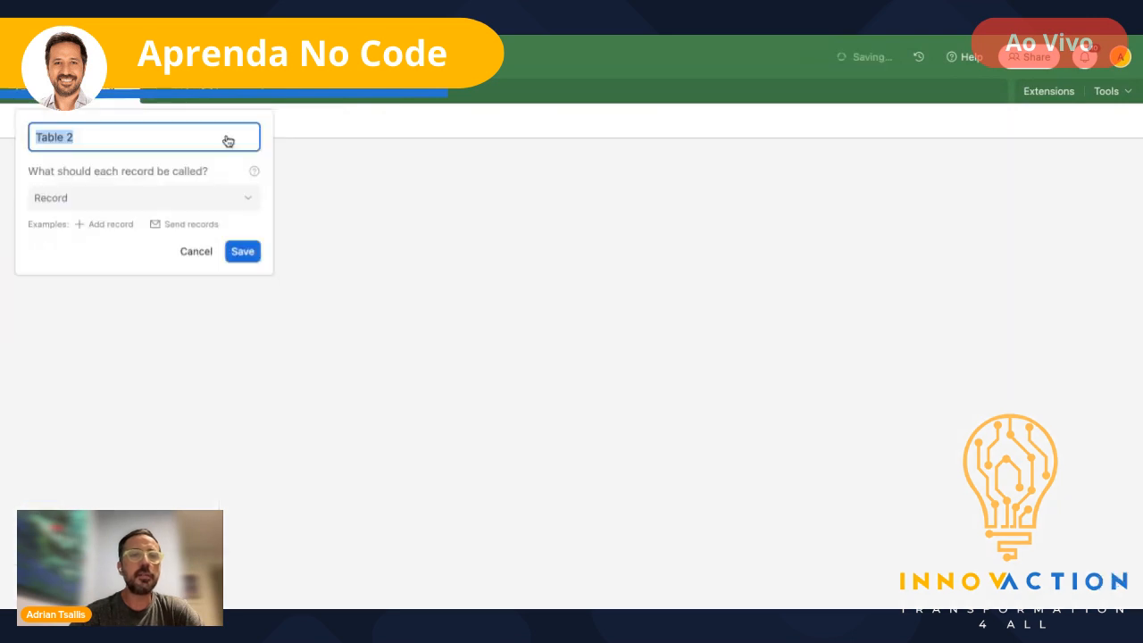
type("Contatos")
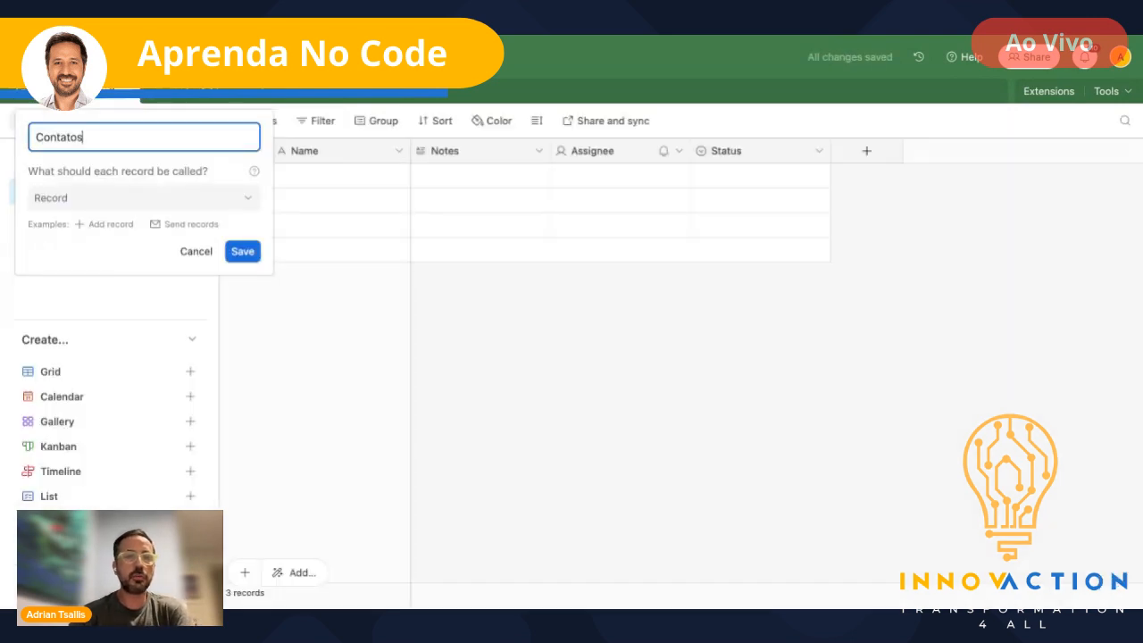
left_click(248, 254)
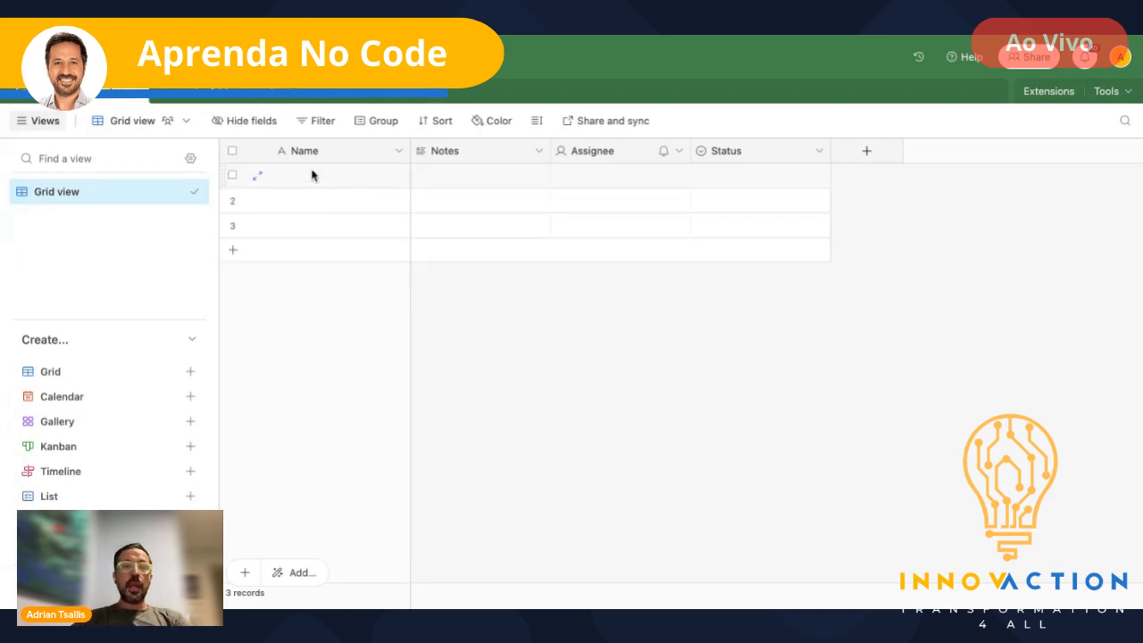
- Select the Name cells of rows 1–3, then open the Name field's editor
left_click_drag(312, 185, 314, 250)
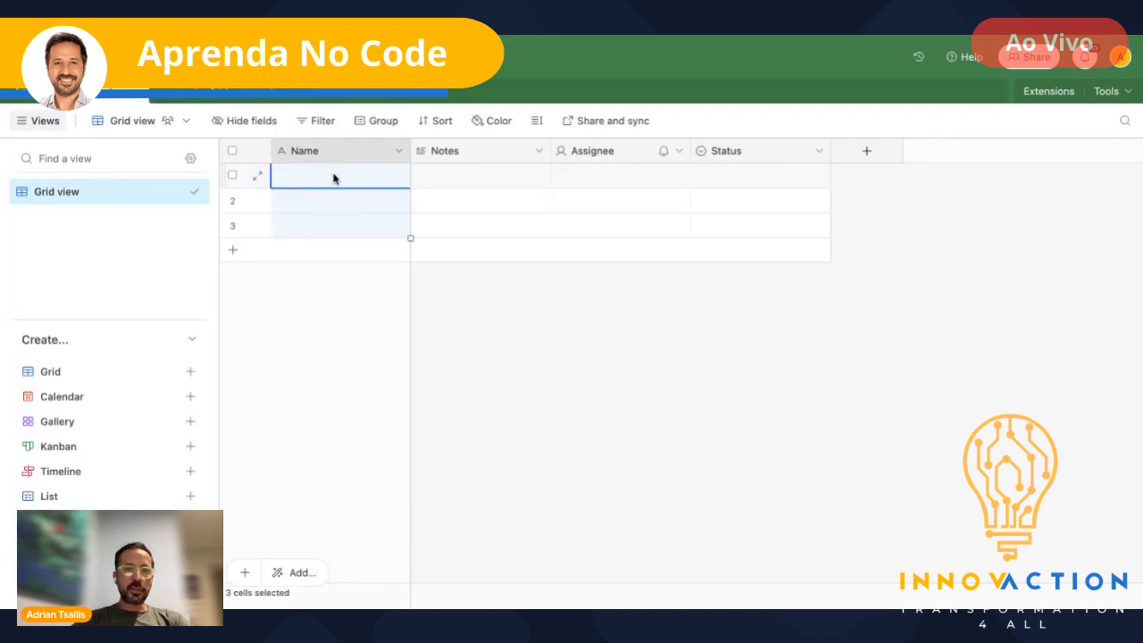
left_click(332, 236)
left_click(340, 271)
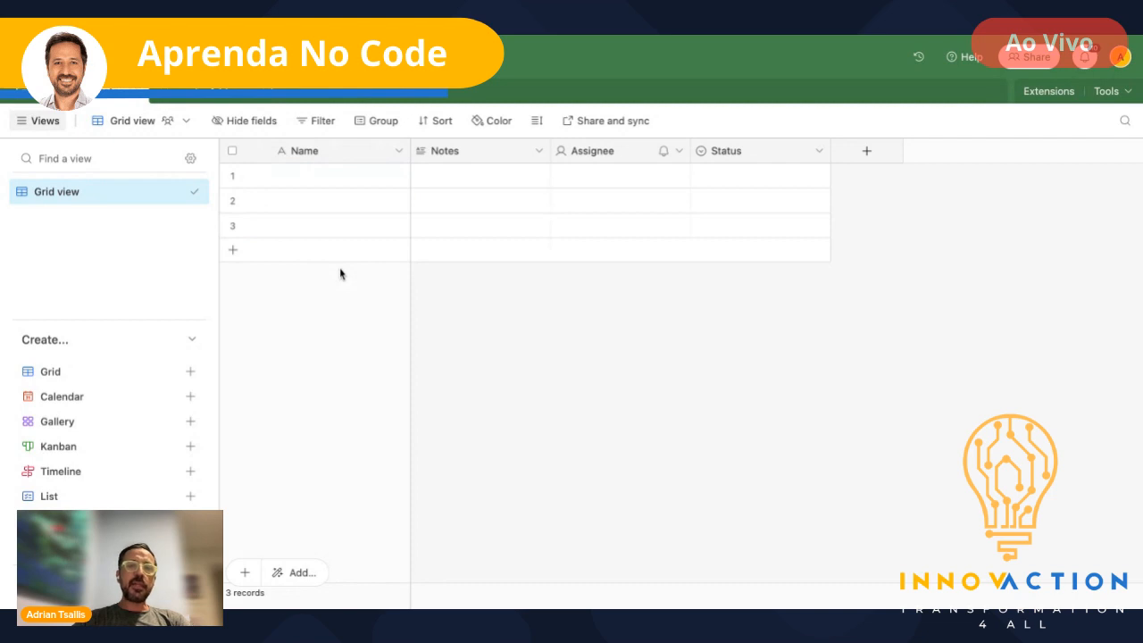
left_click(312, 190)
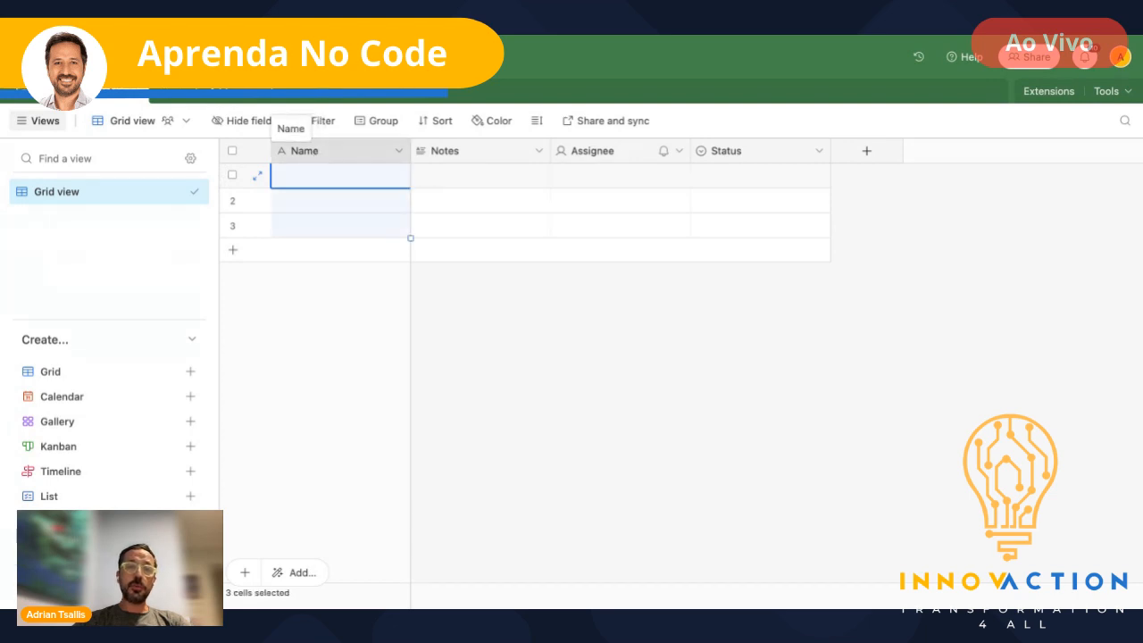
double_click(313, 156)
- Rename the primary Name field to ID as an Autonumber field, then add a fourth record
key("BackSpace")
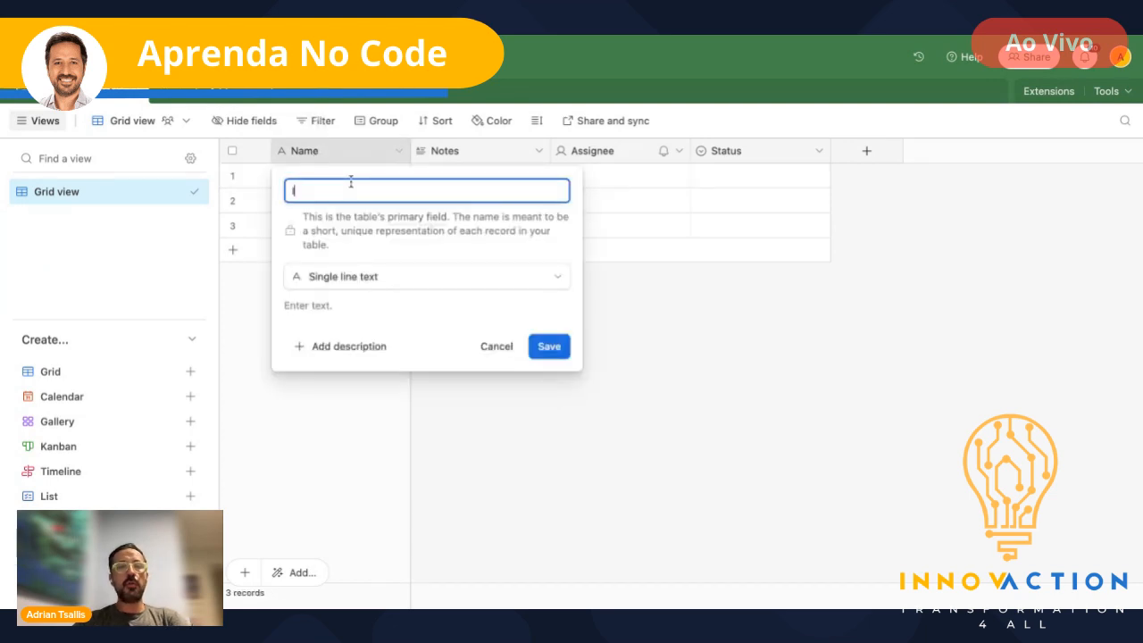
type("ID")
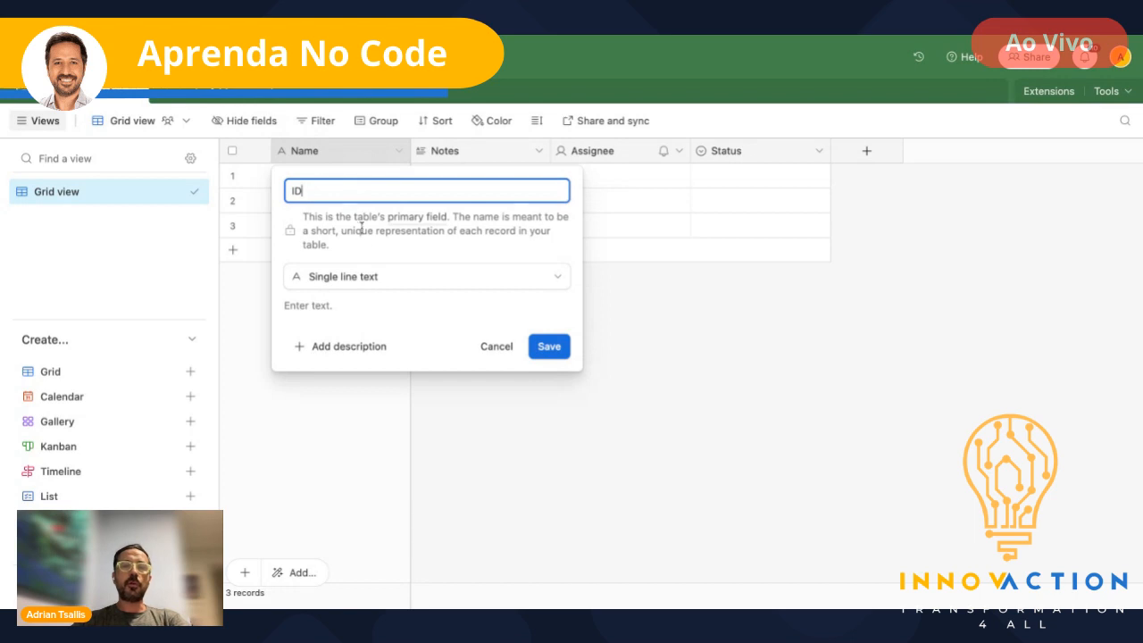
left_click(396, 278)
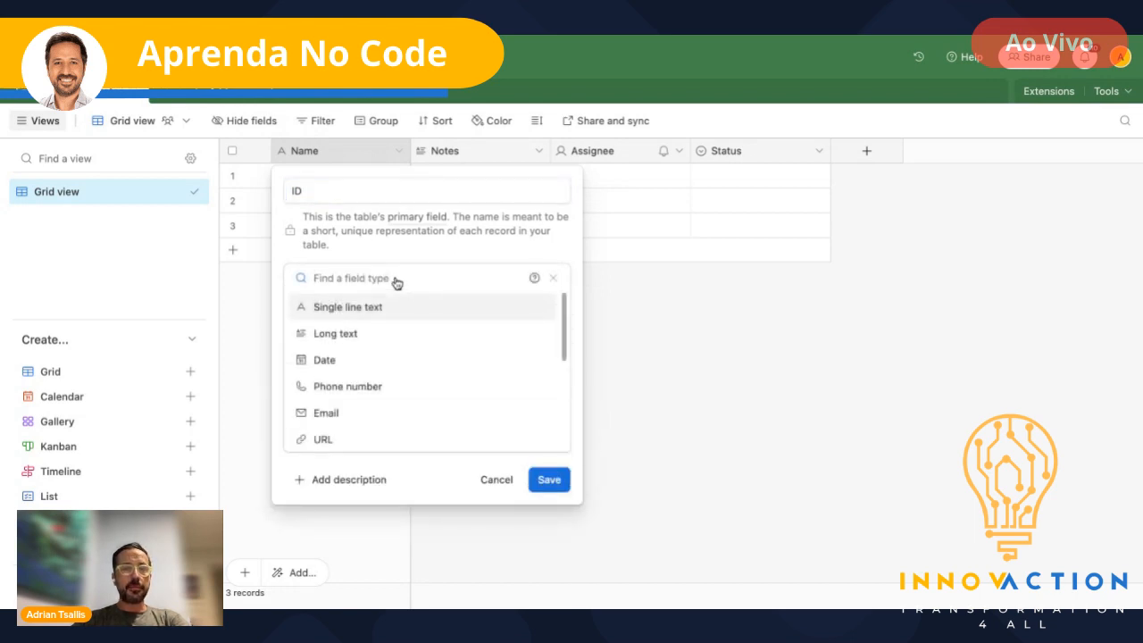
type("au")
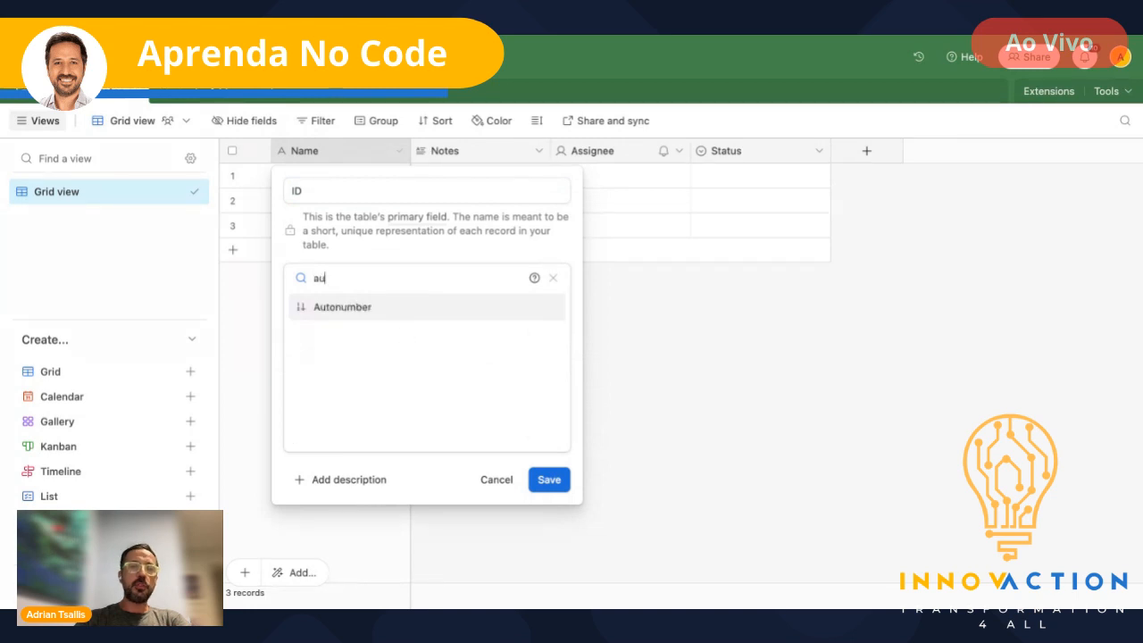
left_click(352, 311)
left_click(550, 361)
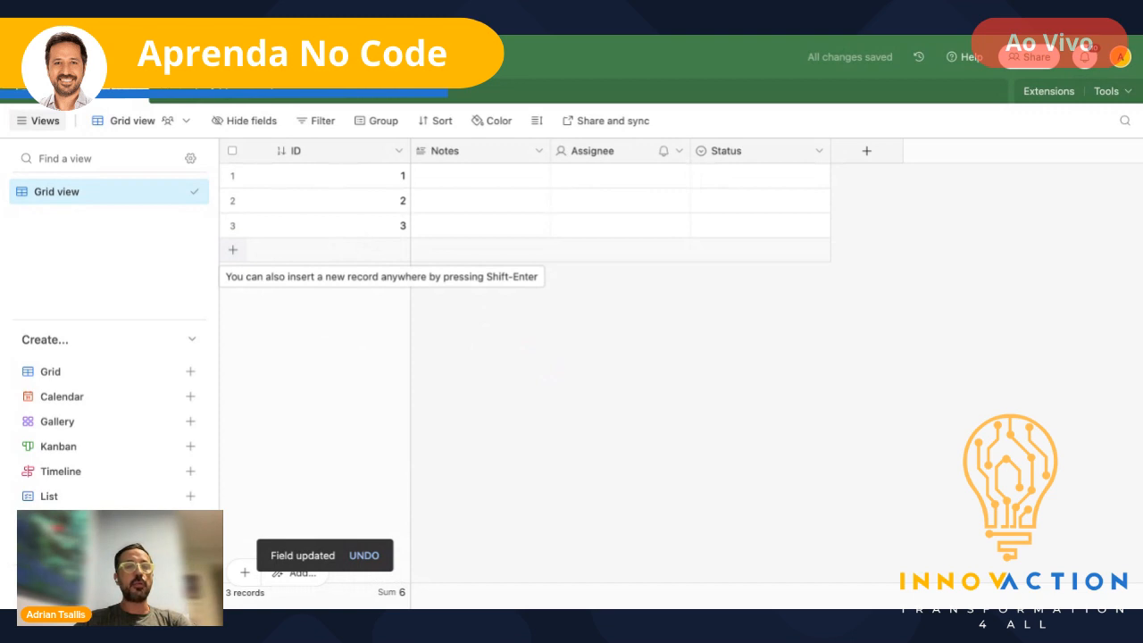
left_click(233, 250)
left_click(485, 259)
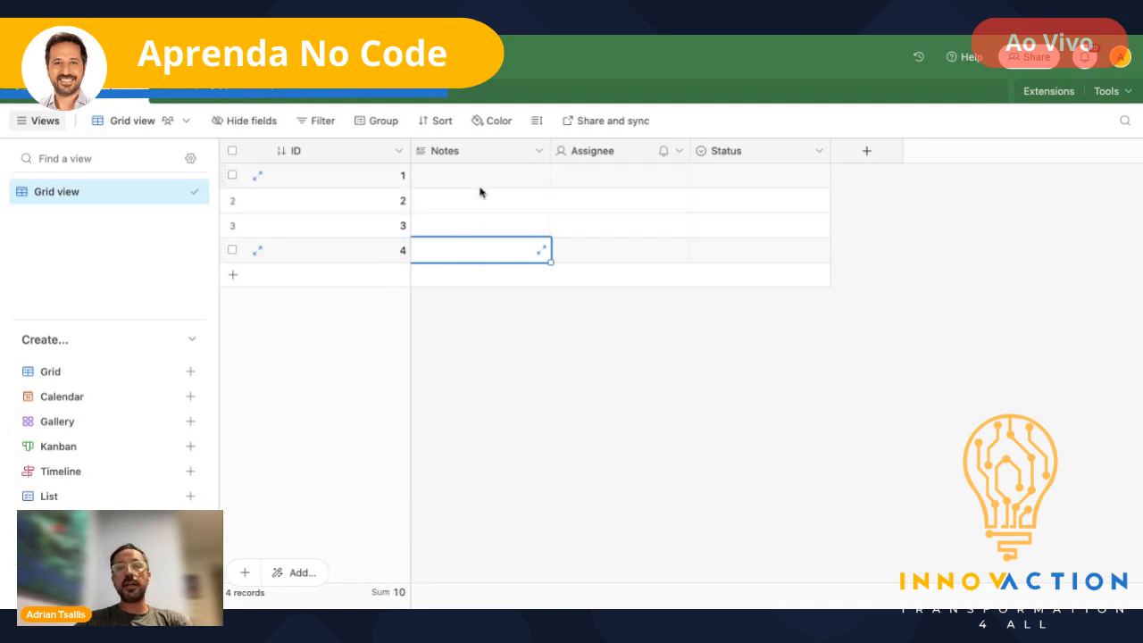
- Rename the Notes field to Nome as Single line text
double_click(455, 156)
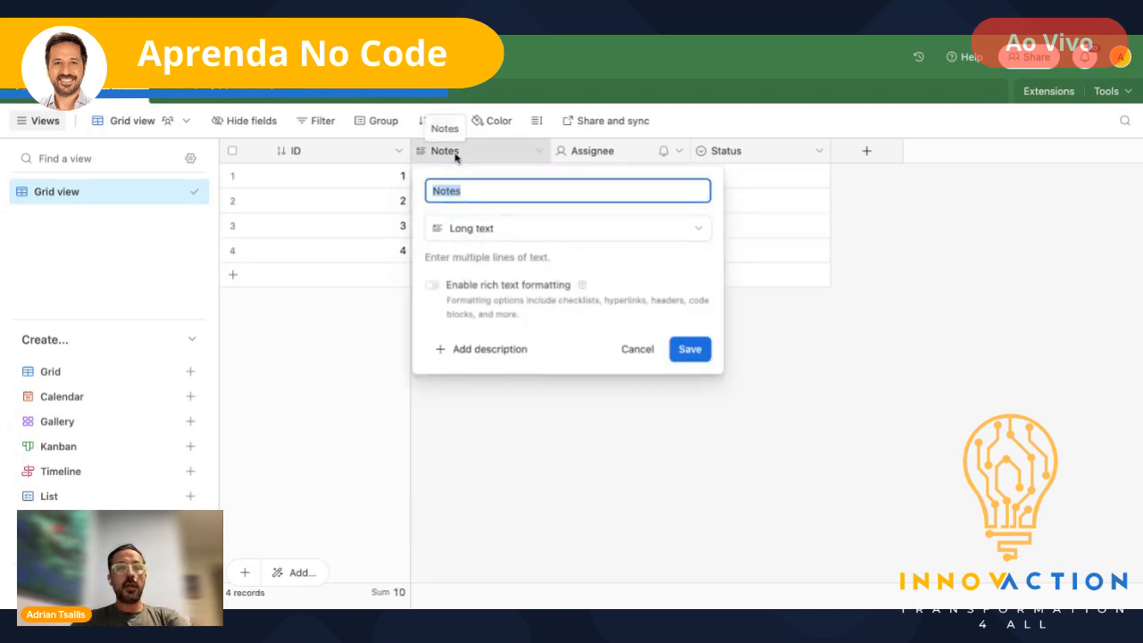
type("Nome")
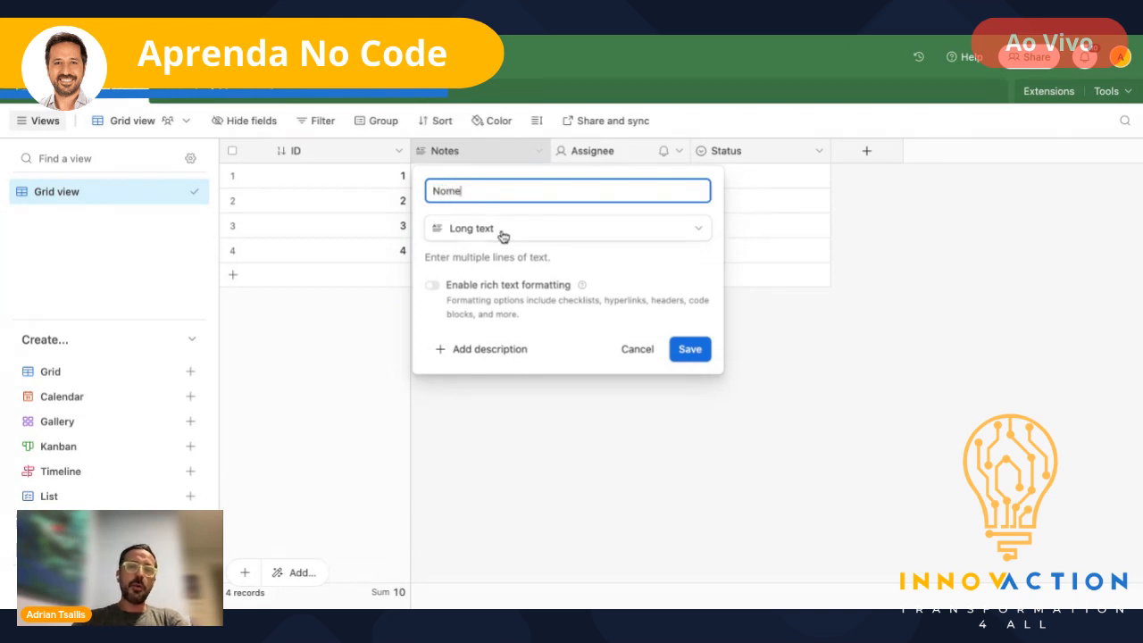
left_click(503, 236)
left_click(506, 284)
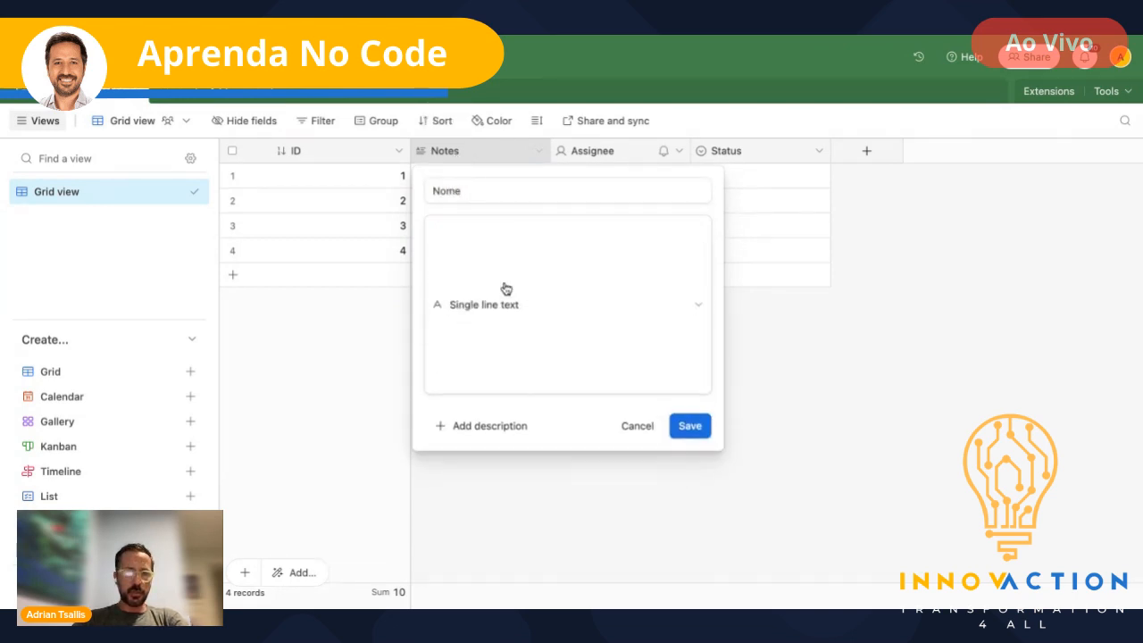
left_click(692, 346)
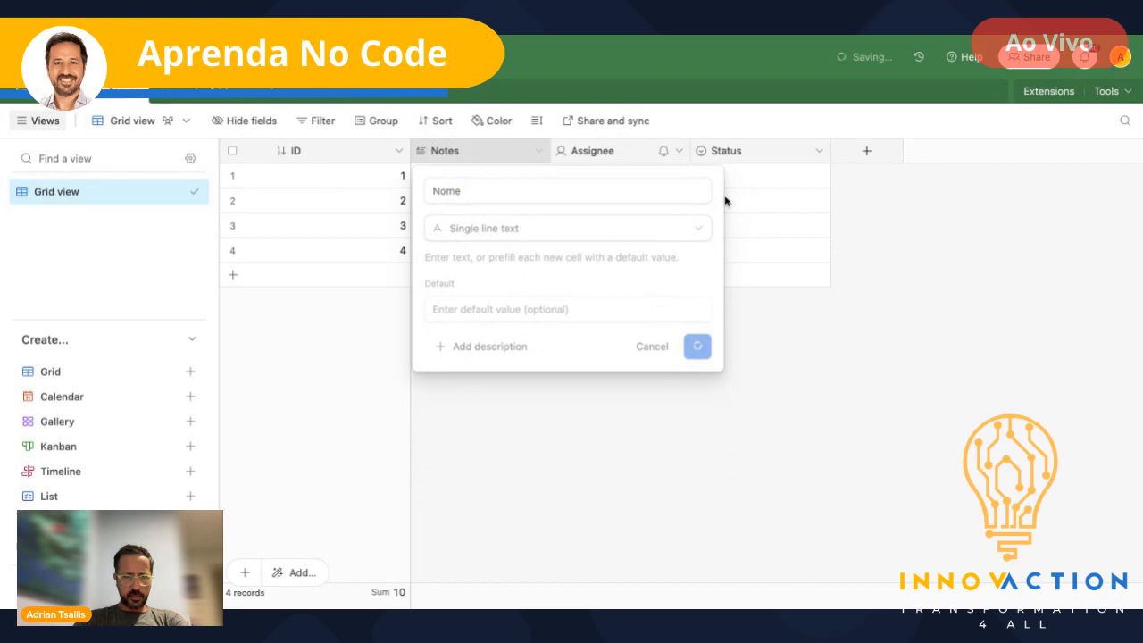
- Rename the Assignee field to Email with the Email field type
double_click(591, 153)
type("Emai")
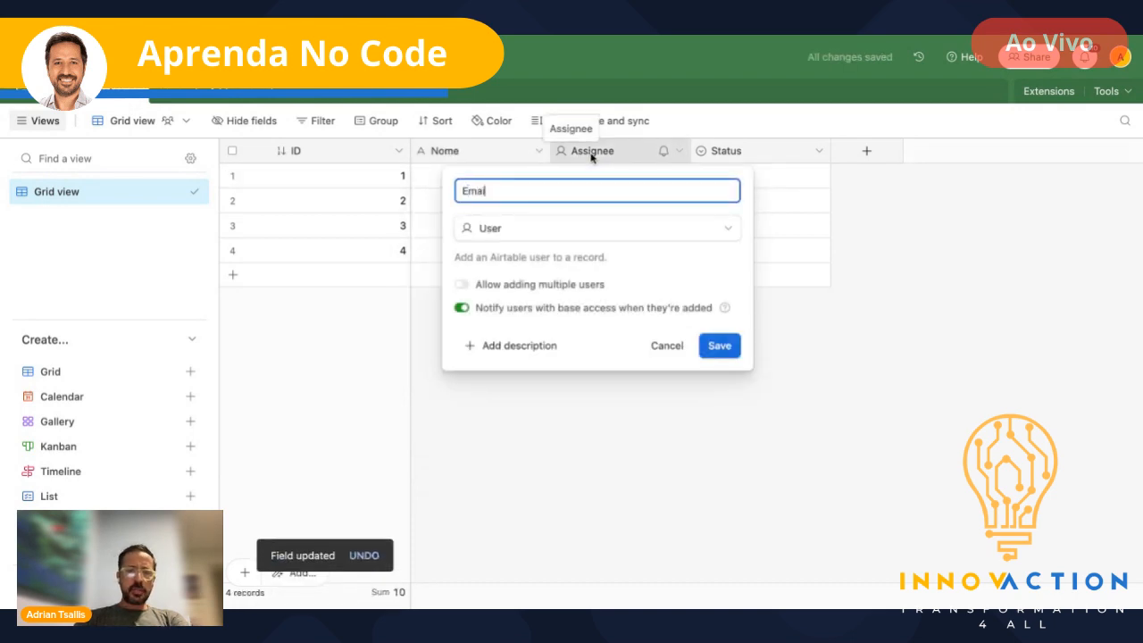
type("l")
left_click(566, 231)
type("e")
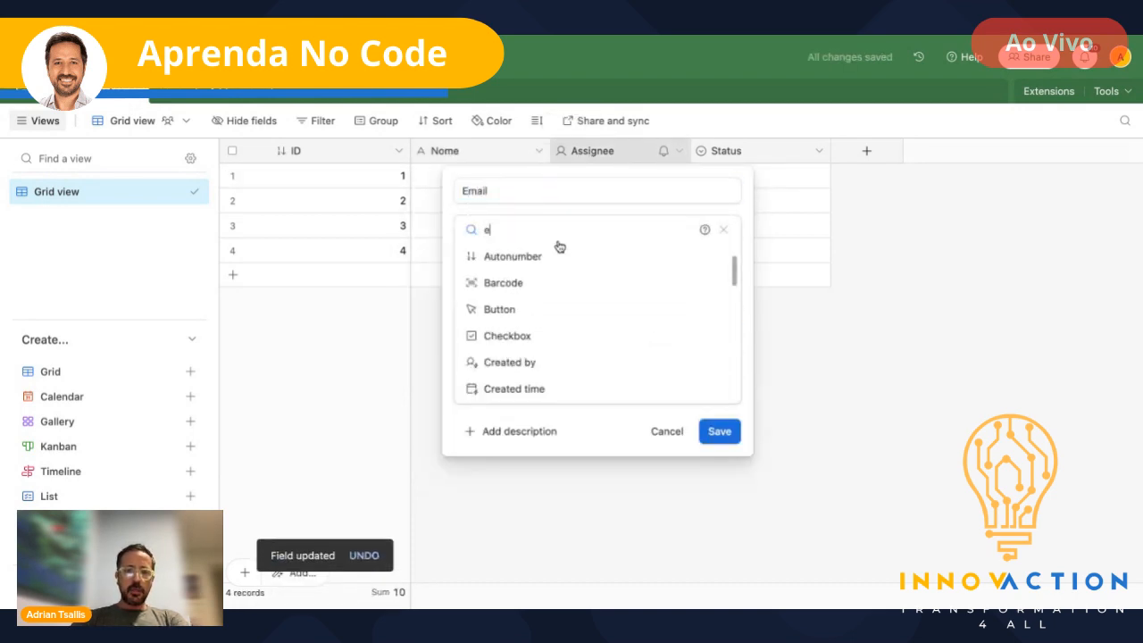
type("mail")
left_click(501, 258)
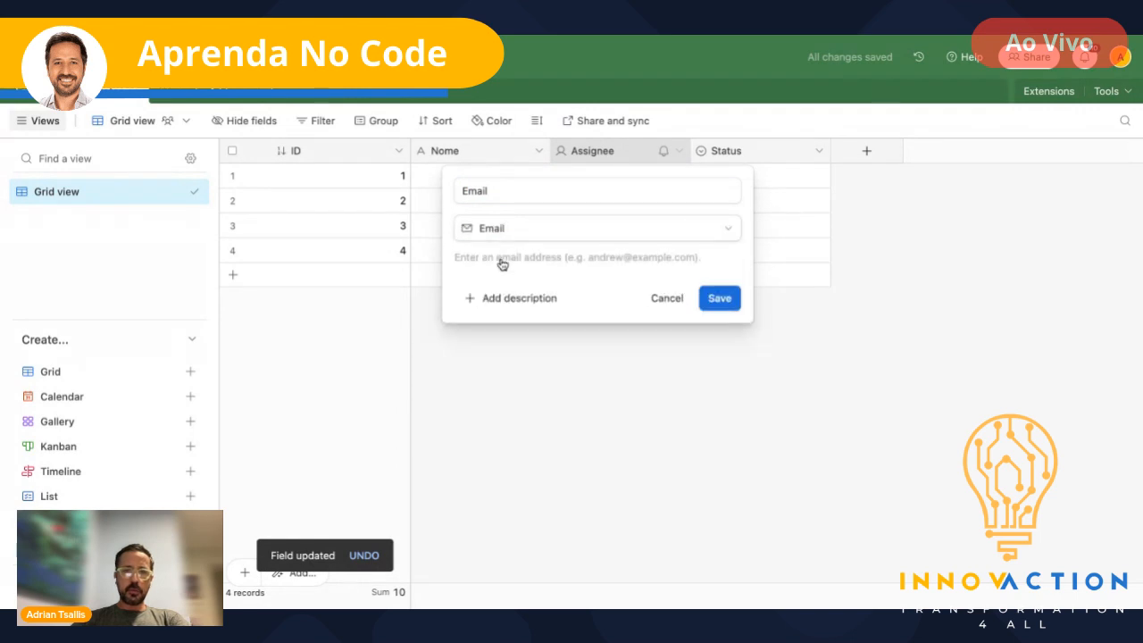
left_click(720, 298)
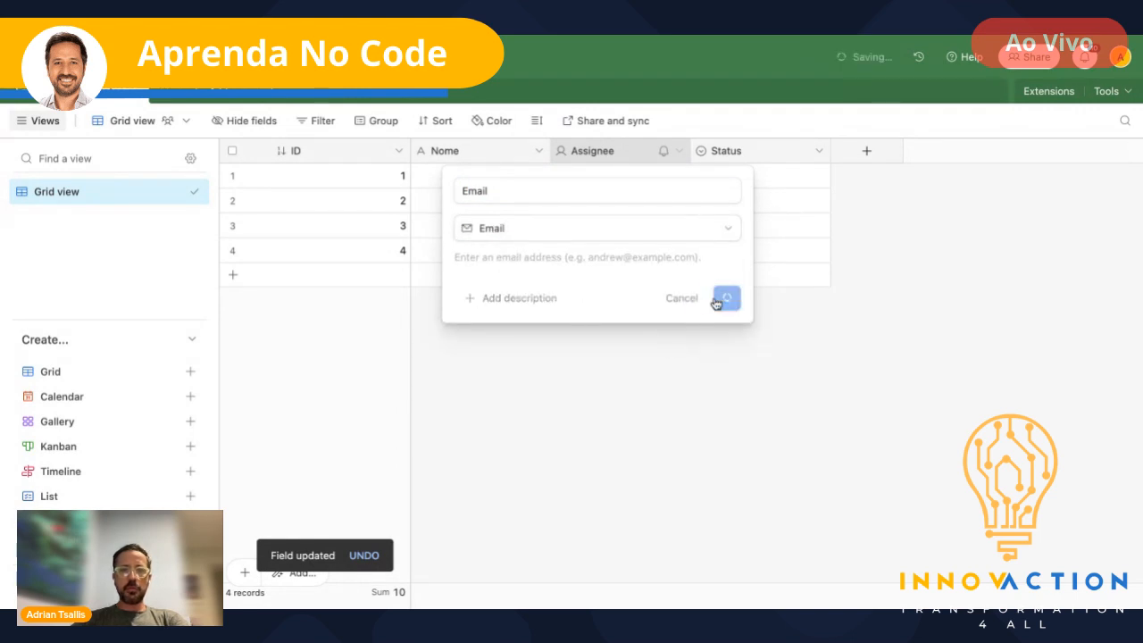
- Rename the Status field to Cargo as Single line text
double_click(745, 153)
type("Cargo")
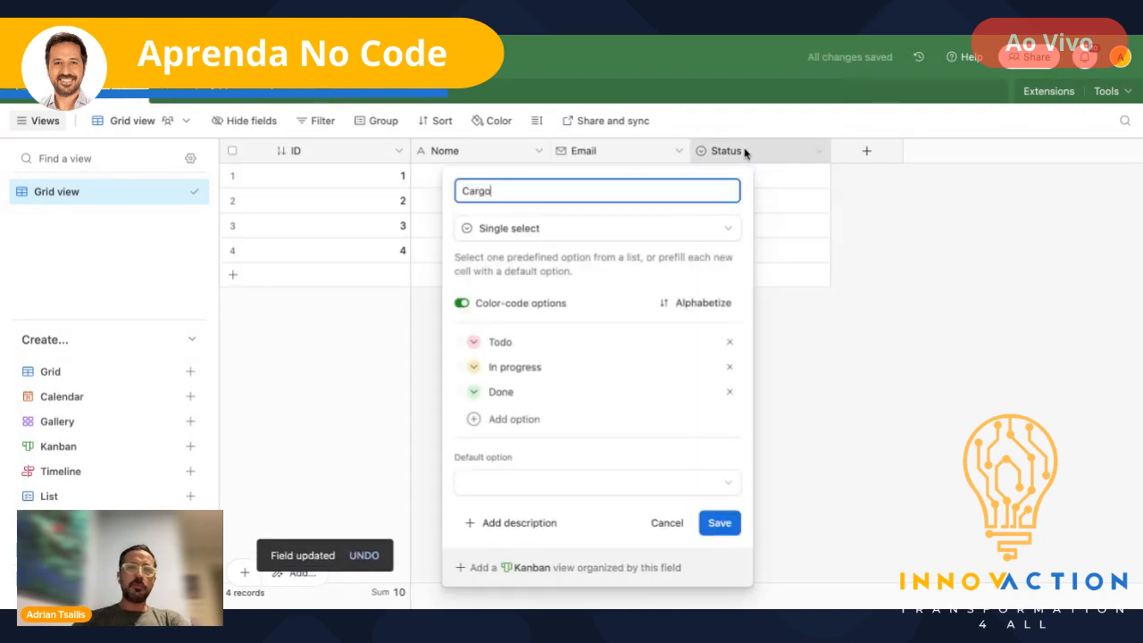
key("Tab")
type("sing")
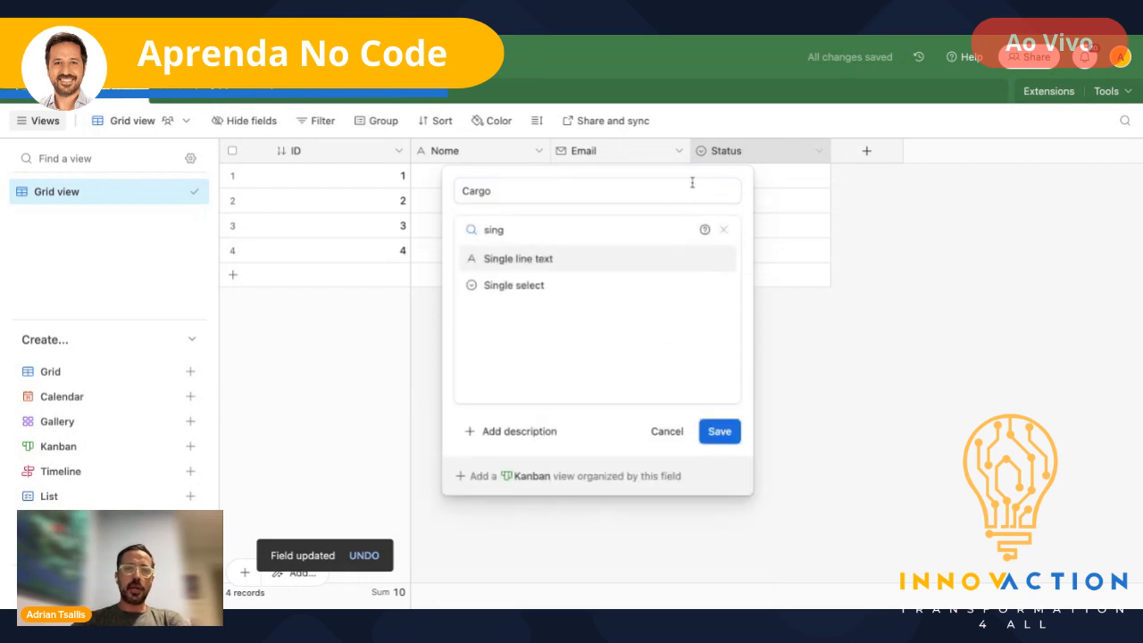
left_click(524, 260)
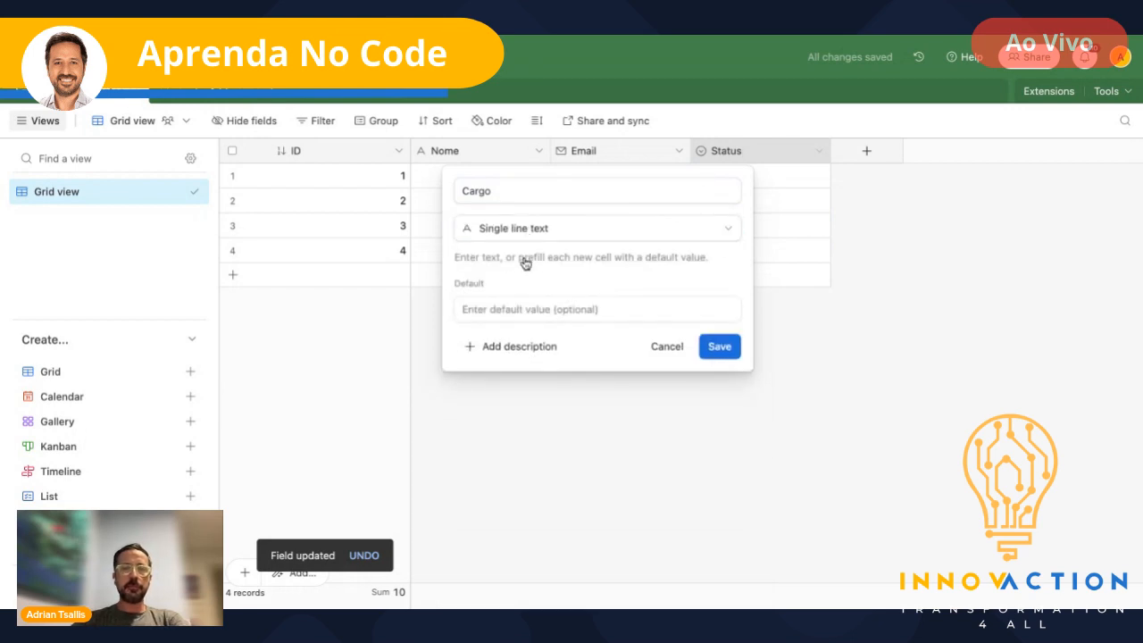
left_click(727, 350)
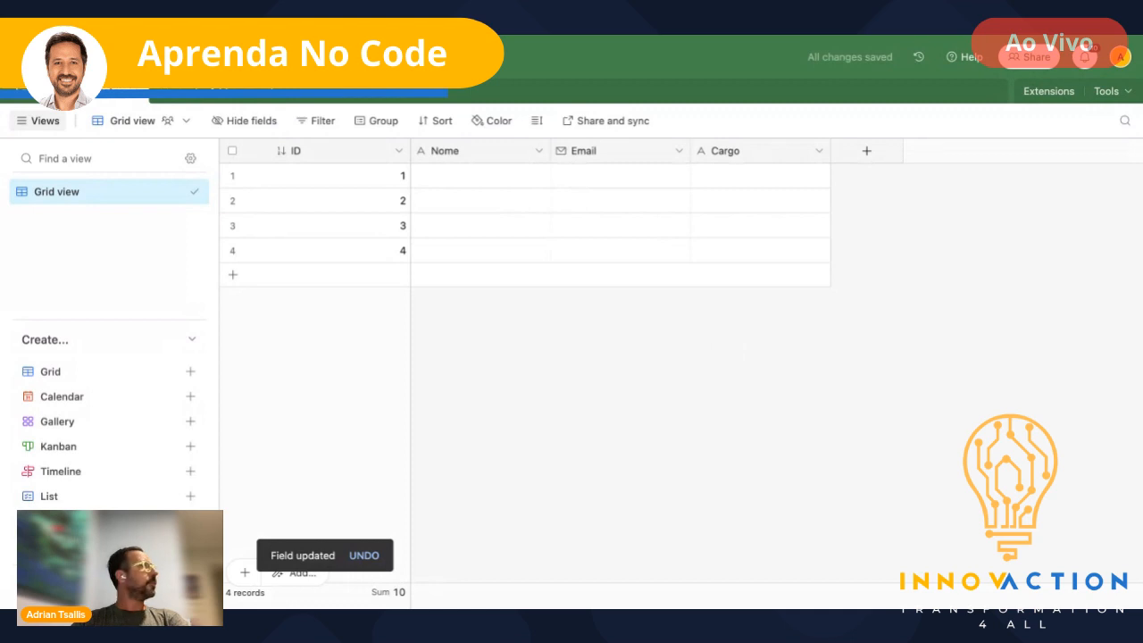
left_click(869, 154)
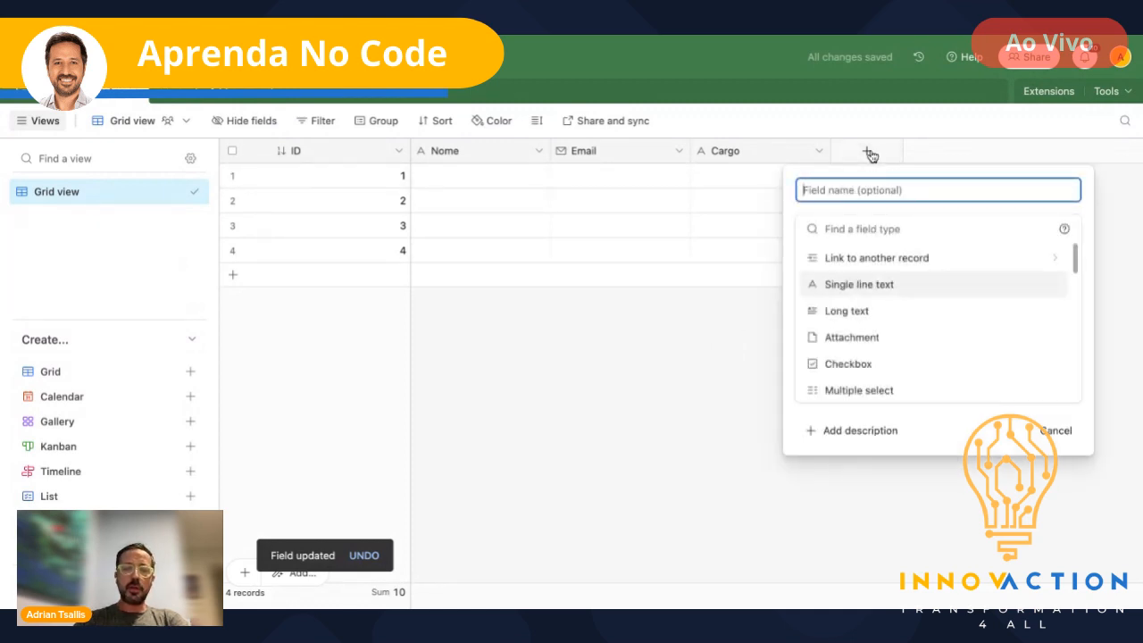
- Create a Celular field with the Phone number type
type("Celular")
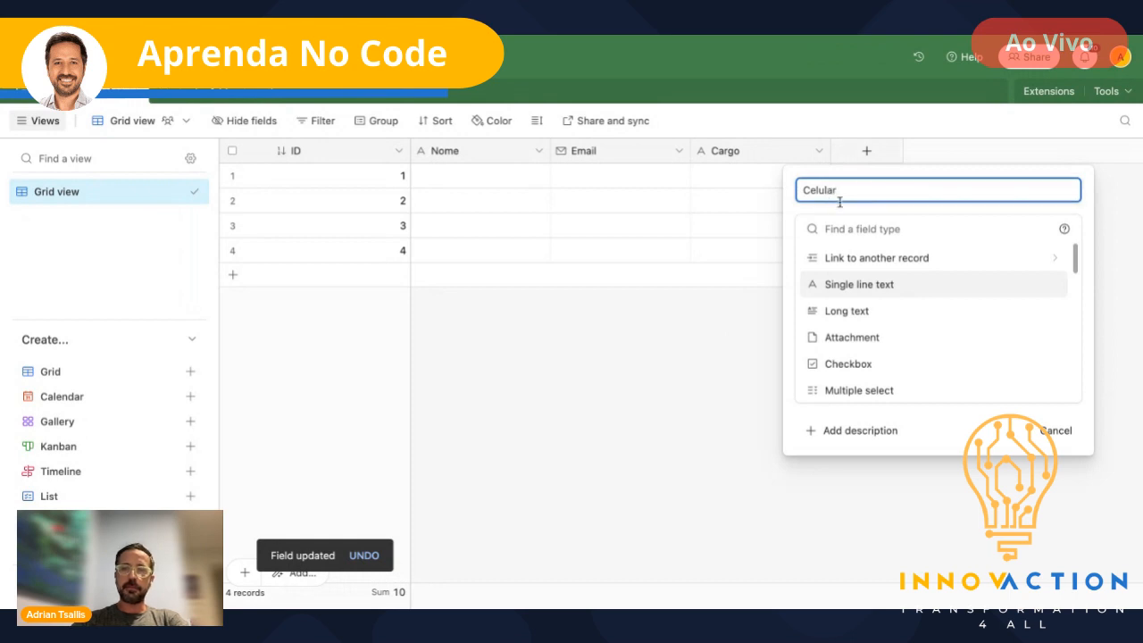
left_click(833, 229)
type("pho")
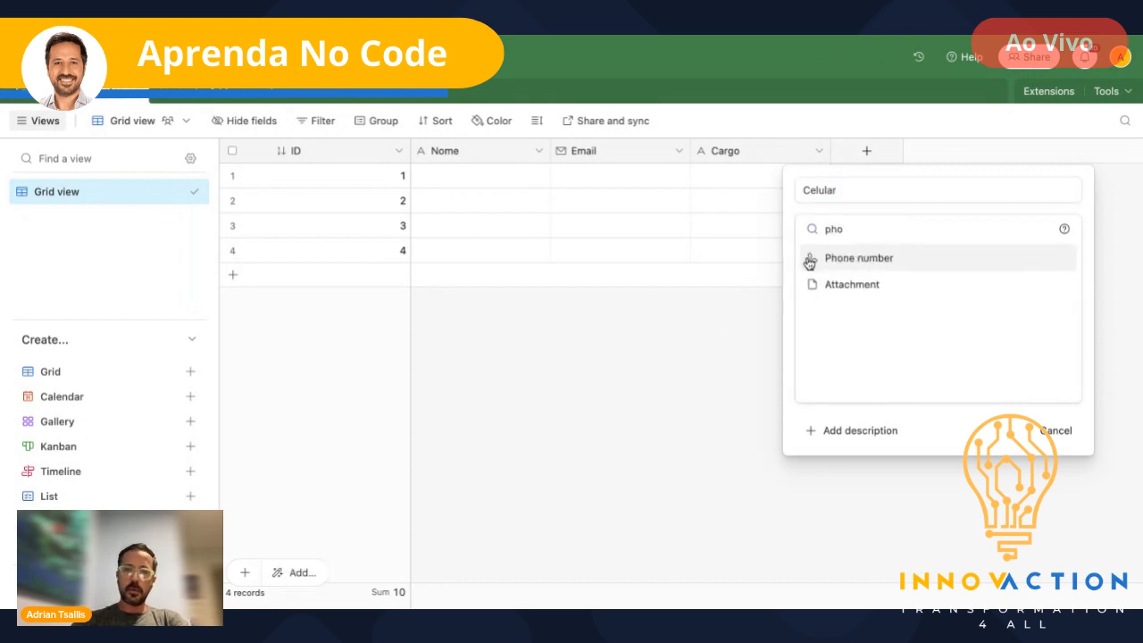
left_click(845, 265)
left_click(1035, 301)
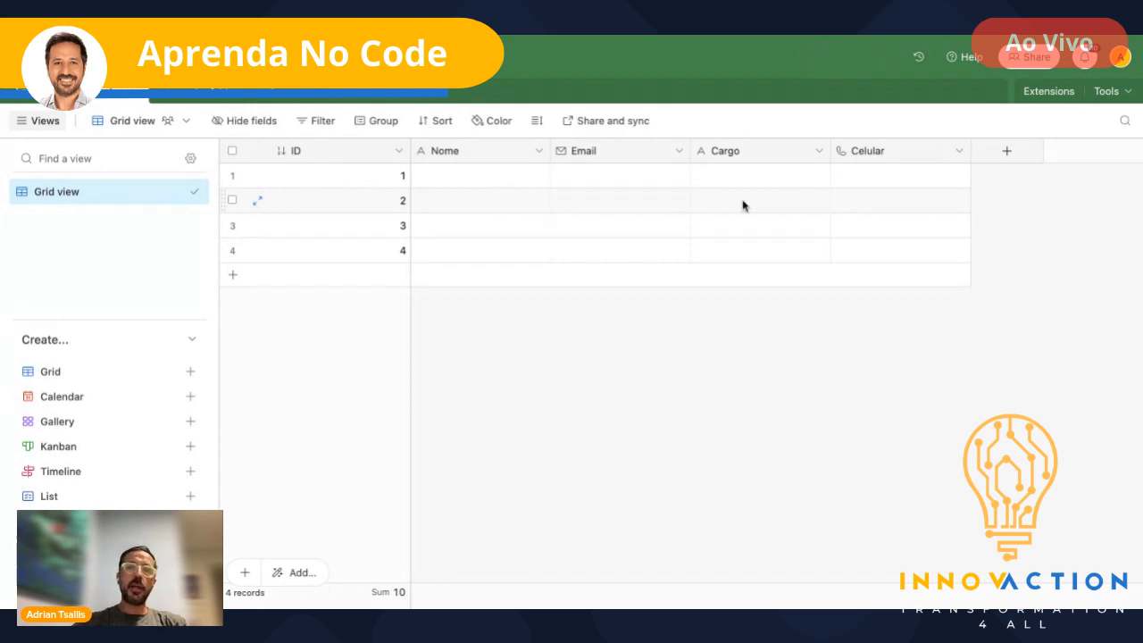
- Add an Empresa field linking to one Empresas record, with no lookup fields added
left_click(1006, 155)
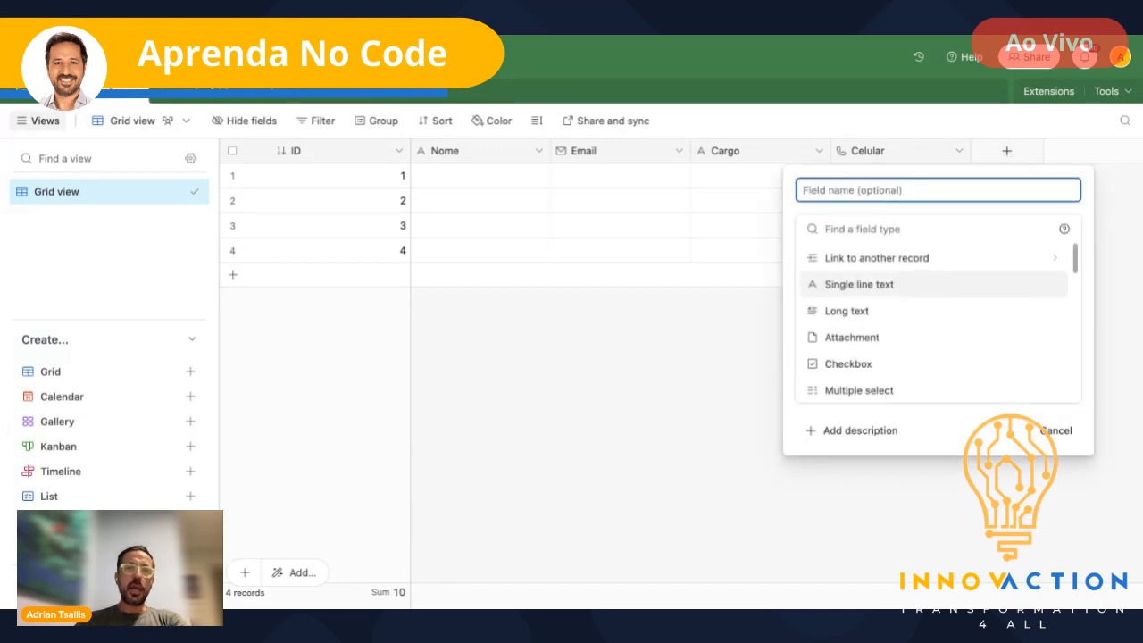
type("Empresa")
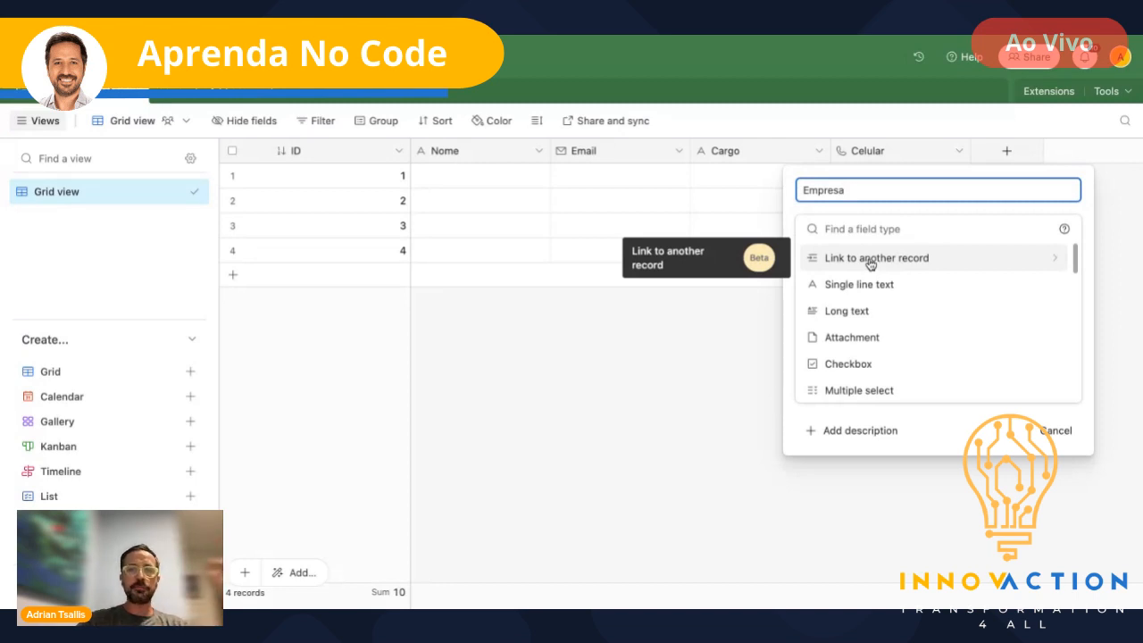
left_click(871, 261)
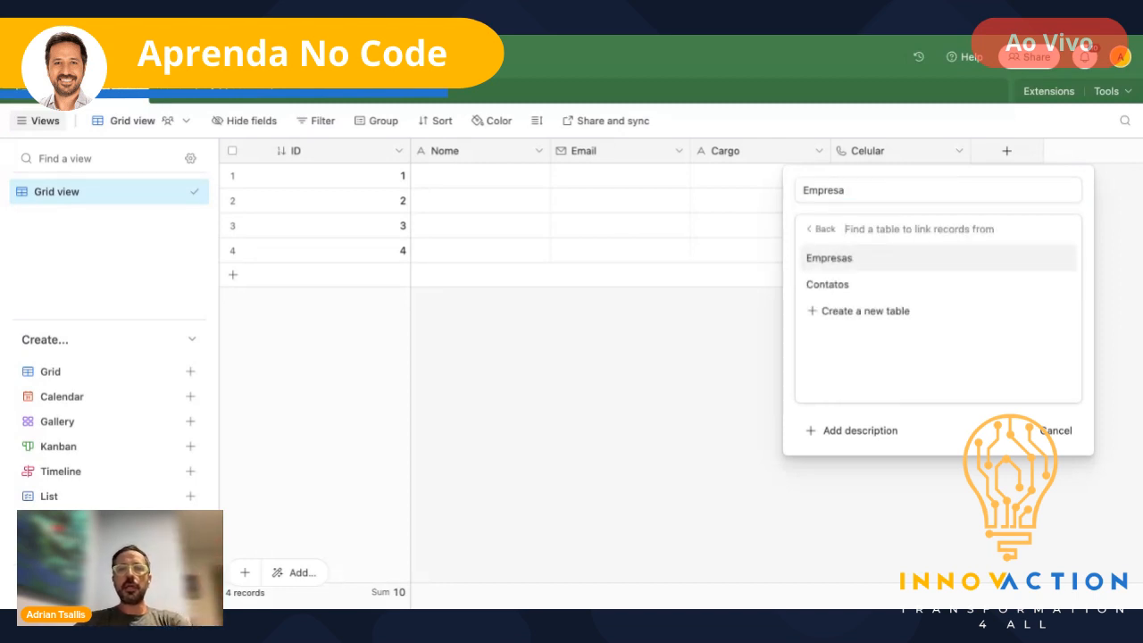
left_click(819, 260)
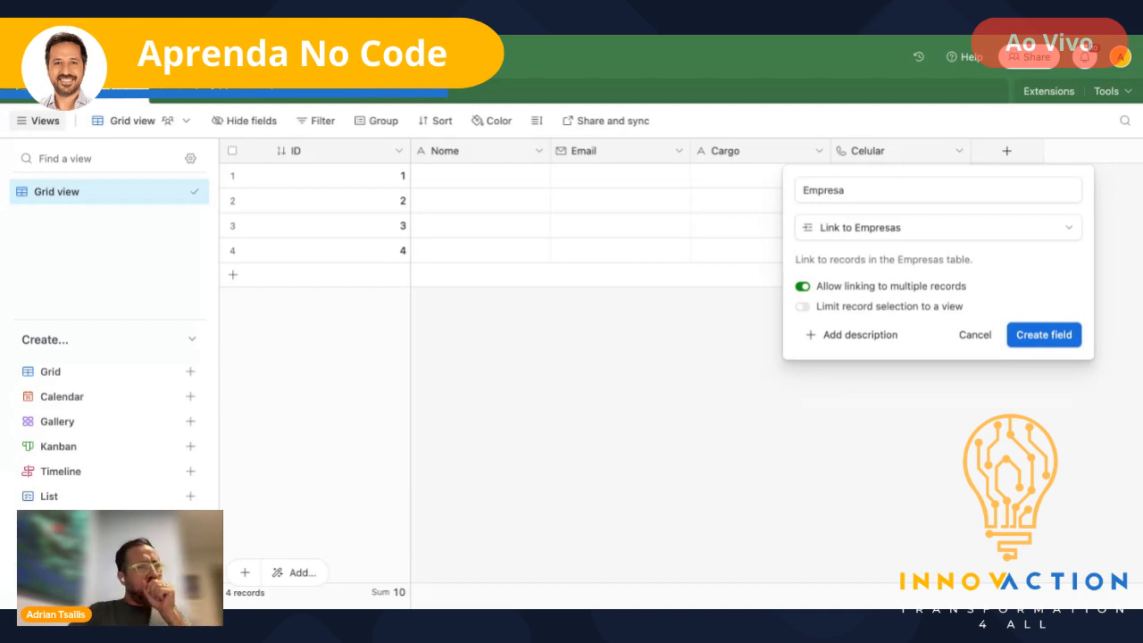
left_click(803, 286)
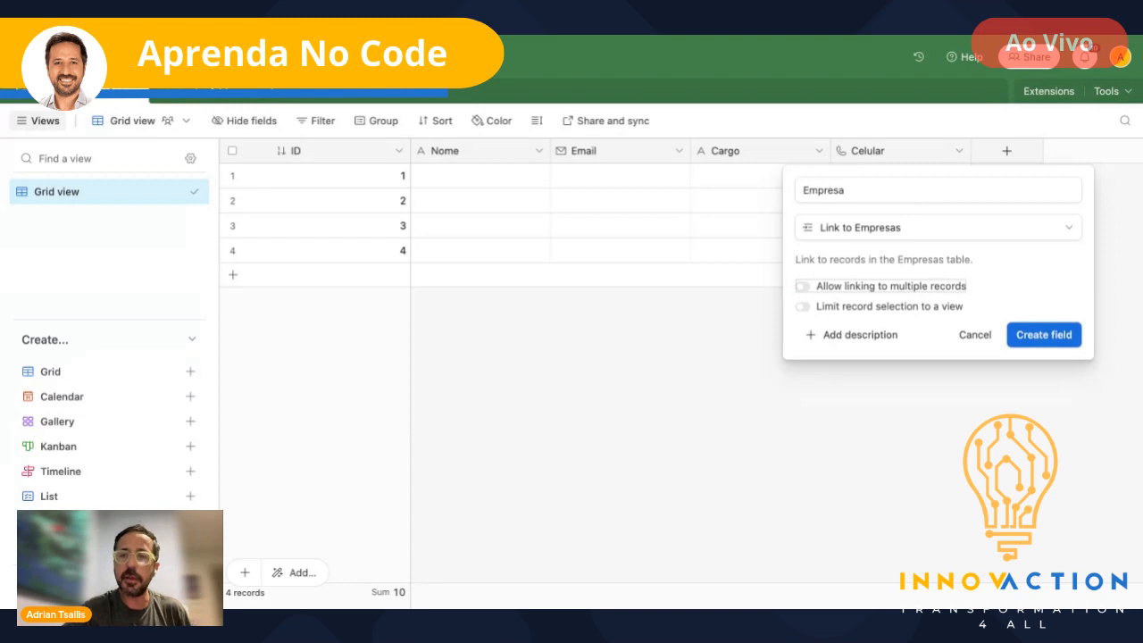
left_click(1044, 335)
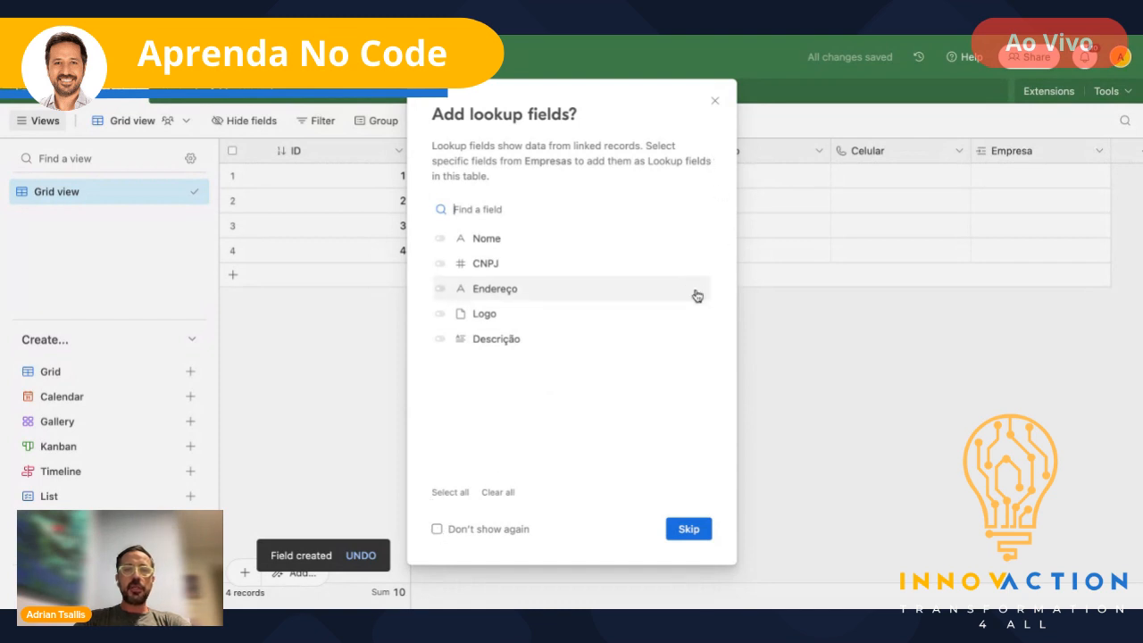
left_click(715, 102)
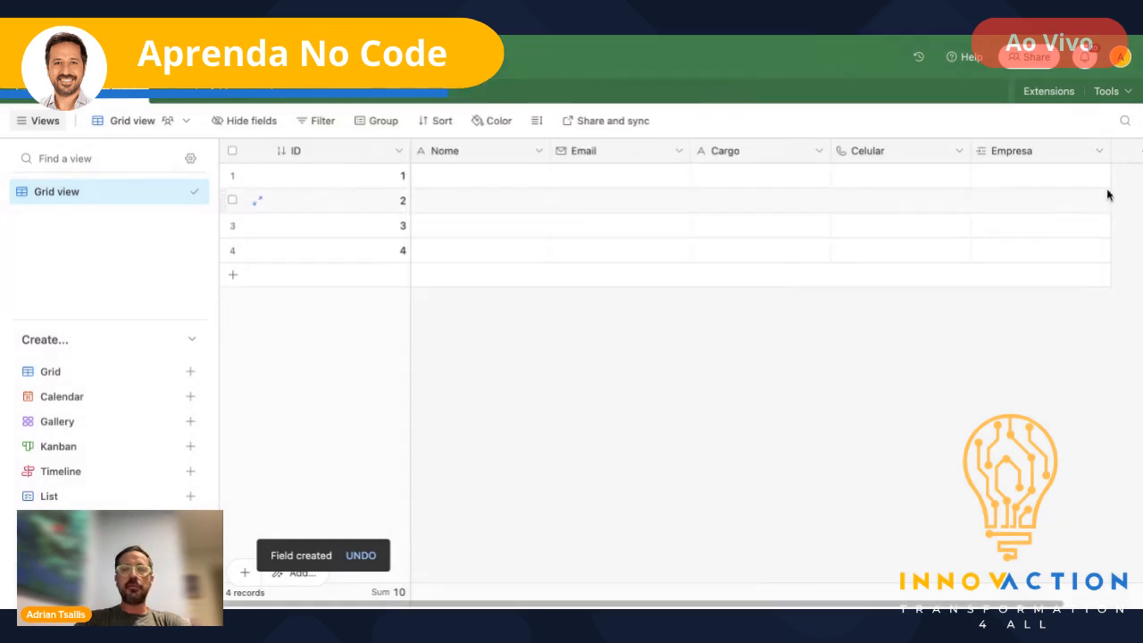
- Fill record 1 with the contact's name, e-mail, Cargo ceo, phone number and Shell link
left_click(469, 173)
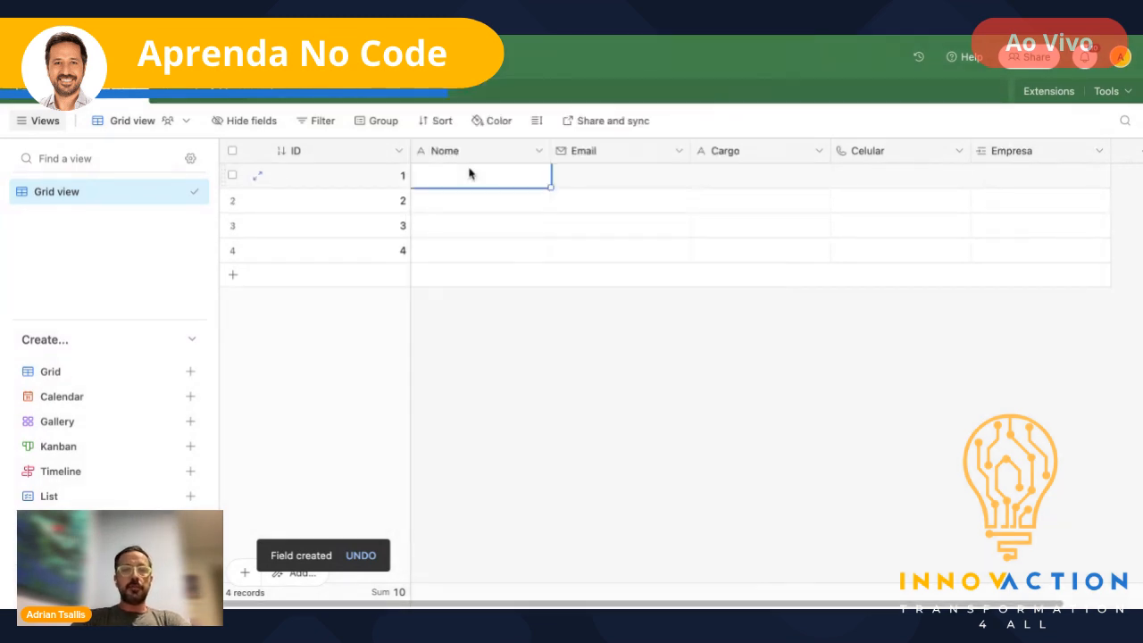
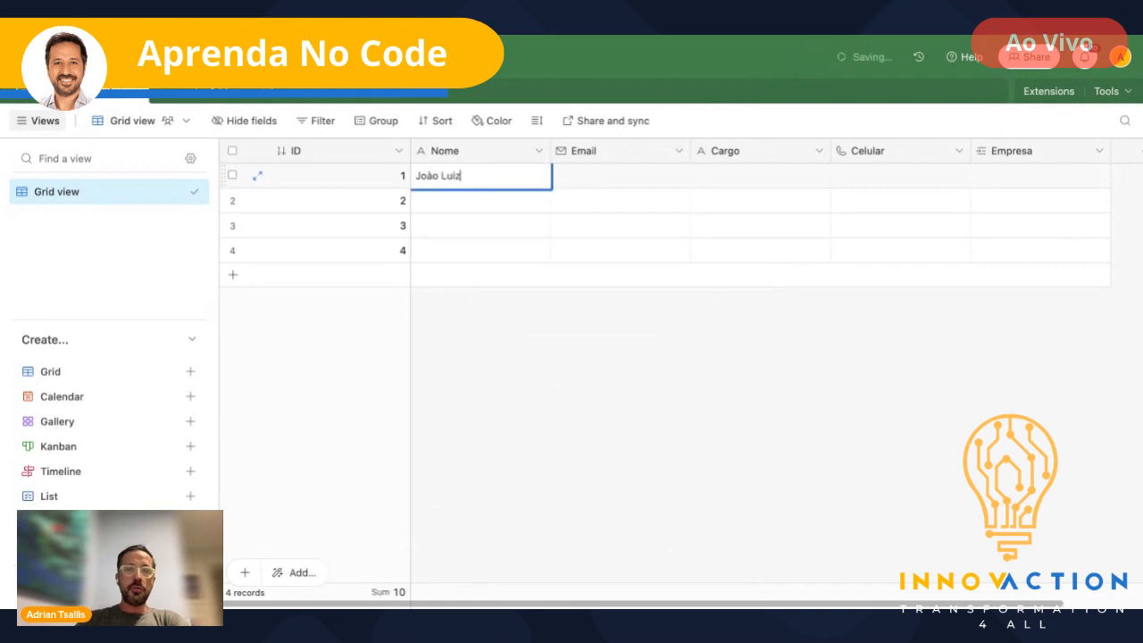
key("Tab")
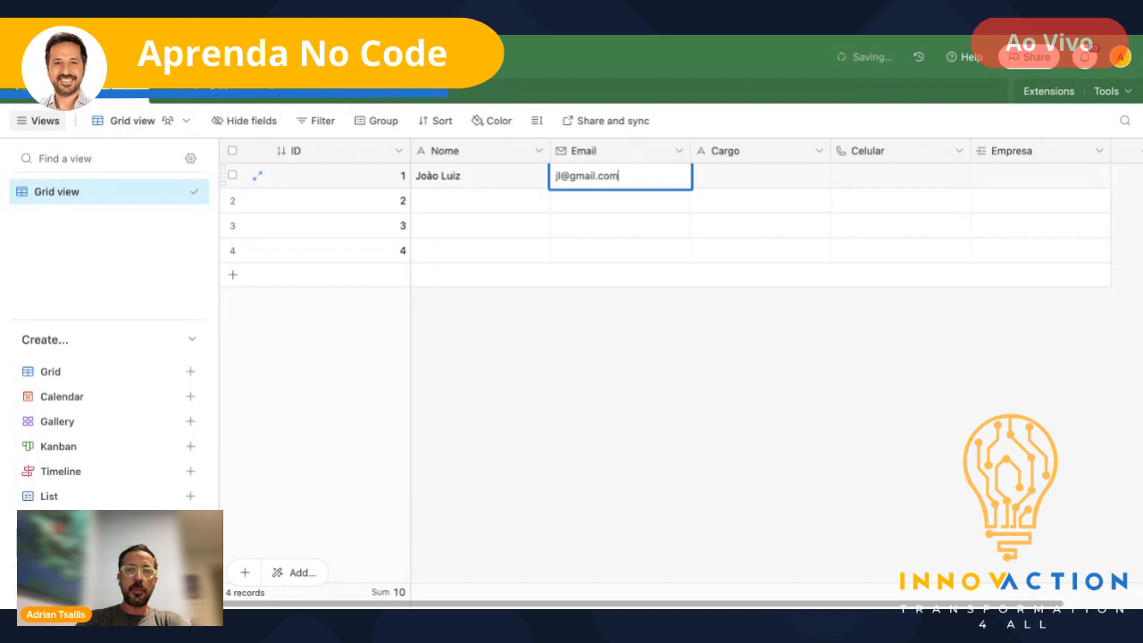
key("Tab")
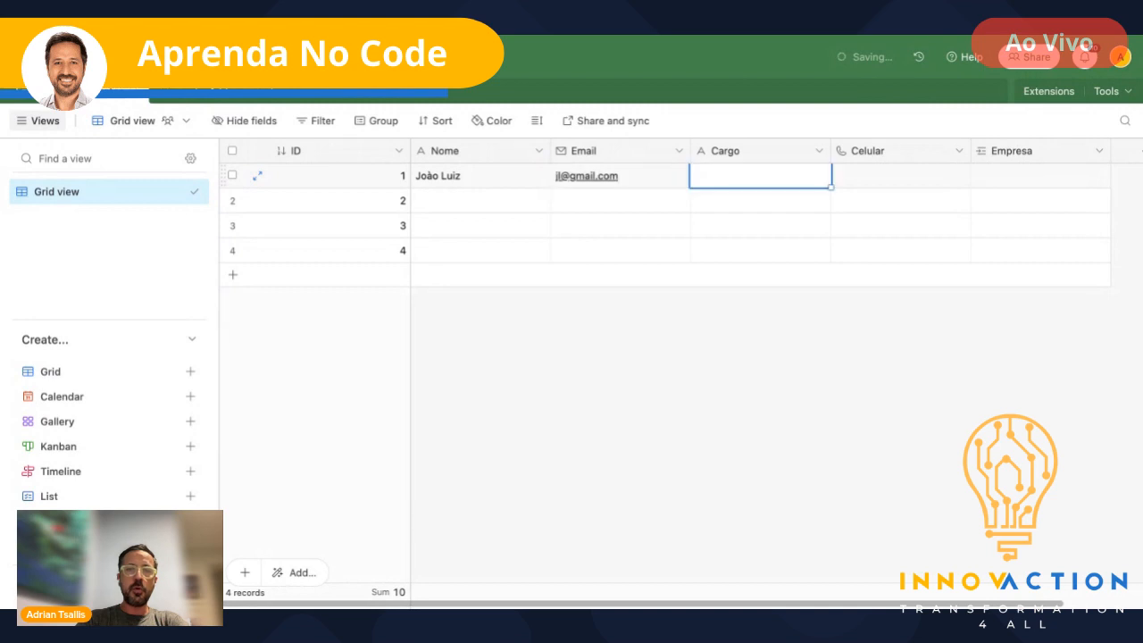
type("ceo")
key("Tab")
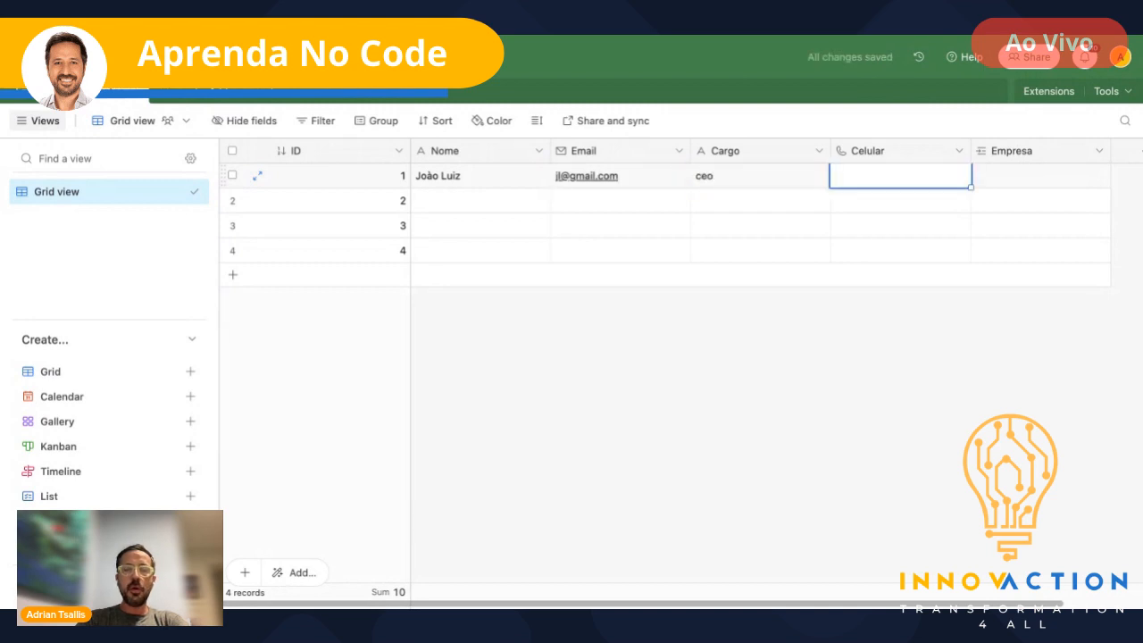
type("12341241234")
key("Tab")
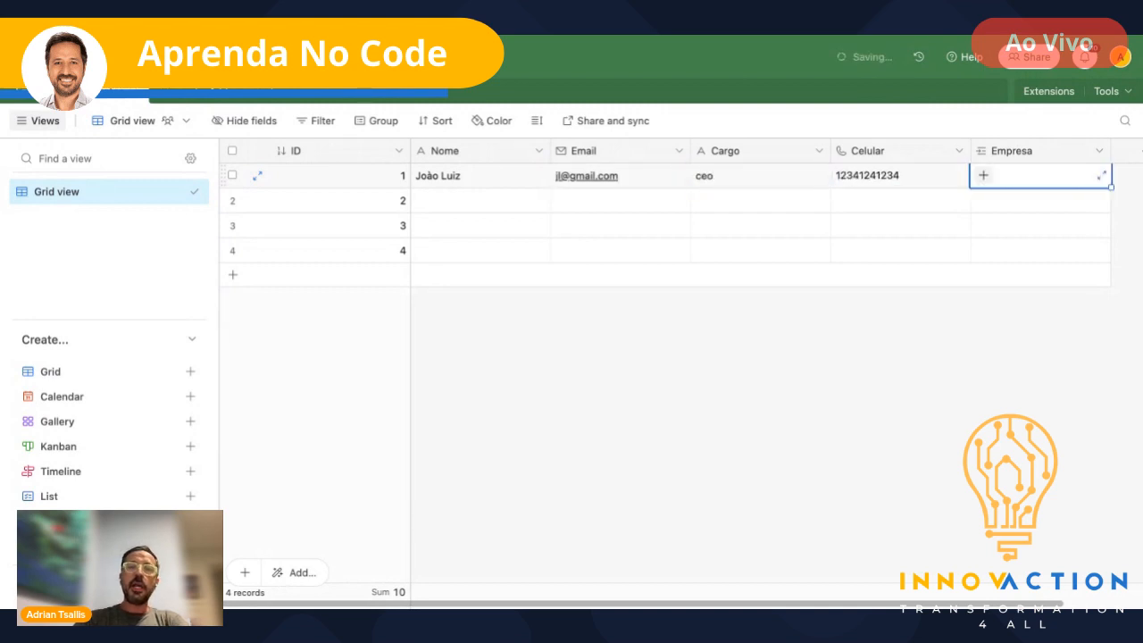
left_click(982, 178)
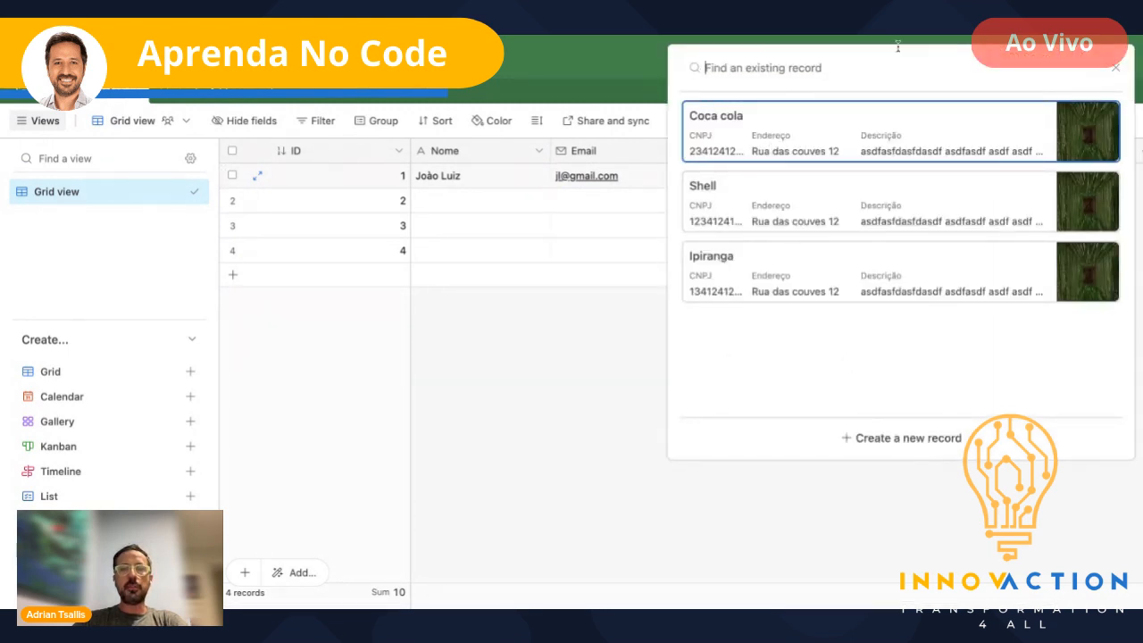
left_click(728, 196)
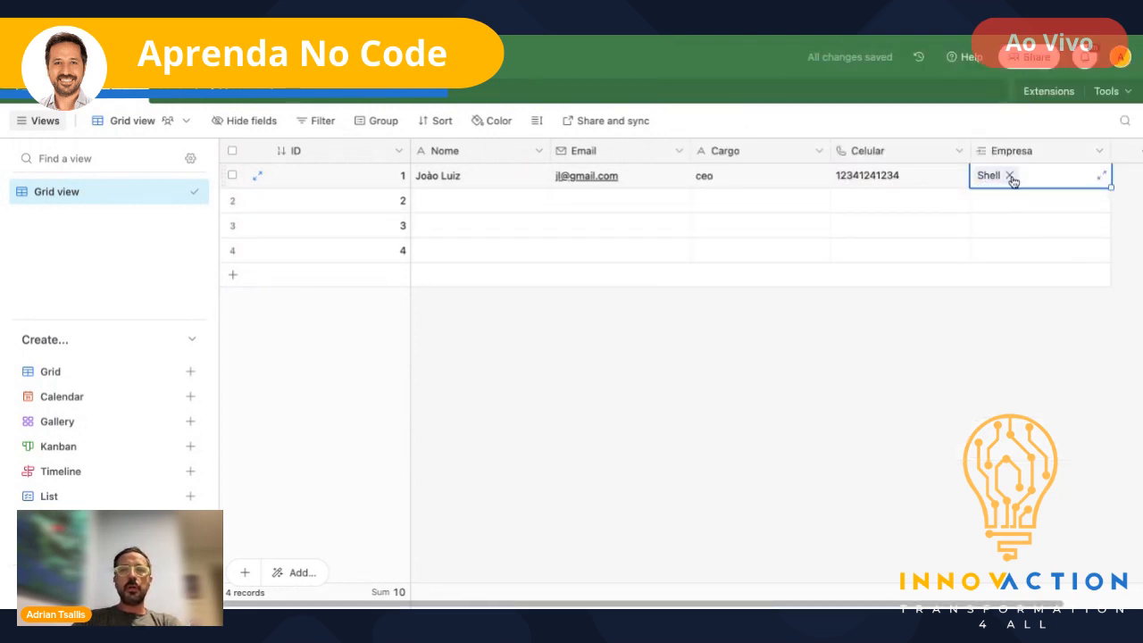
left_click(474, 214)
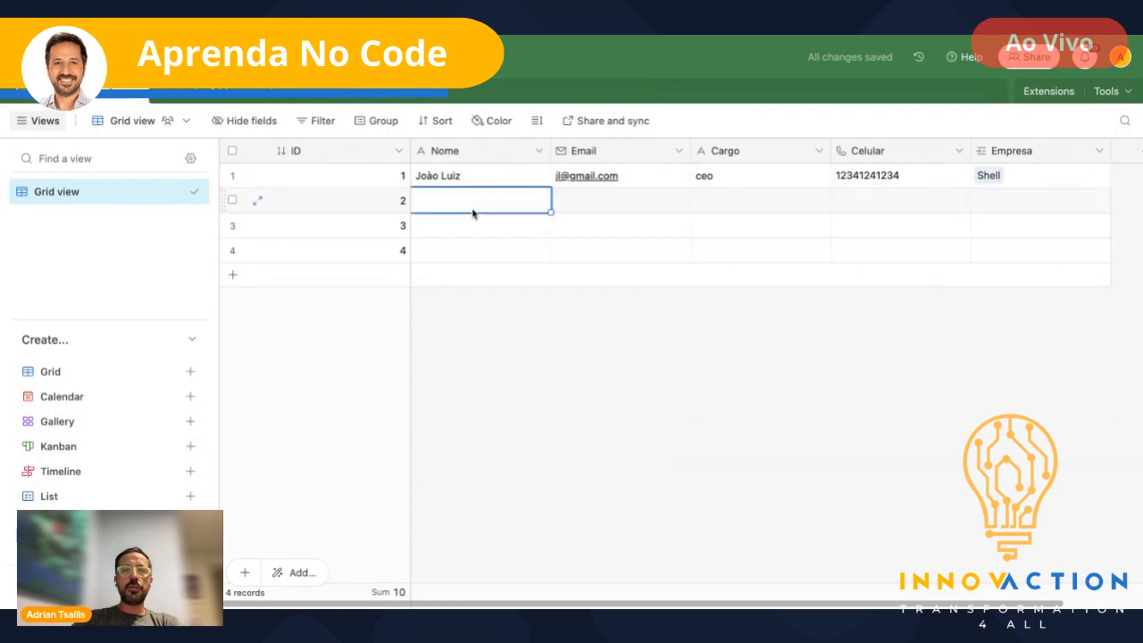
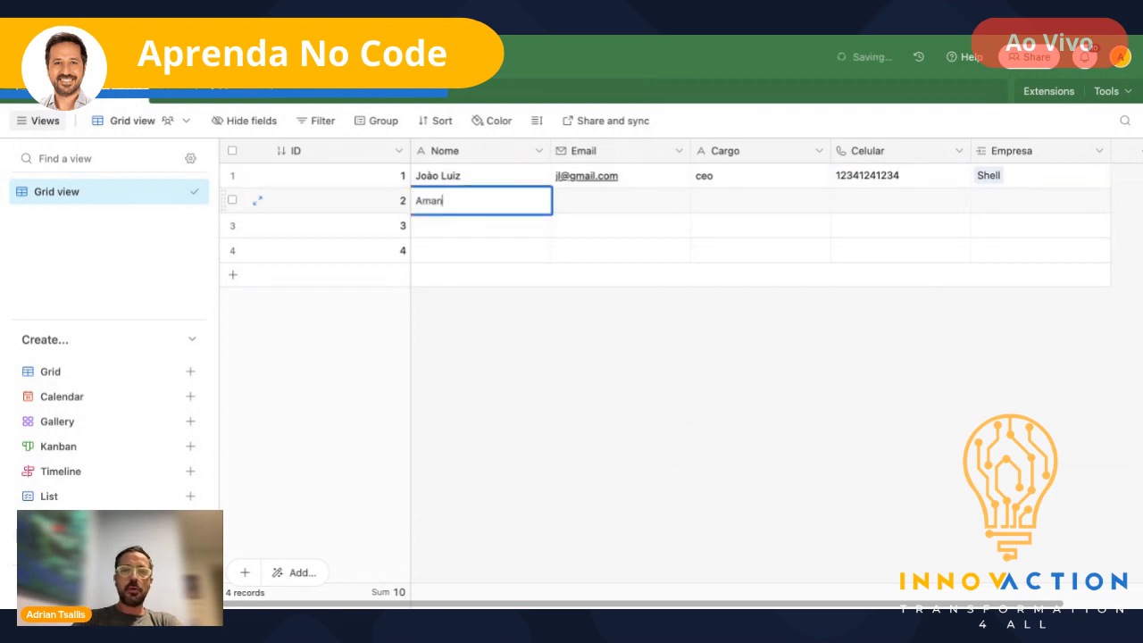
- Fill the second contact's name, e-mail, Cargo ceo and phone, linked to Coca cola
key("Tab")
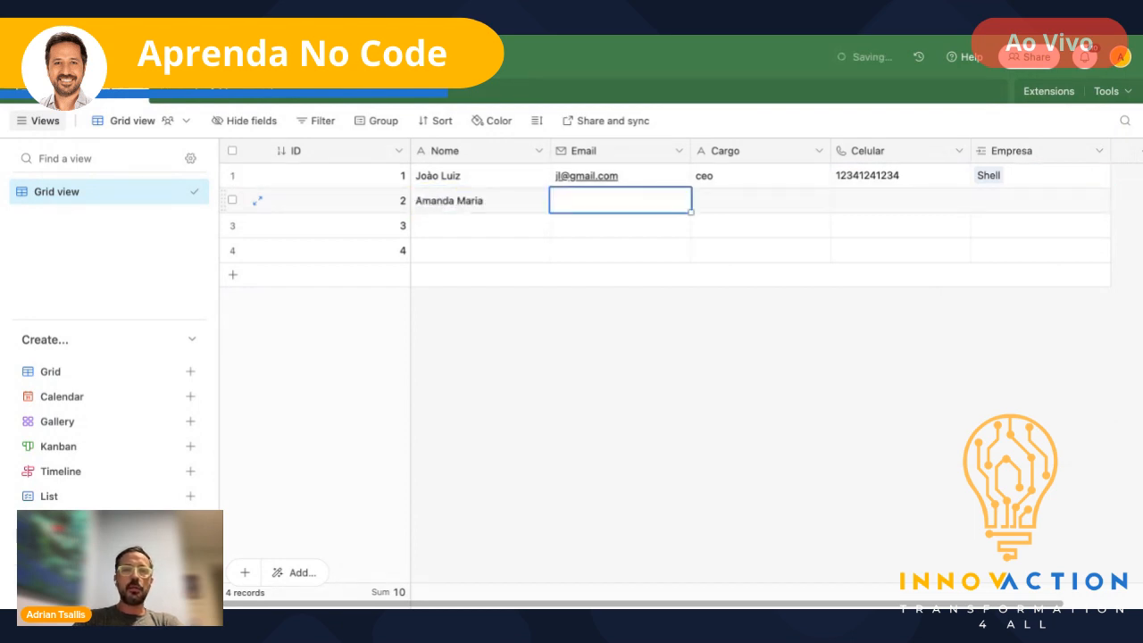
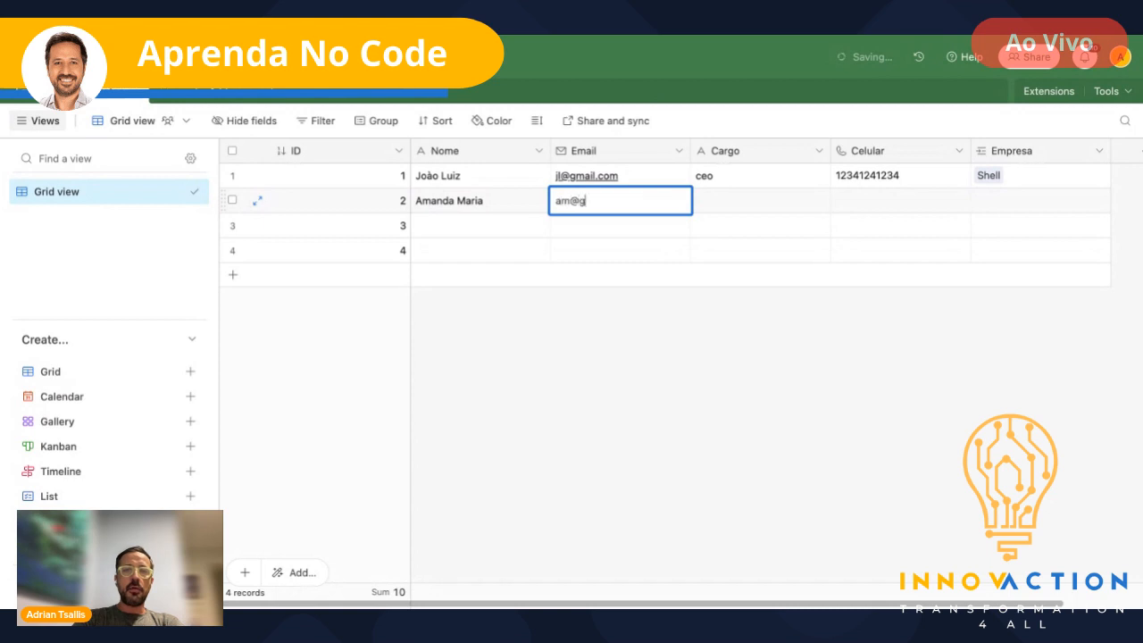
key("Tab")
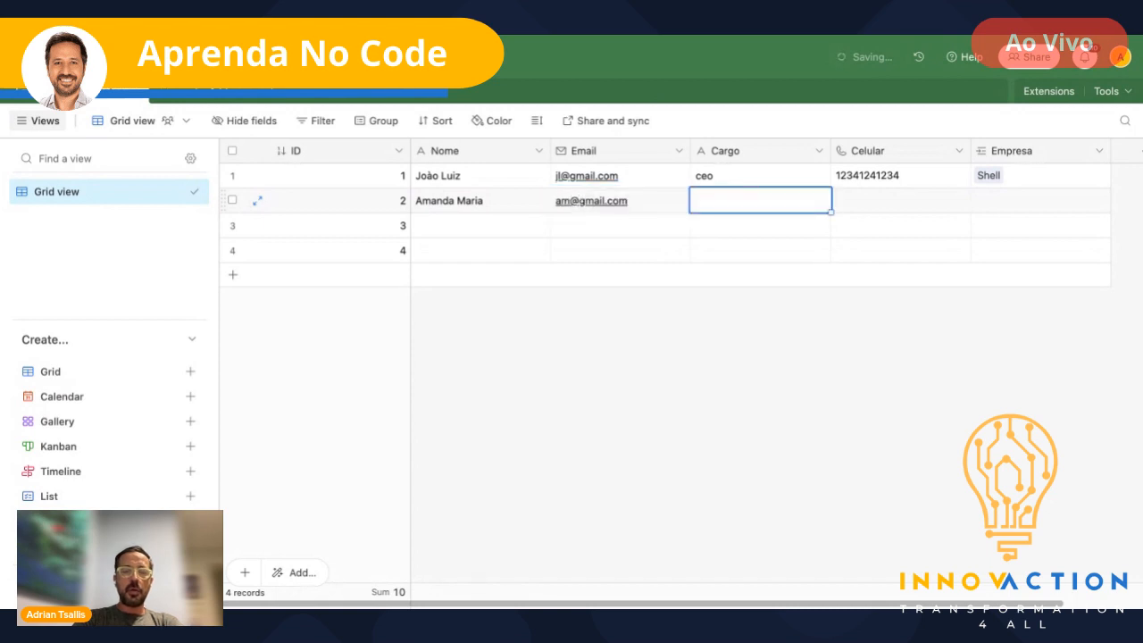
type("ceo")
key("Tab")
type("1234")
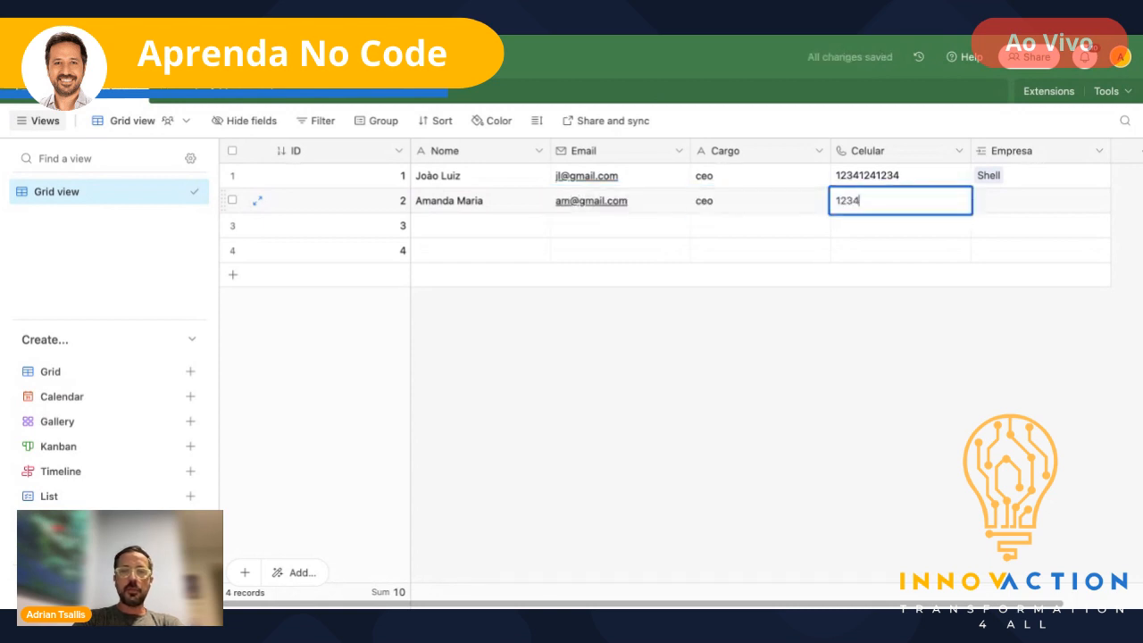
type("1241234")
key("Tab")
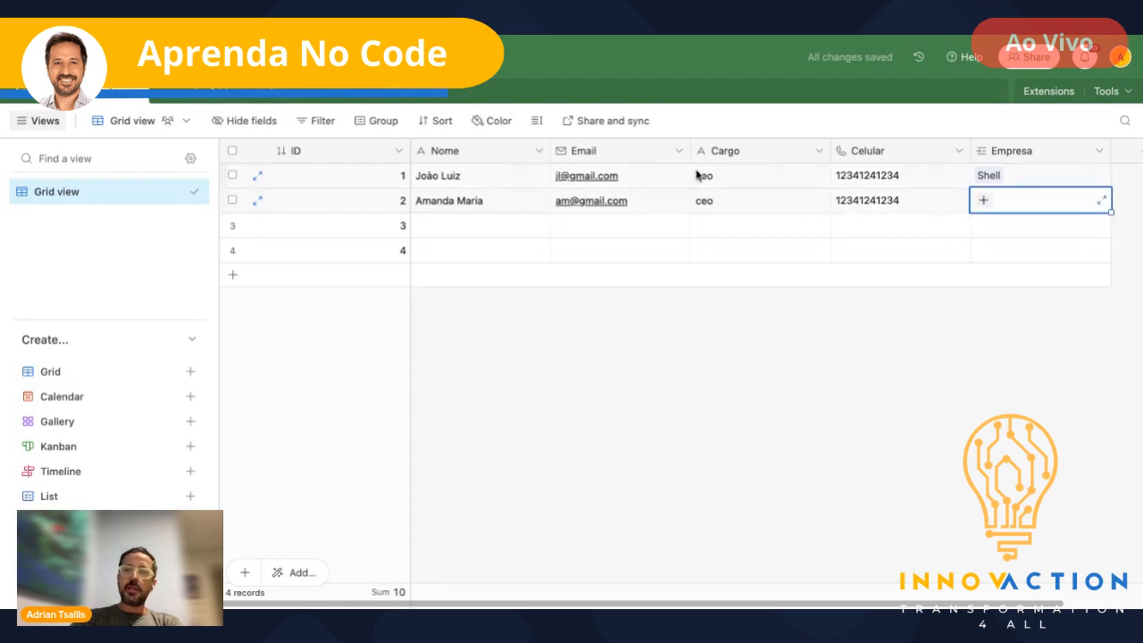
left_click(984, 200)
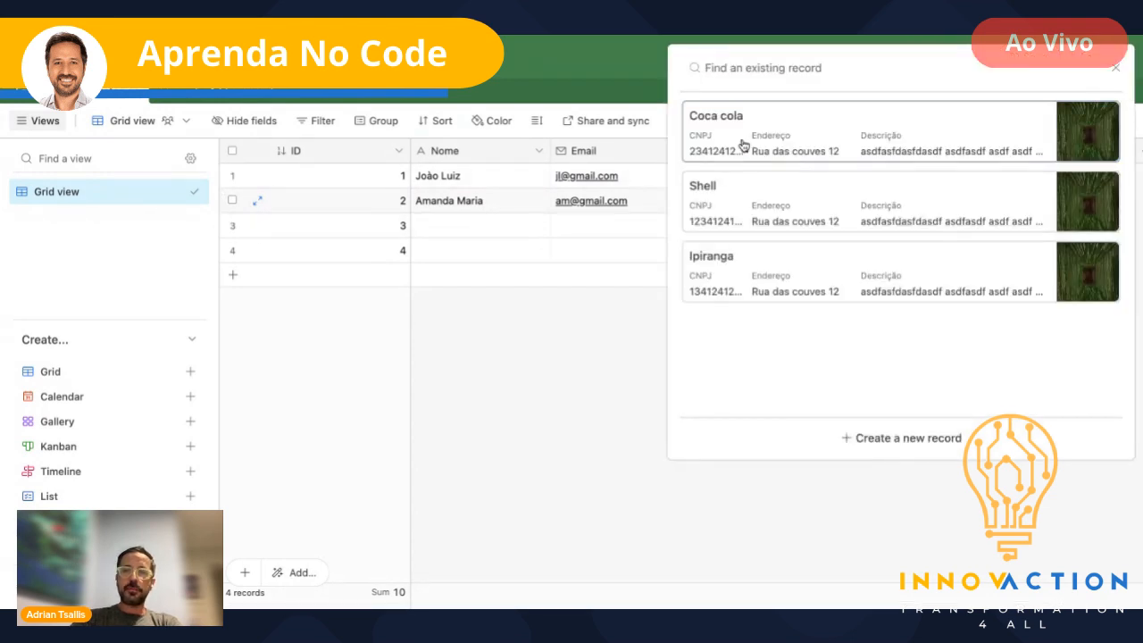
left_click(742, 144)
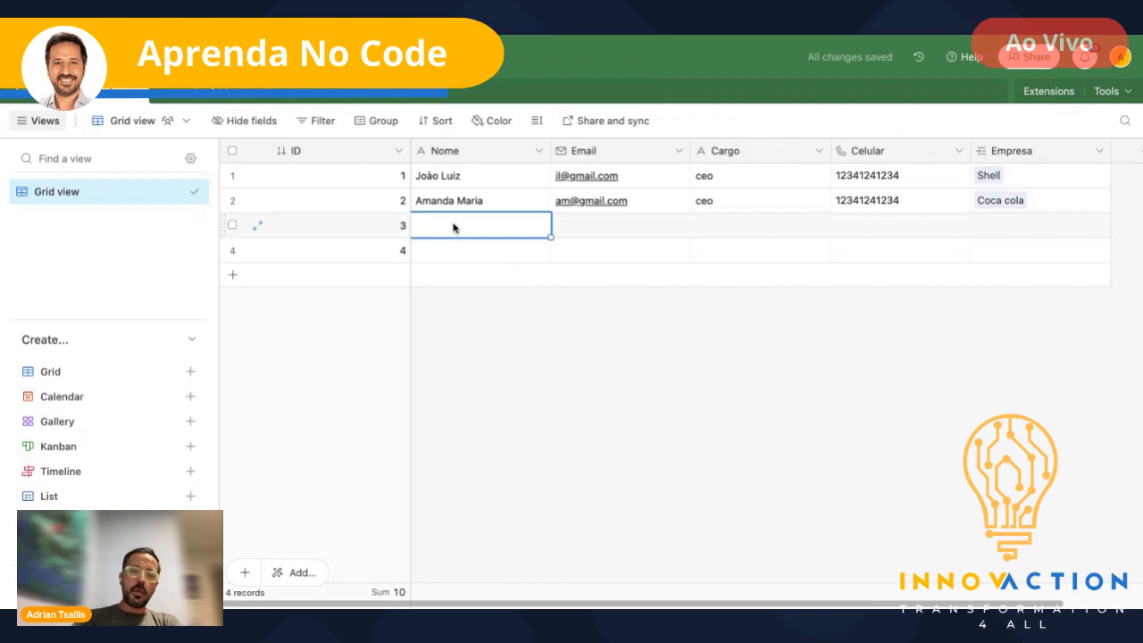
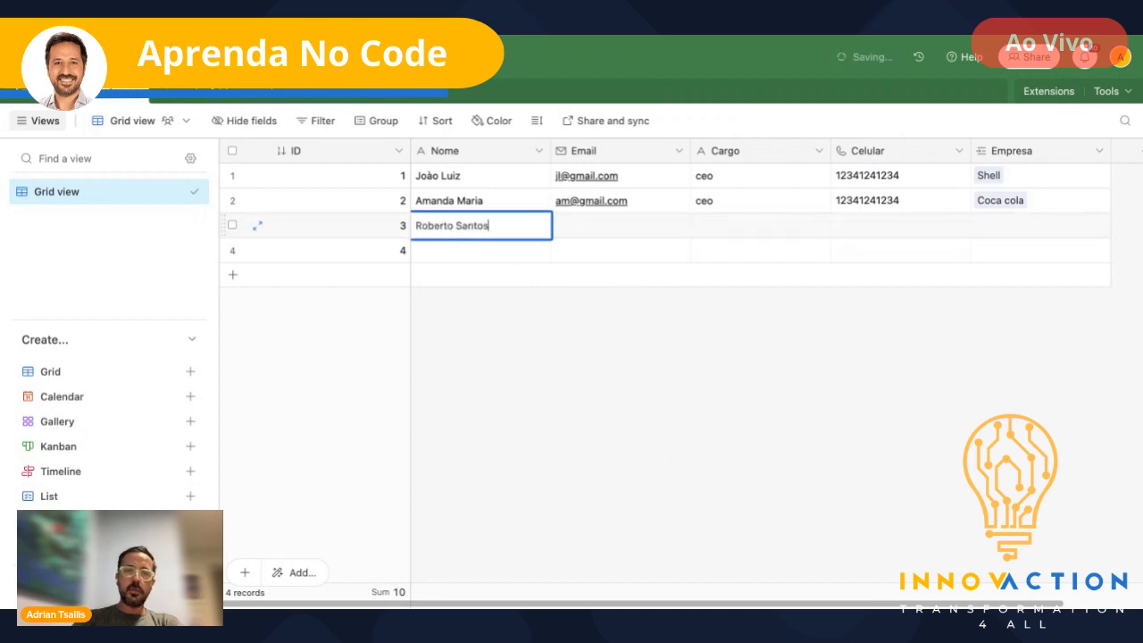
- Fill the third contact's name, e-mail, Cargo cto and phone, linked to Ipiranga
key("Tab")
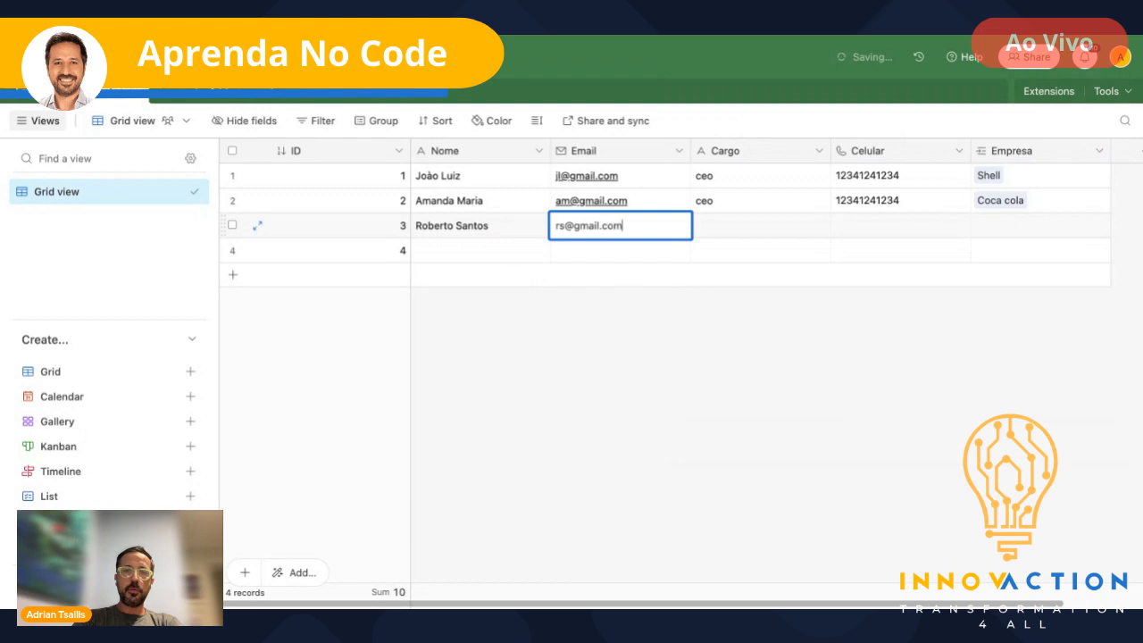
key("Tab")
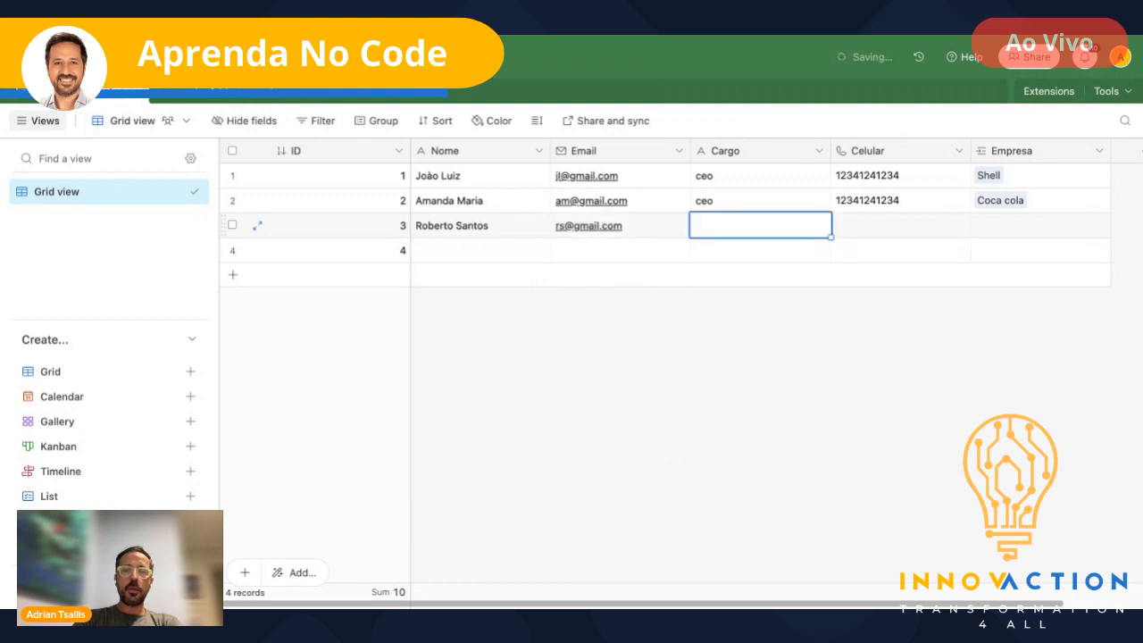
type("cto")
key("Tab")
type("1234124312")
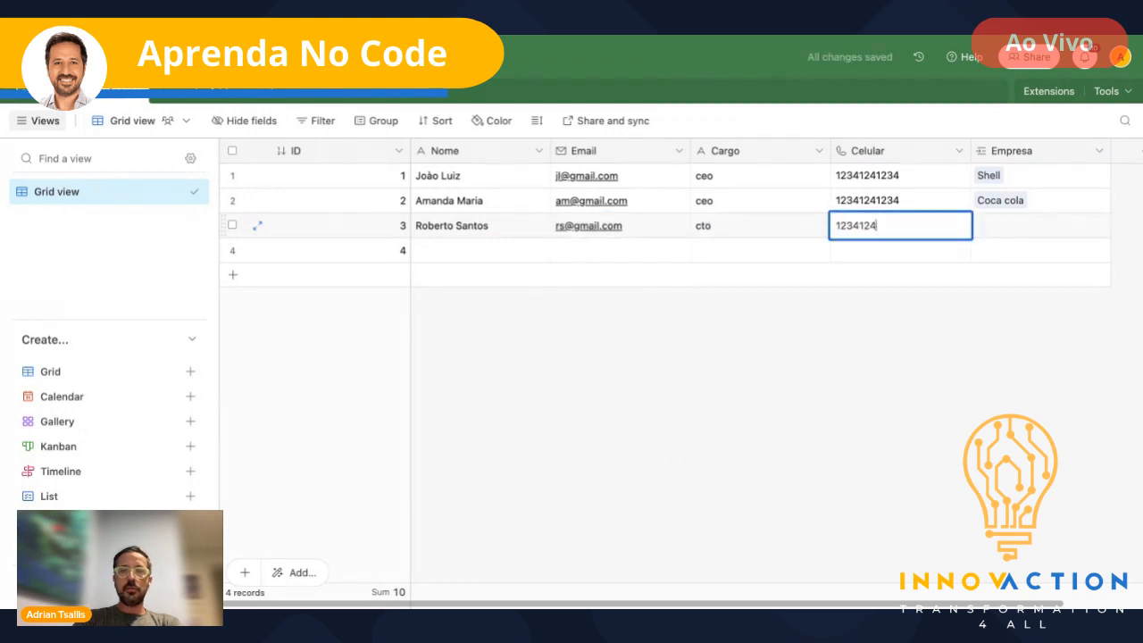
key("Tab")
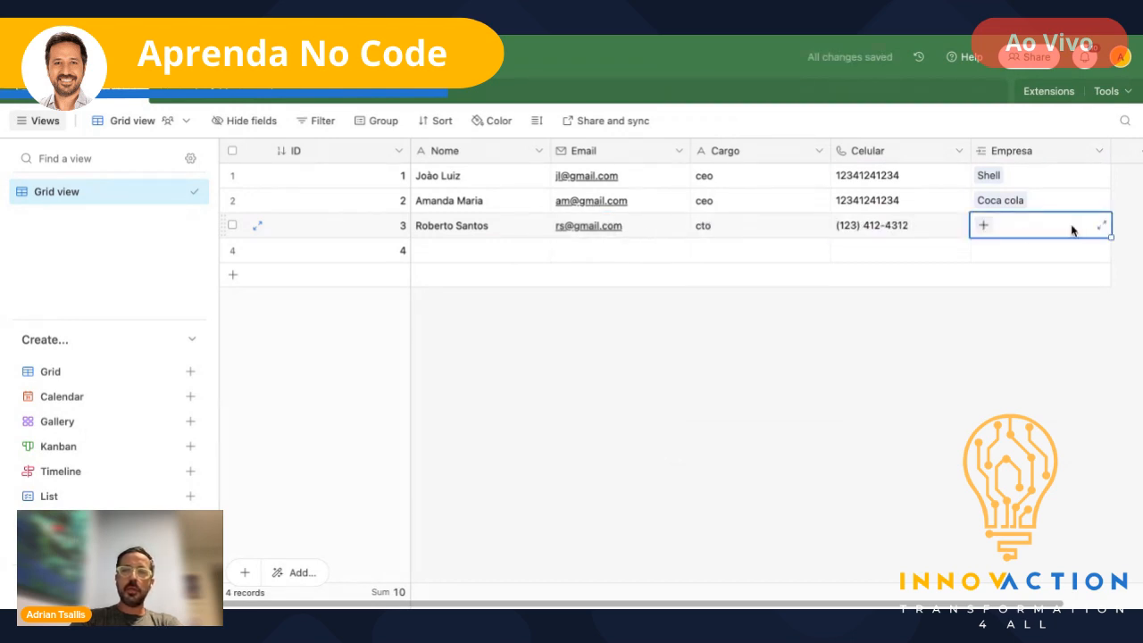
left_click(984, 225)
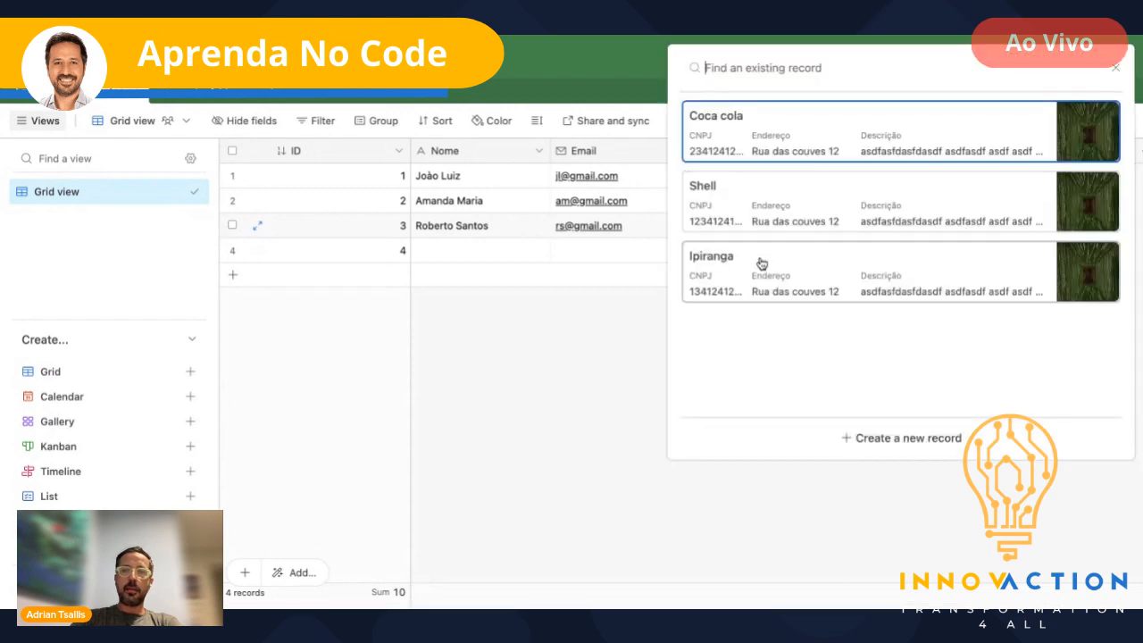
left_click(760, 260)
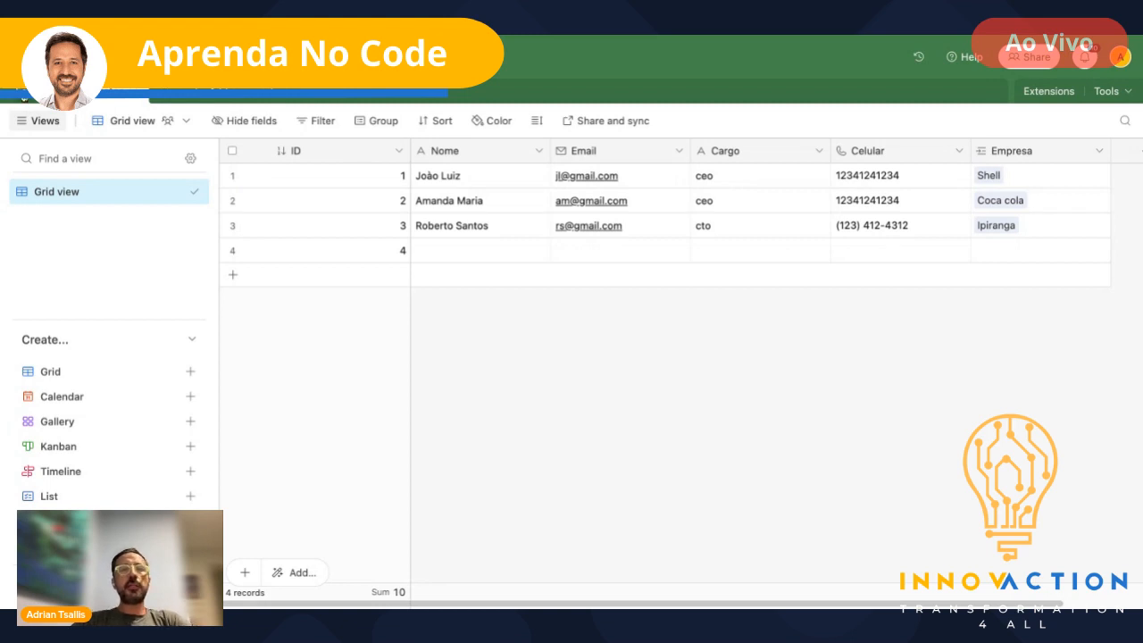
left_click(1012, 159)
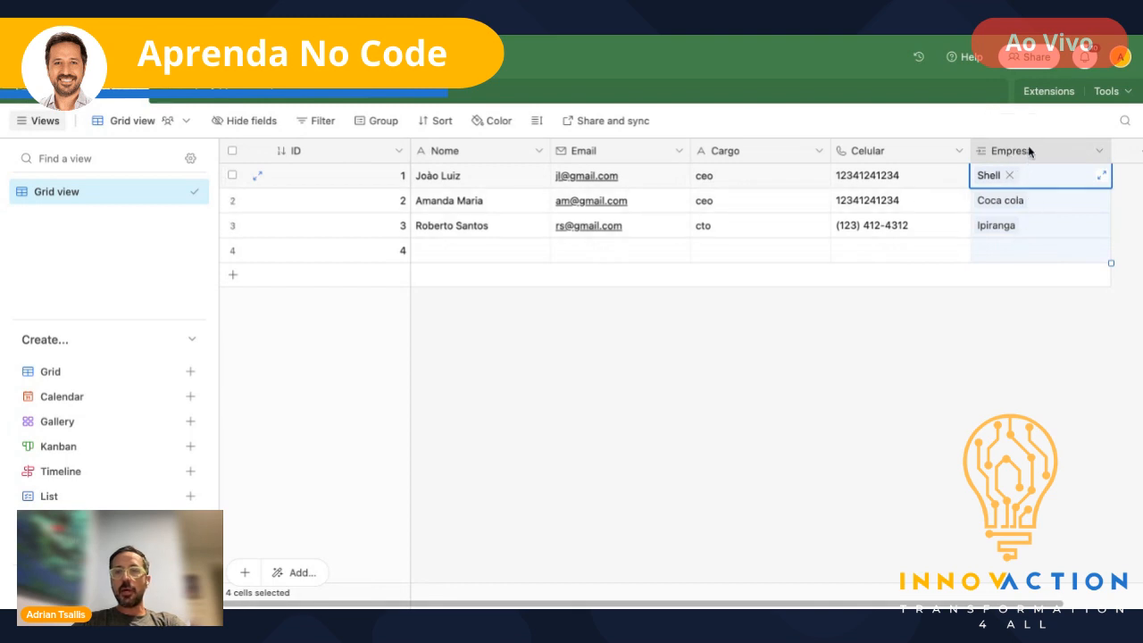
scroll(1028, 150, "right", 2)
double_click(947, 152)
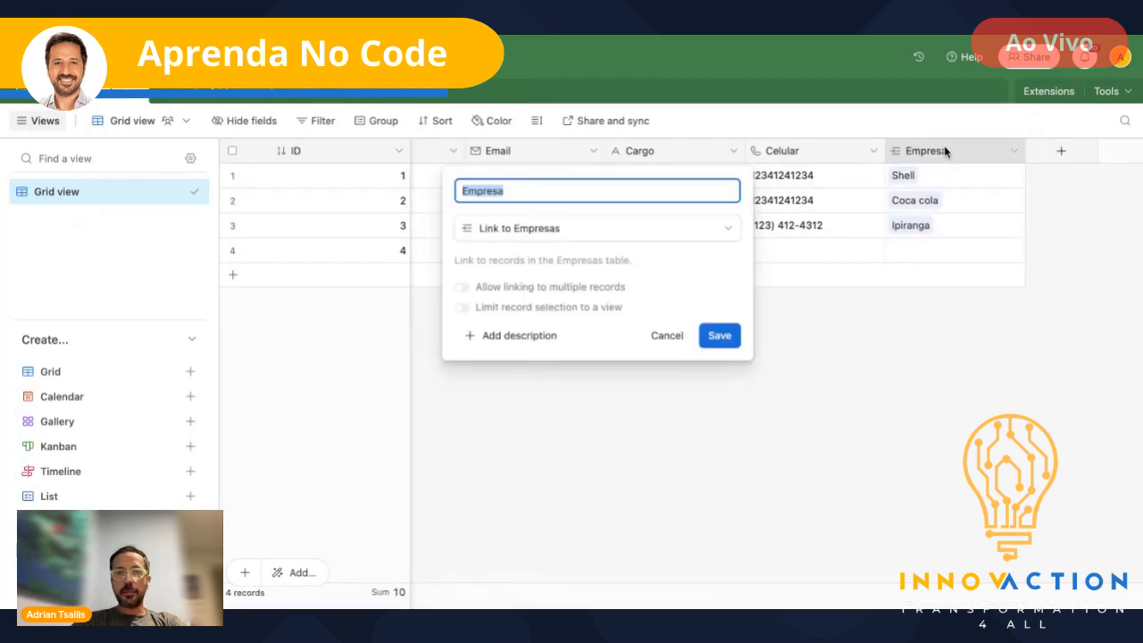
left_click(625, 229)
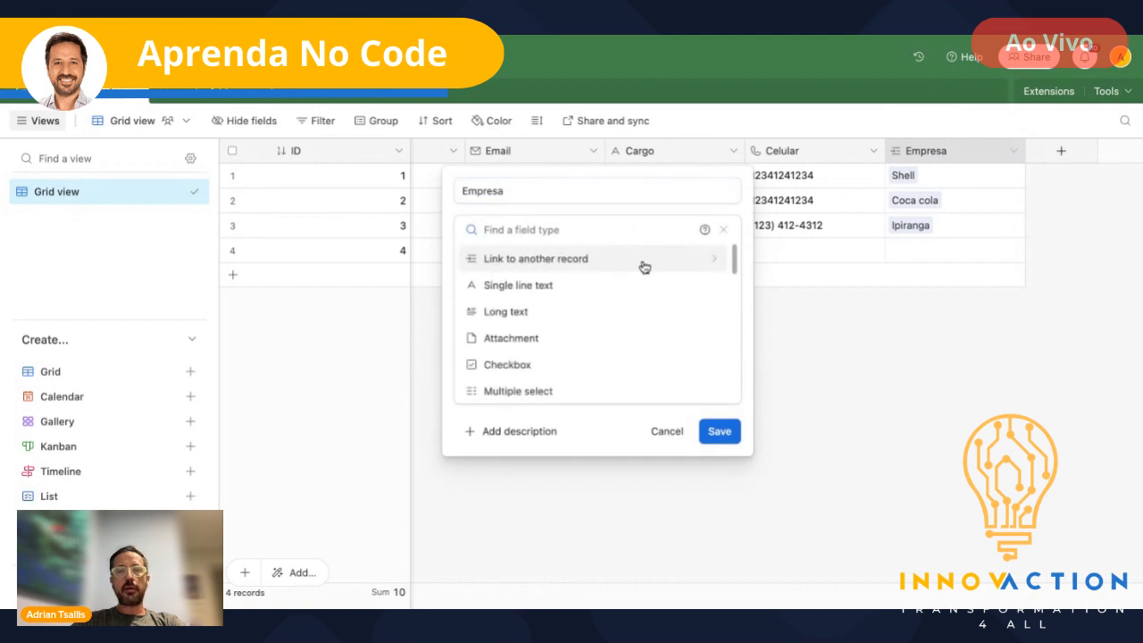
left_click(668, 433)
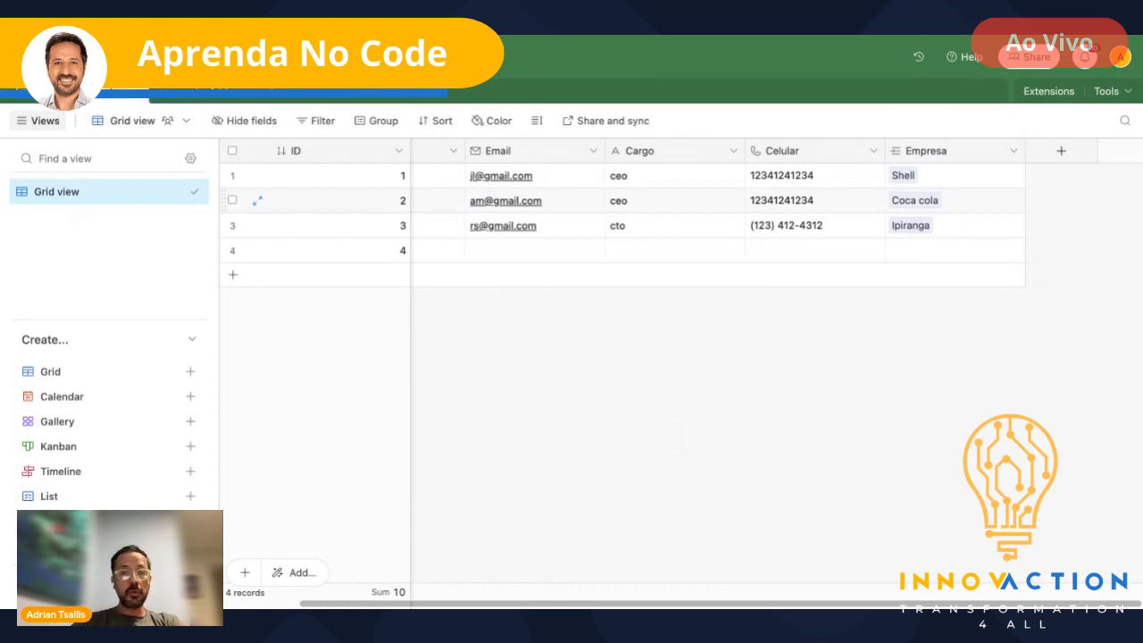
- Switch to the Empresas table's Grid view to see each company's linked Contatos
left_click(39, 95)
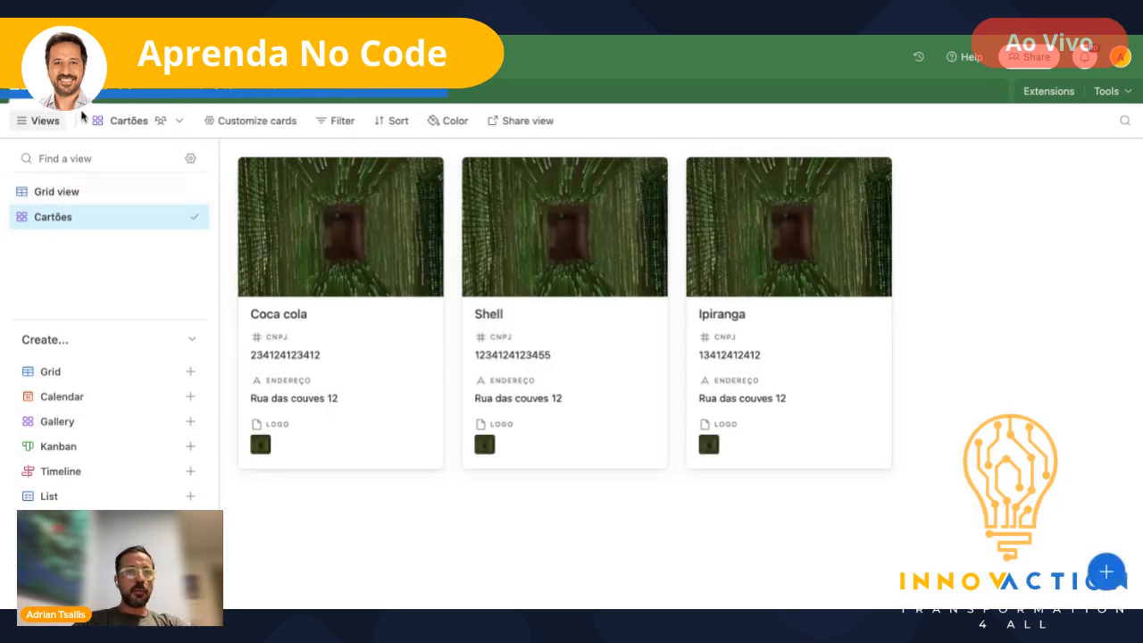
left_click(57, 192)
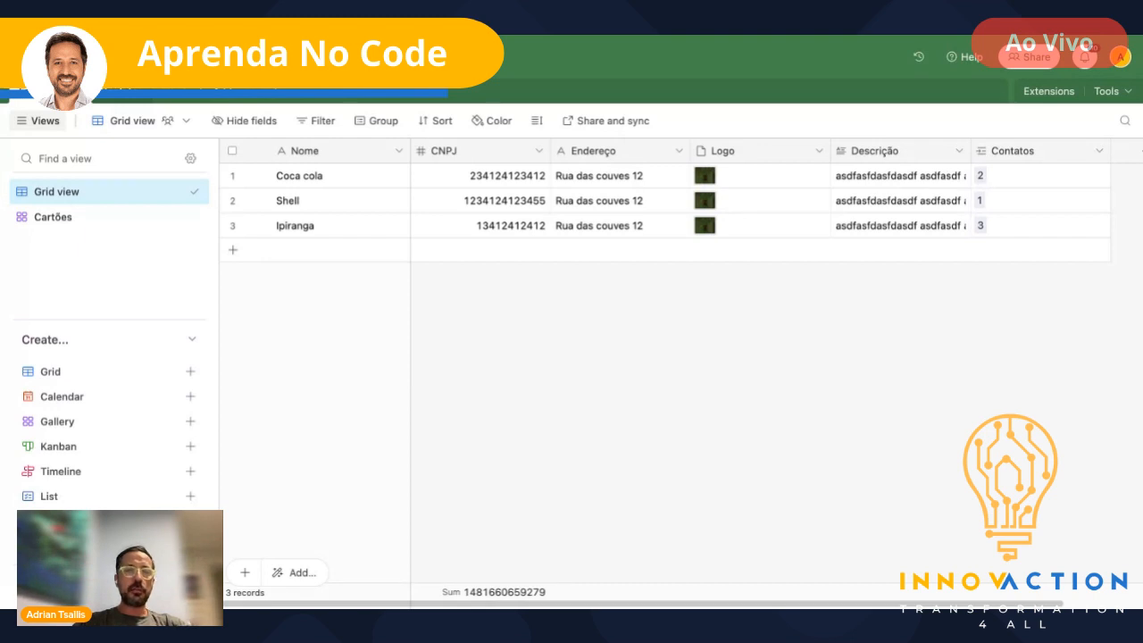
- Go back to the Contatos table to review the three linked contacts
left_click(123, 92)
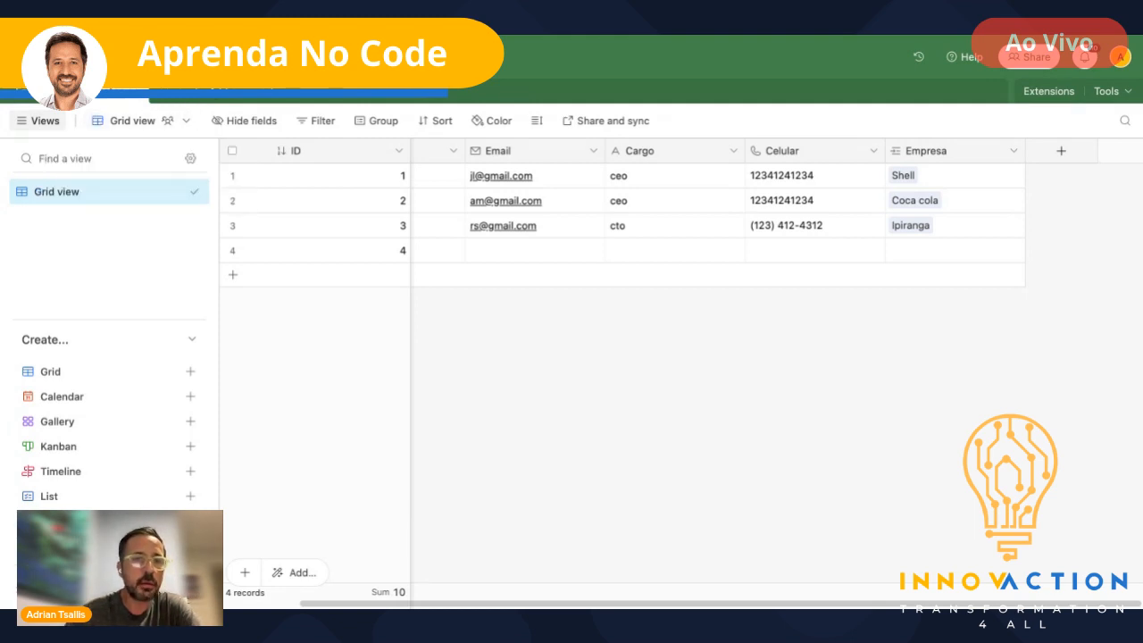
- Create a blank table named 'Usuarios' with its default Name, Notes, Assignee and Status fields
left_click(197, 100)
left_click(246, 134)
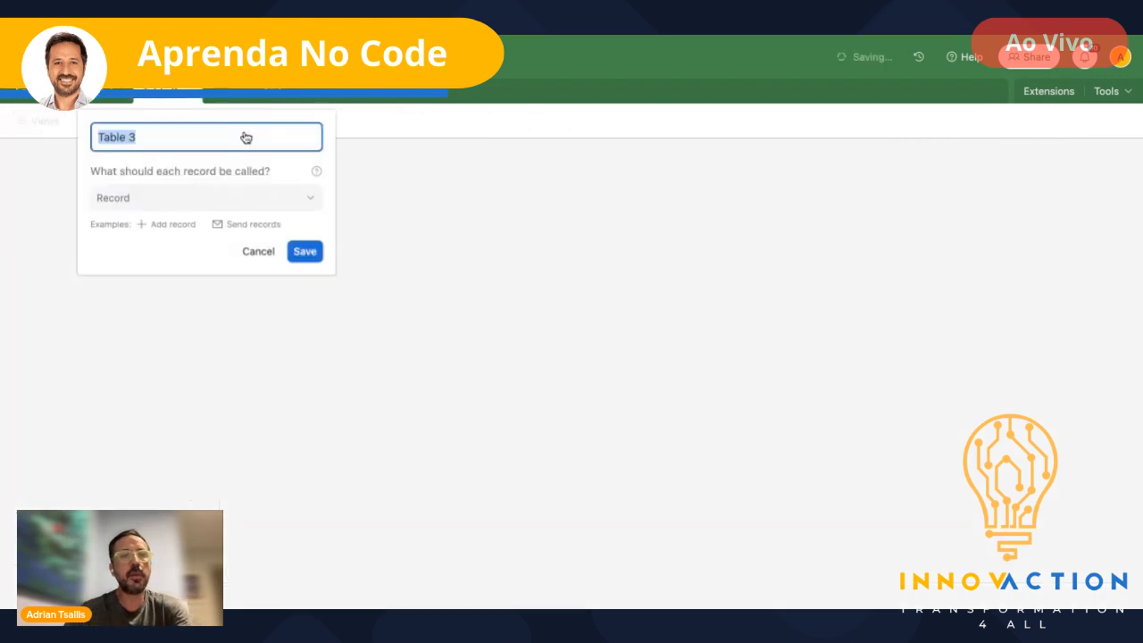
type("Usuarios")
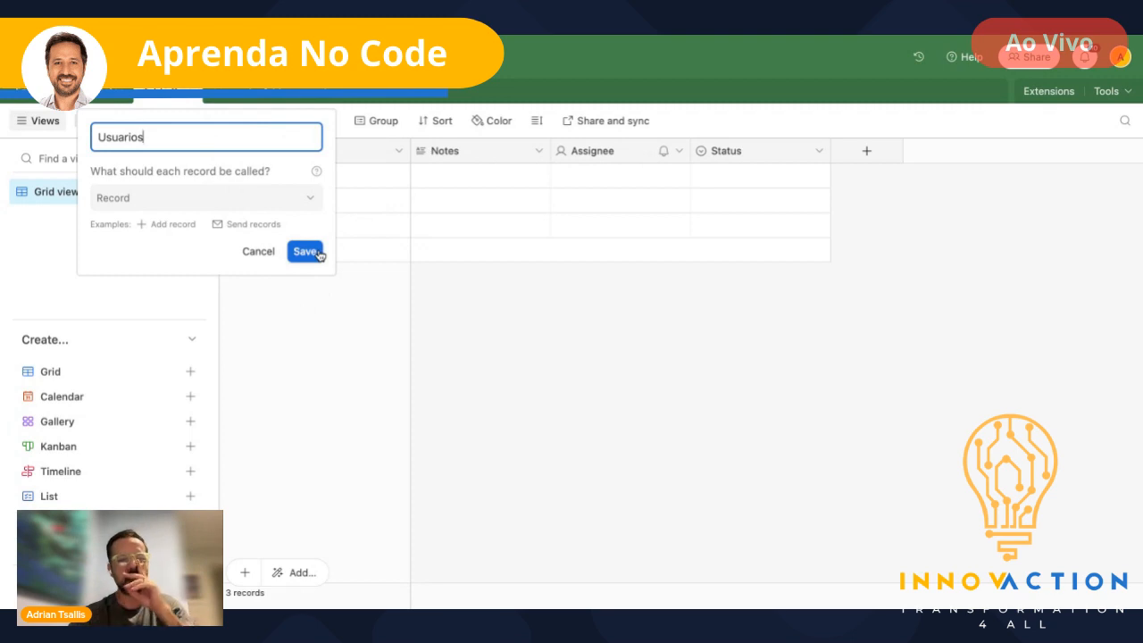
key("Return")
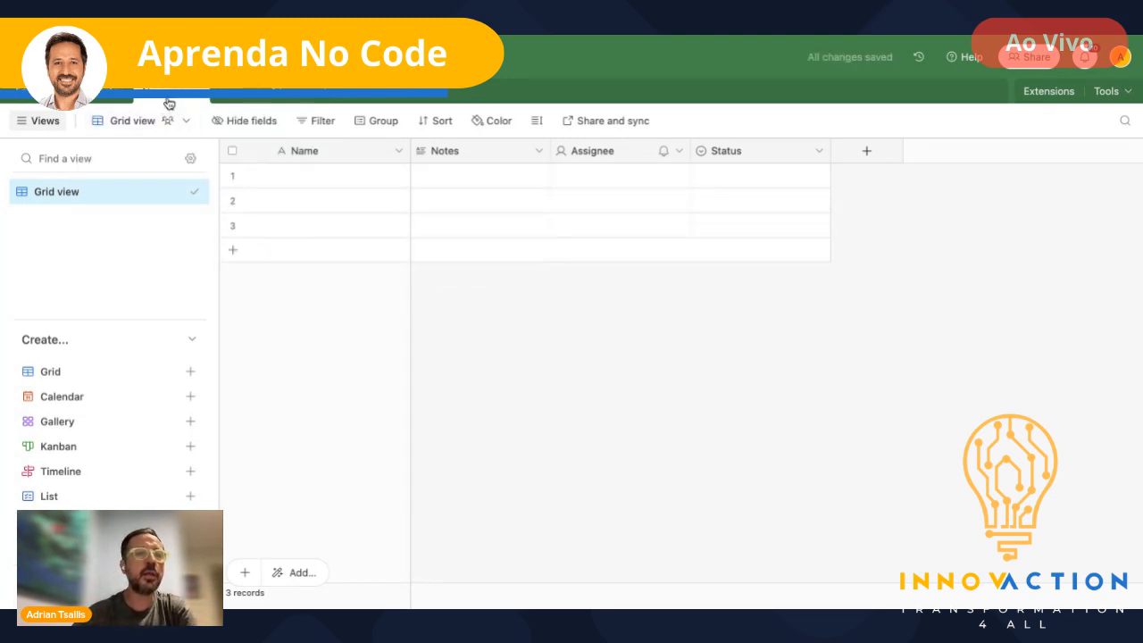
left_click(328, 178)
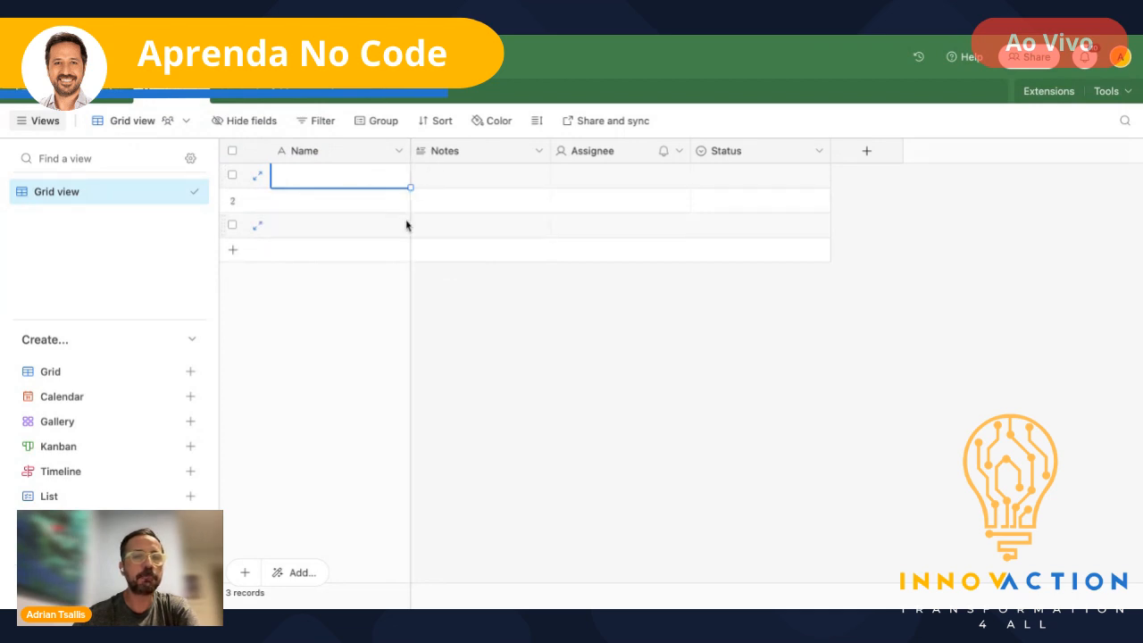
- Rename the Notes field to Perfil and change its type to Single select
mouse_move(409, 307)
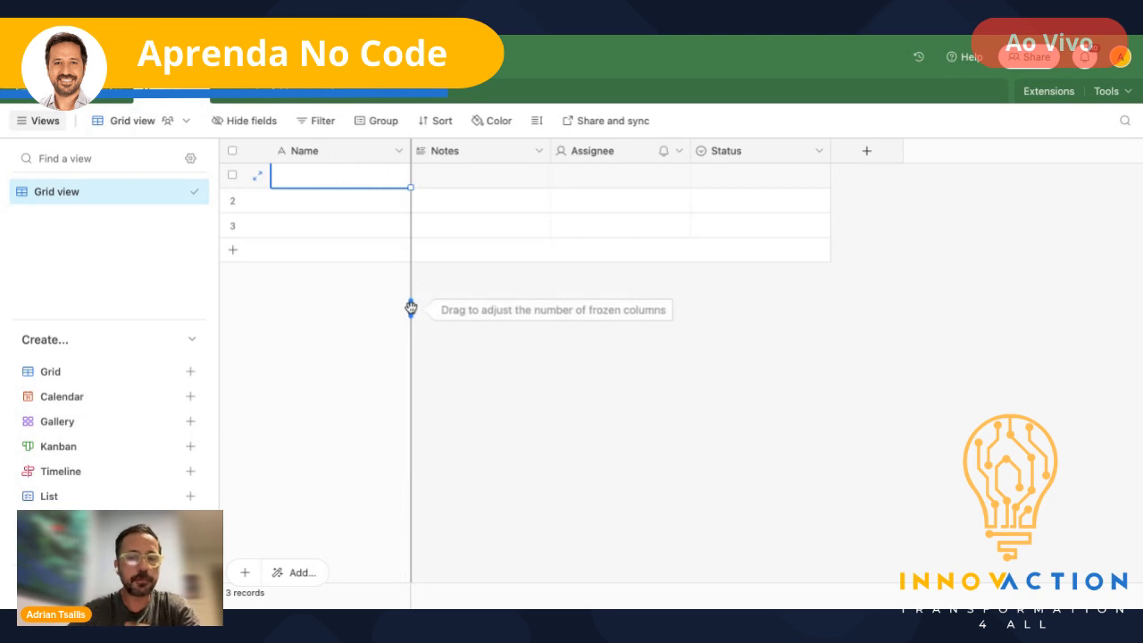
left_click(457, 159)
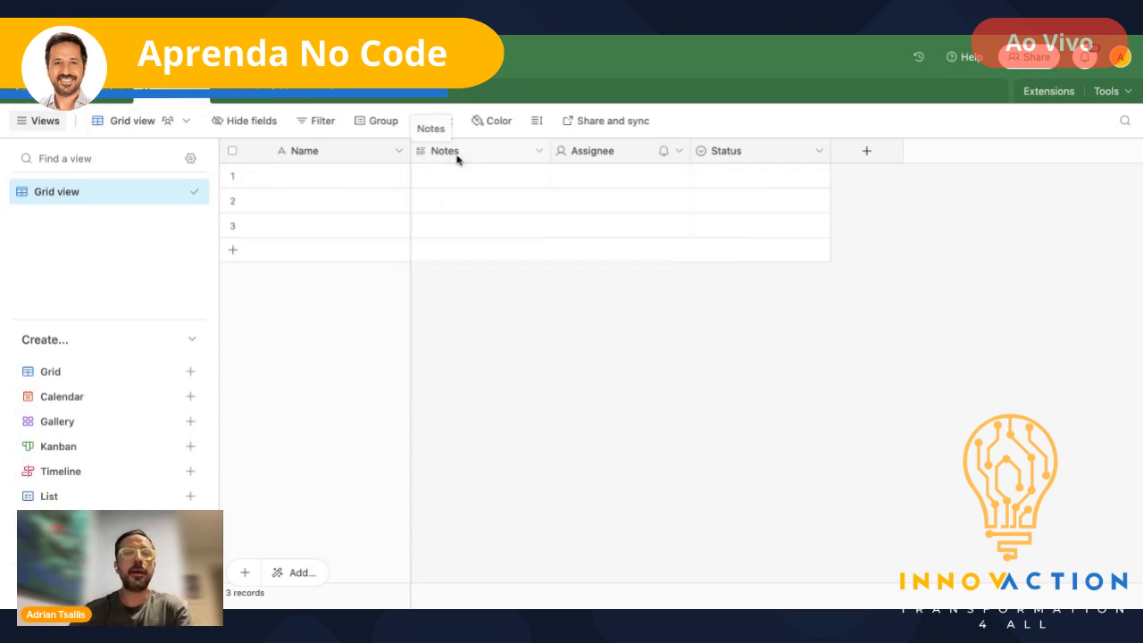
double_click(458, 159)
type("Perfil")
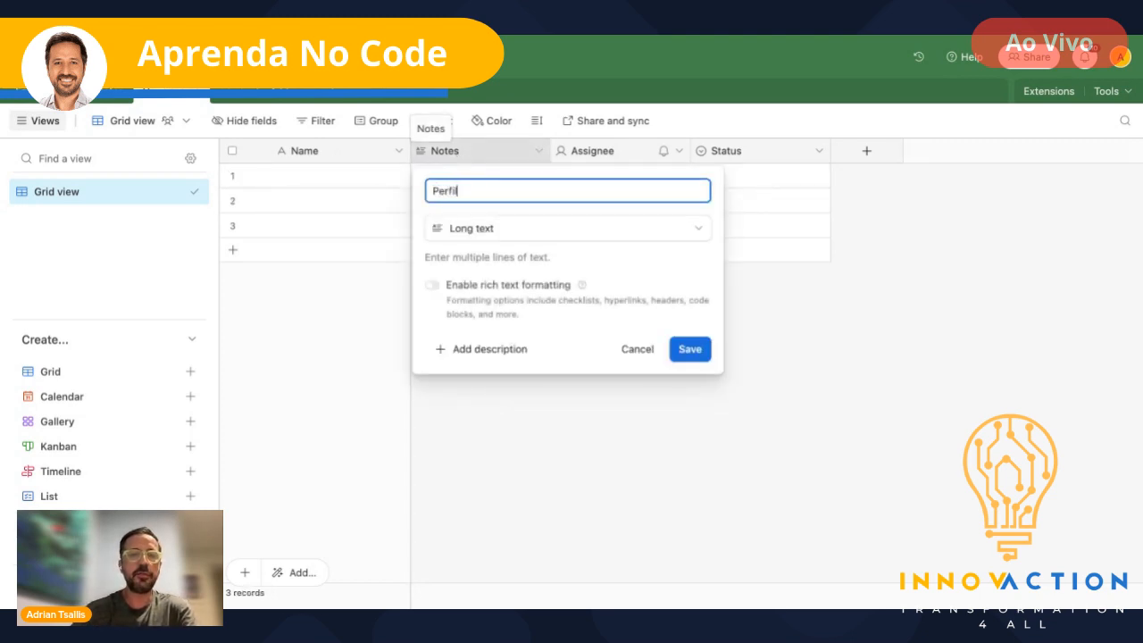
left_click(510, 231)
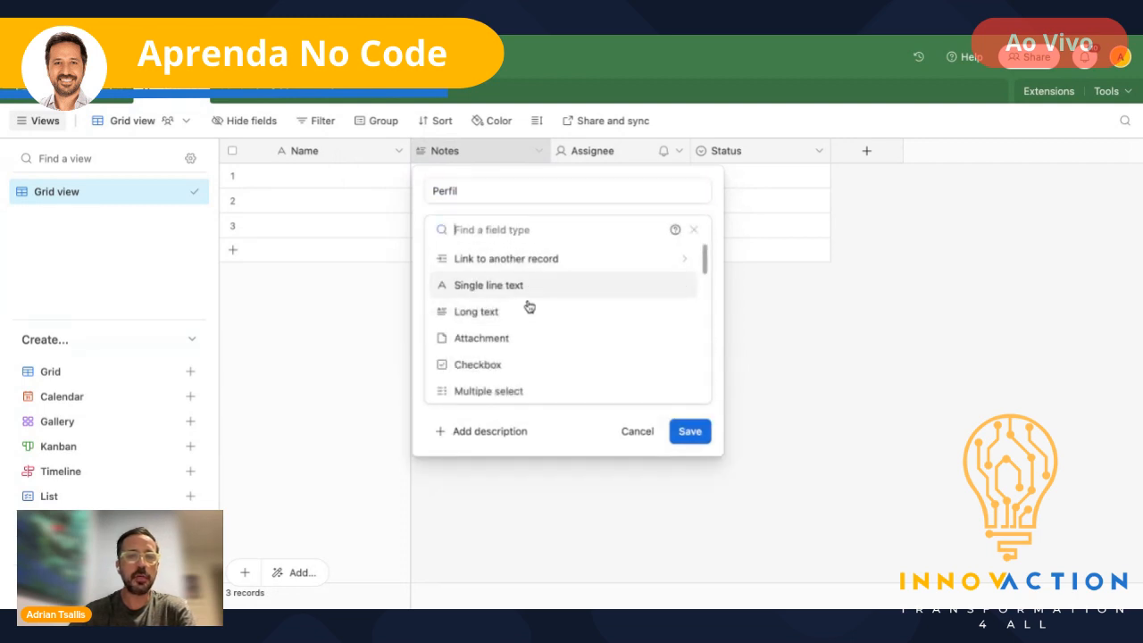
scroll(540, 317, "down", 2)
left_click(515, 334)
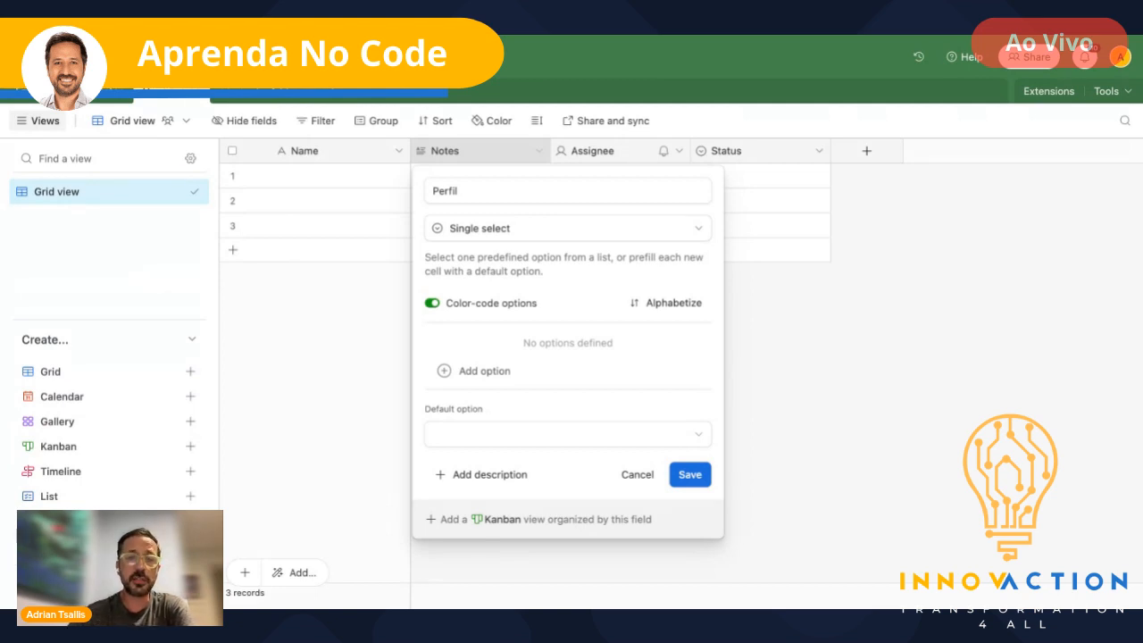
- Give Perfil the choices Admin and Usuario and save the field
left_click(486, 370)
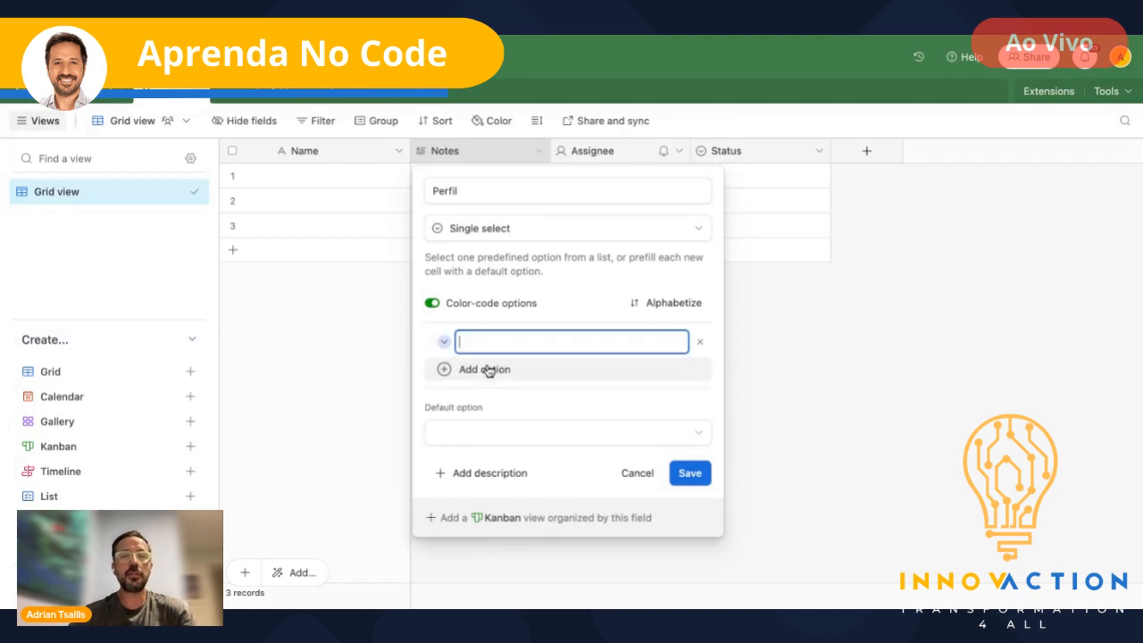
type("Admin")
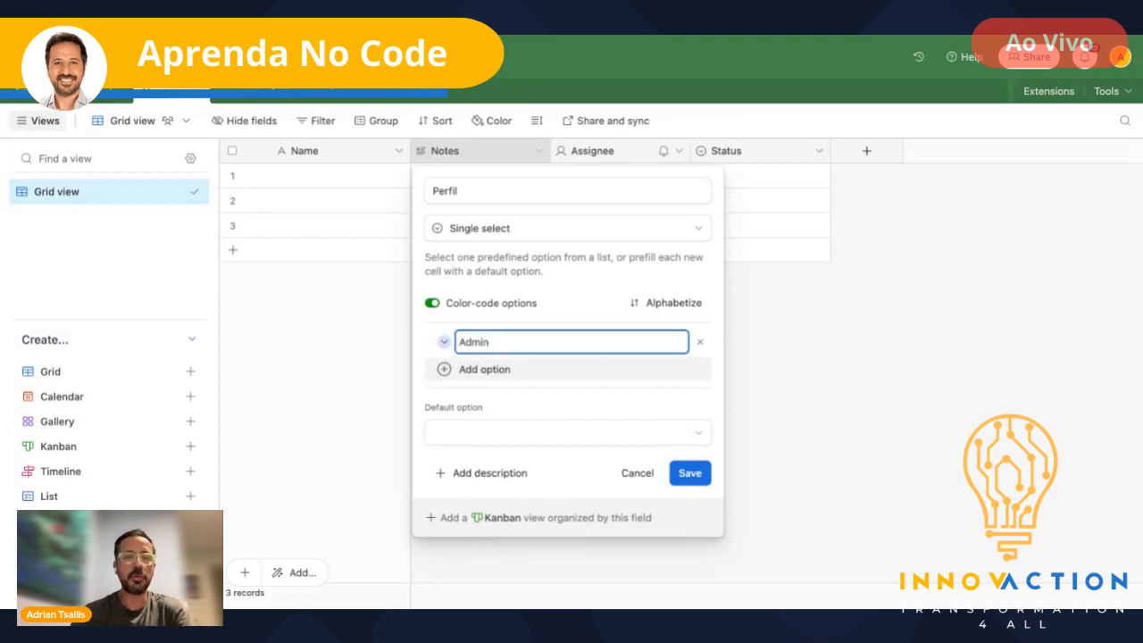
key("Return")
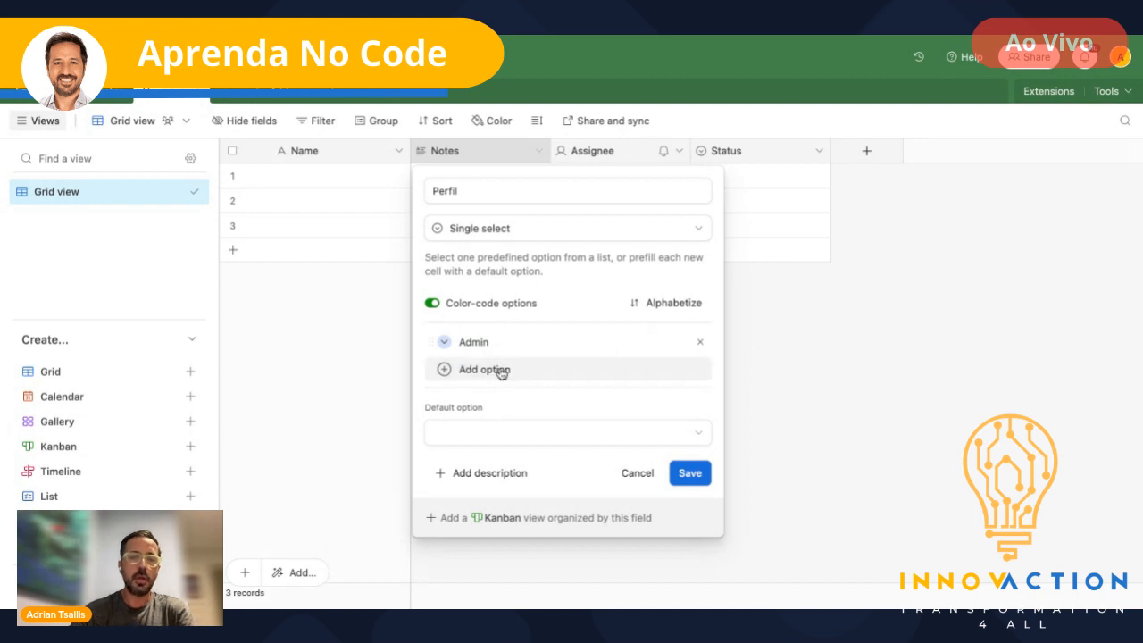
left_click(499, 369)
type("Usuario")
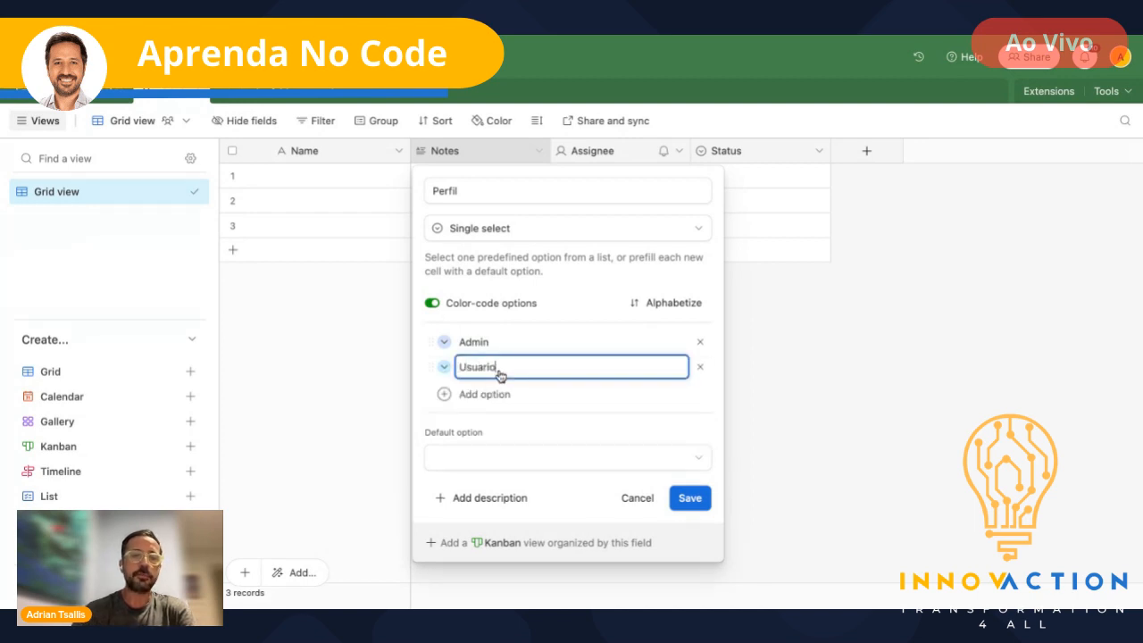
left_click(695, 505)
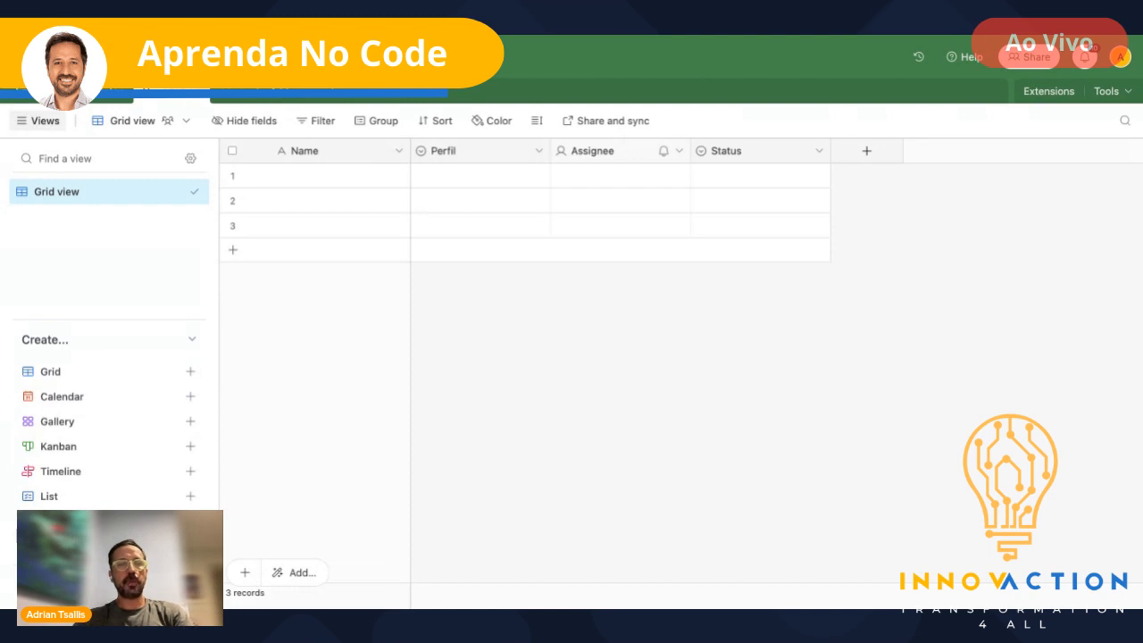
- Turn Assignee into a CPF Number field with 0 decimal places and no thousands separator
double_click(593, 150)
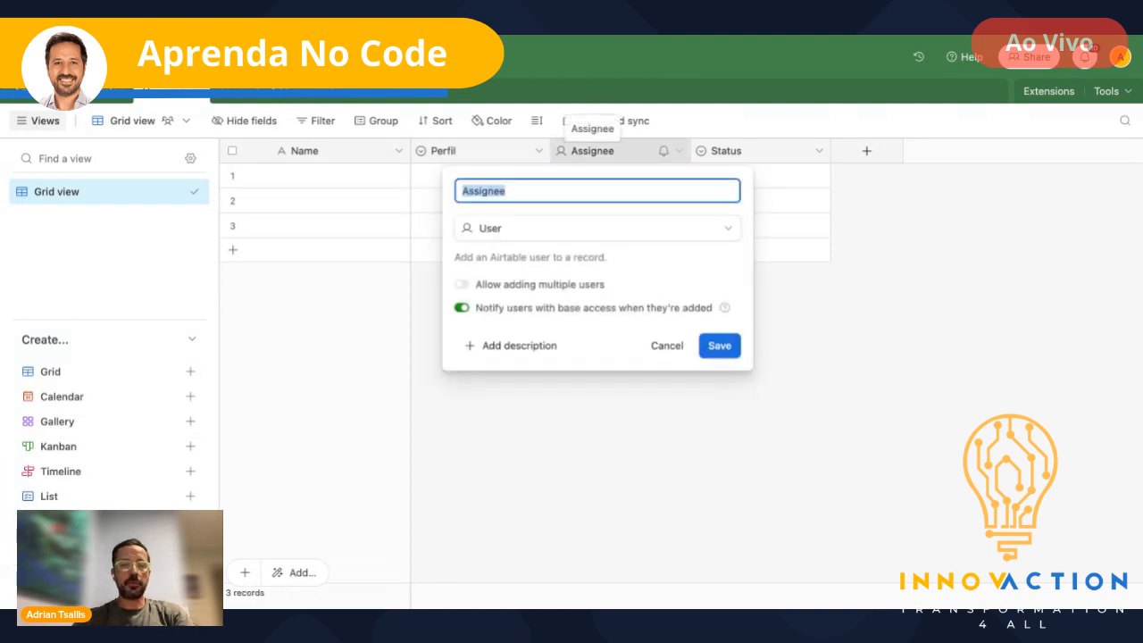
type("COF")
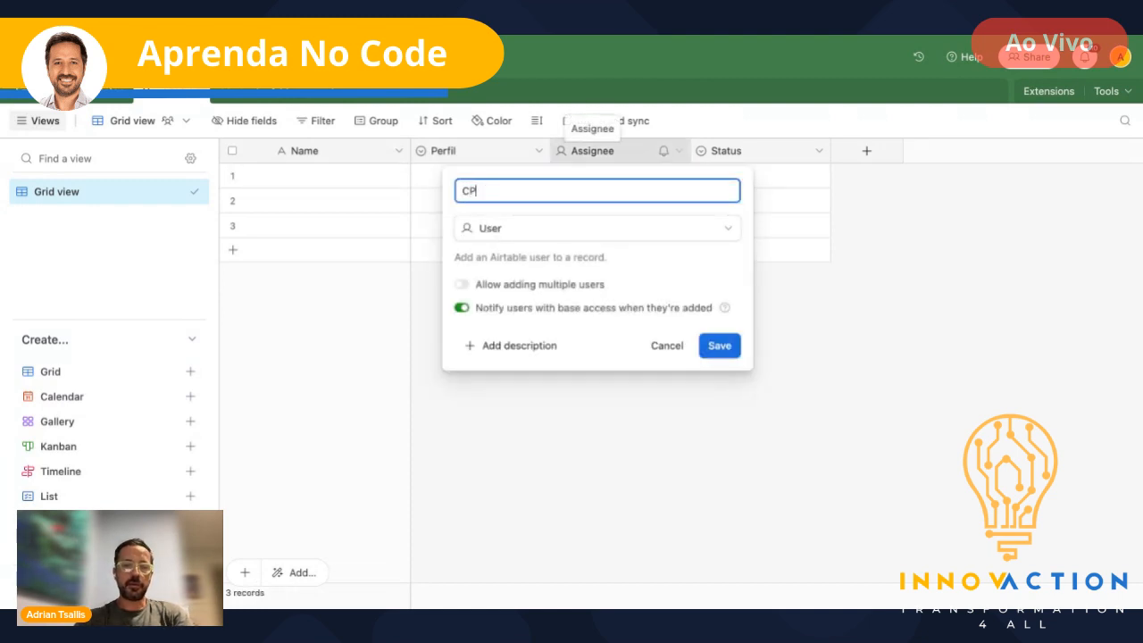
type("F")
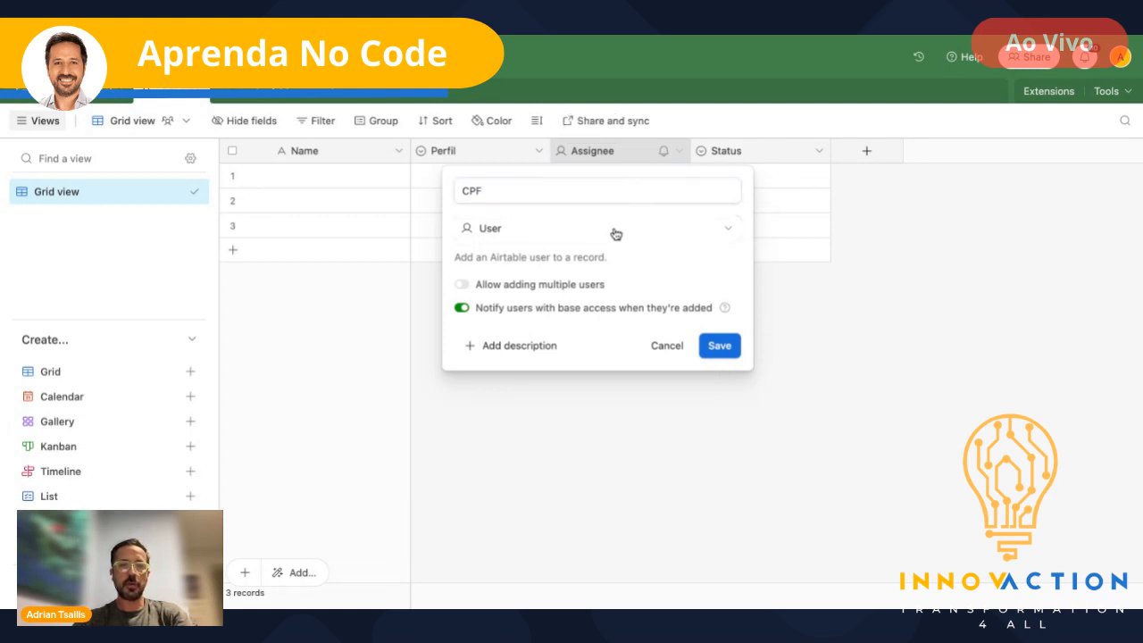
left_click(615, 234)
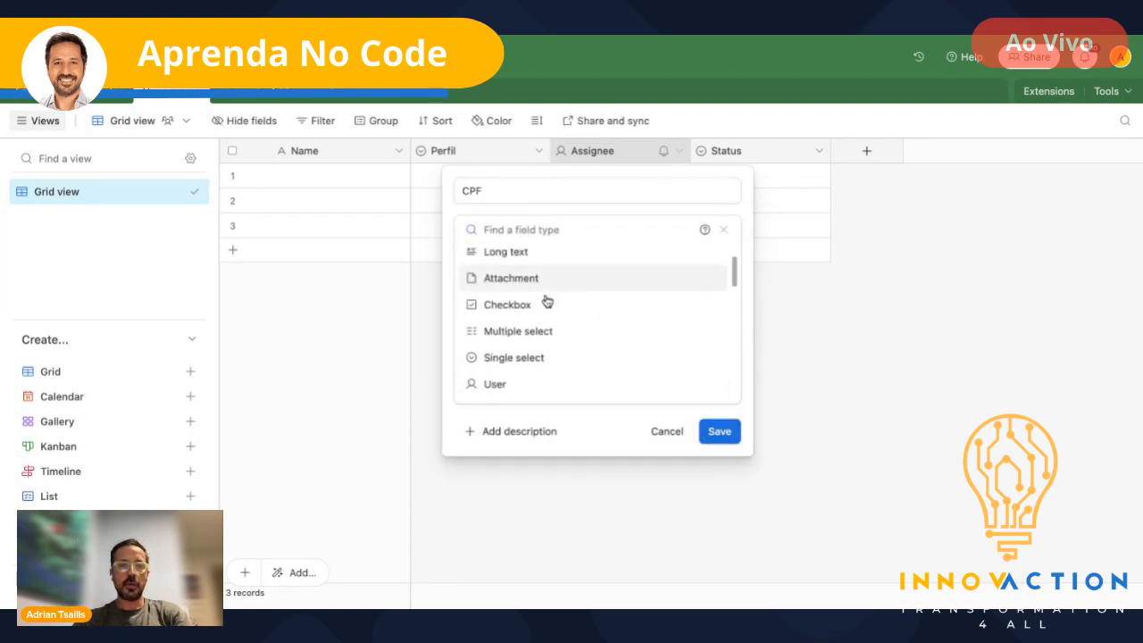
scroll(547, 302, "down", 5)
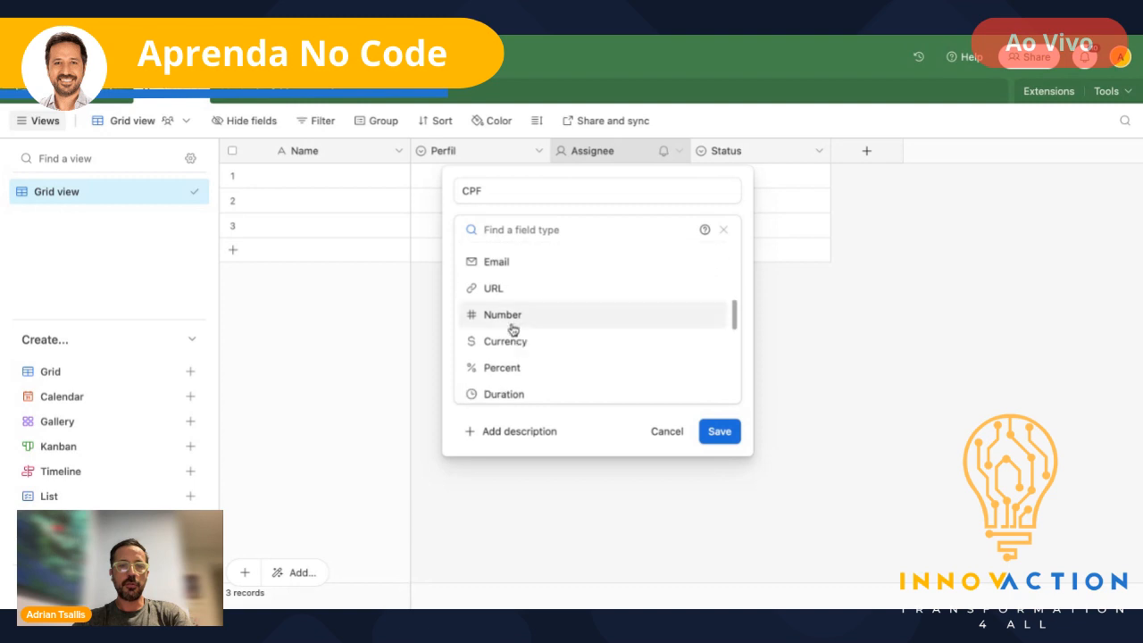
left_click(512, 320)
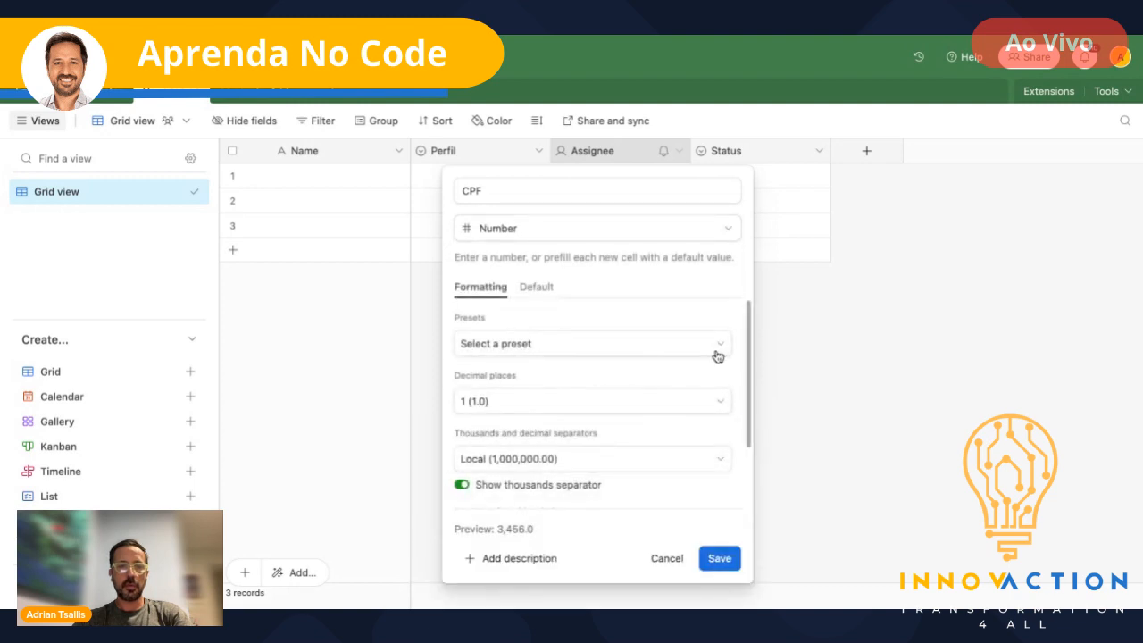
left_click(716, 352)
left_click(783, 333)
left_click(687, 408)
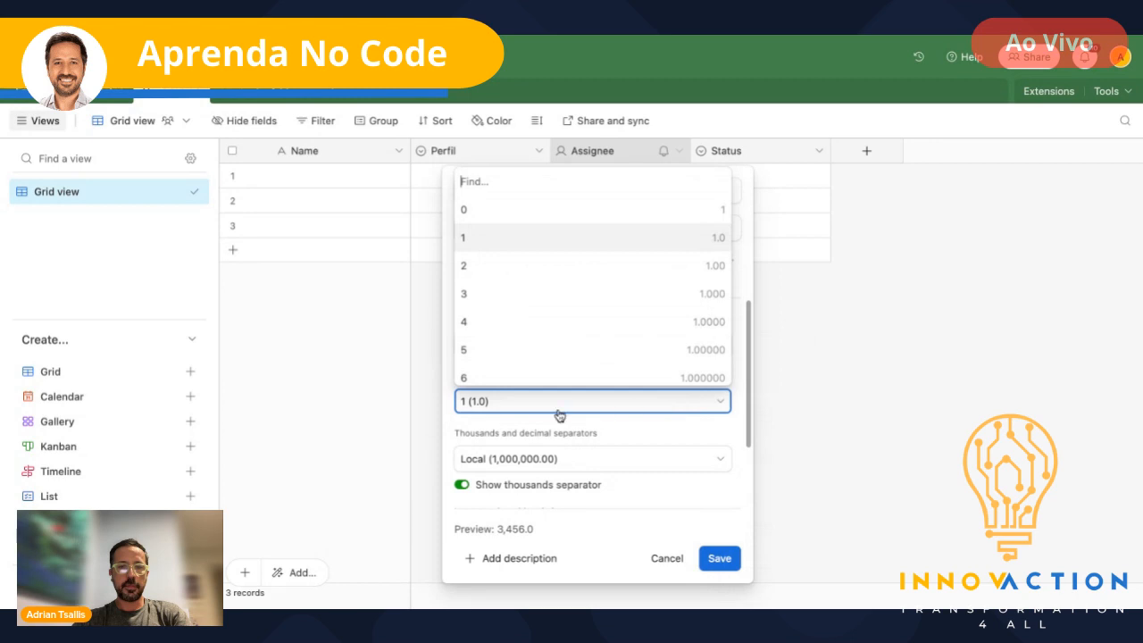
left_click(469, 211)
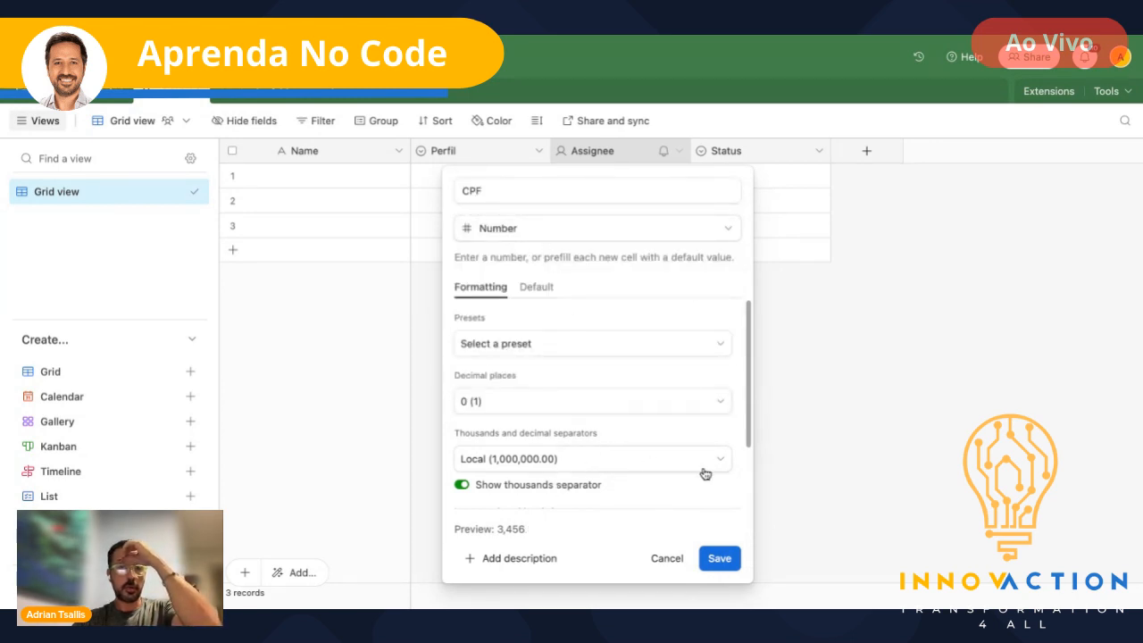
left_click(462, 484)
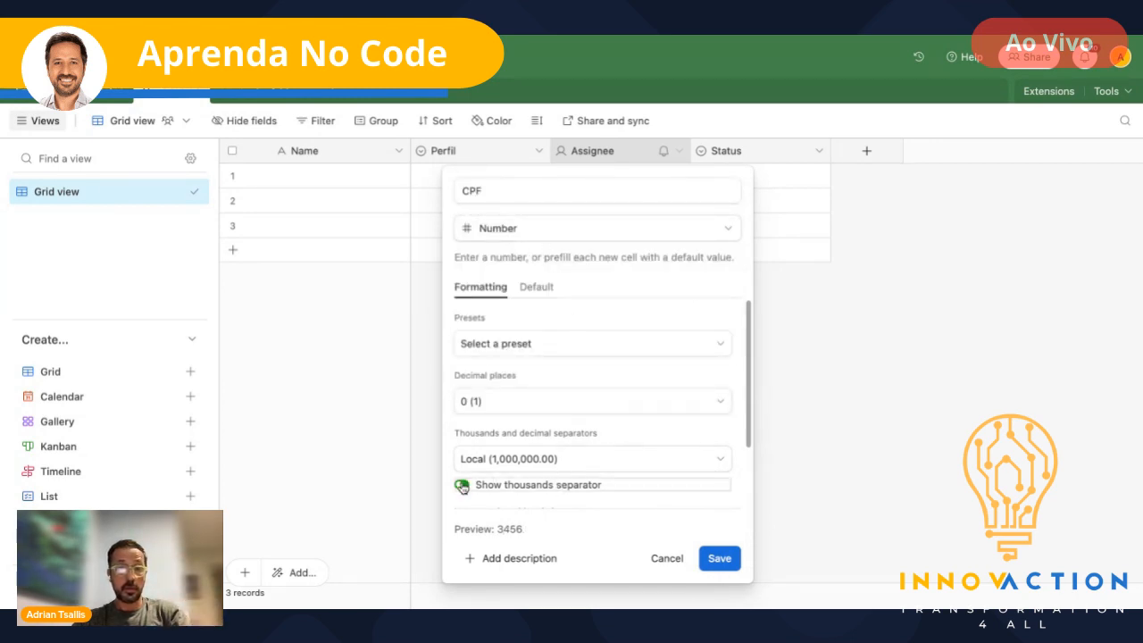
left_click(714, 566)
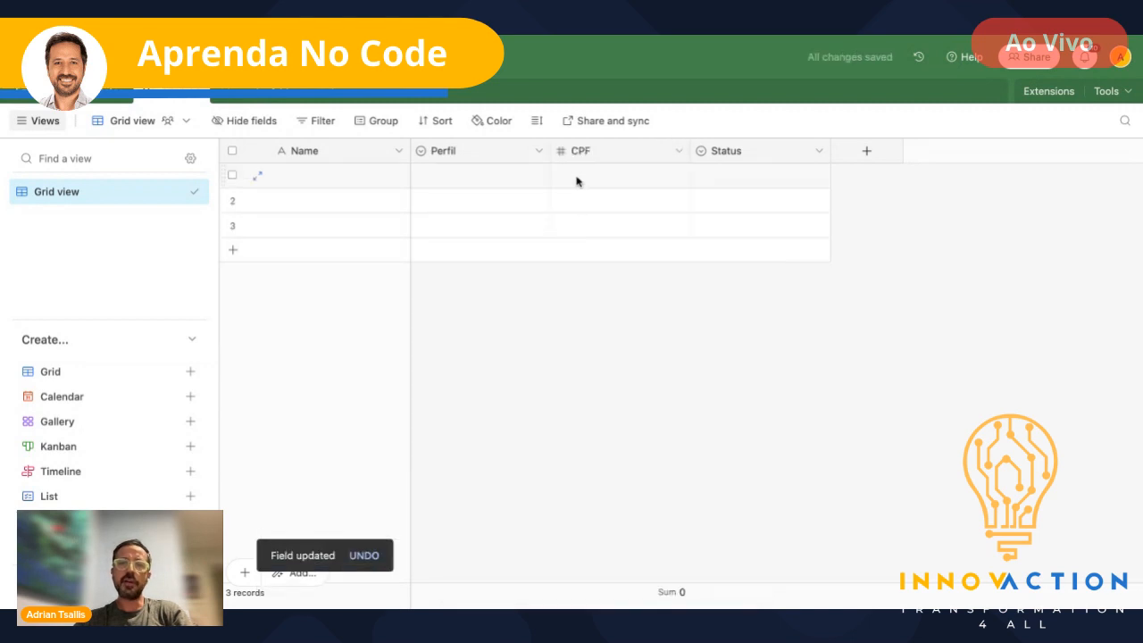
- Rename the Status field to Email and change its type to Email
double_click(748, 161)
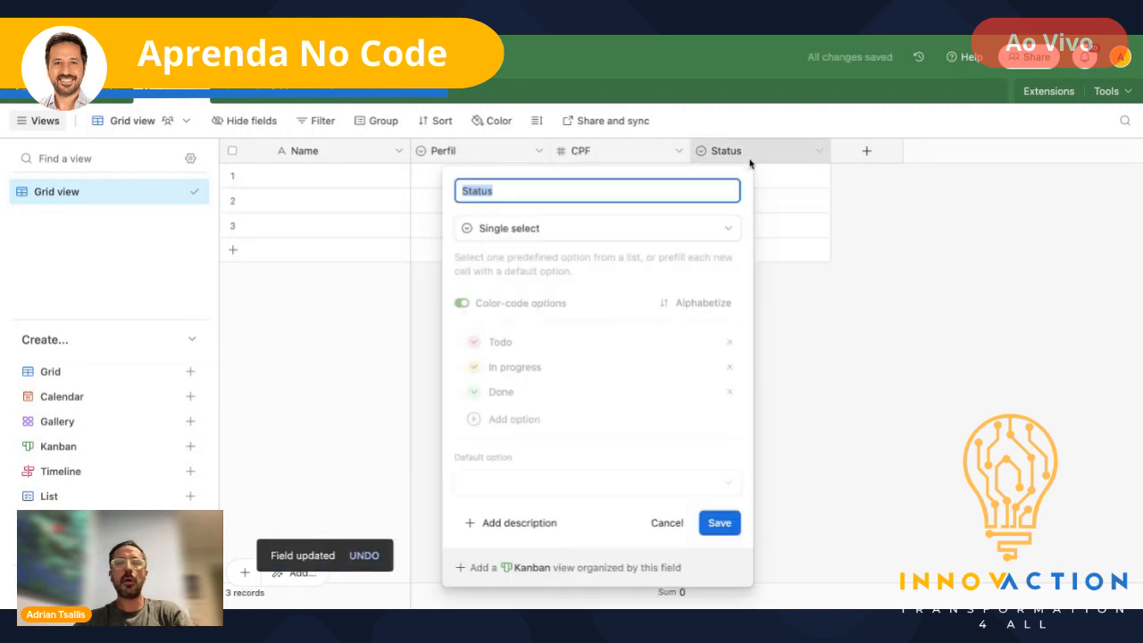
key("Escape")
double_click(749, 161)
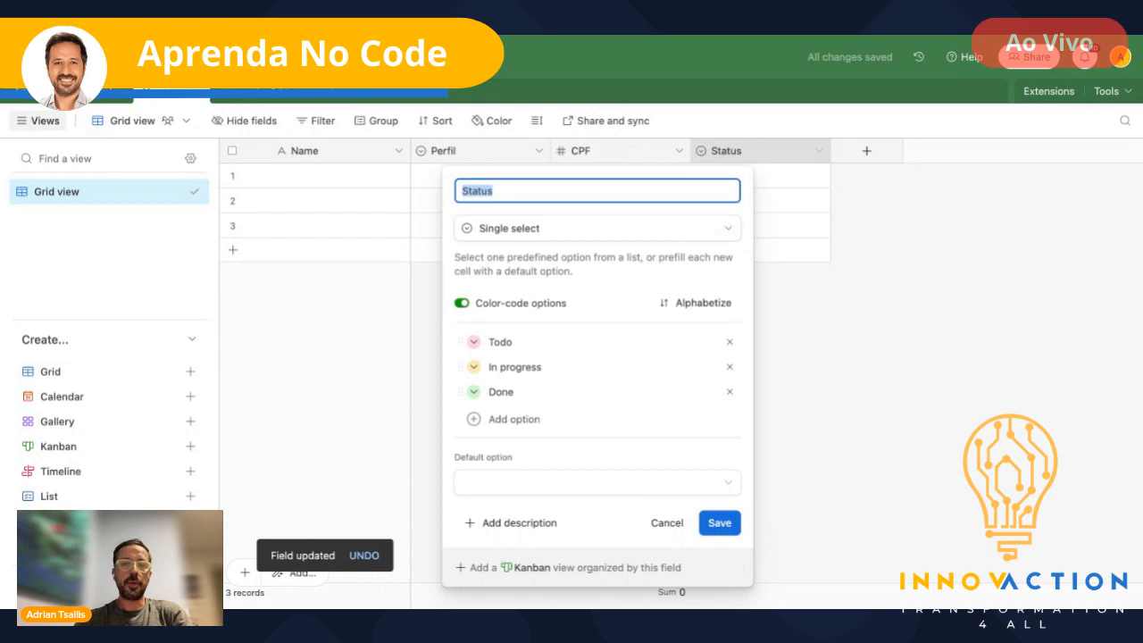
type("Email")
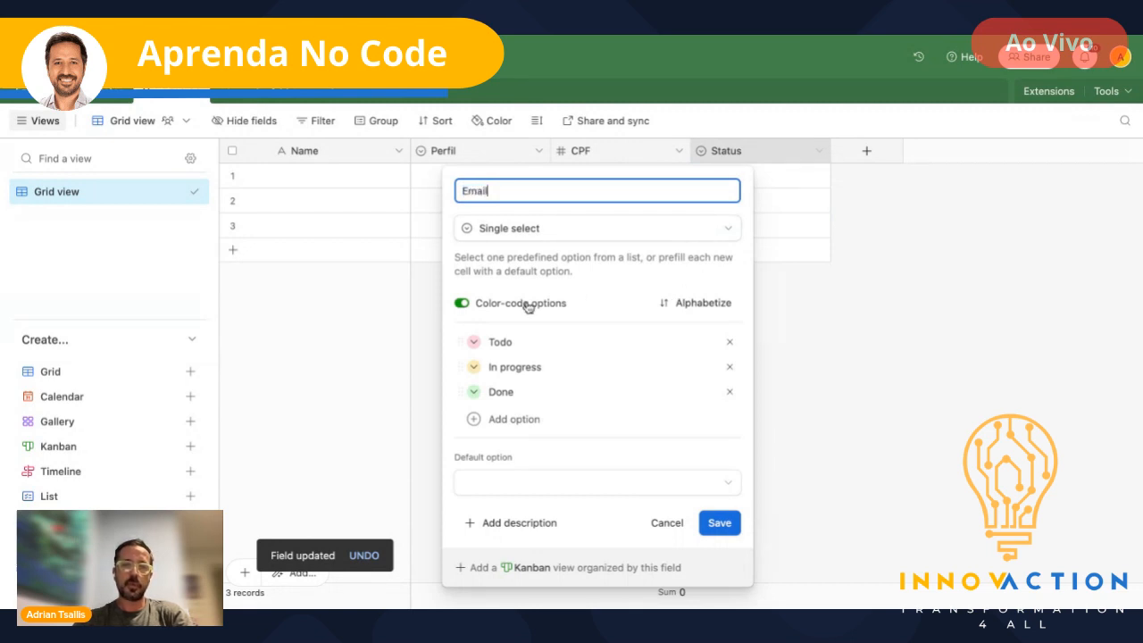
left_click(544, 231)
type("em")
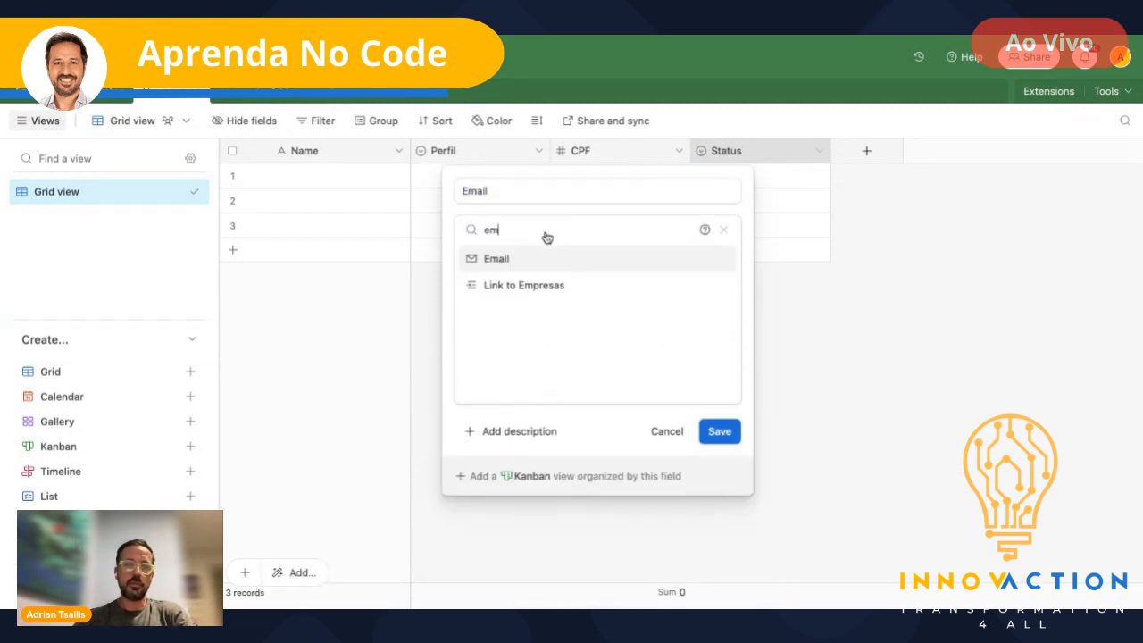
type("ail")
left_click(502, 270)
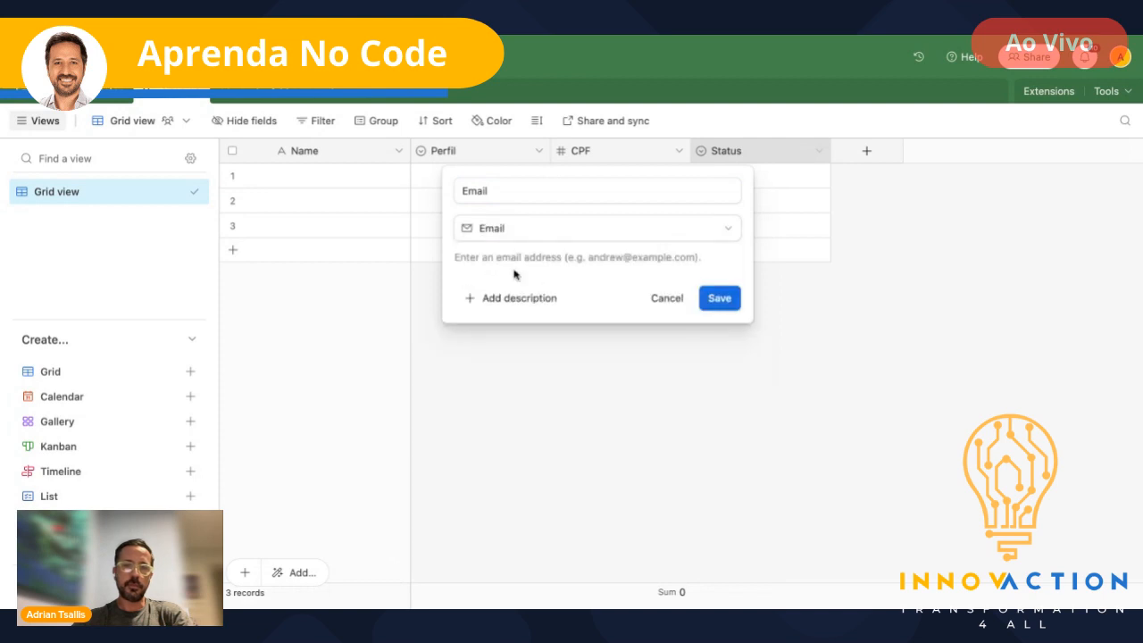
left_click(721, 301)
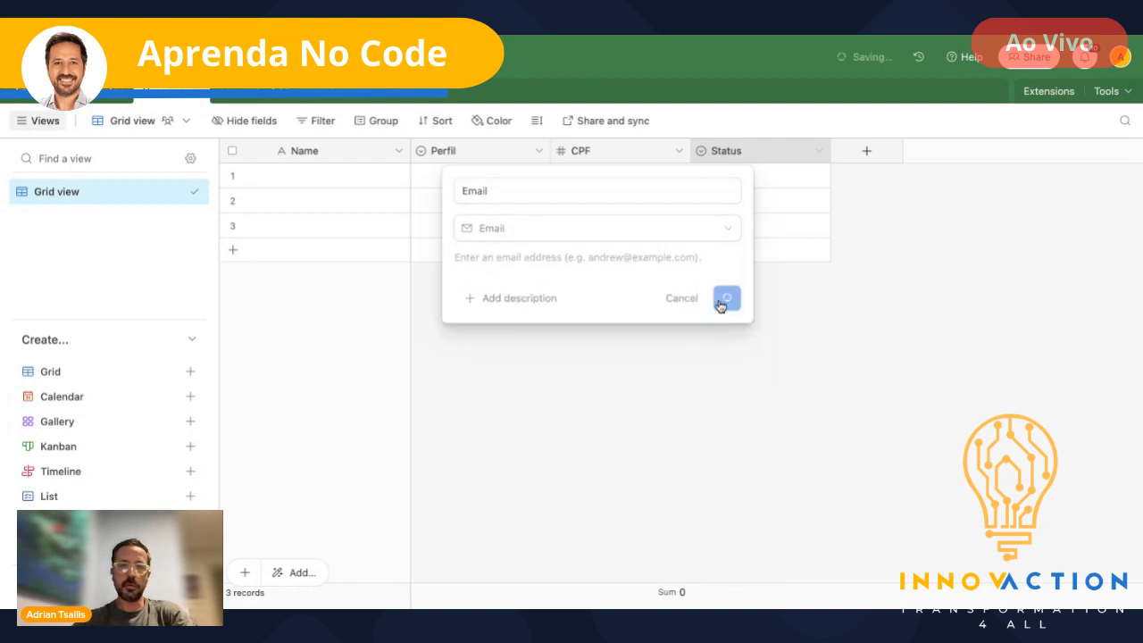
left_click(868, 152)
- Add a Foto field of type Attachment to the Usuarios table
type("Foto")
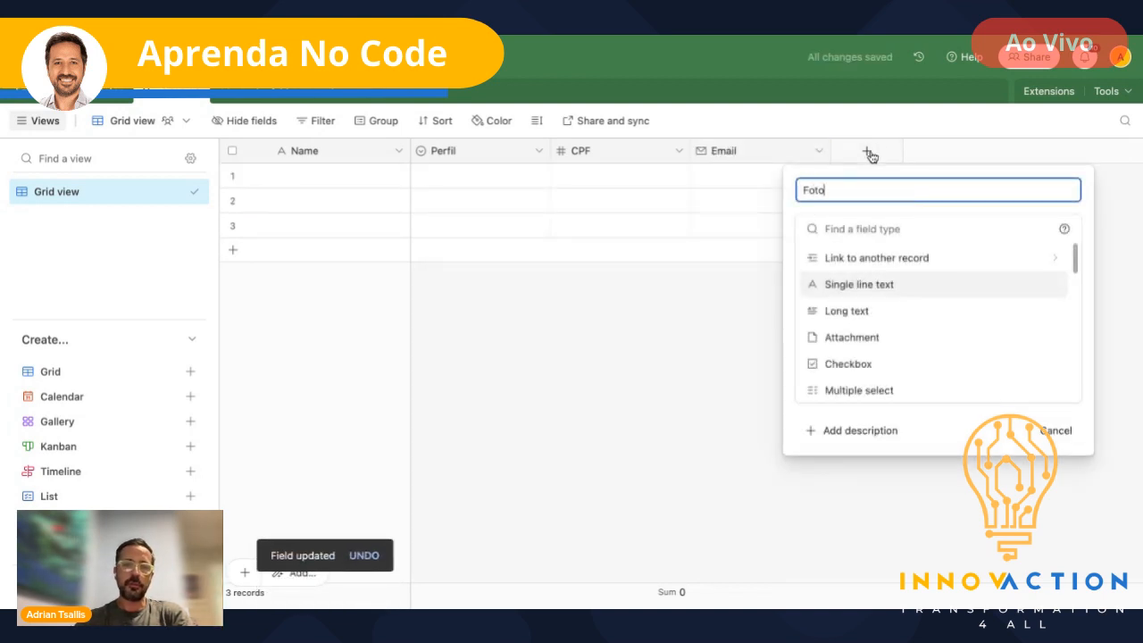
left_click(869, 229)
type("att")
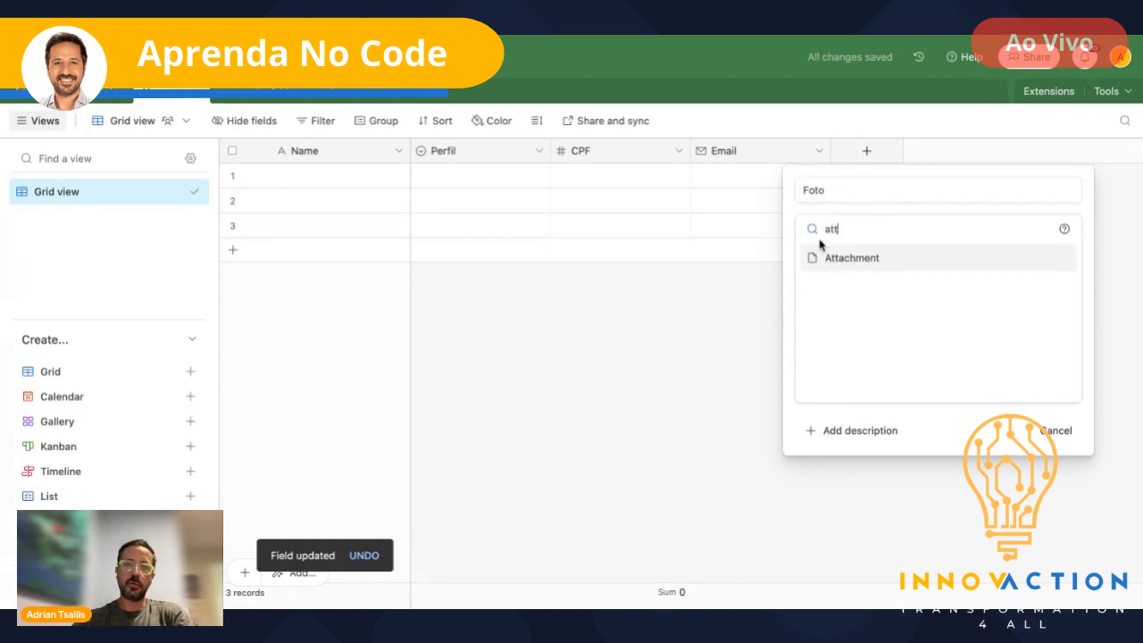
left_click(822, 253)
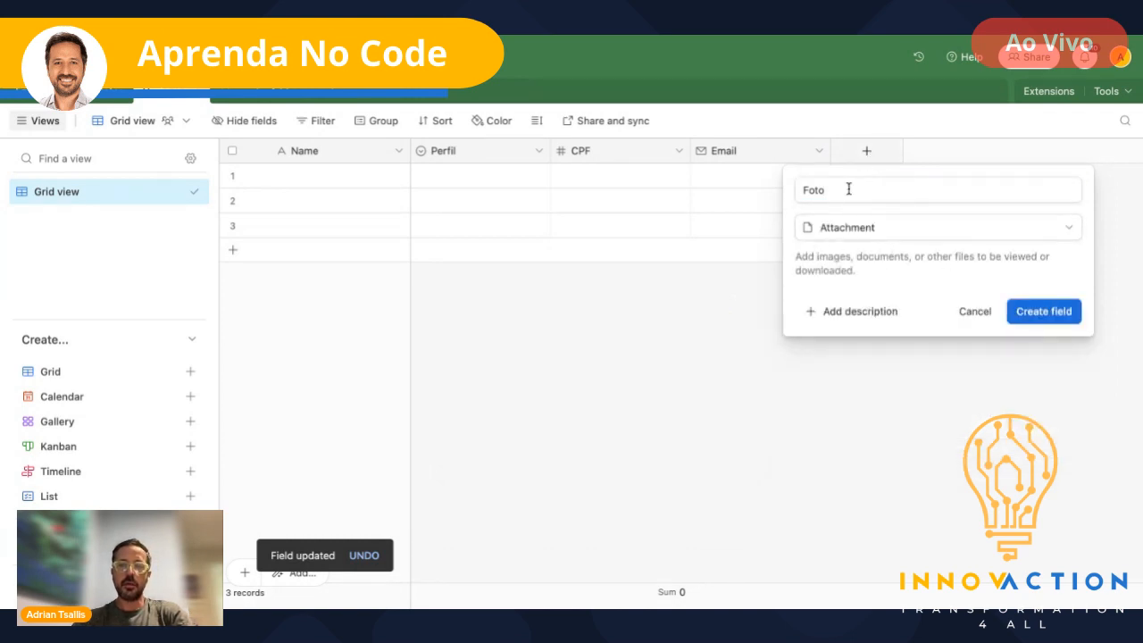
left_click(1046, 323)
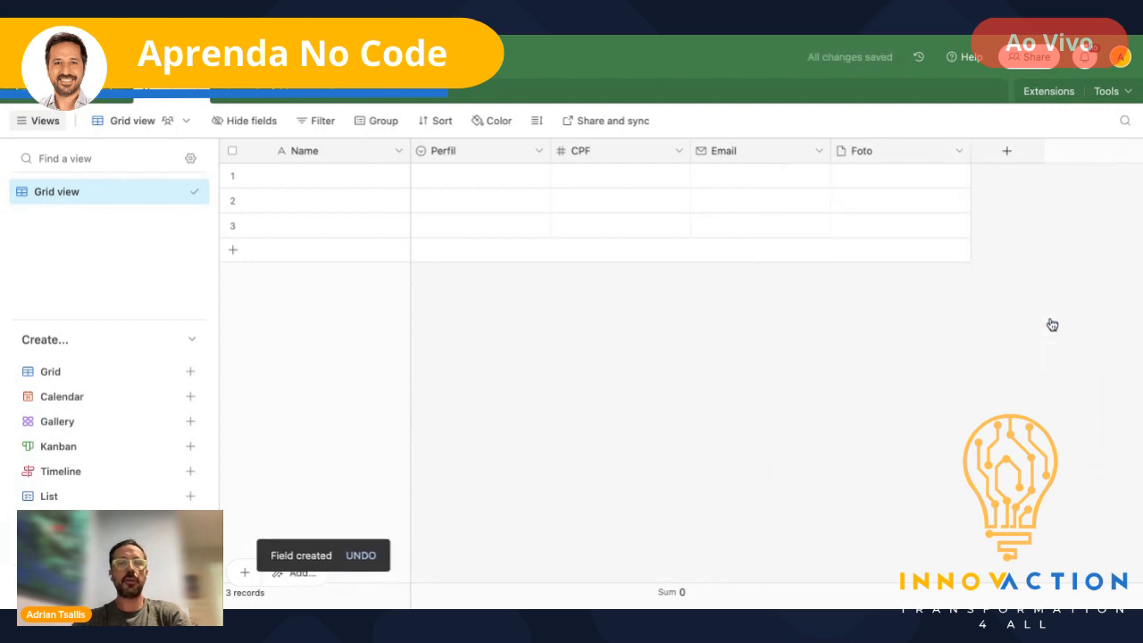
- Fill record 1 with a user's name, the Admin profile, a CPF number and an e-mail address
left_click(325, 183)
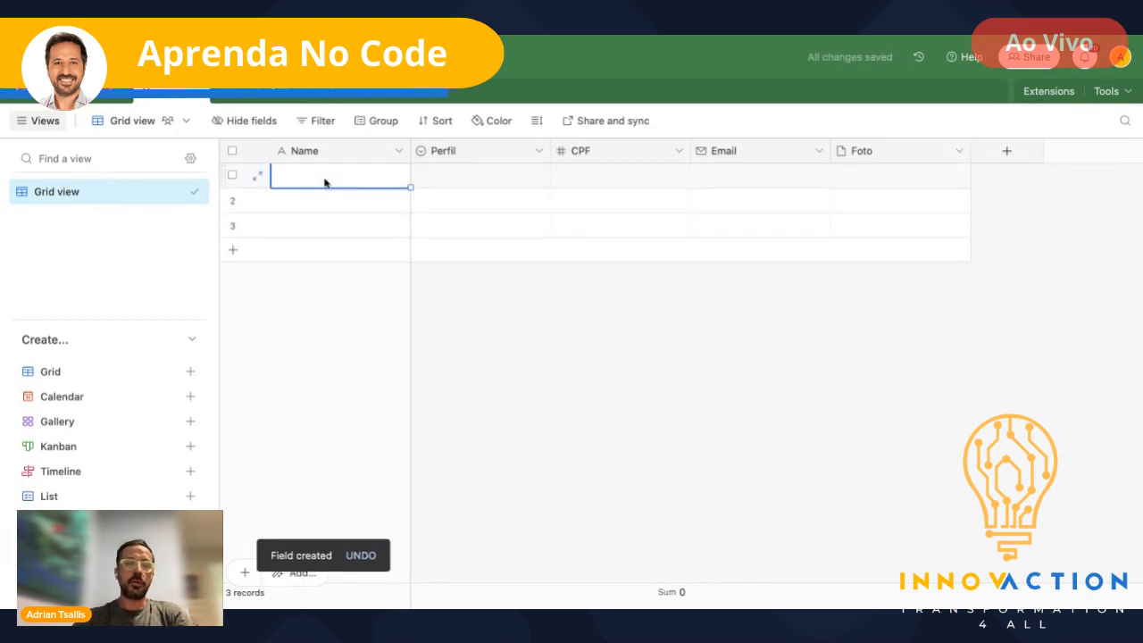
type("Zeze d")
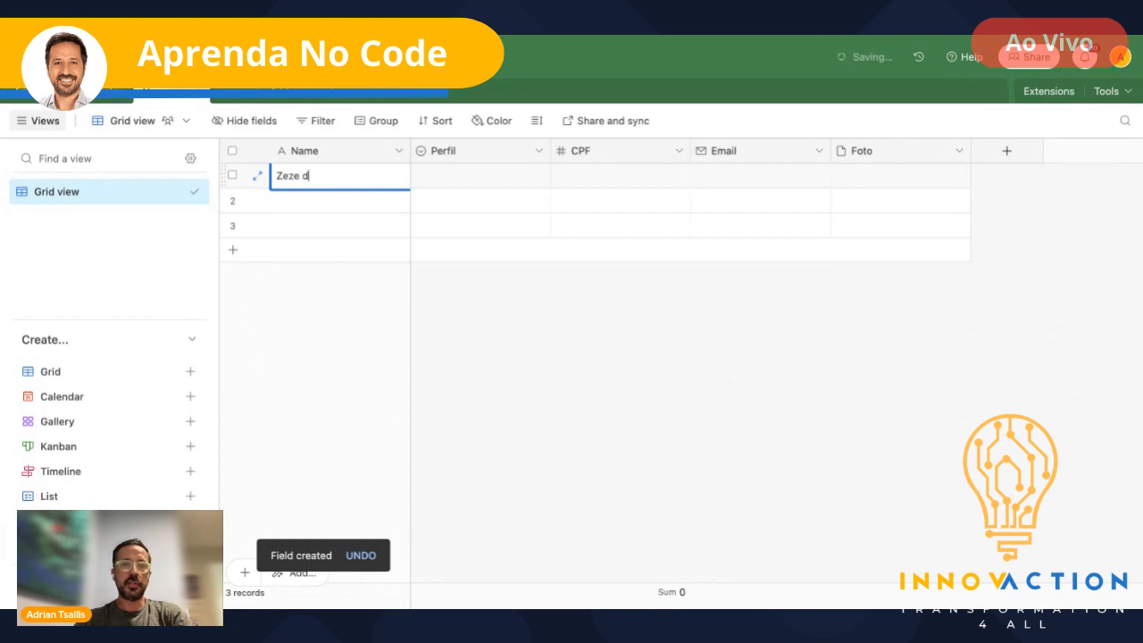
type("i carma")
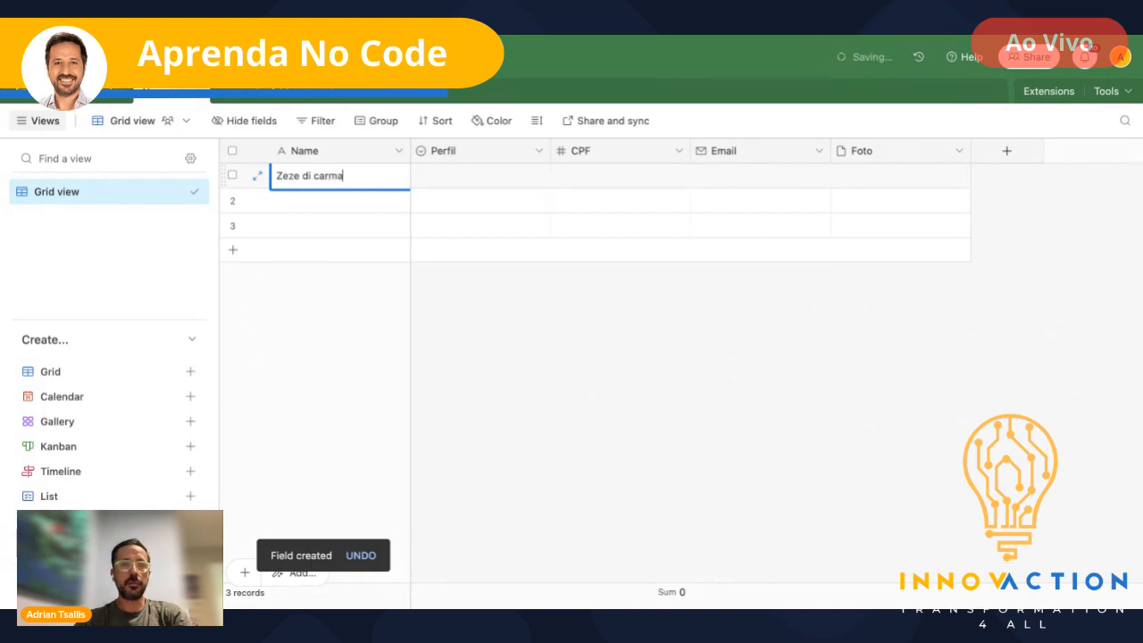
type("rgo")
left_click(479, 187)
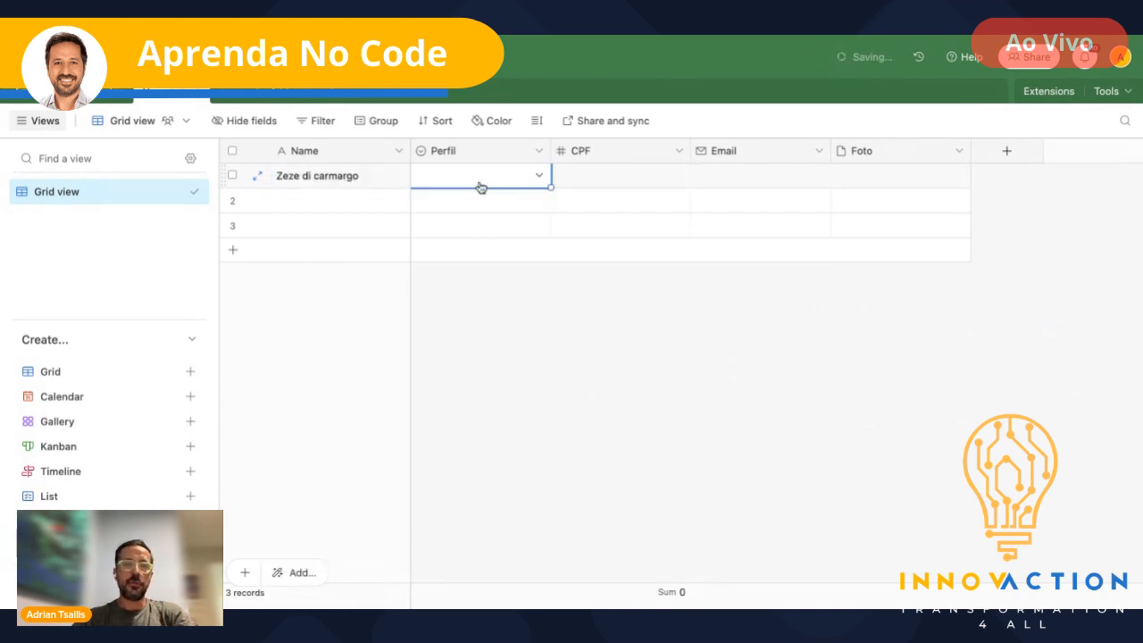
left_click(451, 186)
left_click(450, 257)
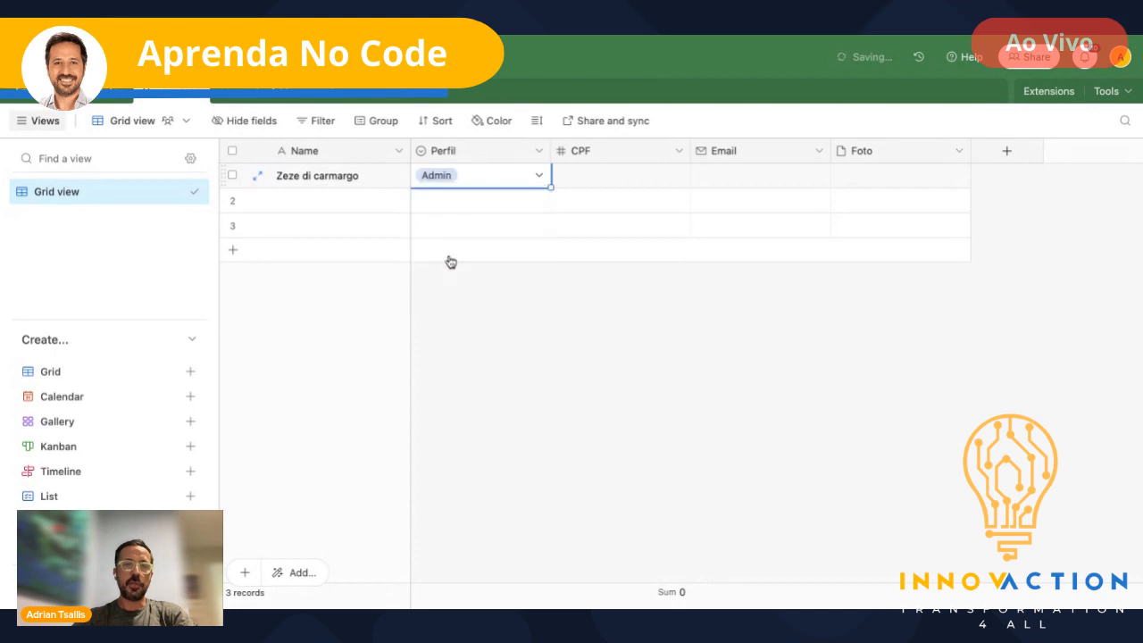
left_click(587, 178)
type("1234123412")
left_click(774, 184)
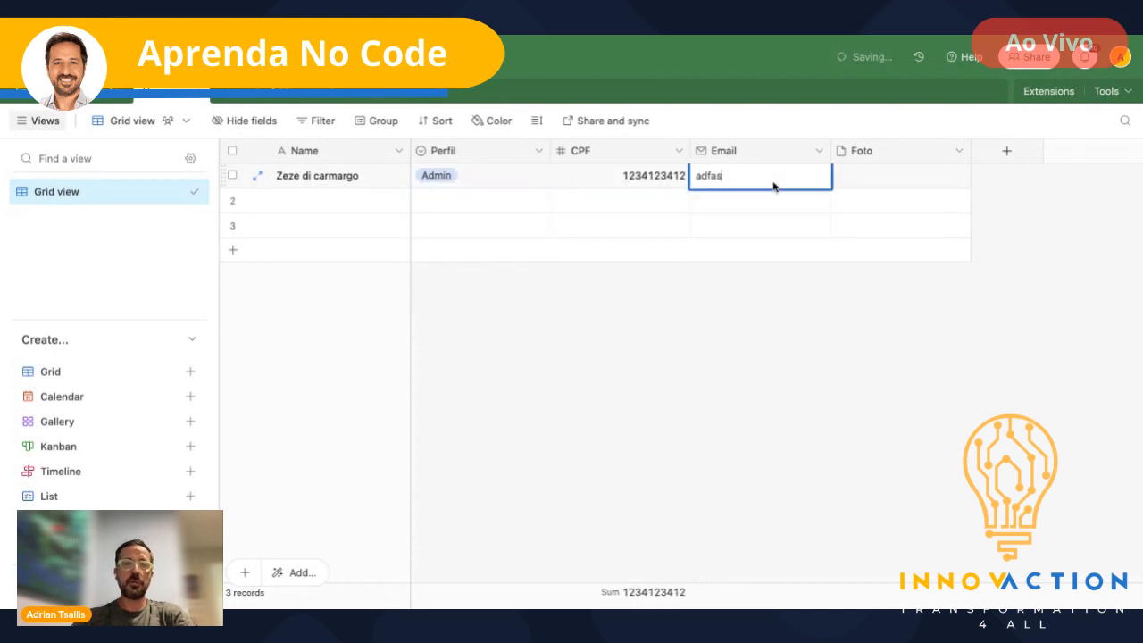
left_click(833, 183)
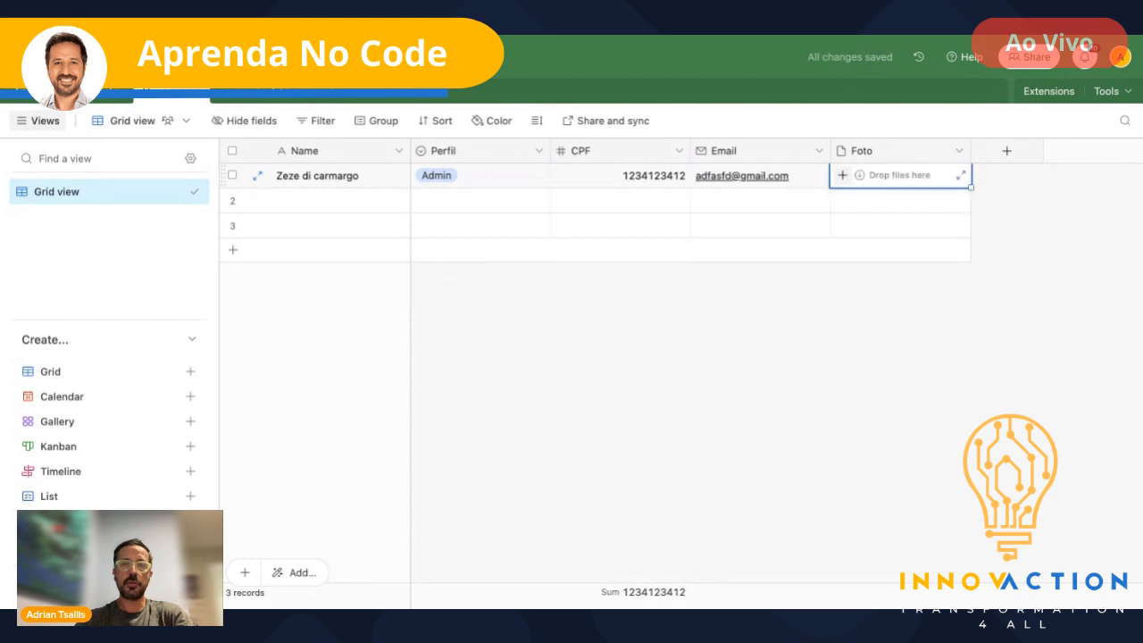
- Upload a screenshot image from the computer into record 1's Foto field
left_click(842, 175)
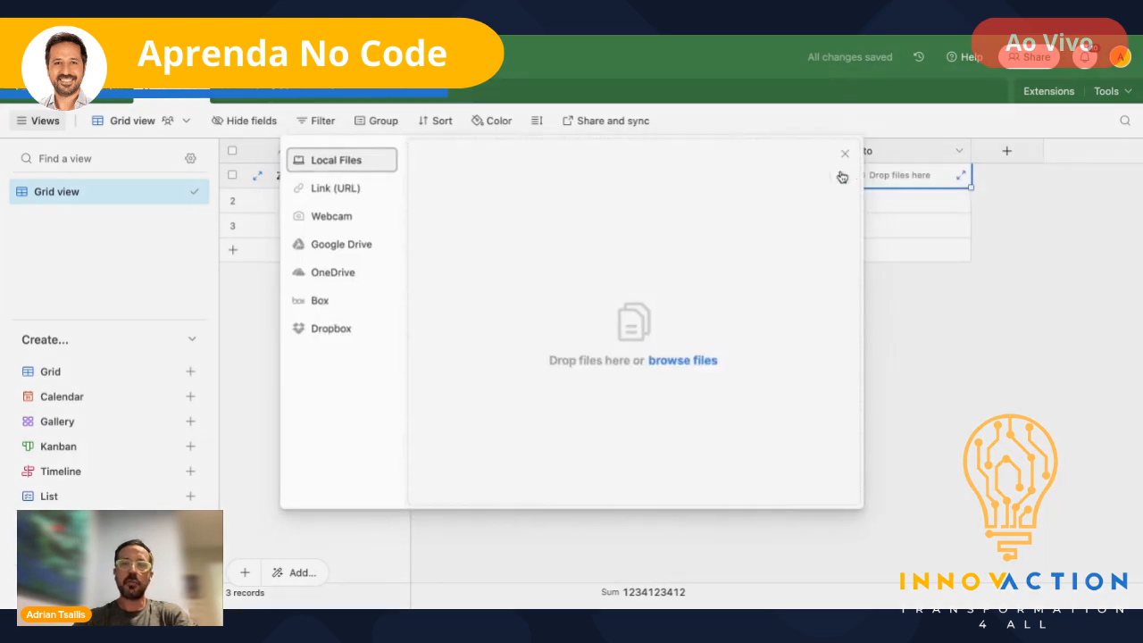
left_click(698, 361)
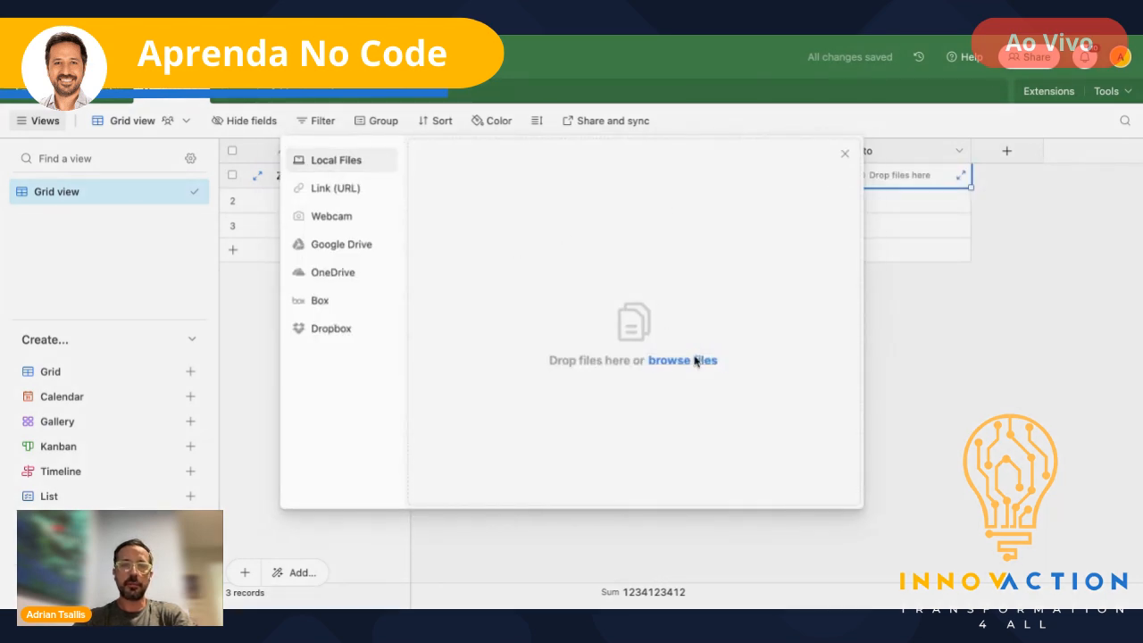
double_click(438, 153)
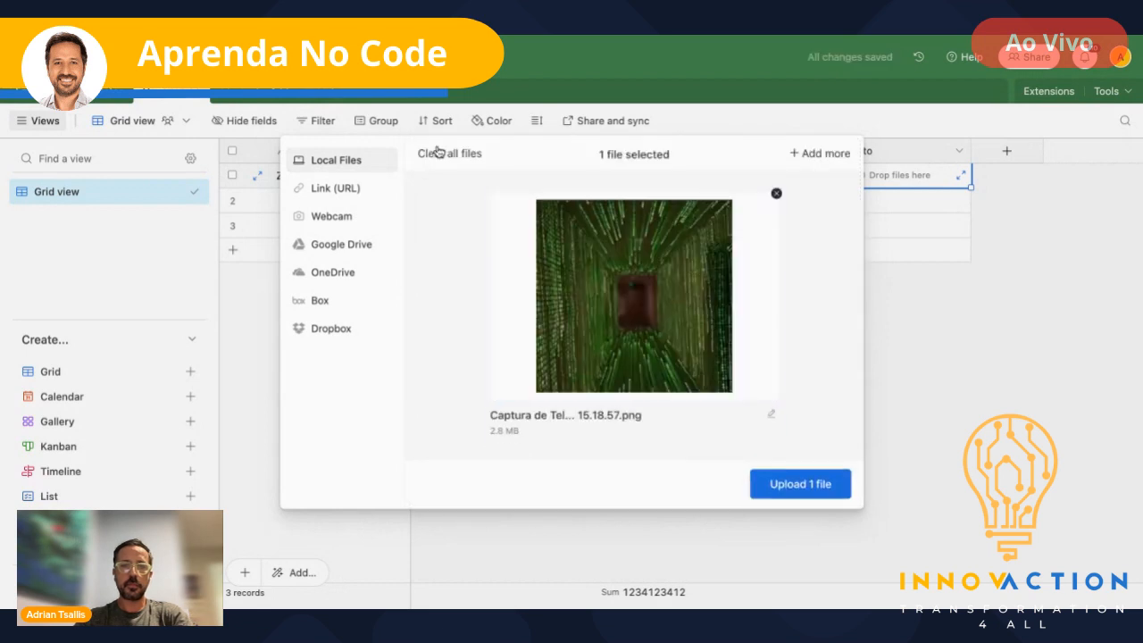
left_click(801, 484)
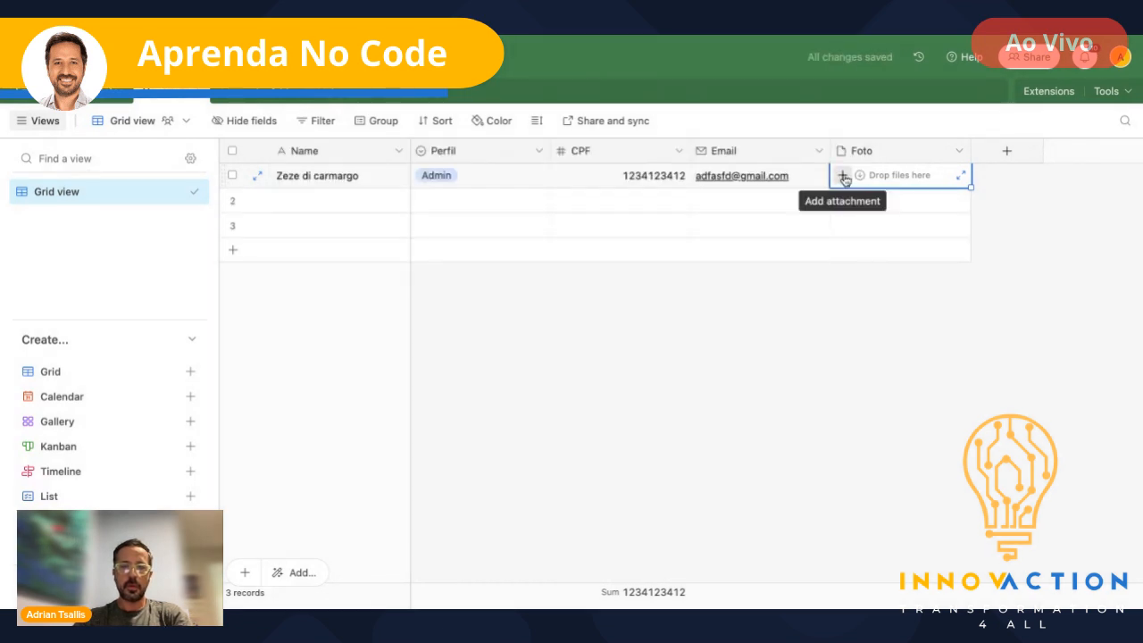
left_click(843, 176)
left_click(947, 349)
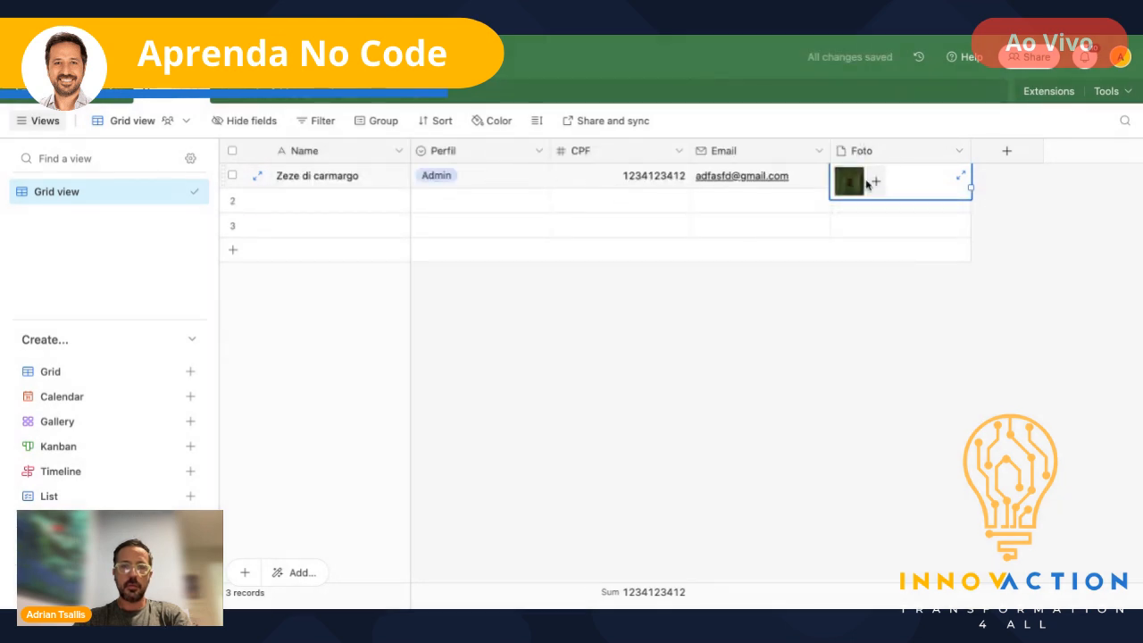
- Copy record 1's photo into the Foto cells of records 2 and 3
key("ctrl+c")
key("Down")
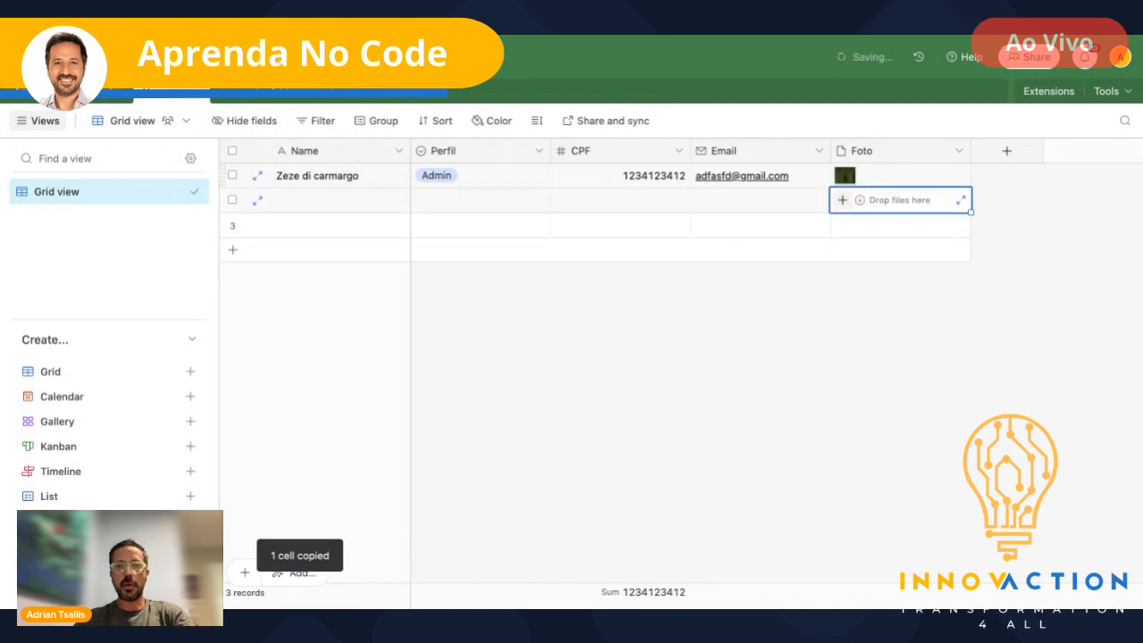
key("ctrl+v")
key("Down")
key("ctrl+v")
key("Left")
- Enter e-mail addresses for records 2 and 3
key("Up")
key("Up")
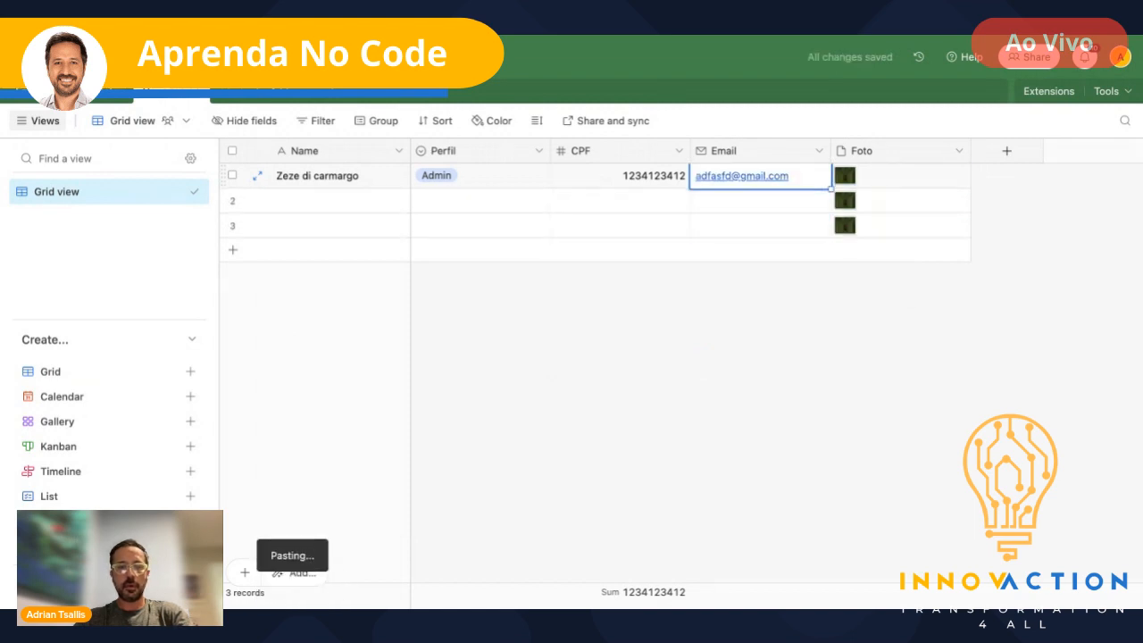
key("Down")
type("12341234")
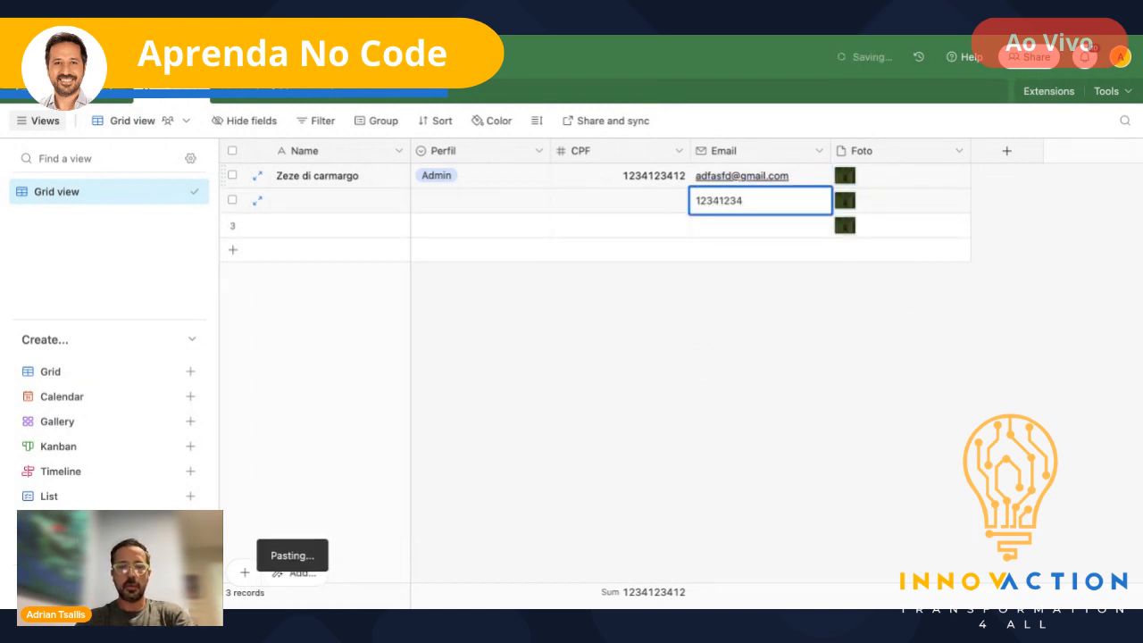
key("BackSpace")
key("BackSpace")
key("BackSpace")
key("BackSpace")
key("BackSpace")
key("BackSpace")
key("BackSpace")
key("BackSpace")
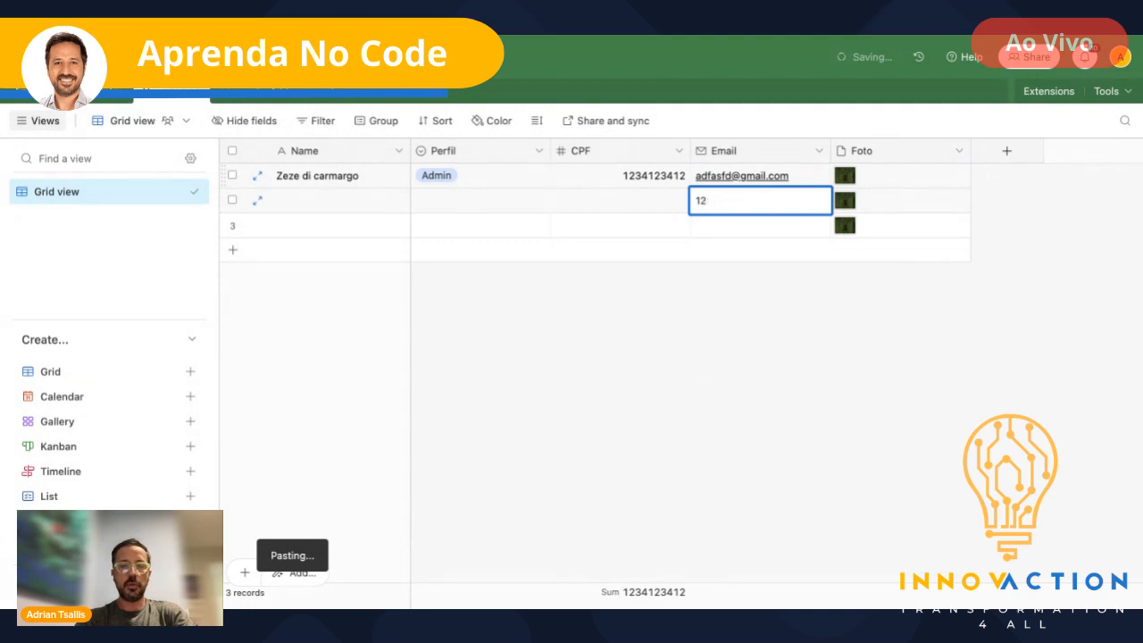
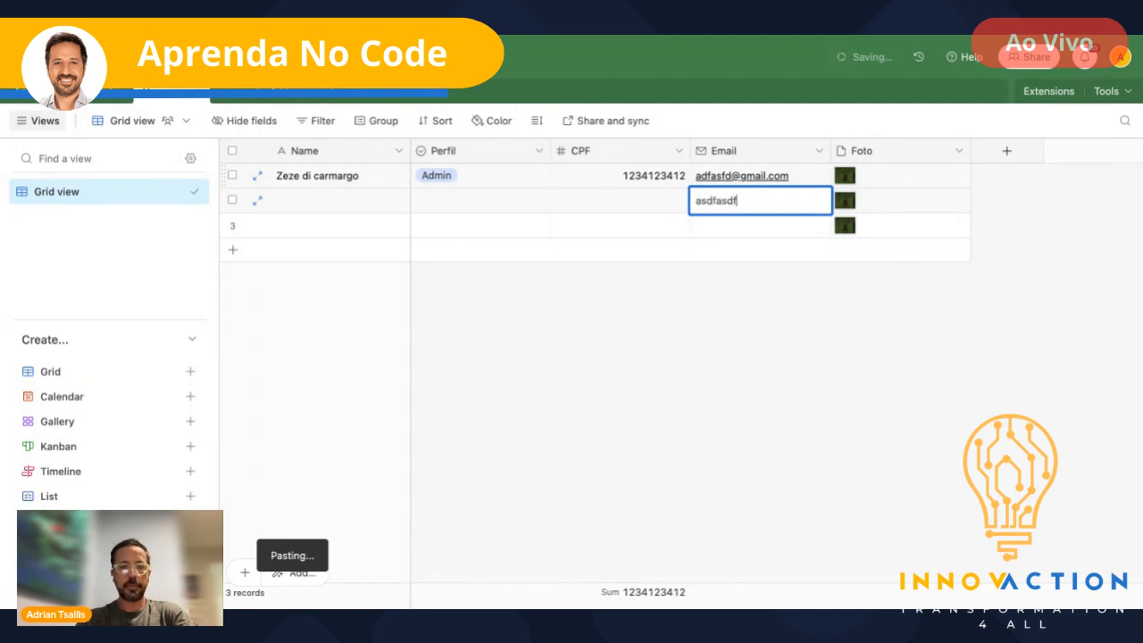
key("Tab")
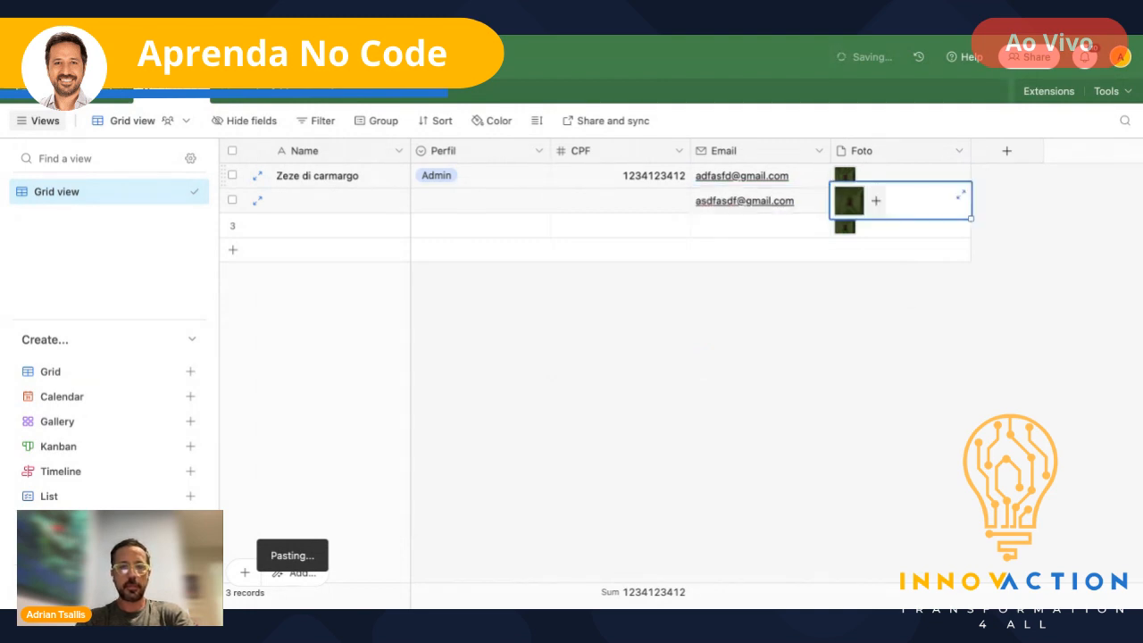
left_click(727, 225)
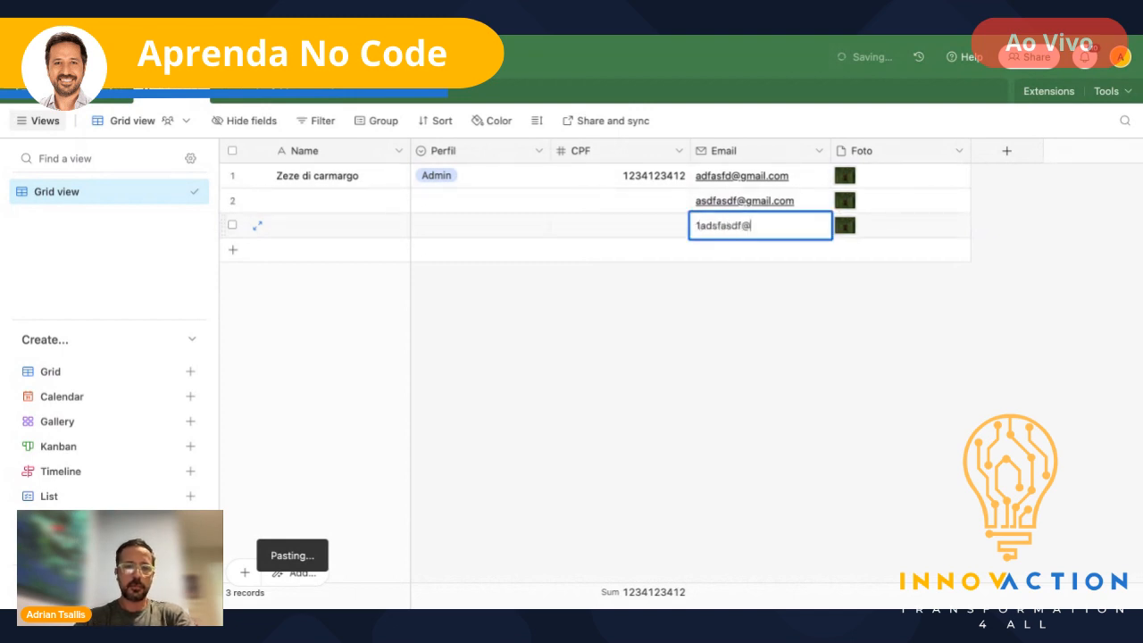
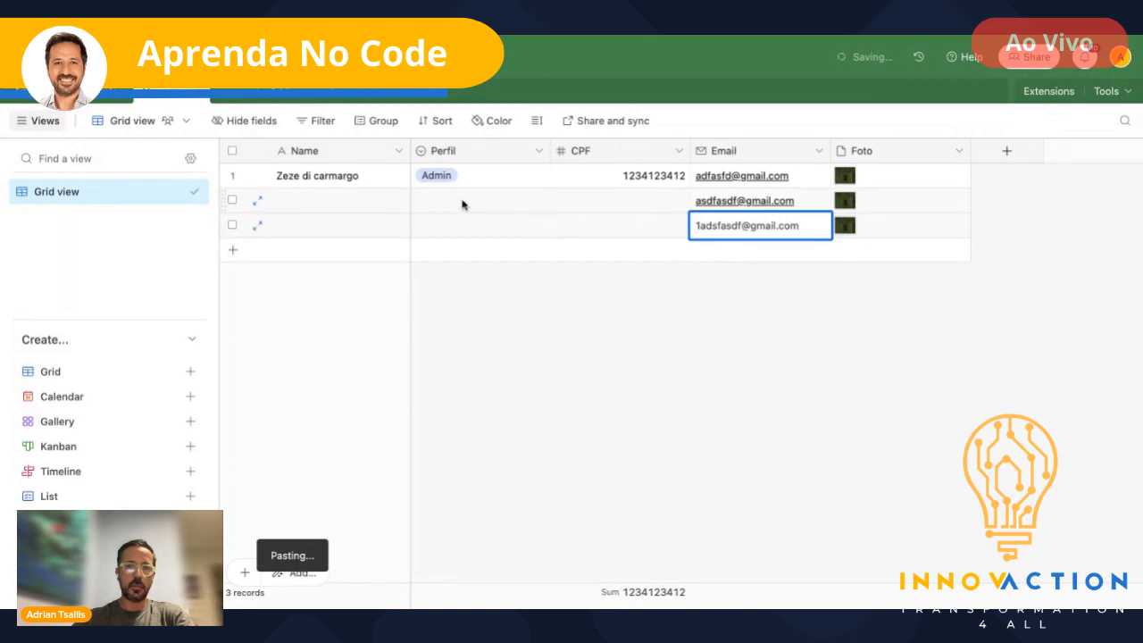
- Set the Perfil of records 2 and 3 to Usuario
left_click(462, 202)
left_click(464, 206)
left_click(445, 319)
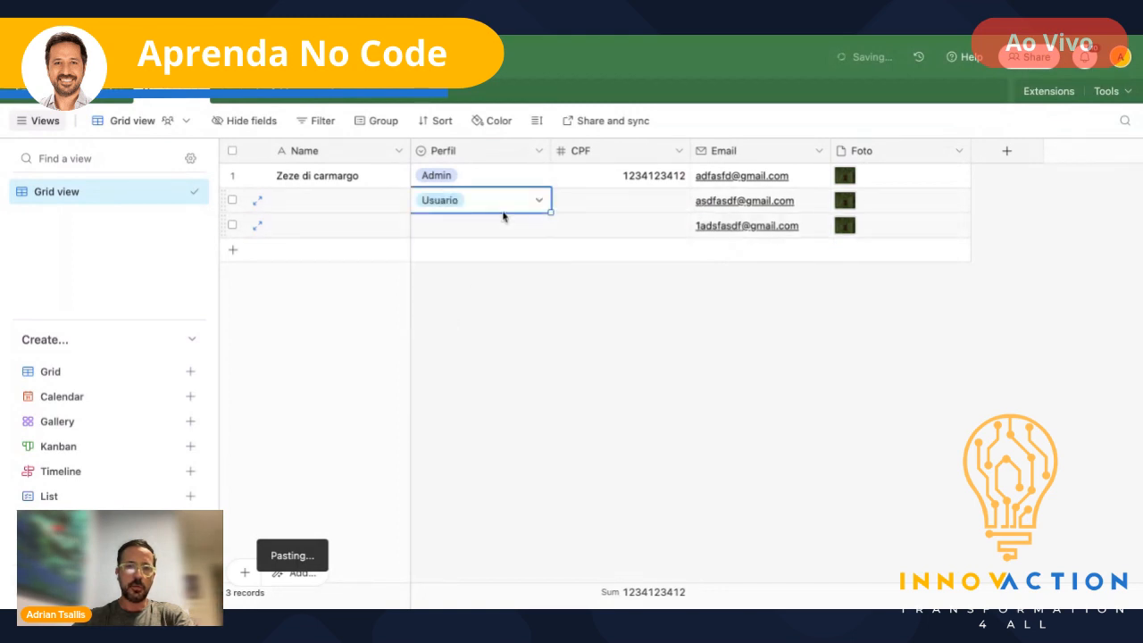
left_click(459, 230)
left_click(459, 230)
left_click(444, 338)
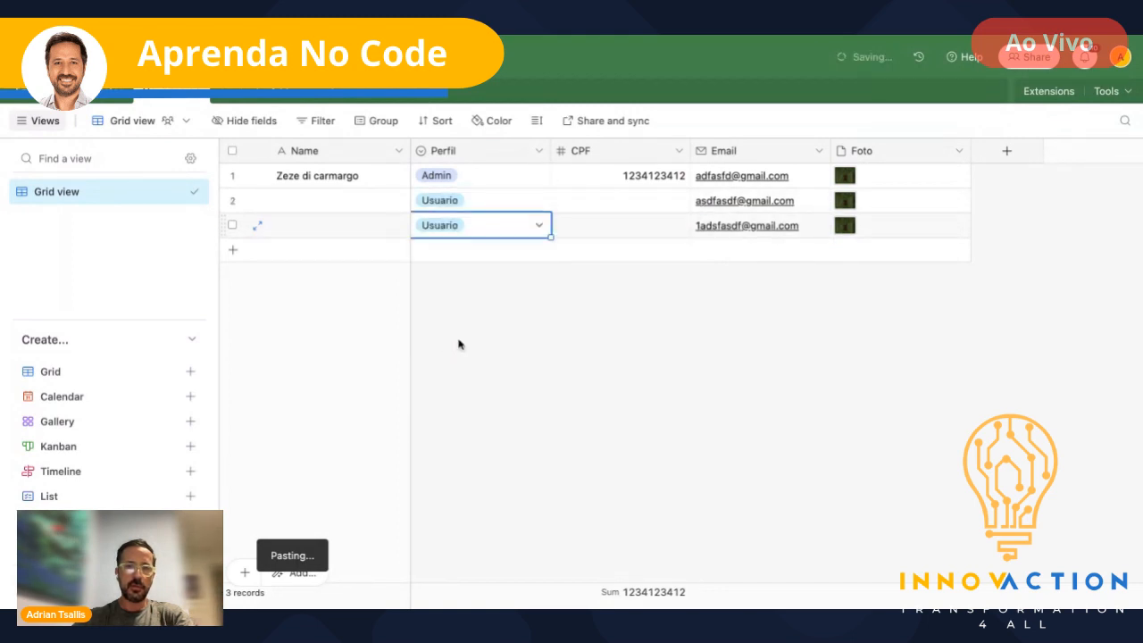
- Enter CPF numbers for records 2 and 3
left_click(615, 204)
type("12341234")
left_click(651, 230)
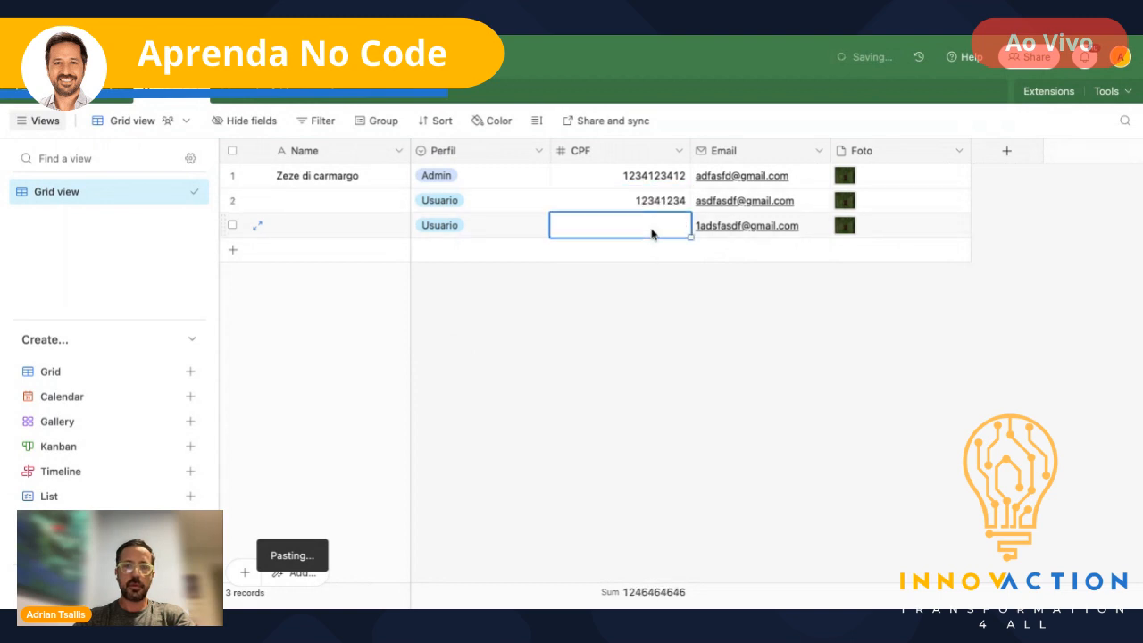
type("13412341234")
- Type the users' names into records 2 and 3, fixing the spelling of the third
left_click(362, 203)
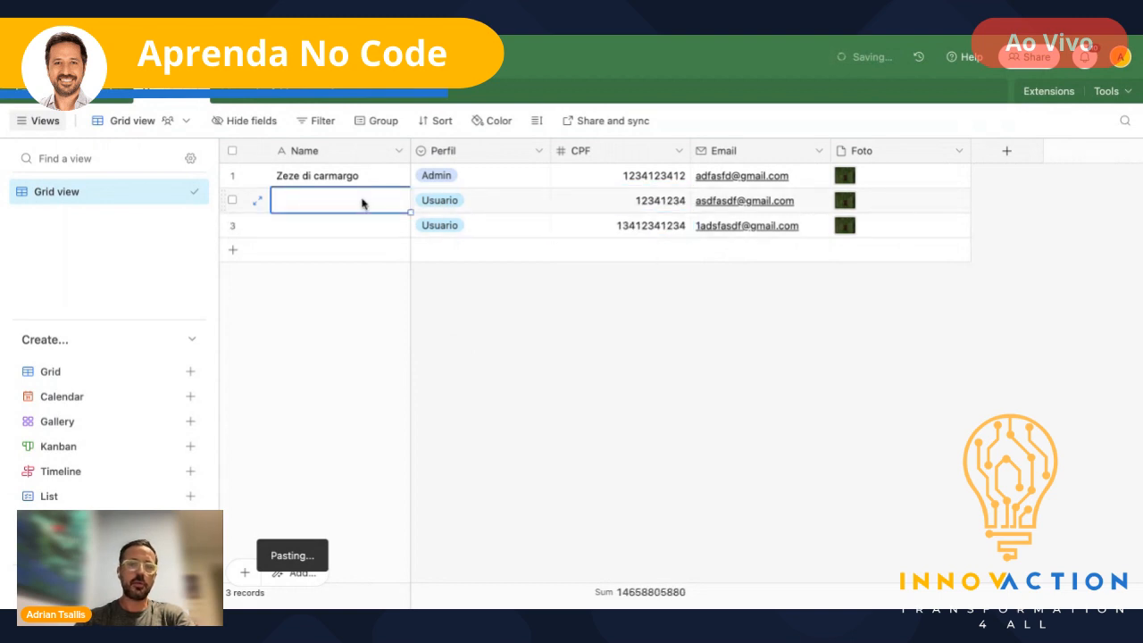
type("Lulu da ")
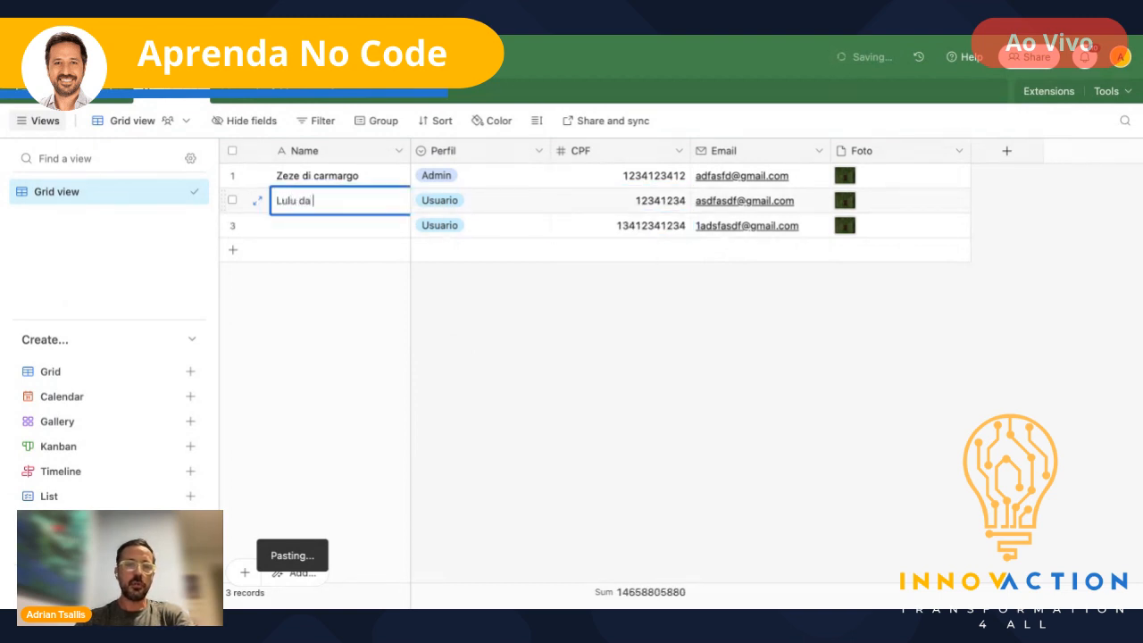
type("silva")
key("Tab")
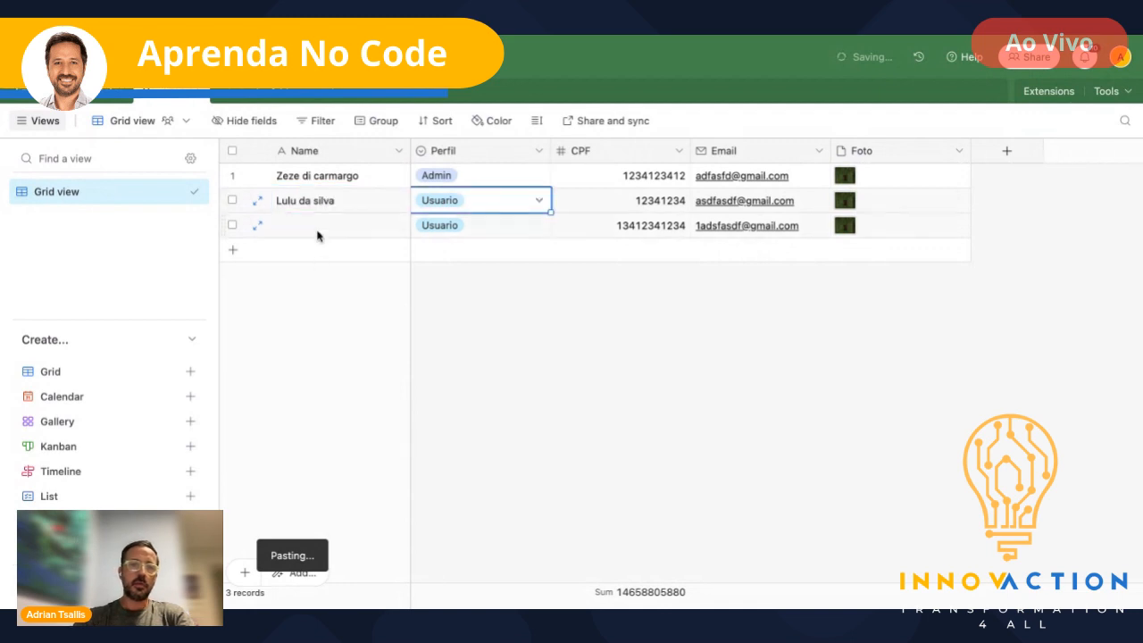
type("M")
left_click(316, 235)
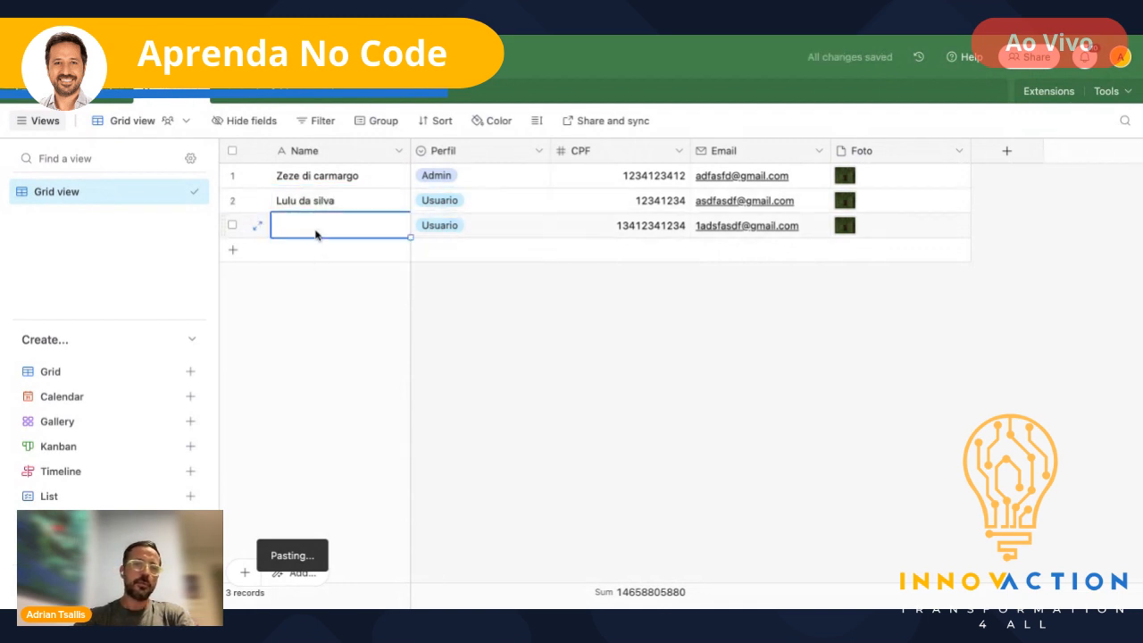
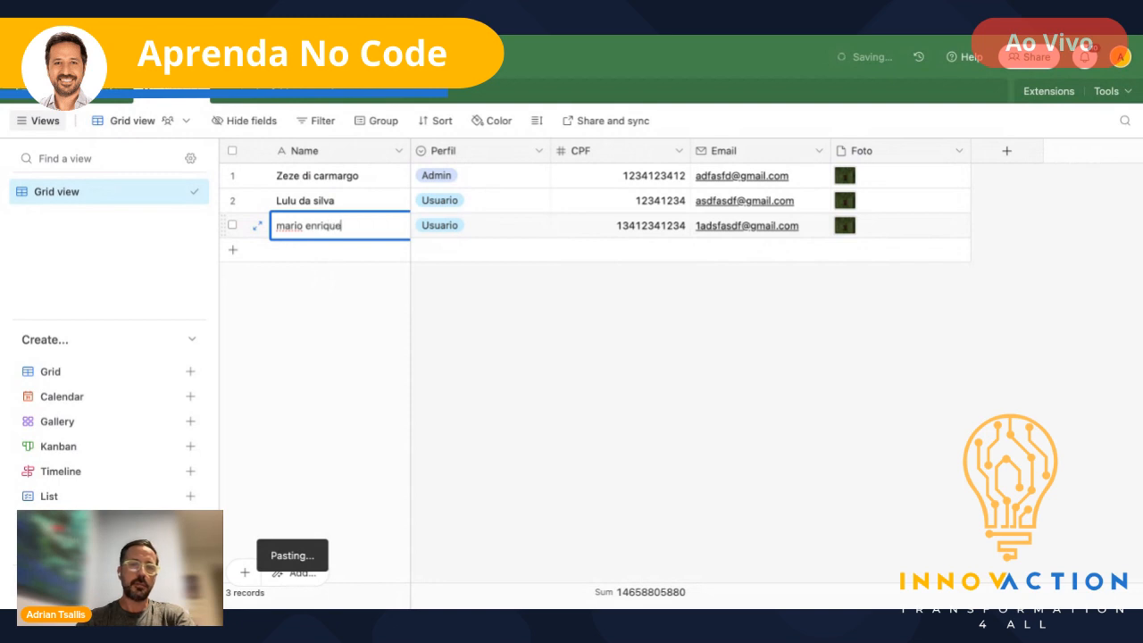
key("Return")
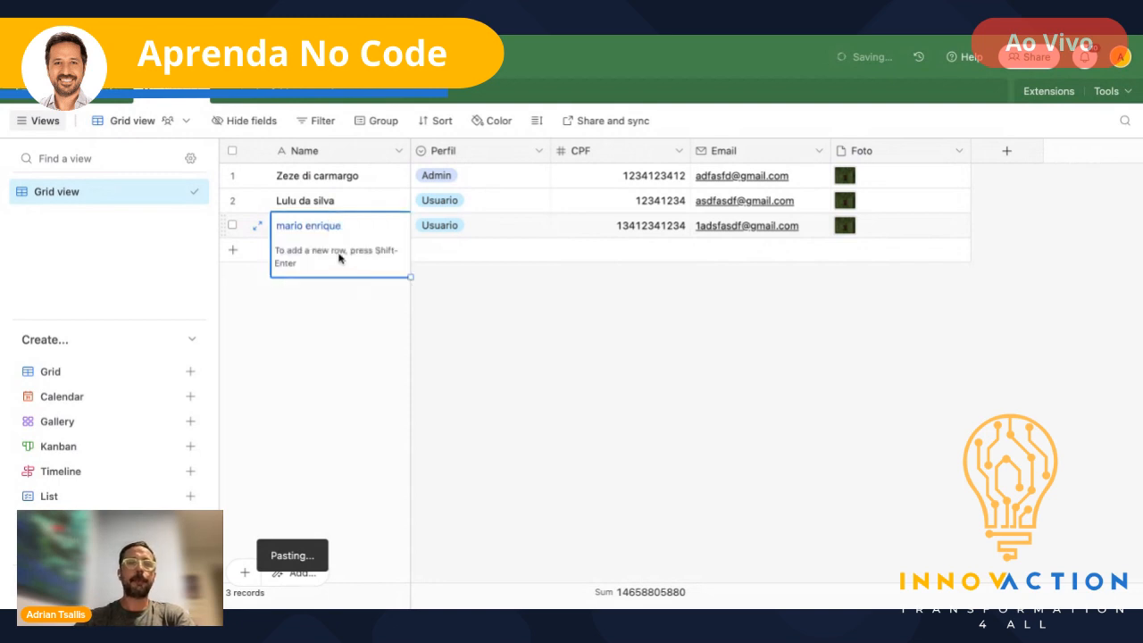
double_click(307, 232)
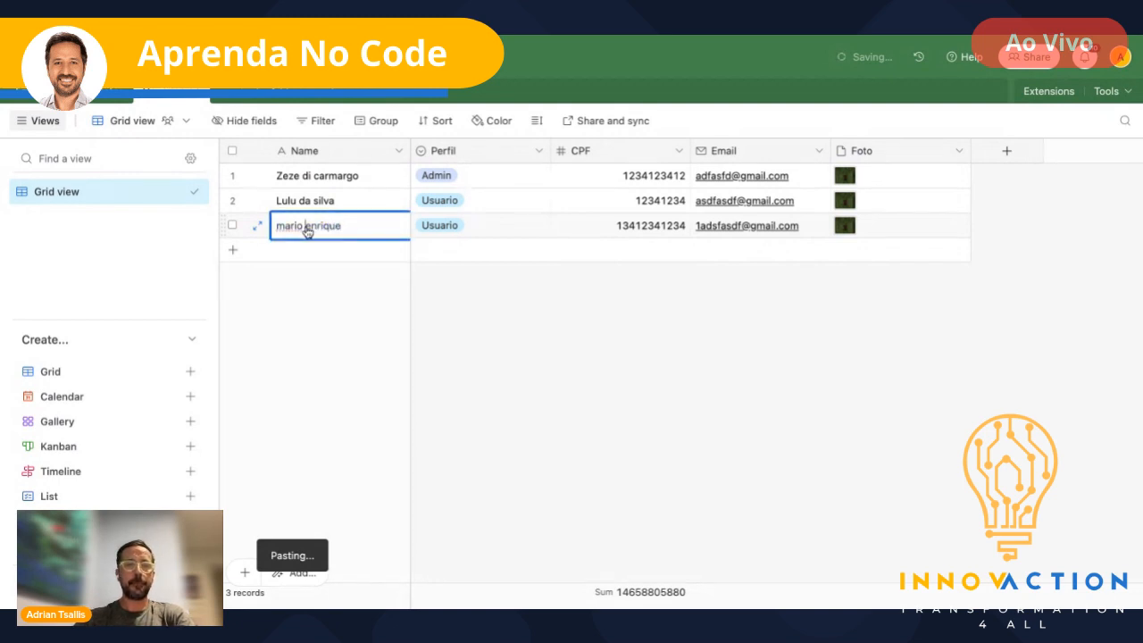
type("H")
left_click(423, 327)
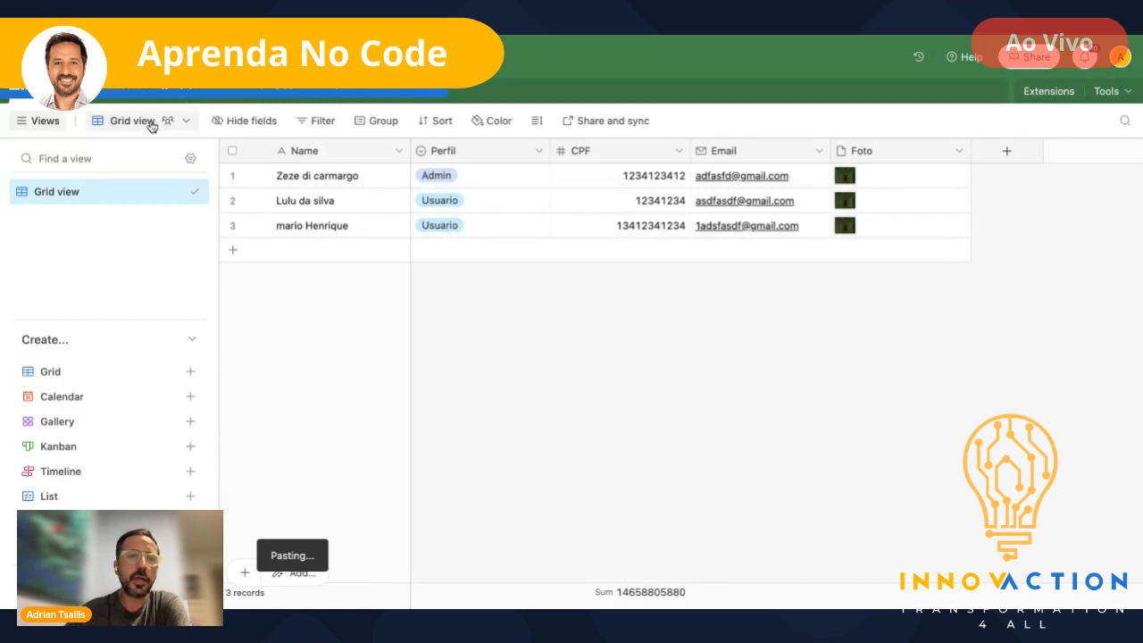
- Open the Empresas table
left_click(120, 95)
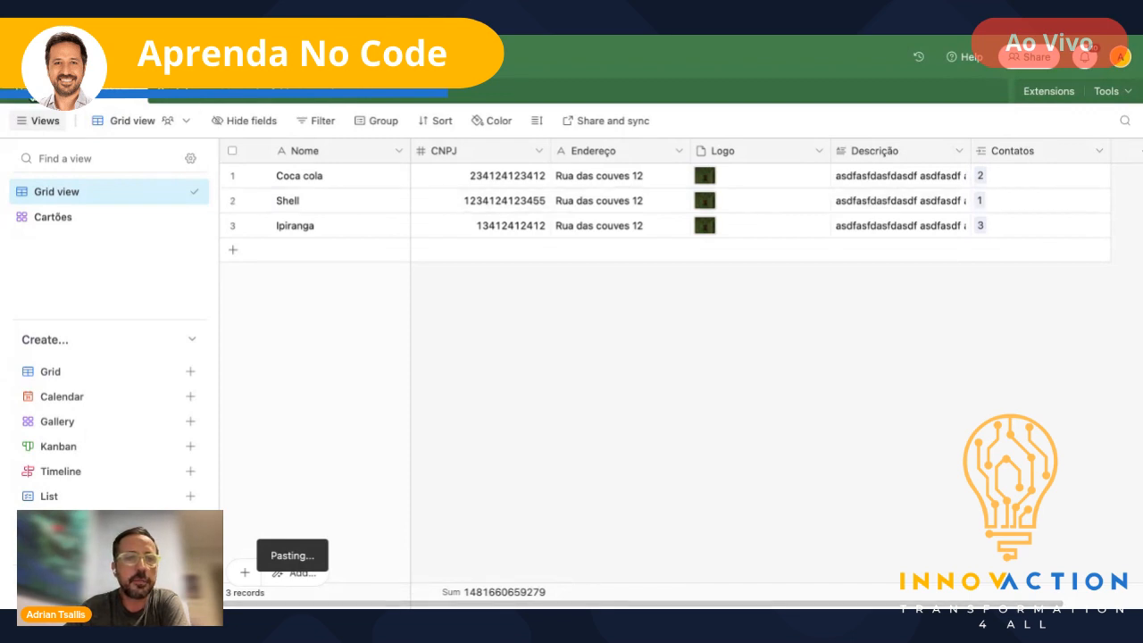
- In Empresas, add a Created by field named 'Quem foi o usuário que criou'
left_click(32, 95)
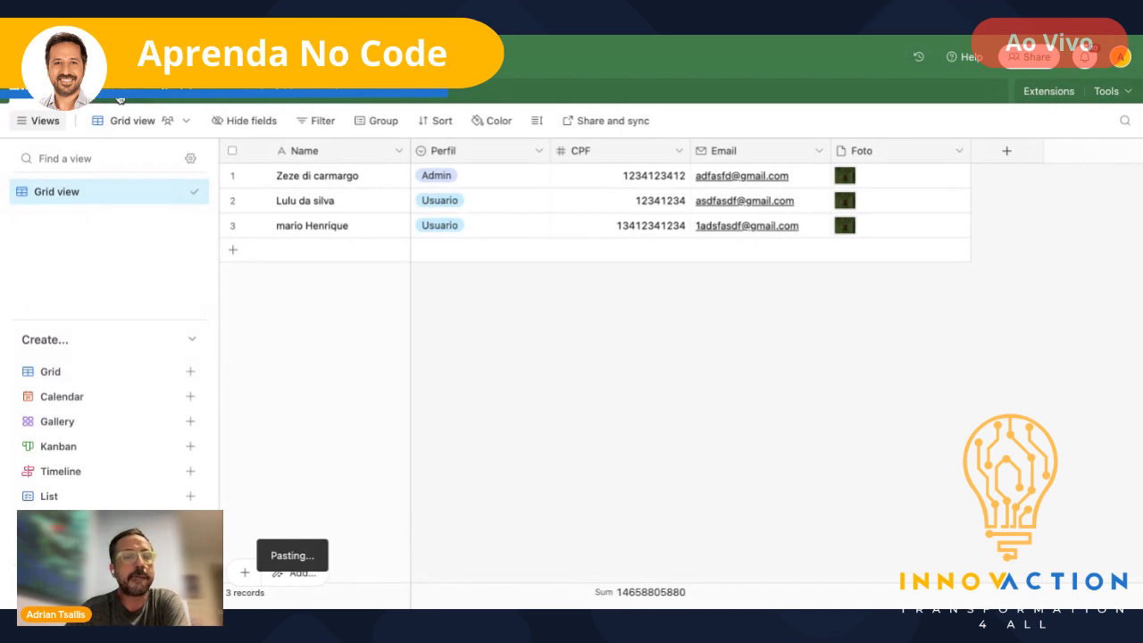
left_click(105, 94)
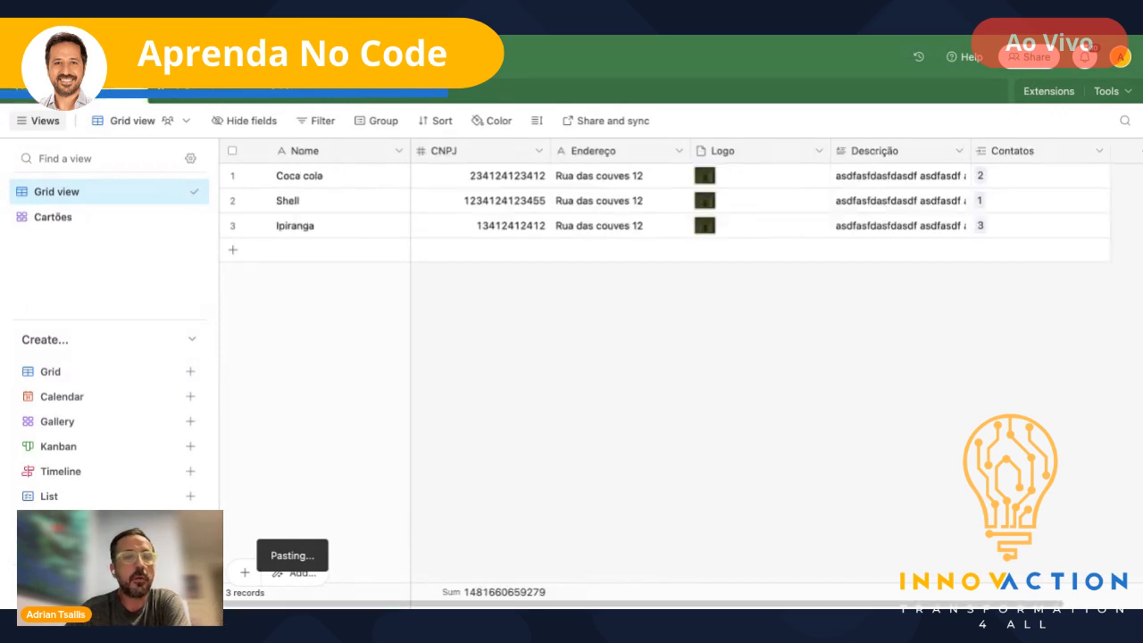
scroll(1026, 248, "right", 2)
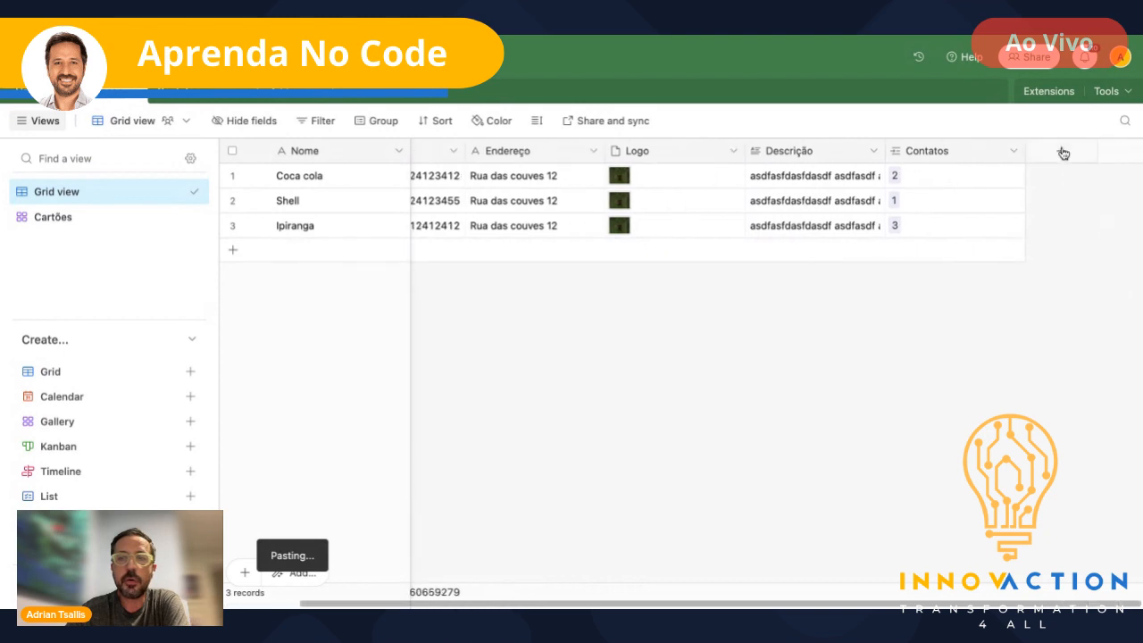
left_click(1061, 151)
type("Qu")
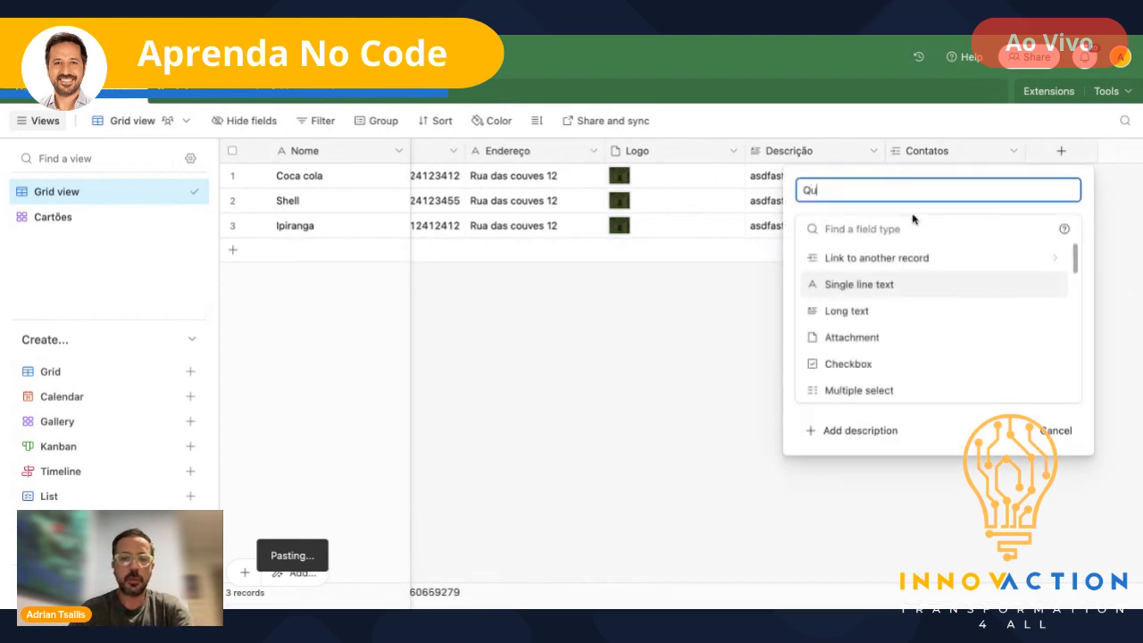
type("em foi o usu")
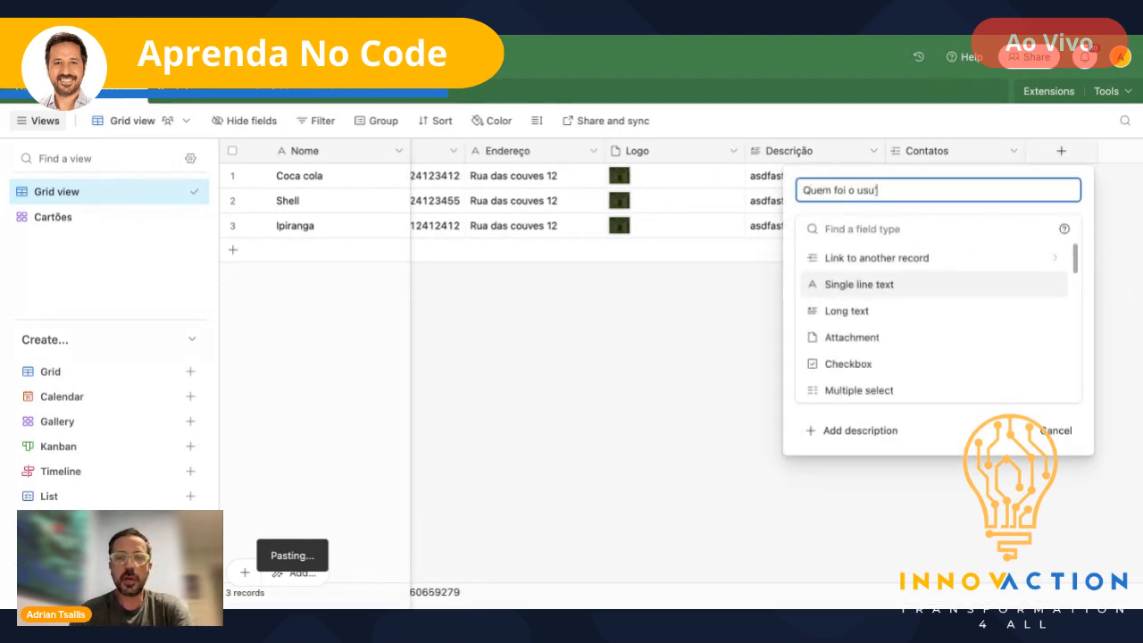
type("ário que cri")
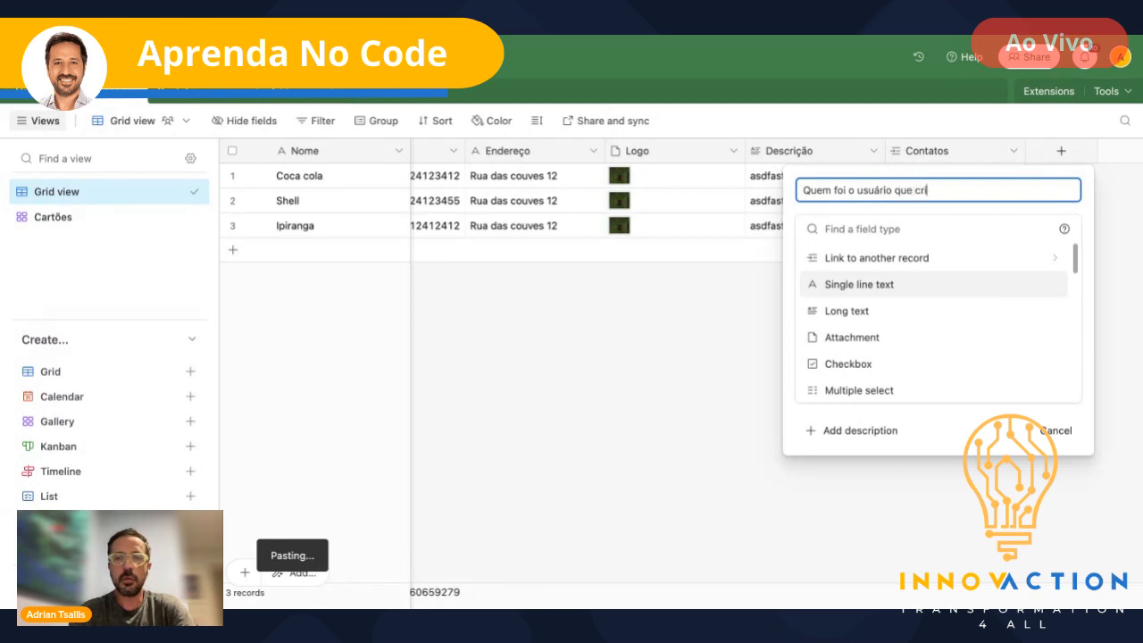
type("ou")
scroll(906, 321, "down", 5)
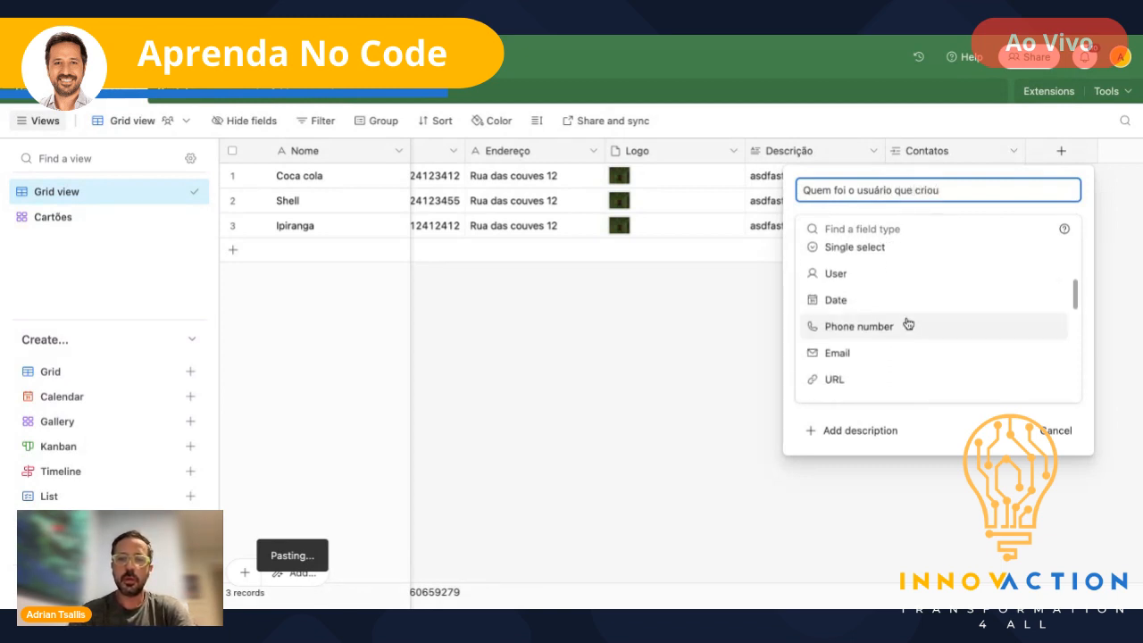
scroll(907, 324, "down", 4)
scroll(938, 318, "down", 4)
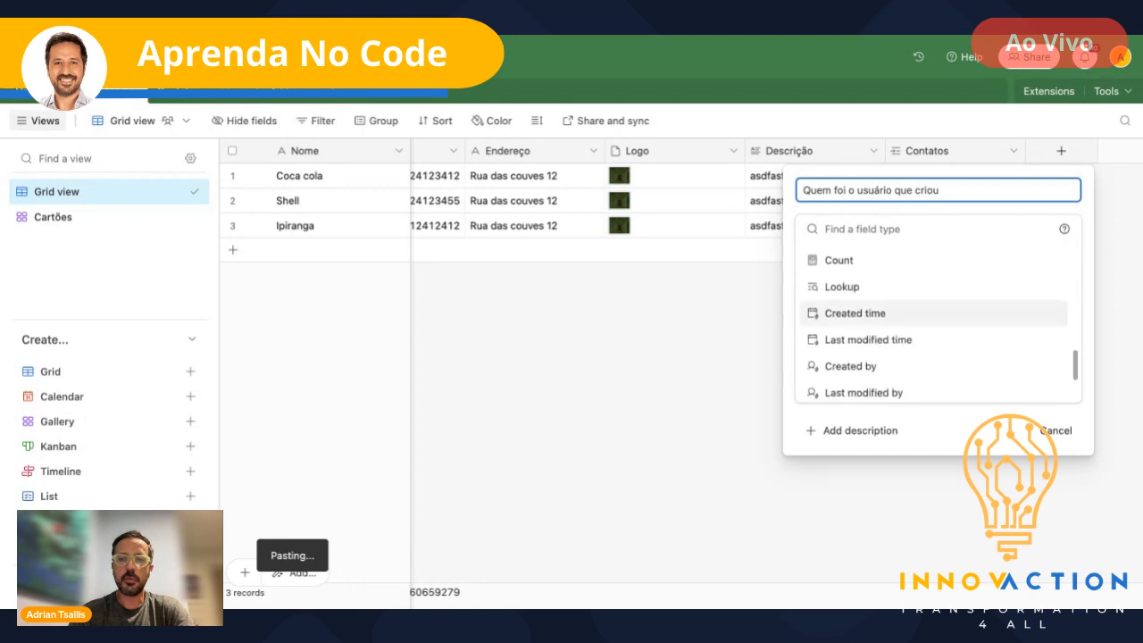
scroll(853, 304, "down", 1)
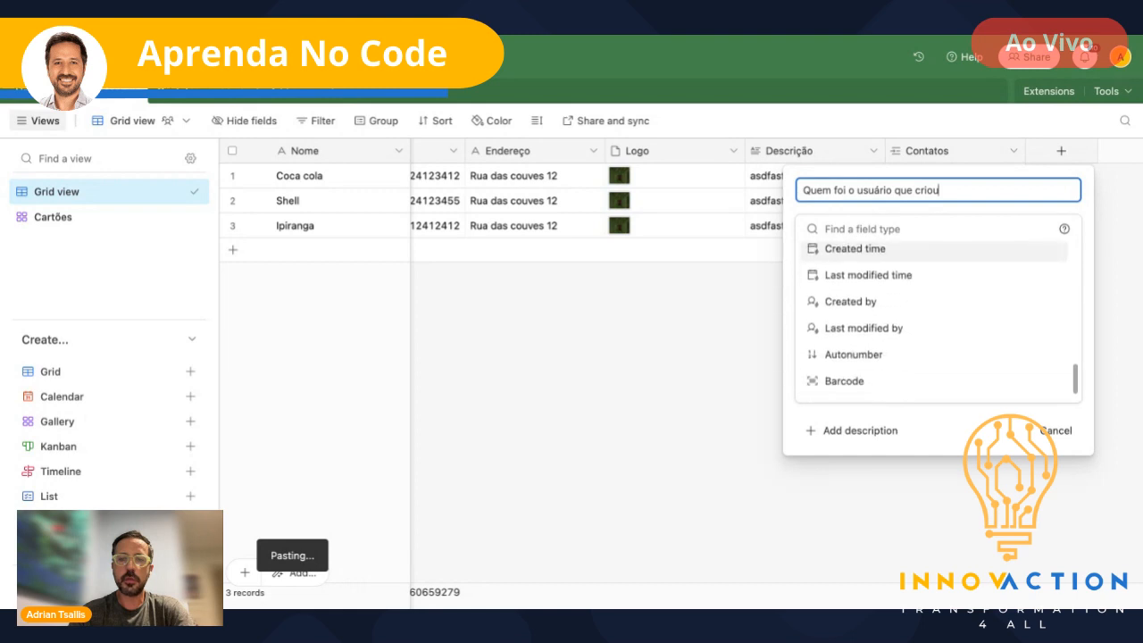
left_click(853, 304)
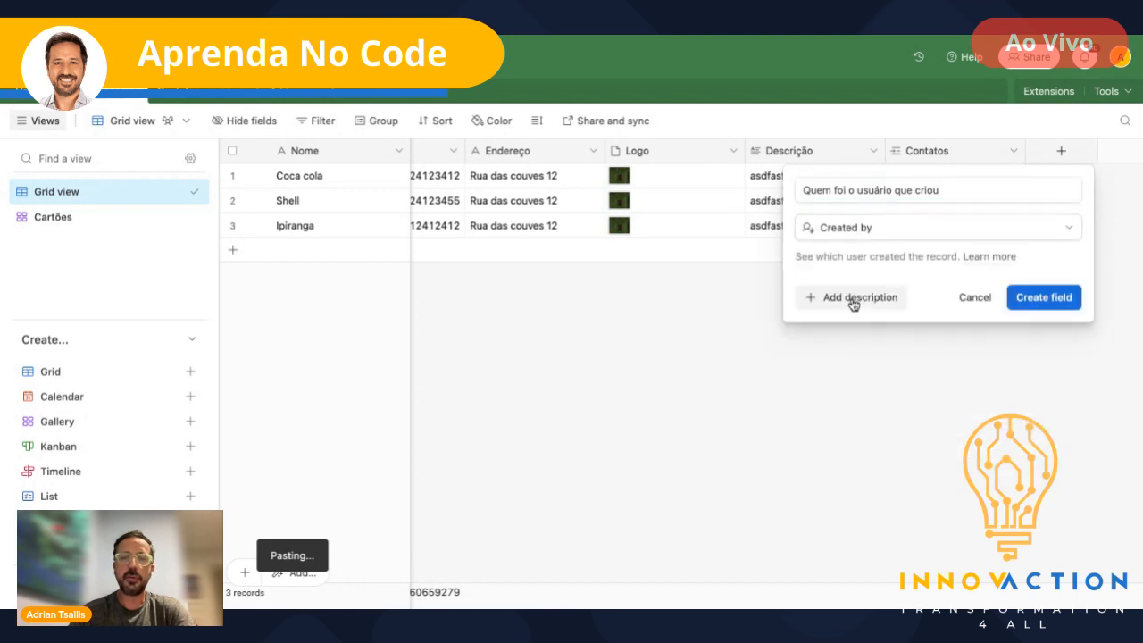
left_click(1029, 300)
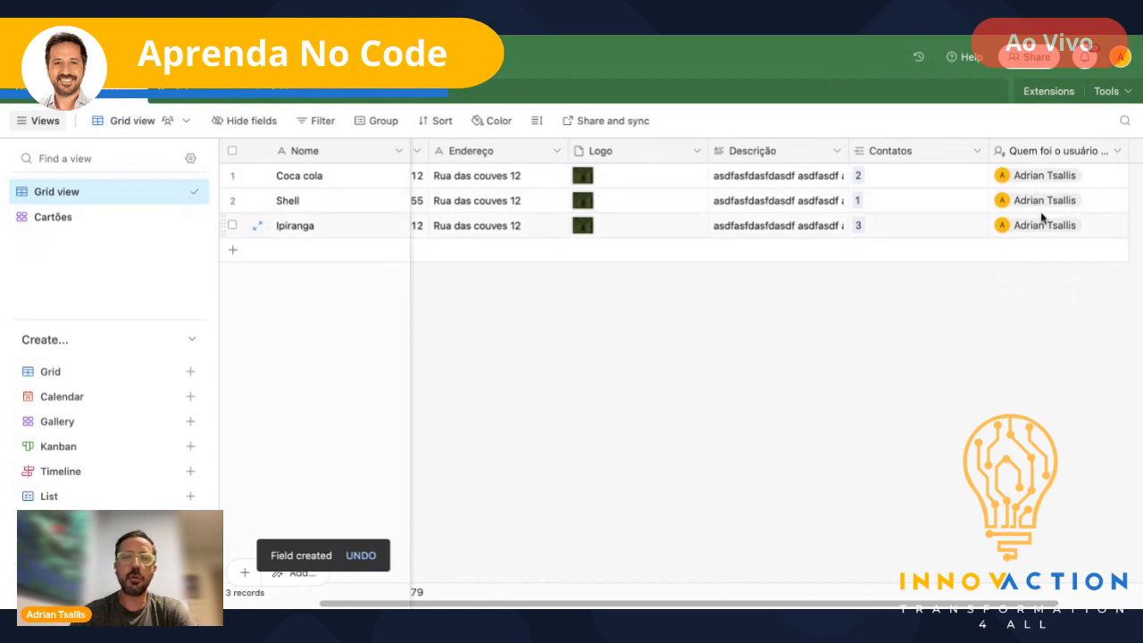
scroll(982, 224, "right", 3)
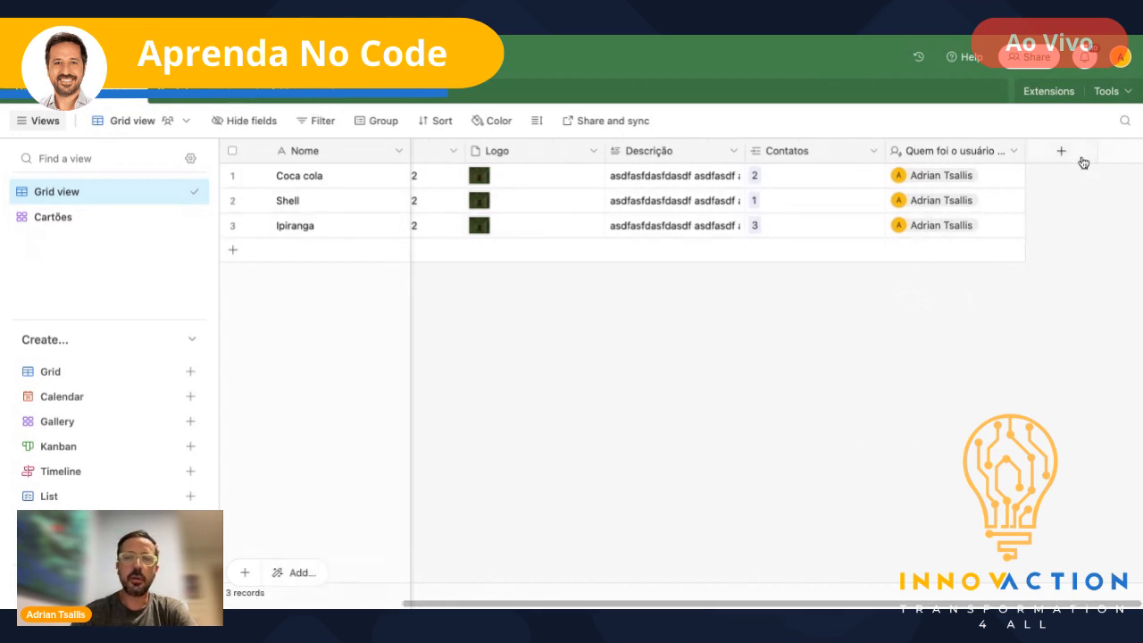
- Add a Created time field 'Quando foi criado' using European date format without time
left_click(1063, 153)
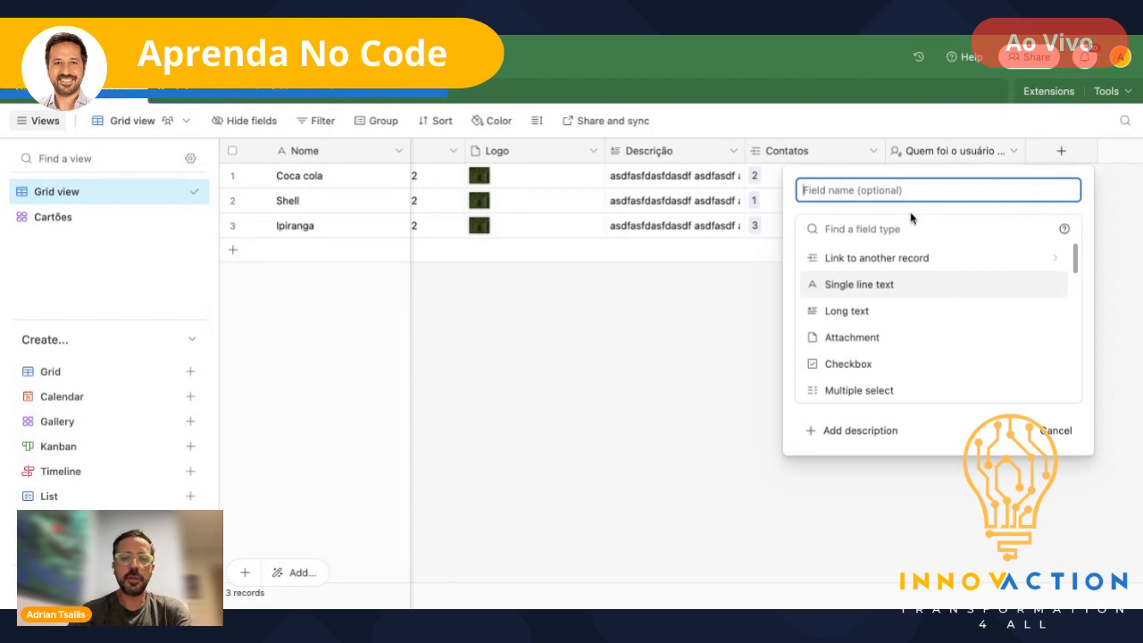
type("Quando foi ")
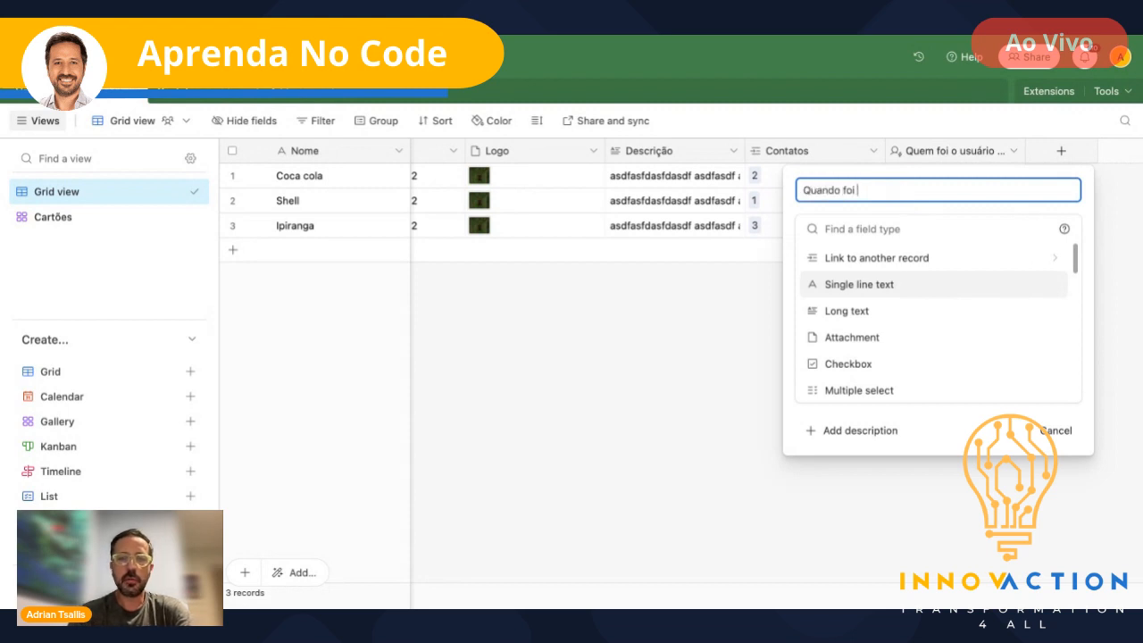
type("criado")
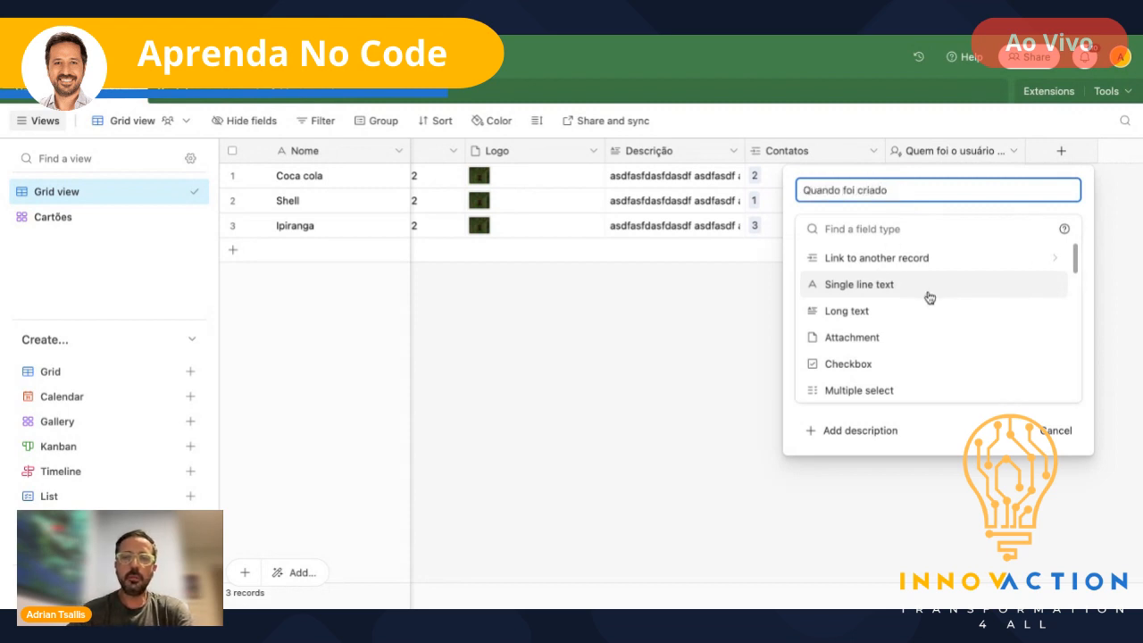
scroll(928, 298, "down", 5)
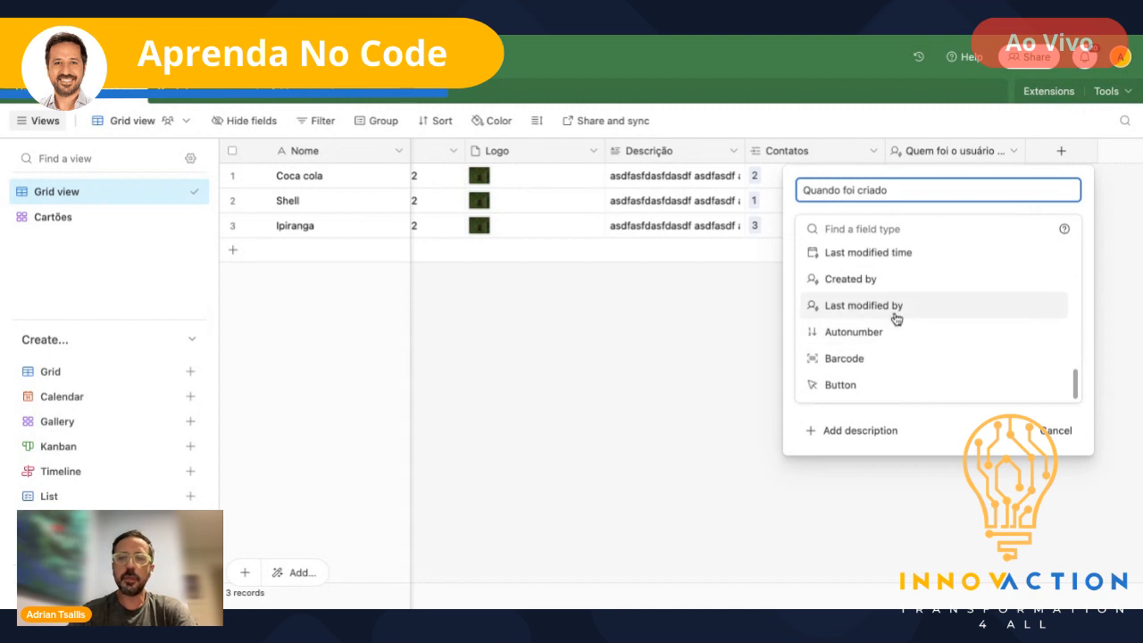
scroll(911, 340, "up", 2)
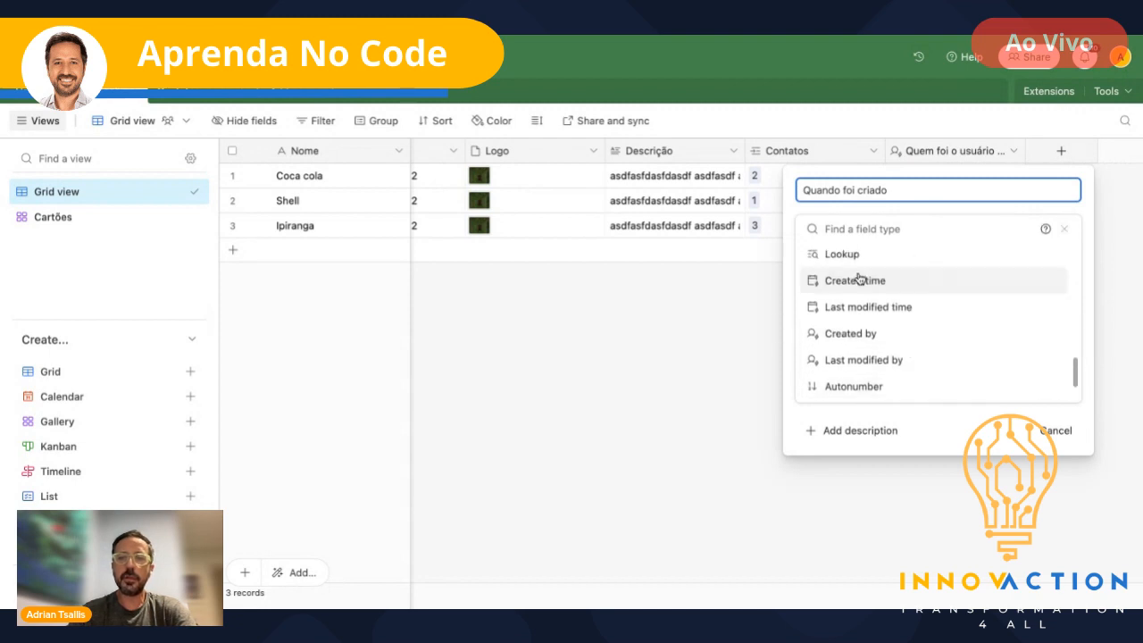
left_click(863, 280)
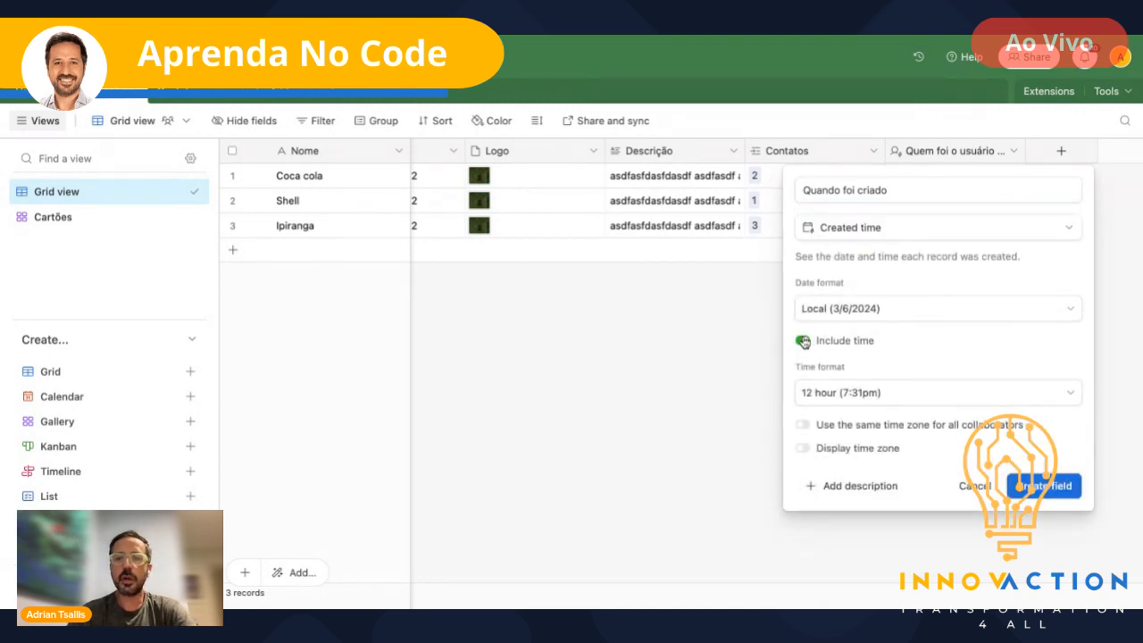
left_click(1045, 312)
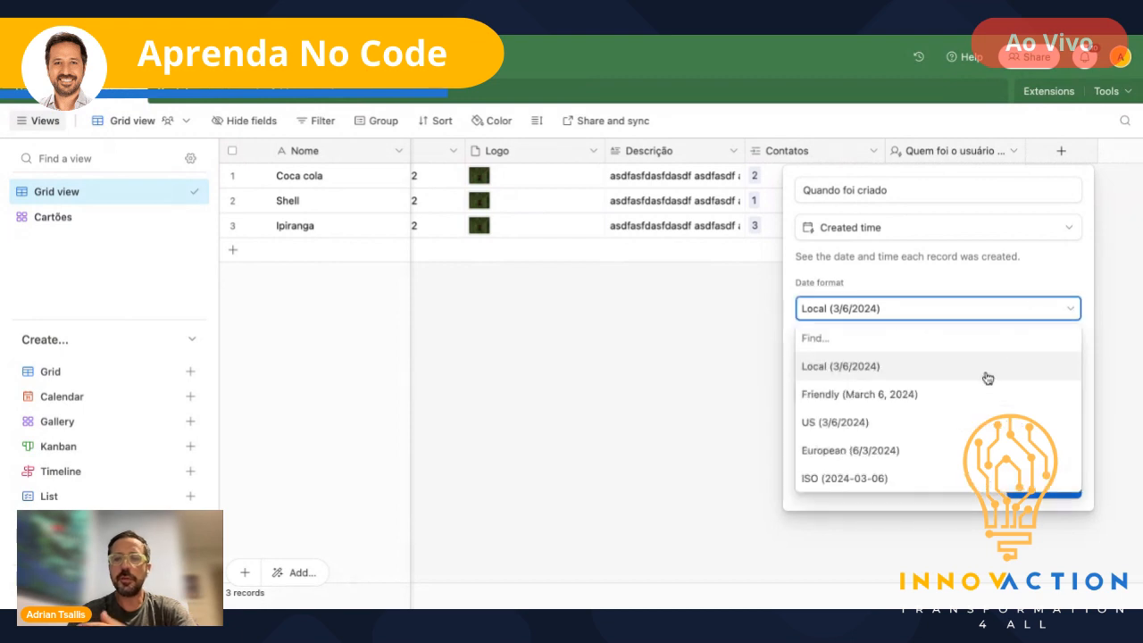
left_click(880, 452)
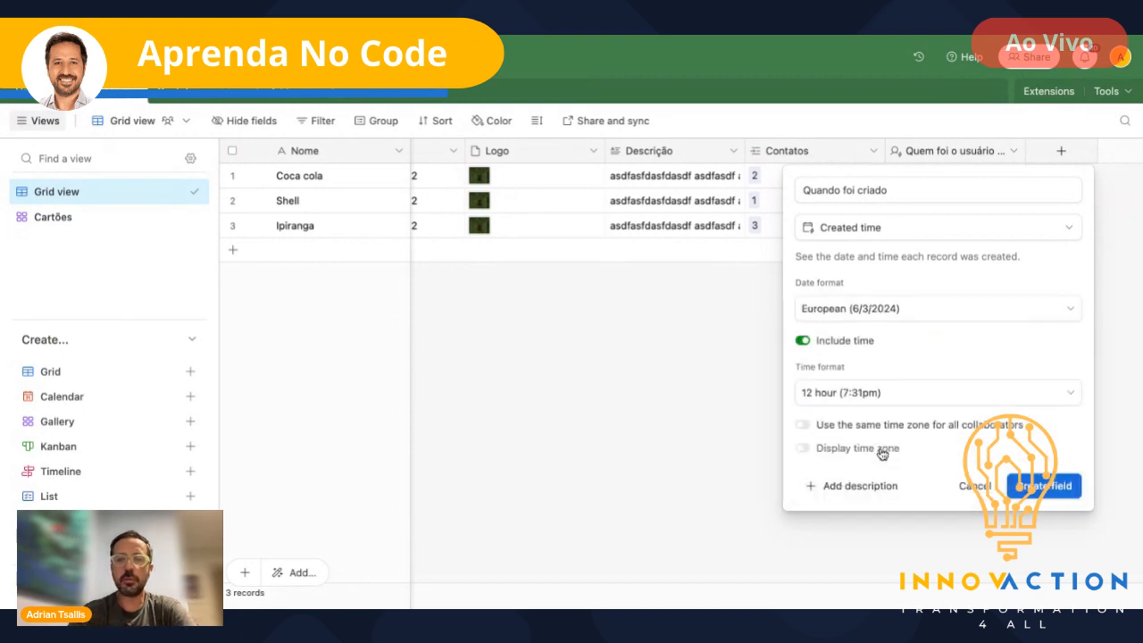
left_click(802, 340)
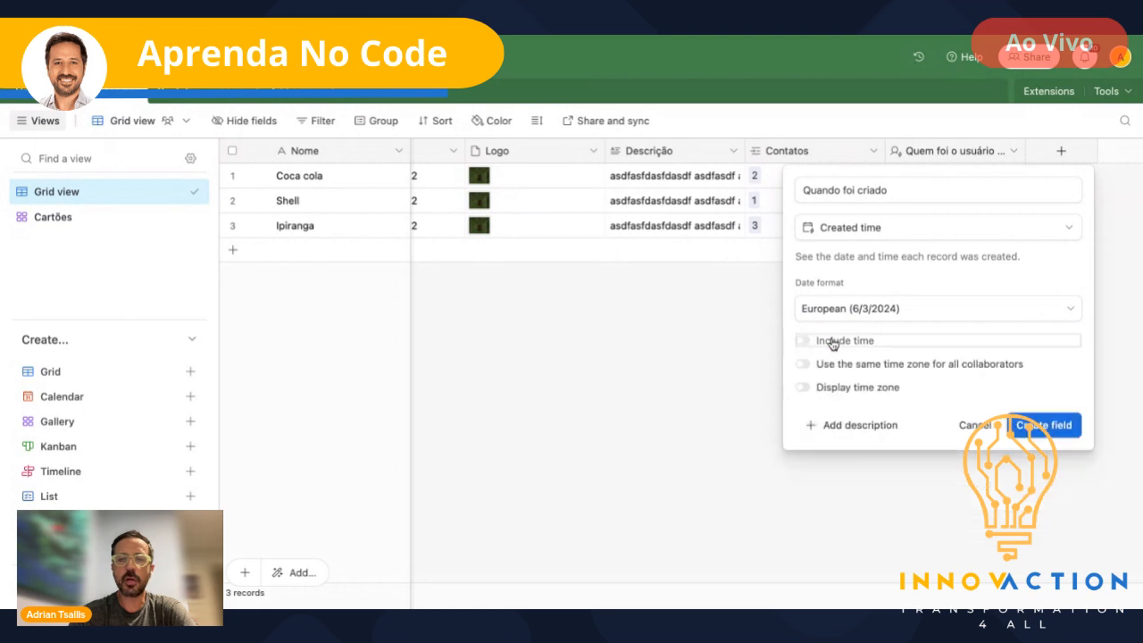
left_click(1052, 434)
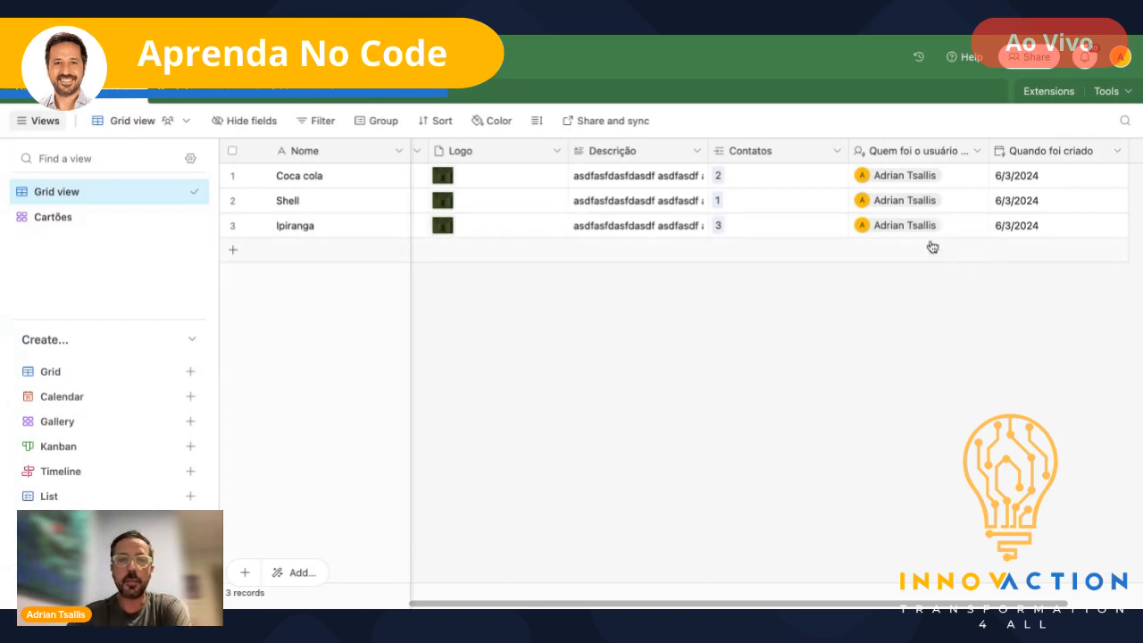
left_click(28, 100)
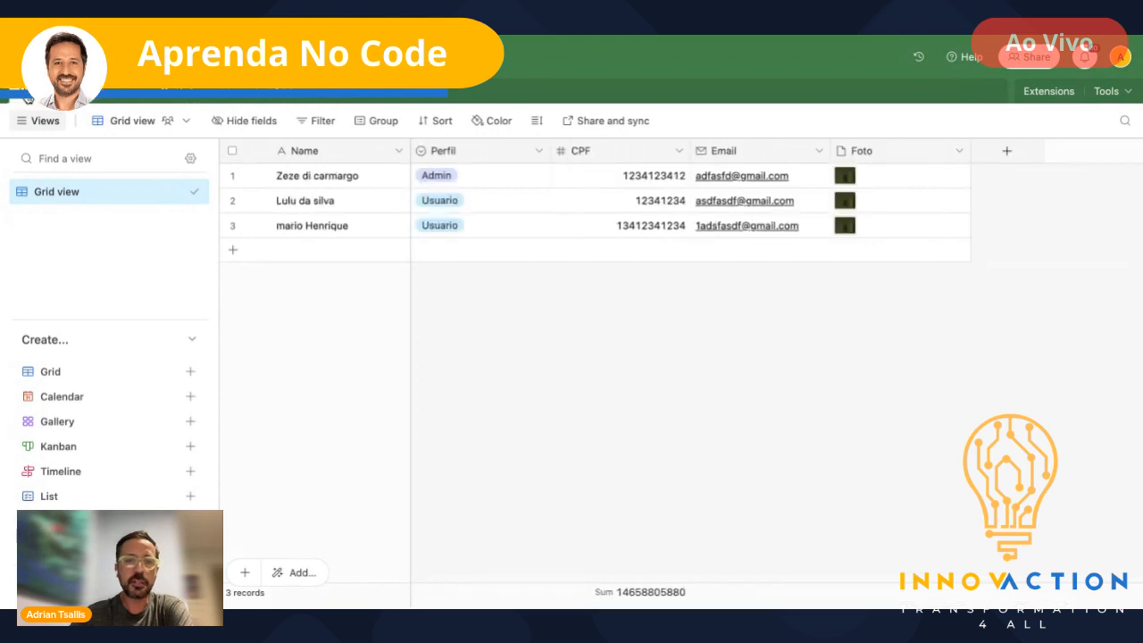
left_click(112, 101)
left_click(179, 102)
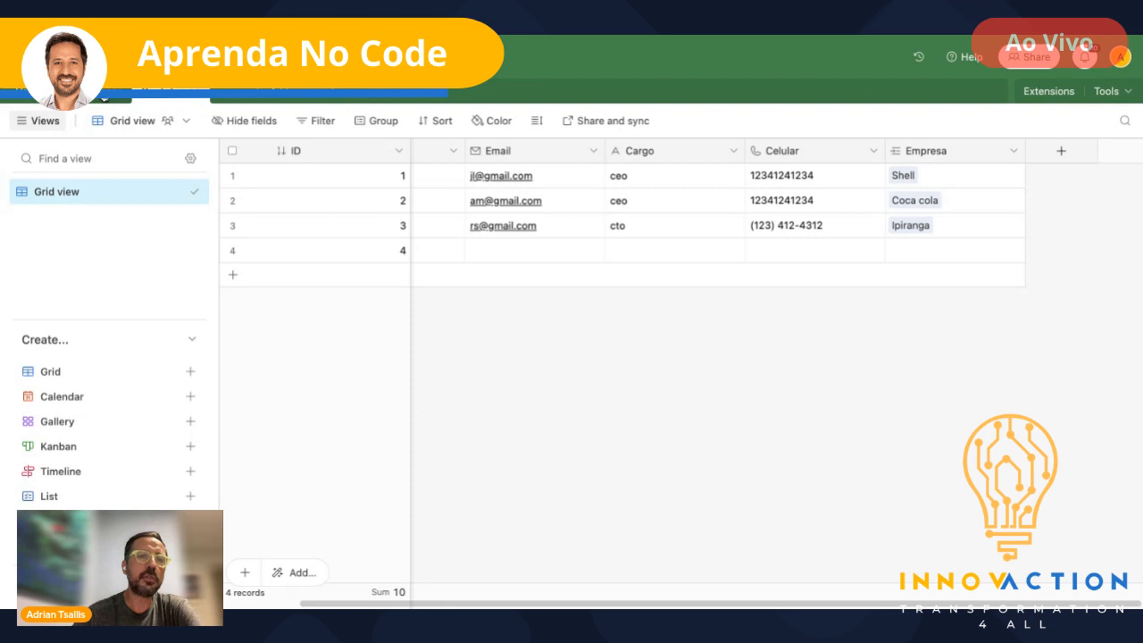
left_click(105, 97)
left_click(174, 100)
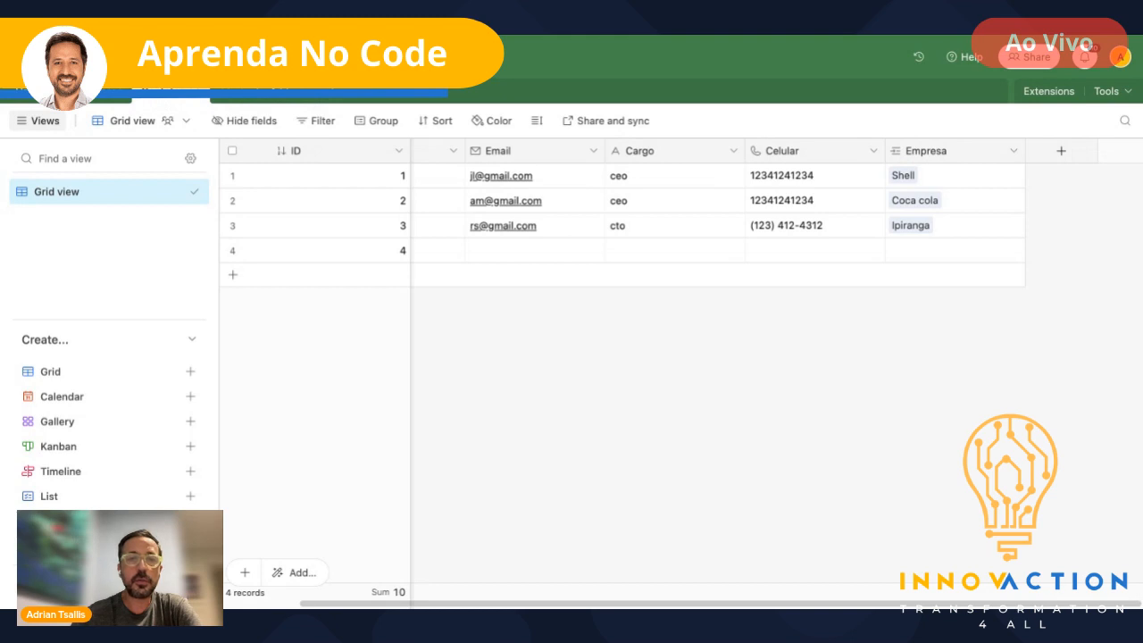
- Create a new blank table named 'Projeto'
left_click(262, 99)
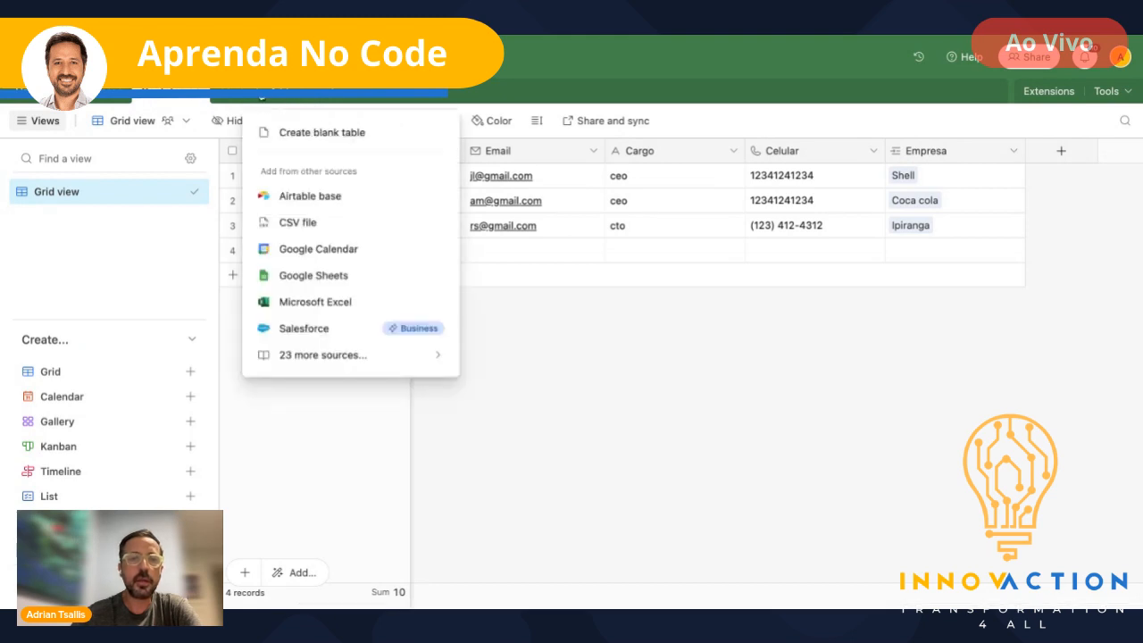
left_click(346, 134)
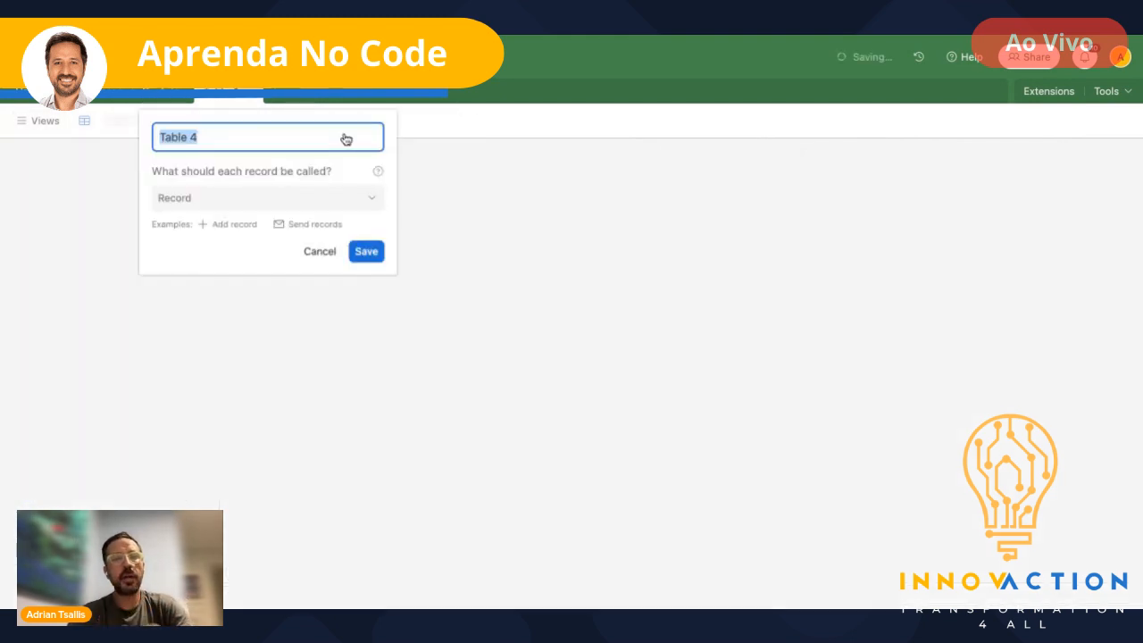
type("Projetos")
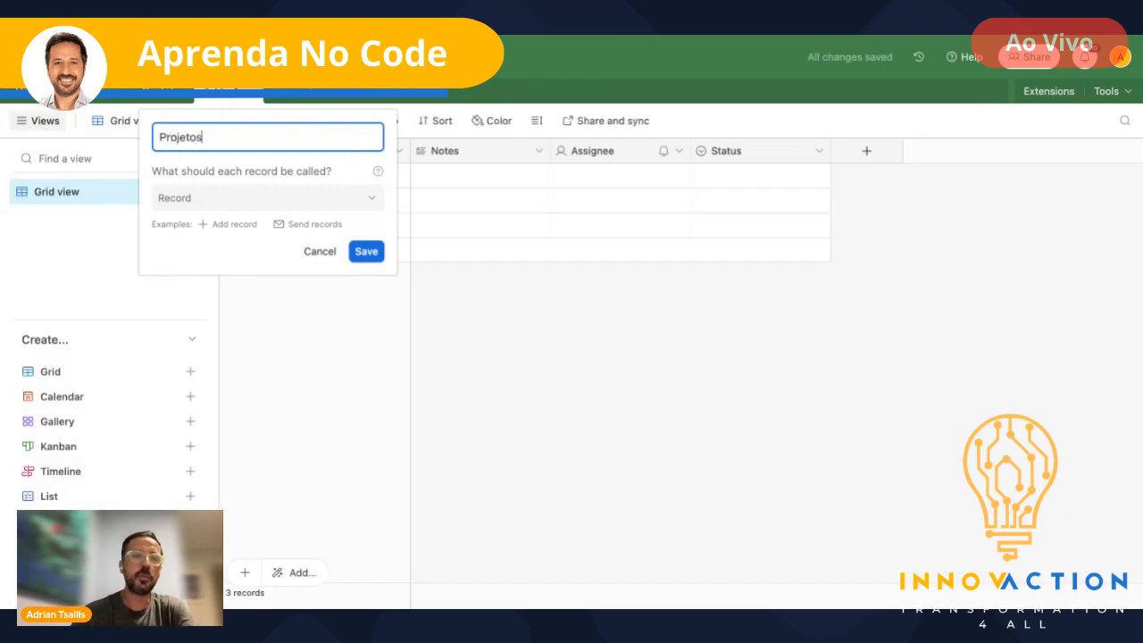
left_click(367, 251)
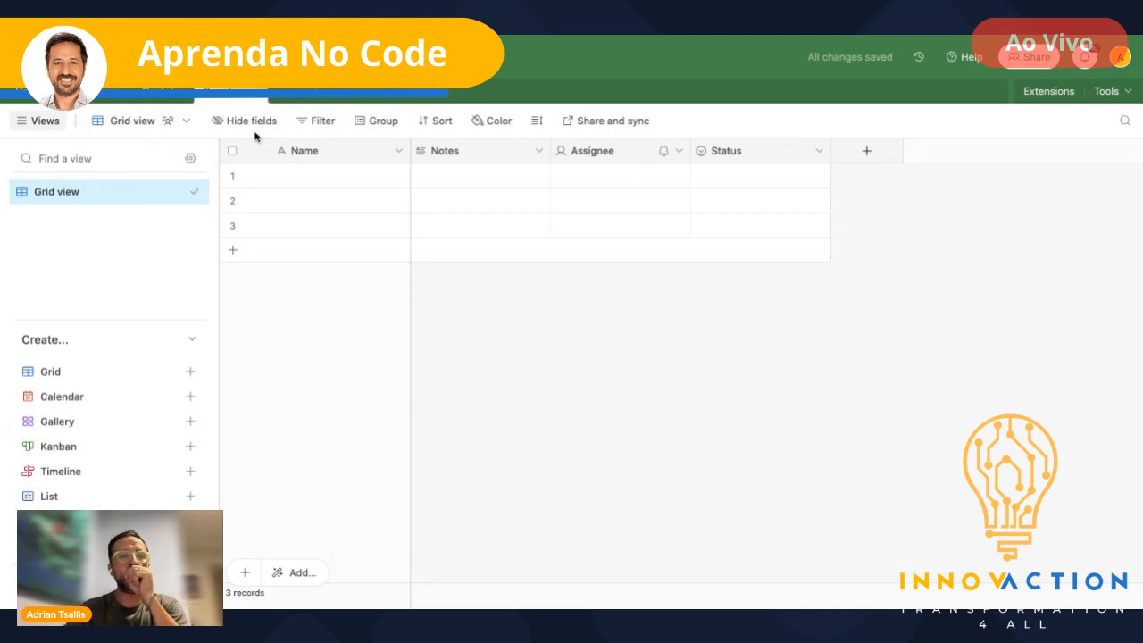
- Switch over to the Usuarios table with its Perfil and CPF fields
left_click(163, 100)
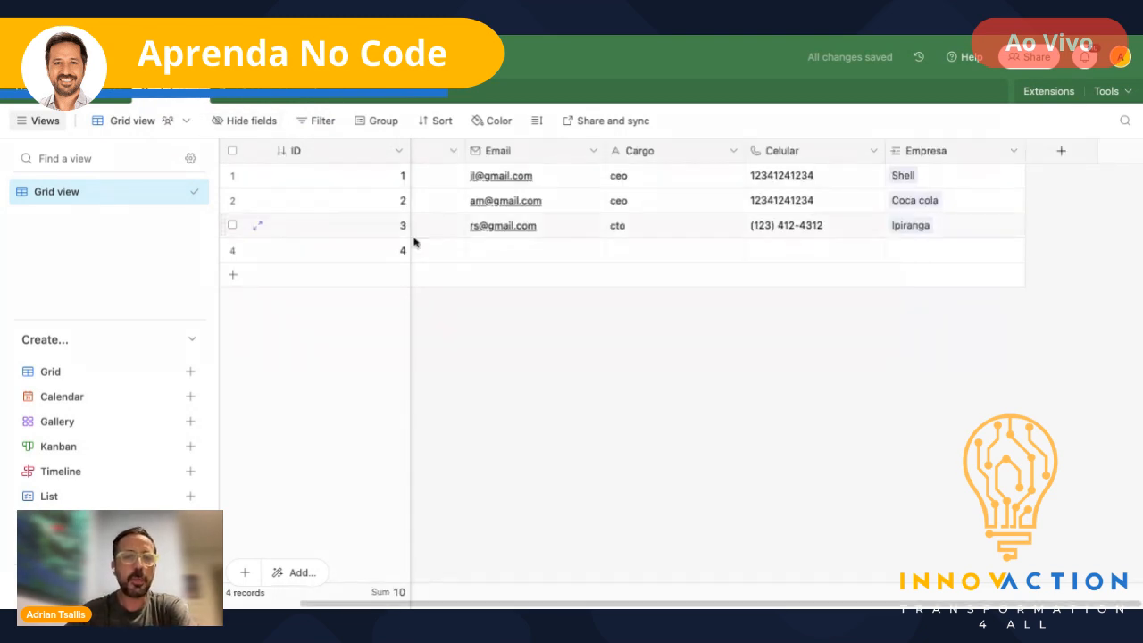
scroll(579, 201, "left", 2)
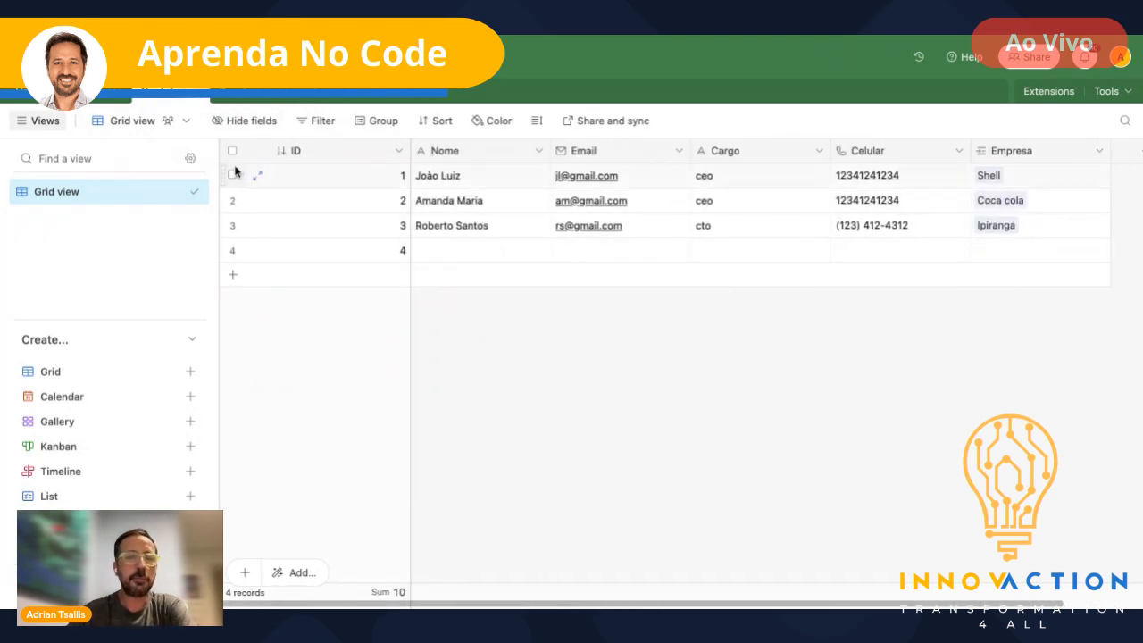
left_click(46, 93)
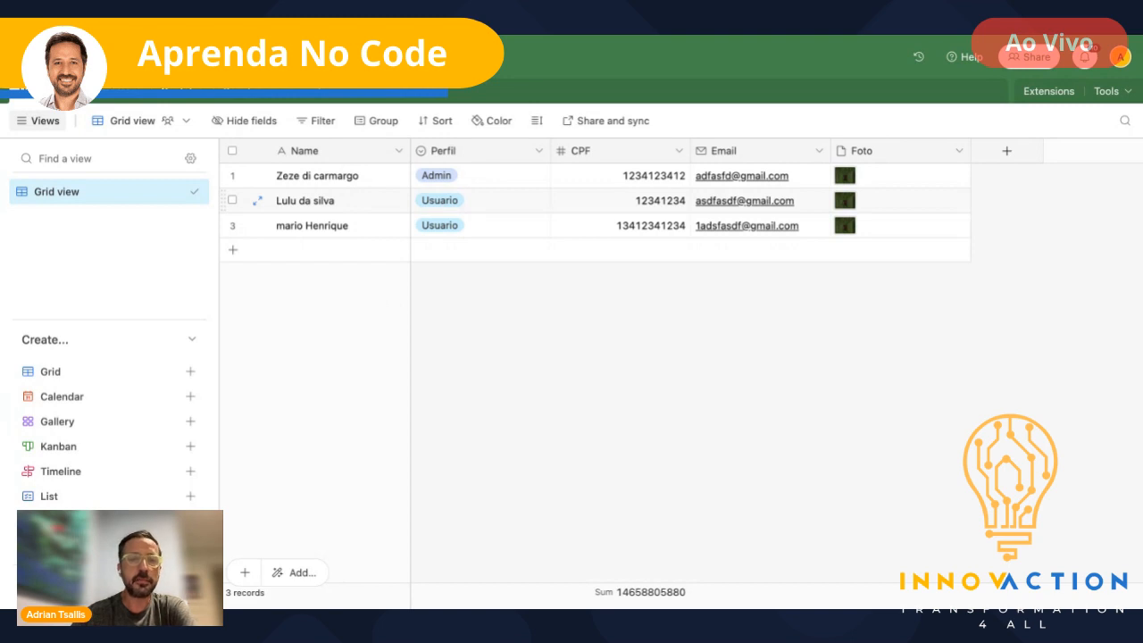
- Insert a single line text field named Nome to the left of Perfil
left_click(540, 151)
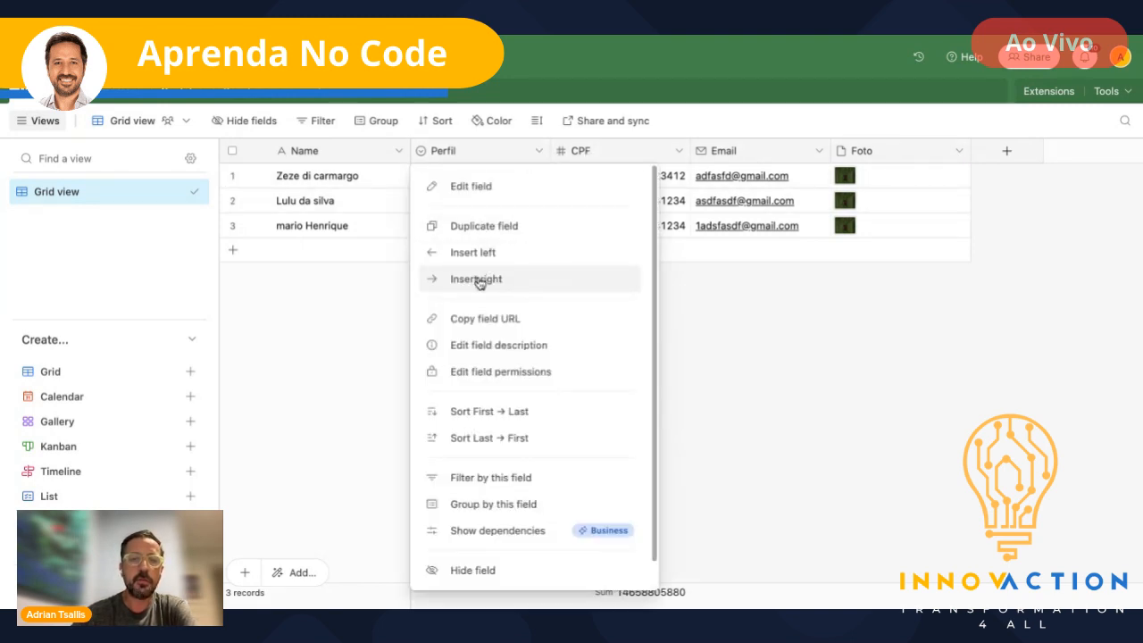
left_click(459, 253)
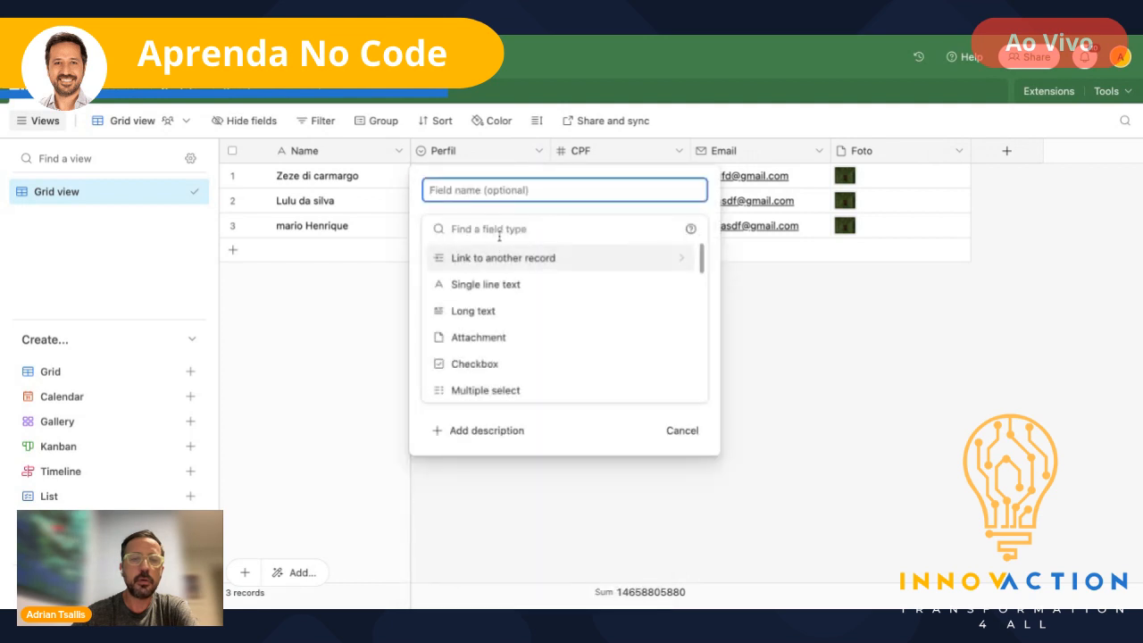
type("Nome")
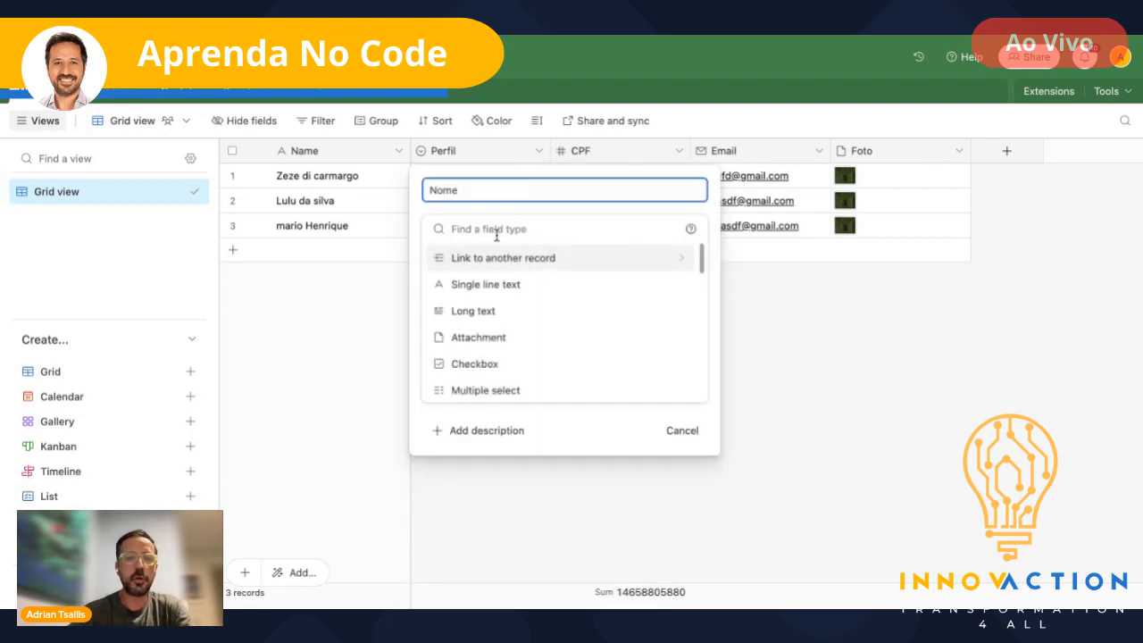
left_click(489, 286)
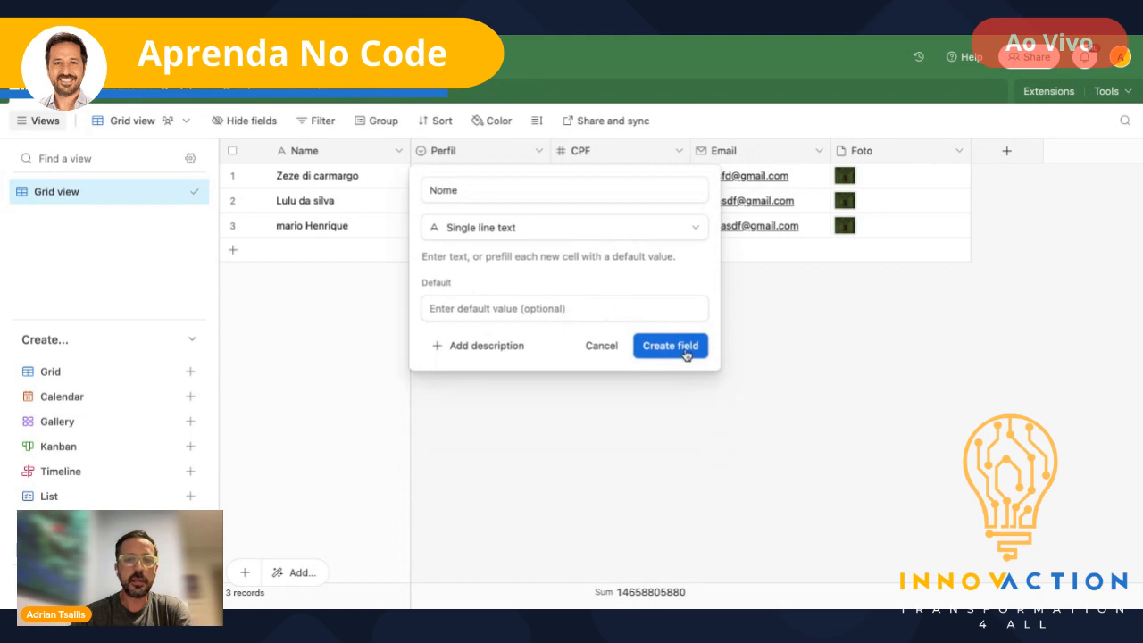
left_click(670, 346)
- Copy the three users' names from the Name column into Nome
left_click(309, 177)
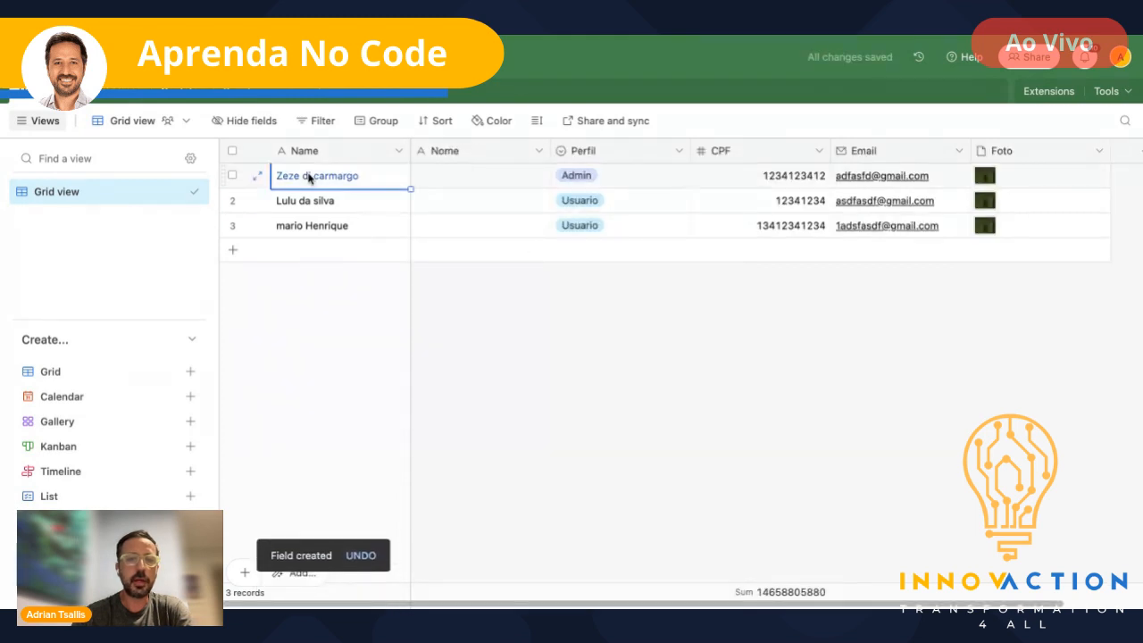
key("shift+Down")
key("shift+Down")
key("ctrl+c")
key("Right")
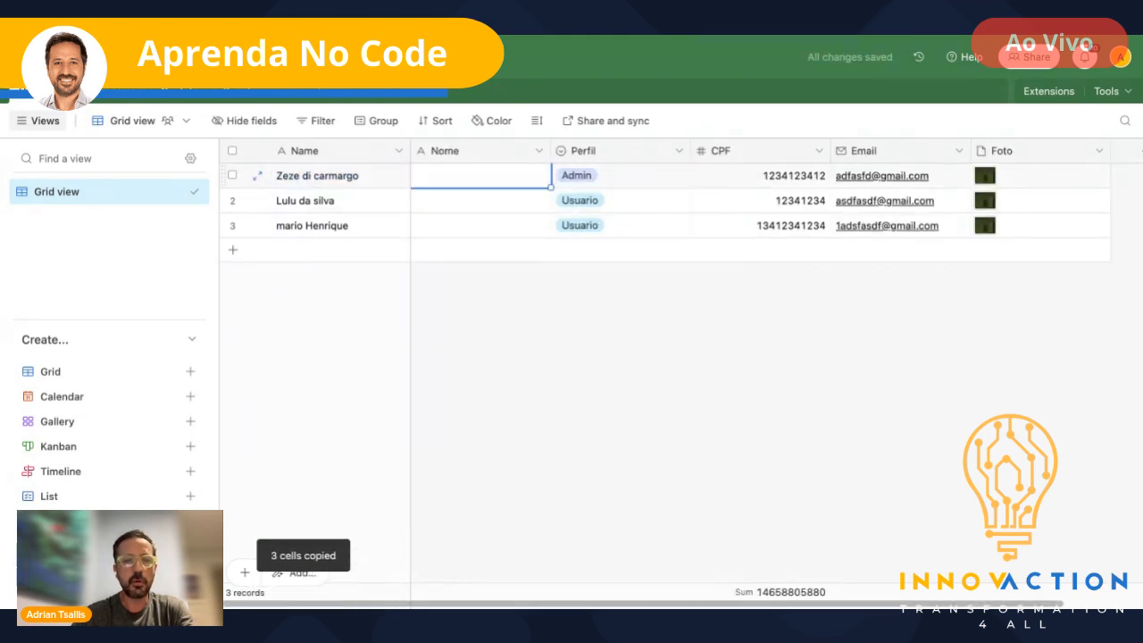
key("ctrl+v")
left_click(518, 330)
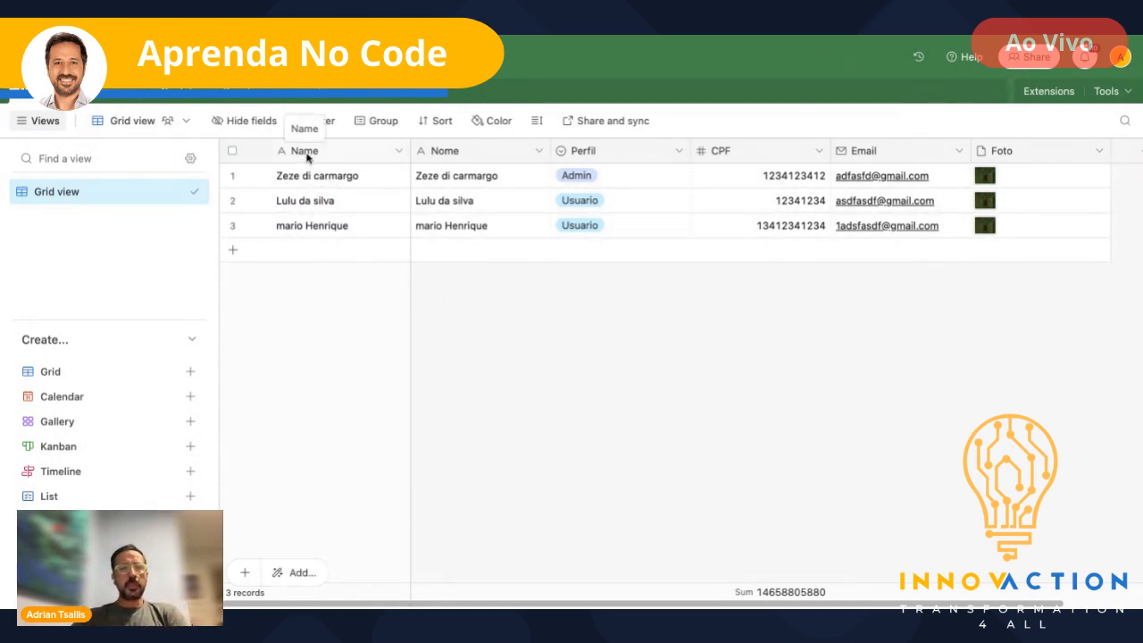
- Turn the Usuarios Name field into the formula CONCATENATE(Nome, " ", Perfil) and widen its column
double_click(304, 151)
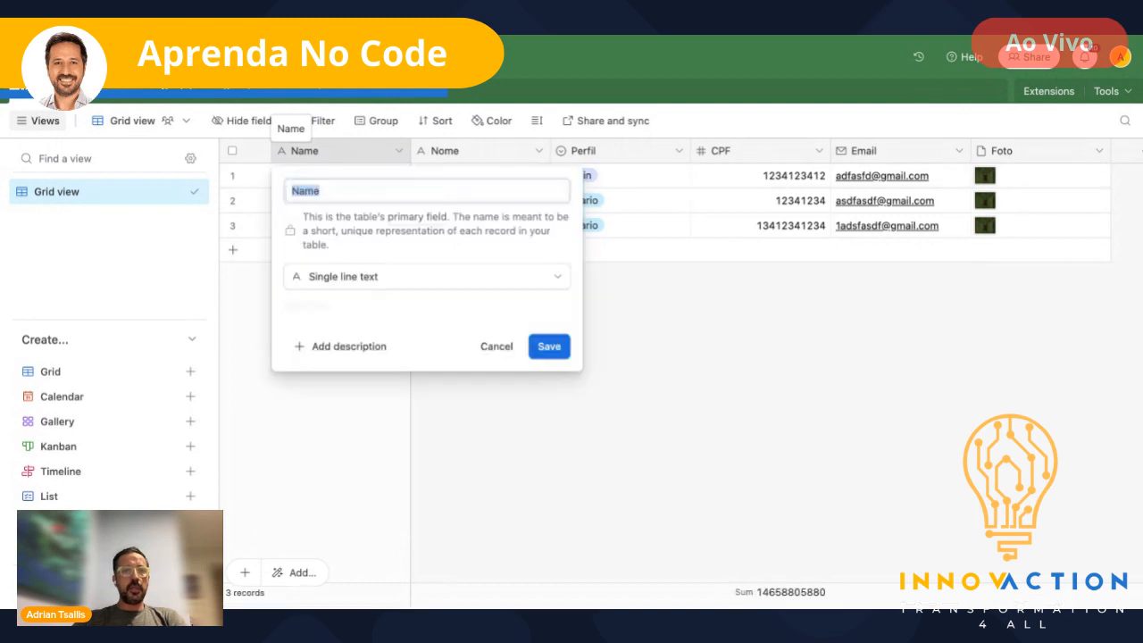
left_click(418, 280)
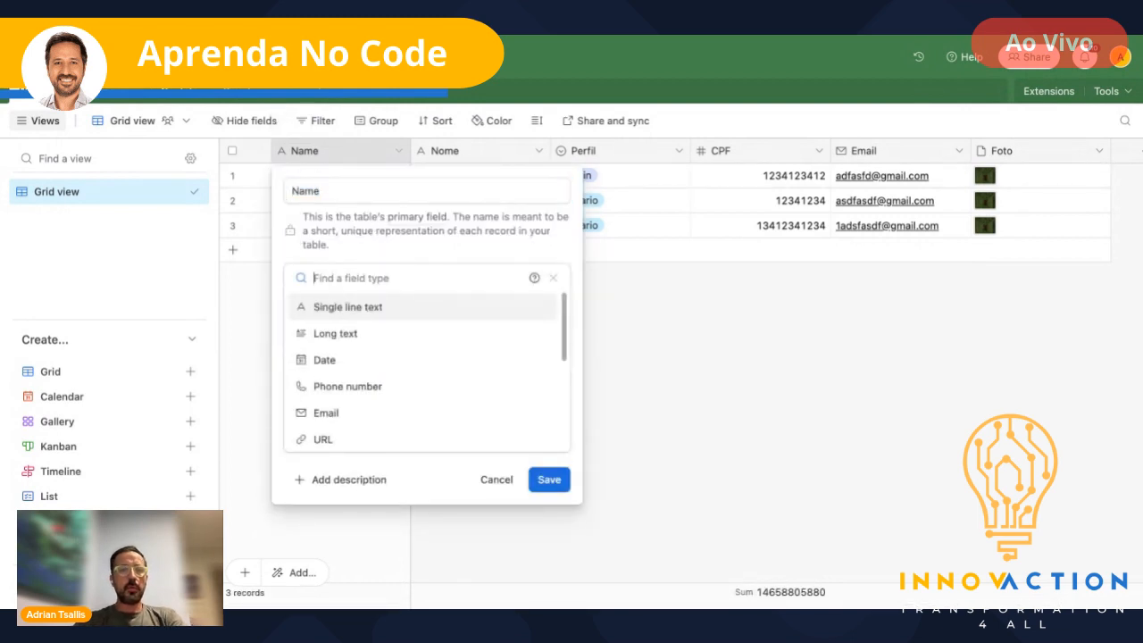
type("formu")
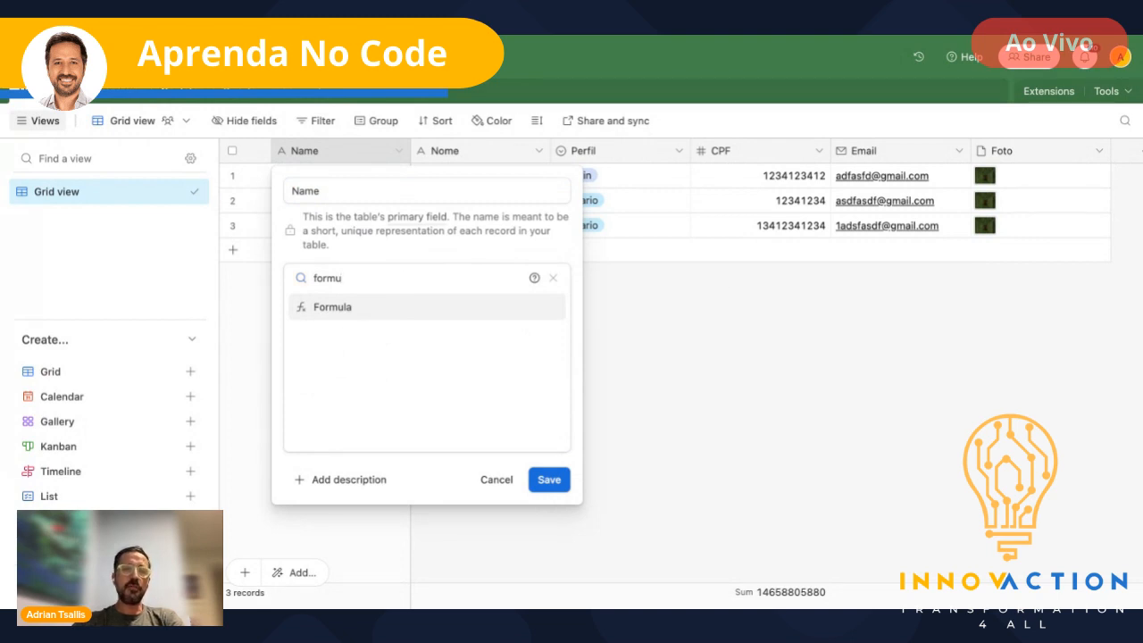
left_click(343, 317)
left_click(363, 347)
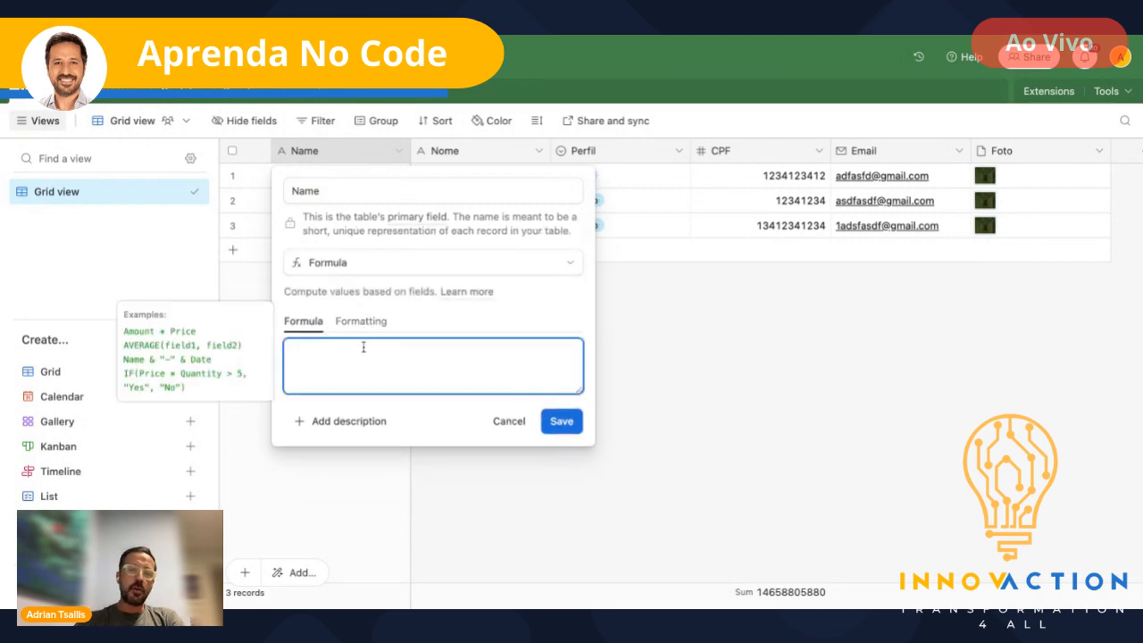
type("con")
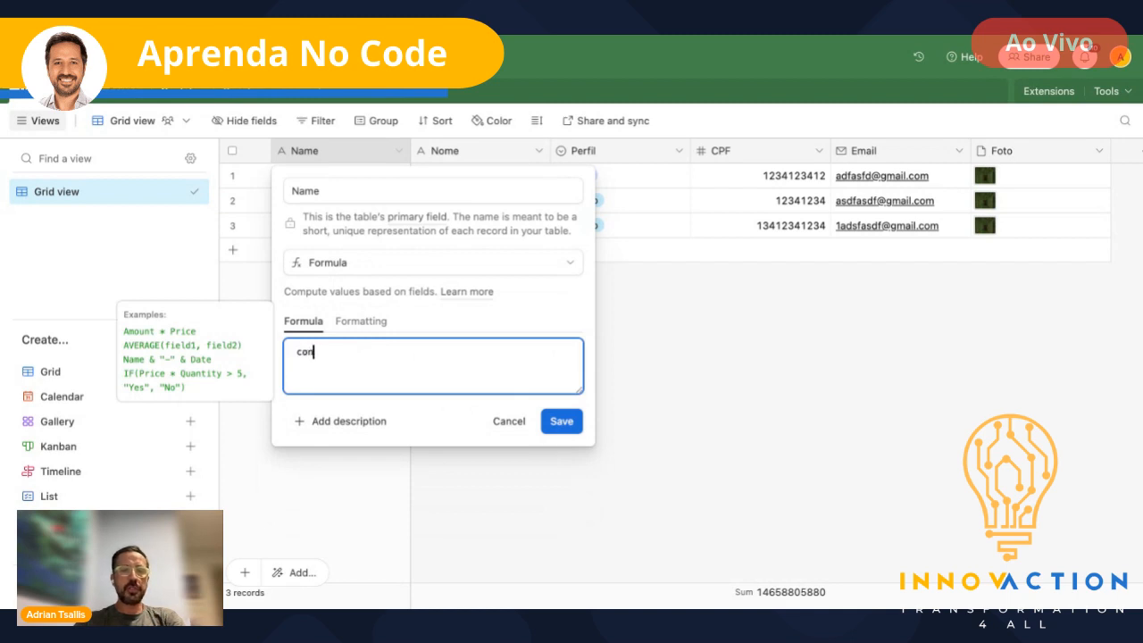
type("catenate")
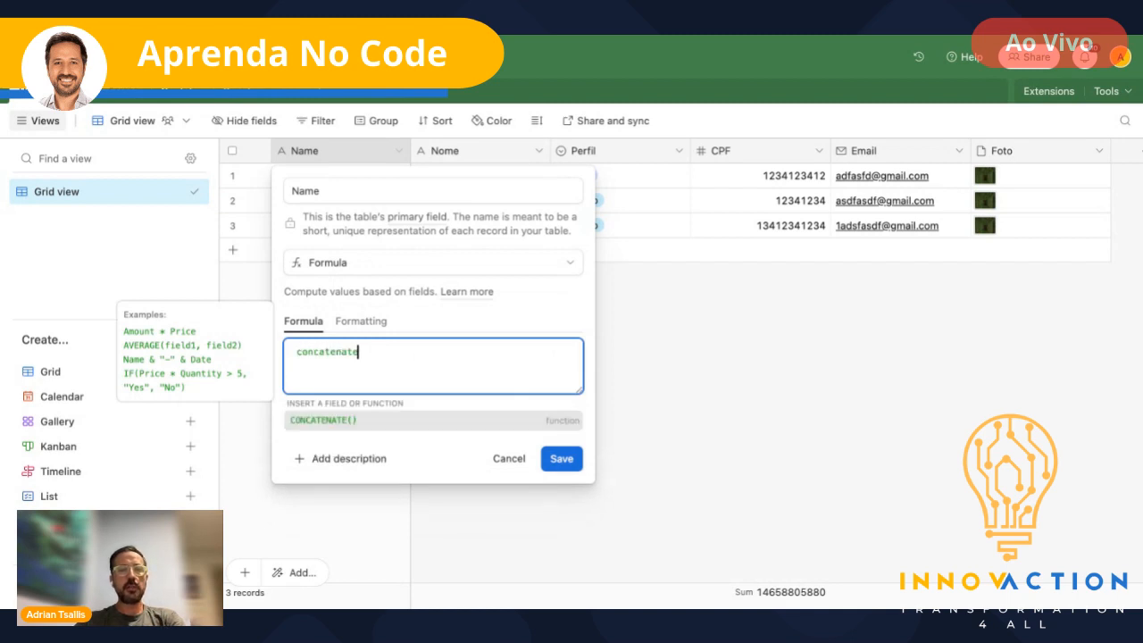
type("(")
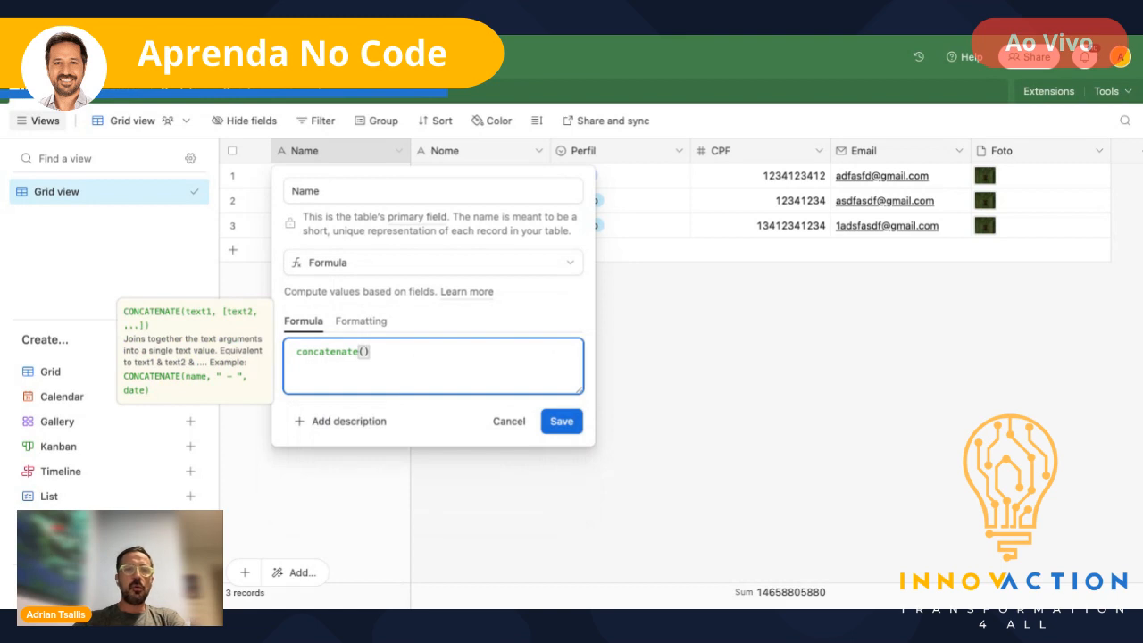
type("Nome")
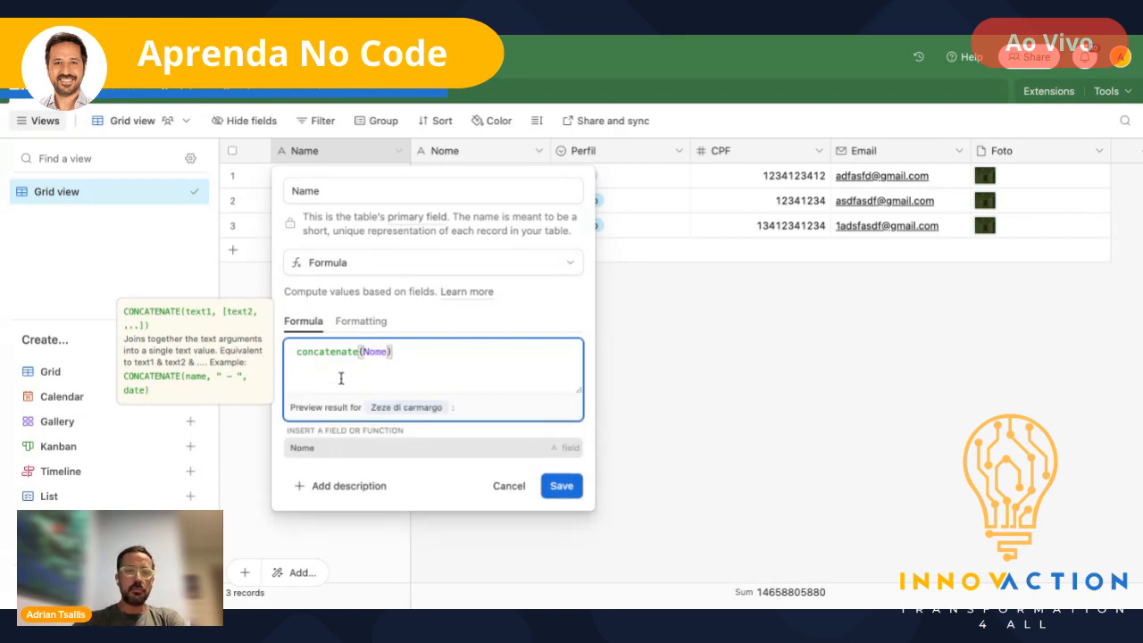
type(", ")
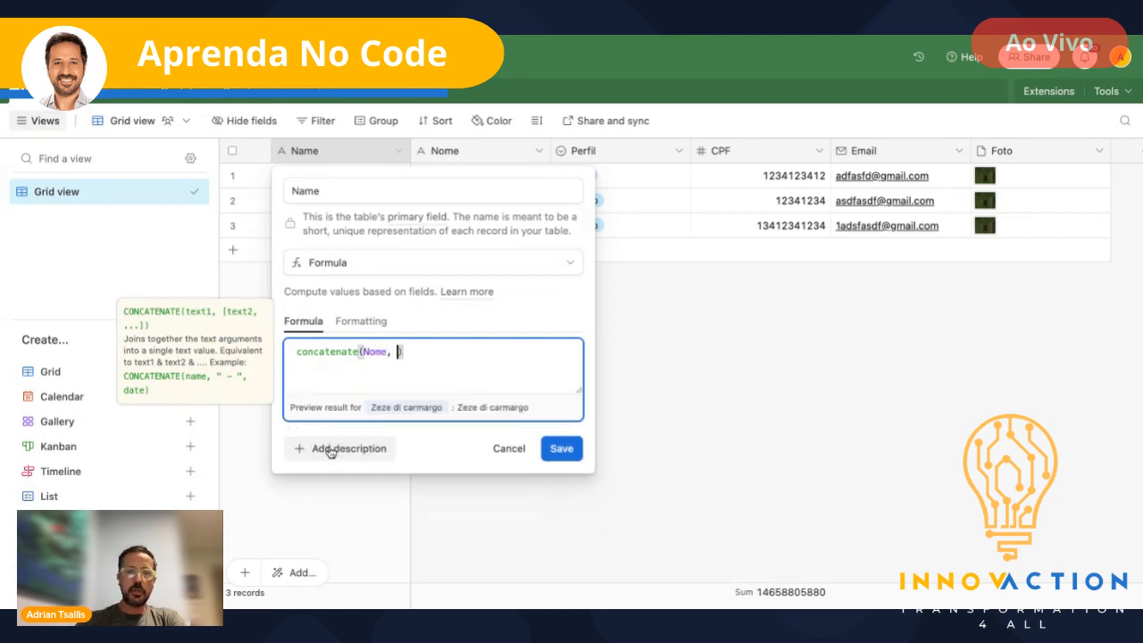
type("\" ")
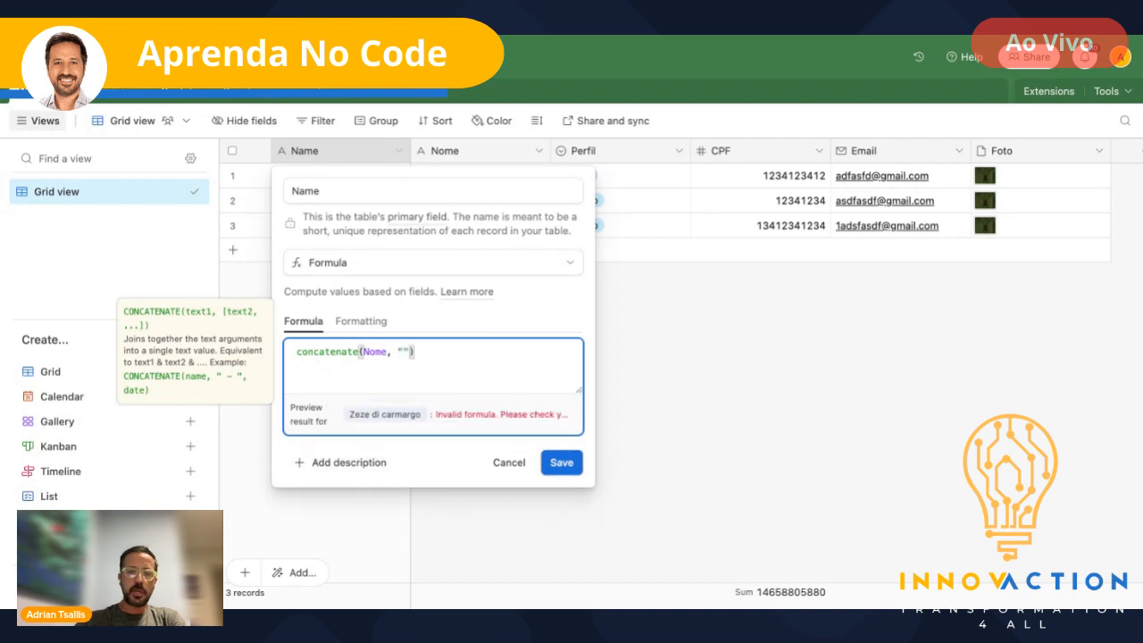
type("\",")
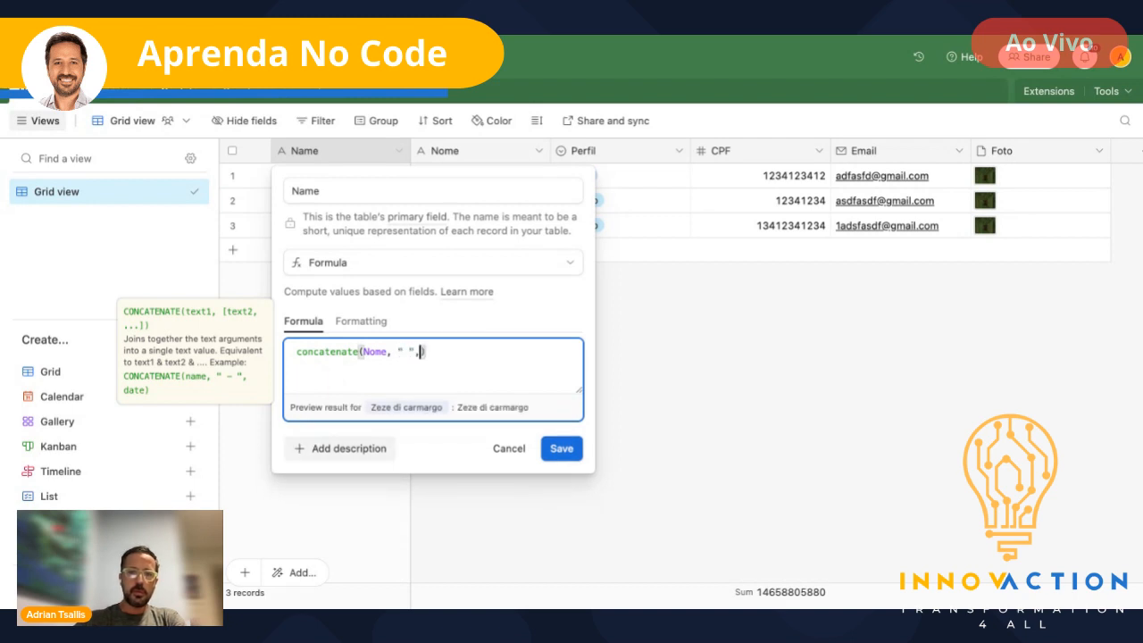
type("Perfil")
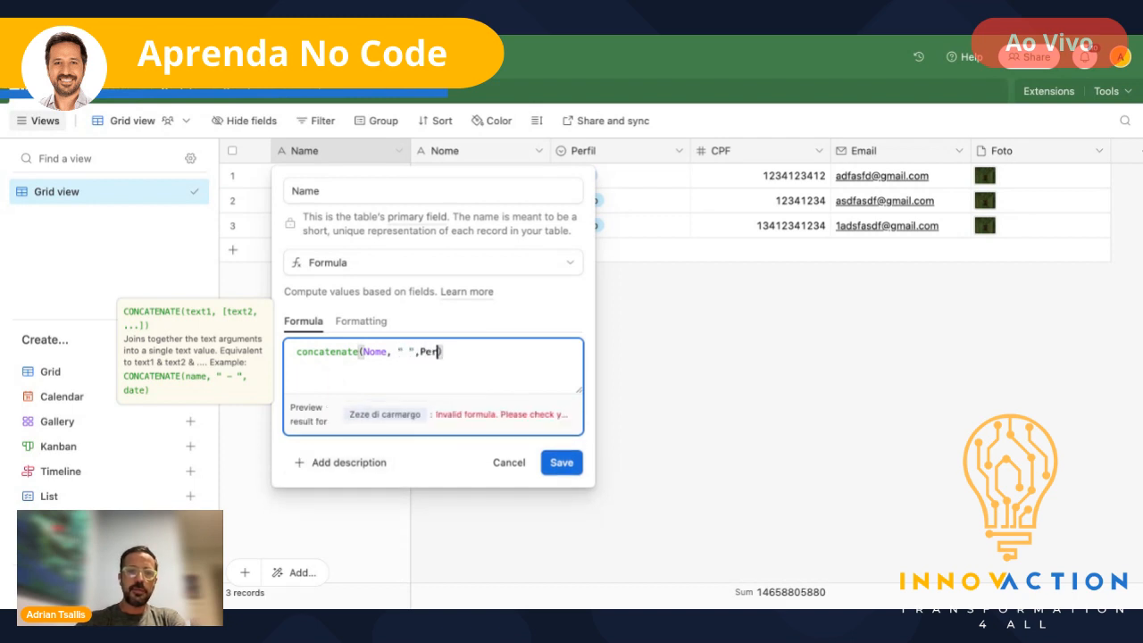
left_click(328, 472)
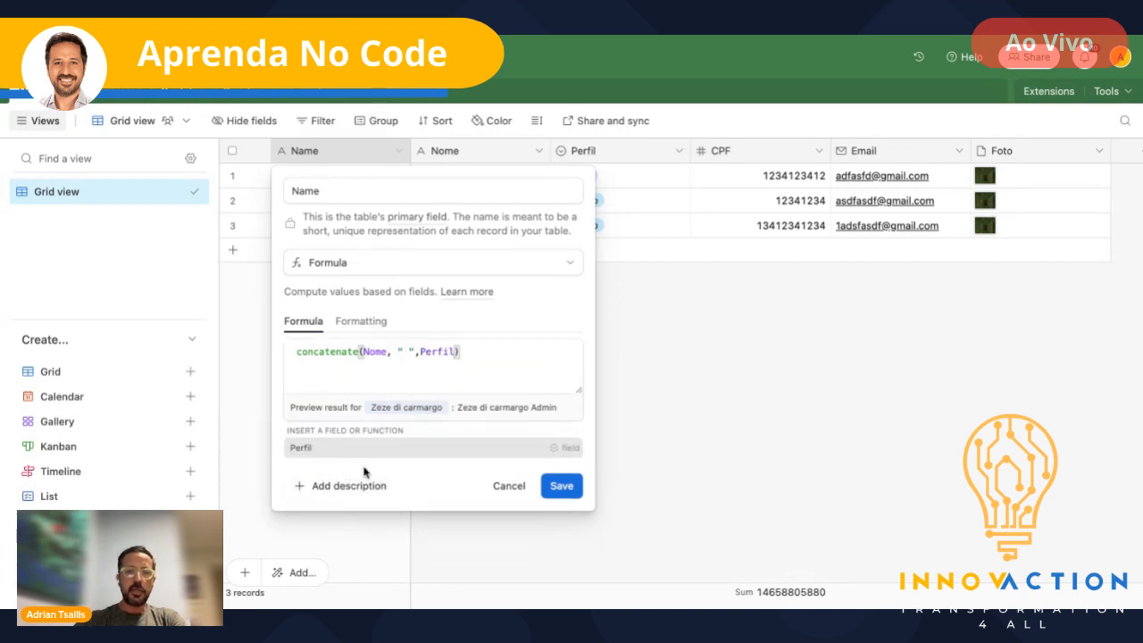
left_click(562, 487)
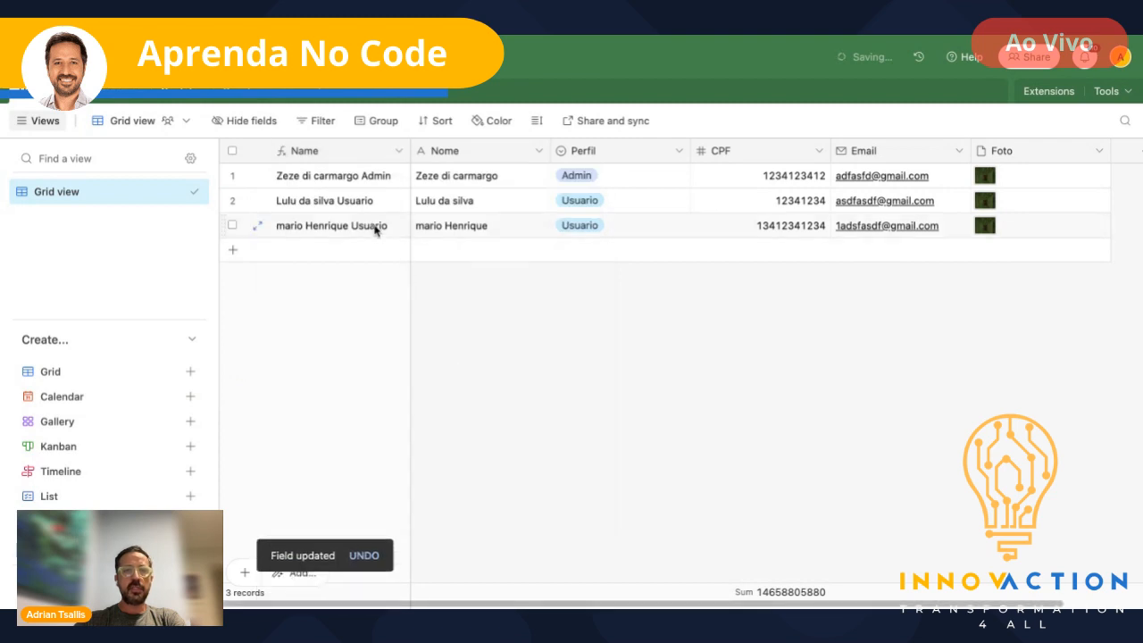
left_click_drag(410, 152, 471, 153)
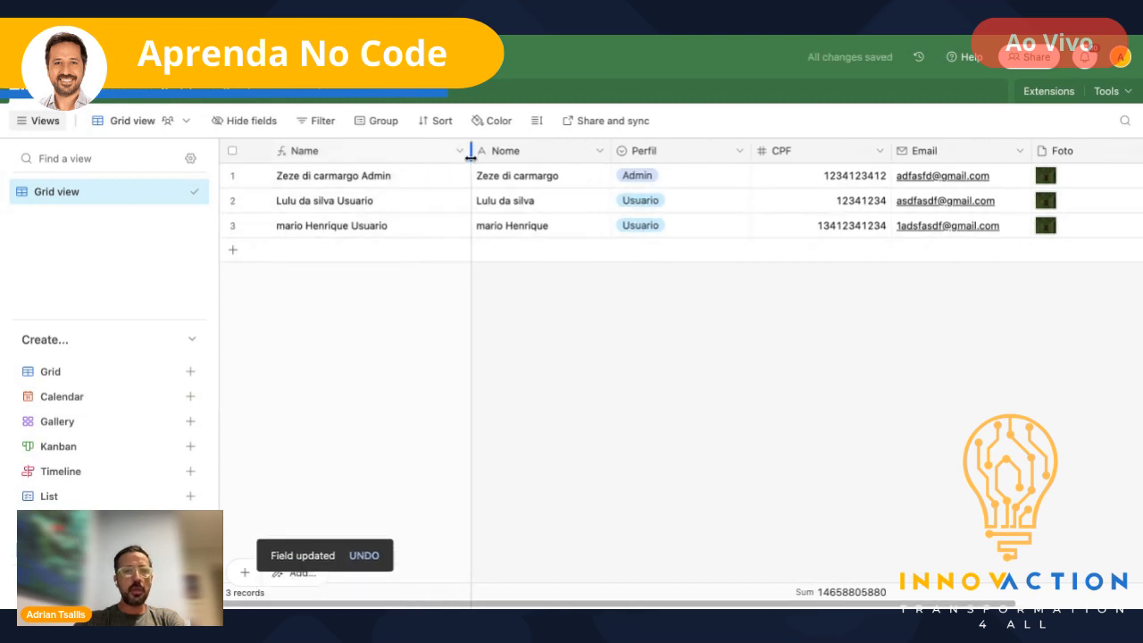
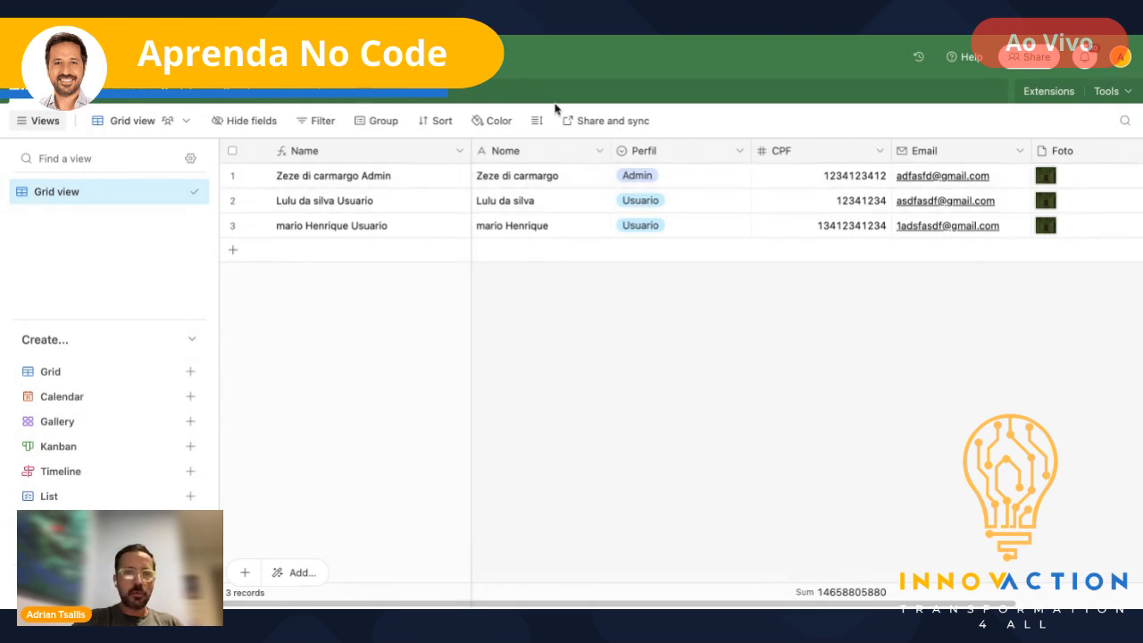
- Switch to the new table with default Name, Notes, Assignee and Status fields
left_click(227, 95)
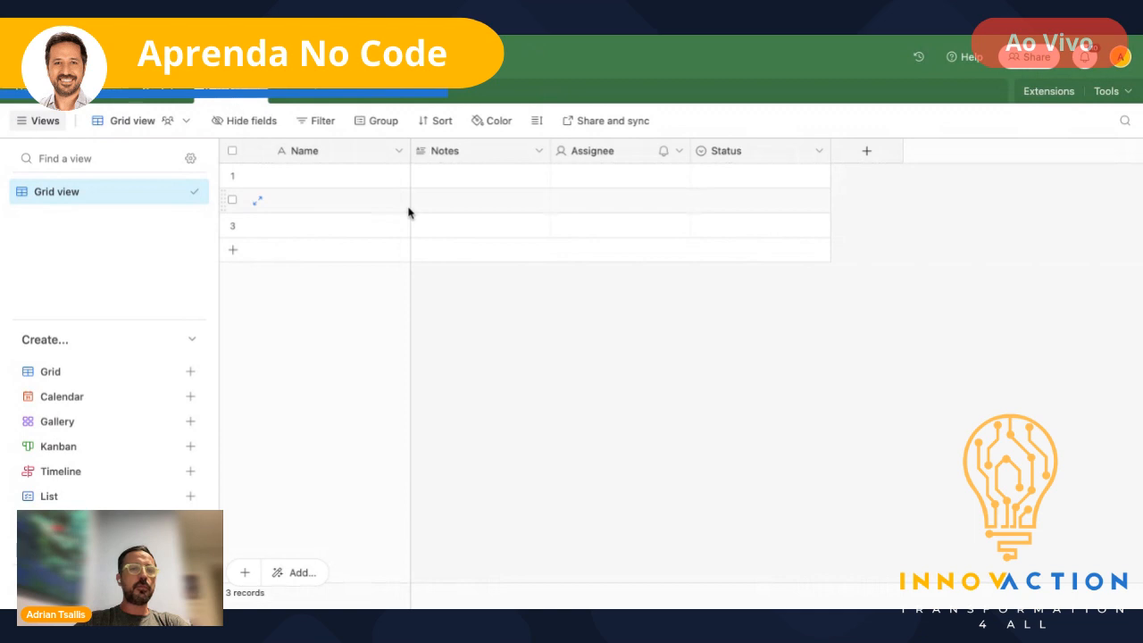
- Enter Consultoria em marketing, Consultoria em finanças and Consultoria em RH in the three Name cells
left_click(324, 151)
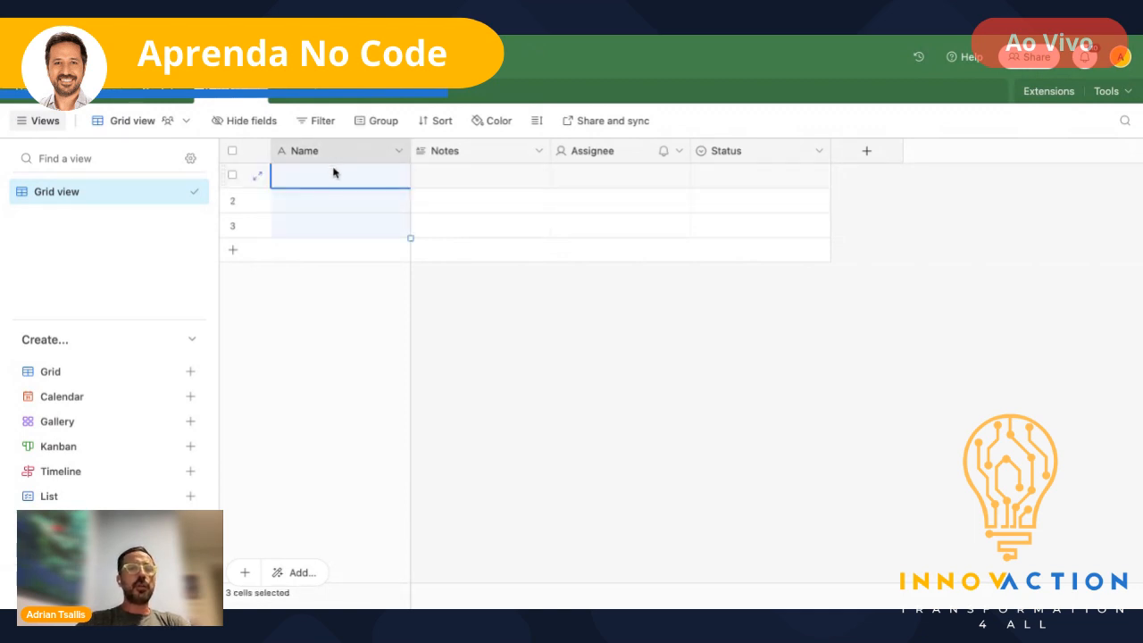
left_click(454, 178)
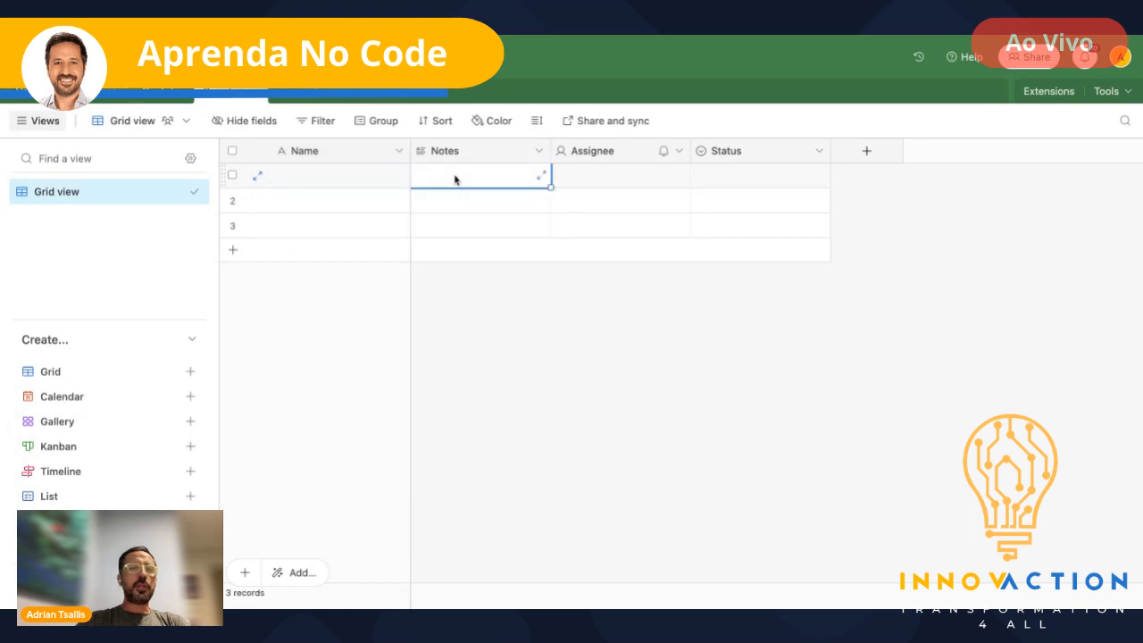
left_click(330, 174)
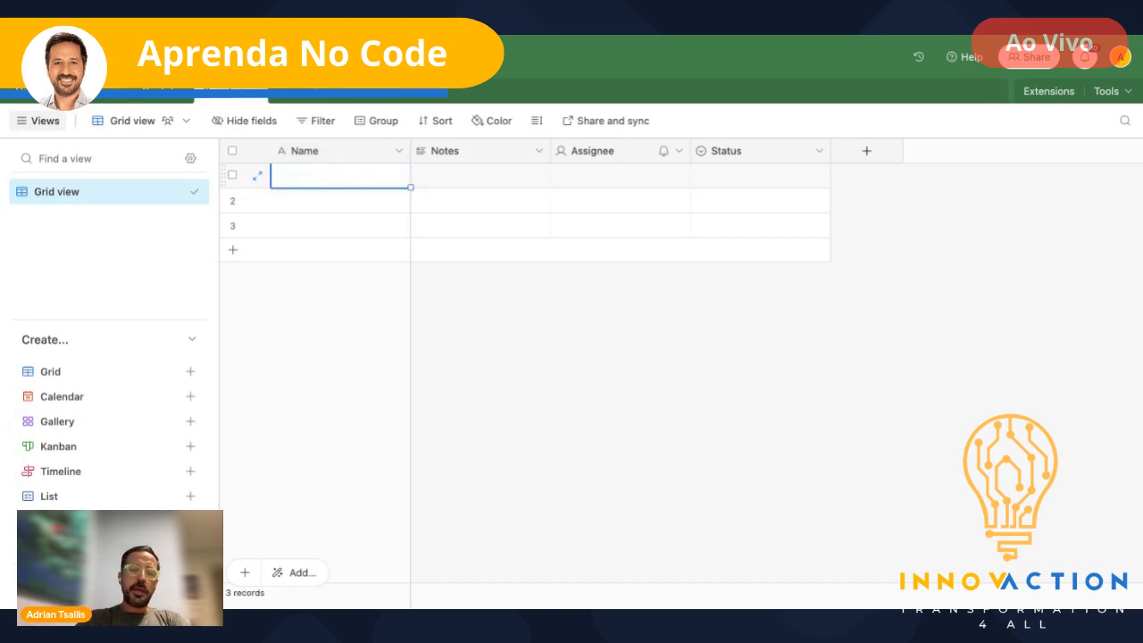
type("Consultori")
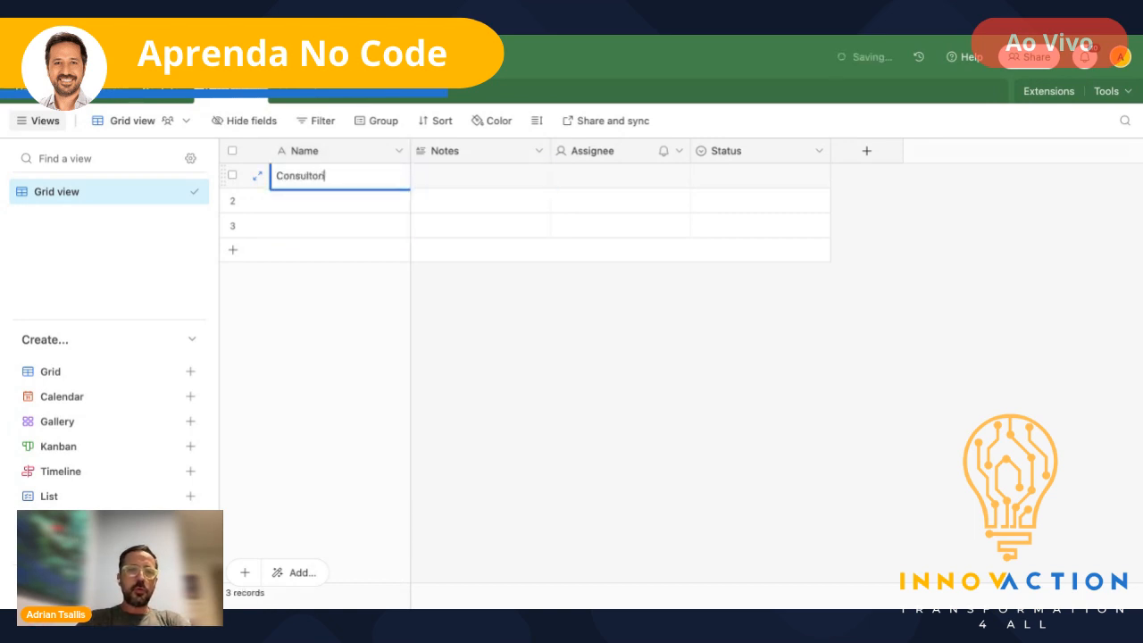
type("a em mak")
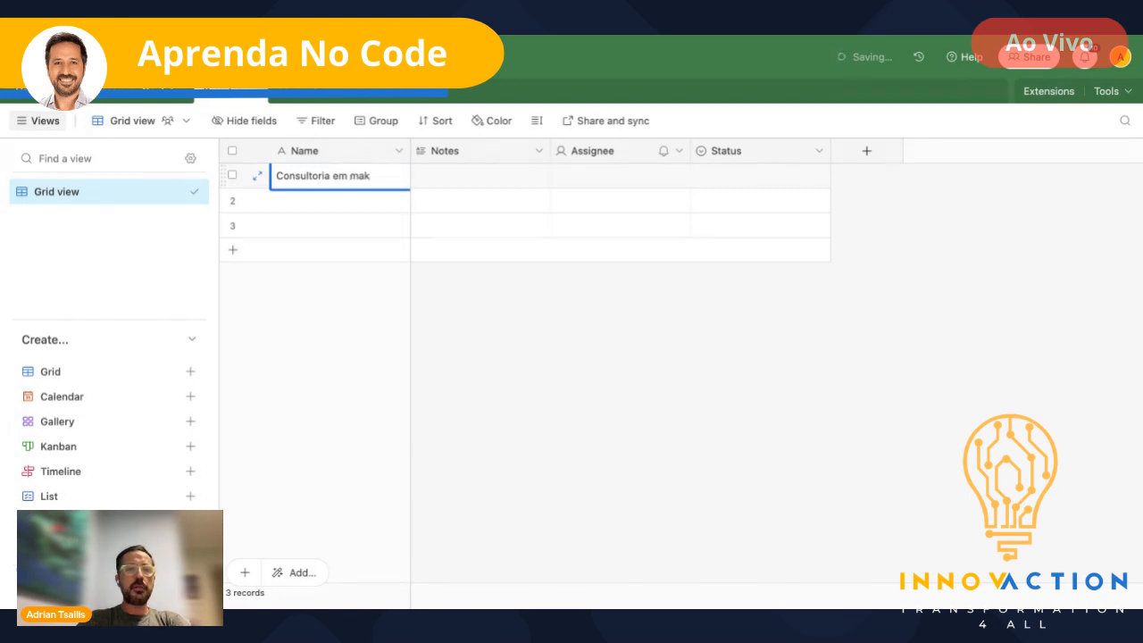
key("BackSpace")
type("rketing")
key("Return")
type("Consul")
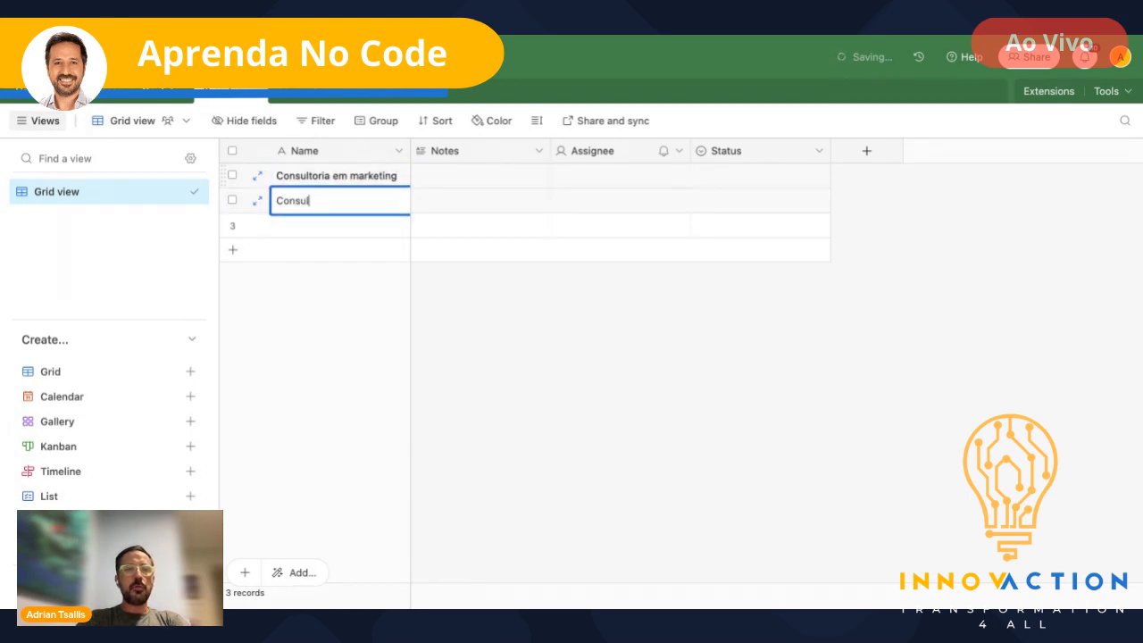
type("toria em finan")
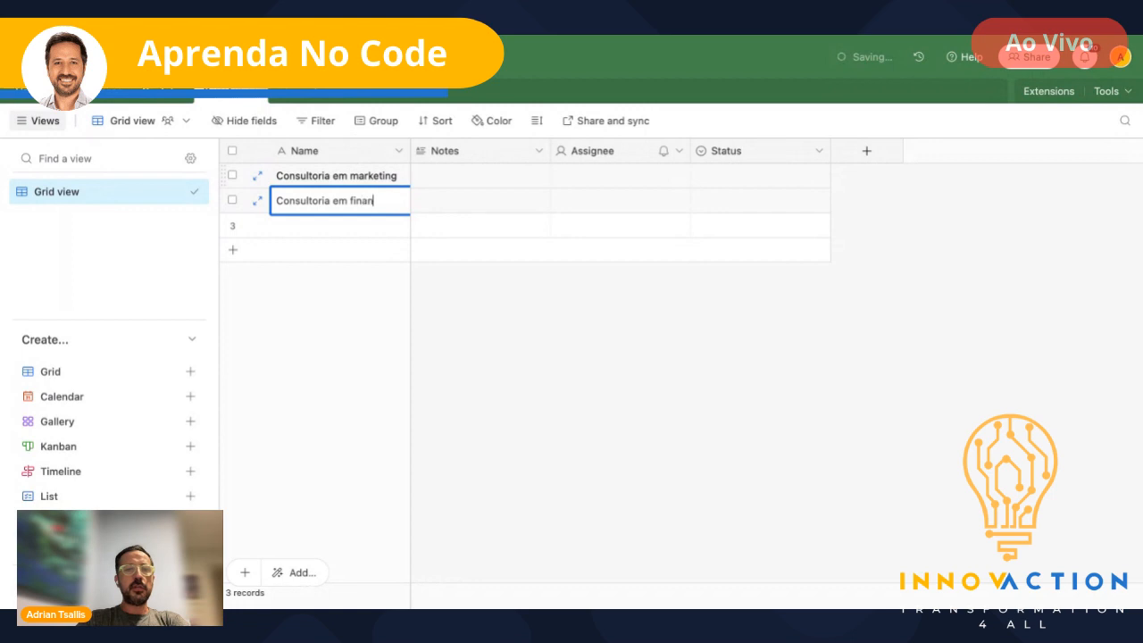
type("ças")
key("Return")
type("Consul")
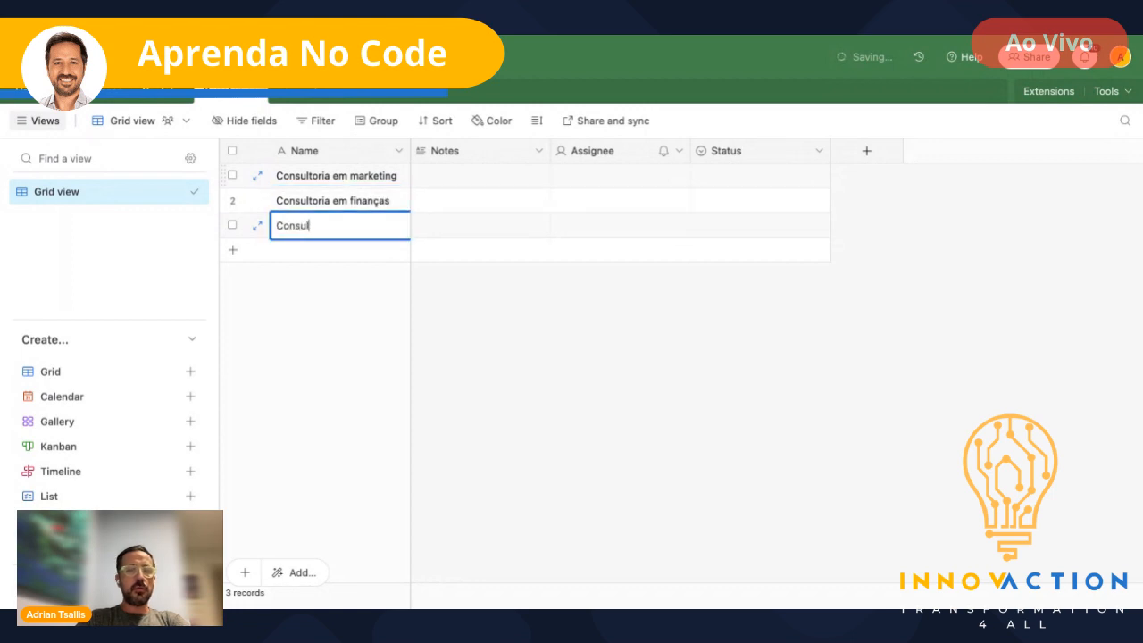
type("toria em RH")
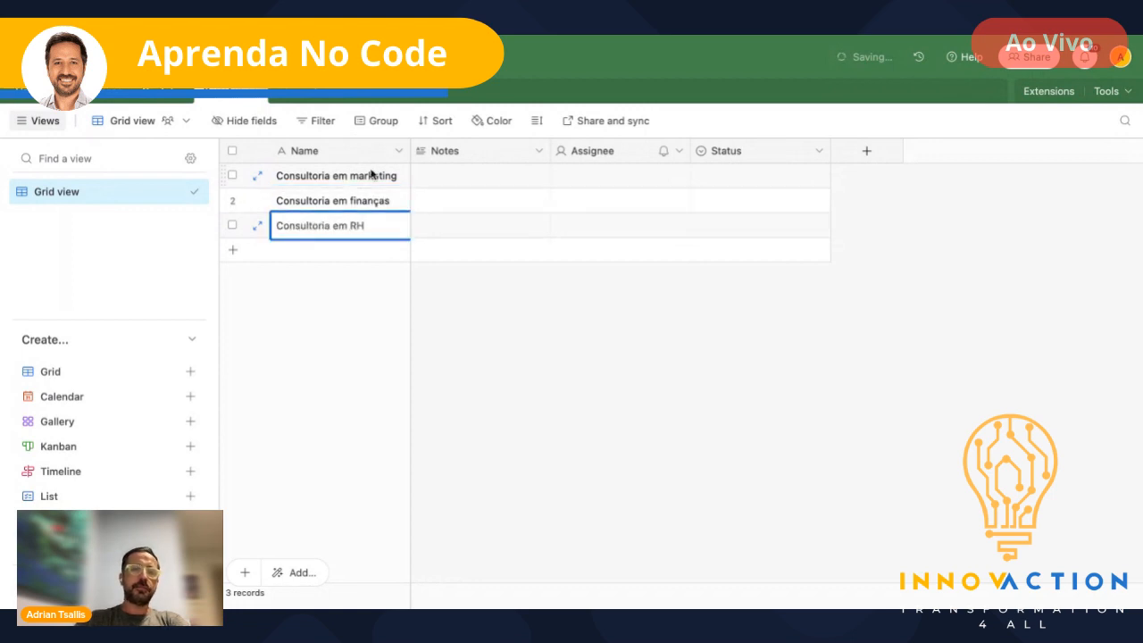
left_click(497, 156)
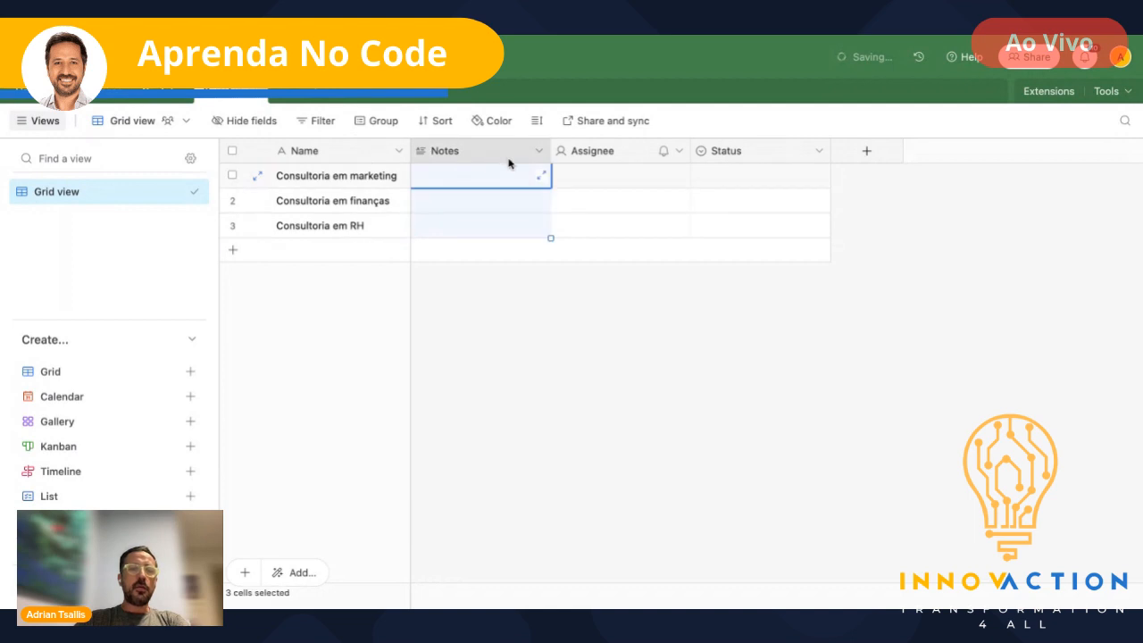
key("Escape")
- Rename Notes to Contato as a link to the Contatos table, skipping lookup fields
double_click(486, 150)
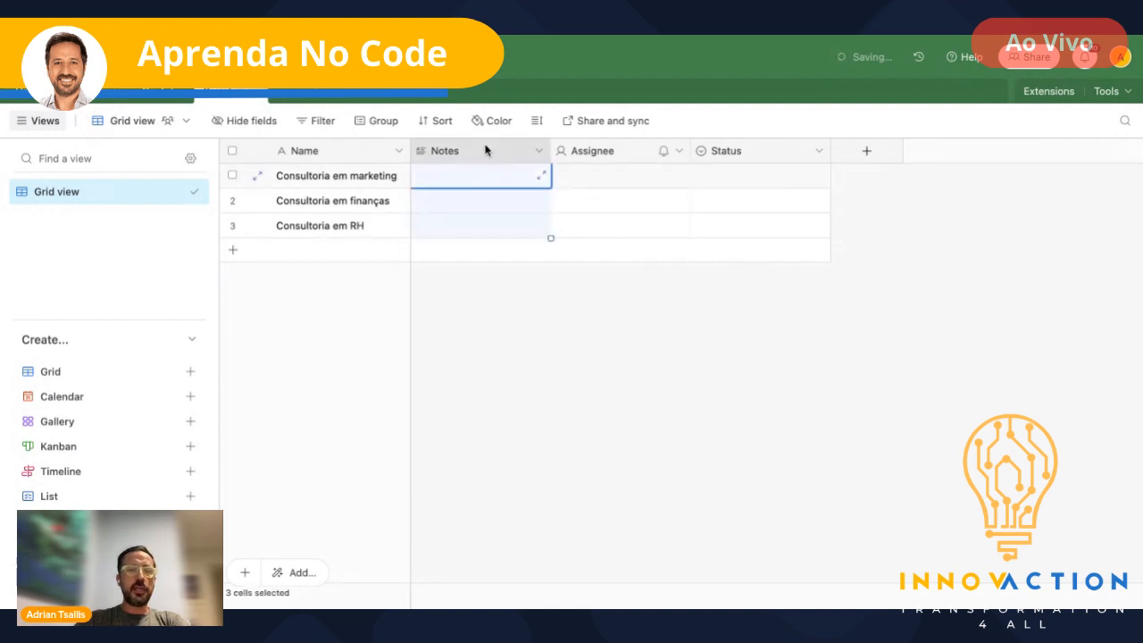
type("Contato")
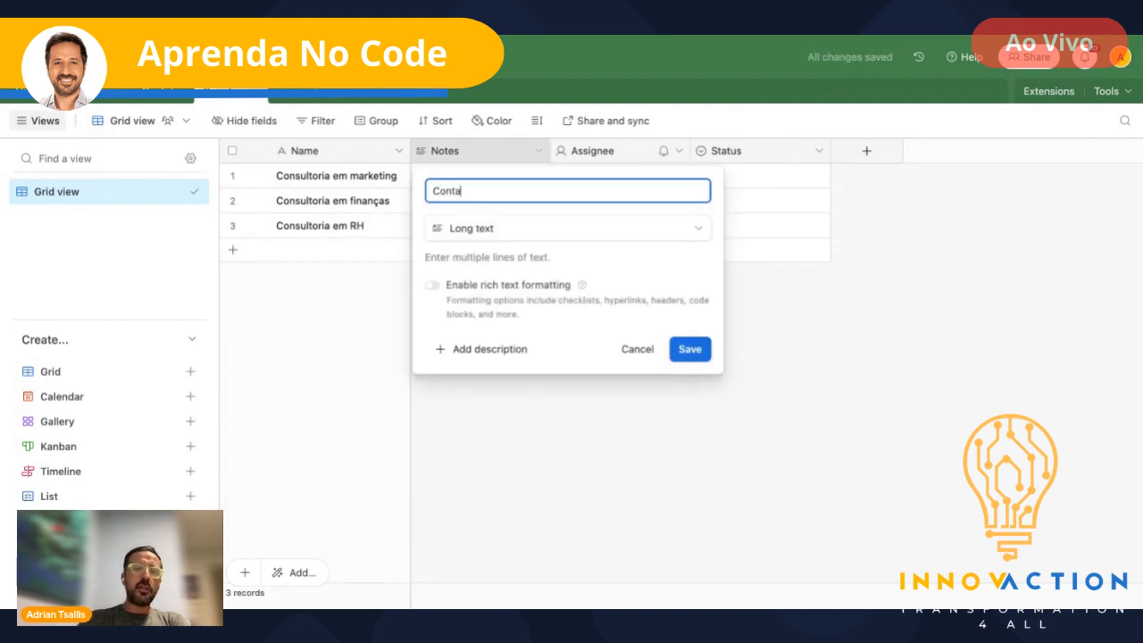
left_click(682, 234)
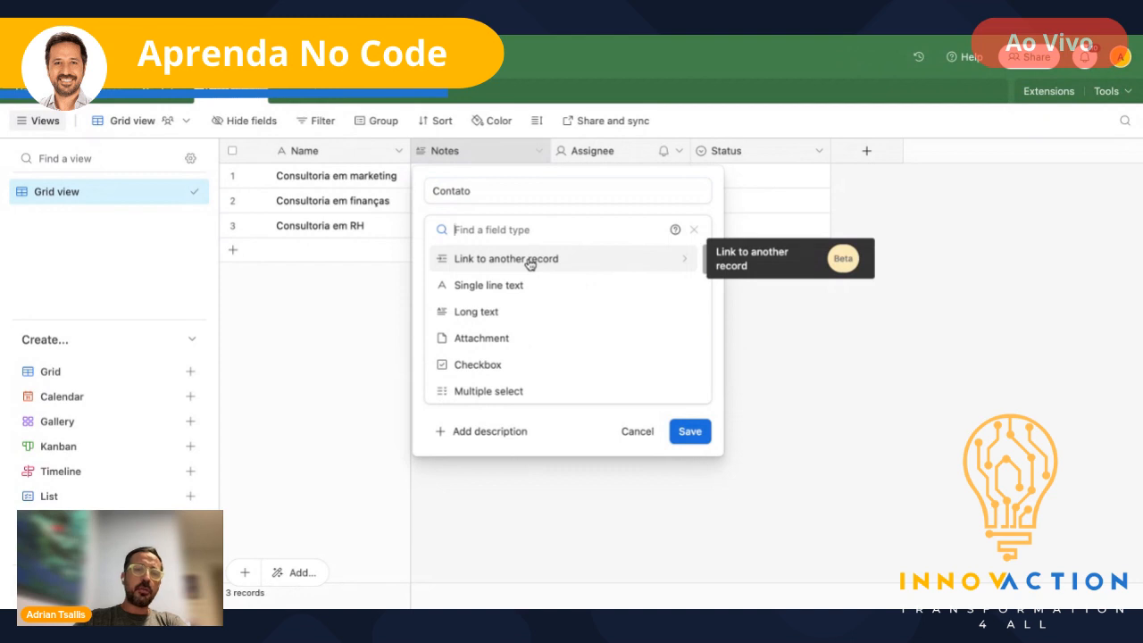
left_click(485, 261)
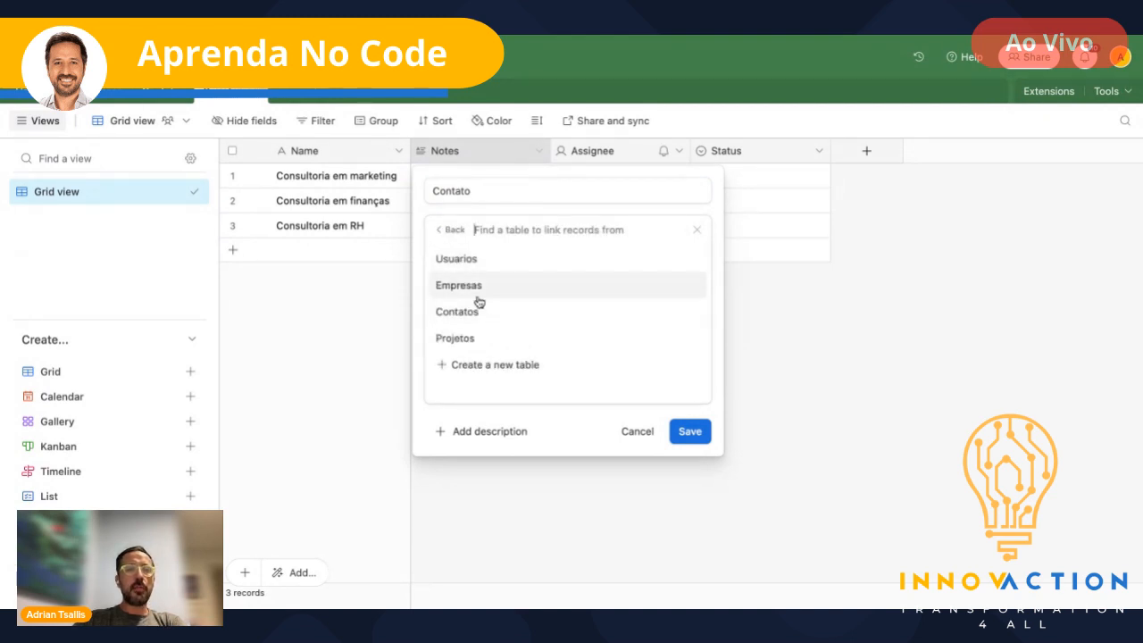
left_click(464, 320)
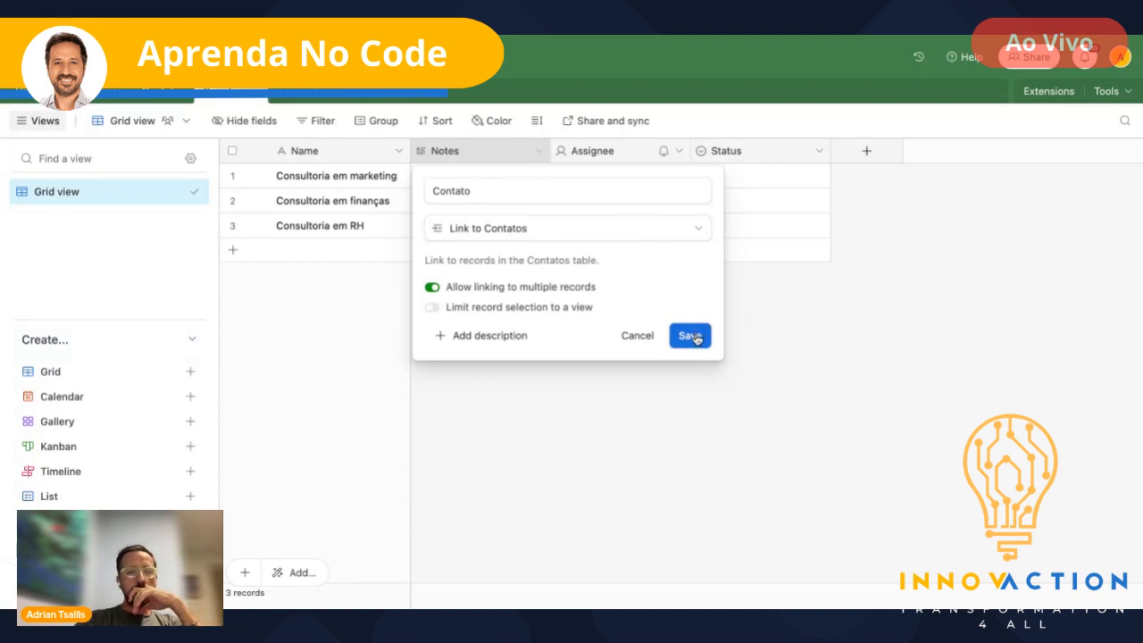
left_click(696, 338)
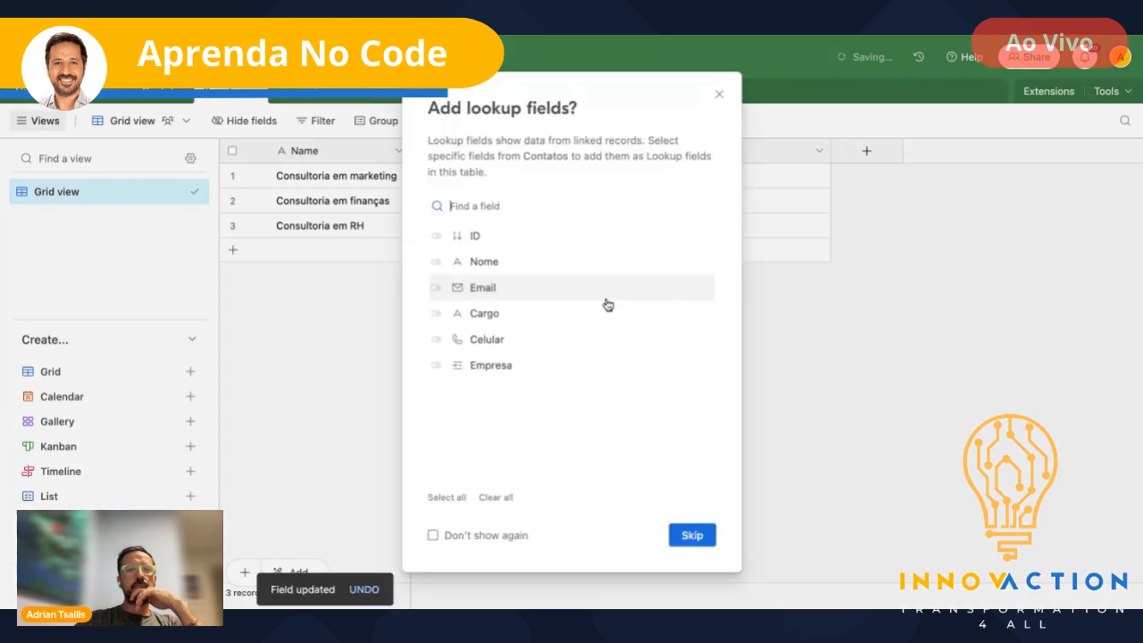
left_click(714, 101)
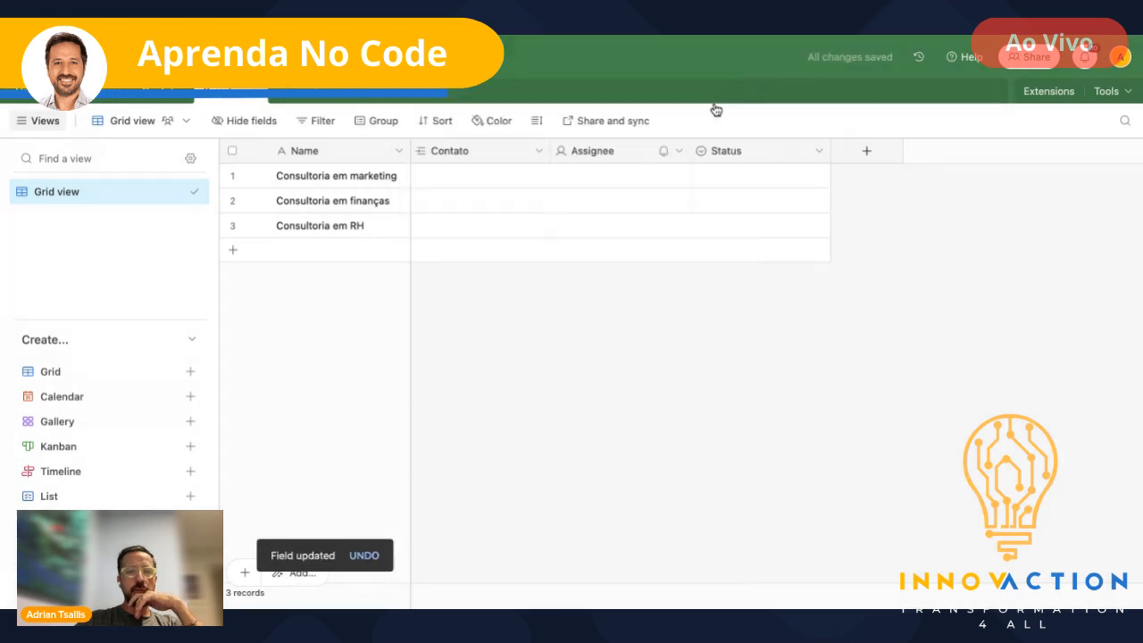
- Link contact records 1, 2 and 3 to the marketing, finanças and RH rows respectively
left_click(472, 176)
left_click(423, 175)
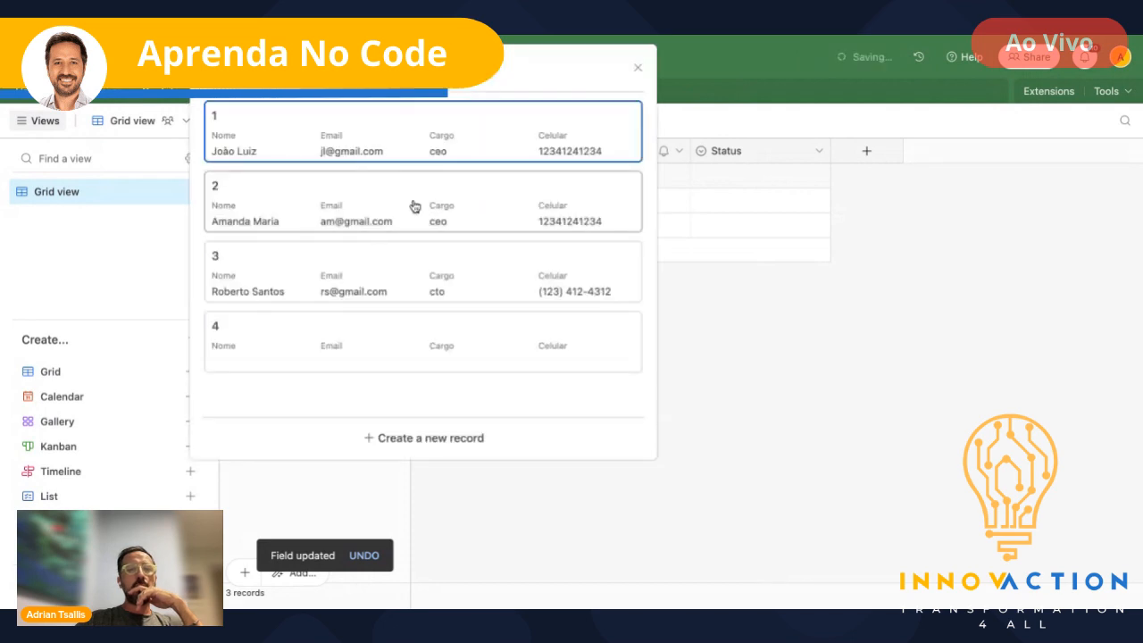
left_click(363, 141)
left_click(429, 208)
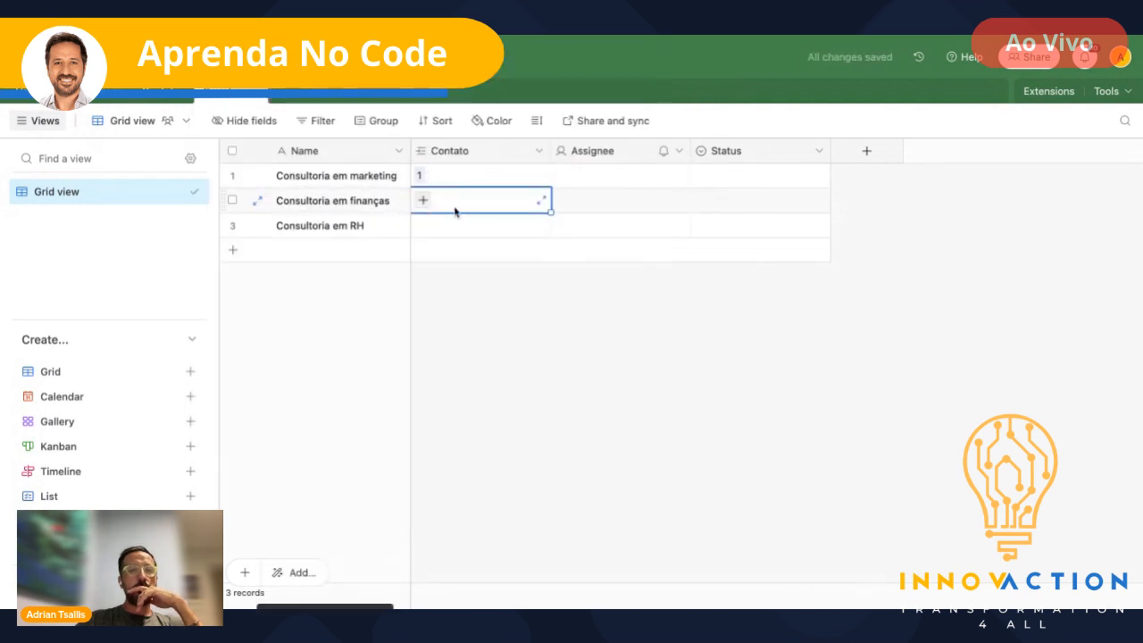
left_click(425, 202)
left_click(340, 222)
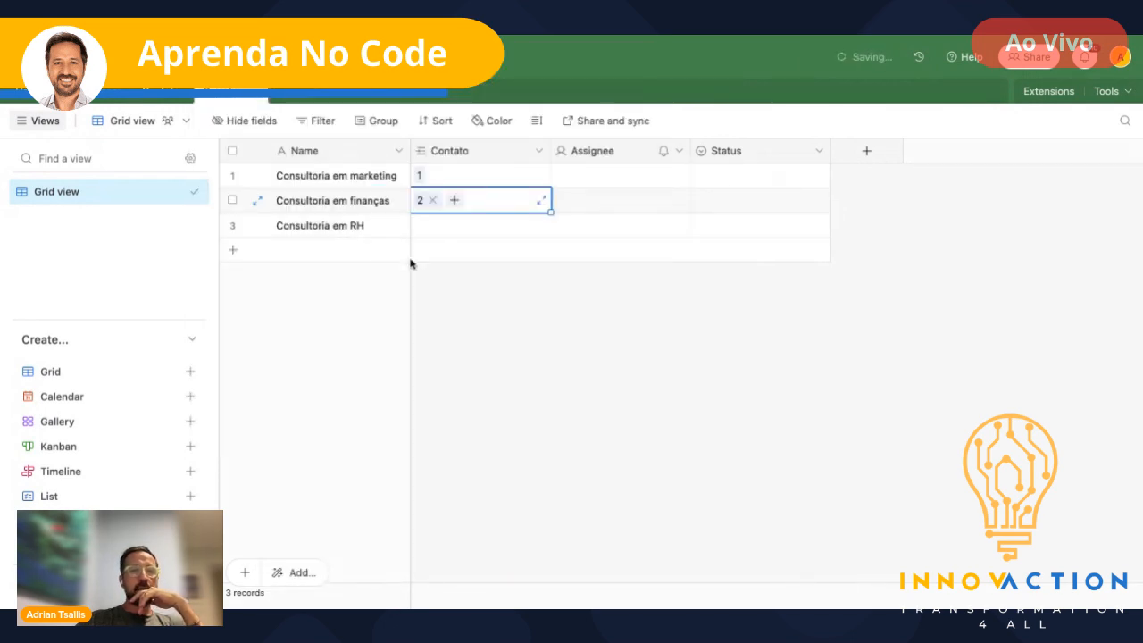
left_click(435, 229)
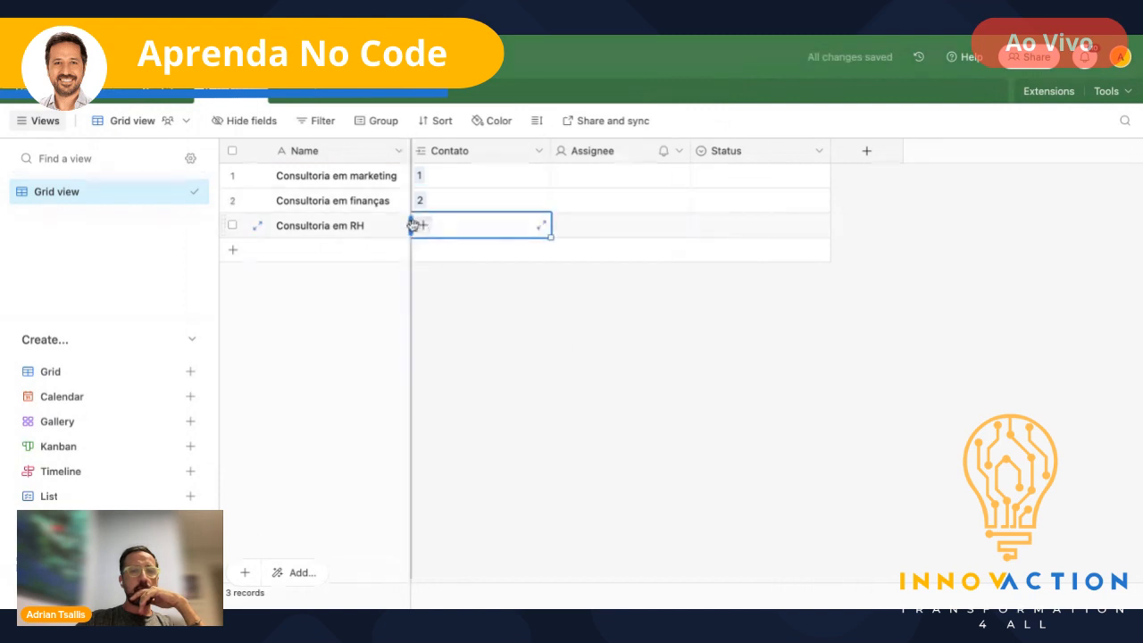
left_click(420, 229)
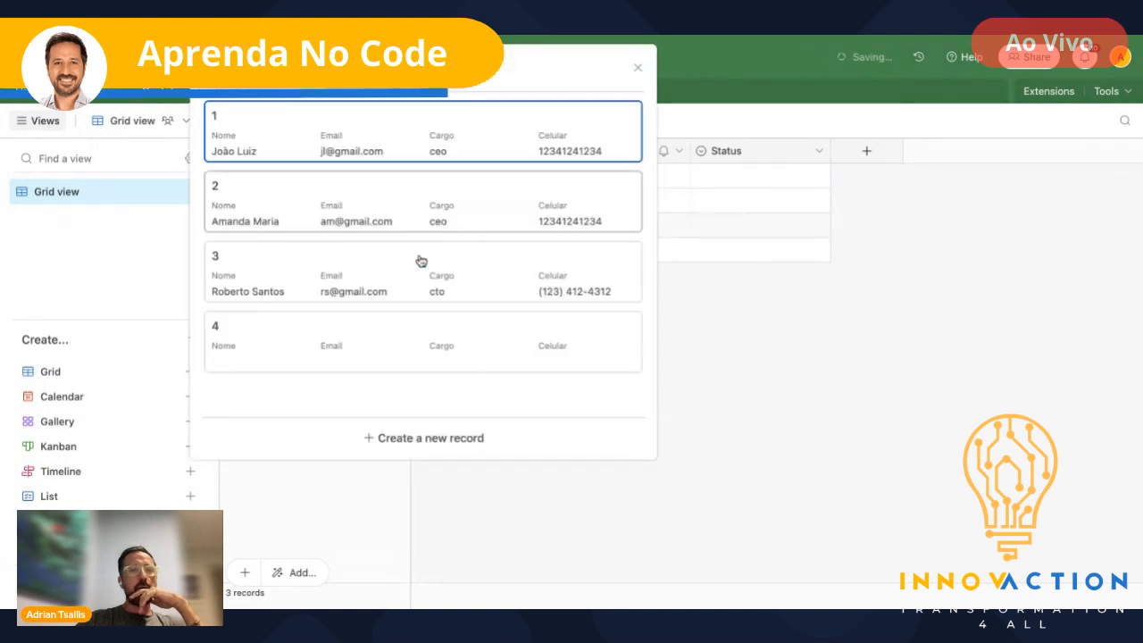
left_click(420, 258)
left_click(525, 315)
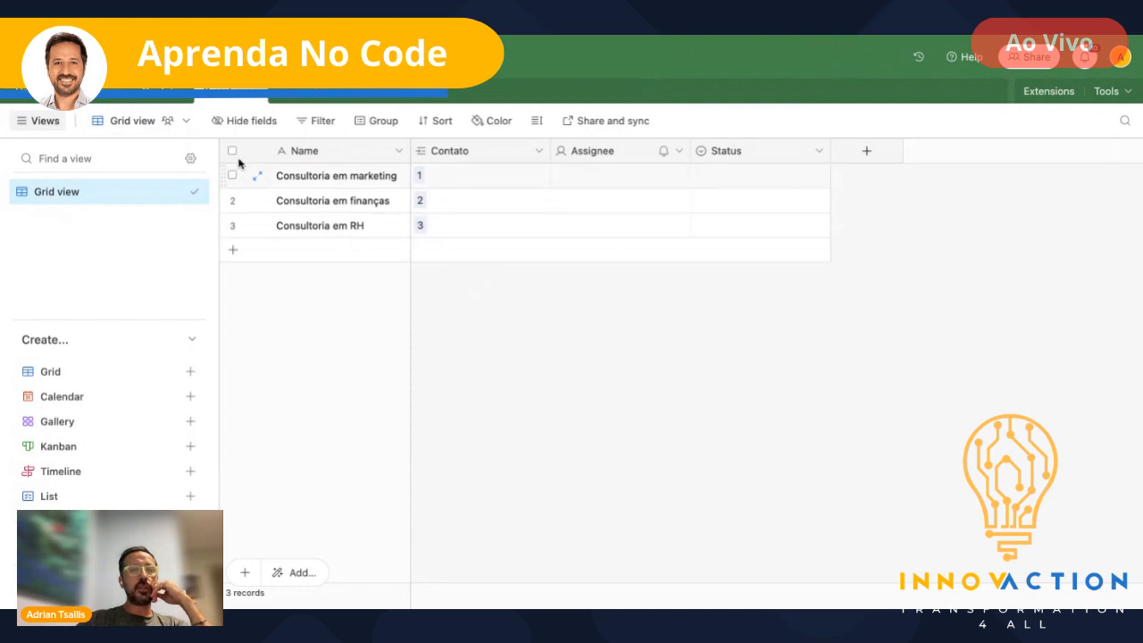
- In Contatos, paste the three contact names from Nome into the ID column
left_click(163, 93)
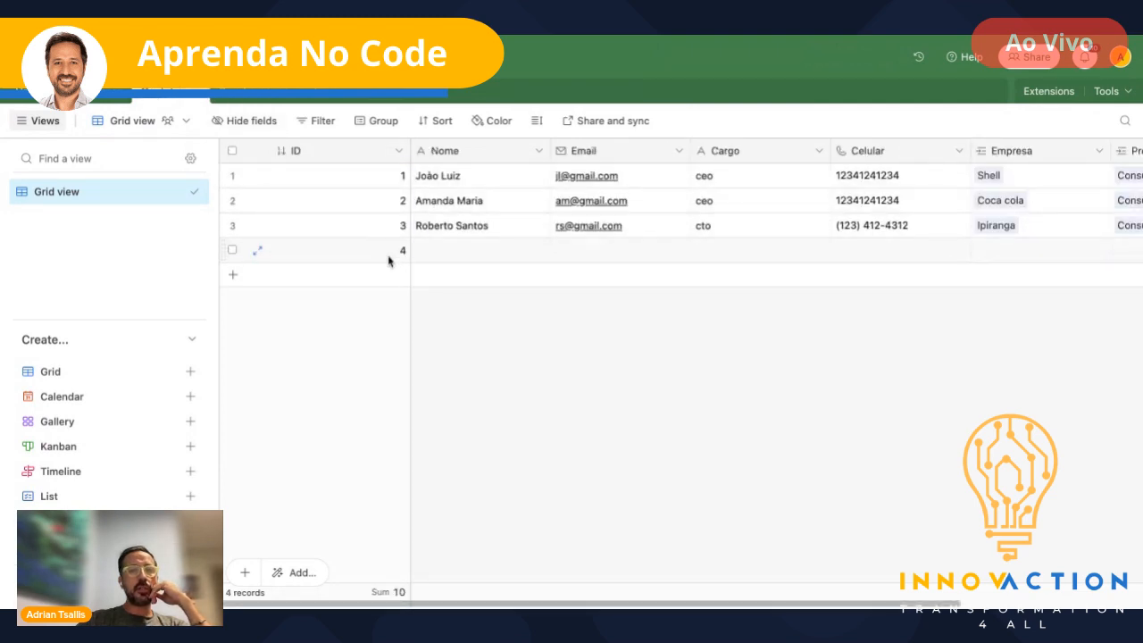
left_click(470, 185)
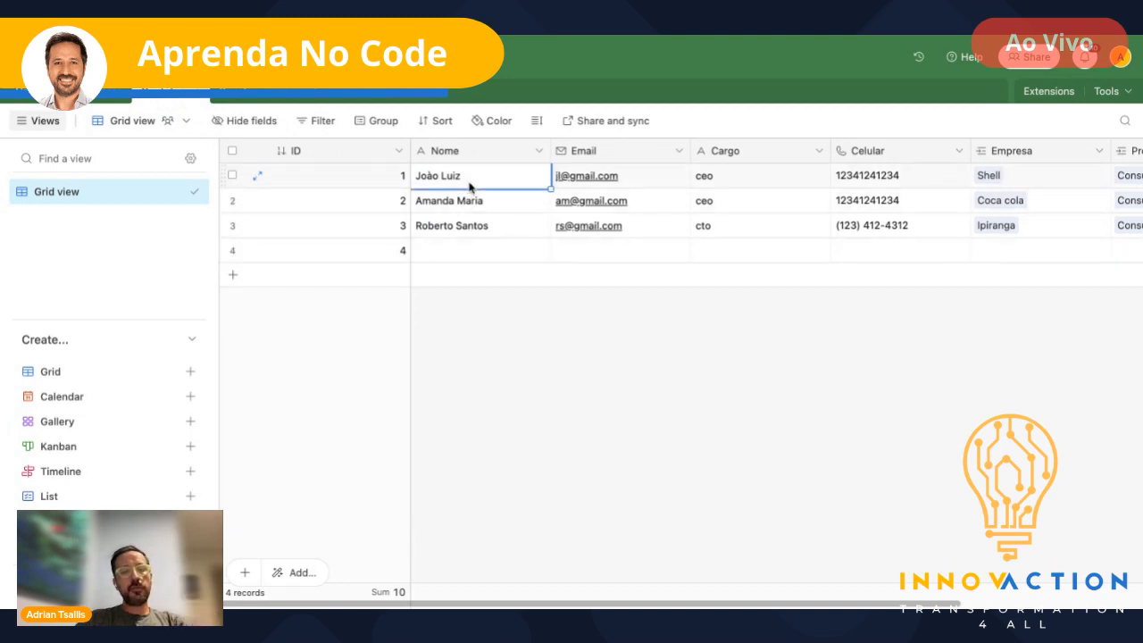
key("shift+Down")
key("shift+Down")
key("ctrl+c")
key("Left")
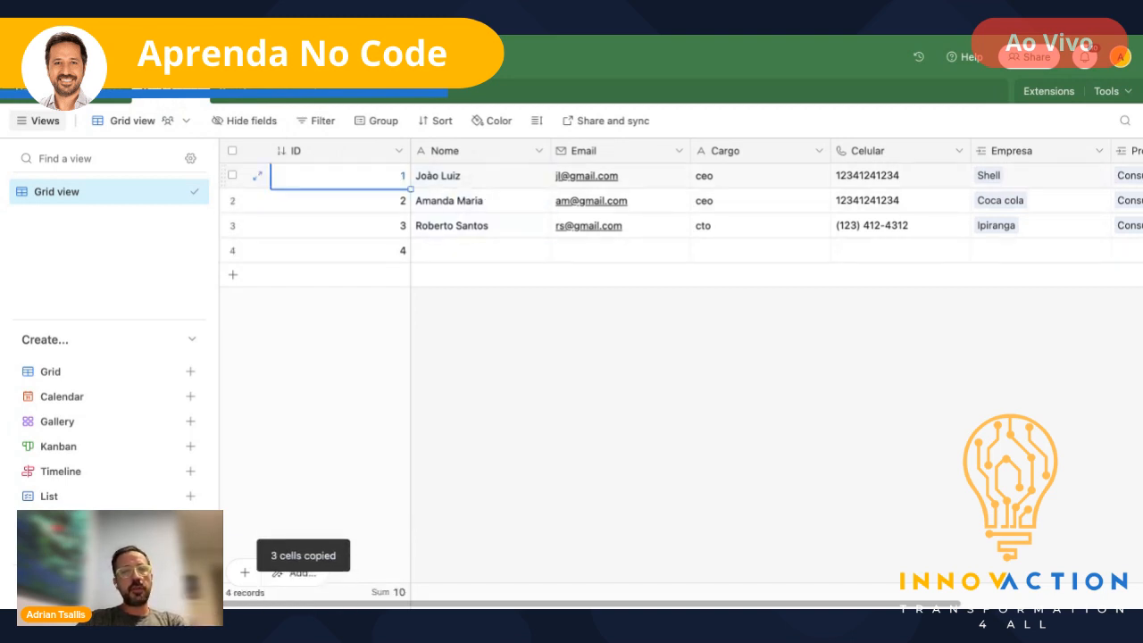
key("shift+Down")
key("shift+Down")
key("shift+Down")
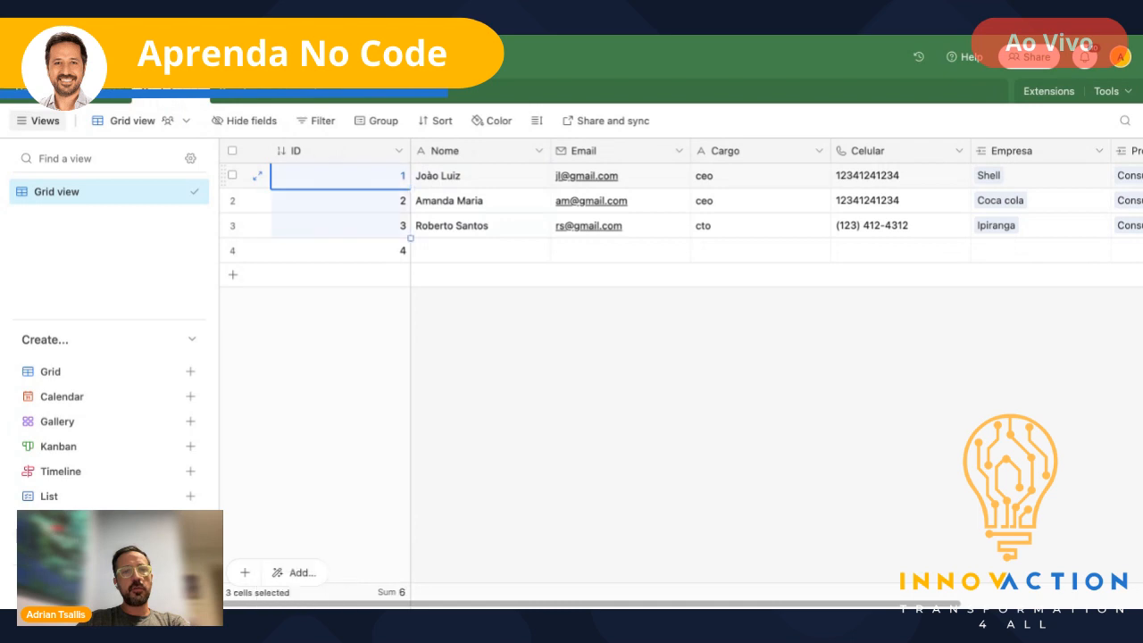
key("ctrl+v")
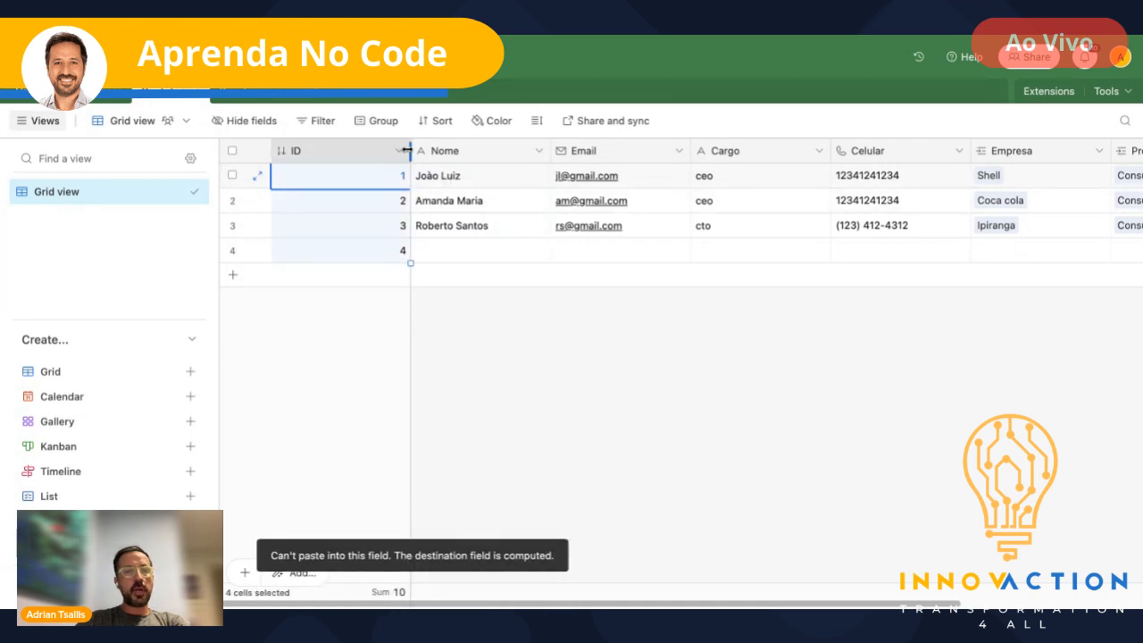
- Convert the ID field into a Single line text field named Nome2
double_click(384, 158)
type("Nome")
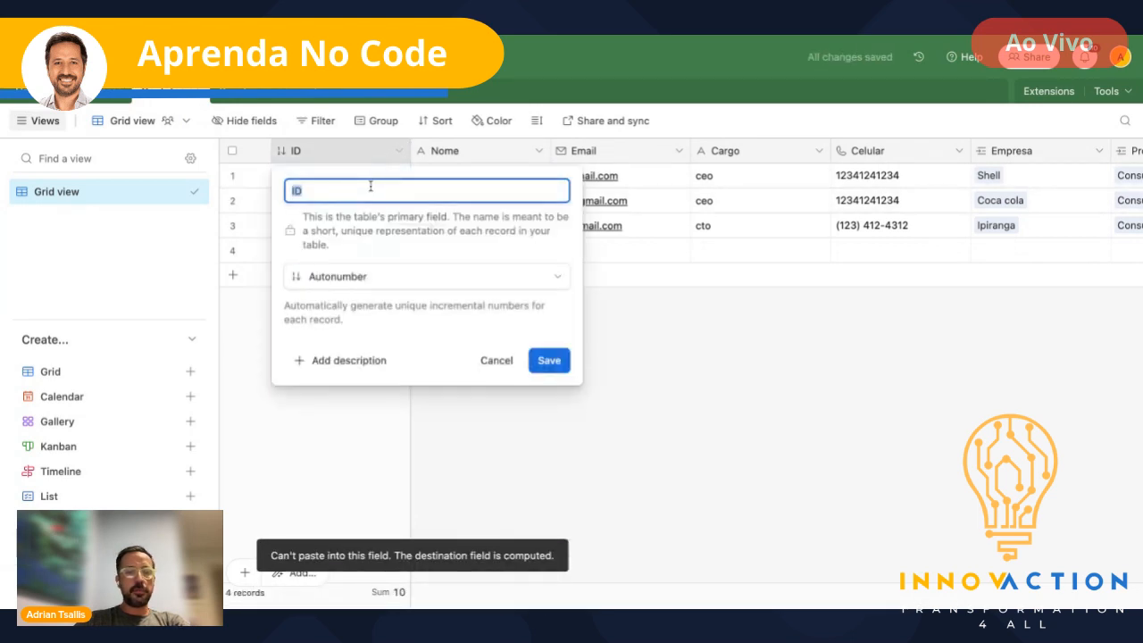
left_click(393, 298)
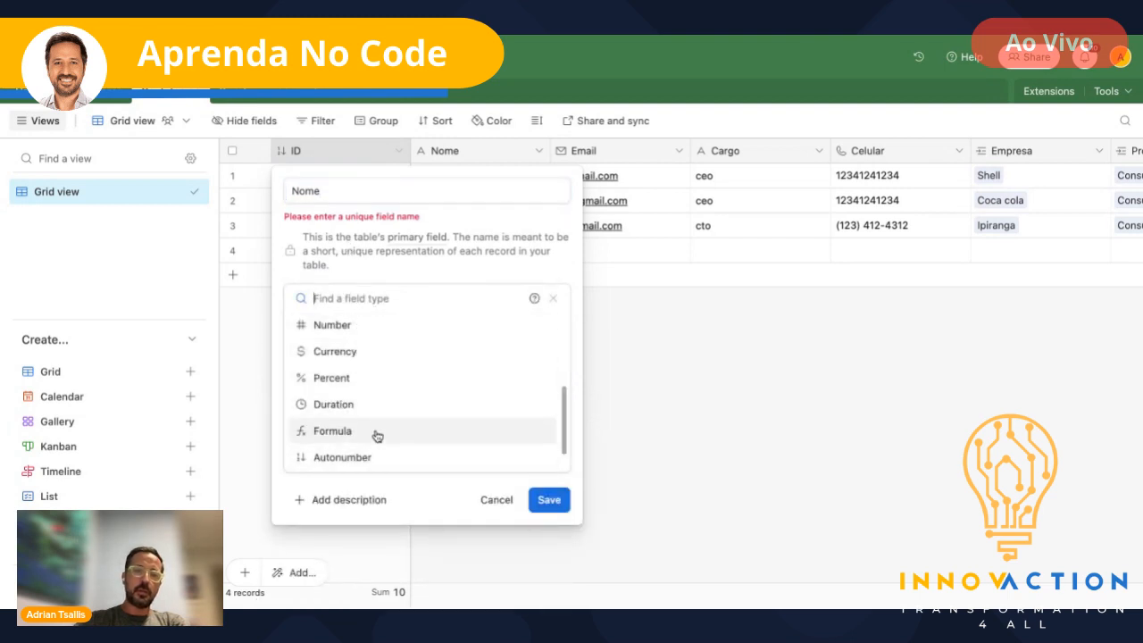
scroll(357, 428, "down", 1)
type("singl")
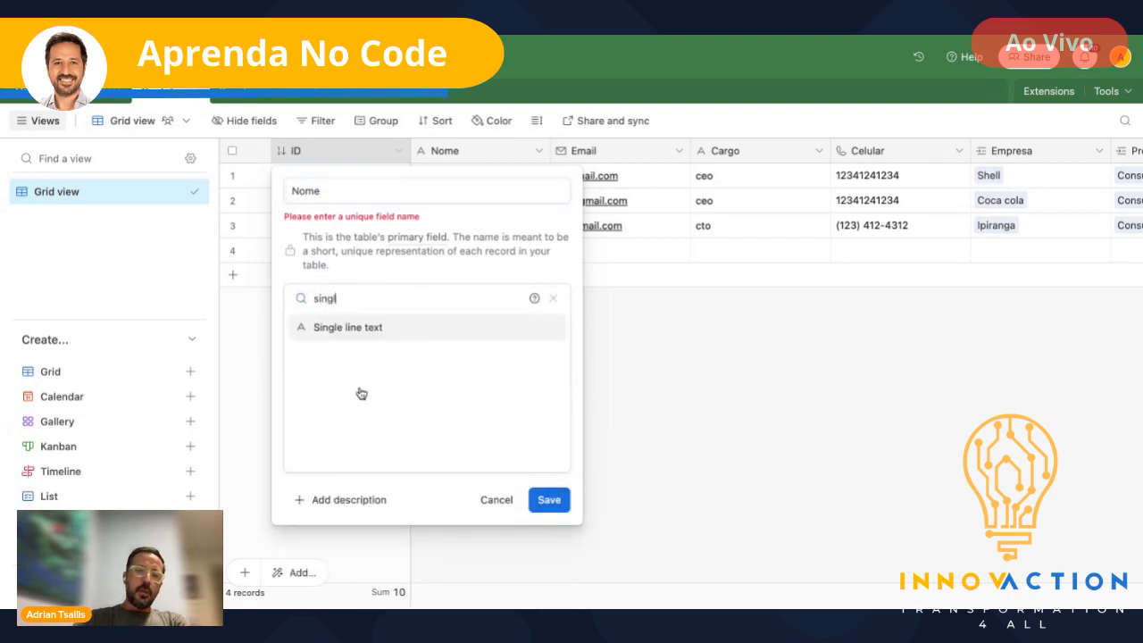
left_click(344, 338)
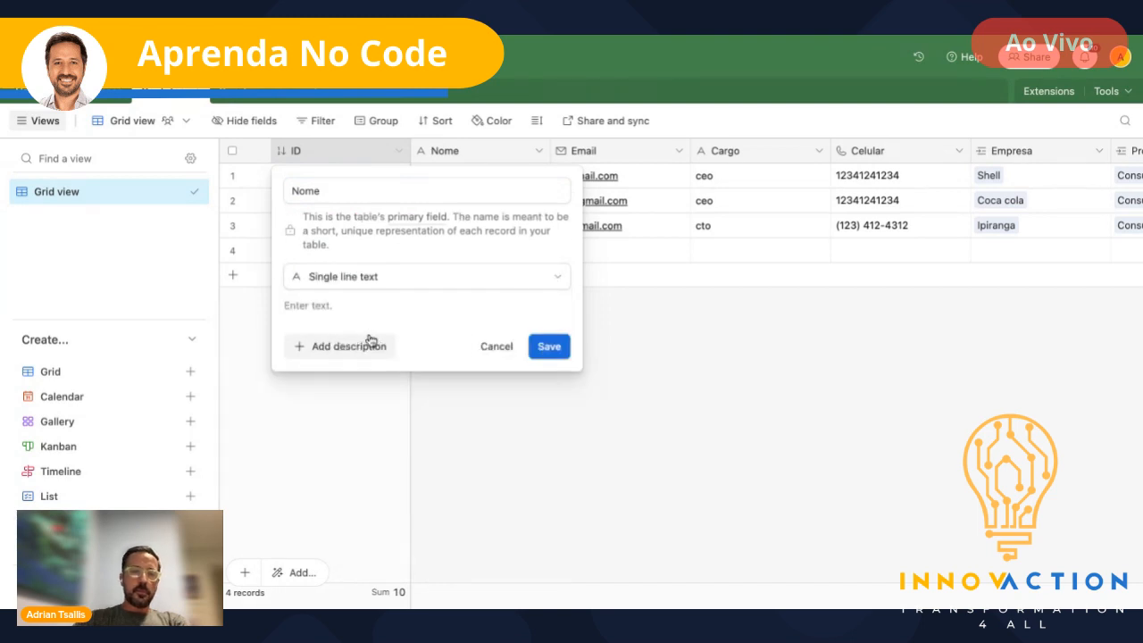
left_click(551, 346)
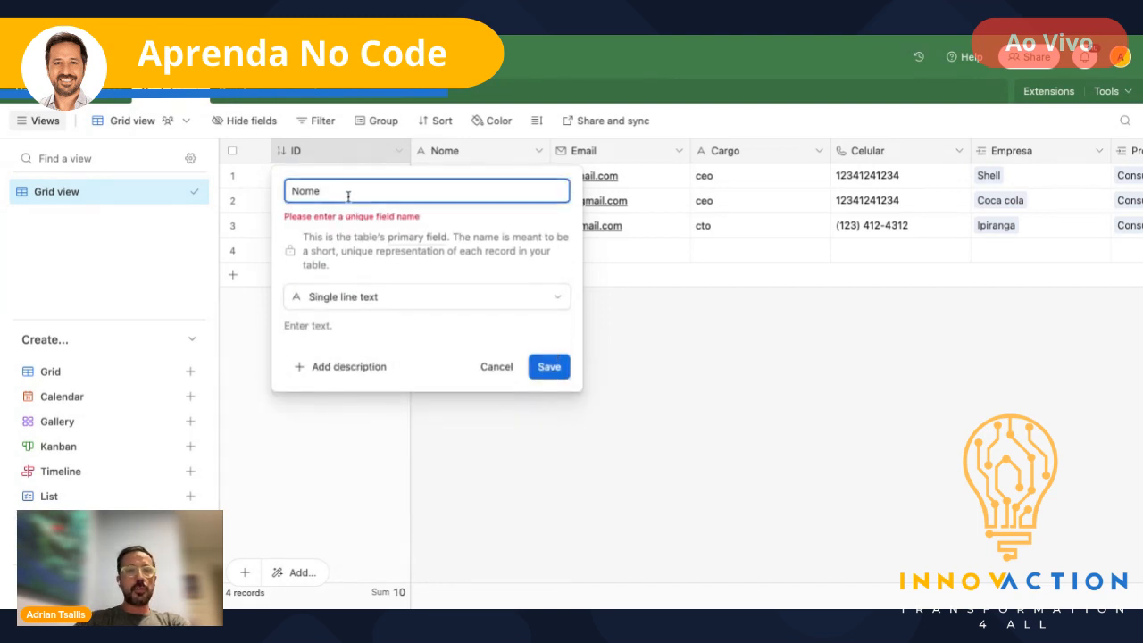
type("2")
key("Return")
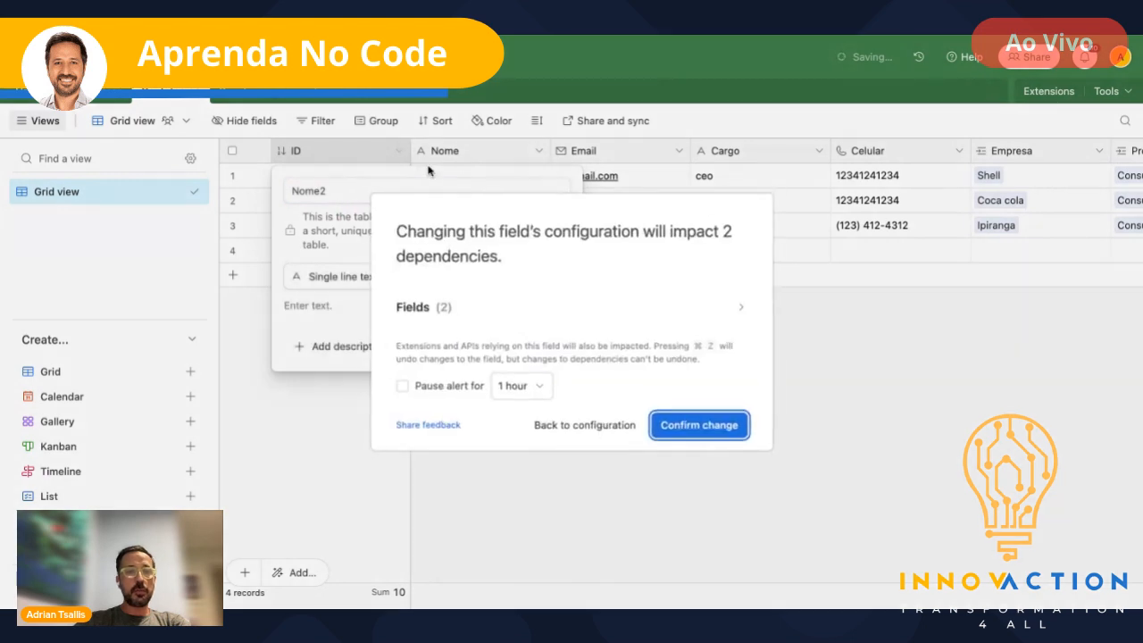
left_click(708, 430)
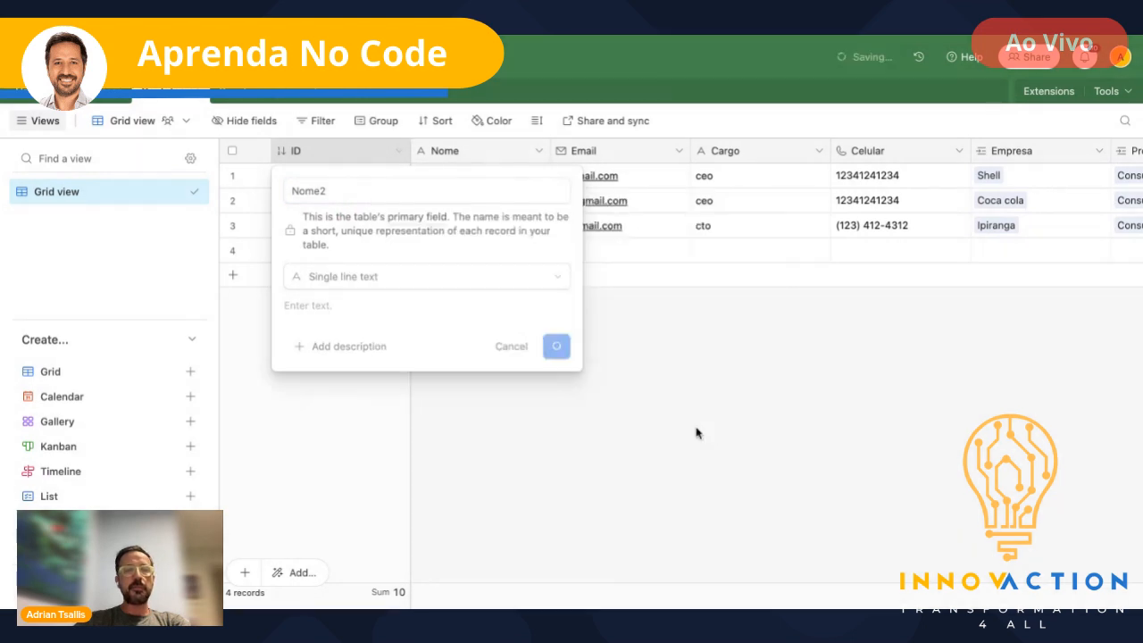
- Copy the three contact names from Nome into the Nome2 column
left_click(475, 183)
key("shift+Down")
key("shift+Down")
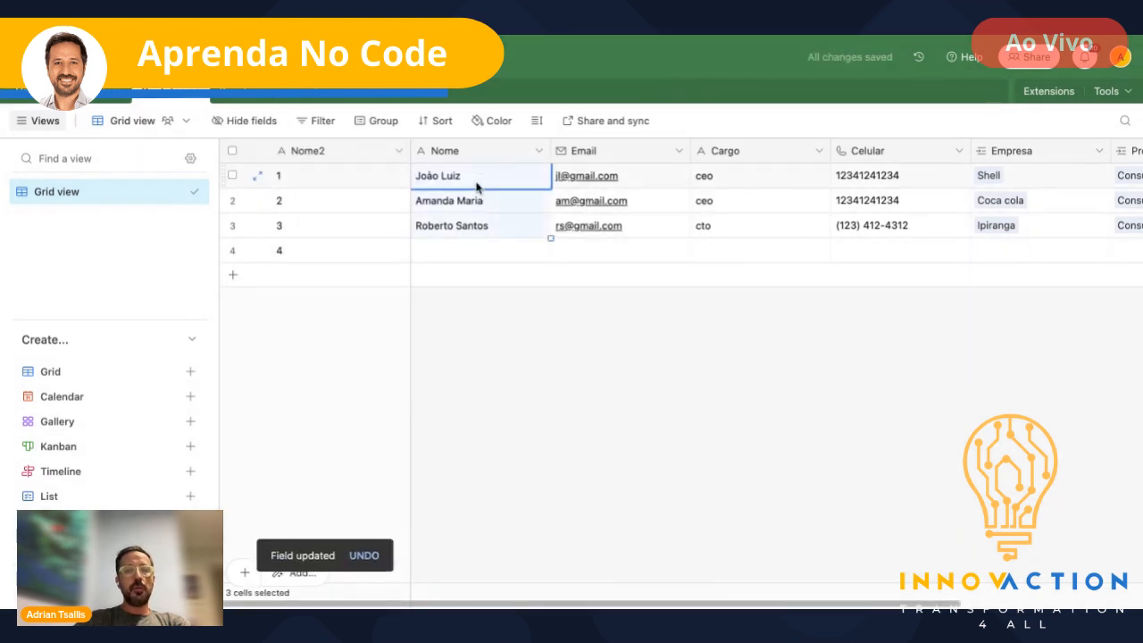
key("ctrl+c")
left_click(339, 175)
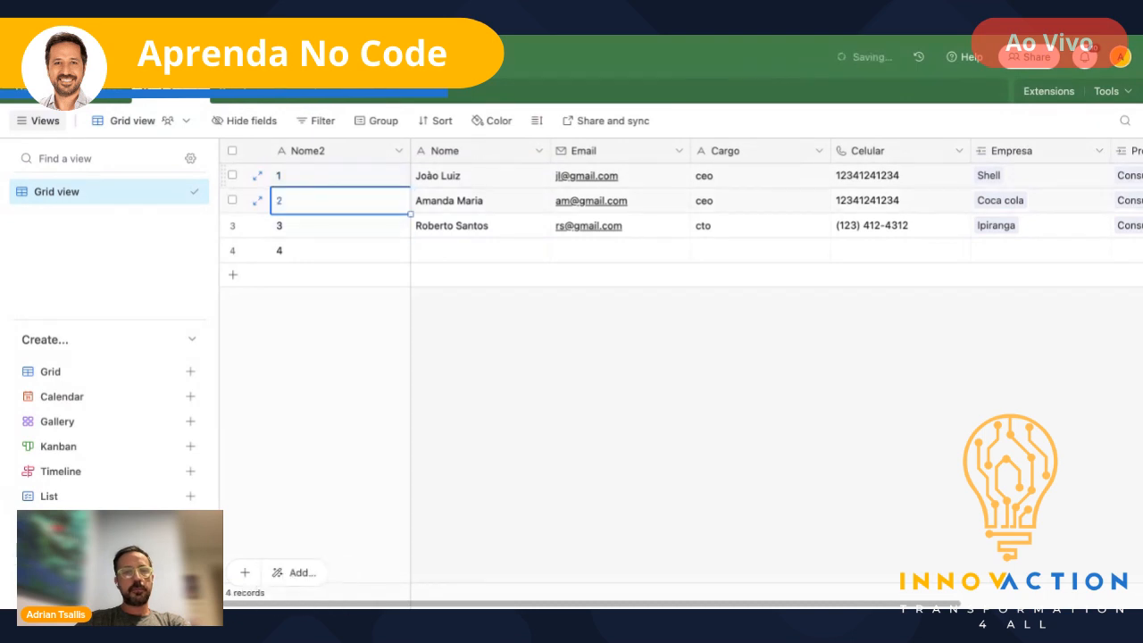
key("ctrl+v")
- Delete the empty fourth contact record
left_click(233, 250)
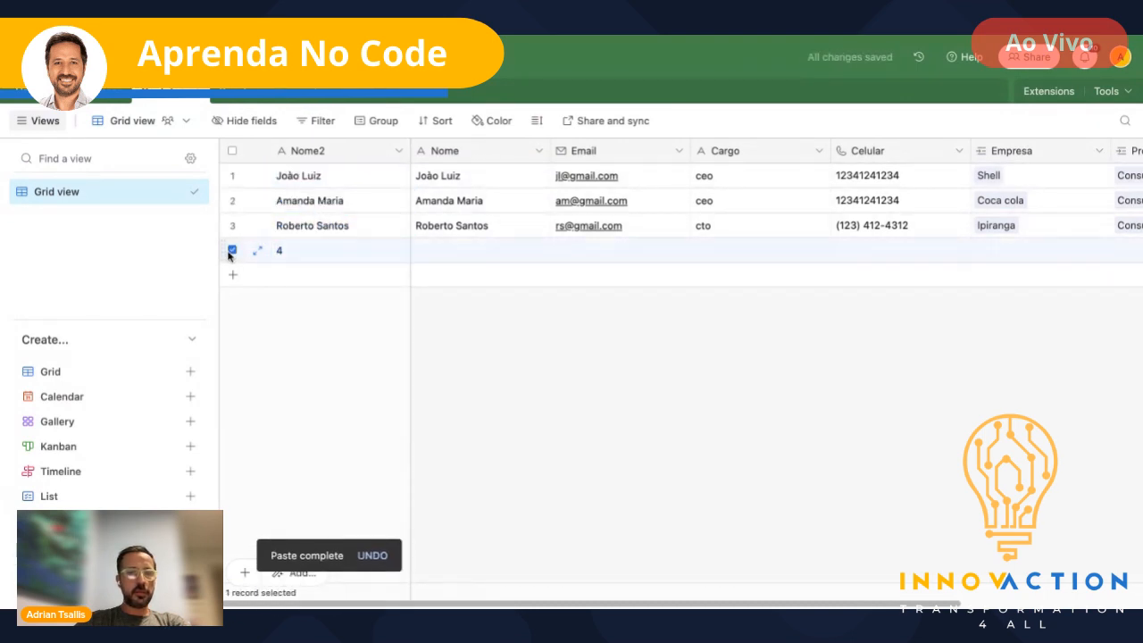
right_click(313, 255)
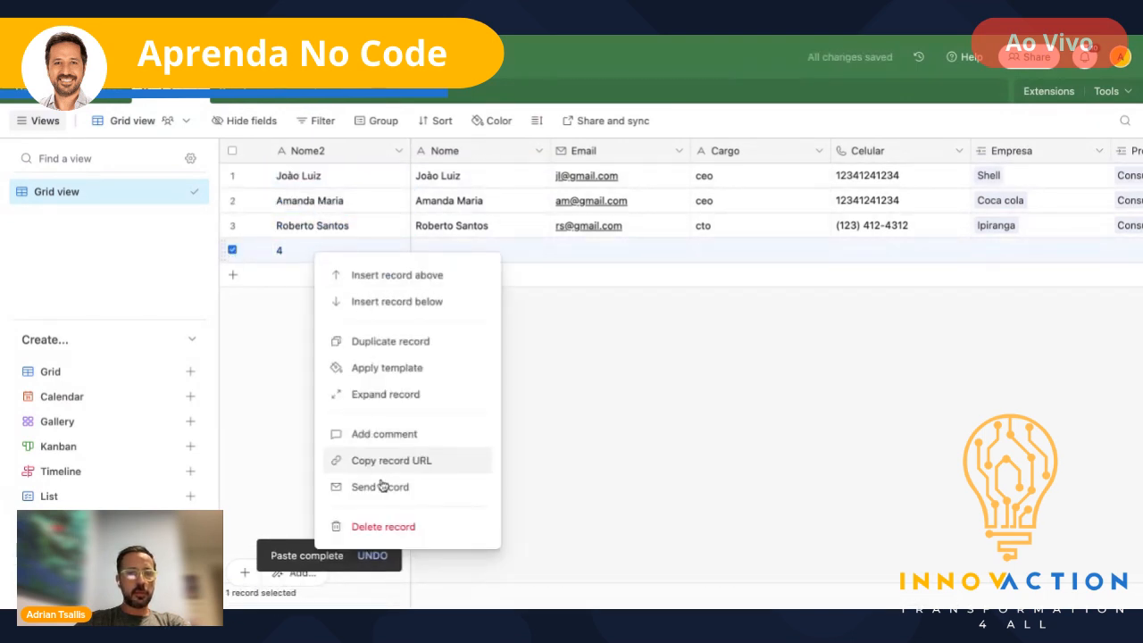
left_click(387, 529)
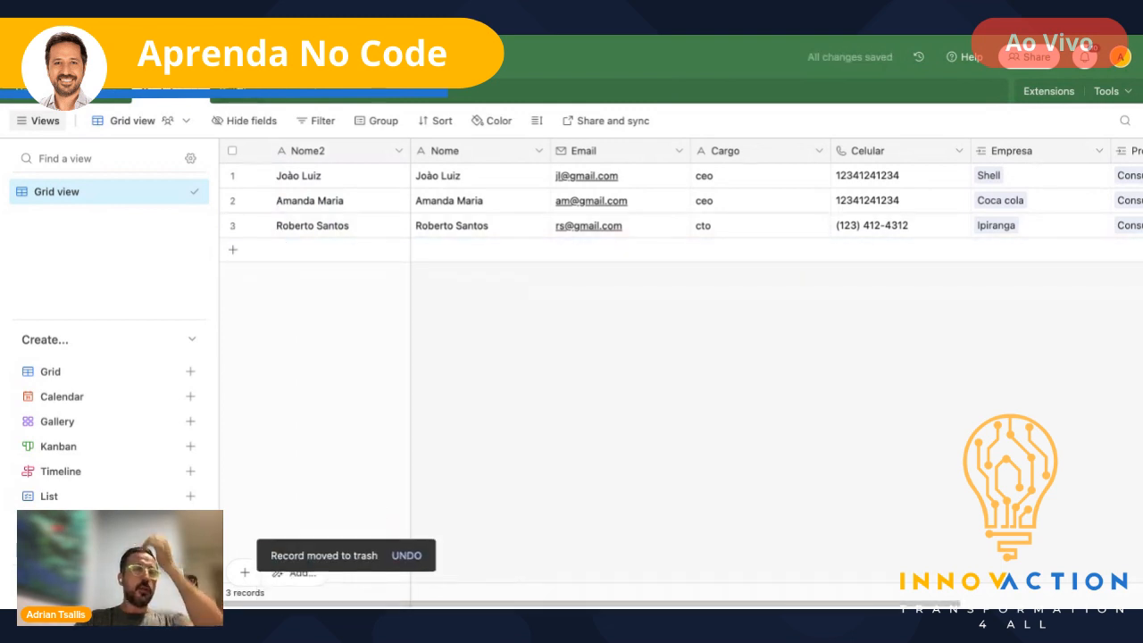
left_click(260, 97)
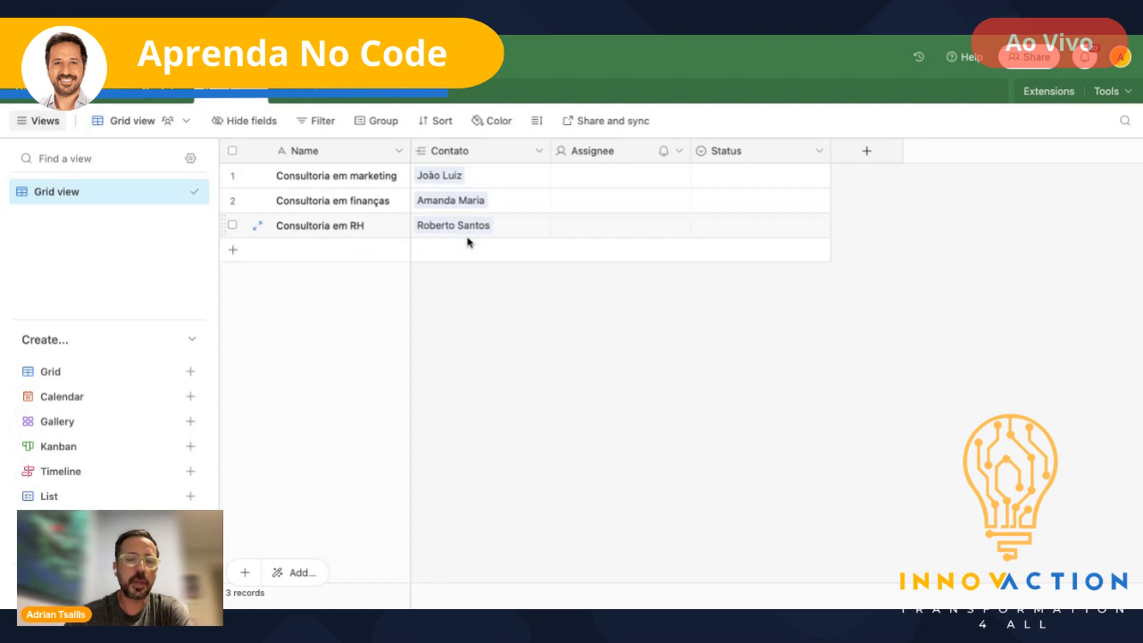
- Open the Assignee field's options menu in the Projetos table
left_click(679, 151)
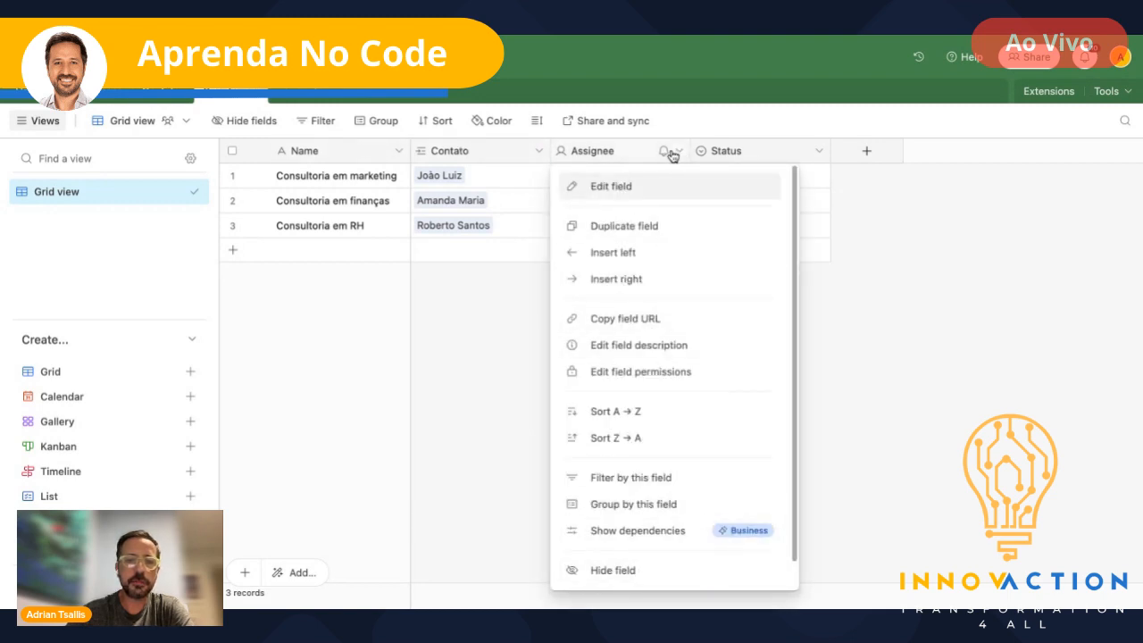
- Close the Assignee menu and open the Contato field's options instead
left_click(678, 153)
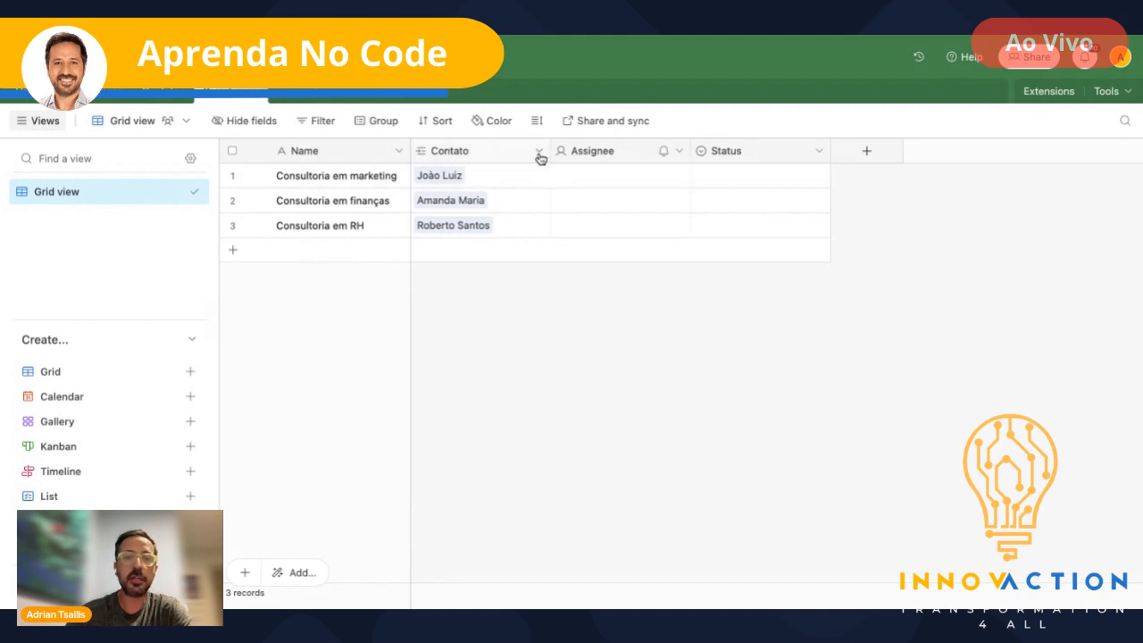
left_click(539, 153)
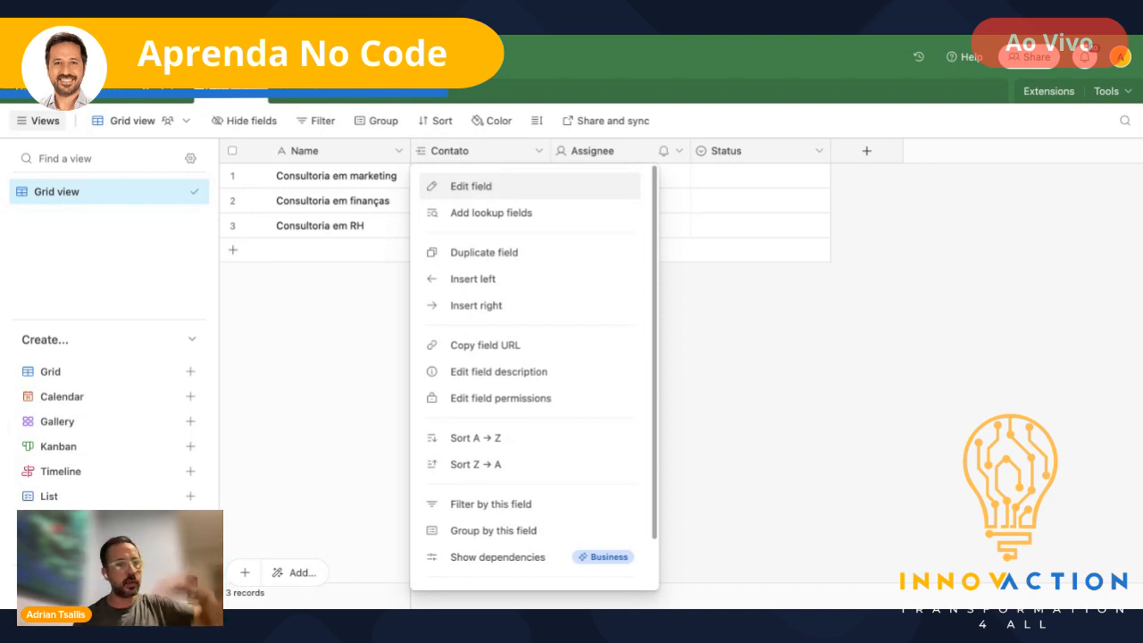
- Add Email, Cargo, Celular and Empresa lookup fields from the linked contacts
left_click(492, 214)
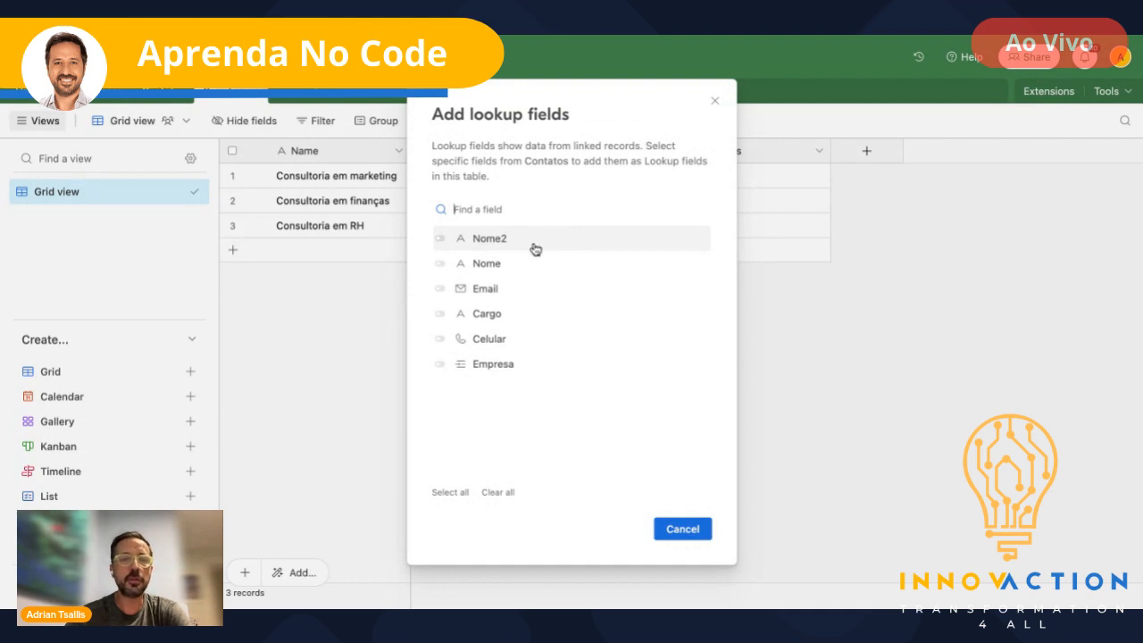
left_click(440, 289)
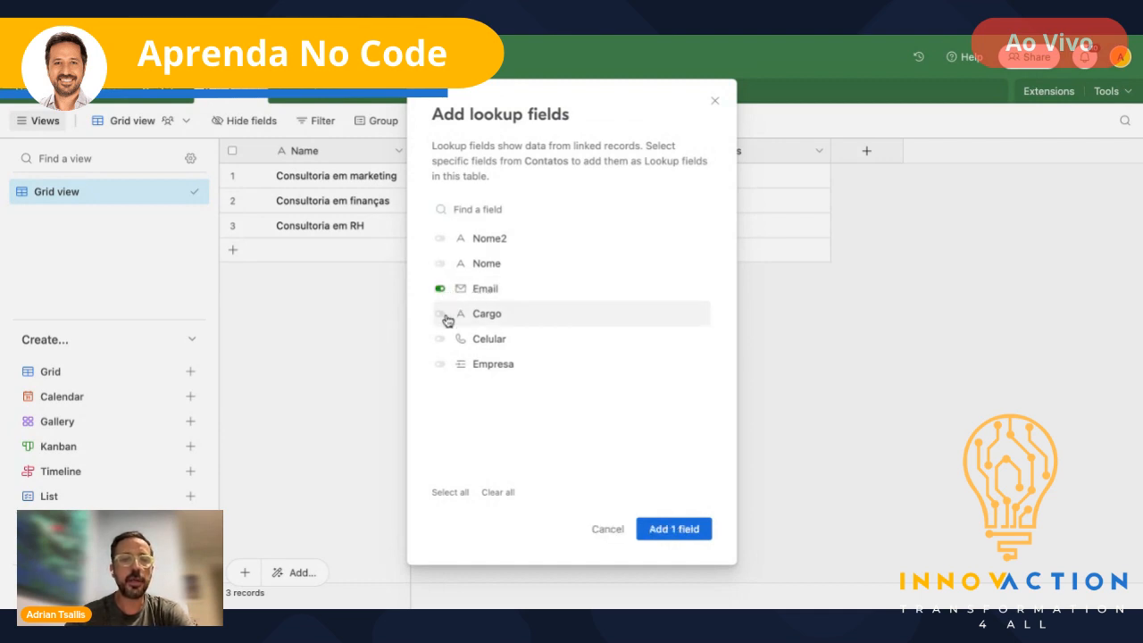
left_click(443, 315)
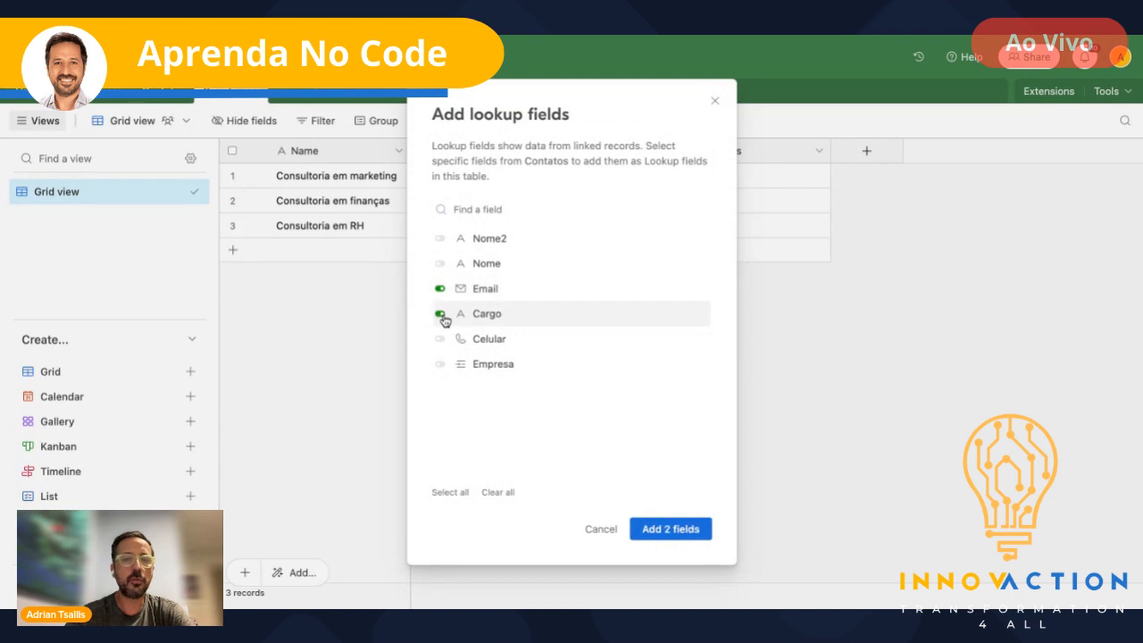
left_click(440, 364)
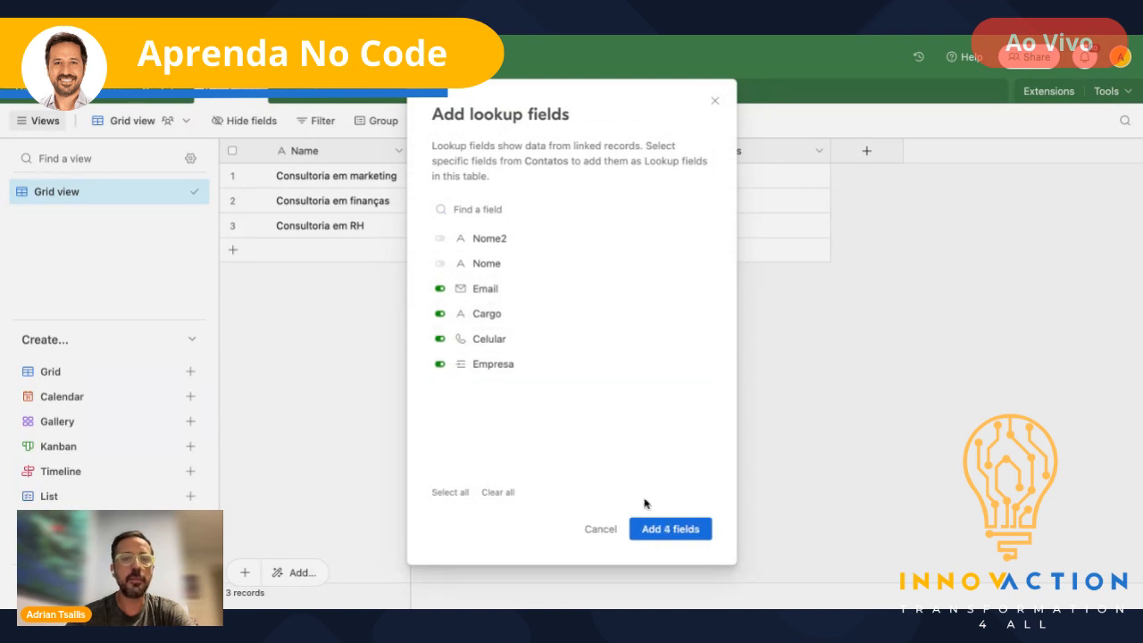
left_click(689, 540)
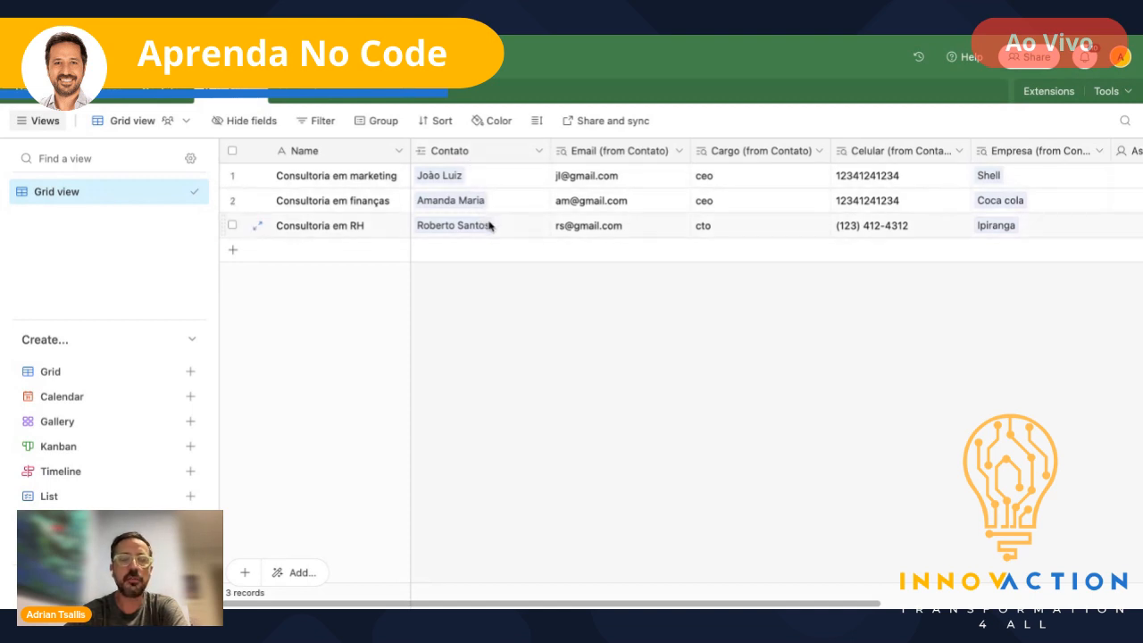
- Try editing the first row's Cargo lookup cell to confirm it is read-only
scroll(502, 183, "right", 3)
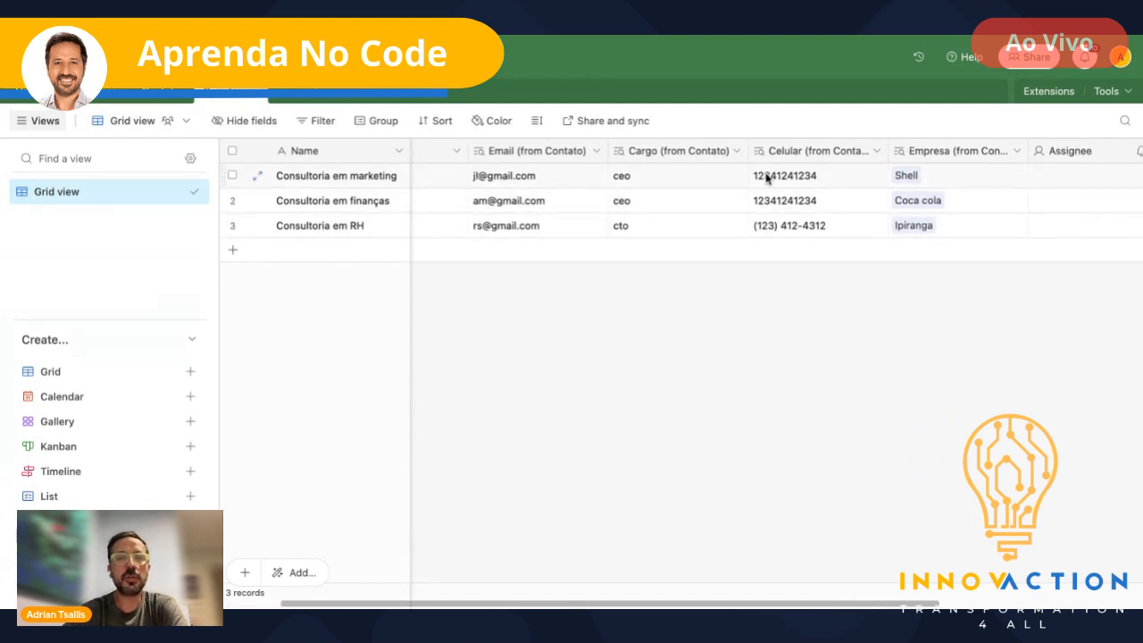
double_click(636, 184)
left_click(662, 280)
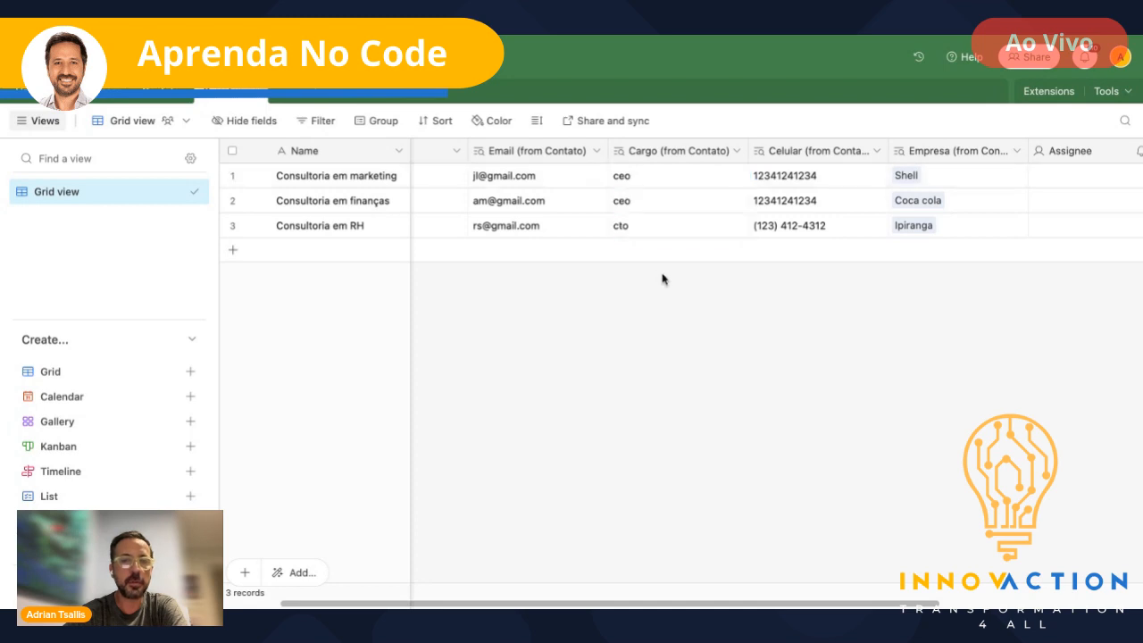
double_click(624, 180)
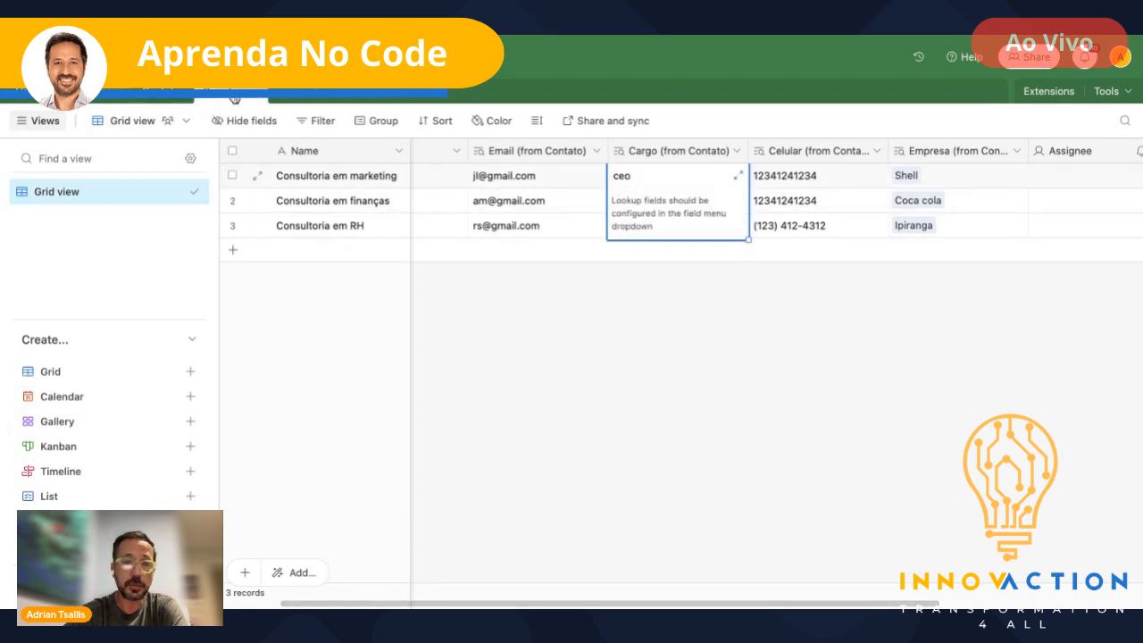
- Visit Contatos and return, then open the projects table's Assignee field options
left_click(162, 96)
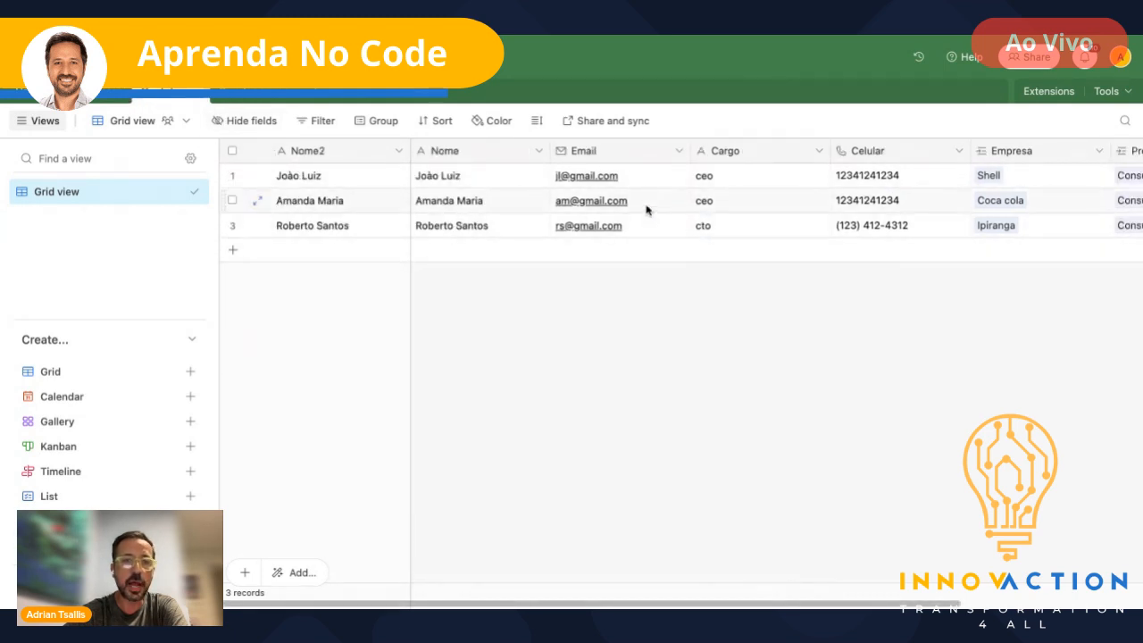
left_click(232, 96)
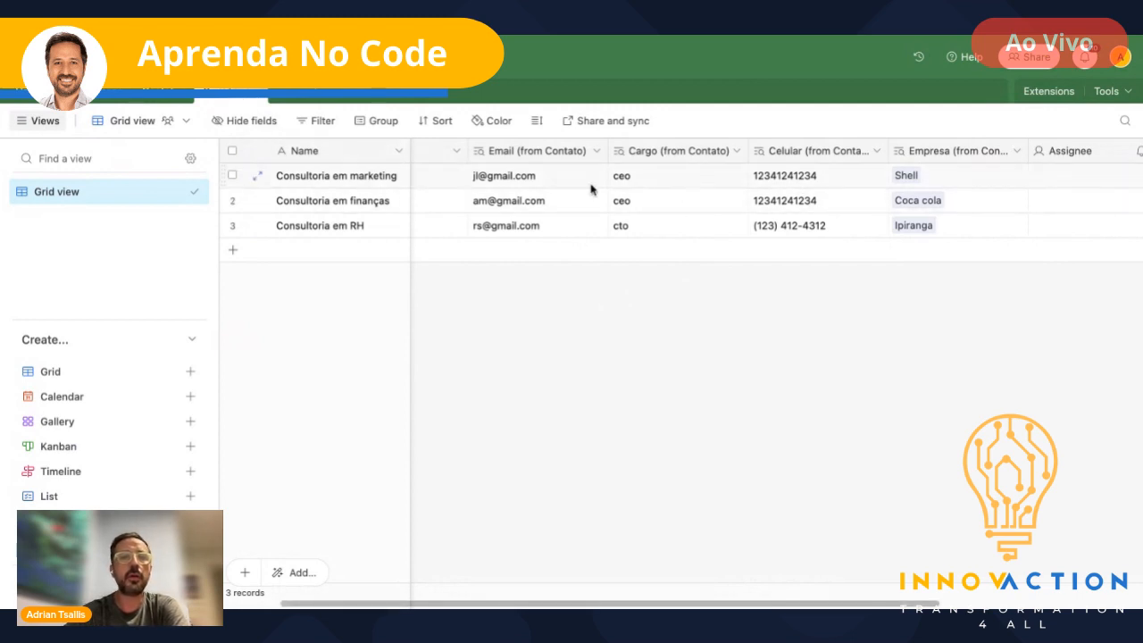
scroll(591, 188, "left", 2)
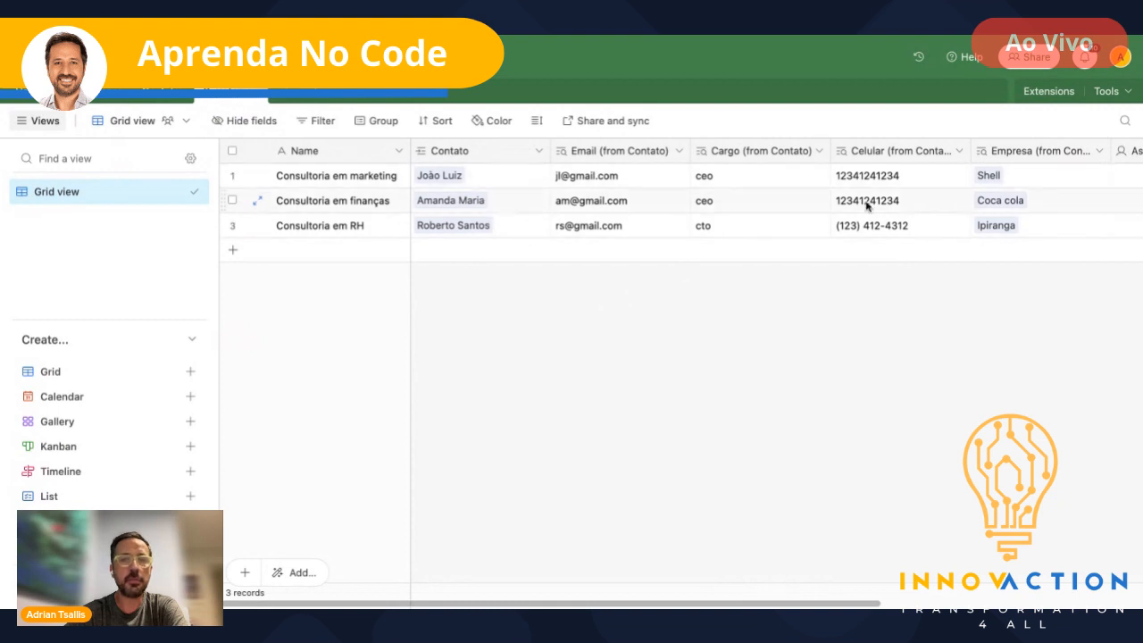
scroll(906, 209, "right", 2)
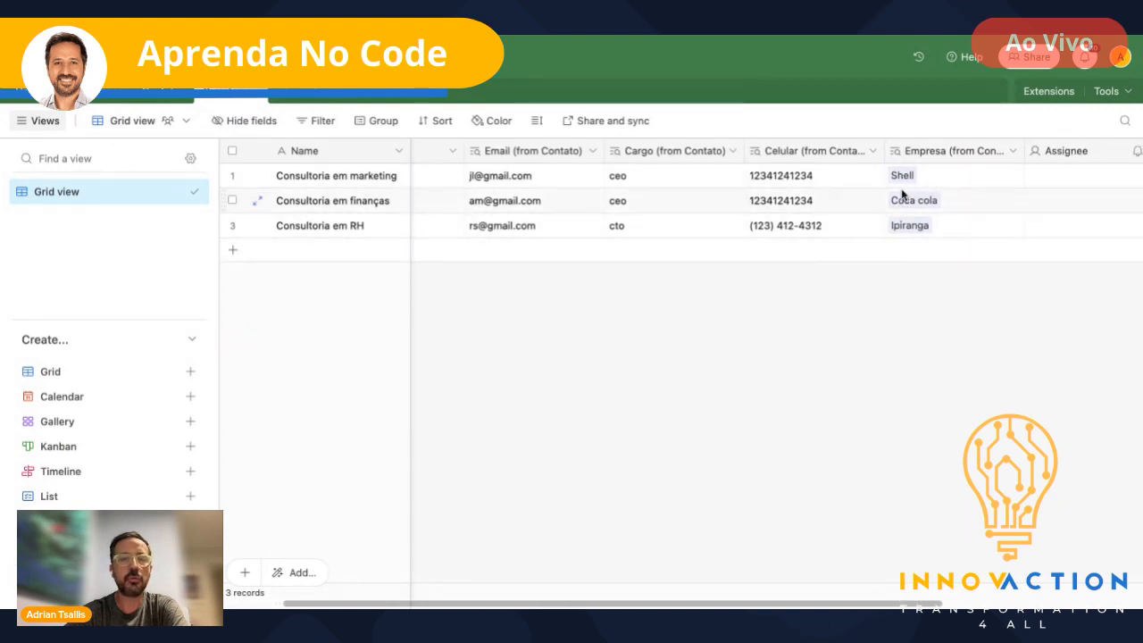
scroll(902, 195, "right", 5)
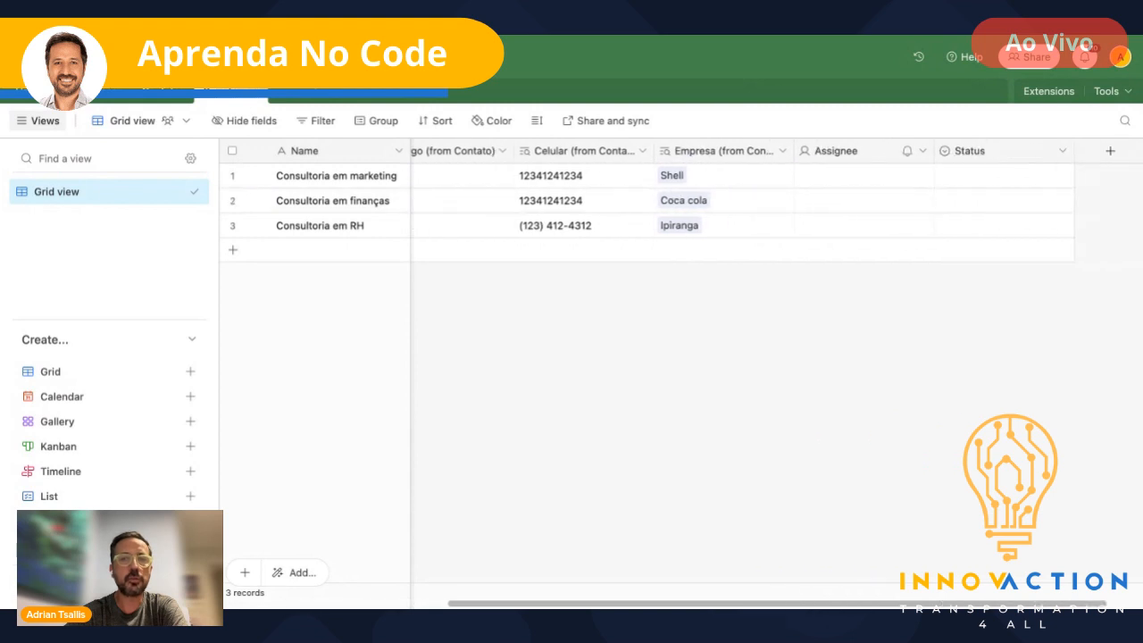
left_click(924, 152)
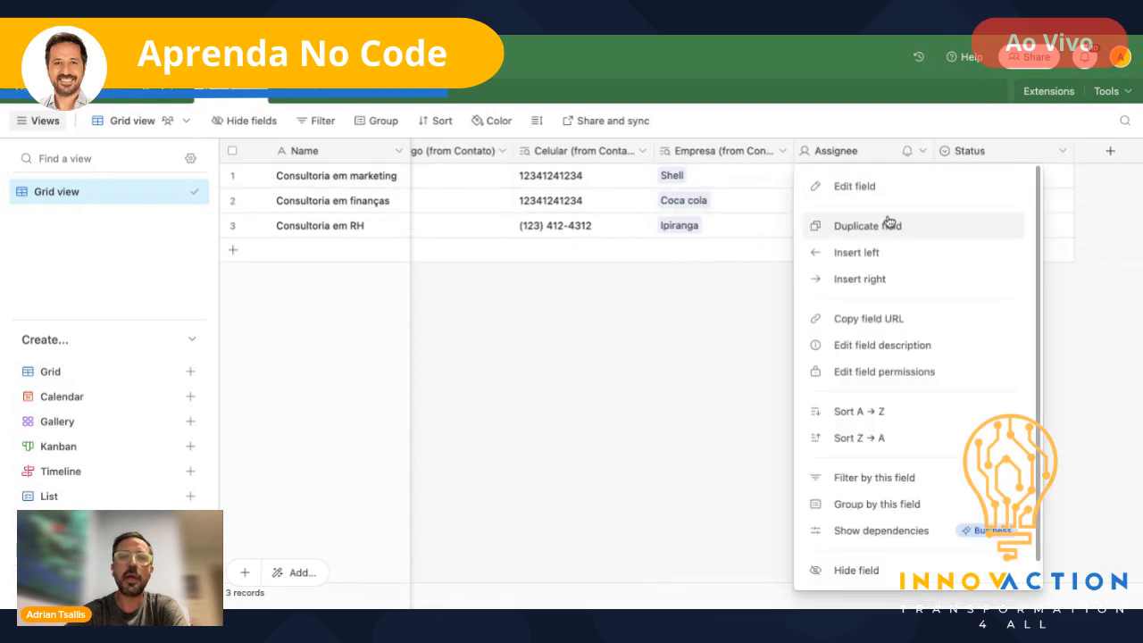
- Rename Assignee to 'Quem criou o projeto' linking to Usuarios, multiple records allowed
left_click(873, 195)
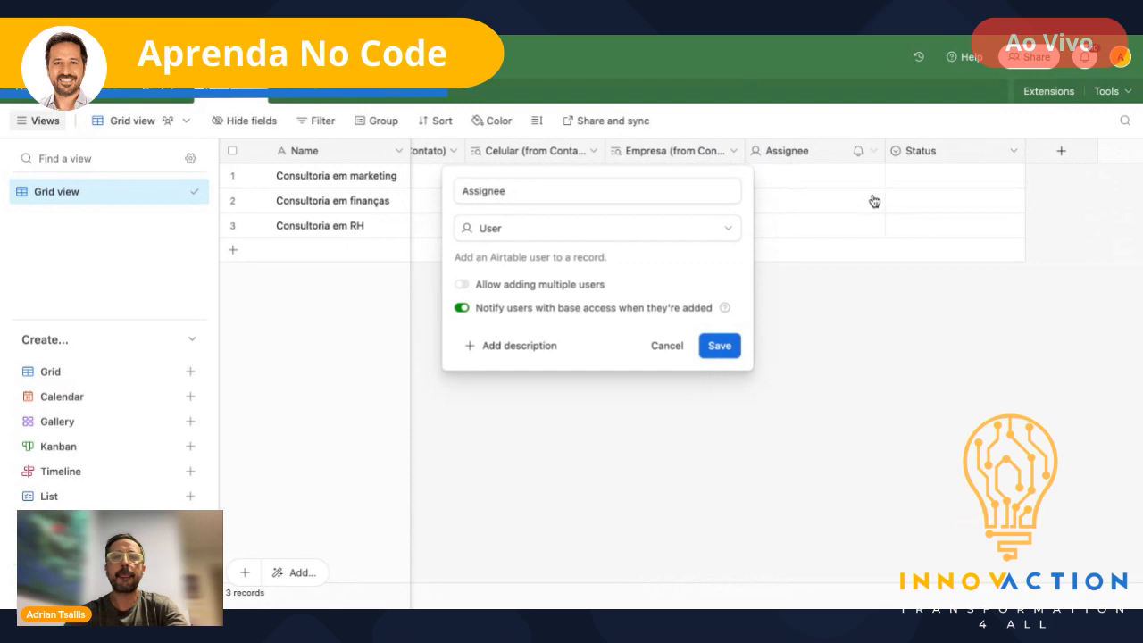
left_click(722, 225)
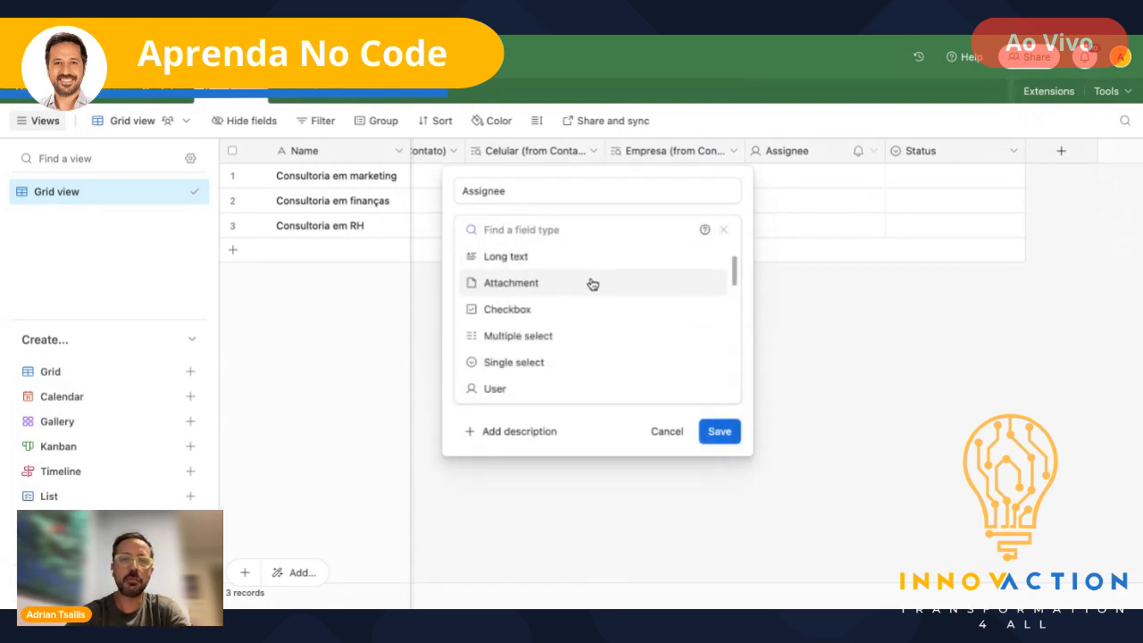
double_click(534, 186)
type("Quem")
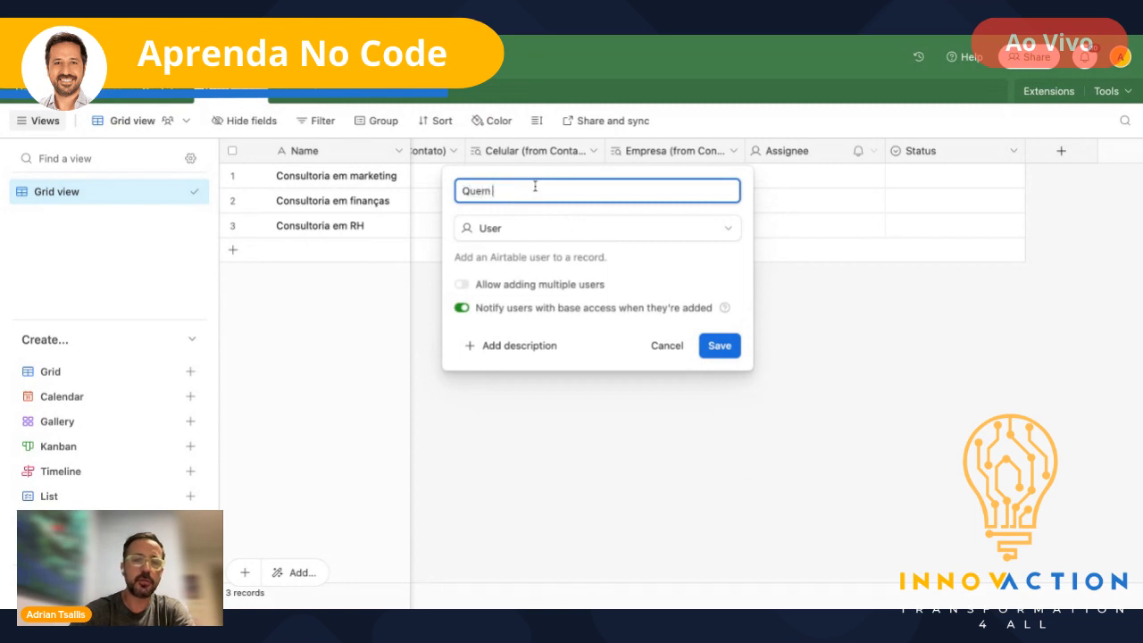
type(" criou o projeto")
left_click(524, 235)
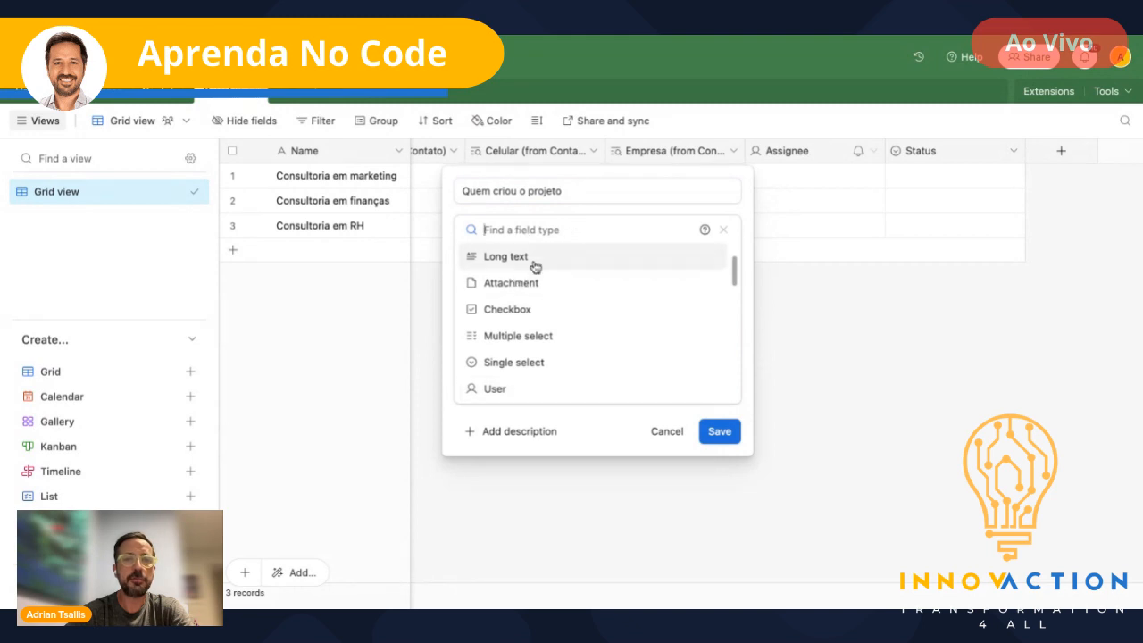
type("lin")
left_click(510, 259)
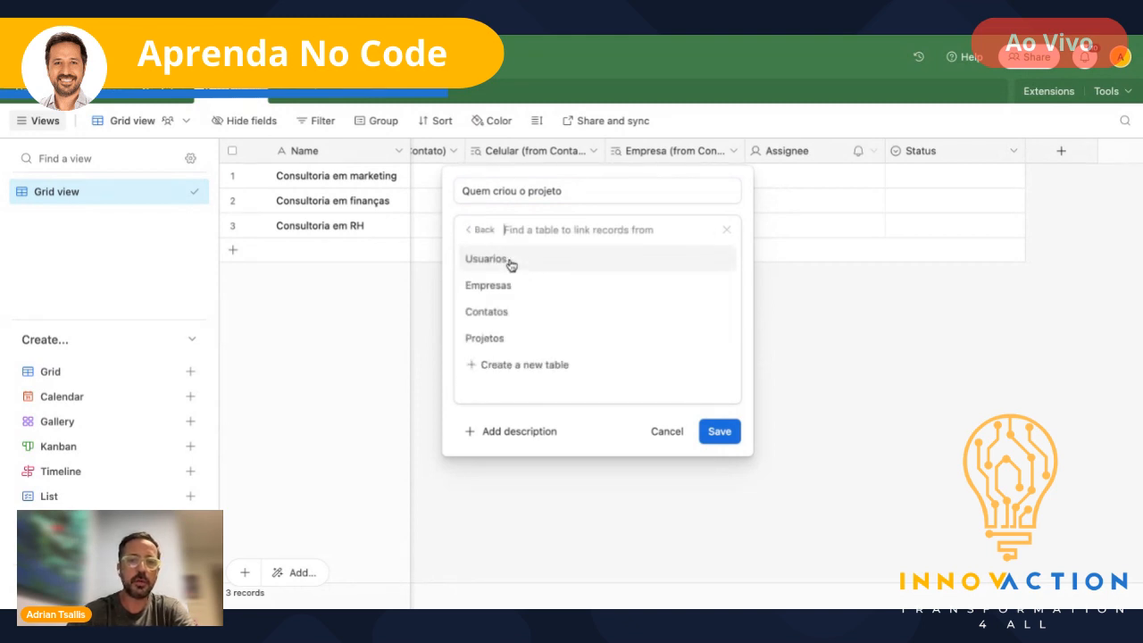
left_click(478, 258)
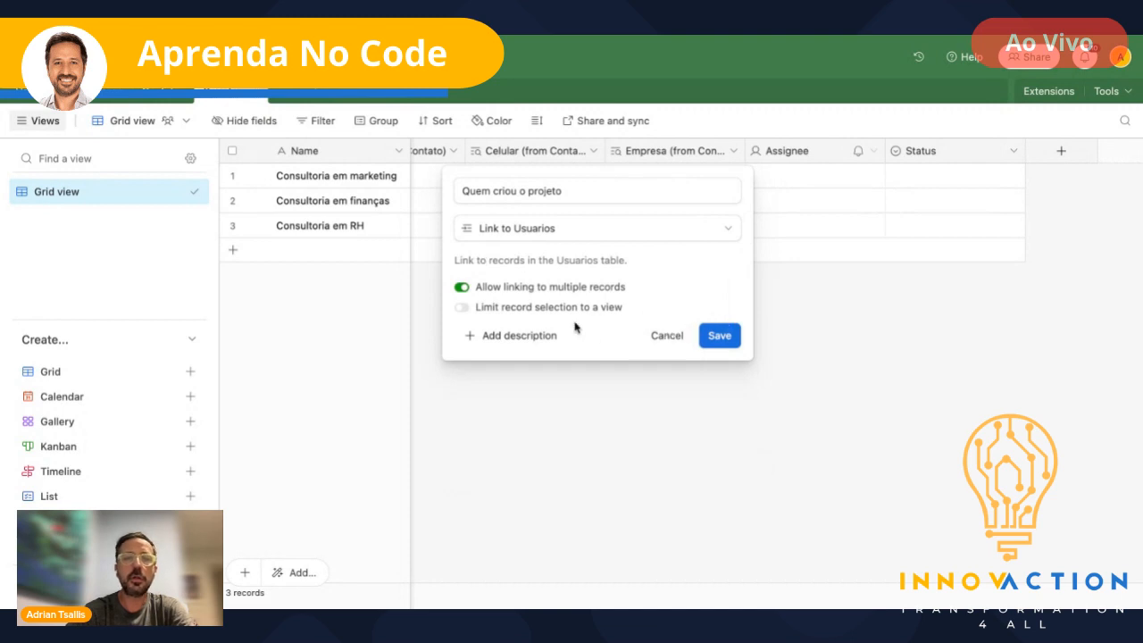
left_click(462, 287)
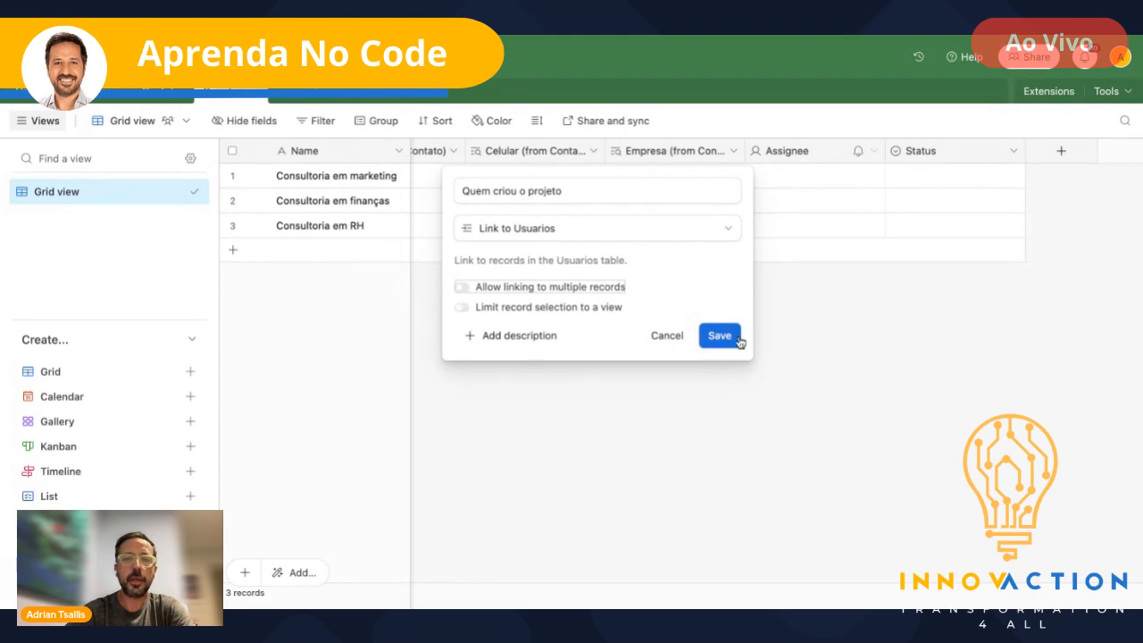
left_click(462, 287)
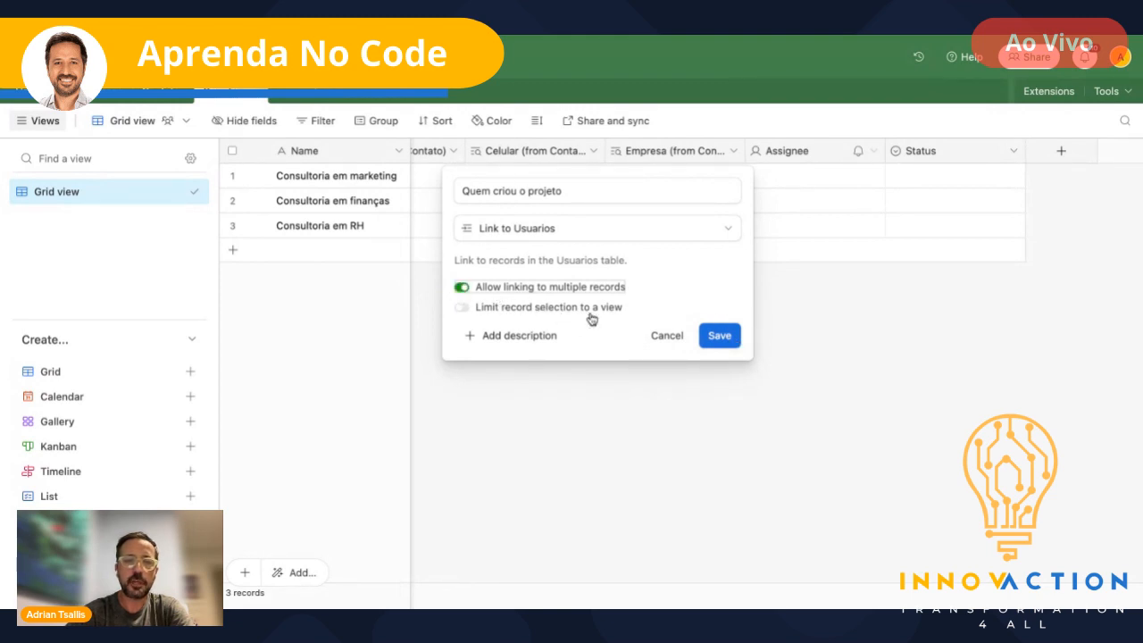
left_click(720, 336)
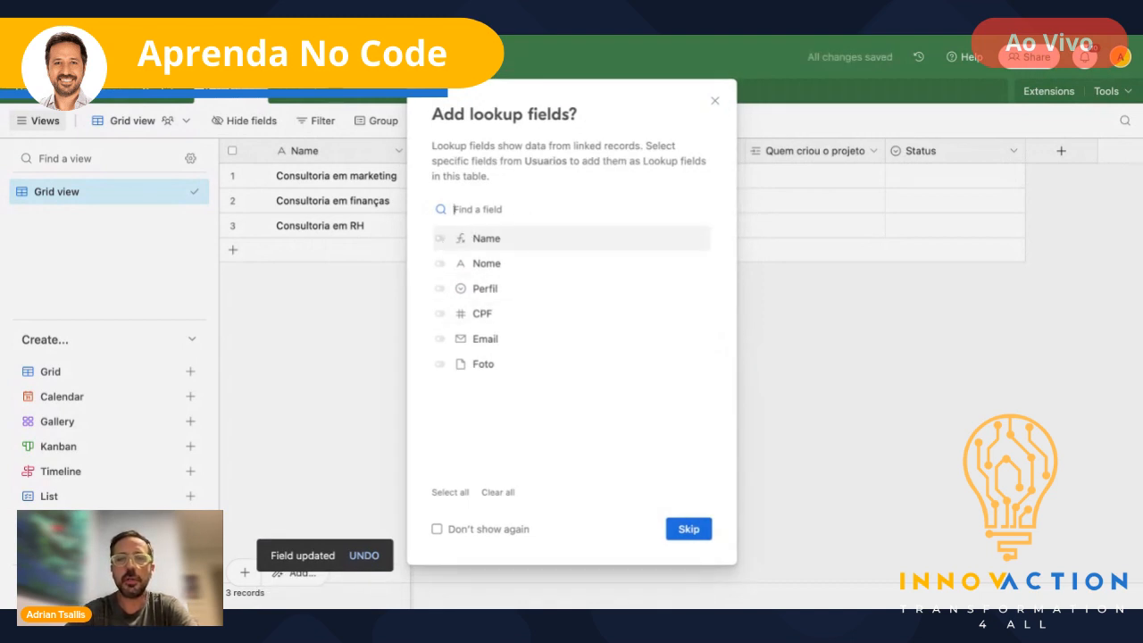
- Add four lookup columns for the linked users' Name, Perfil, CPF and Foto
left_click(439, 238)
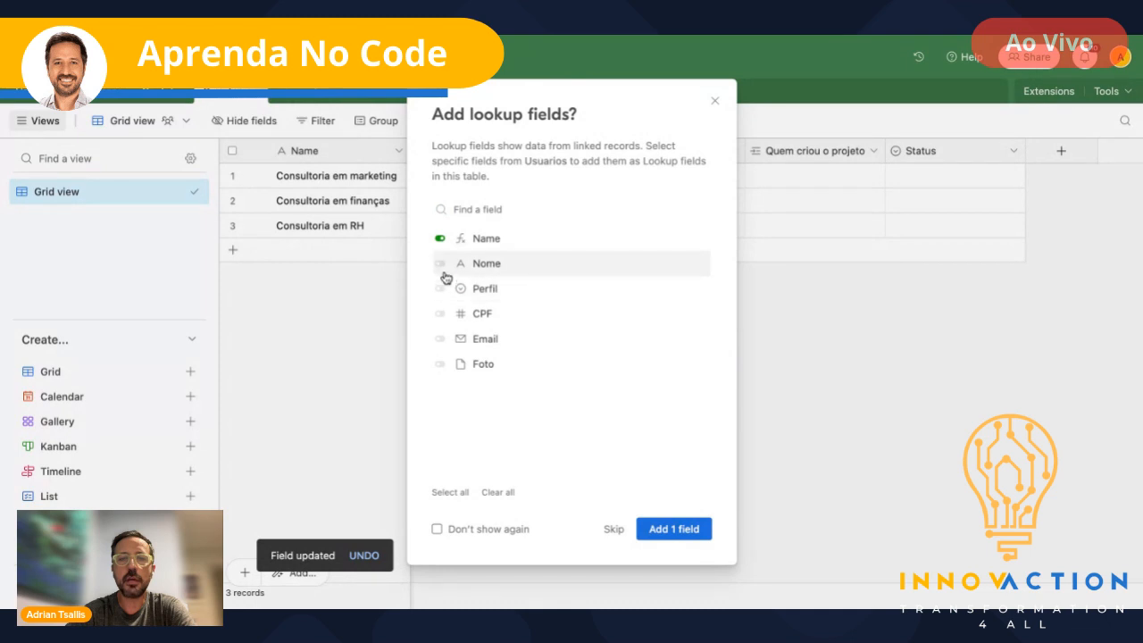
left_click(440, 290)
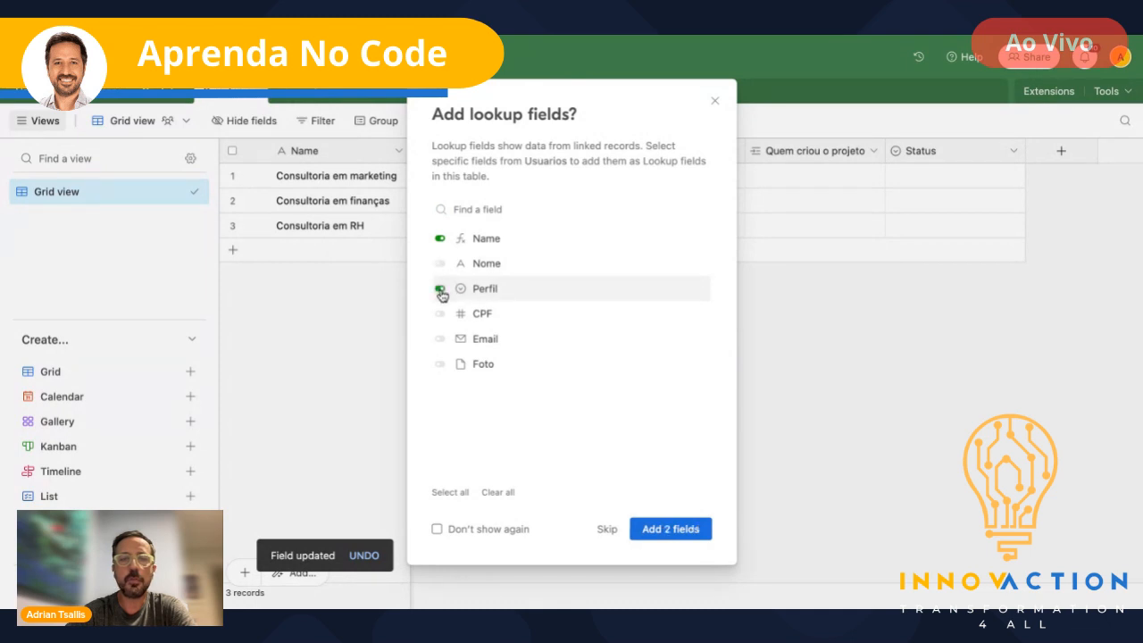
left_click(440, 314)
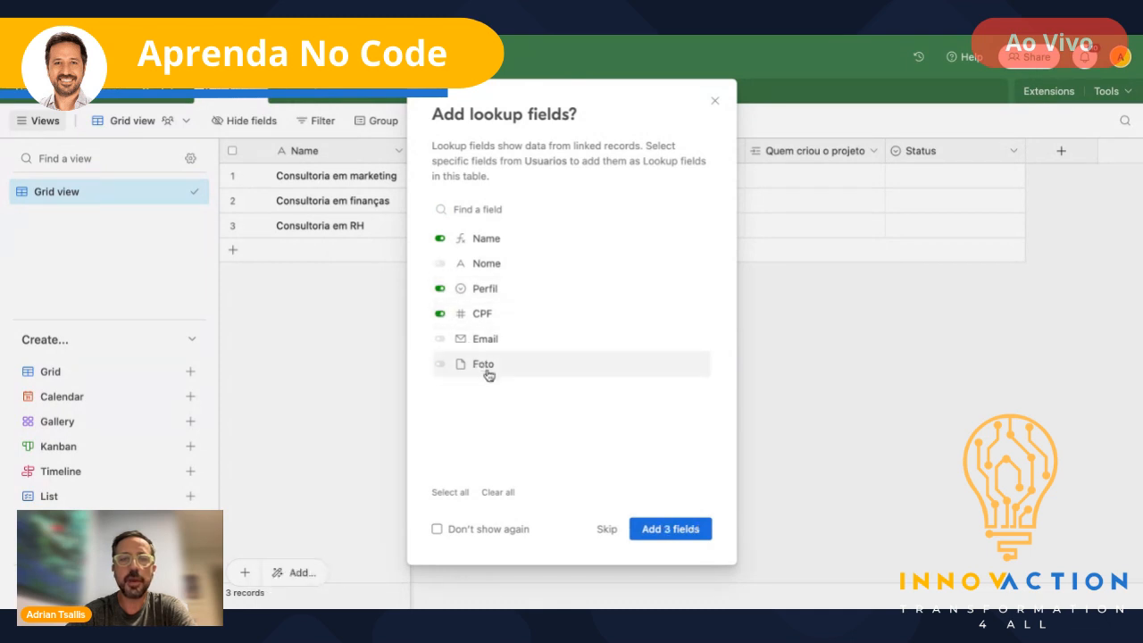
left_click(440, 364)
left_click(676, 528)
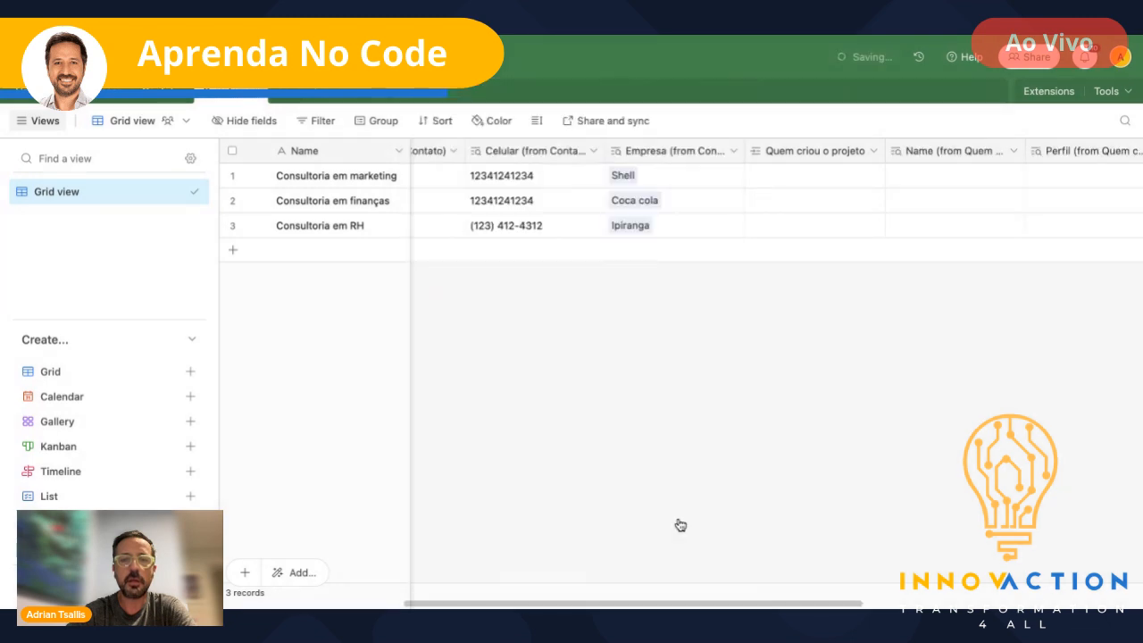
scroll(882, 264, "right", 1)
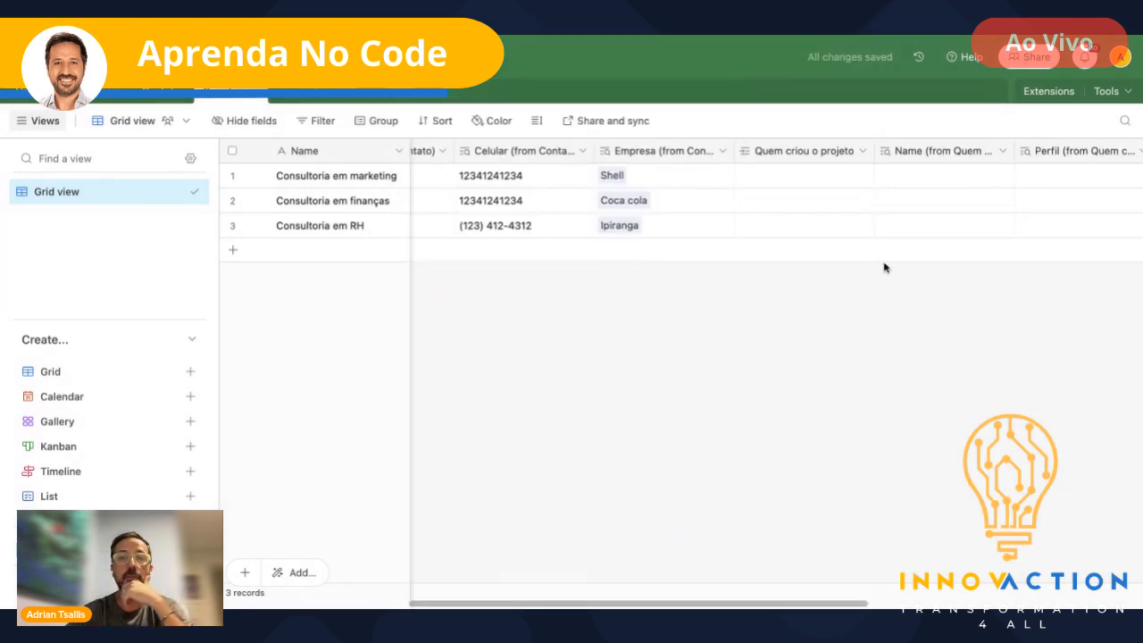
- Link the Admin user as the marketing project's creator and two users to finanças
left_click(761, 178)
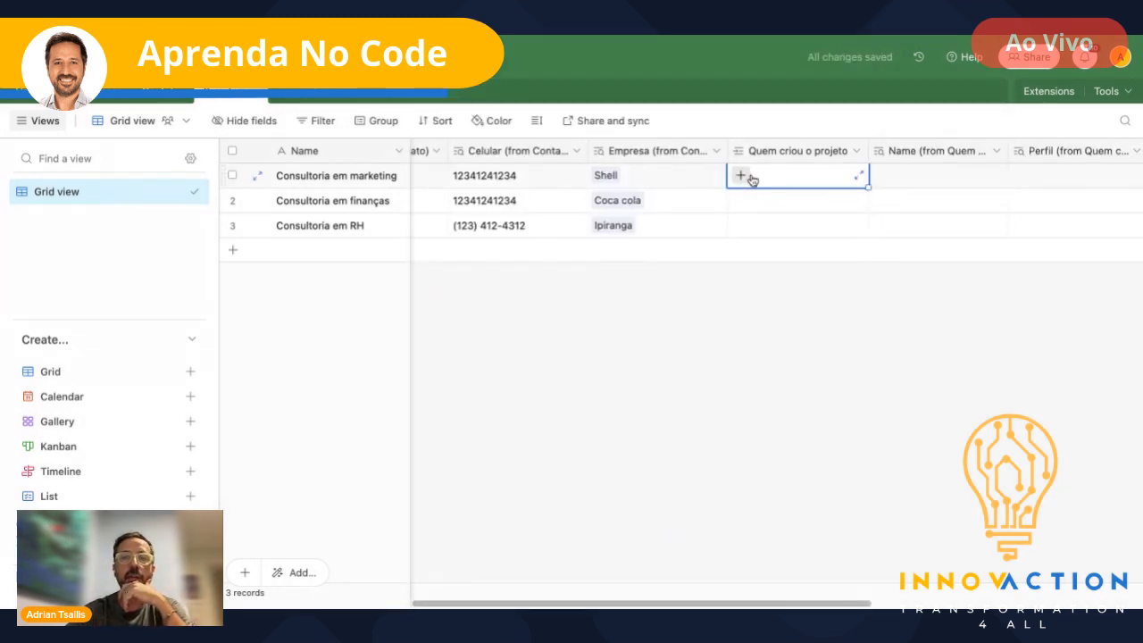
left_click(740, 176)
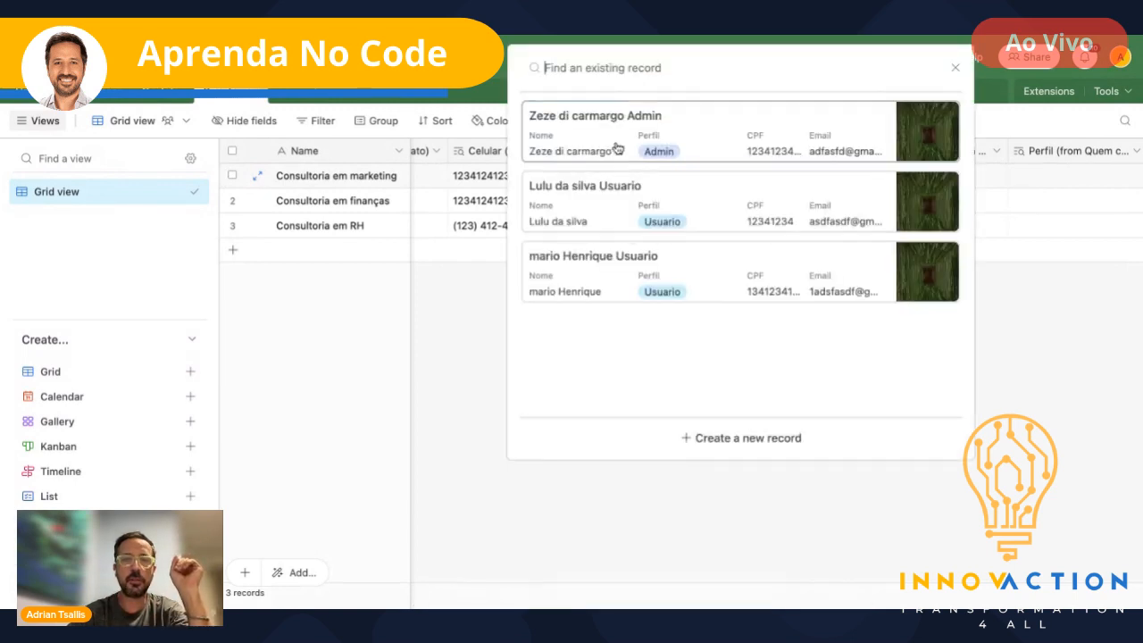
left_click(617, 147)
left_click(750, 228)
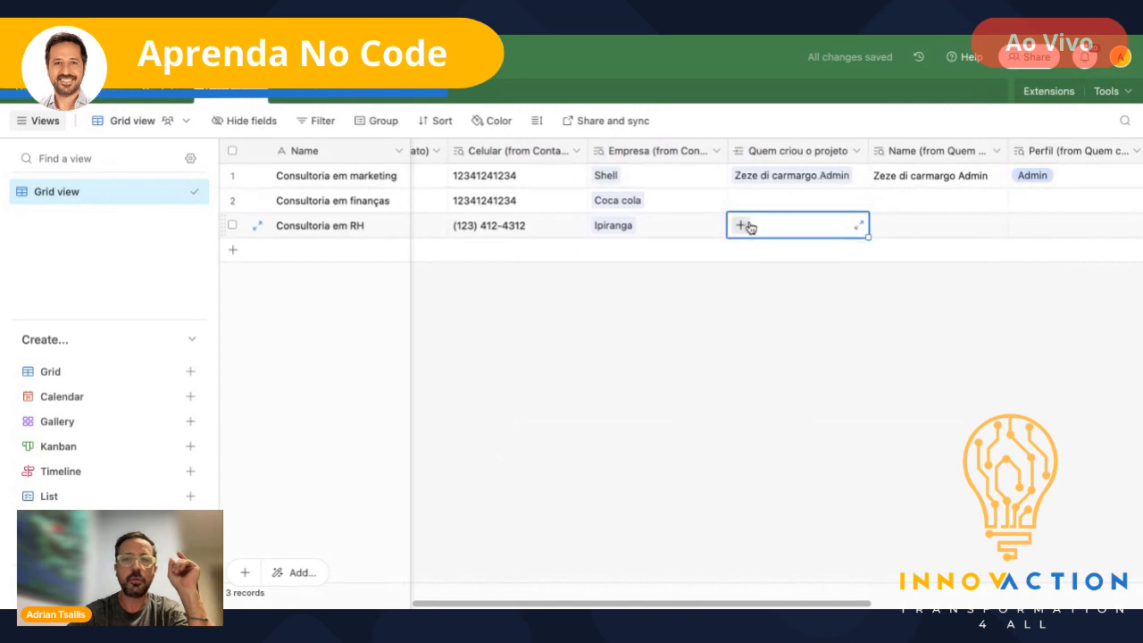
left_click(741, 225)
left_click(610, 197)
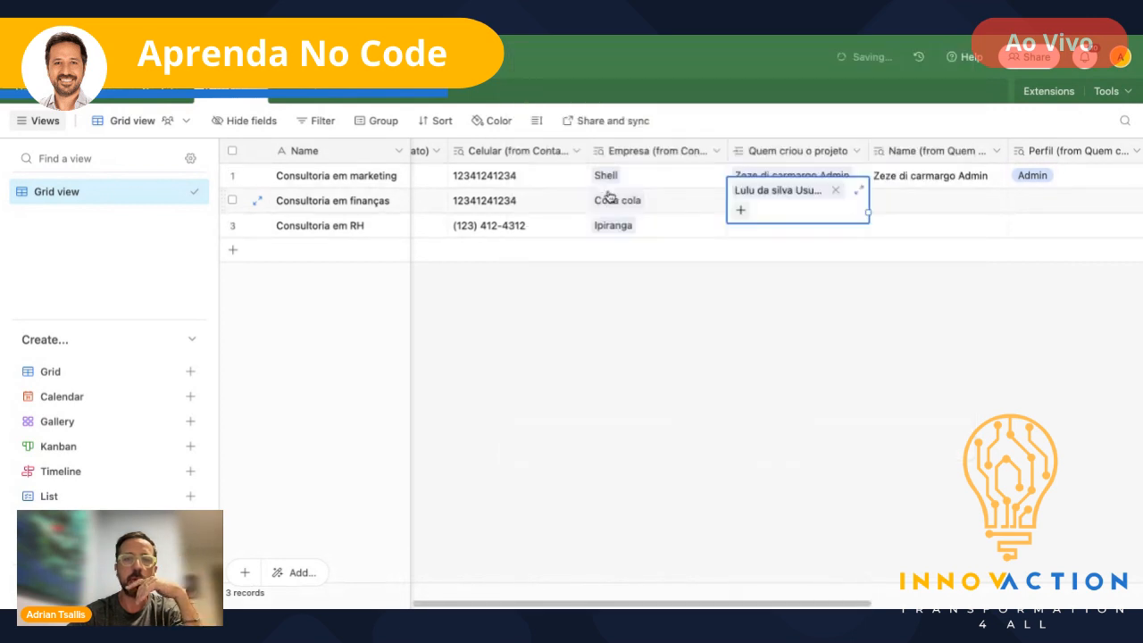
left_click(740, 210)
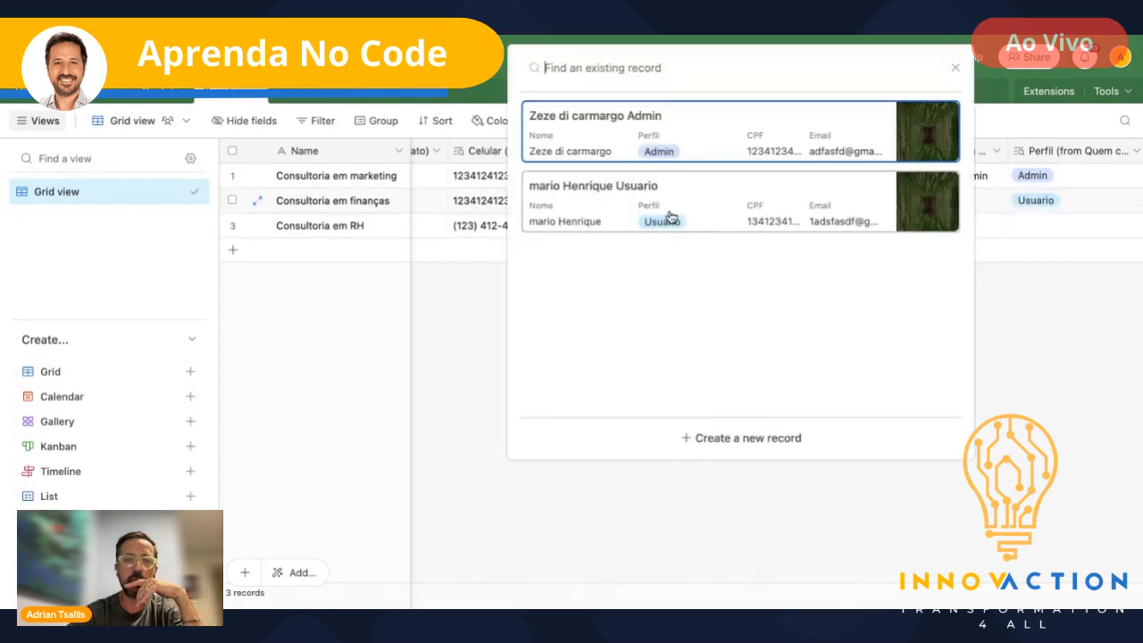
left_click(583, 185)
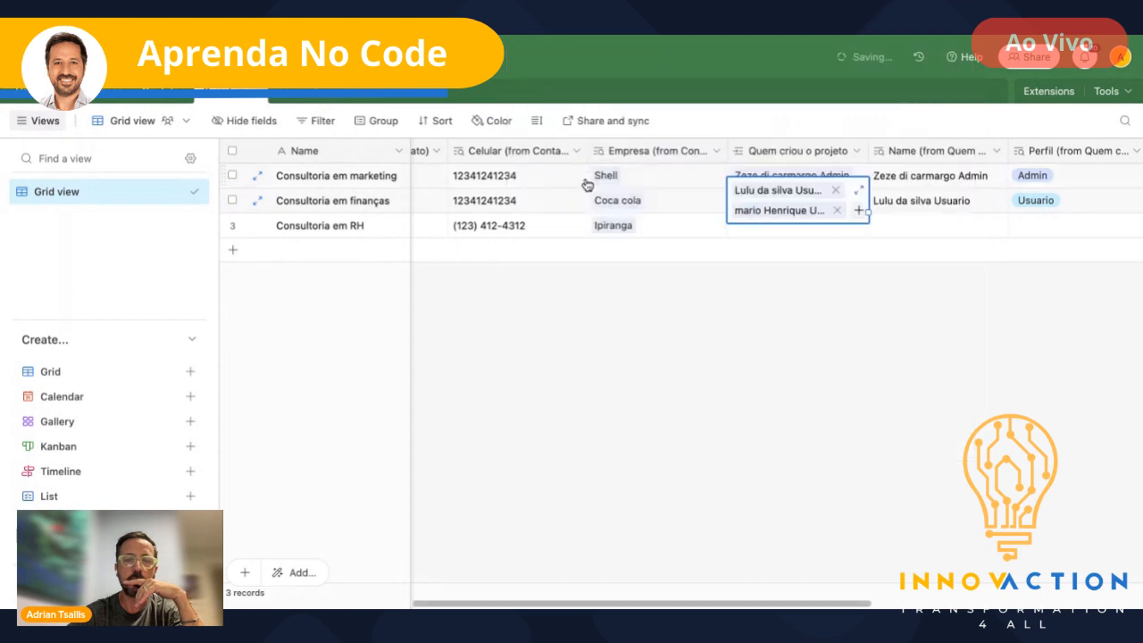
- Link one user as the creator of the RH project
left_click(764, 231)
left_click(742, 228)
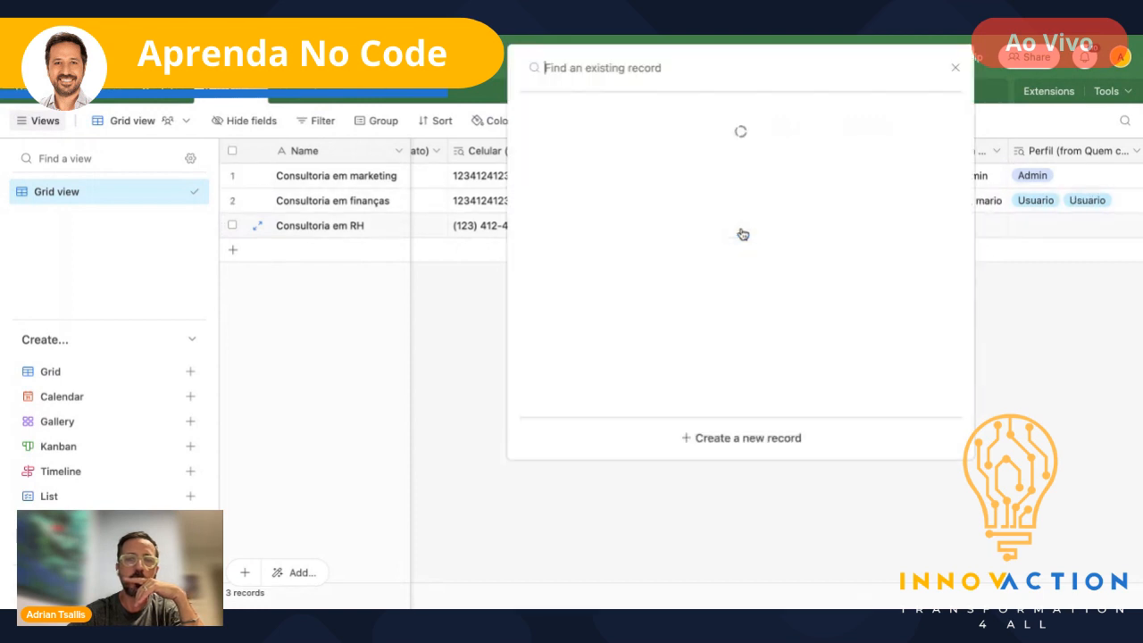
left_click(620, 256)
left_click(851, 295)
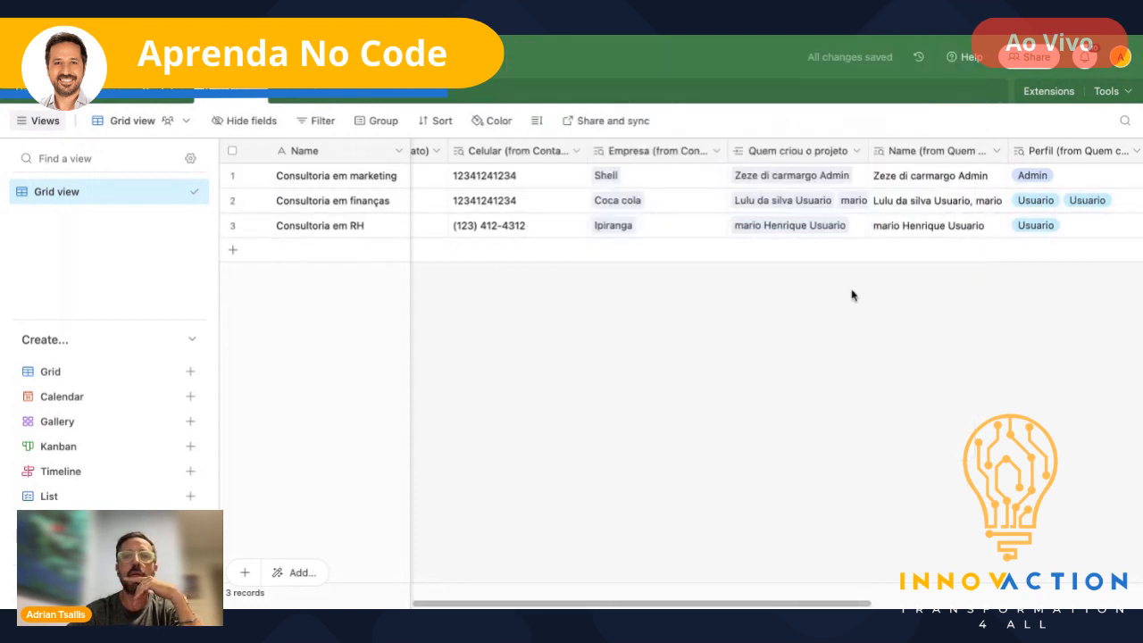
scroll(860, 268, "right", 5)
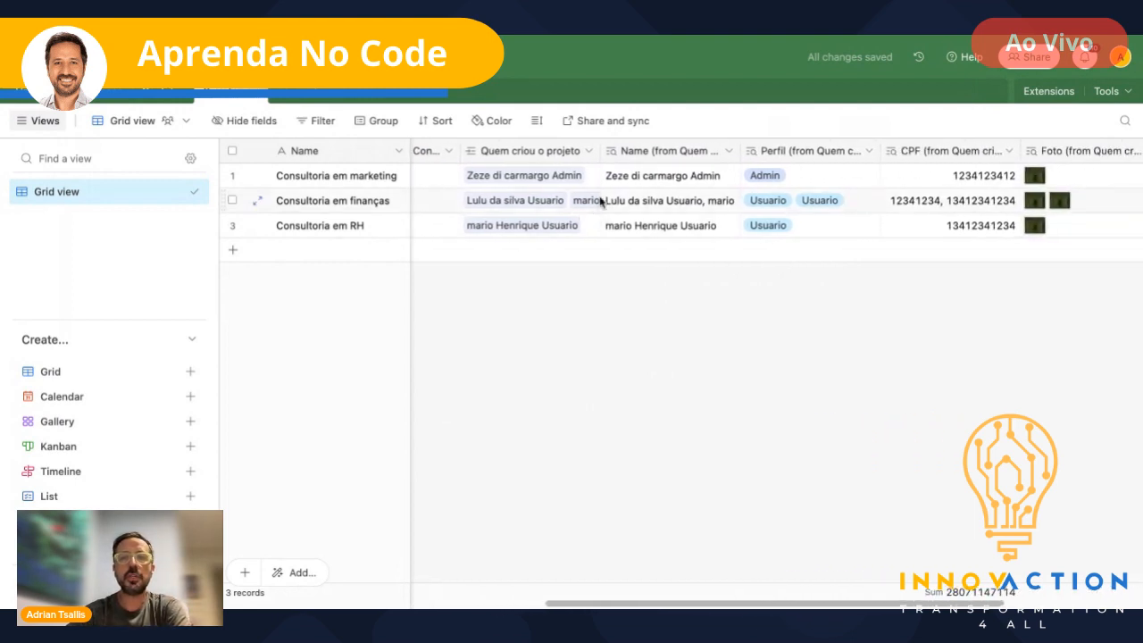
scroll(938, 186, "right", 5)
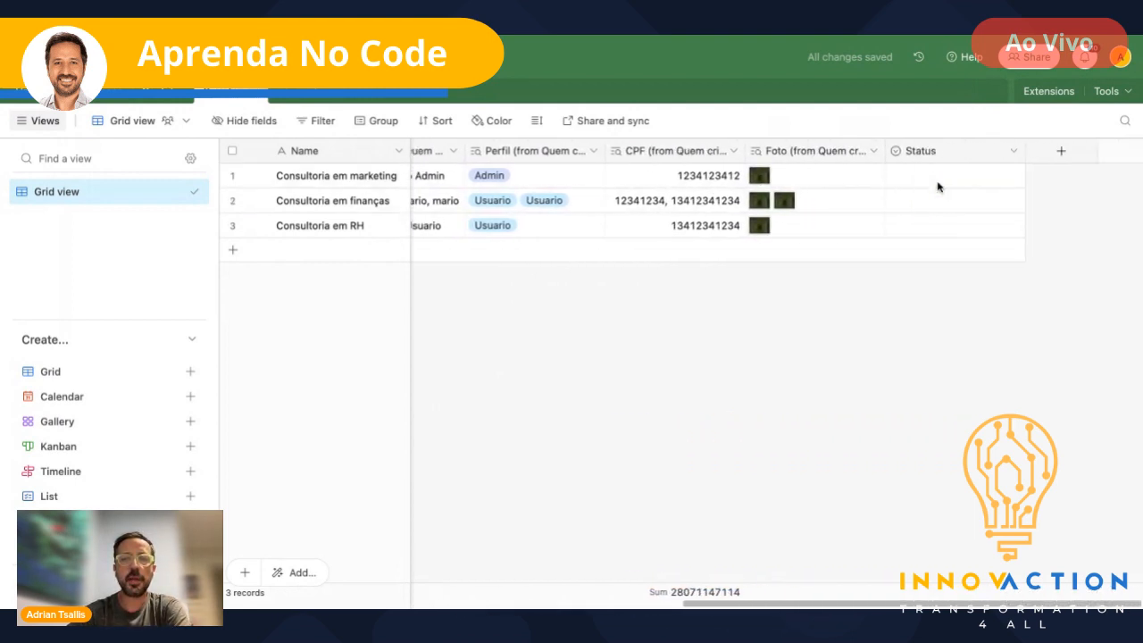
- Rename the Status field to Valor and make it a Currency field with the R$ symbol
double_click(937, 154)
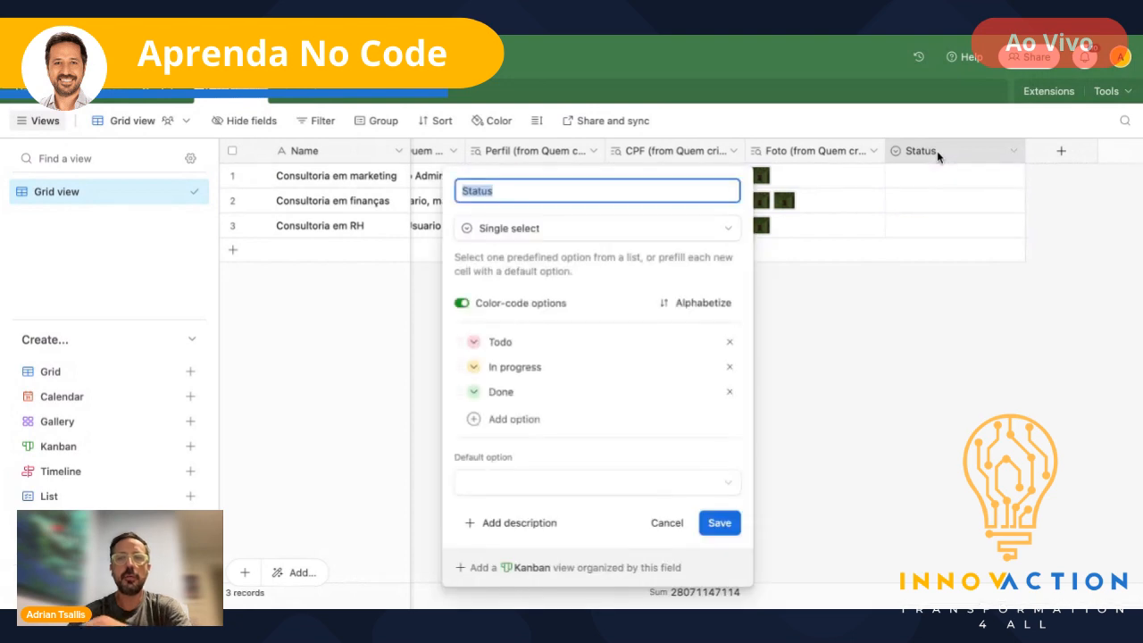
type("Valor")
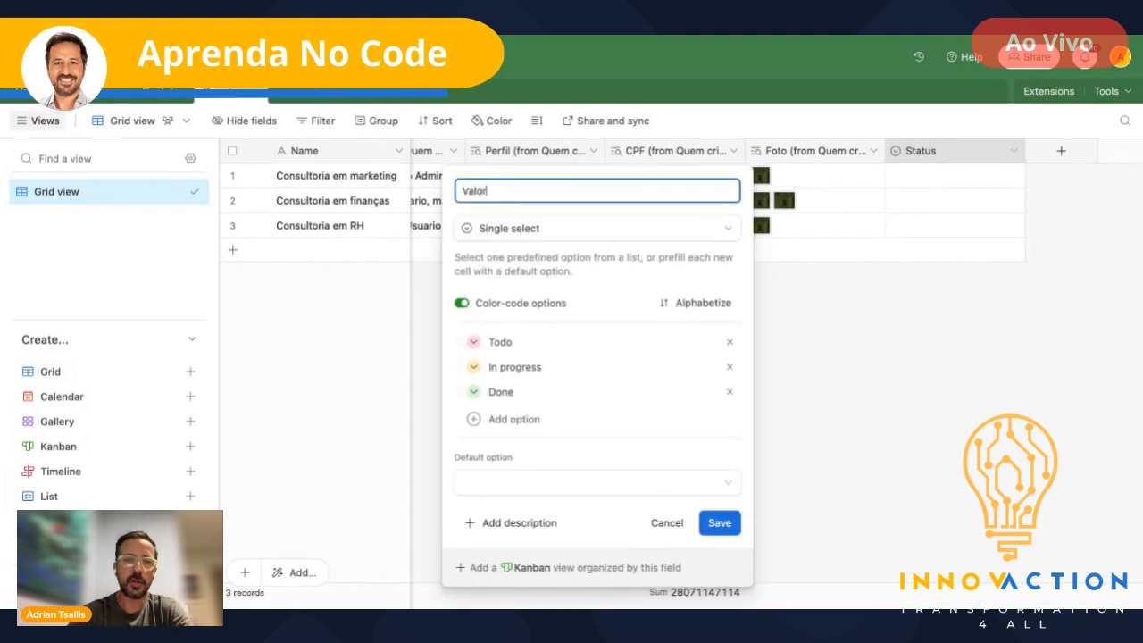
left_click(702, 229)
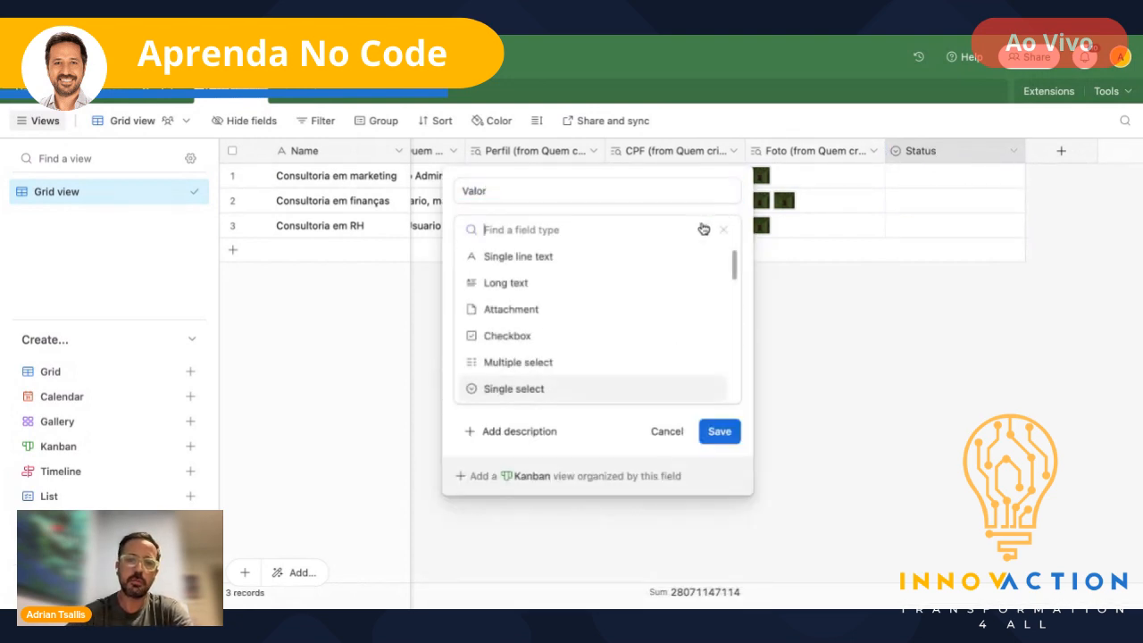
scroll(605, 278, "down", 5)
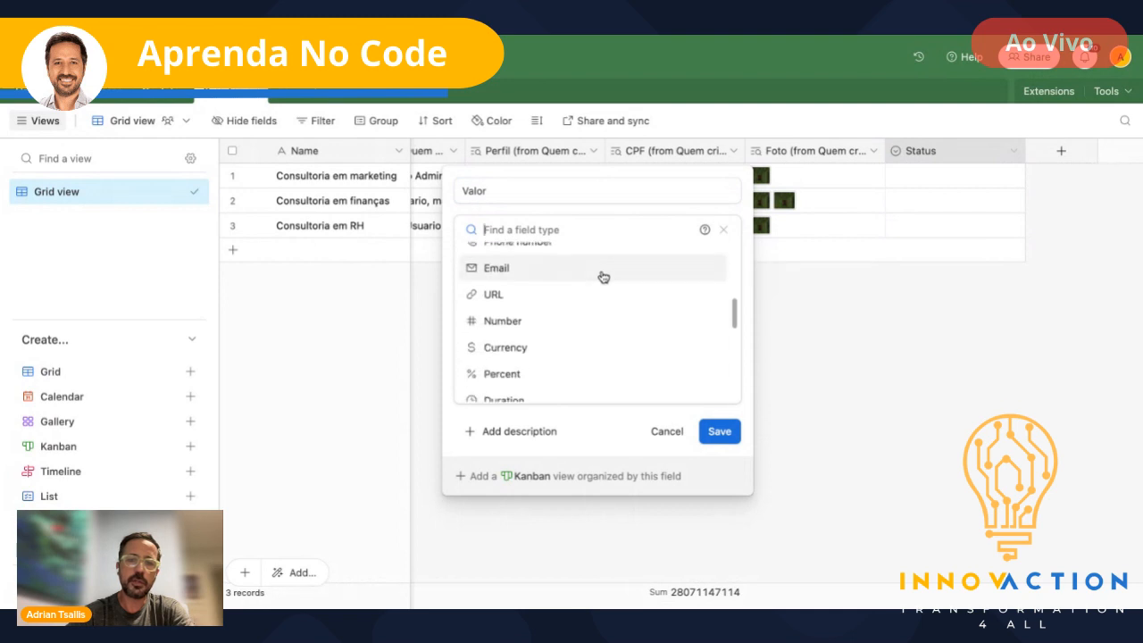
left_click(503, 270)
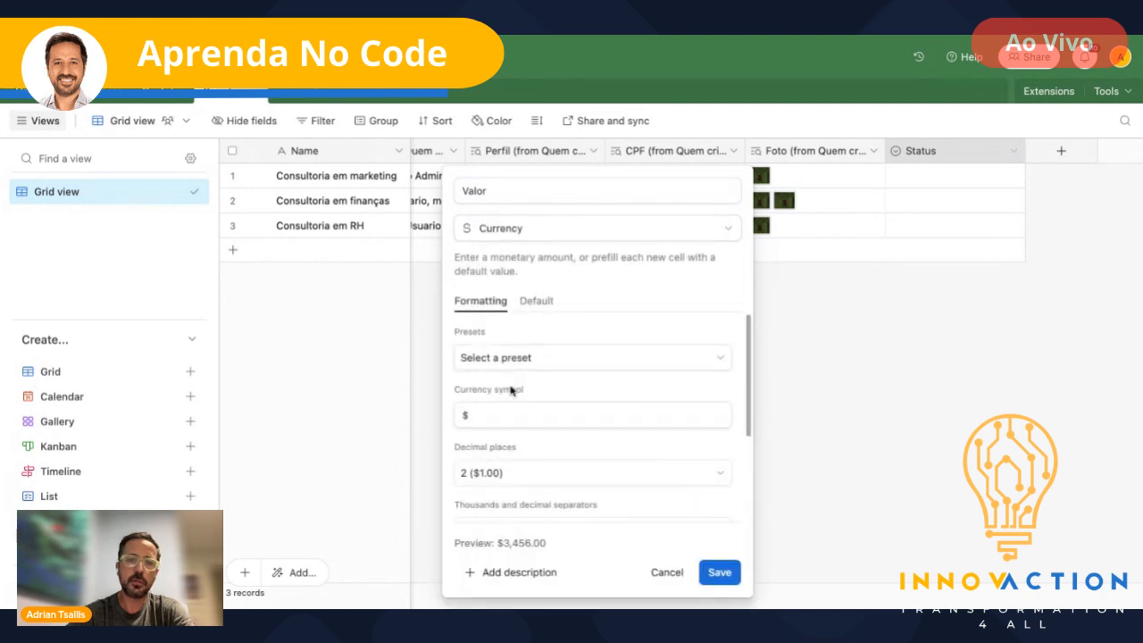
left_click(455, 411)
type("R")
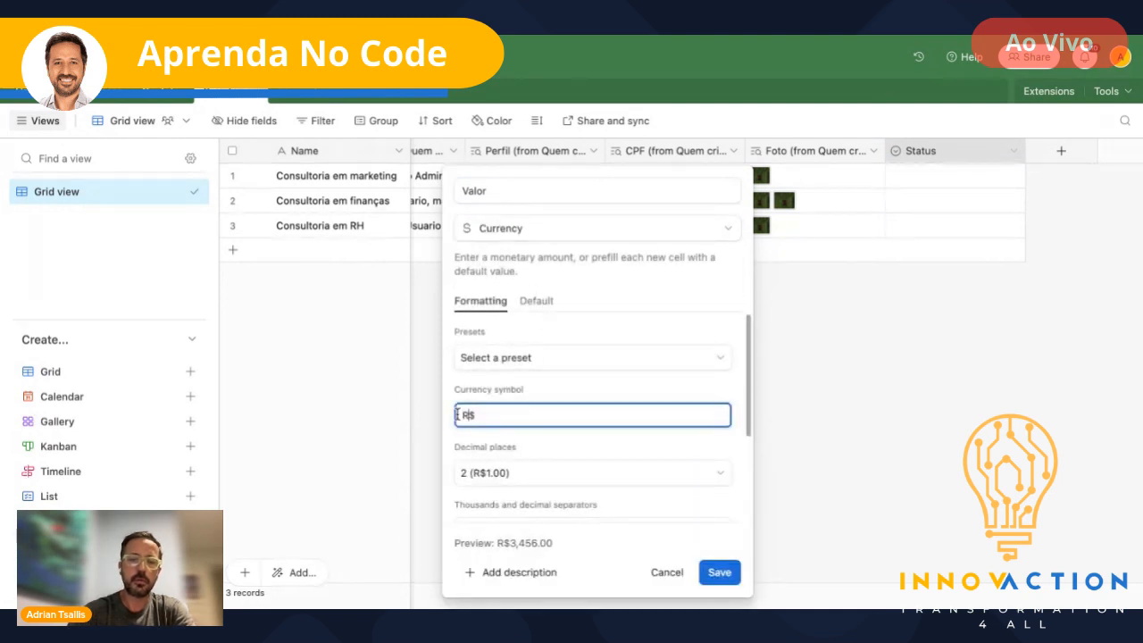
left_click(726, 578)
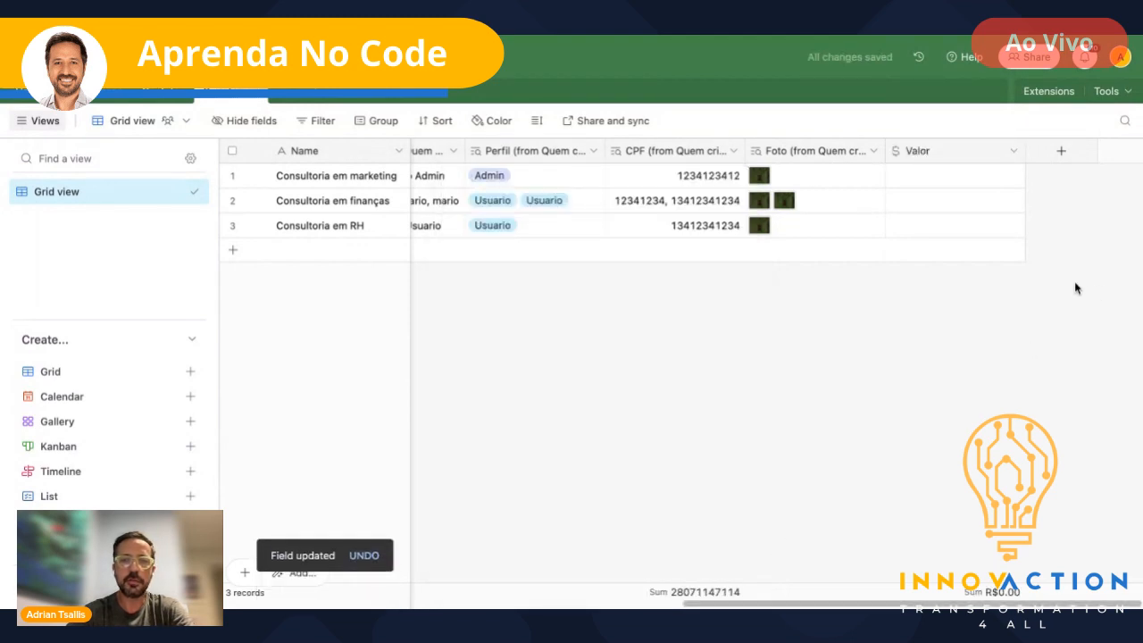
- Add a new field named Status and choose the Single select type
scroll(838, 207, "left", 10)
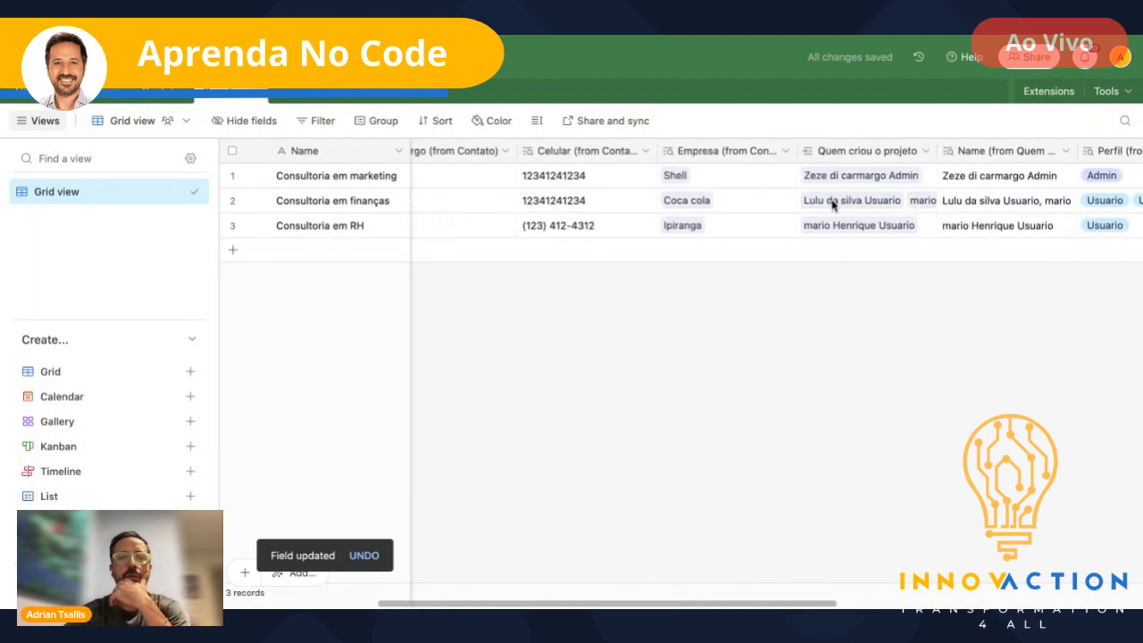
scroll(833, 205, "right", 10)
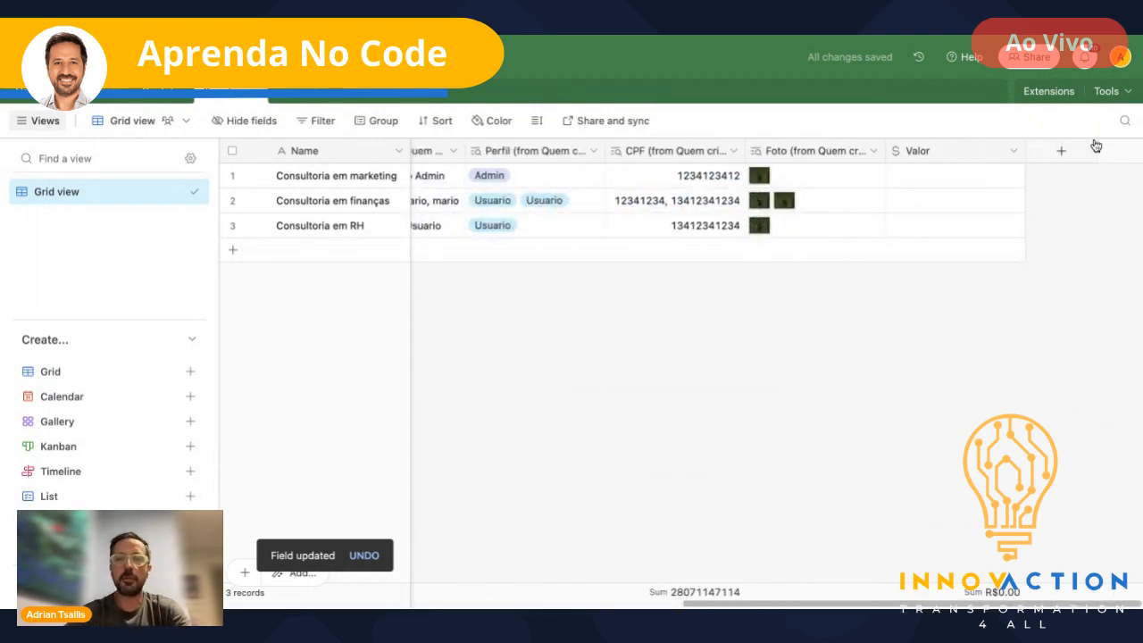
left_click(1061, 154)
type("Status")
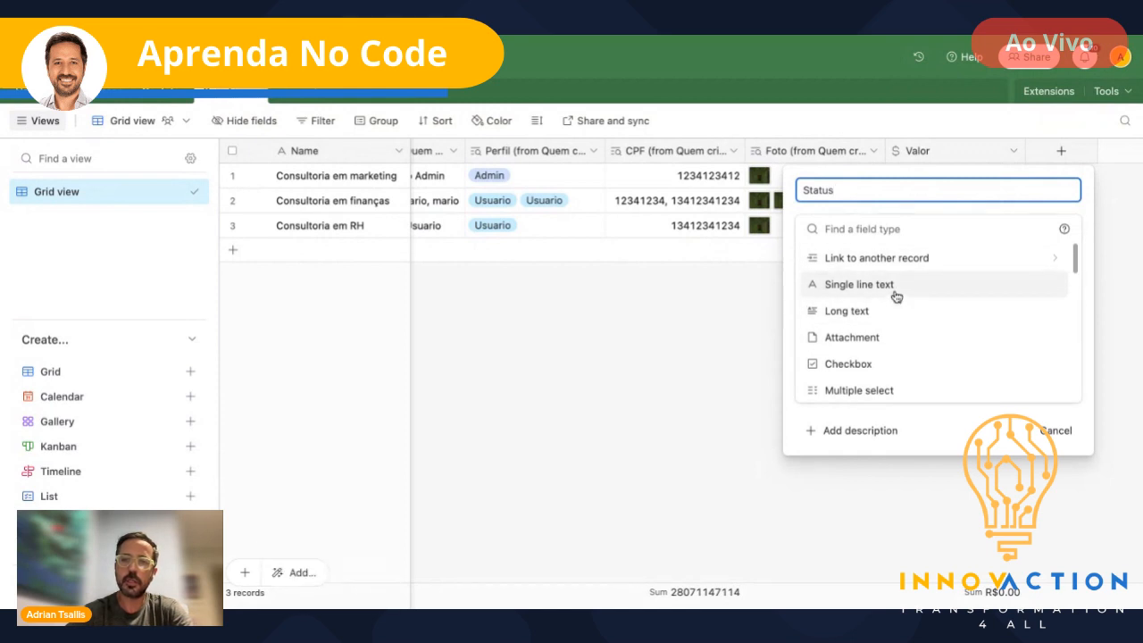
left_click(862, 229)
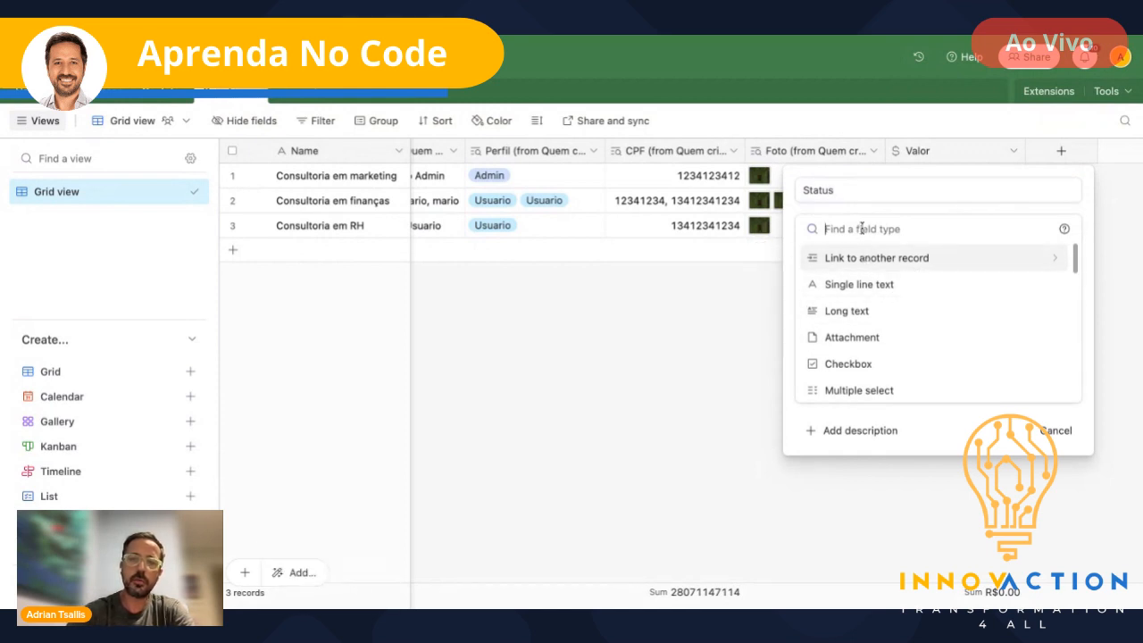
type("single")
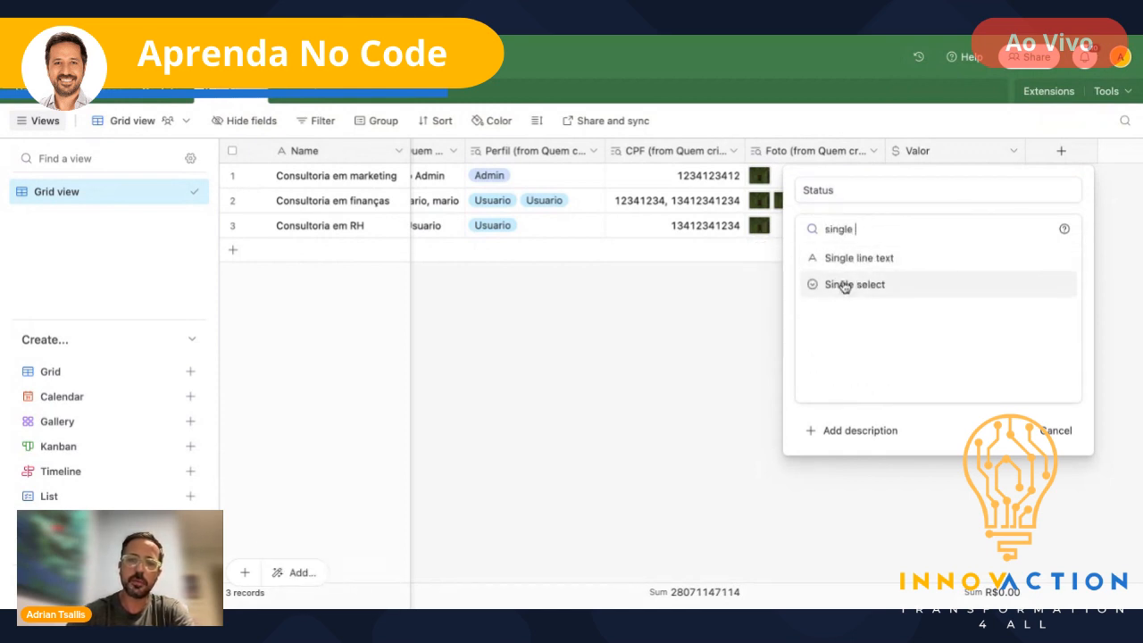
left_click(843, 284)
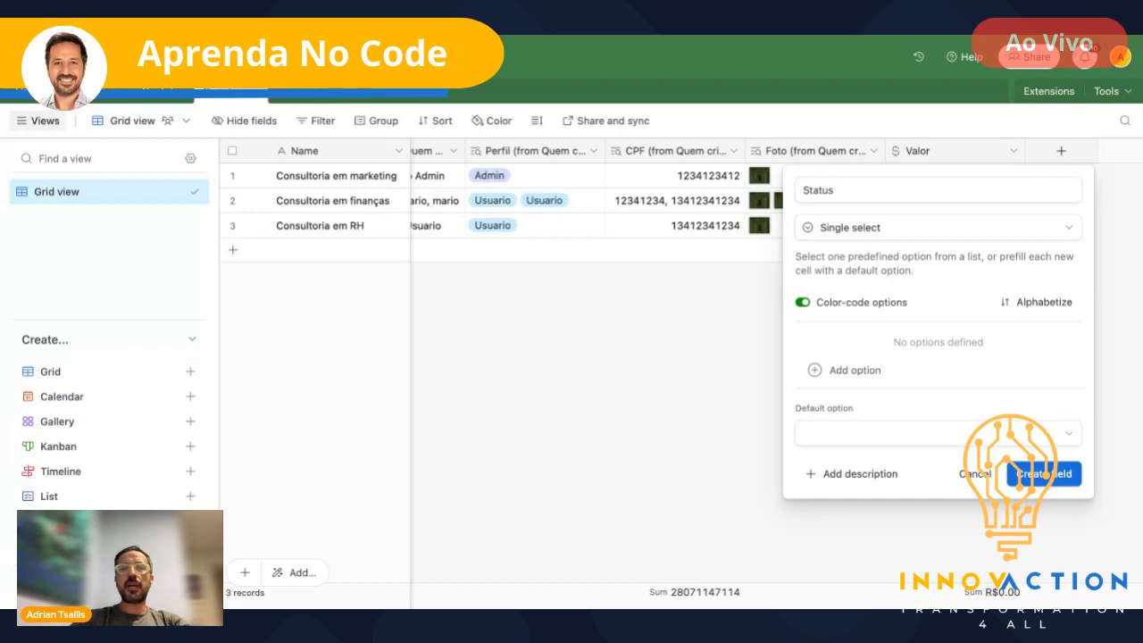
- Give Status the options Em aguardo, Trabalhando and Finalizado, then create the field
left_click(856, 370)
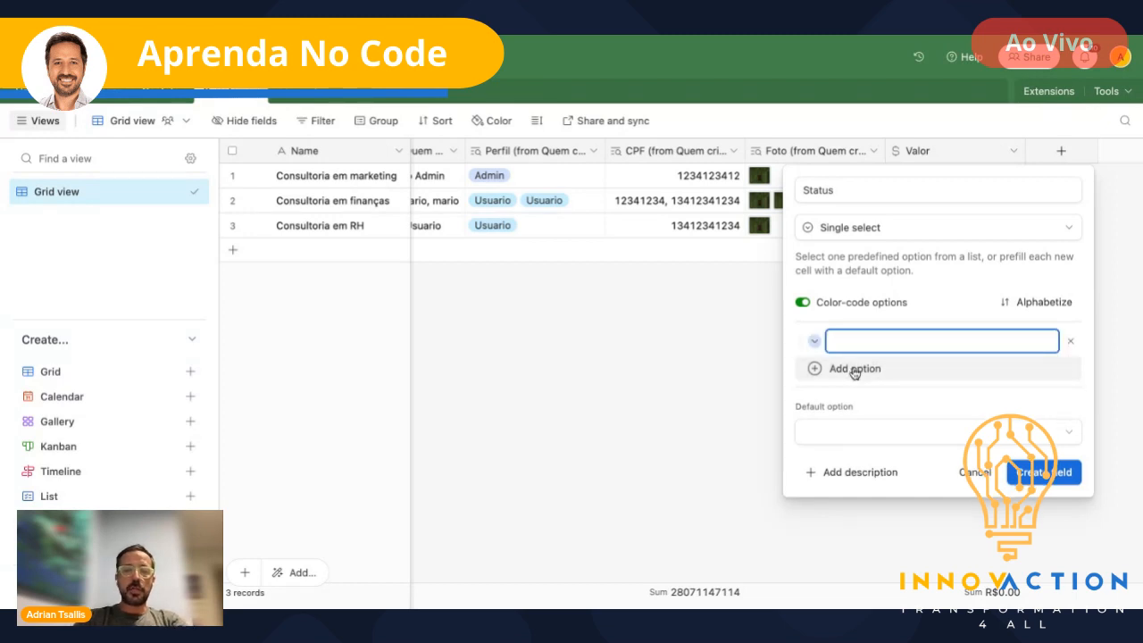
type("Em a")
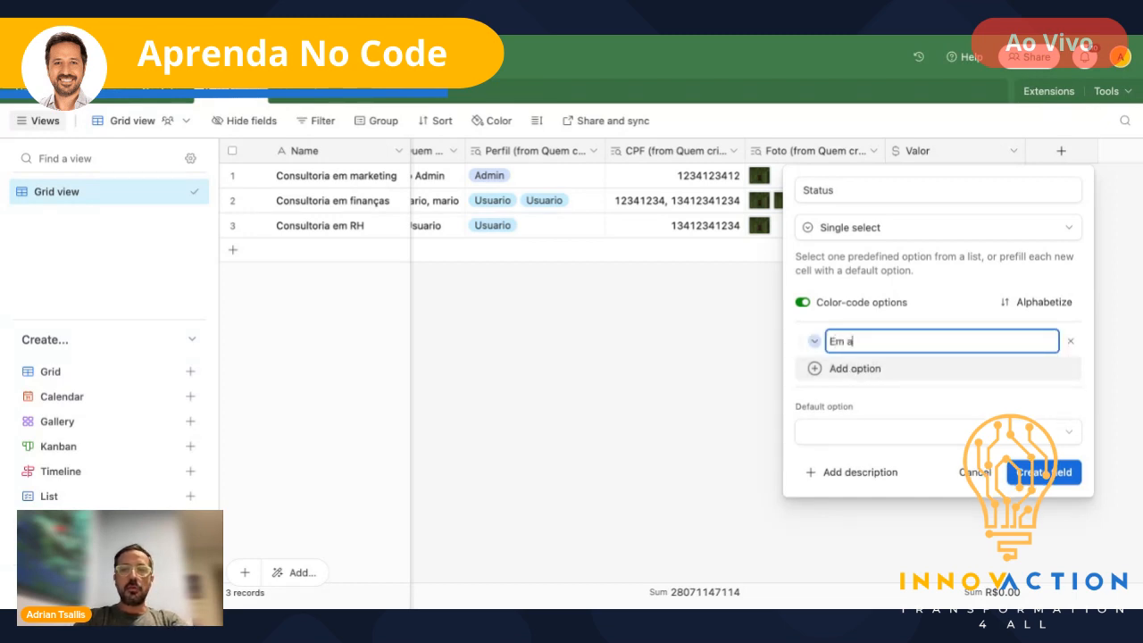
type("guardo")
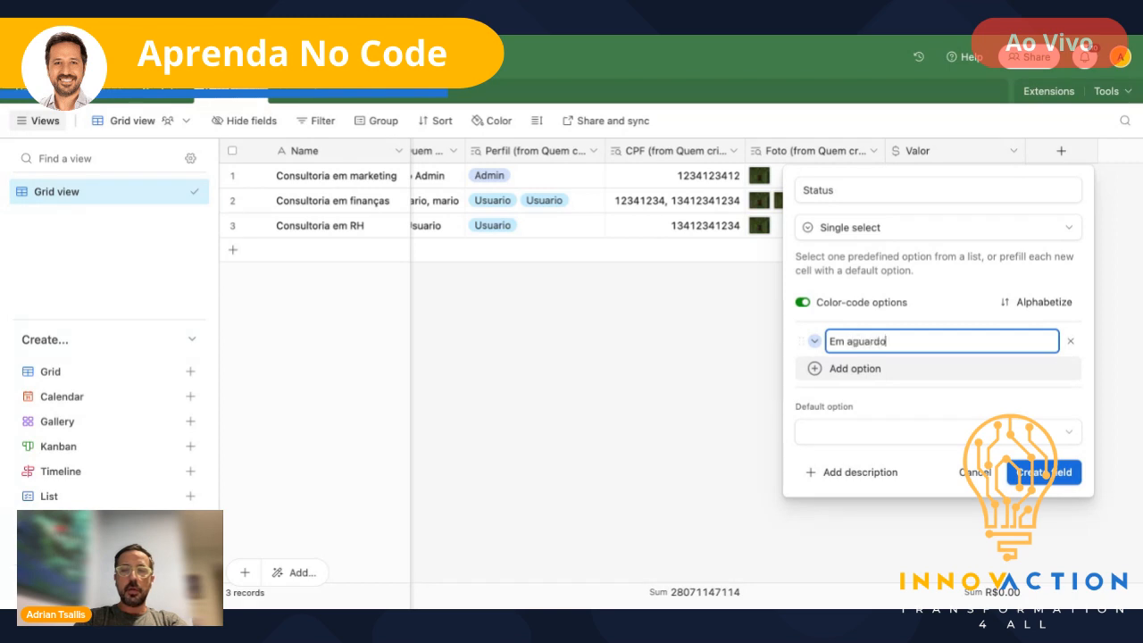
key("Return")
type("Trabalhando")
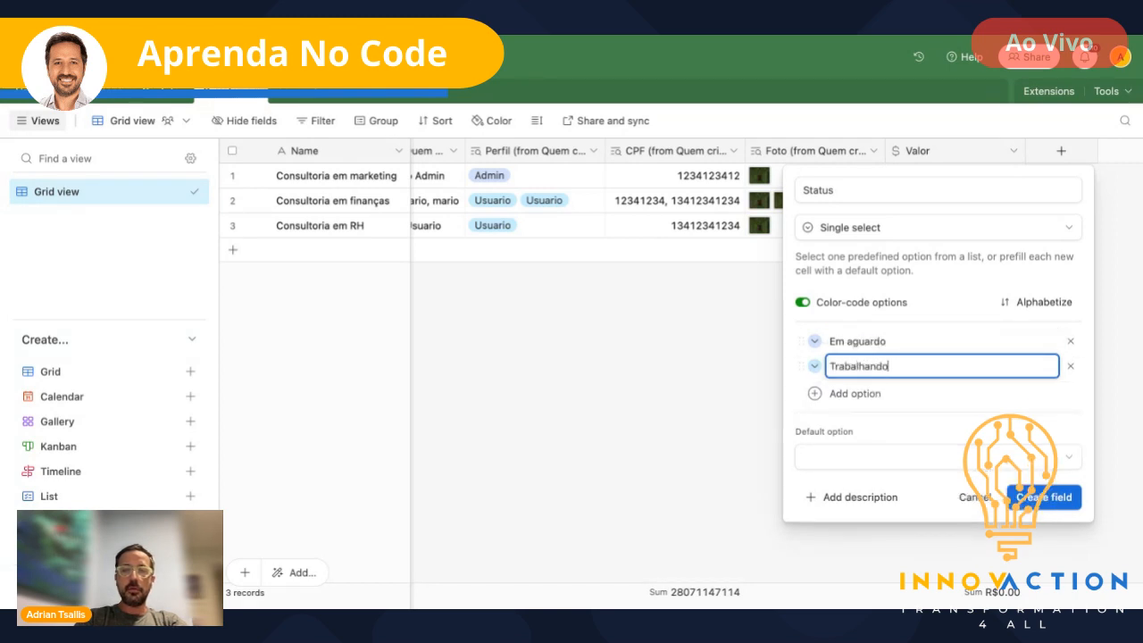
key("Return")
type("Finalizado")
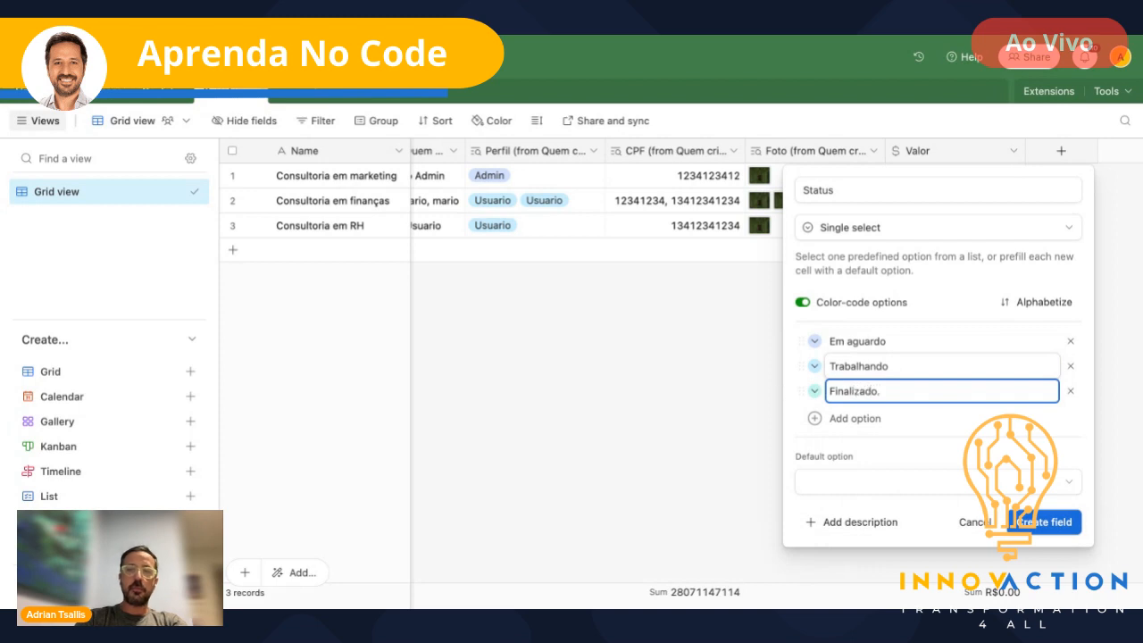
left_click(944, 419)
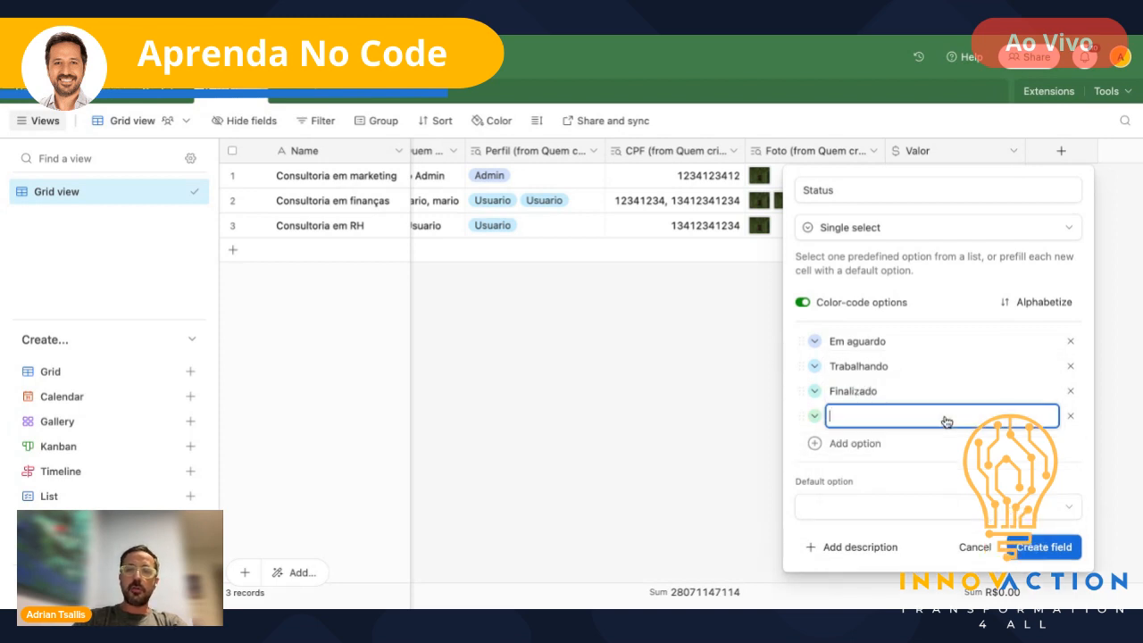
left_click(1071, 416)
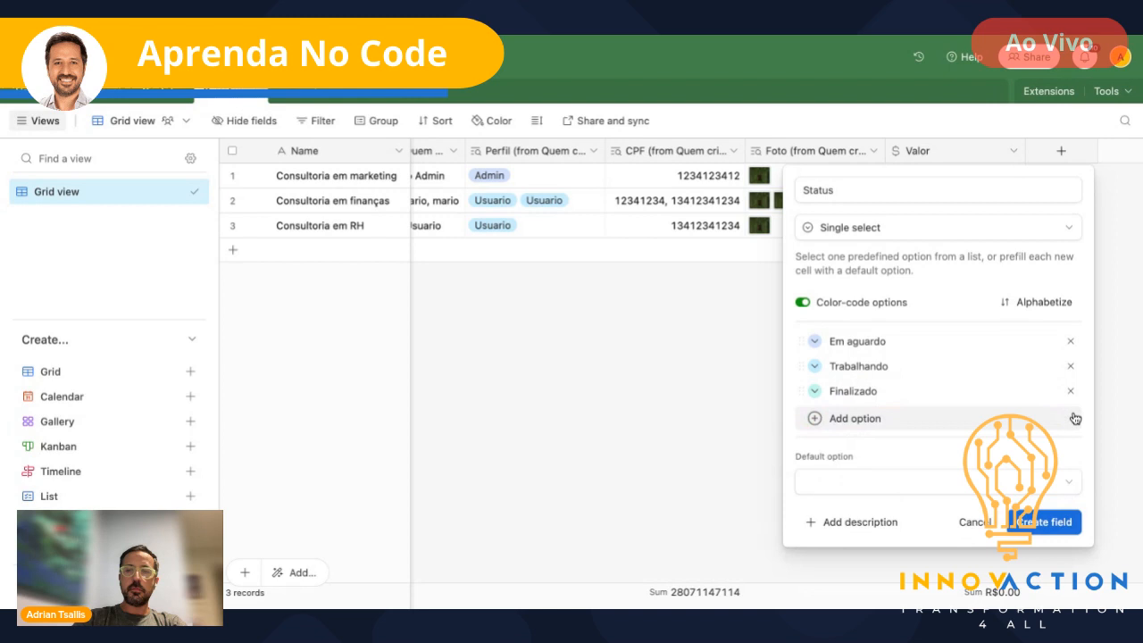
left_click(1069, 517)
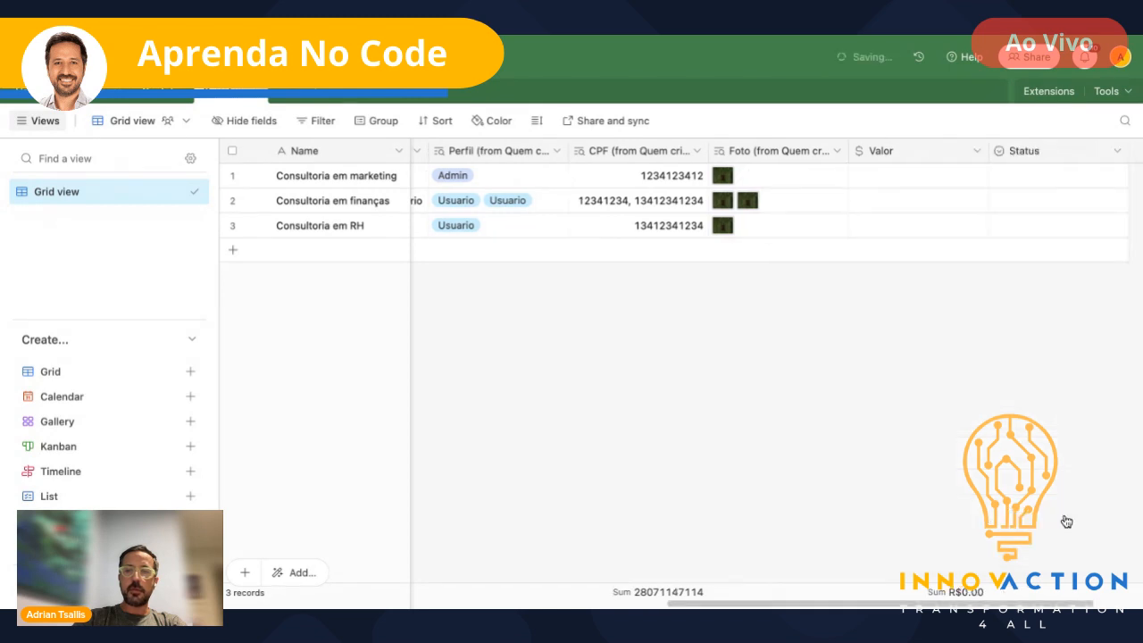
- Enter Valor amounts 1000, 25000 and 3500000 for the marketing, finanças and RH projects
left_click(880, 174)
type("1000")
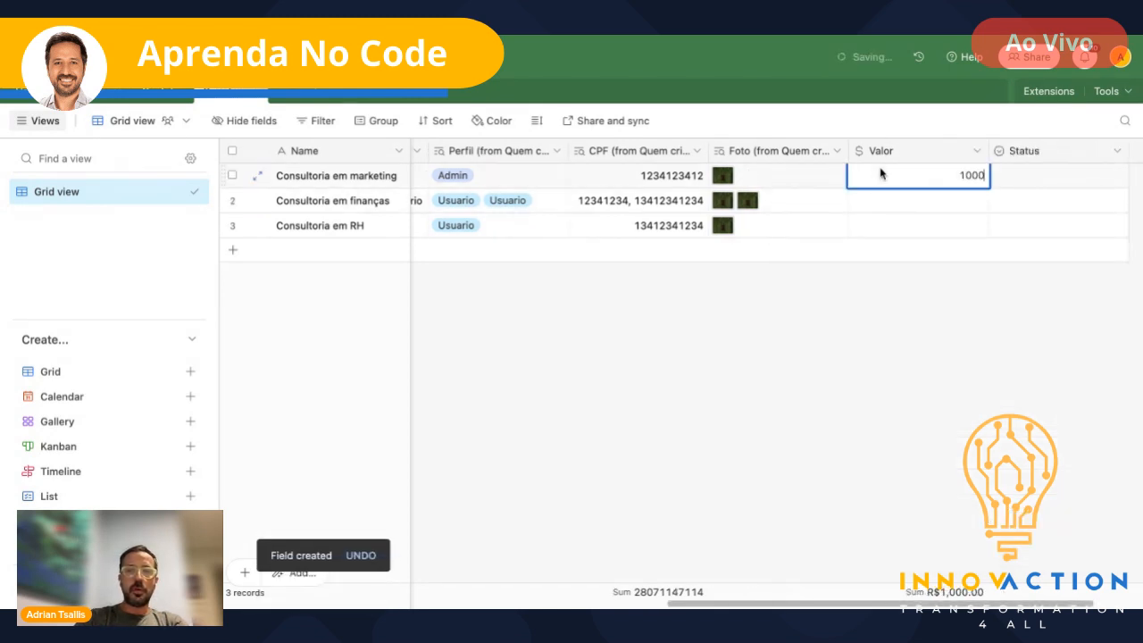
key("Return")
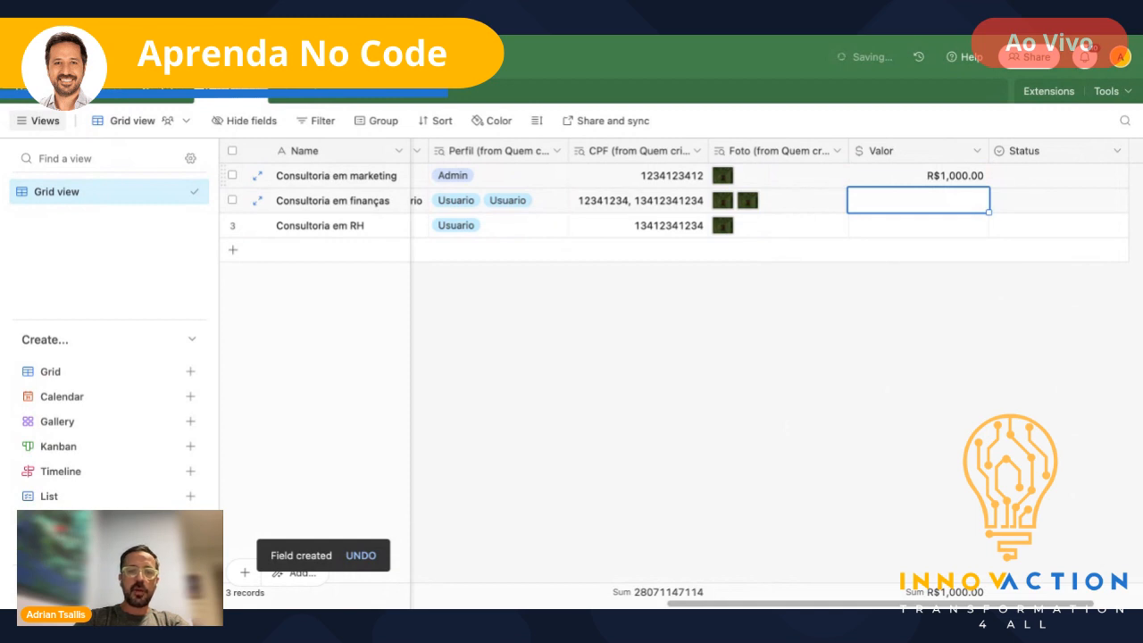
type("25000")
key("Return")
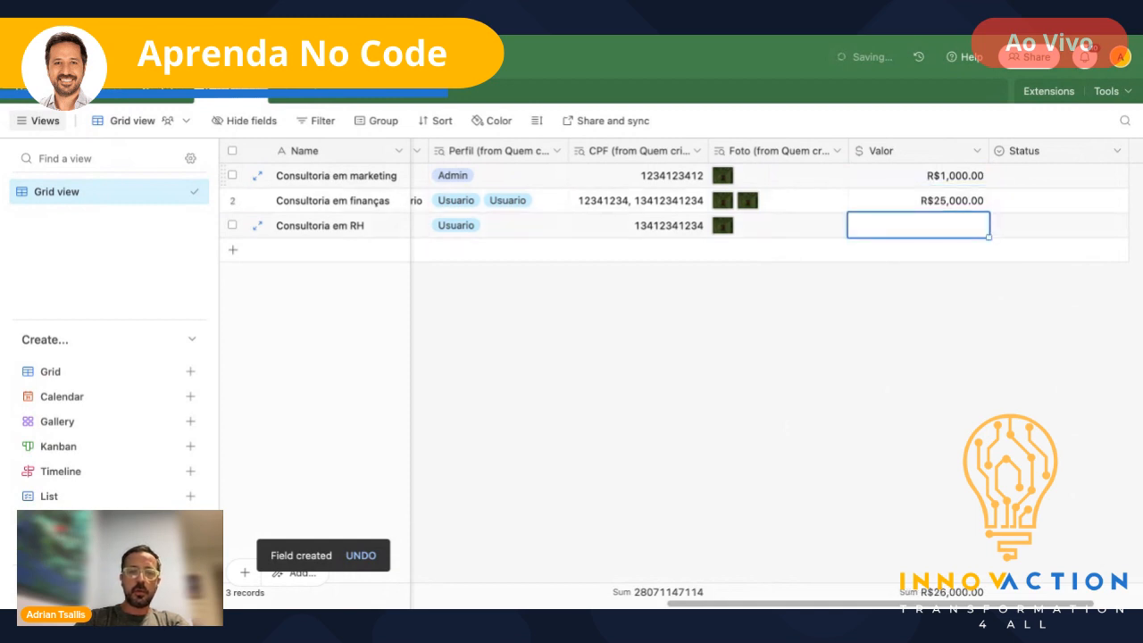
type("3500000")
key("Return")
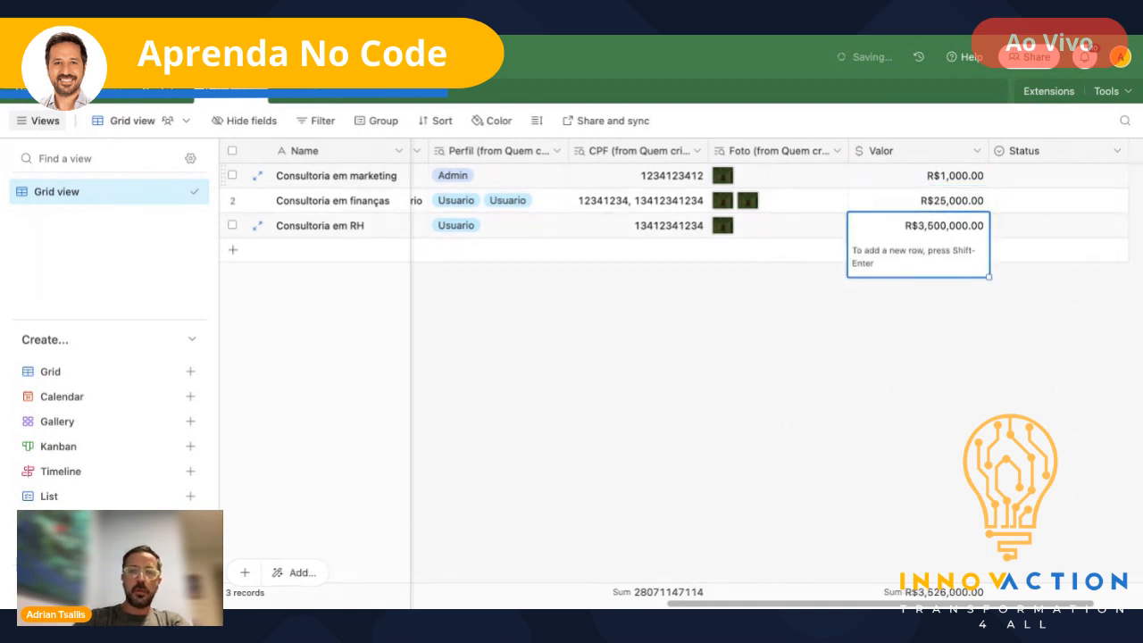
- Set the projects' Status to Em aguardo, Trabalhando and Finalizado respectively
left_click(1014, 184)
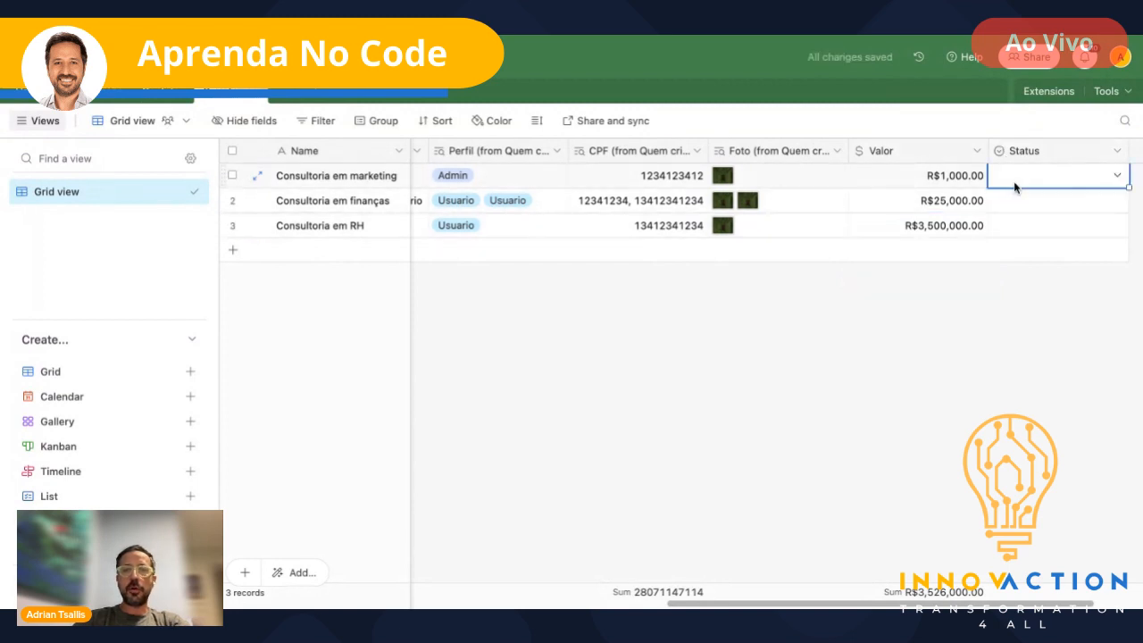
left_click(1015, 186)
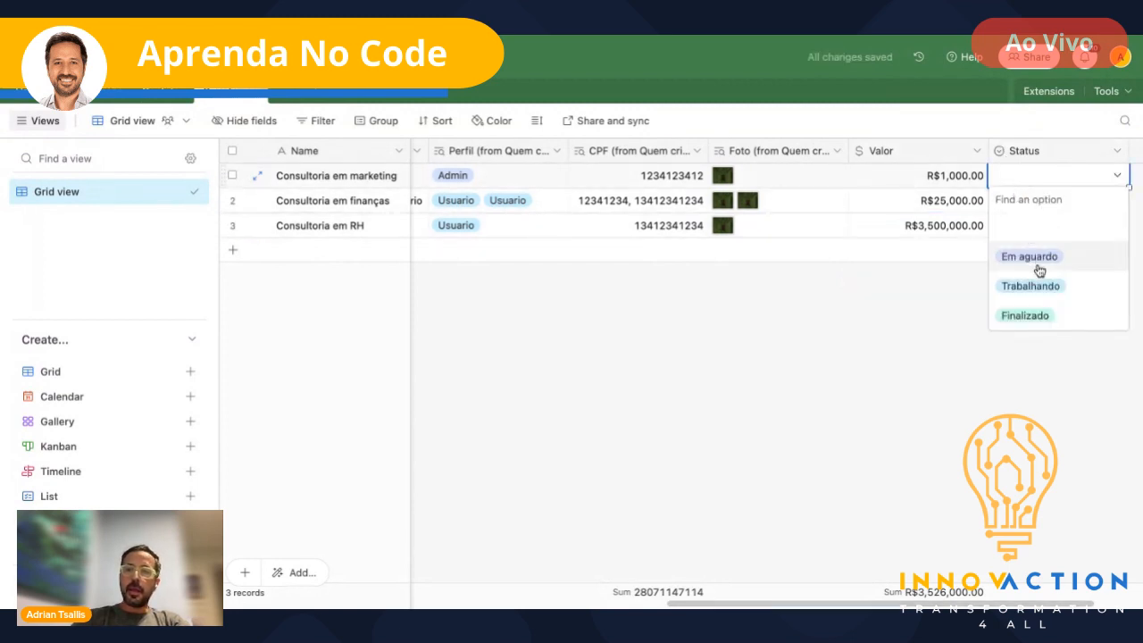
left_click(1027, 257)
left_click(1026, 203)
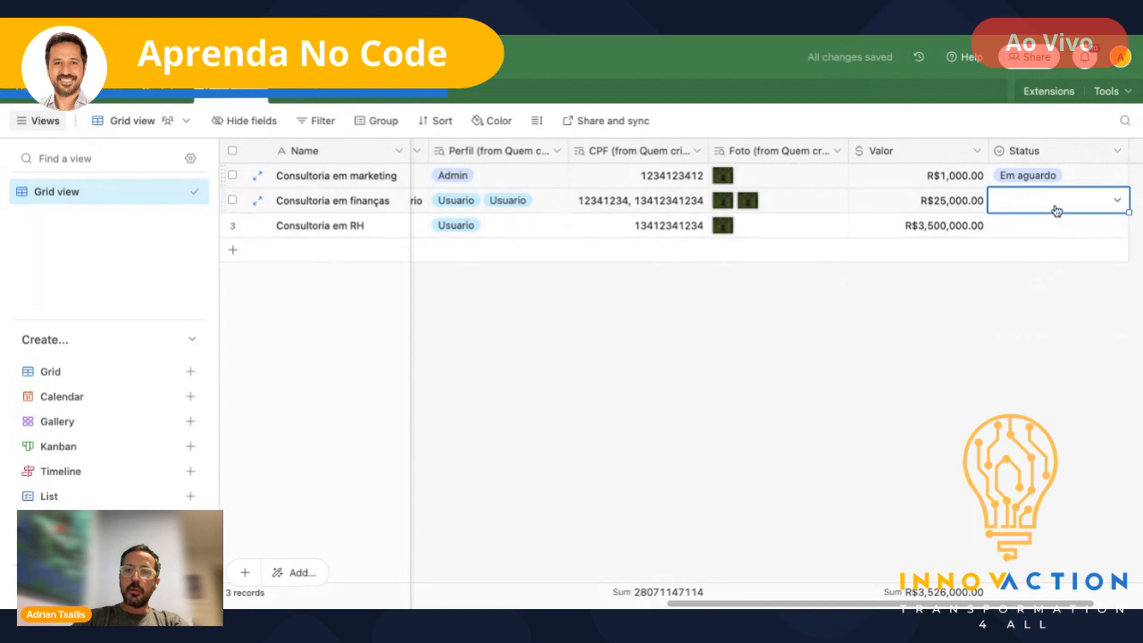
left_click(1052, 211)
left_click(1047, 306)
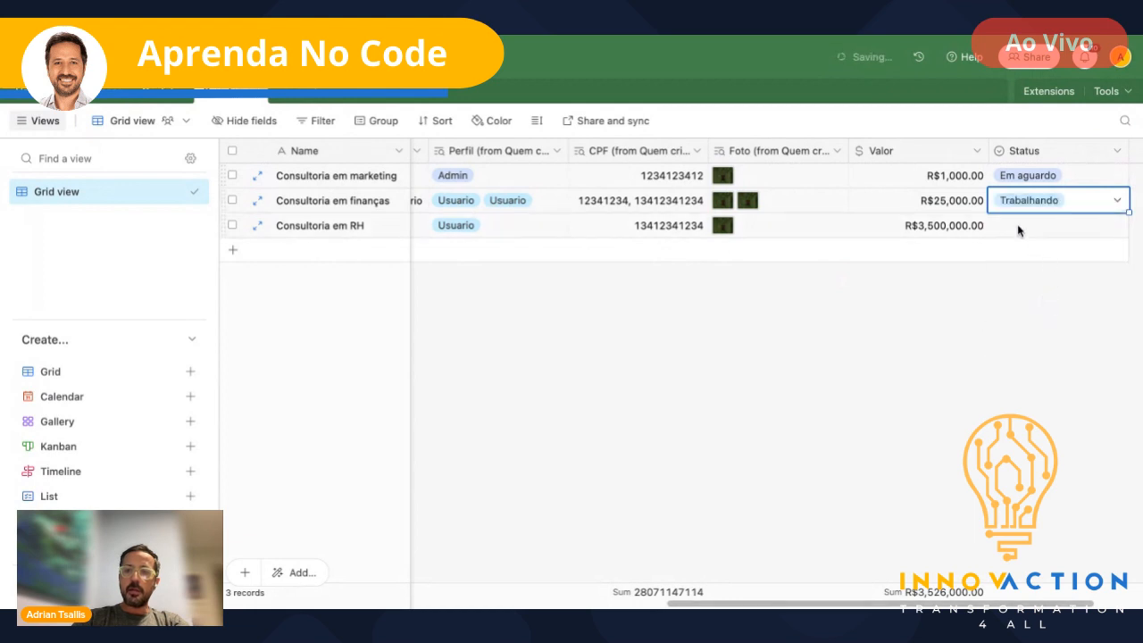
left_click(1018, 228)
left_click(1022, 229)
left_click(1026, 367)
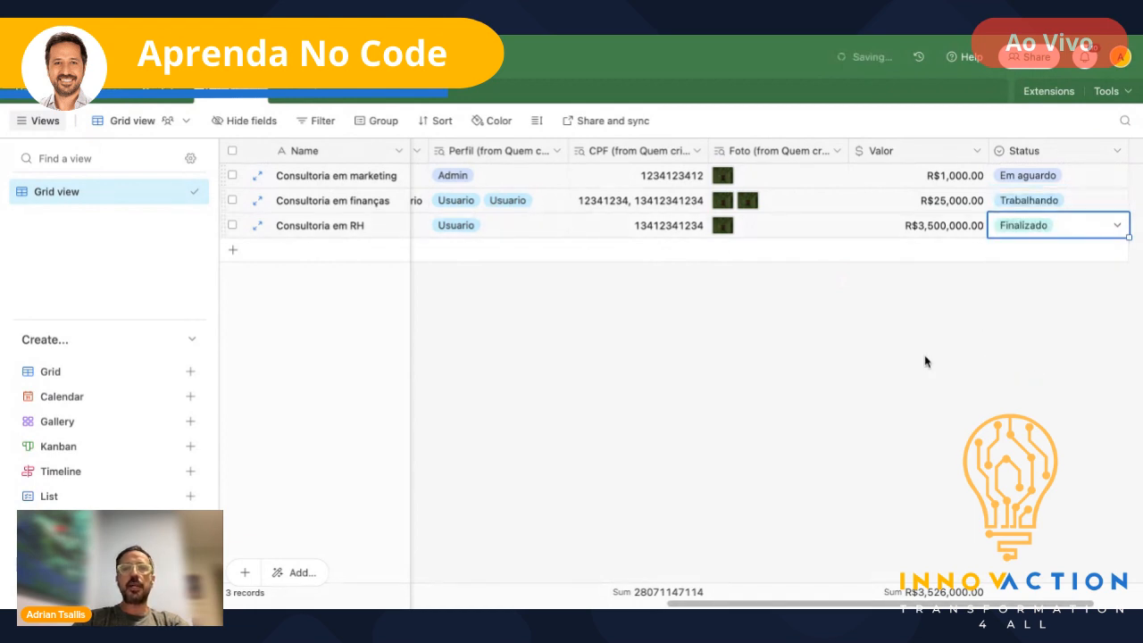
scroll(587, 313, "left", 3)
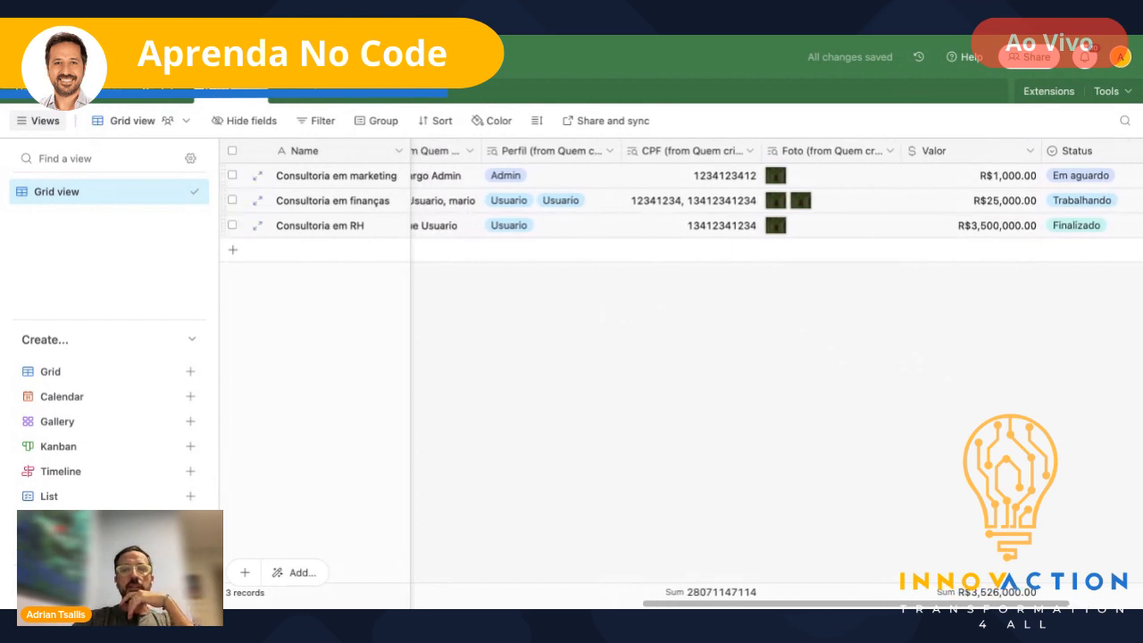
scroll(433, 223, "left", 10)
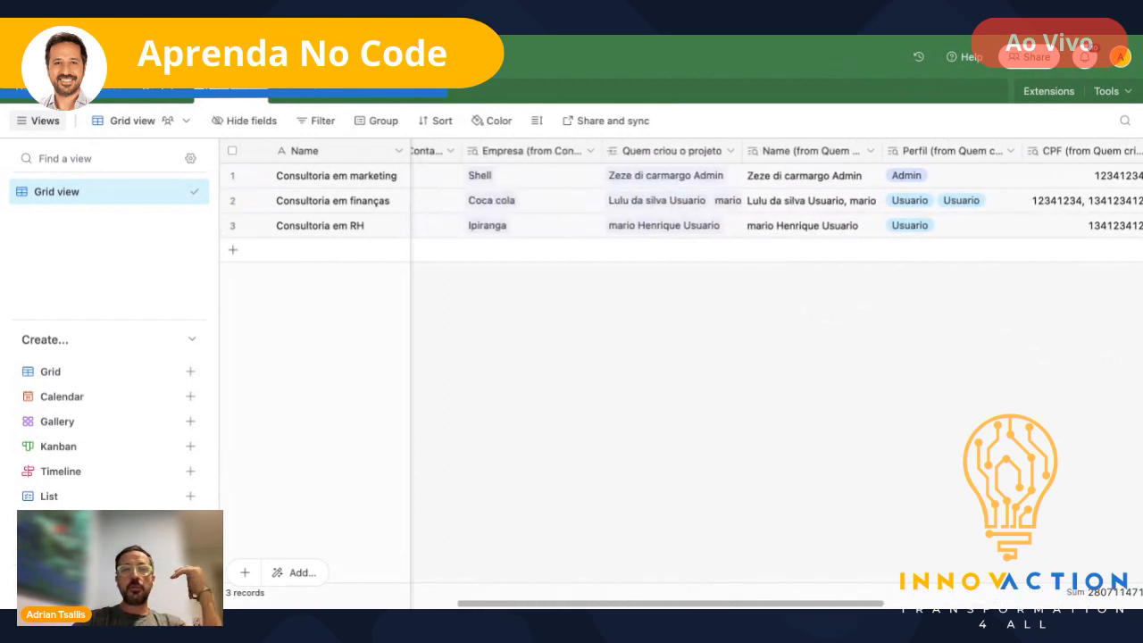
scroll(433, 223, "right", 10)
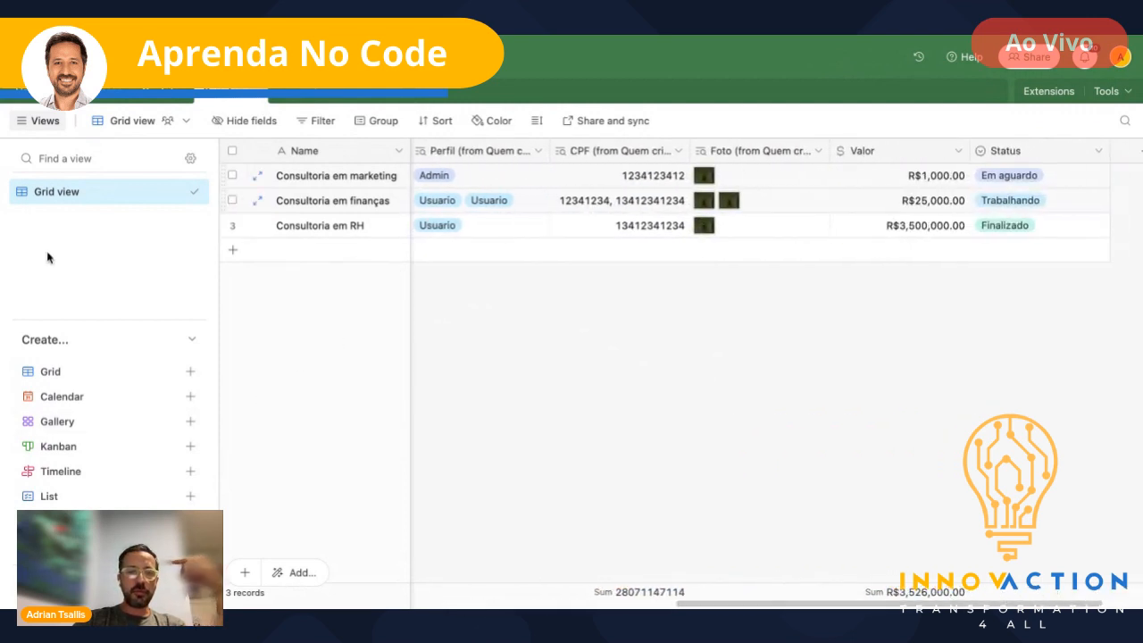
- Create a new Kanban view with cards stacked by Status
left_click(68, 448)
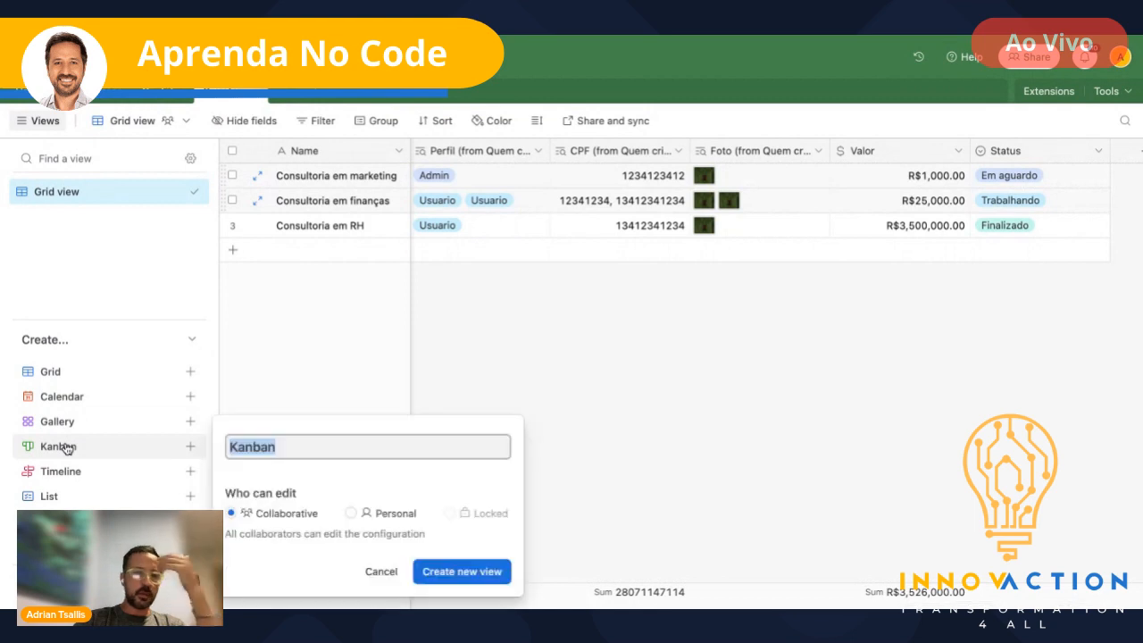
left_click(474, 574)
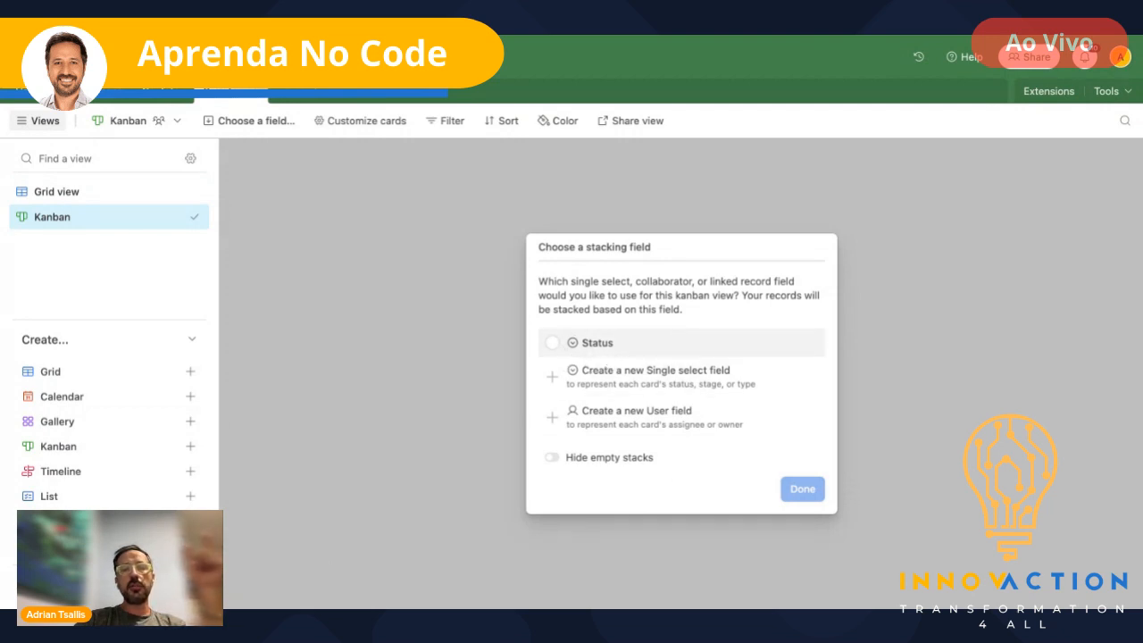
left_click(553, 344)
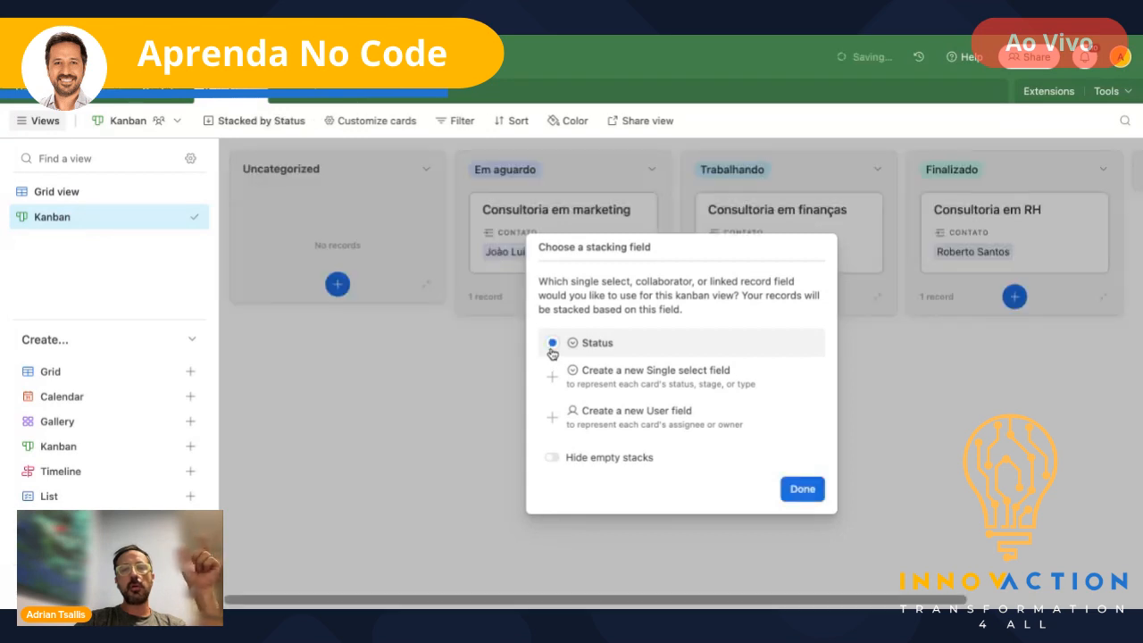
left_click(804, 492)
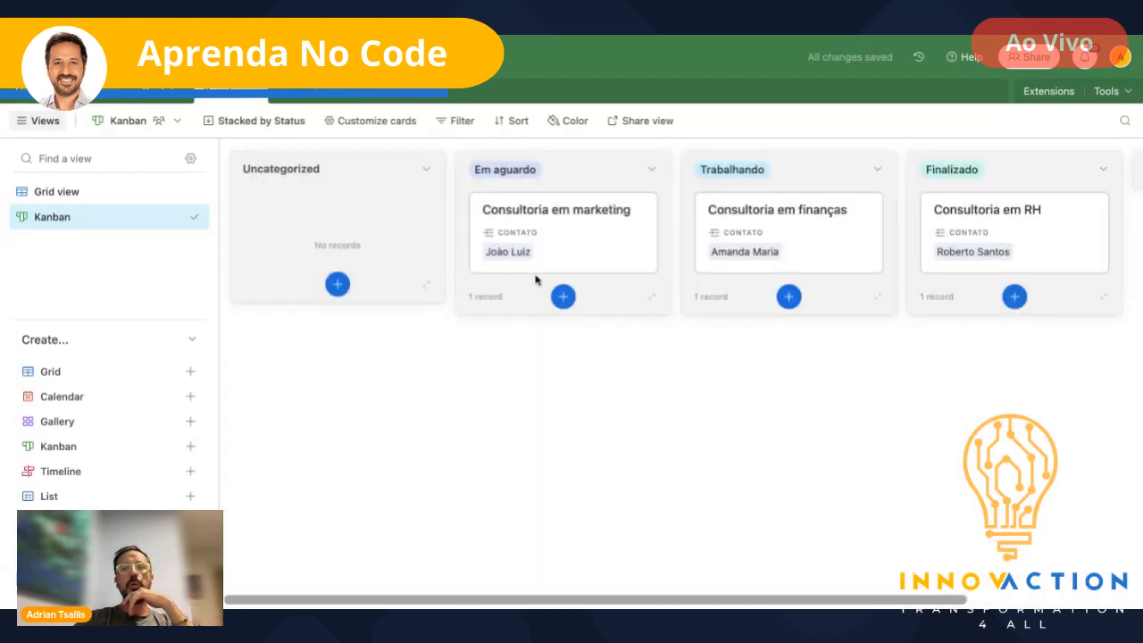
- Check the Uncategorized stack options, then return to the projects' Grid view
left_click(425, 170)
left_click(395, 405)
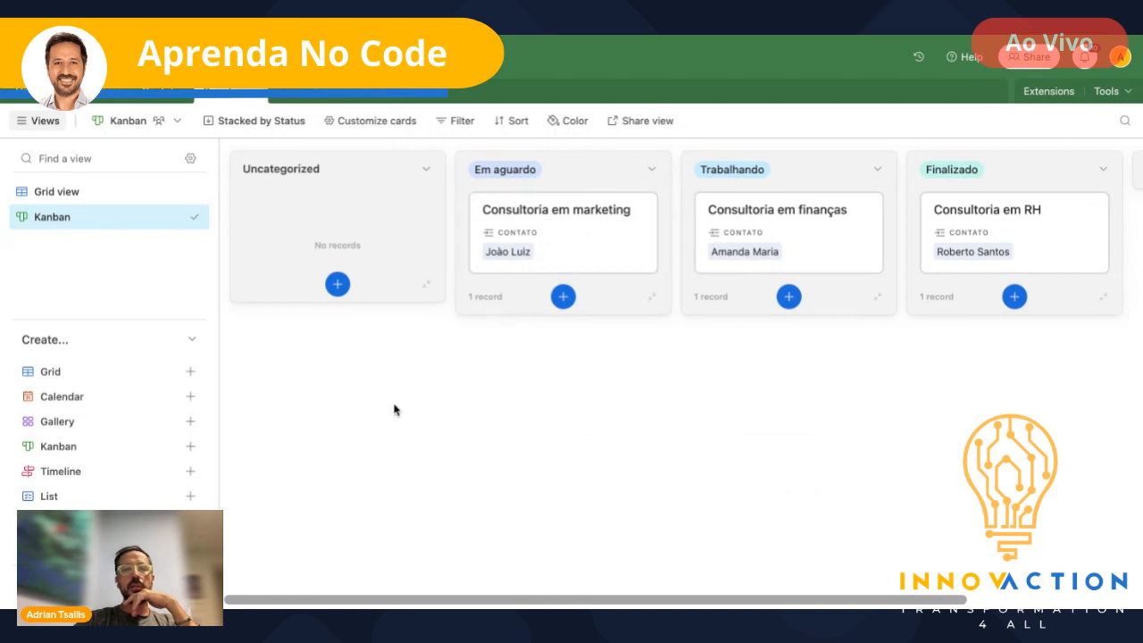
left_click(97, 192)
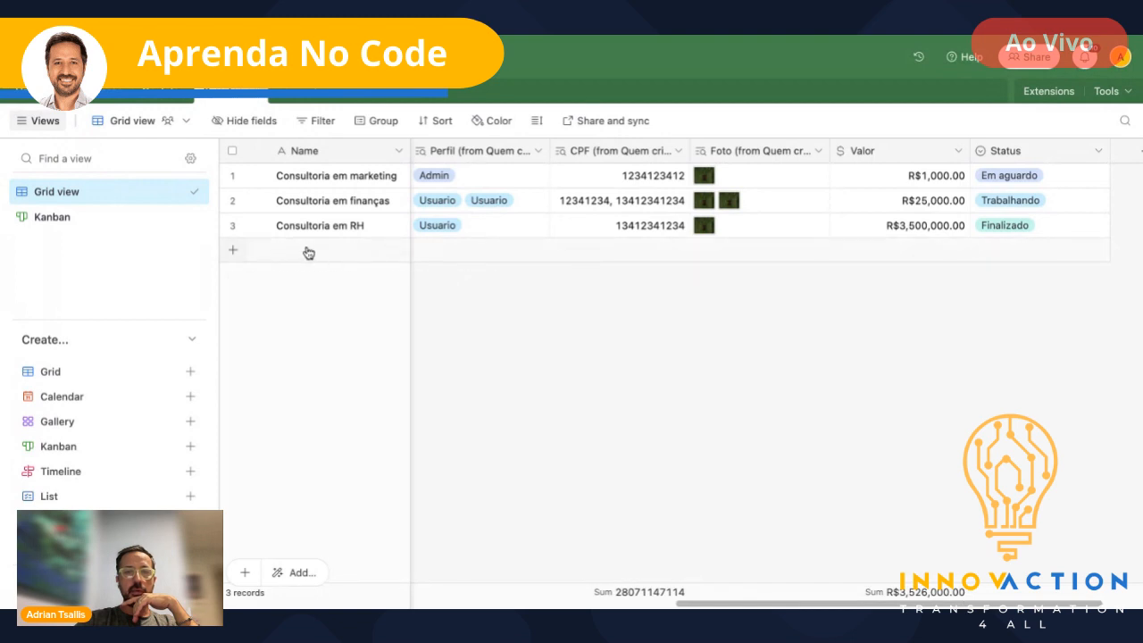
left_click(52, 217)
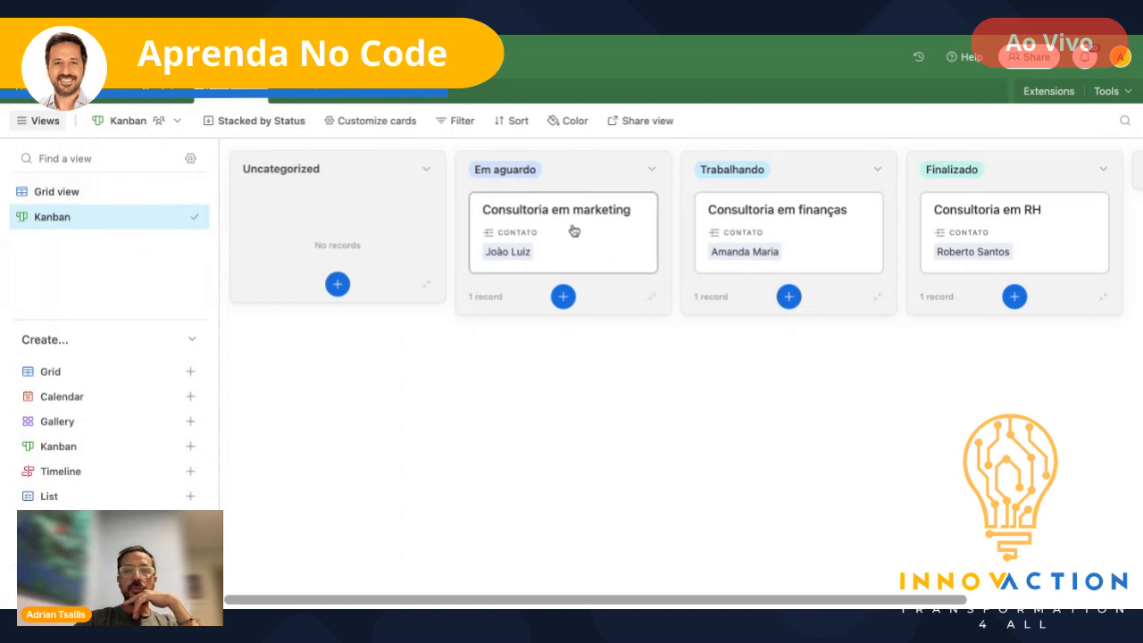
left_click_drag(574, 230, 992, 218)
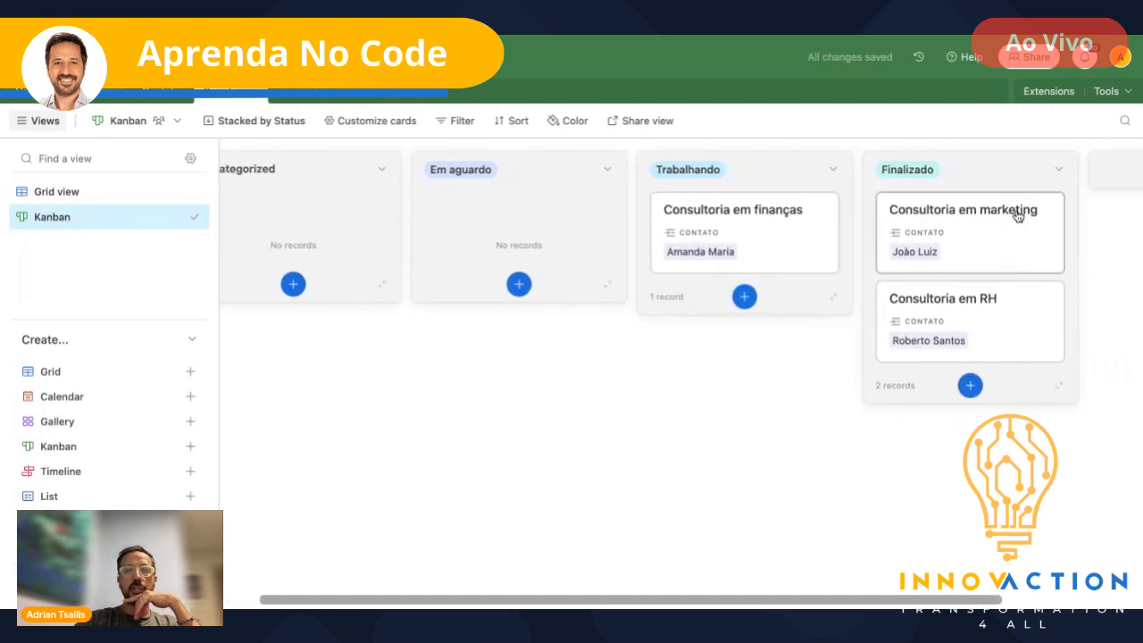
left_click(59, 192)
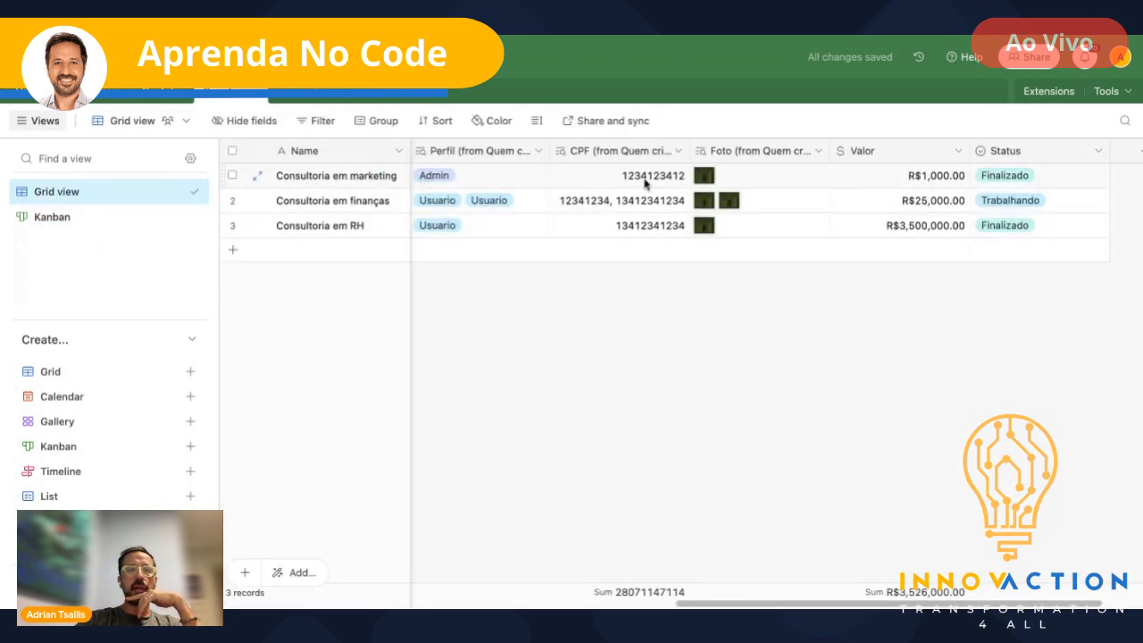
left_click(1054, 182)
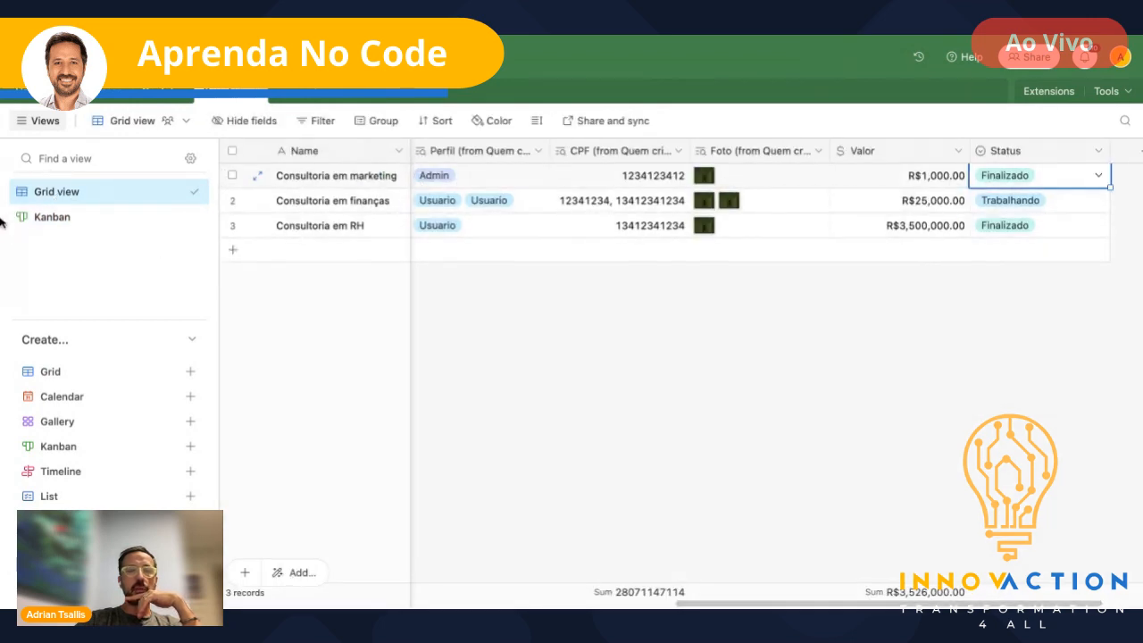
left_click(52, 217)
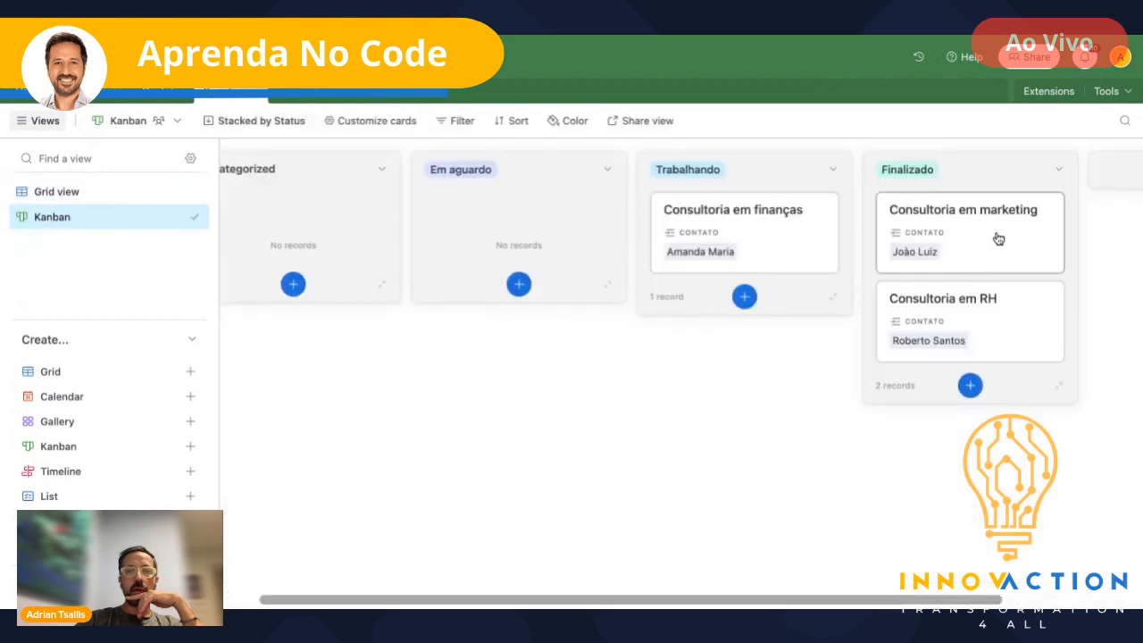
left_click_drag(997, 240, 523, 232)
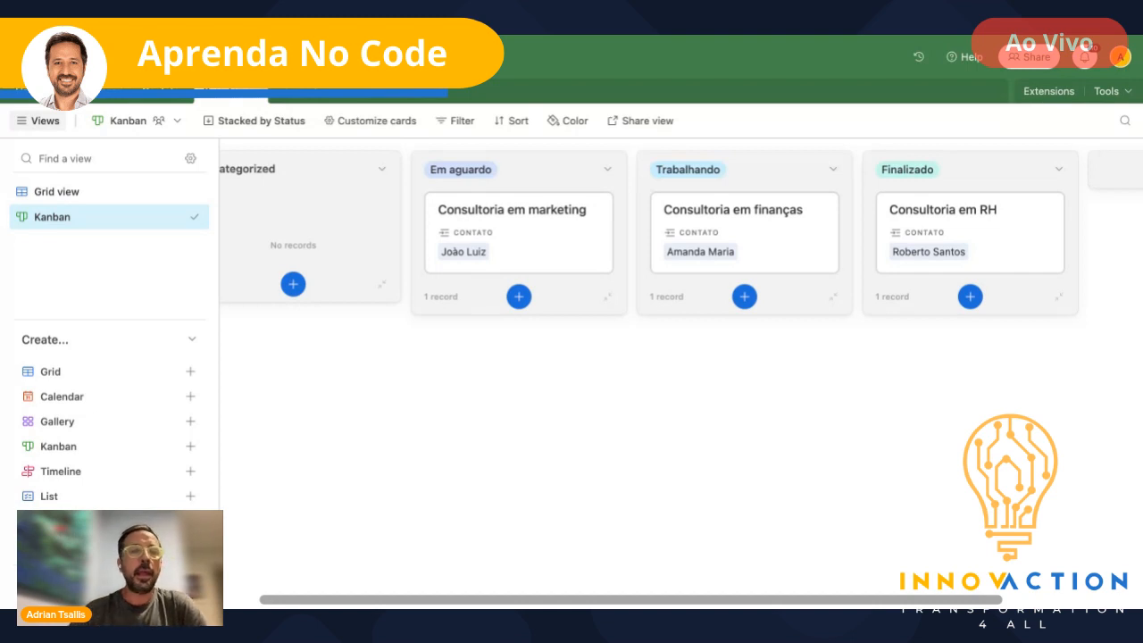
left_click(57, 192)
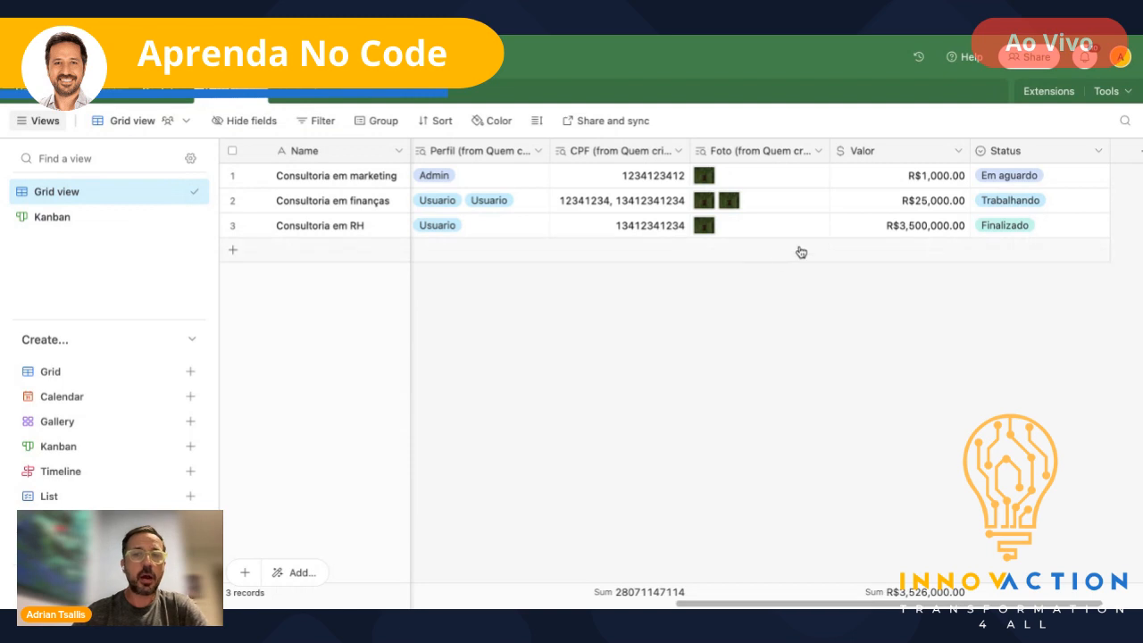
- Create a collaborative grid view named 'Somente finalizado'
left_click(55, 379)
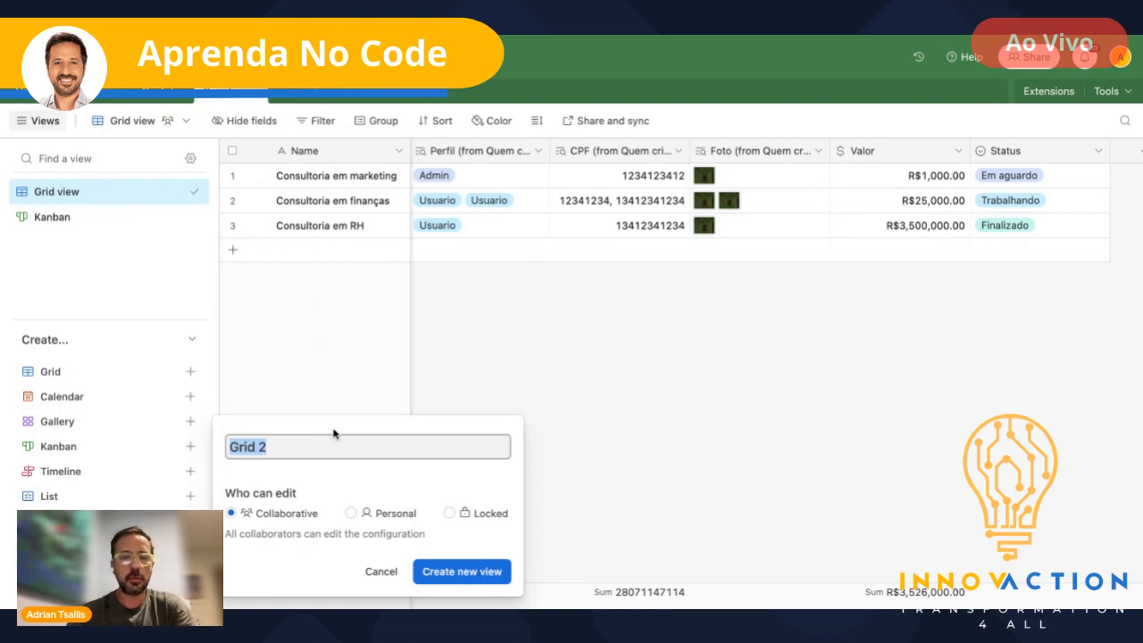
type("Somente")
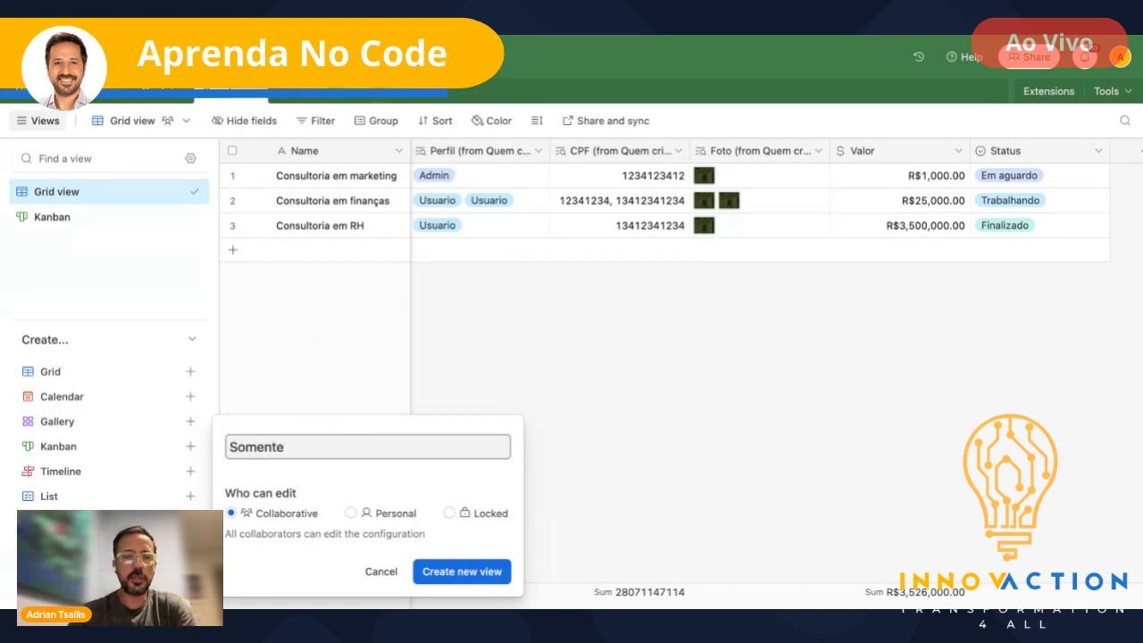
type(" finalisz")
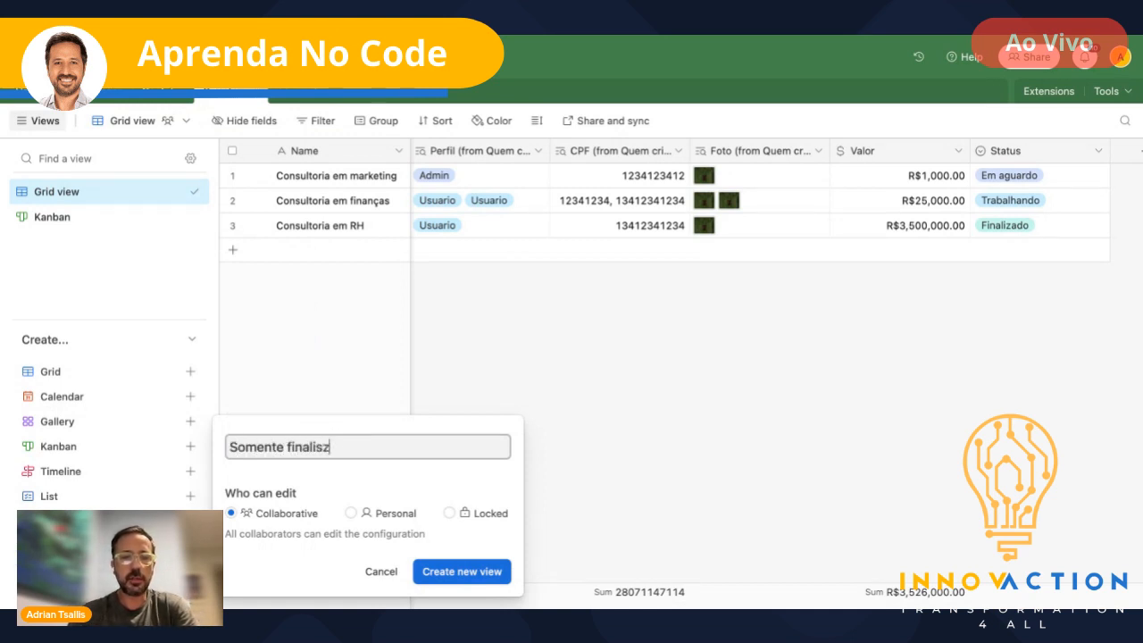
key("BackSpace")
key("BackSpace")
type("zado")
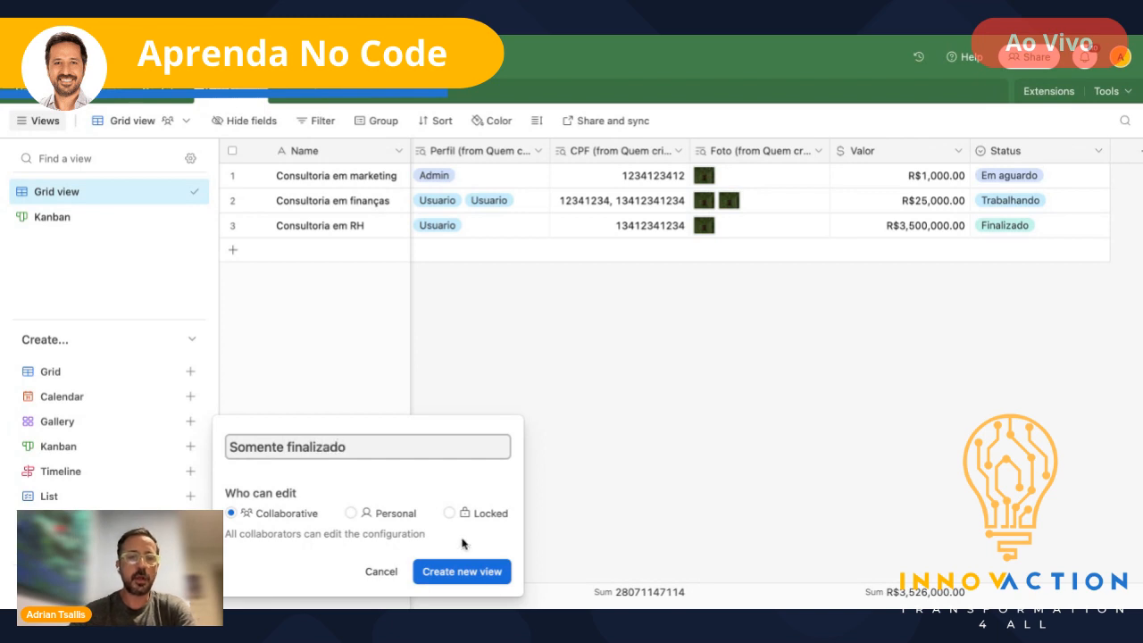
left_click(494, 574)
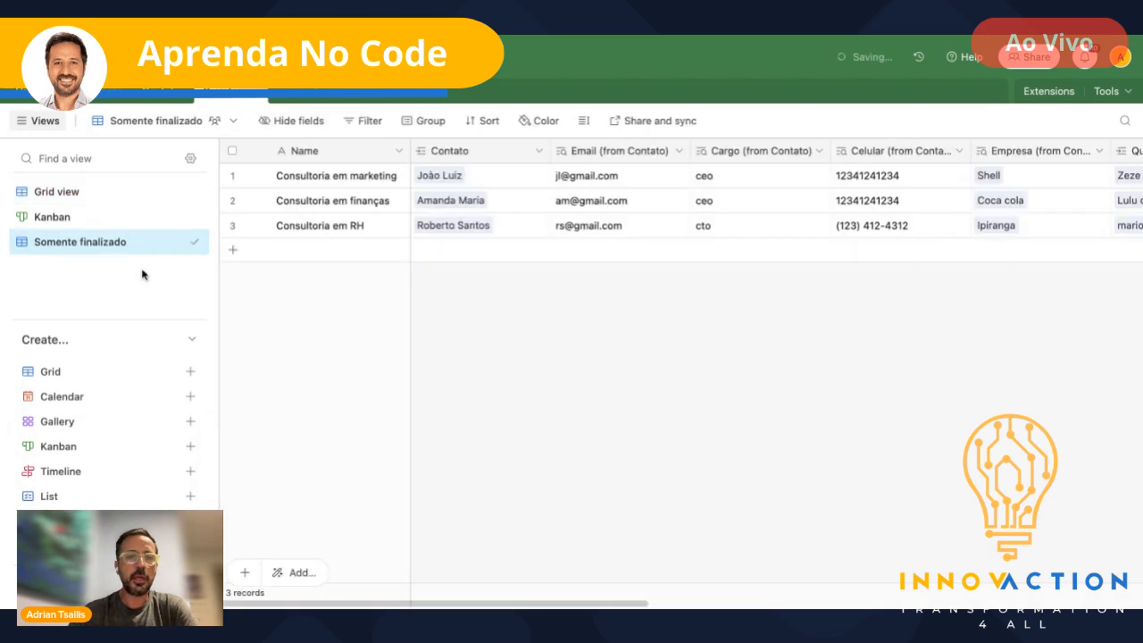
- Add a filter condition 'Status is Finalizado' to the Somente finalizado view
left_click(365, 123)
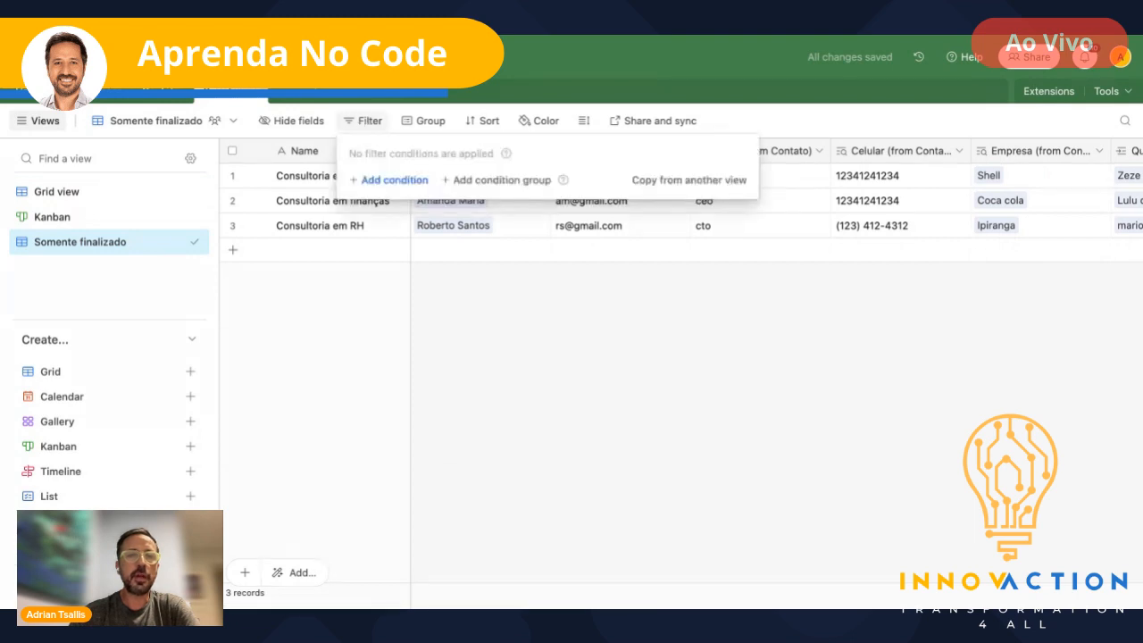
left_click(411, 182)
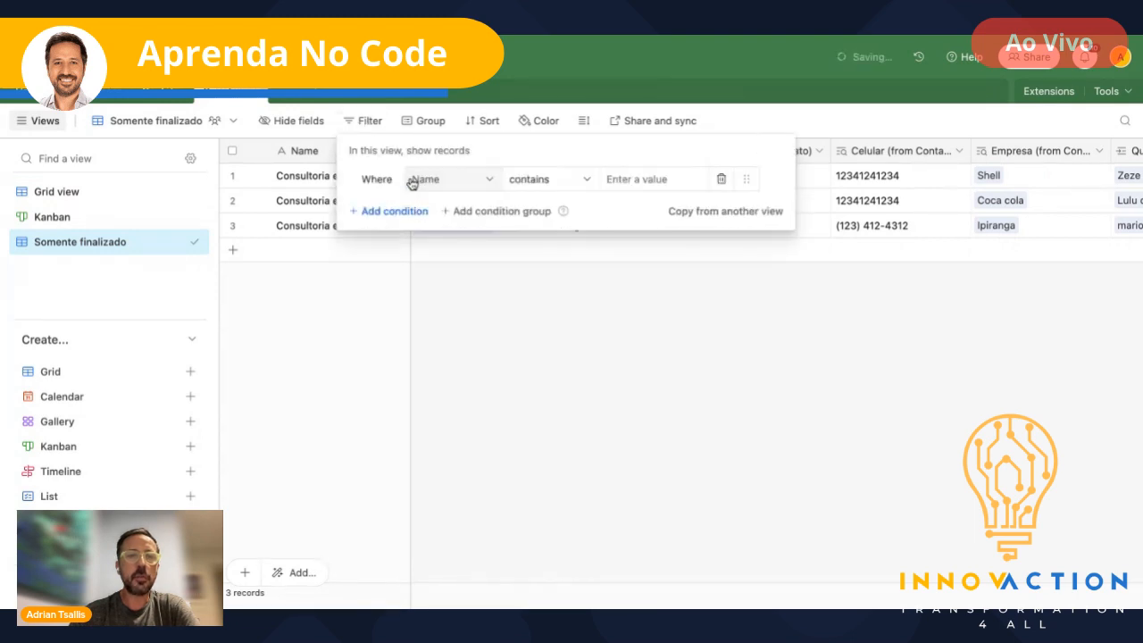
left_click(493, 180)
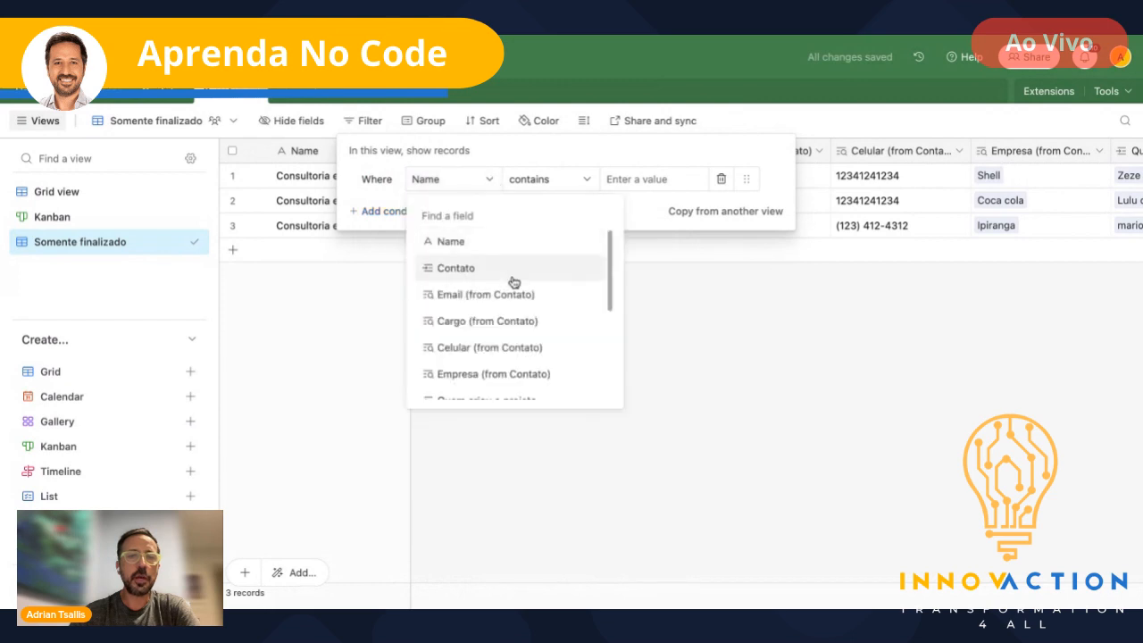
scroll(509, 277, "down", 5)
left_click(471, 382)
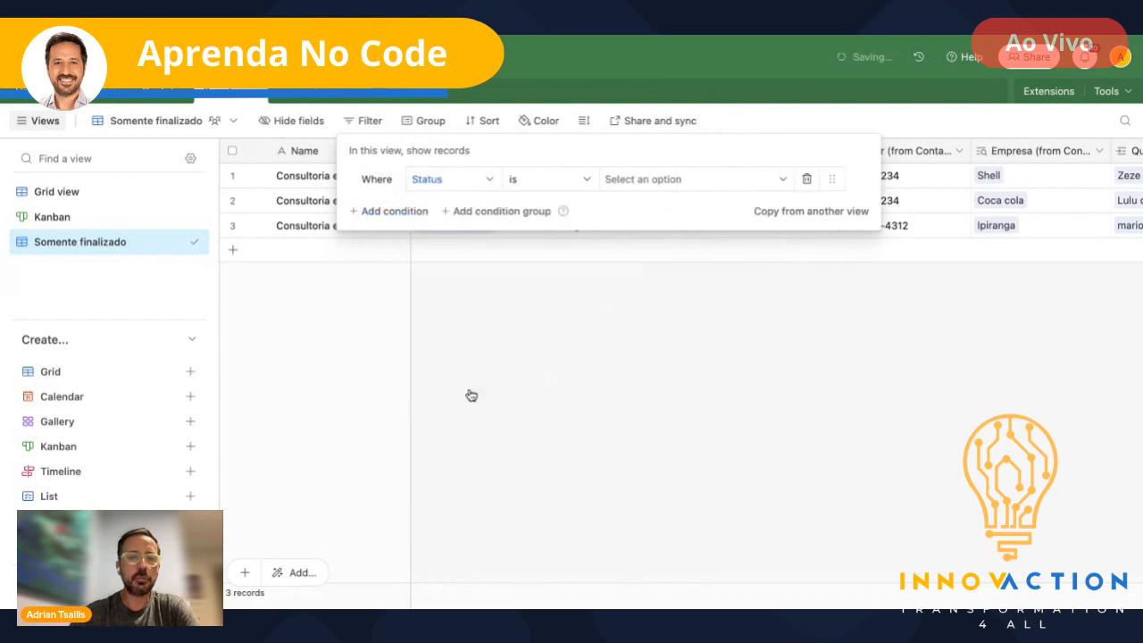
left_click(676, 184)
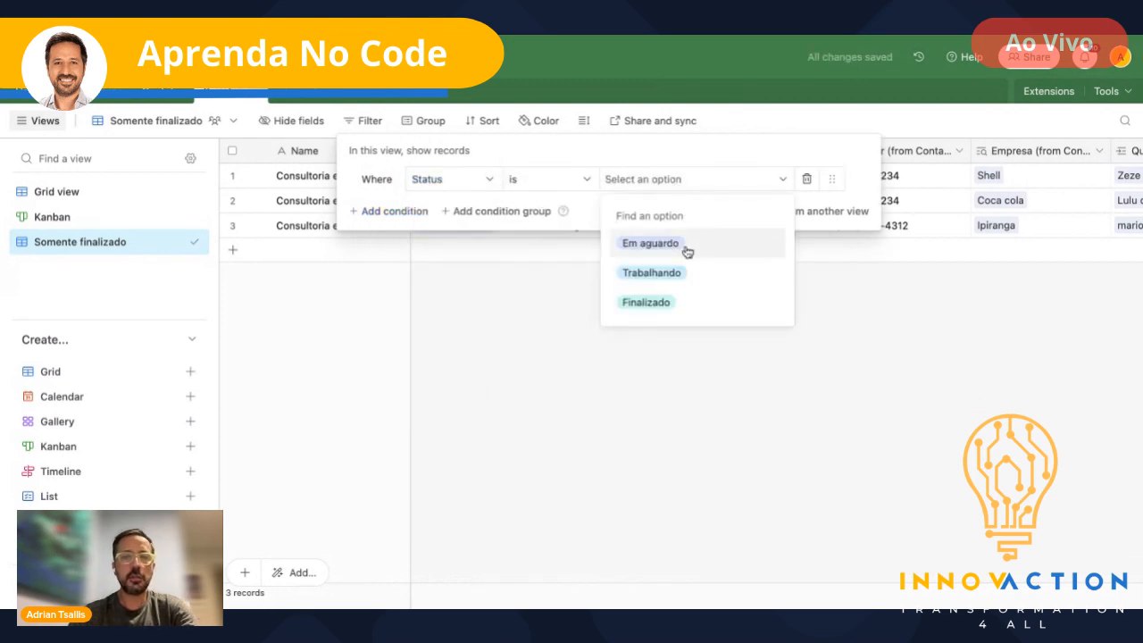
left_click(663, 302)
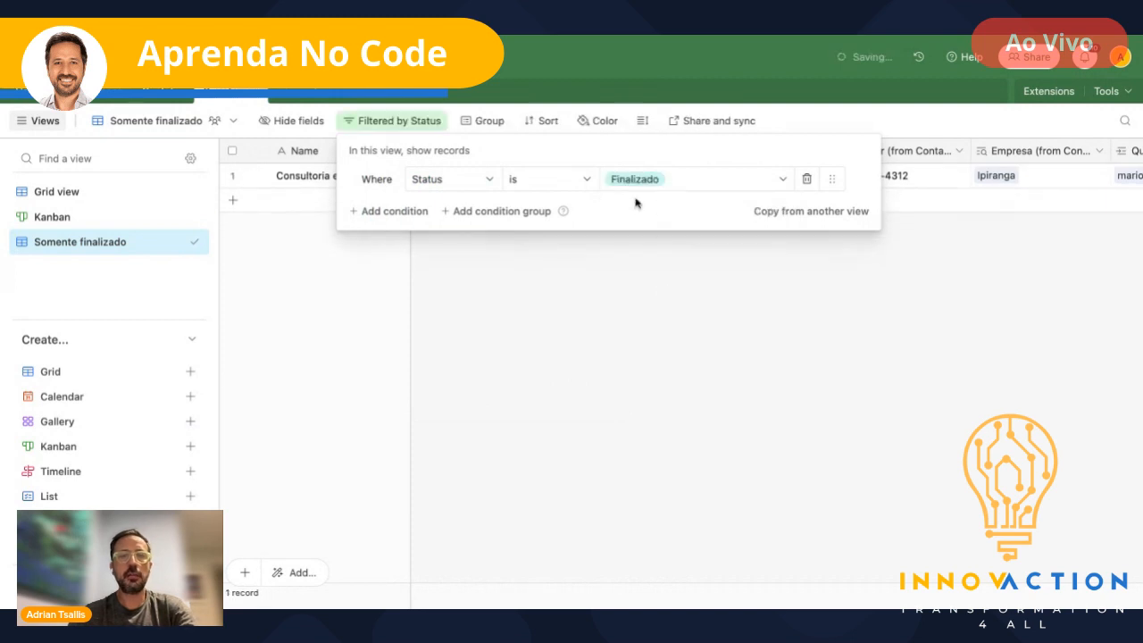
left_click(543, 292)
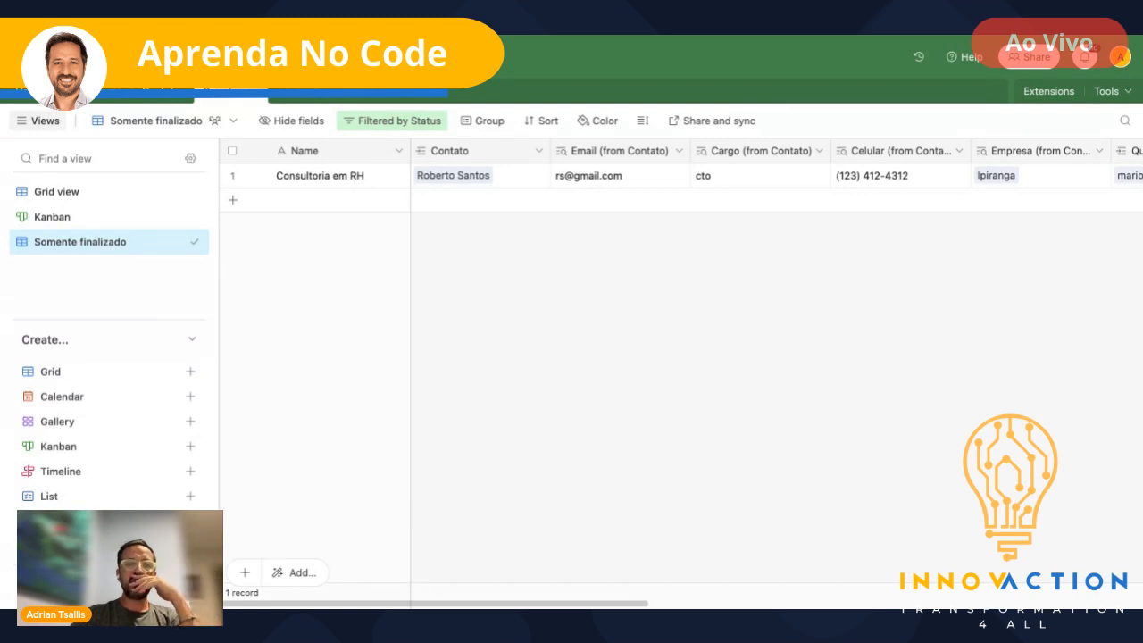
- Switch back to the main Grid view showing all three projects
left_click(67, 193)
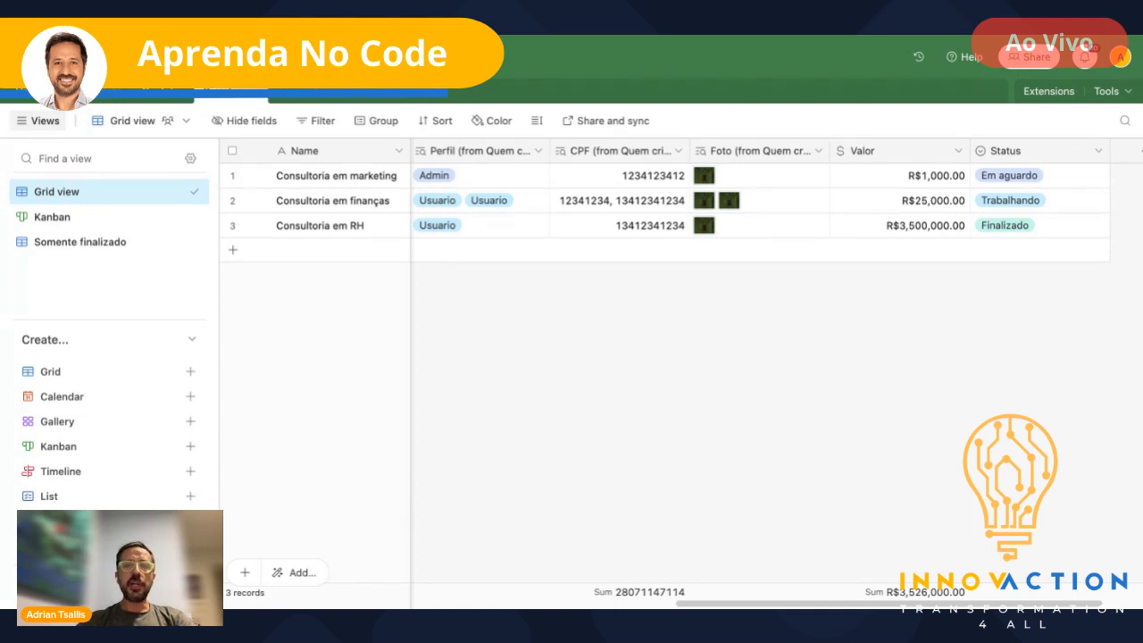
left_click(1035, 56)
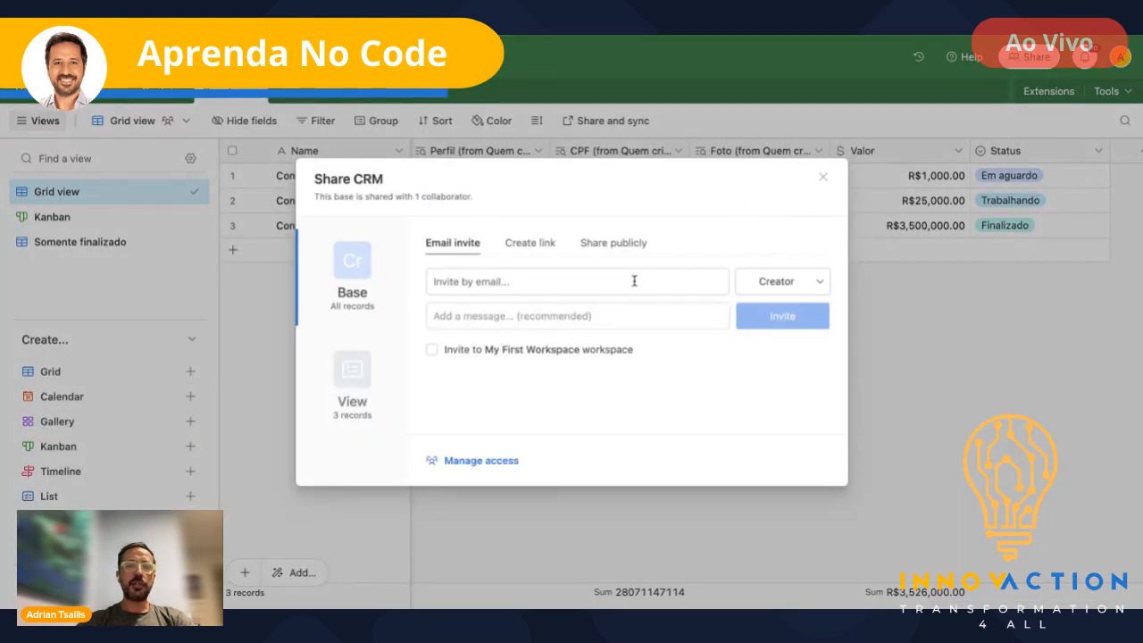
left_click(820, 284)
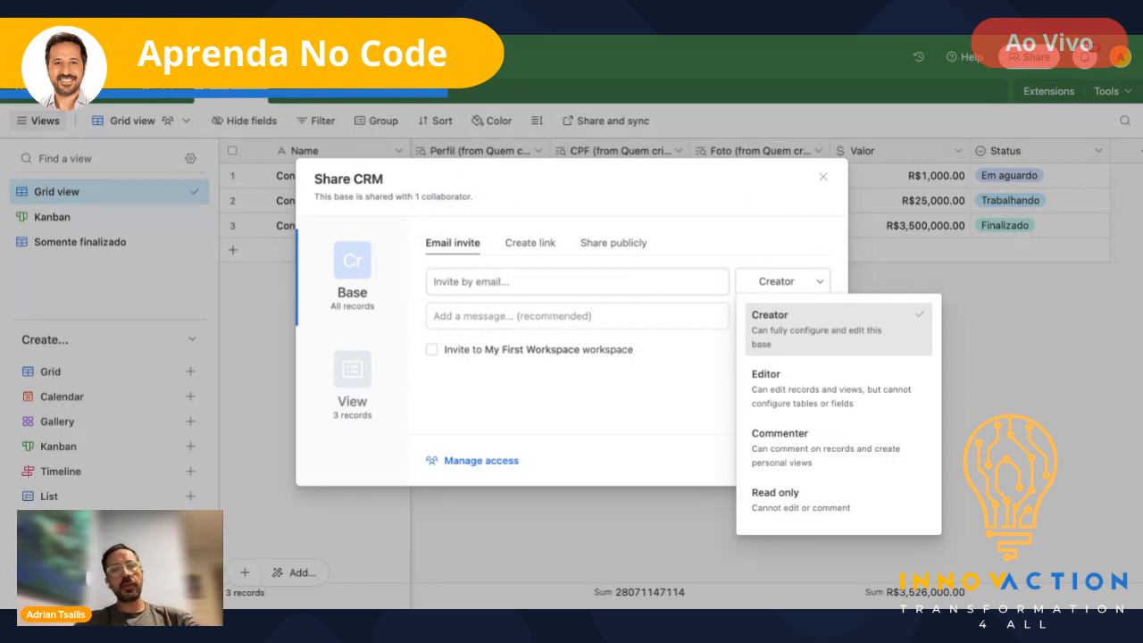
left_click(822, 181)
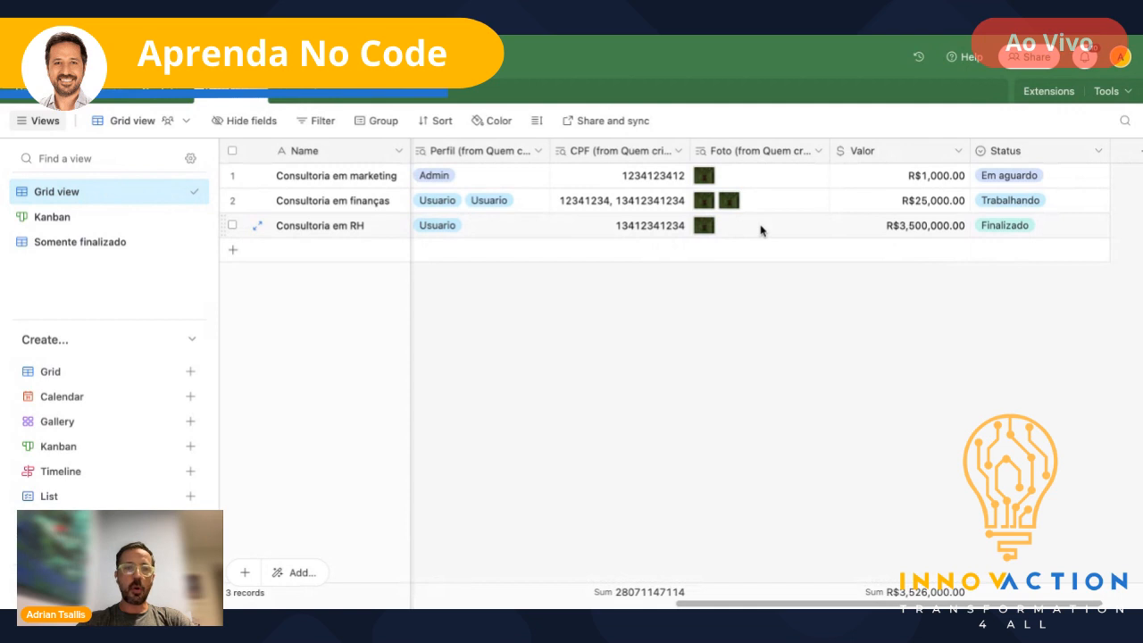
left_click(66, 243)
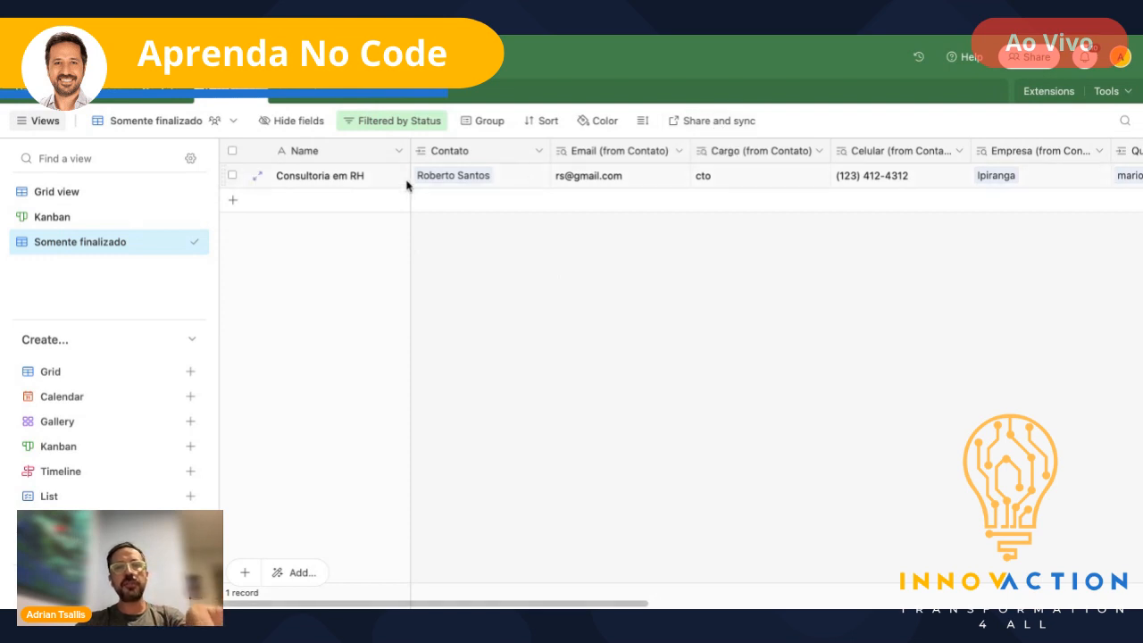
left_click(715, 121)
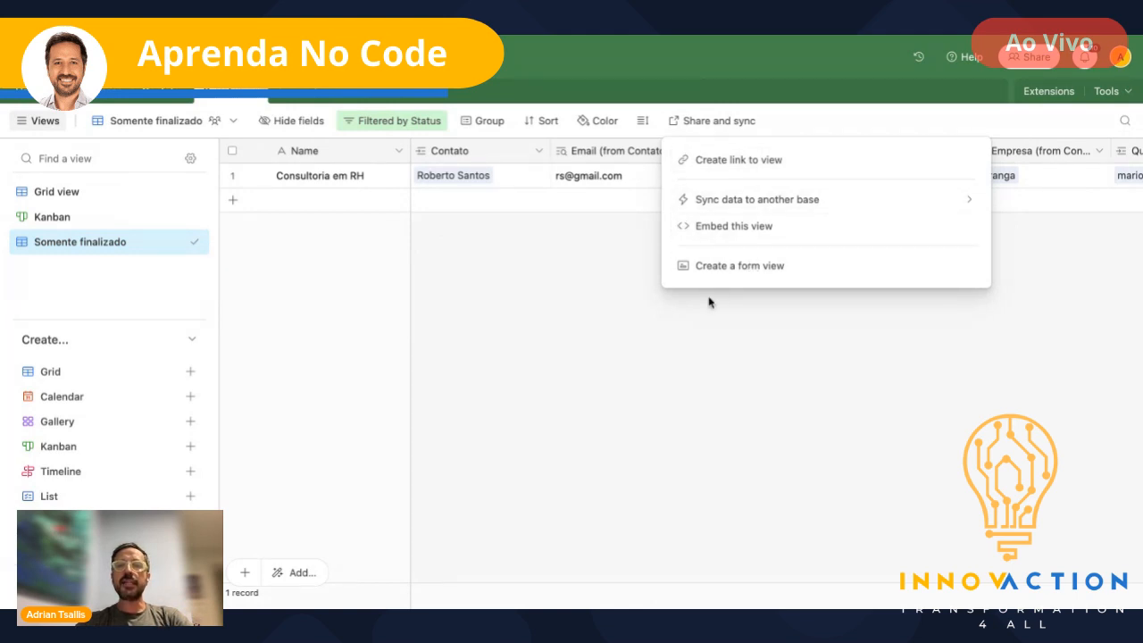
left_click(573, 325)
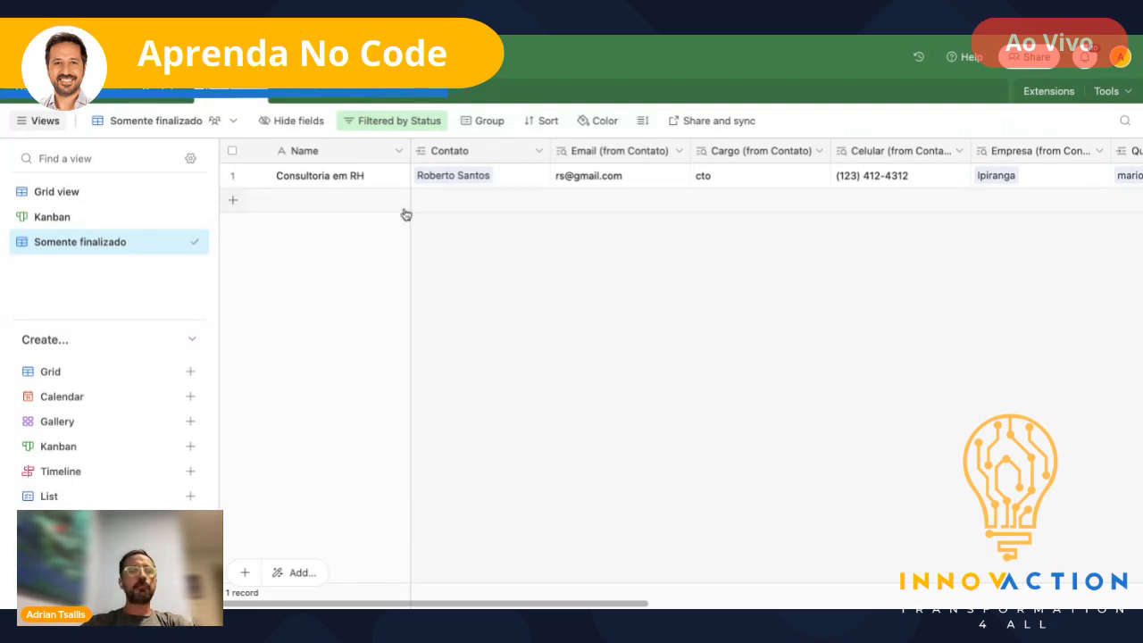
left_click(316, 89)
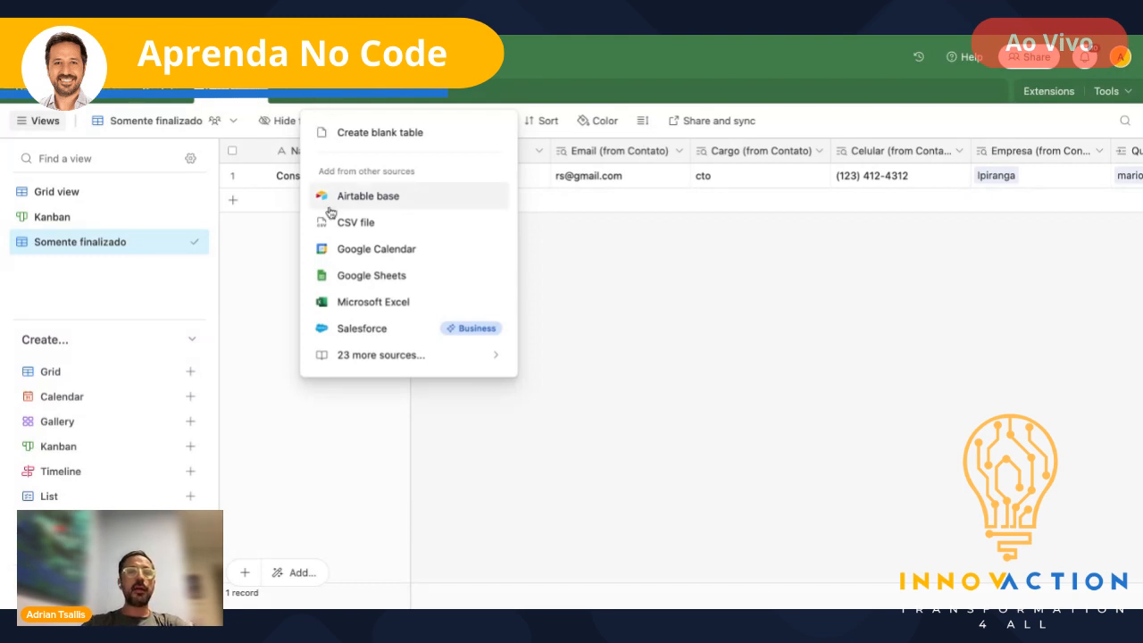
left_click(380, 277)
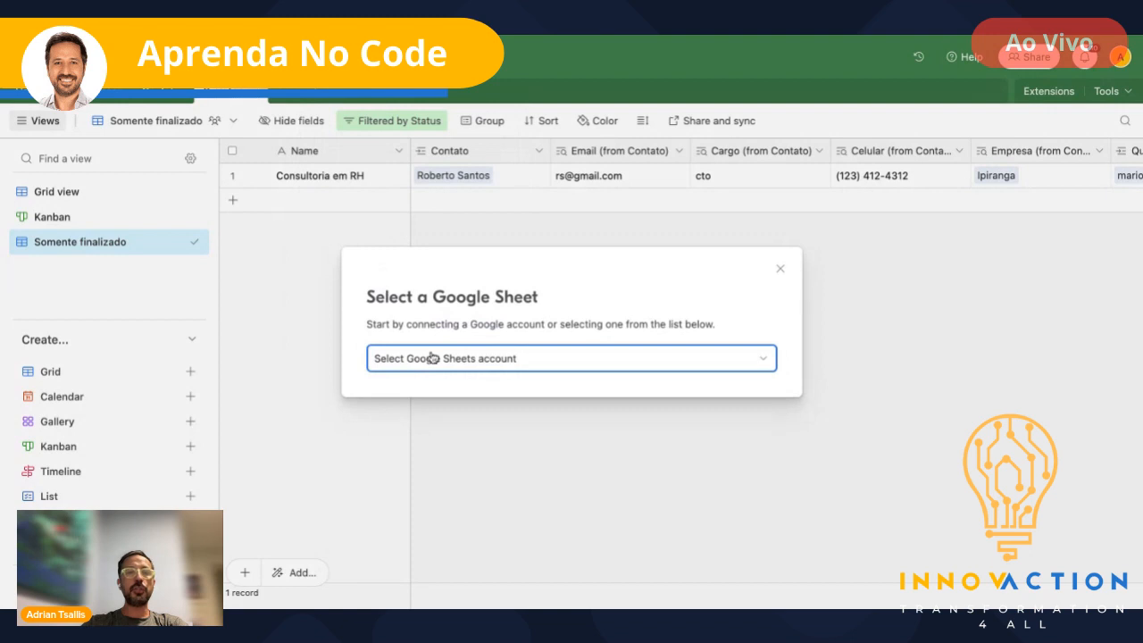
left_click(771, 364)
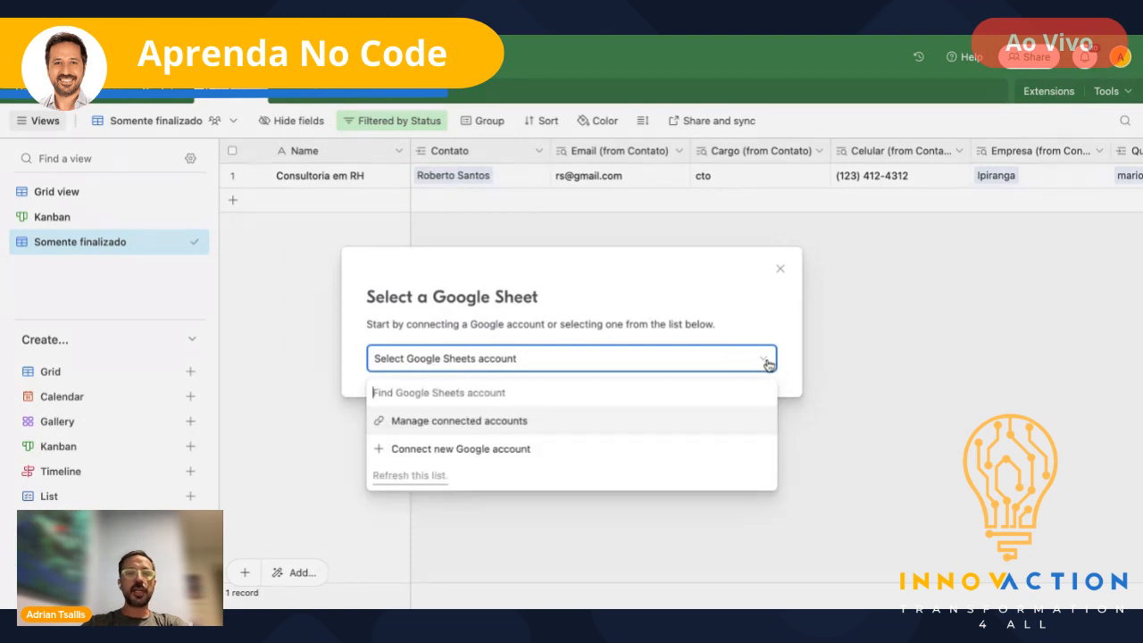
left_click(781, 270)
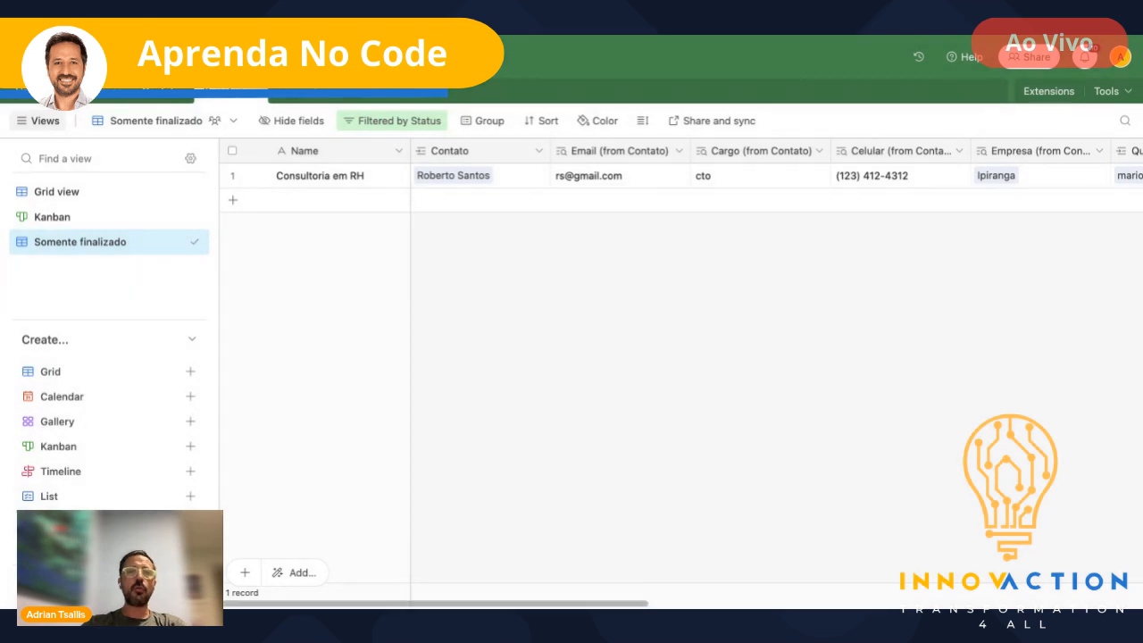
left_click(289, 95)
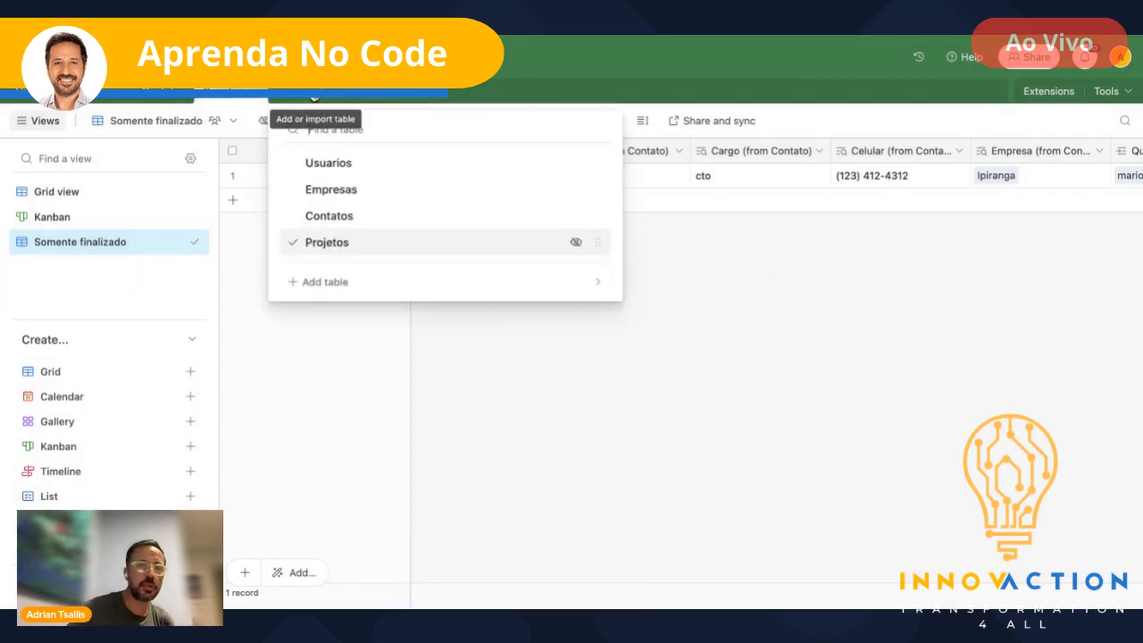
left_click(319, 95)
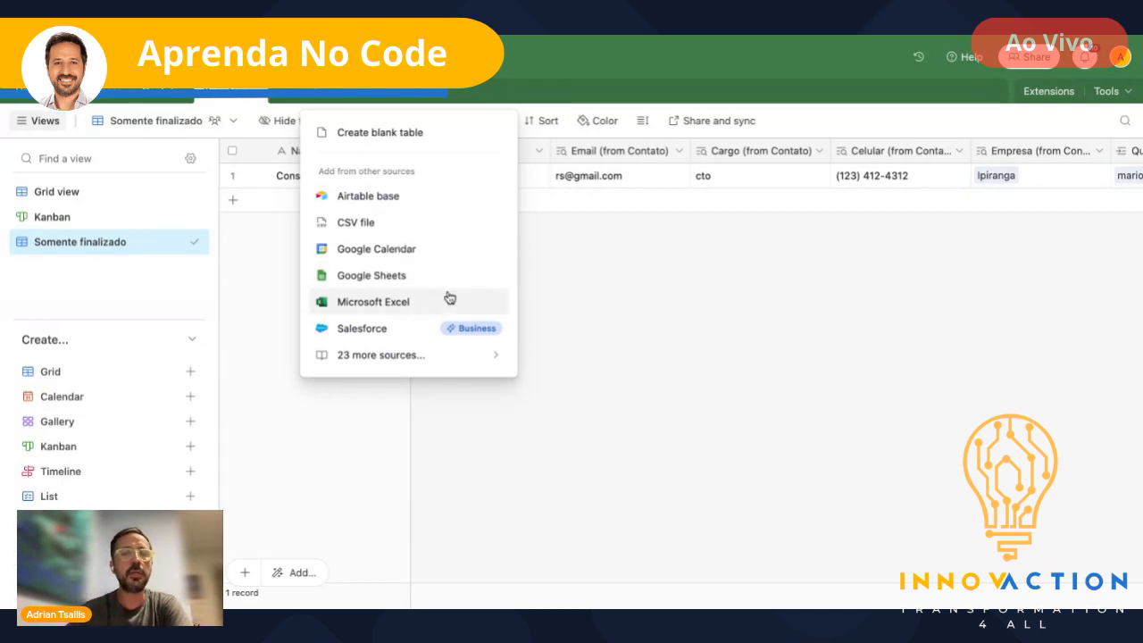
left_click(653, 264)
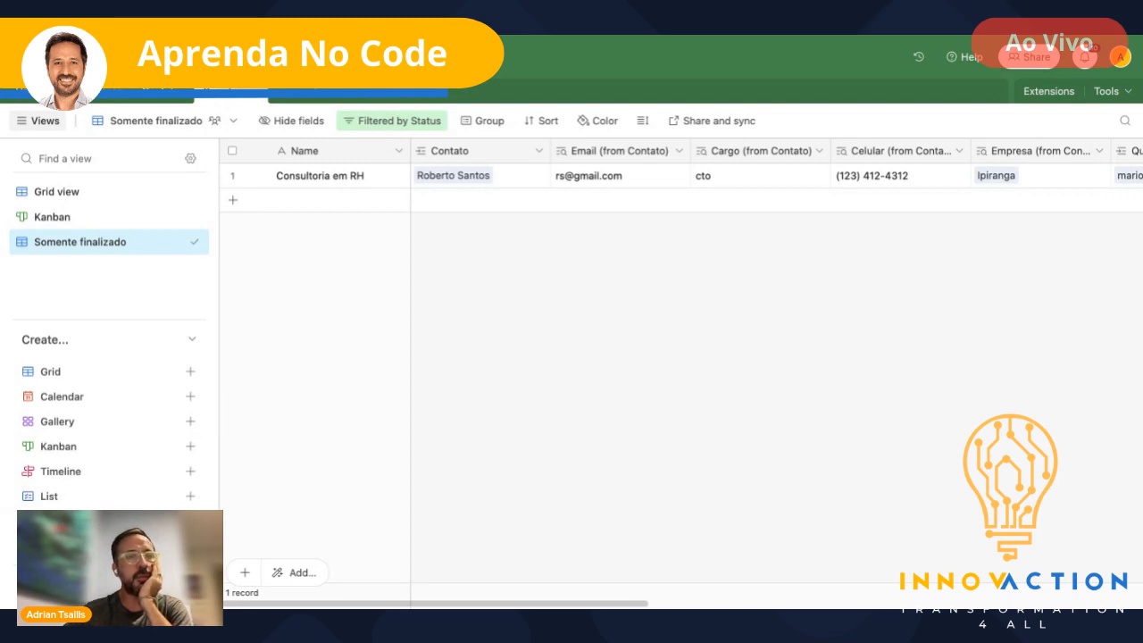
- Move the Status column so it sits beside Contato in the projects grid
left_click(234, 56)
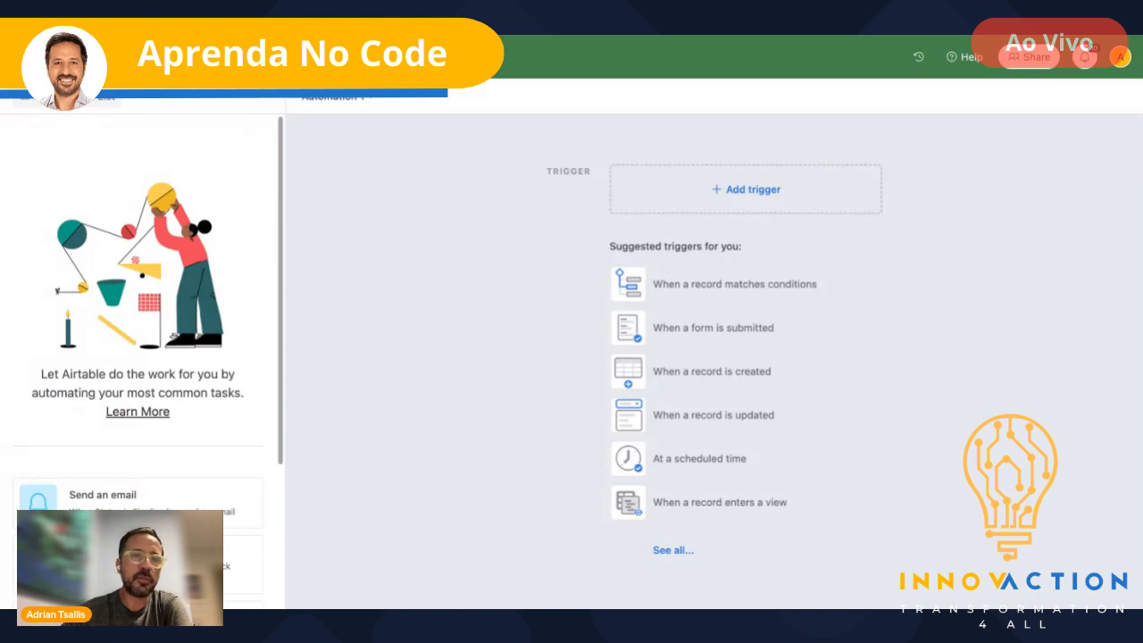
left_click(198, 57)
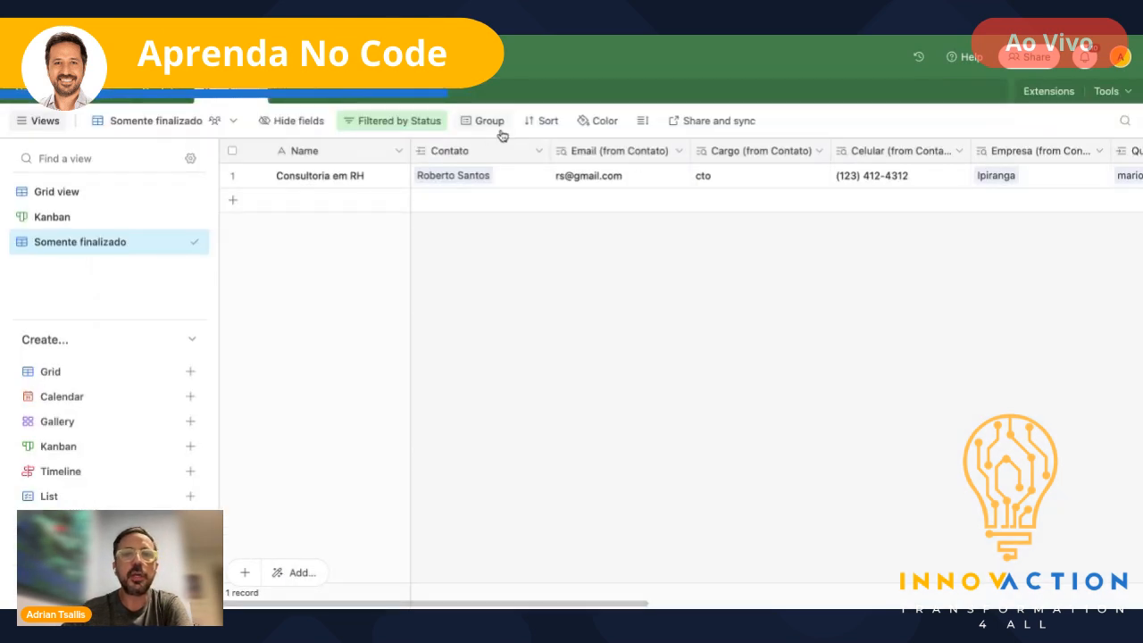
scroll(444, 164, "right", 10)
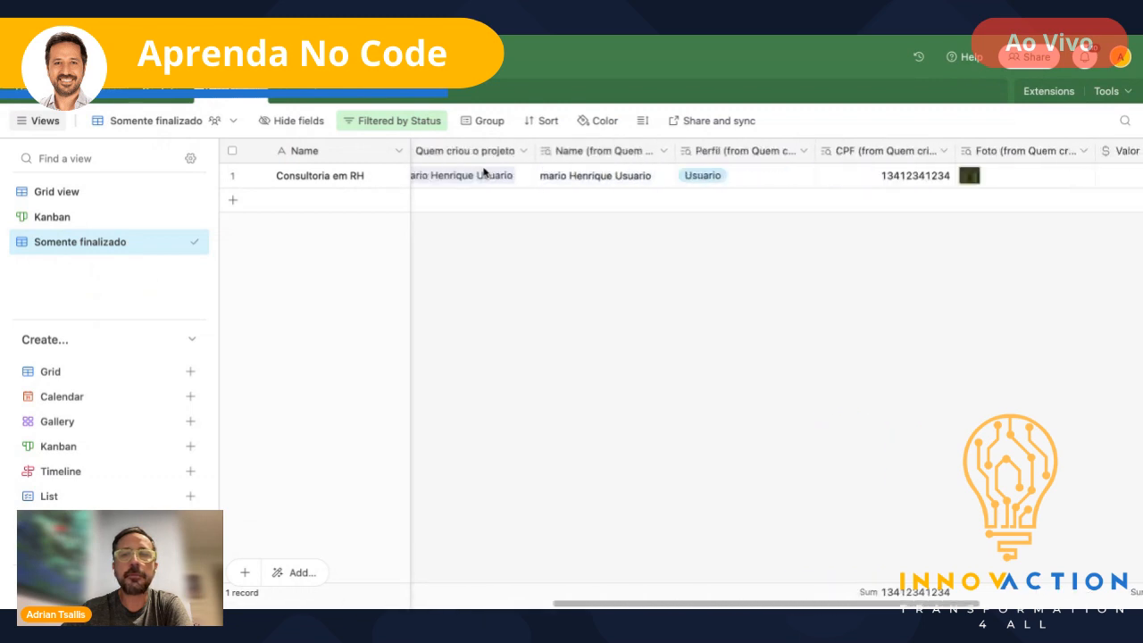
left_click_drag(919, 158, 552, 155)
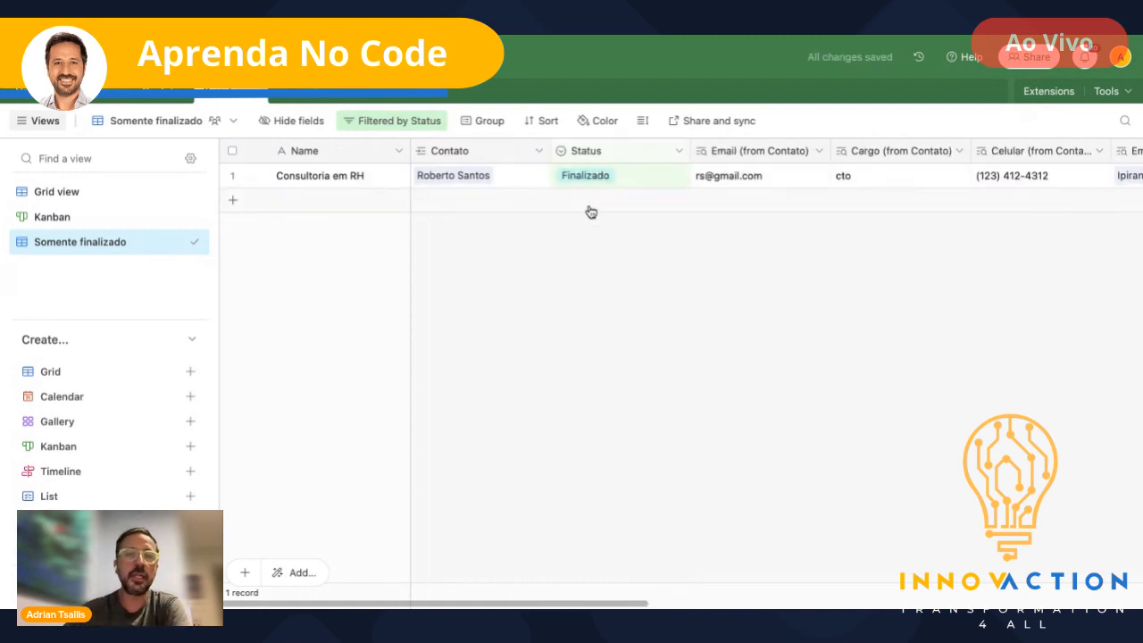
- Set Consultoria em RH's Status to Em aguardo and switch to the Grid view
left_click(653, 181)
left_click(653, 181)
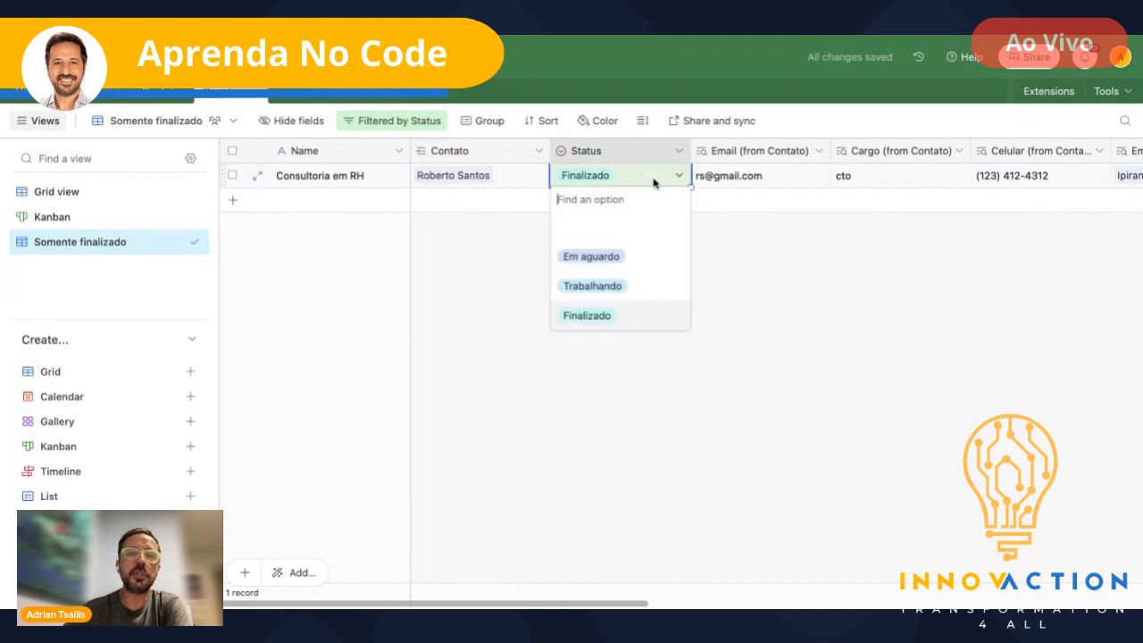
left_click(624, 254)
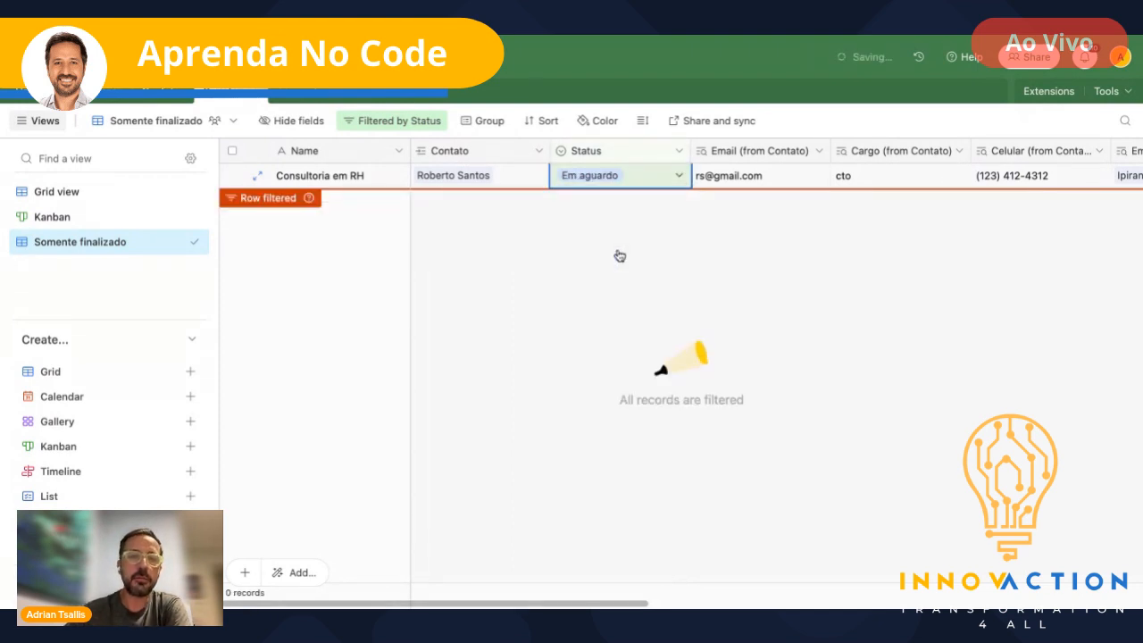
left_click(52, 194)
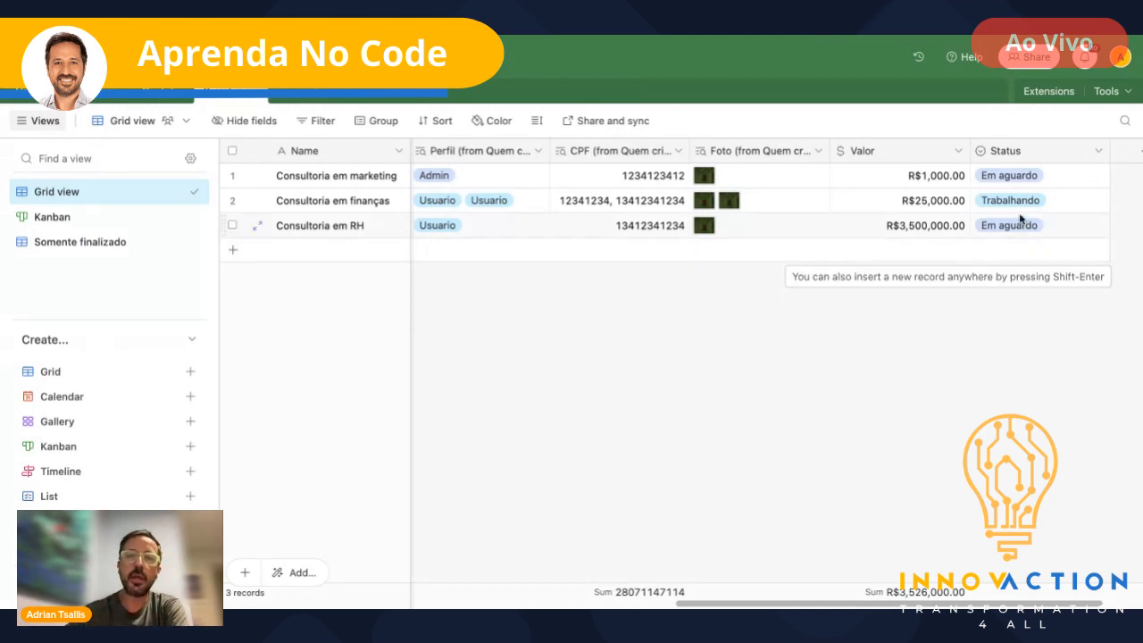
- Open the marketing project's Status choices and close them without changing anything
left_click(1060, 181)
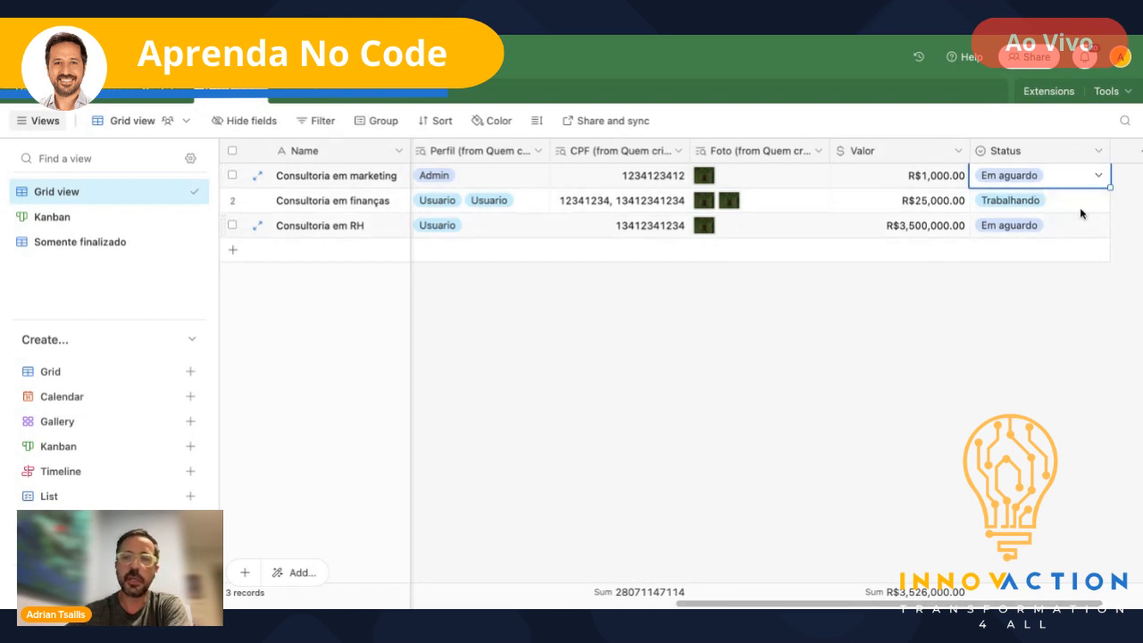
left_click(1098, 177)
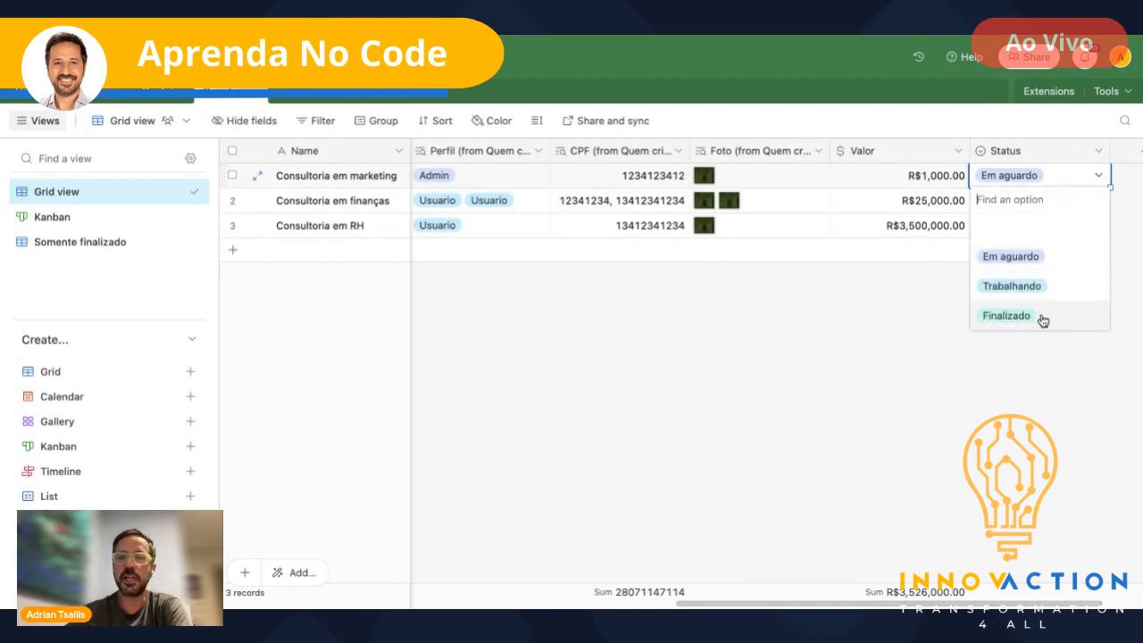
left_click(857, 316)
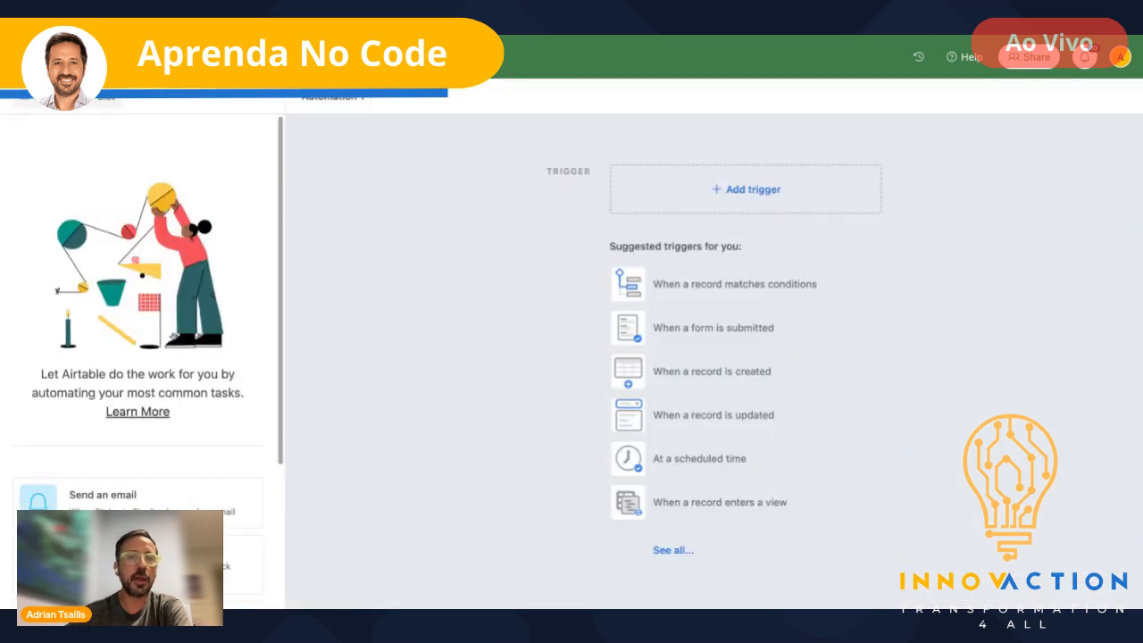
- Make the trigger 'When record matches conditions' on the Projetos table
left_click(811, 286)
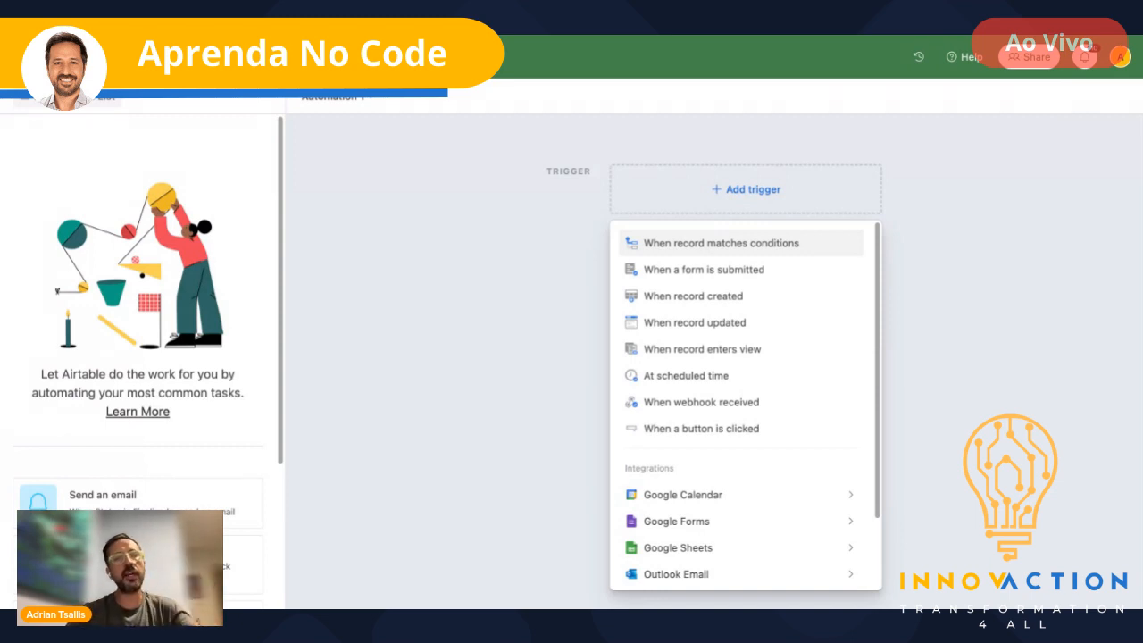
left_click(721, 243)
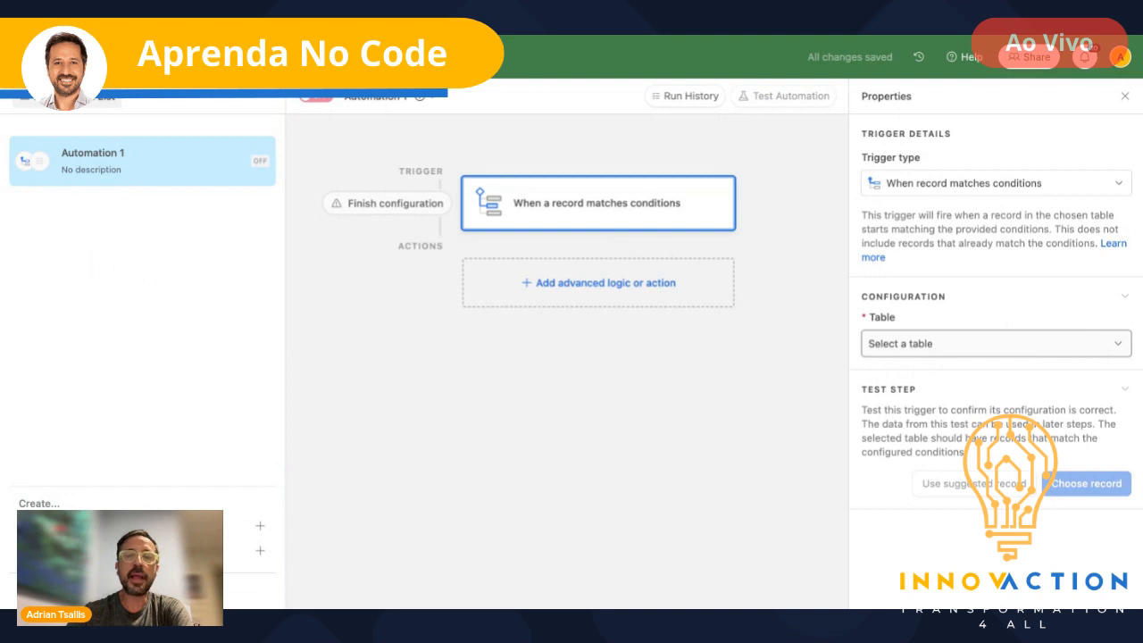
left_click(992, 343)
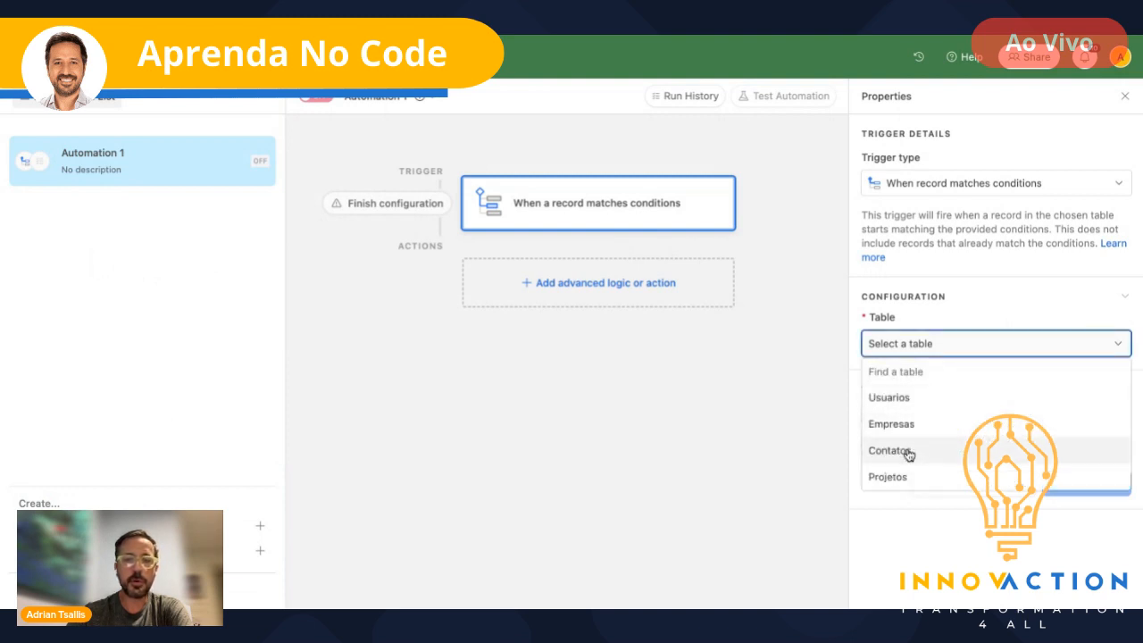
left_click(880, 477)
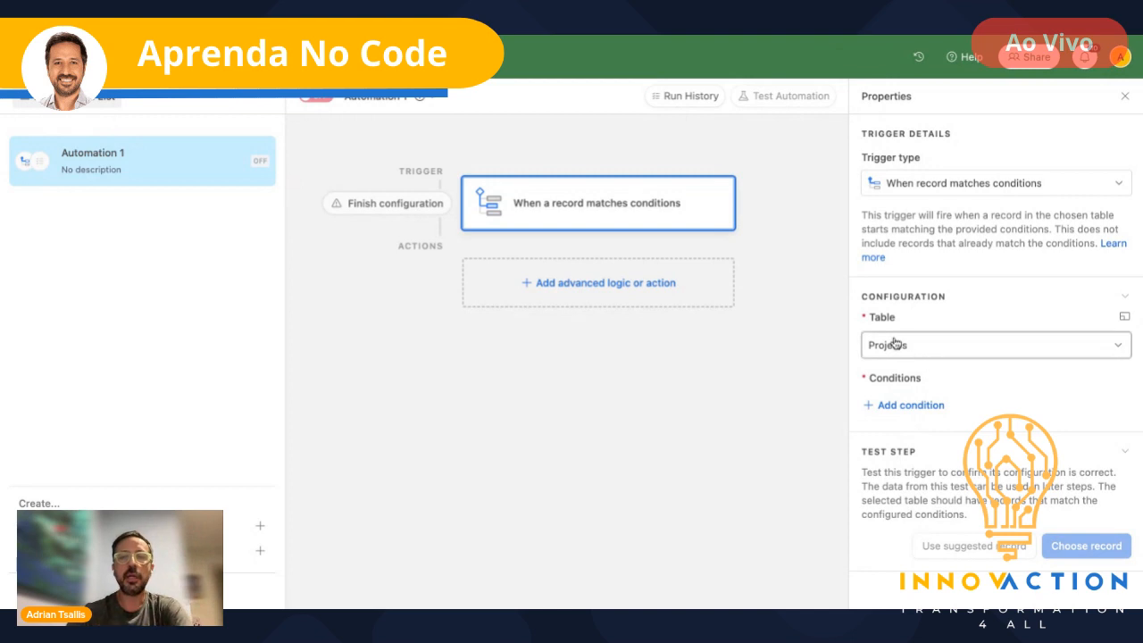
- Add the trigger condition Status is Finalizado
left_click(913, 406)
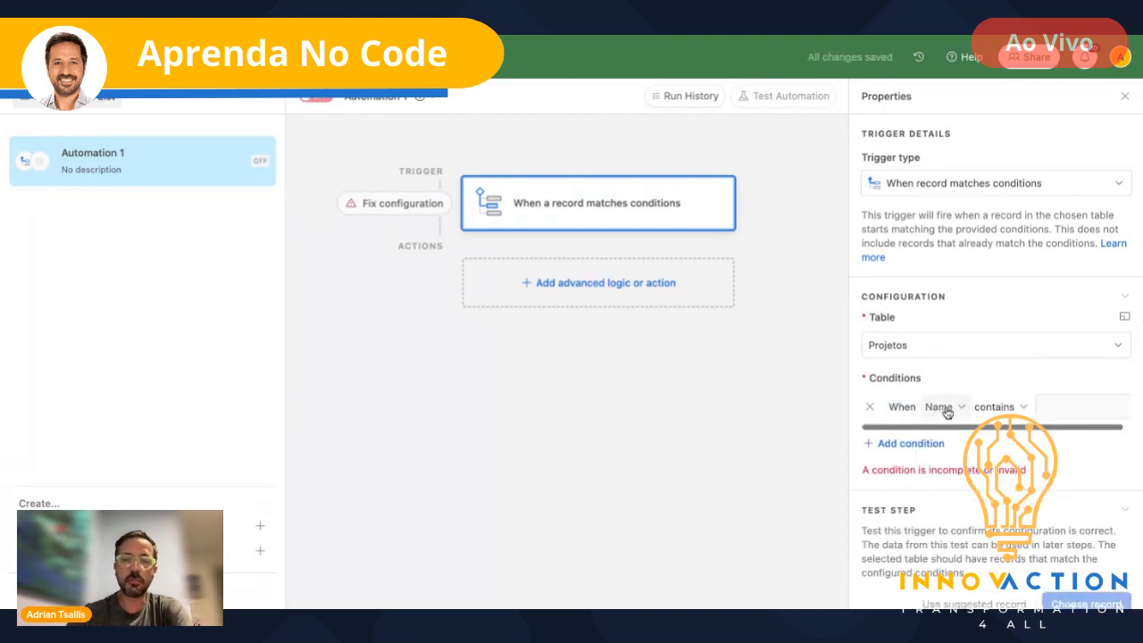
left_click(948, 407)
scroll(990, 301, "down", 5)
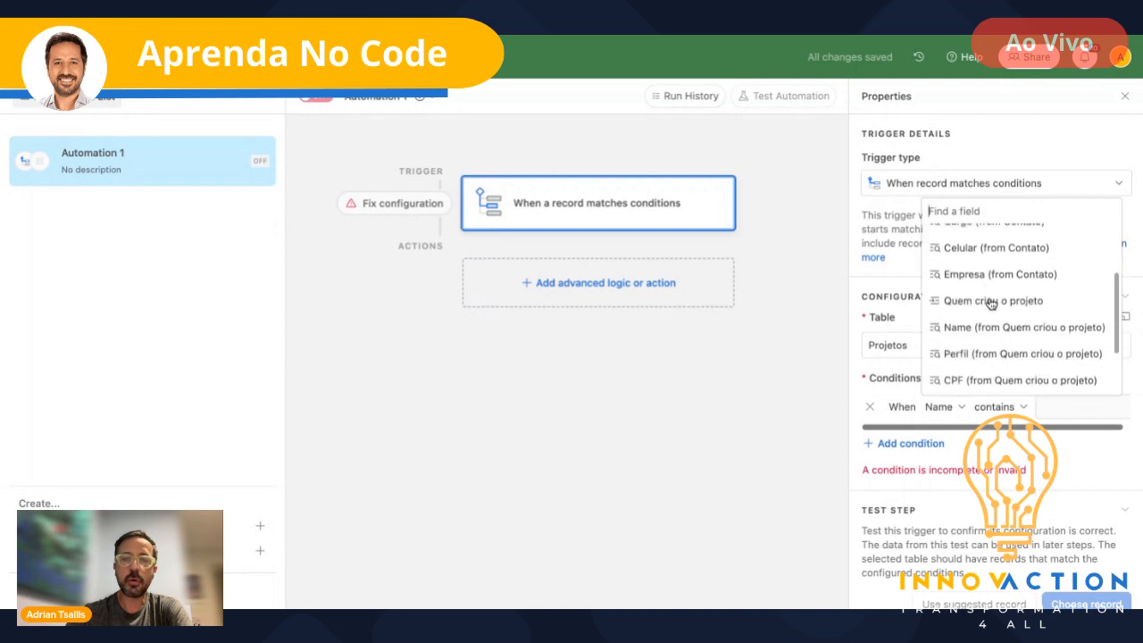
left_click(960, 384)
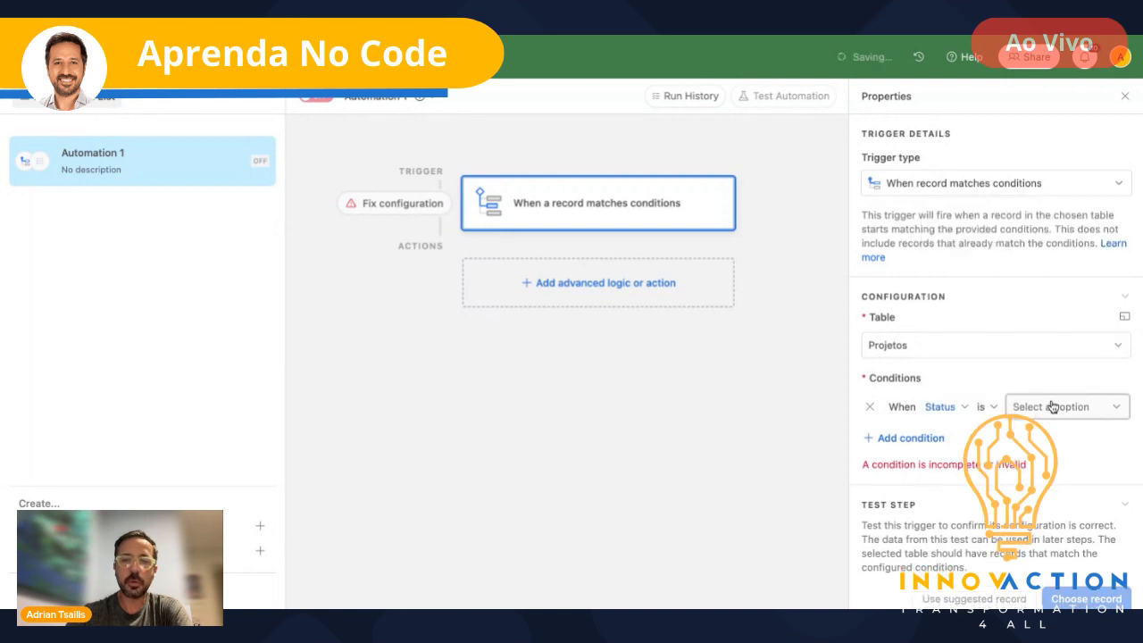
left_click(1112, 407)
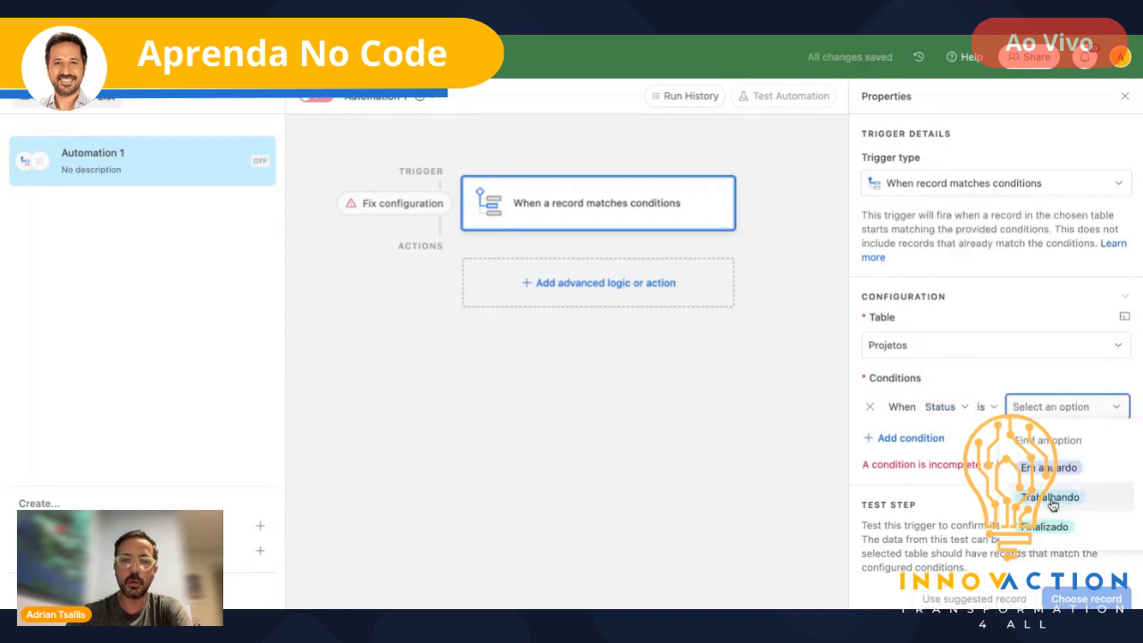
left_click(1043, 526)
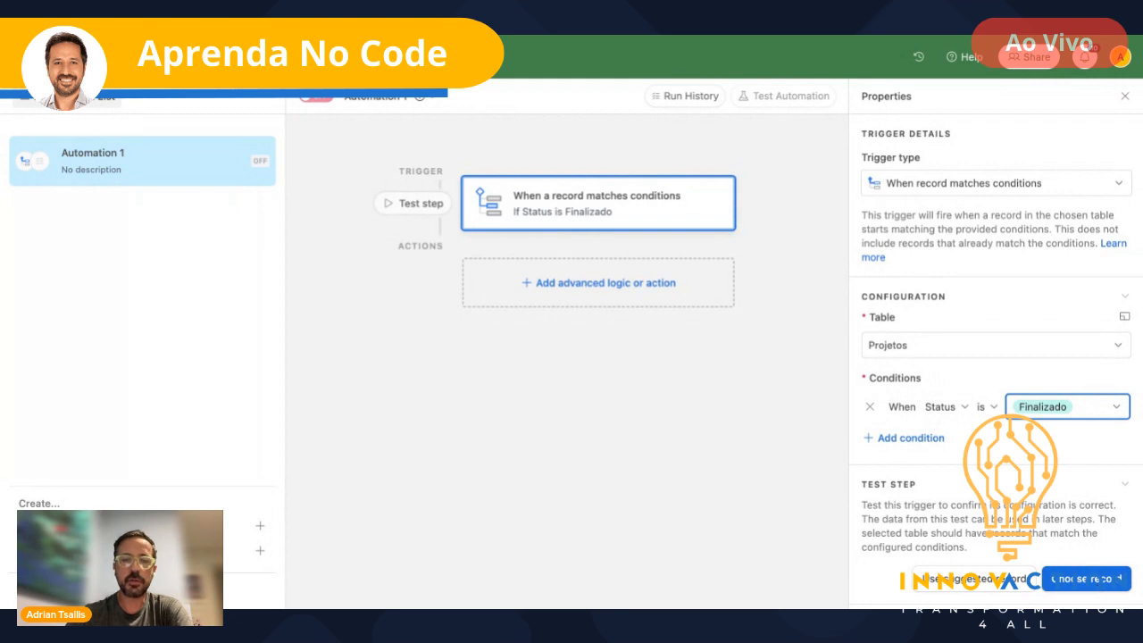
- Open the test record search, close it, and return to the project data
left_click(1096, 581)
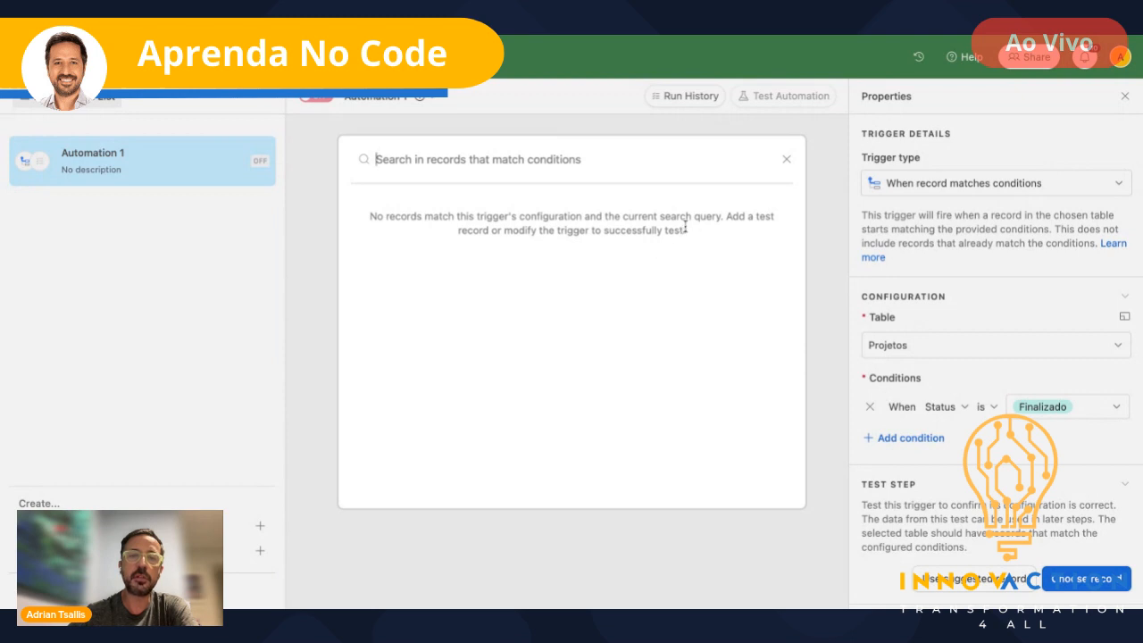
left_click(786, 159)
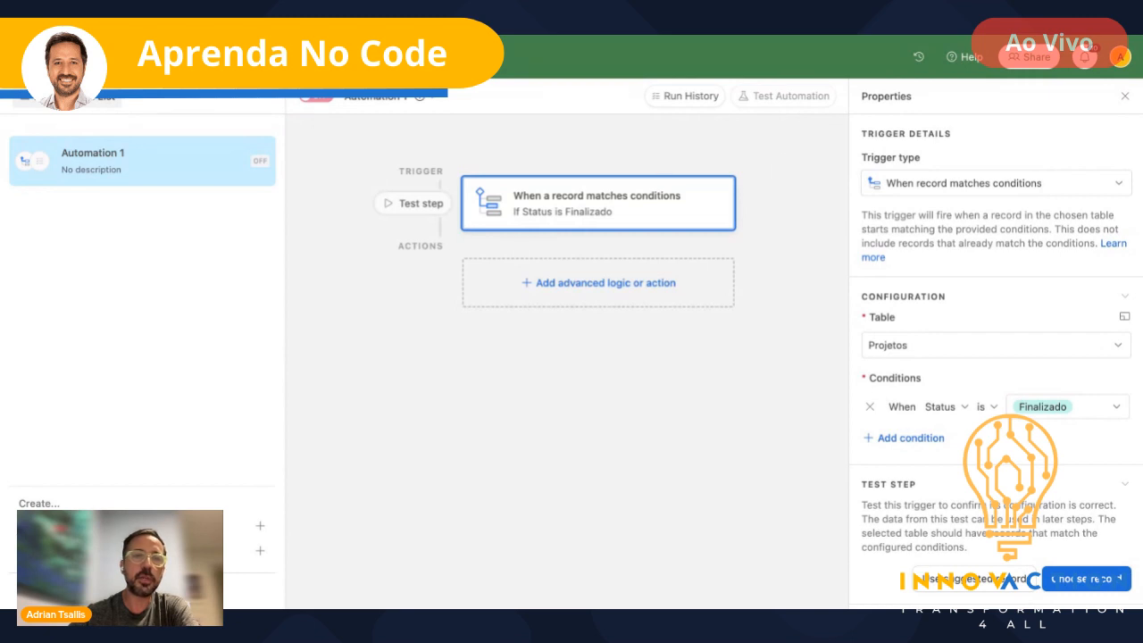
left_click(196, 58)
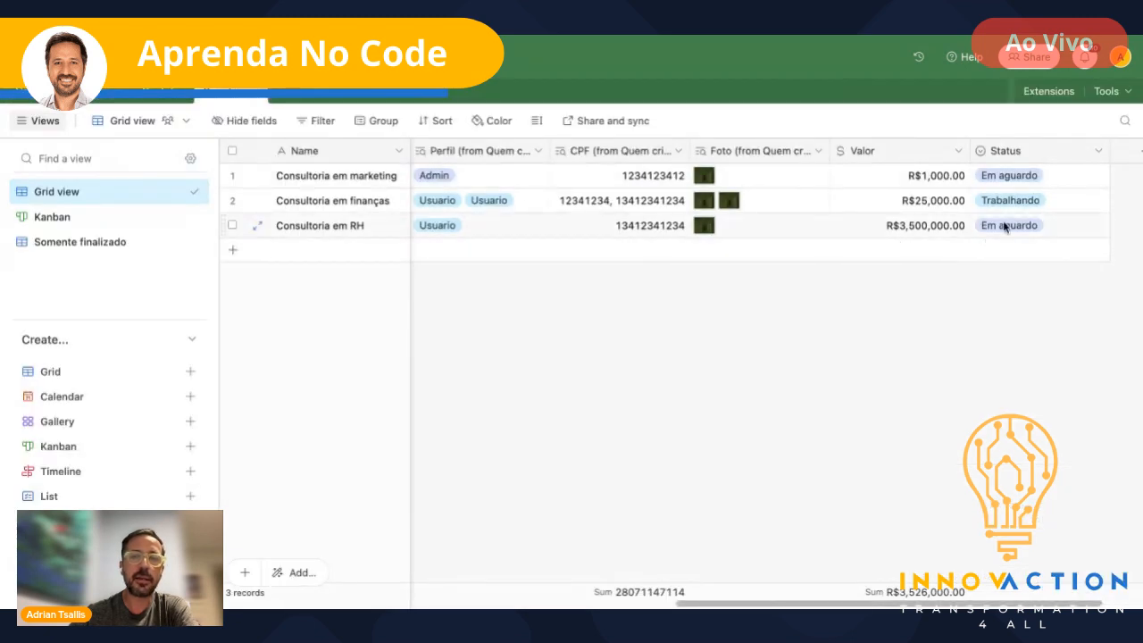
- Change Consultoria em marketing's Status to Finalizado
left_click(1021, 178)
left_click(1021, 178)
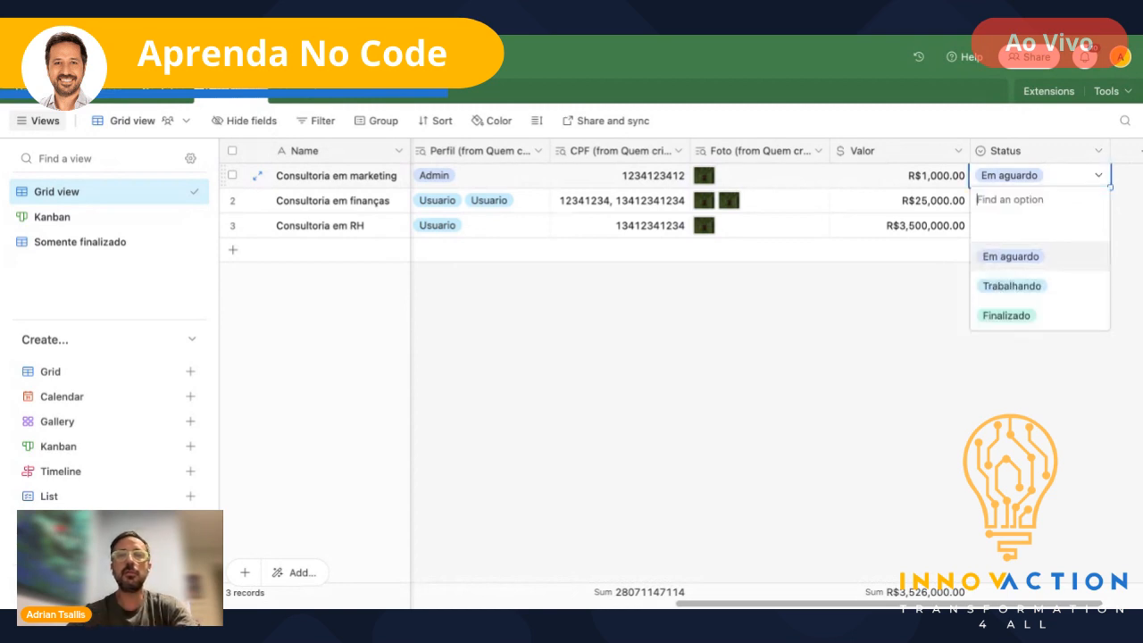
left_click(1013, 315)
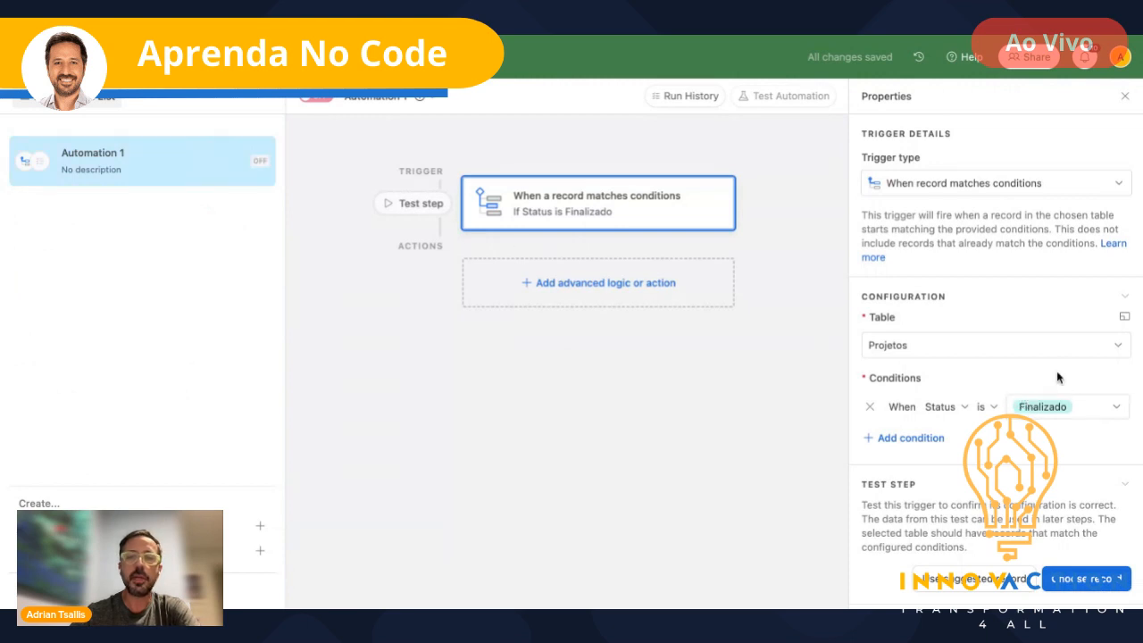
- Test the trigger with the Consultoria em marketing record and review the successful result
scroll(1059, 377, "down", 1)
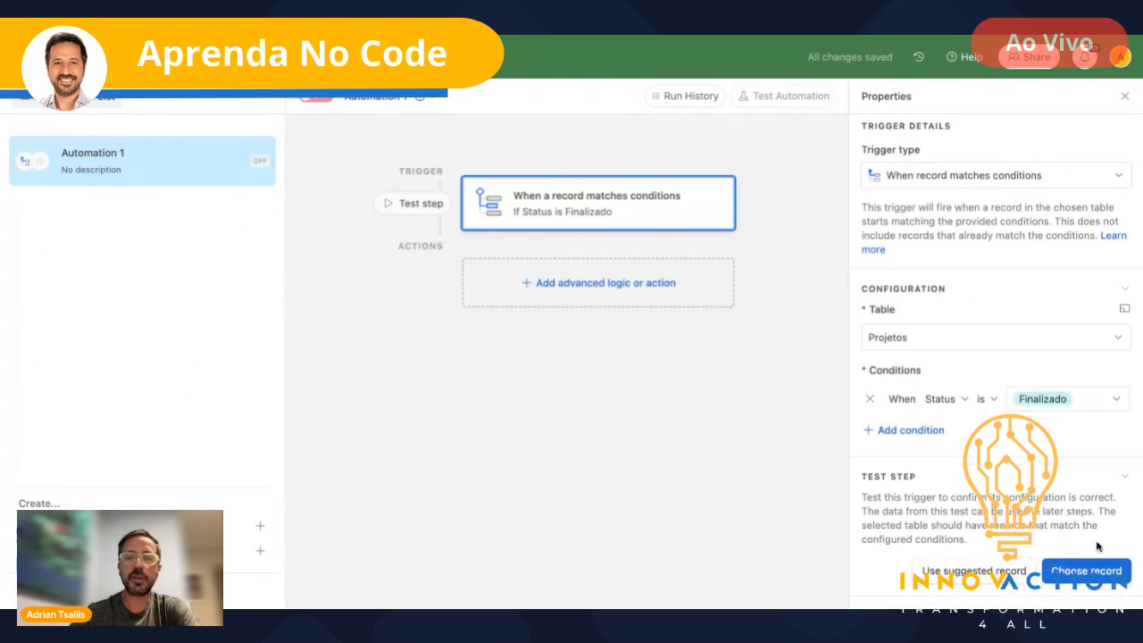
left_click(1095, 569)
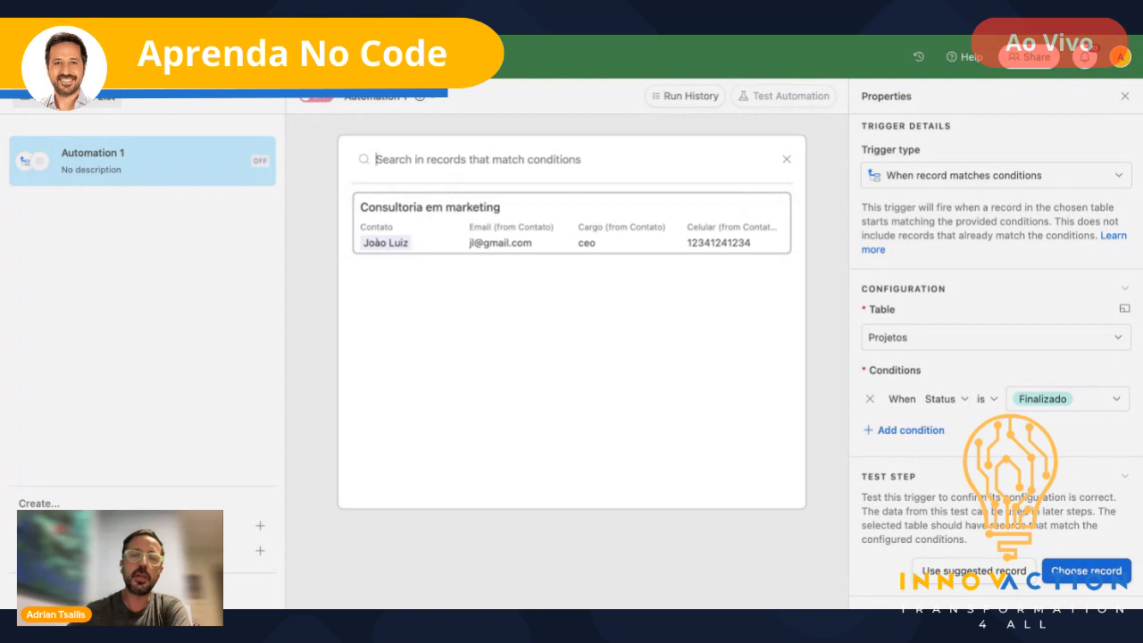
left_click(670, 228)
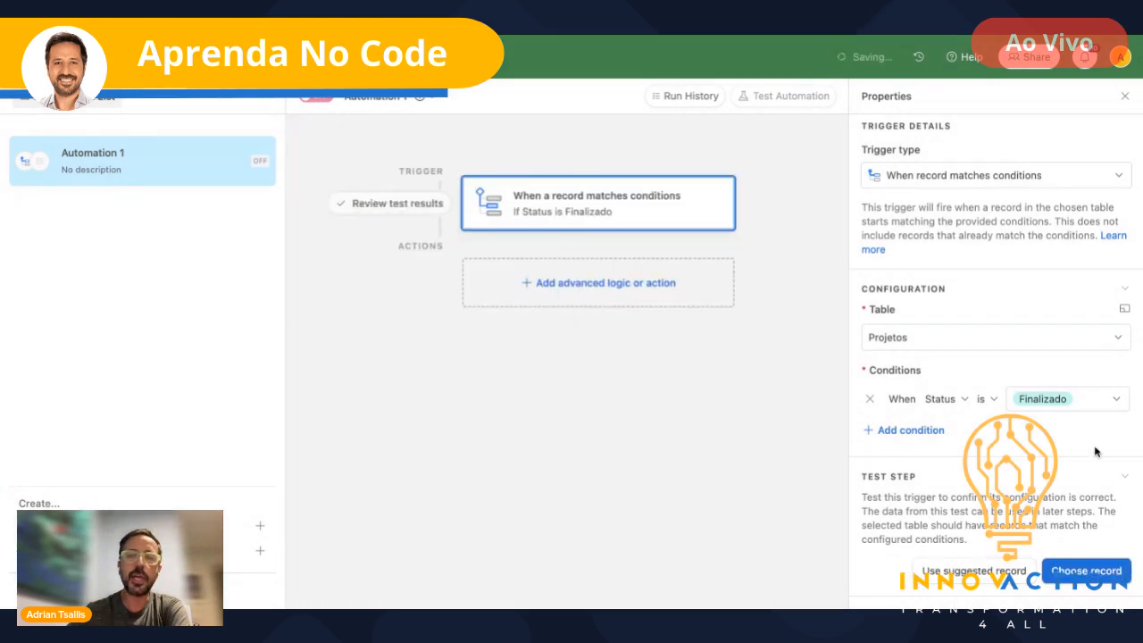
scroll(1102, 453, "down", 1)
scroll(1103, 453, "down", 2)
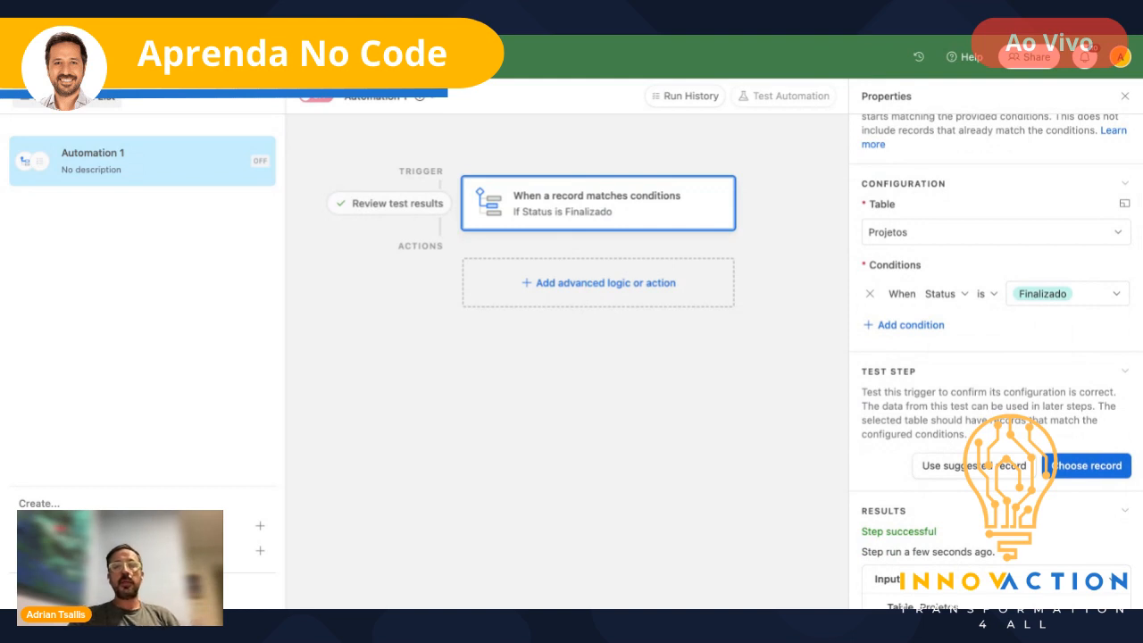
scroll(862, 403, "down", 3)
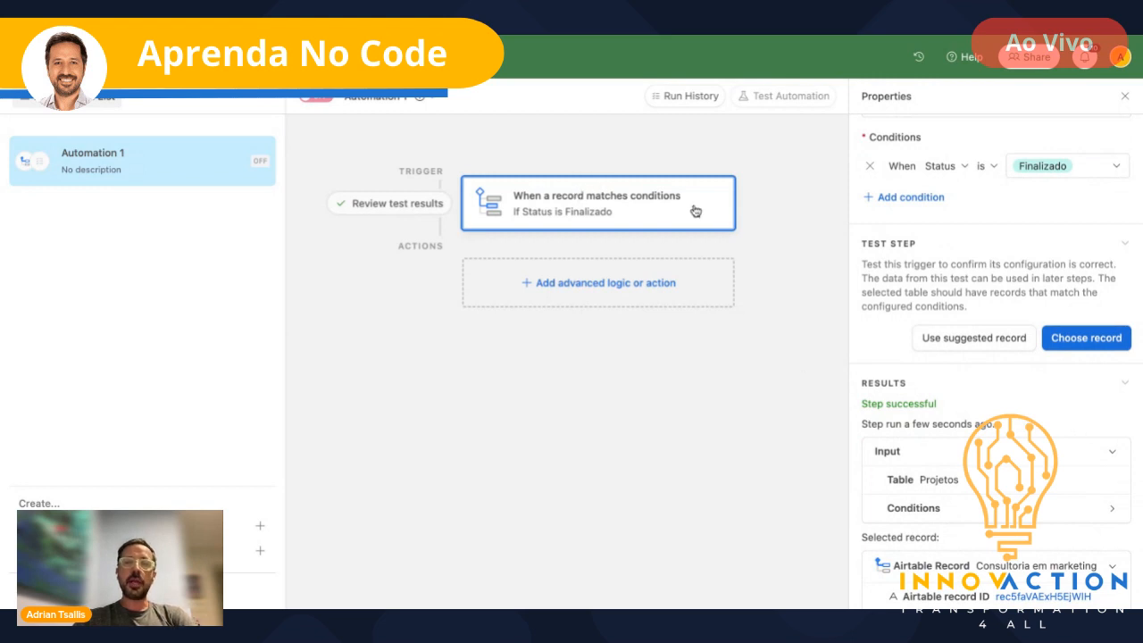
- Browse the action list and add a Send email action after the trigger
left_click(606, 282)
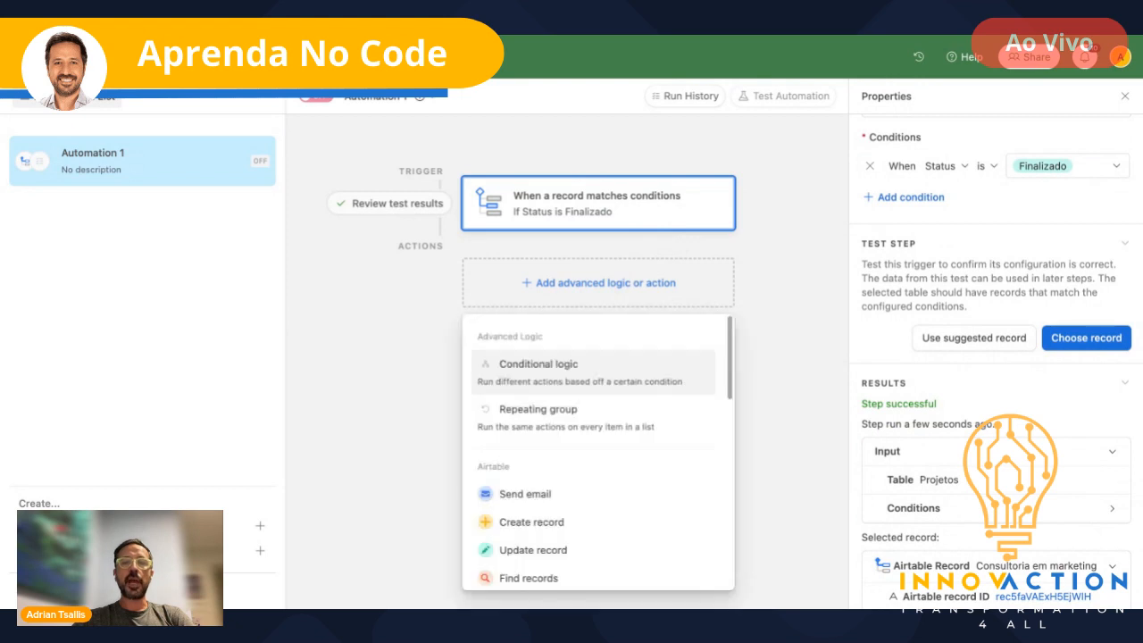
scroll(657, 393, "down", 1)
scroll(660, 394, "up", 1)
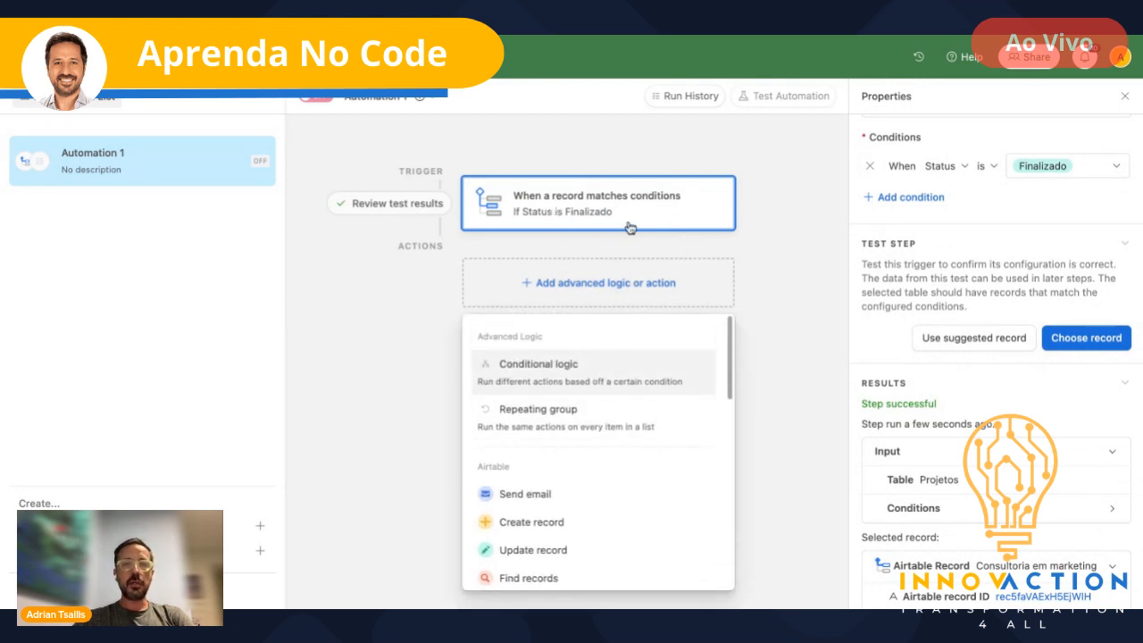
scroll(523, 497, "down", 4)
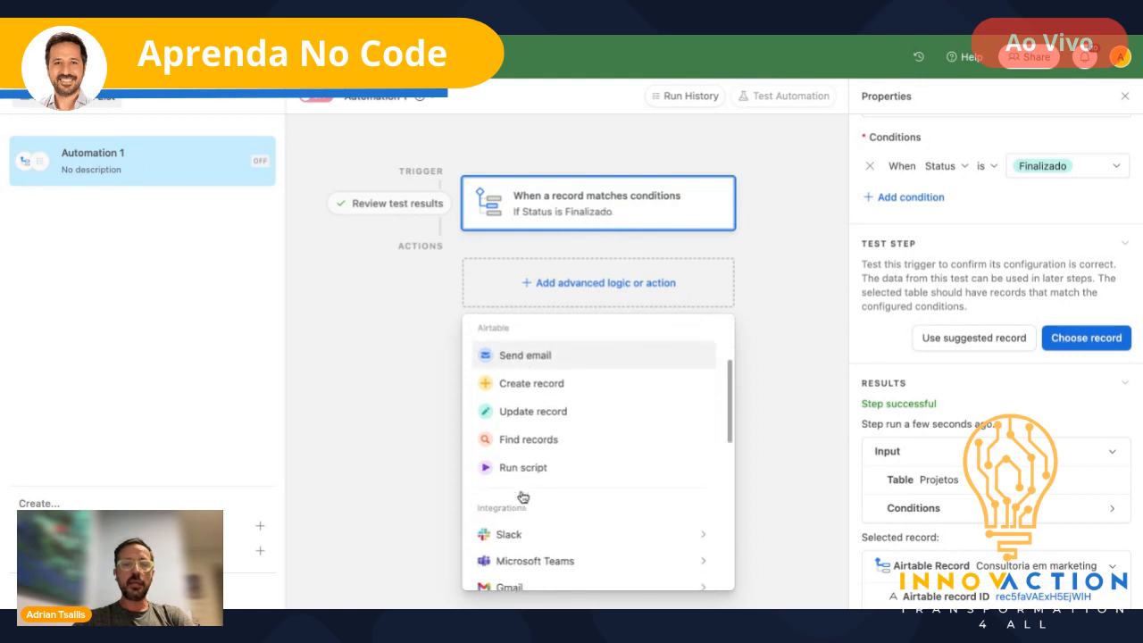
scroll(523, 498, "up", 2)
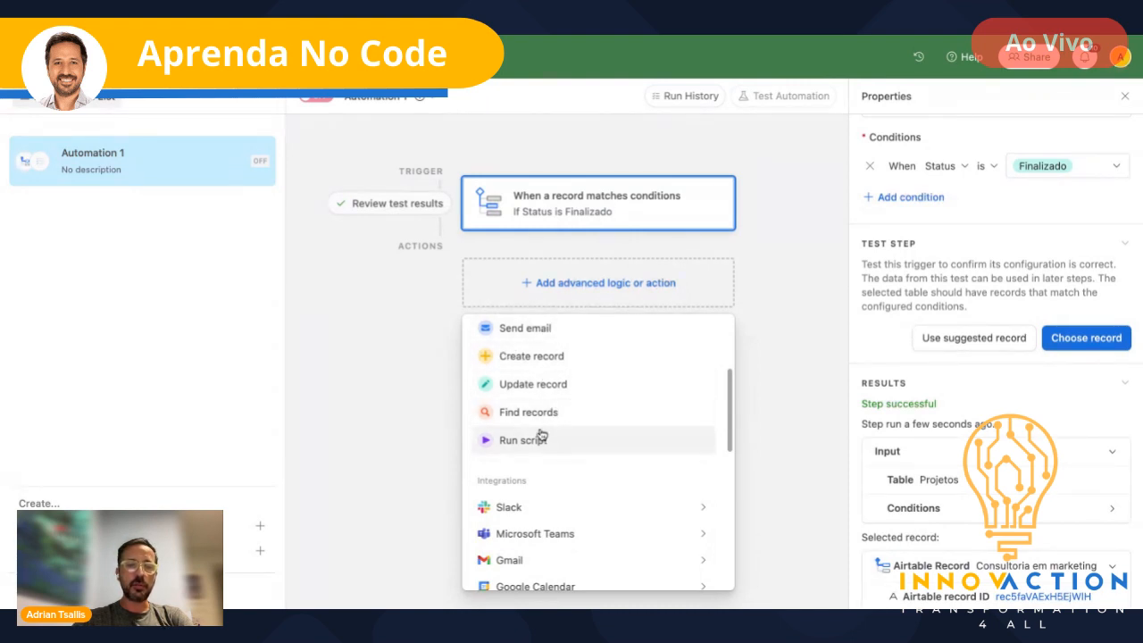
mouse_move(548, 505)
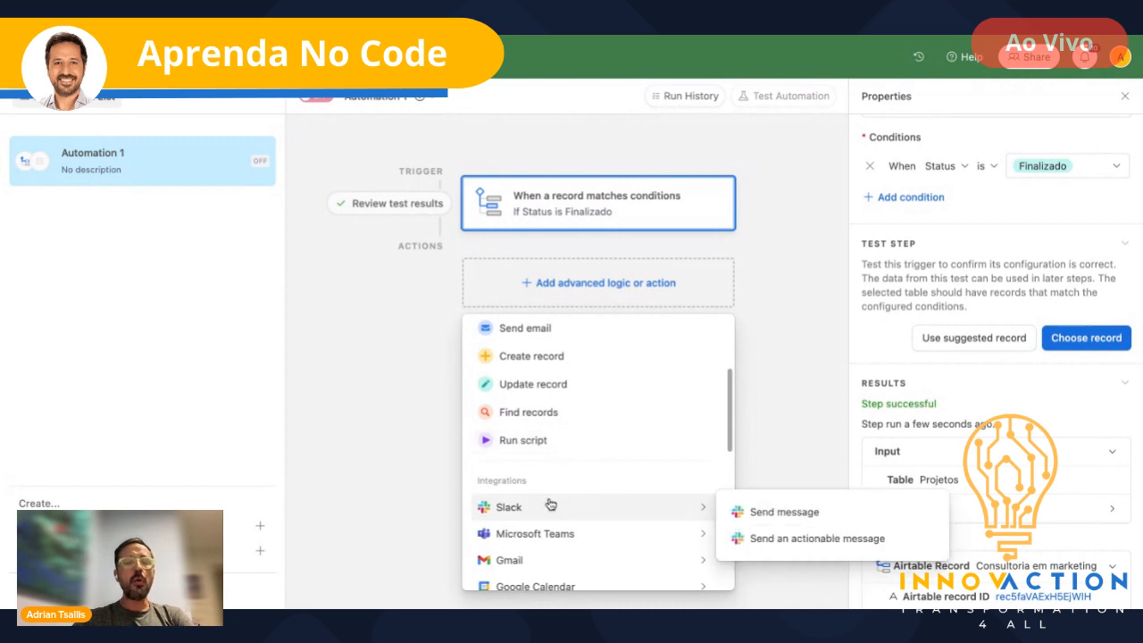
scroll(551, 505, "down", 1)
scroll(551, 505, "down", 2)
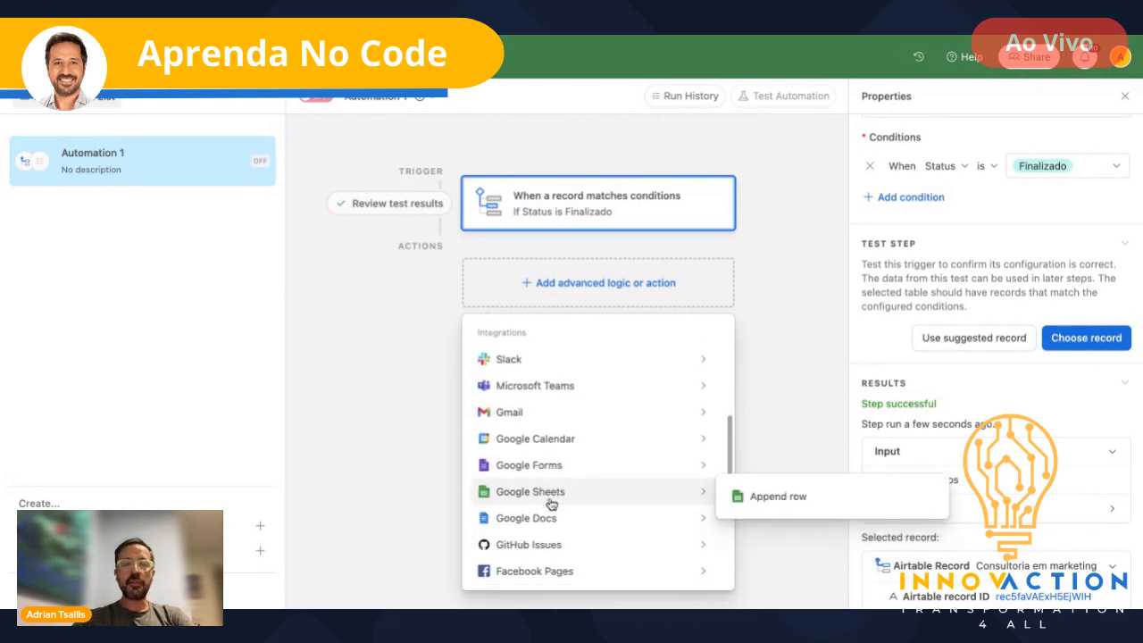
scroll(551, 505, "up", 4)
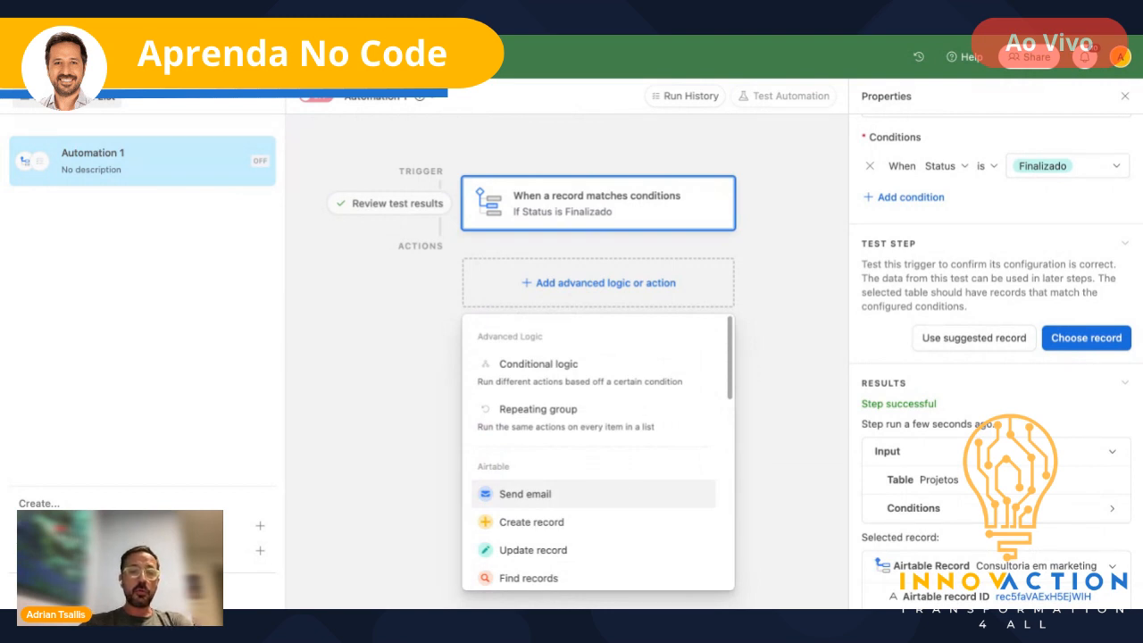
left_click(529, 497)
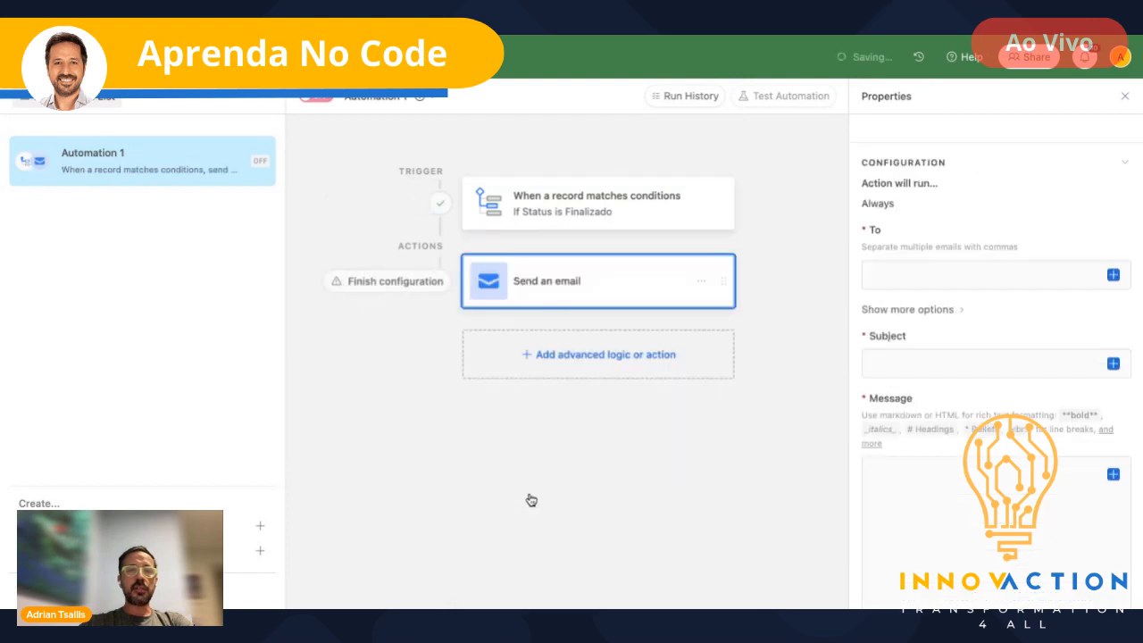
- Enter the recipient's e-mail address in the To field
left_click(1114, 277)
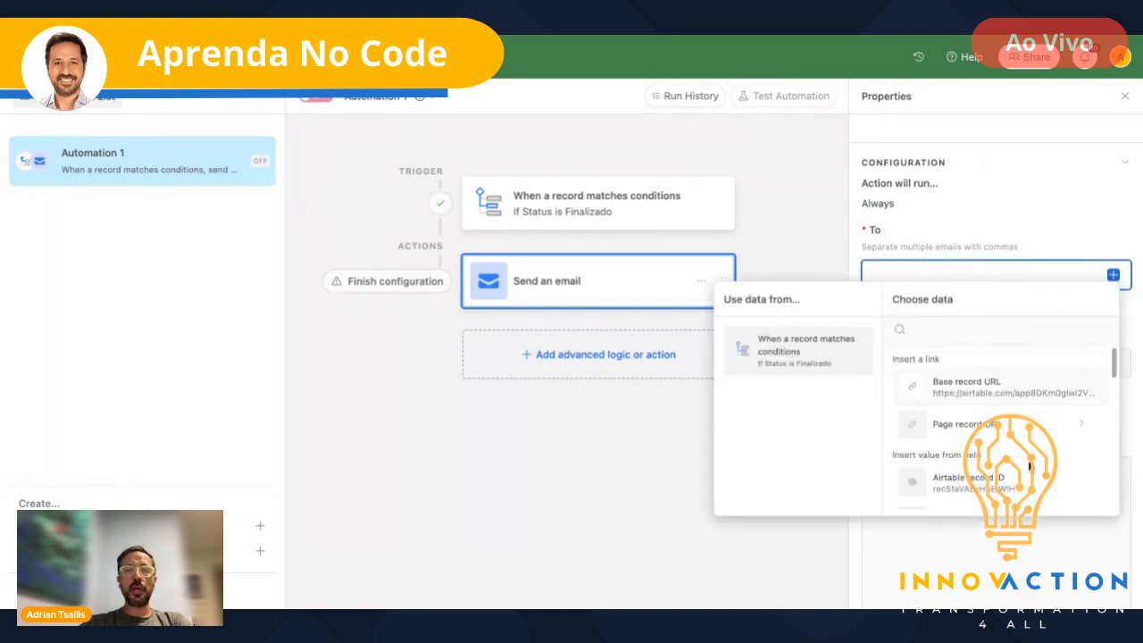
left_click(934, 272)
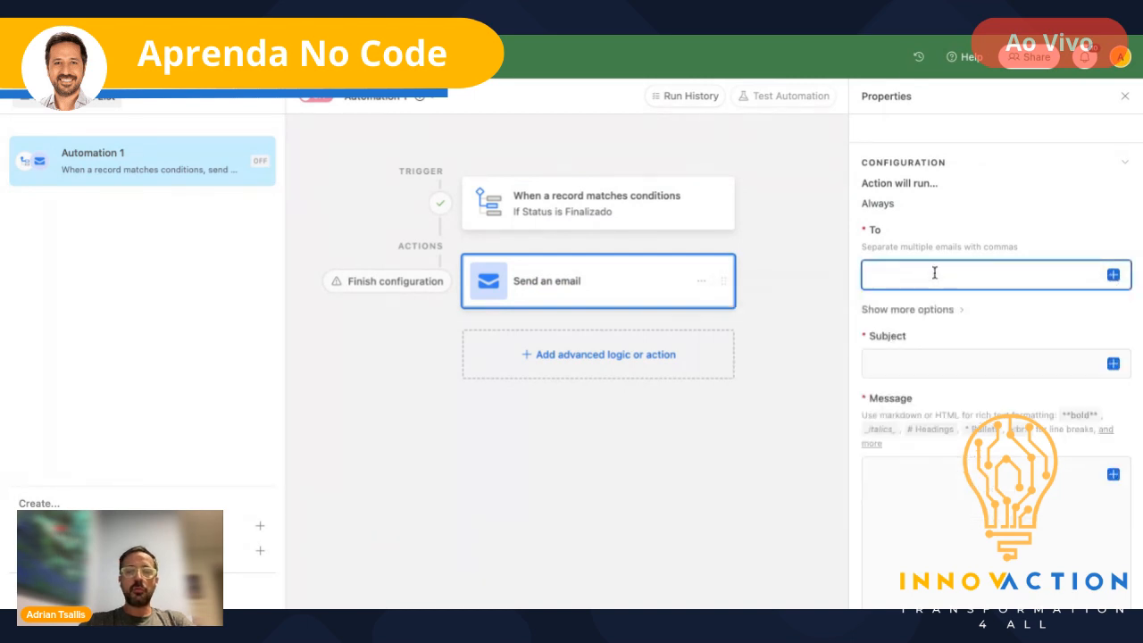
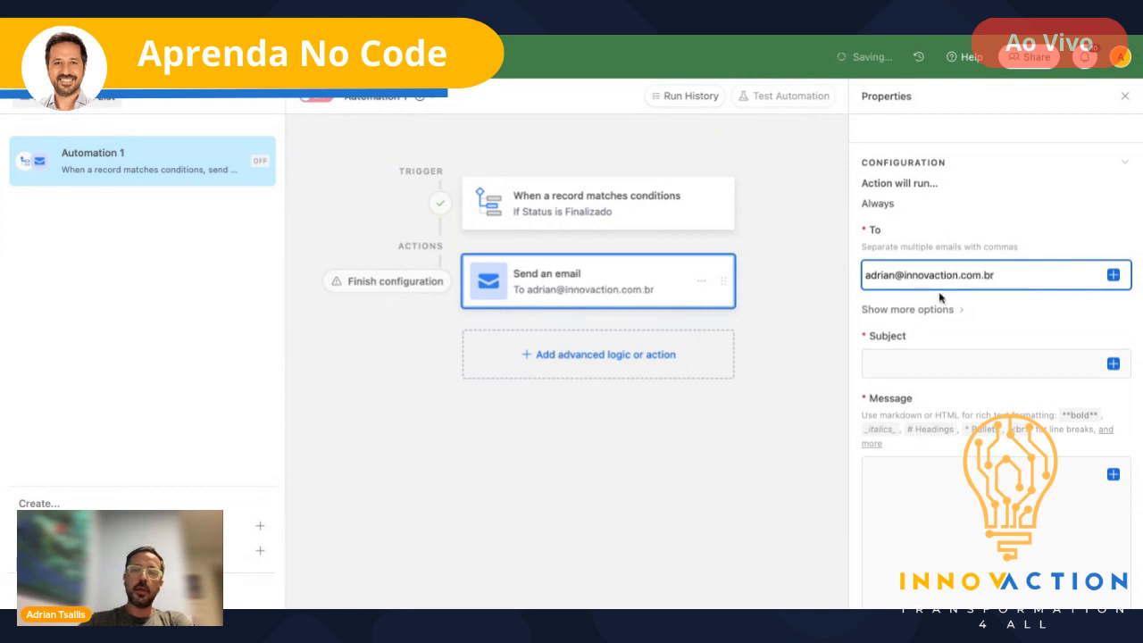
- Set the subject to 'Teste' and begin the message with 'EStou testando'
left_click(978, 358)
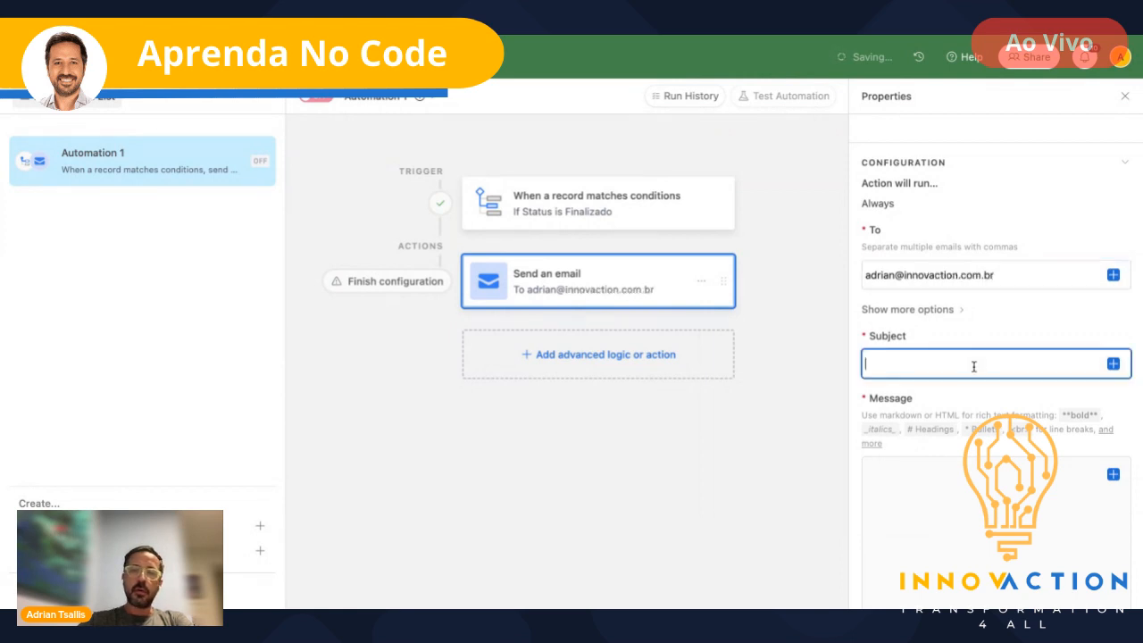
type("Teste")
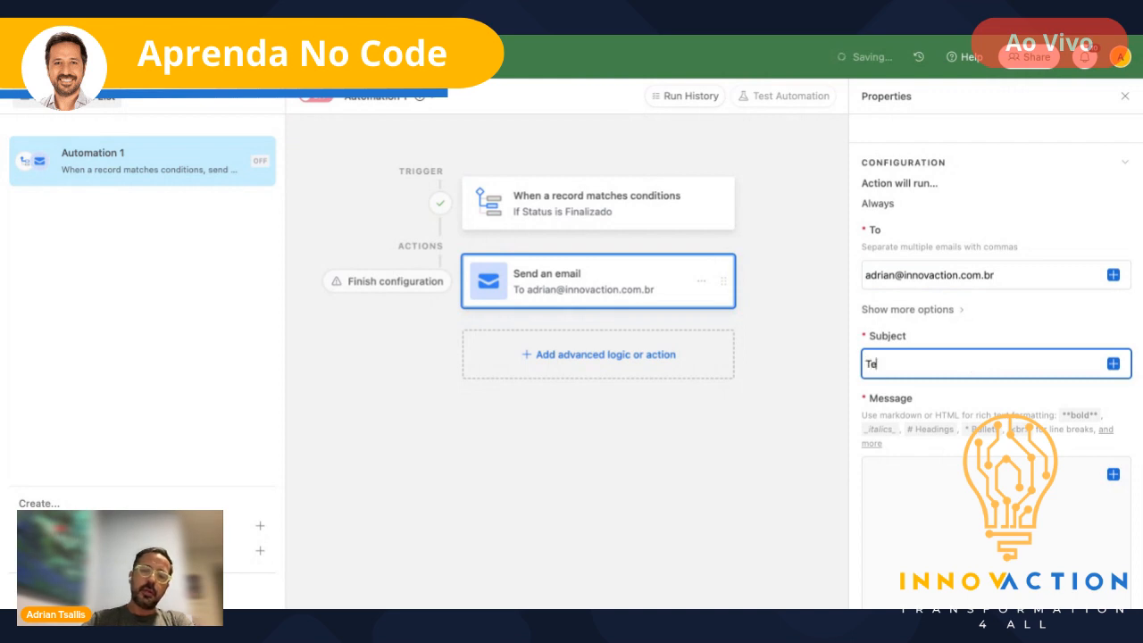
left_click(930, 482)
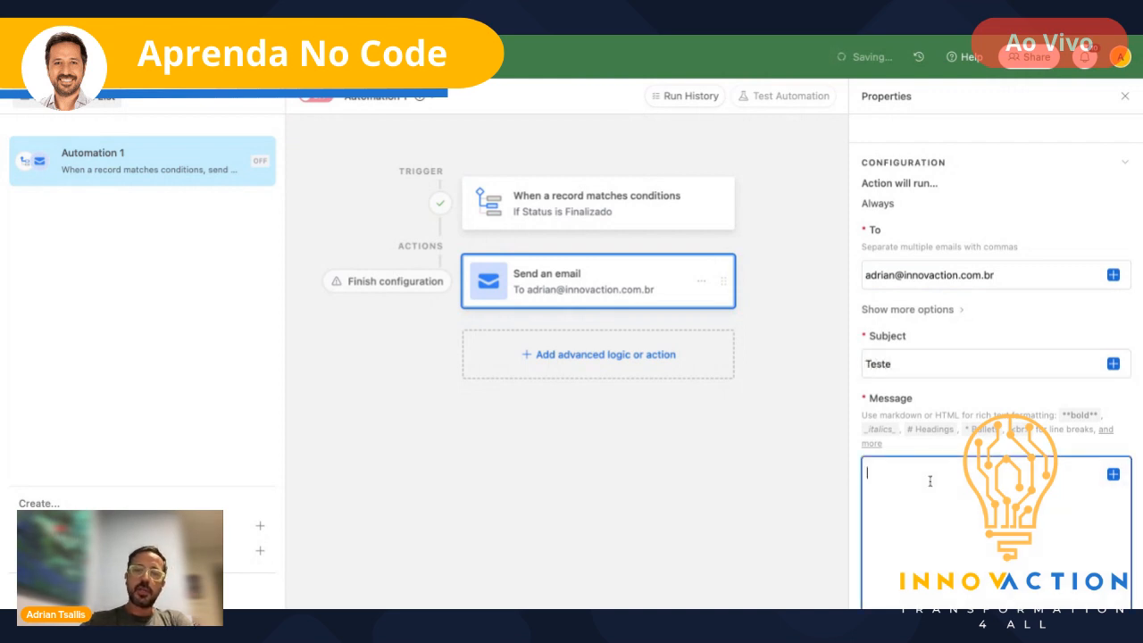
type("EStou test")
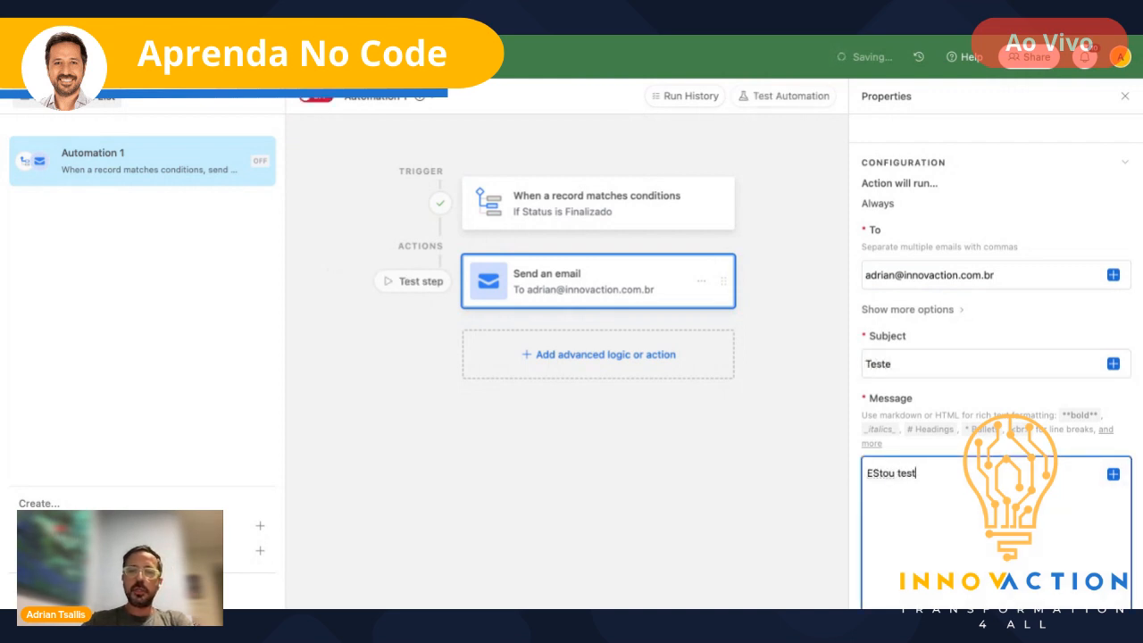
type("ando")
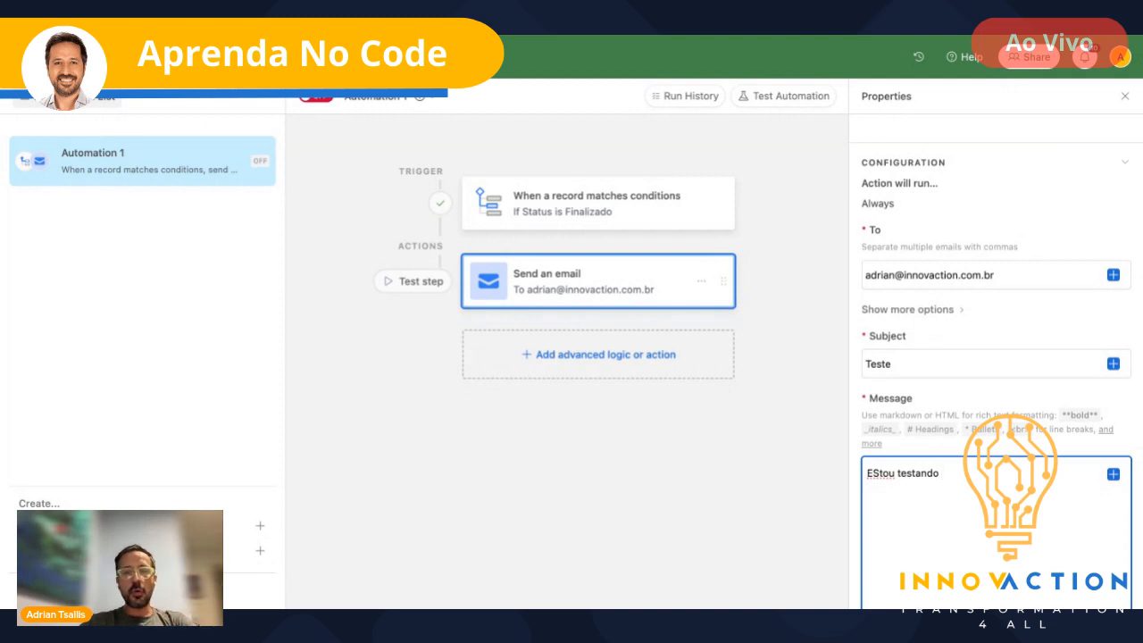
- Write the greeting 'Olá' with the Contato field, then 'Estou entrando em contato por conta do projeto'
left_click(1113, 474)
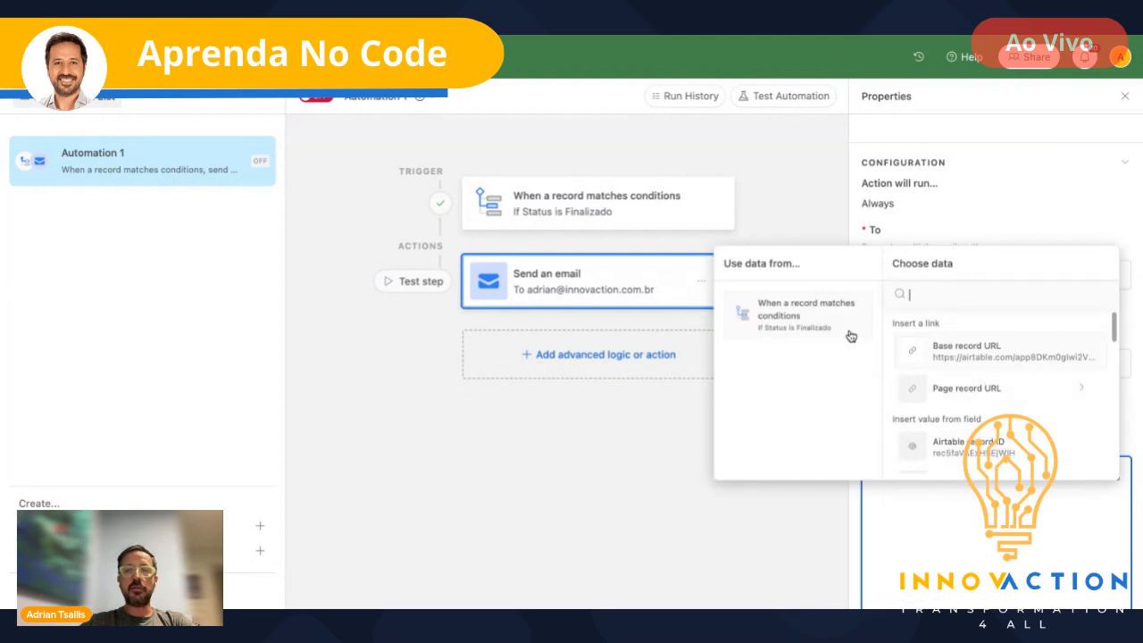
scroll(1035, 422, "down", 1)
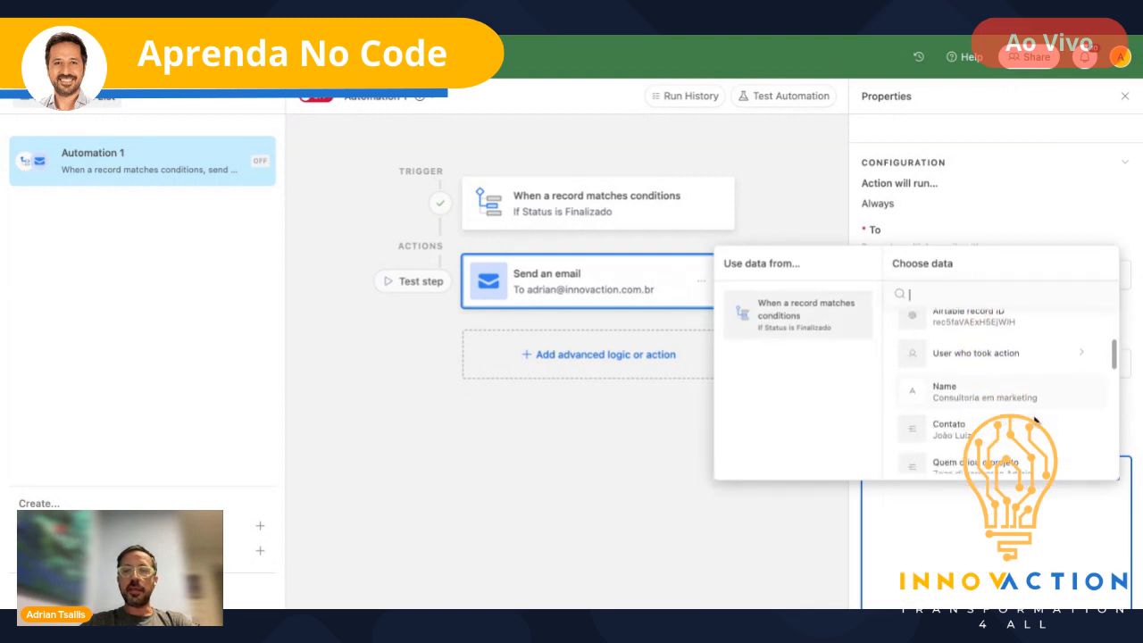
scroll(1016, 394, "down", 1)
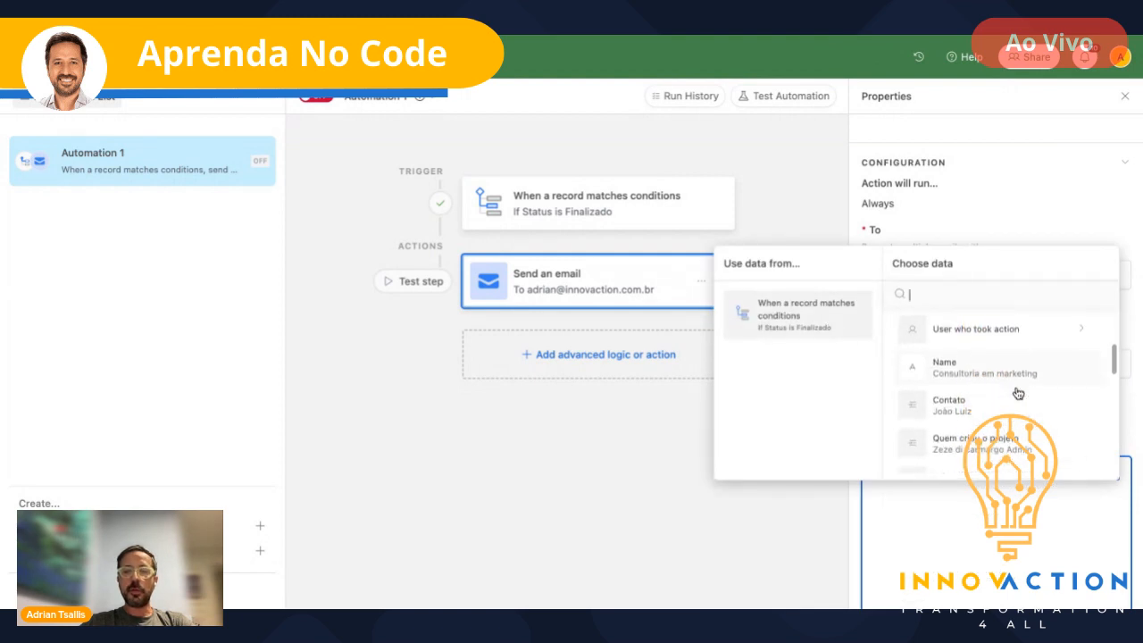
left_click(979, 407)
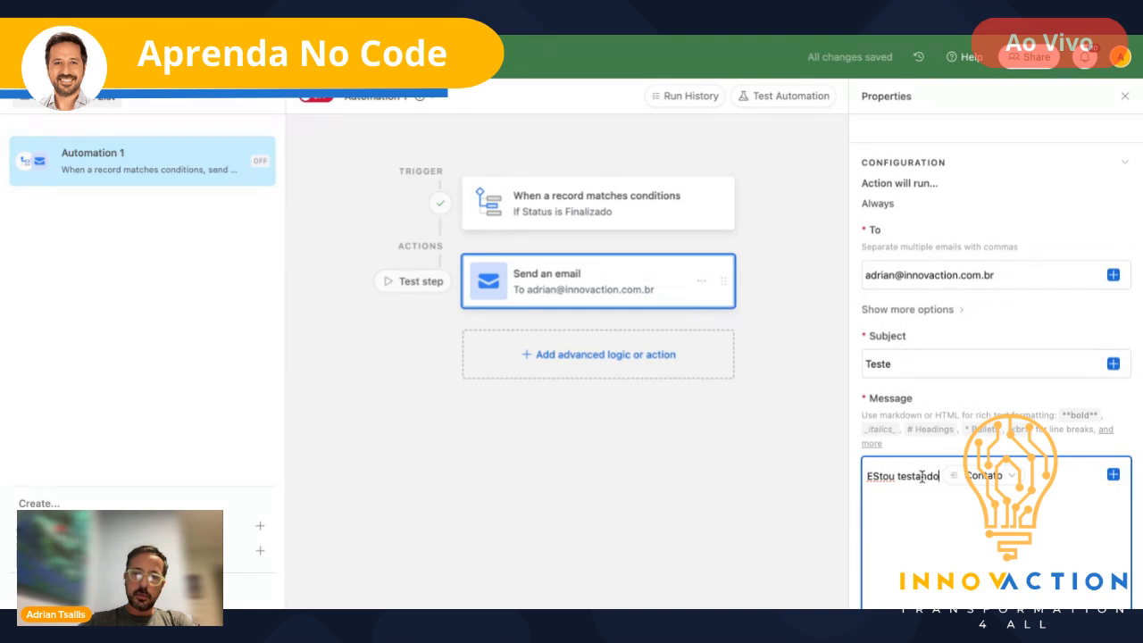
left_click_drag(938, 476, 847, 474)
type("plá")
key("BackSpace")
key("BackSpace")
key("BackSpace")
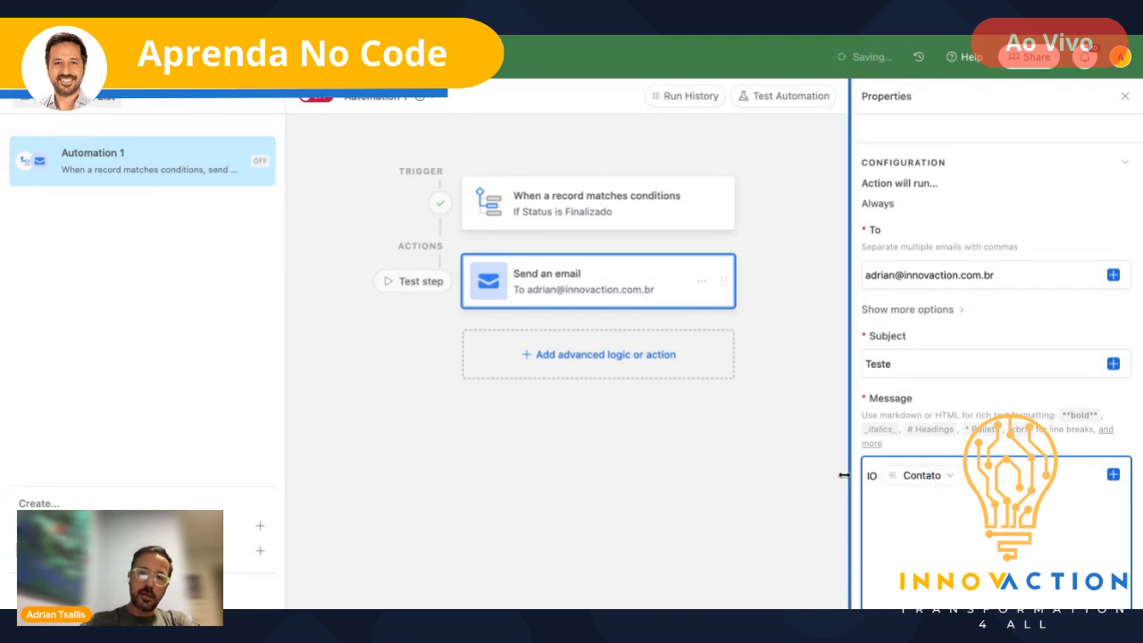
type("Ol")
key("BackSpace")
type("l'a")
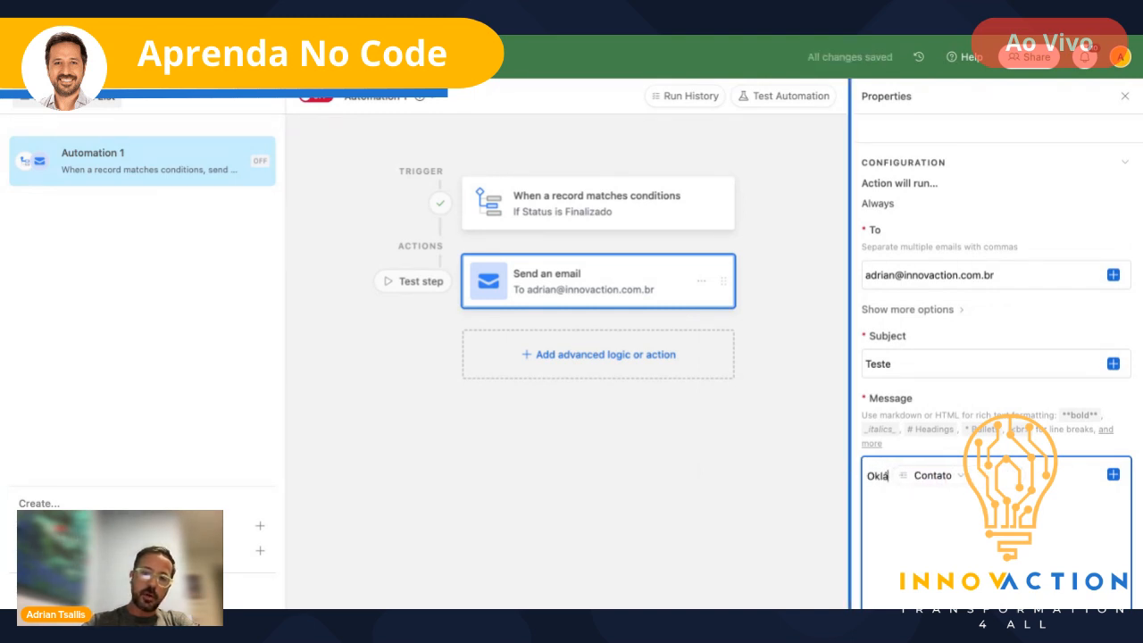
key("BackSpace")
key("BackSpace")
key("BackSpace")
type("l'á")
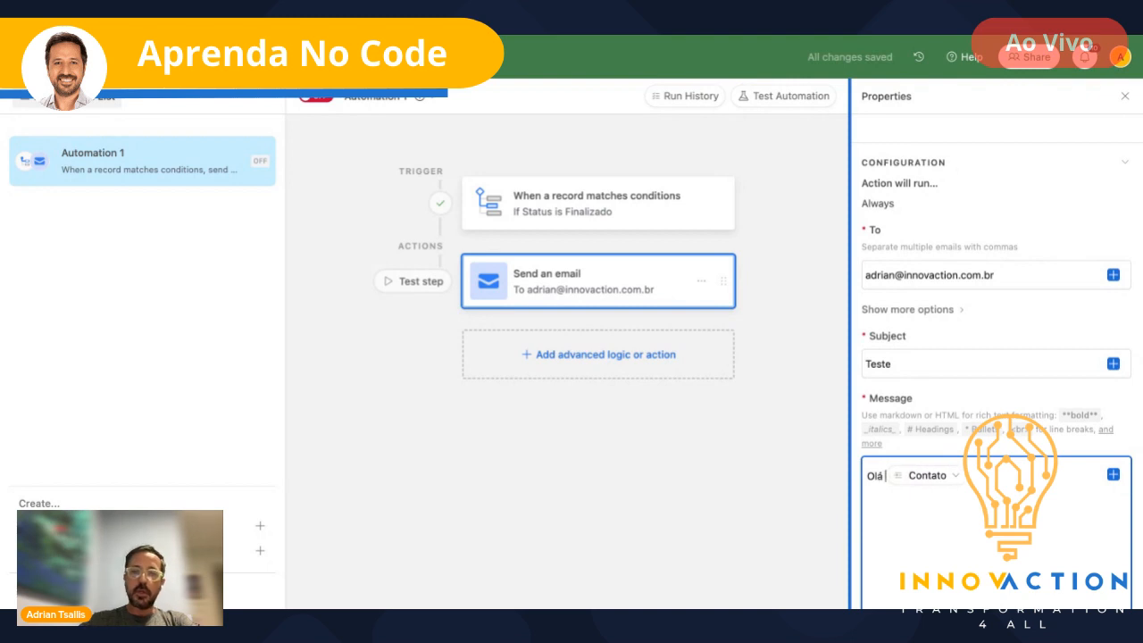
key("Return")
key("Return")
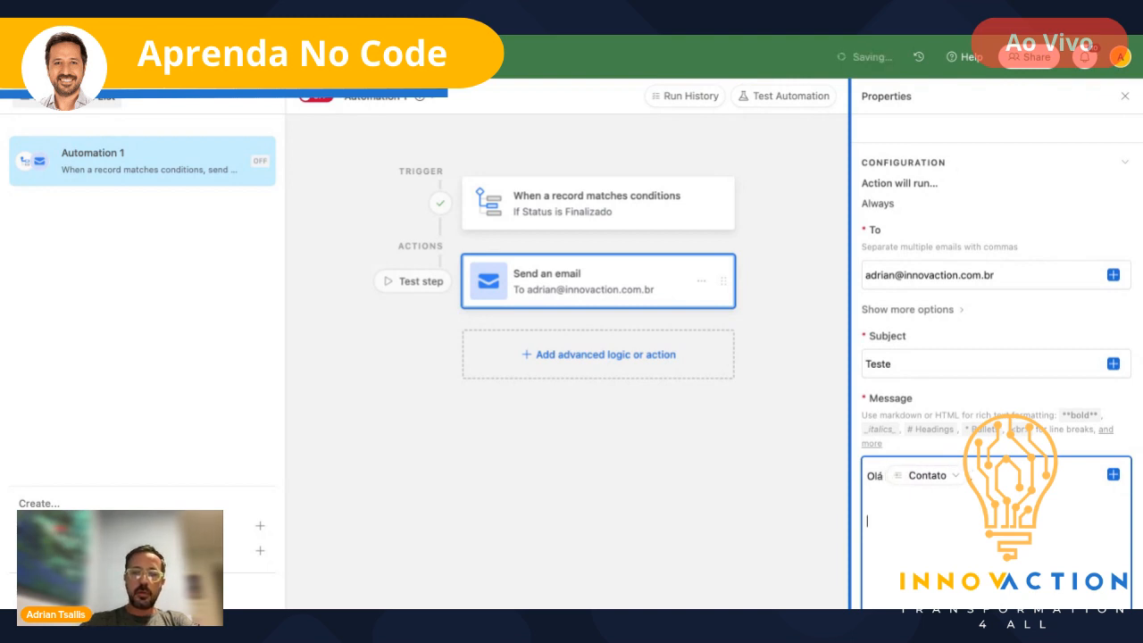
type("Estou entrando ")
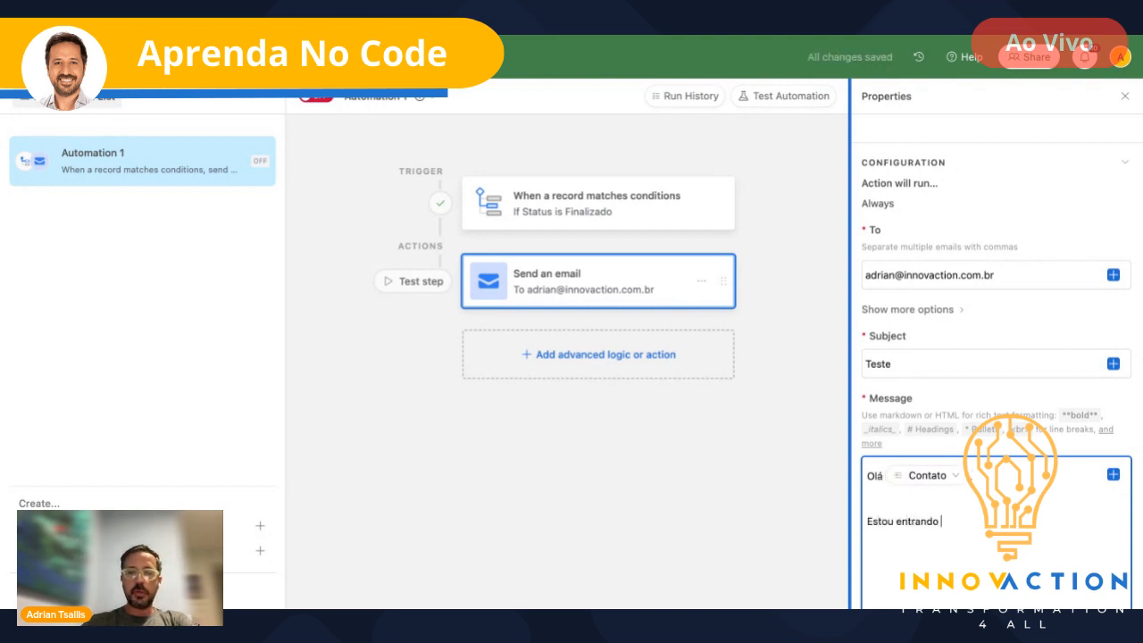
type("em contato por")
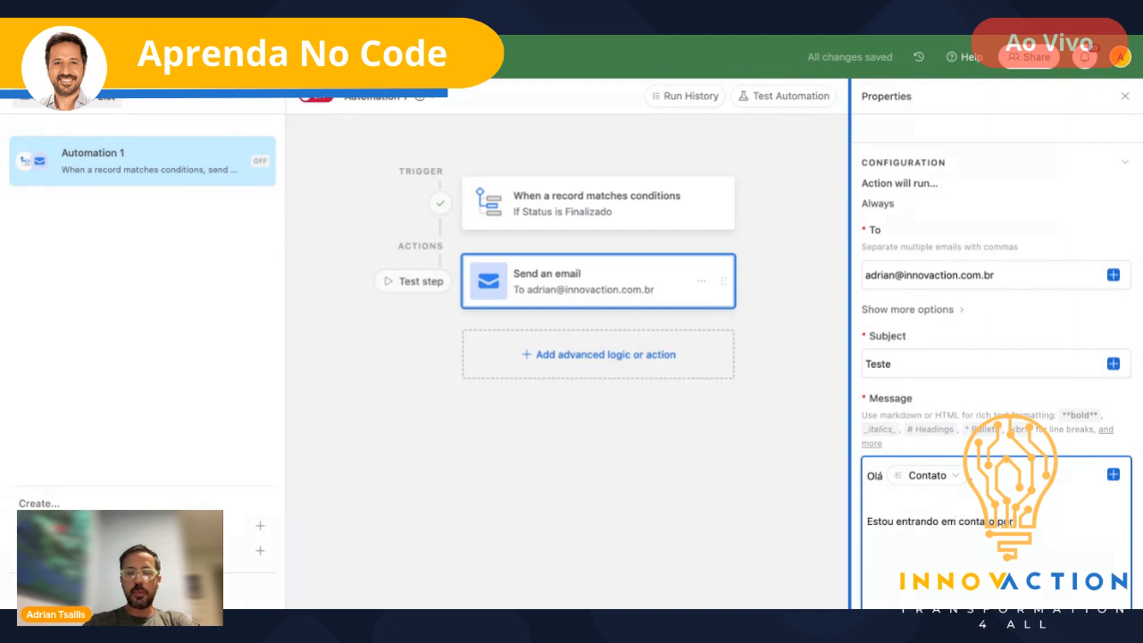
type(" conta do projeto")
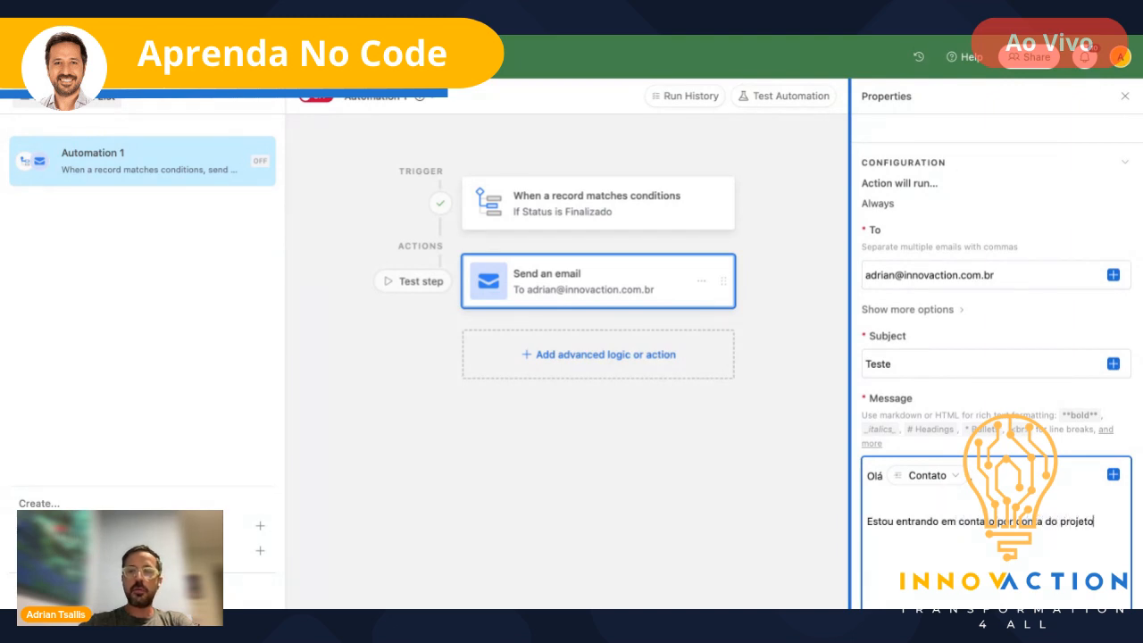
- Insert the project's Name field, followed by 'Me diga se o valor de'
left_click(1113, 474)
scroll(1043, 447, "down", 2)
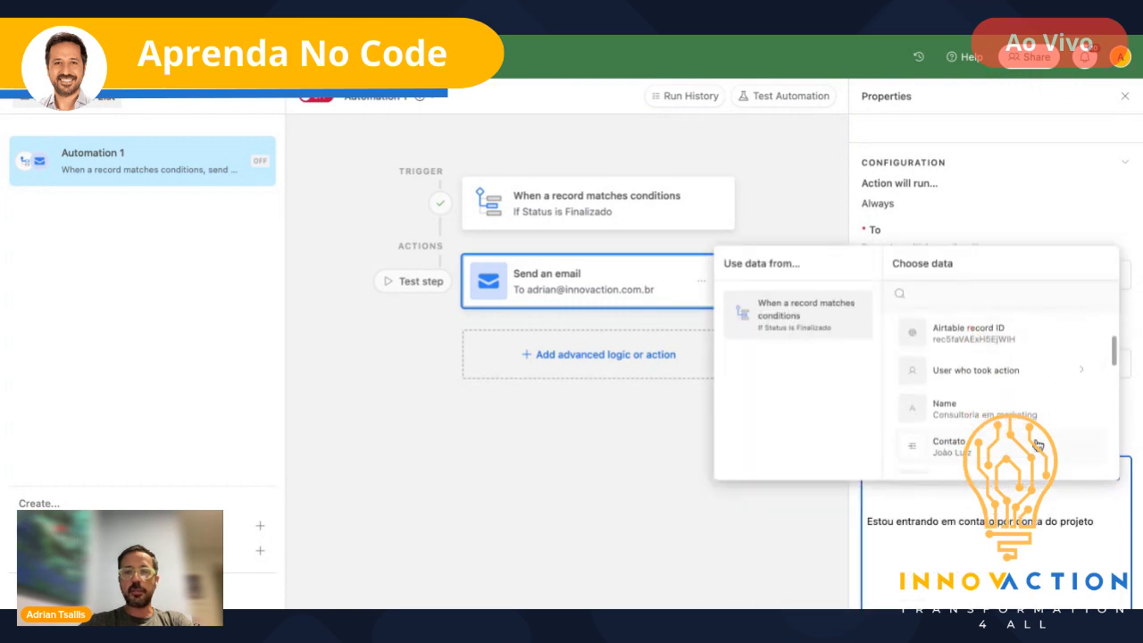
left_click(974, 416)
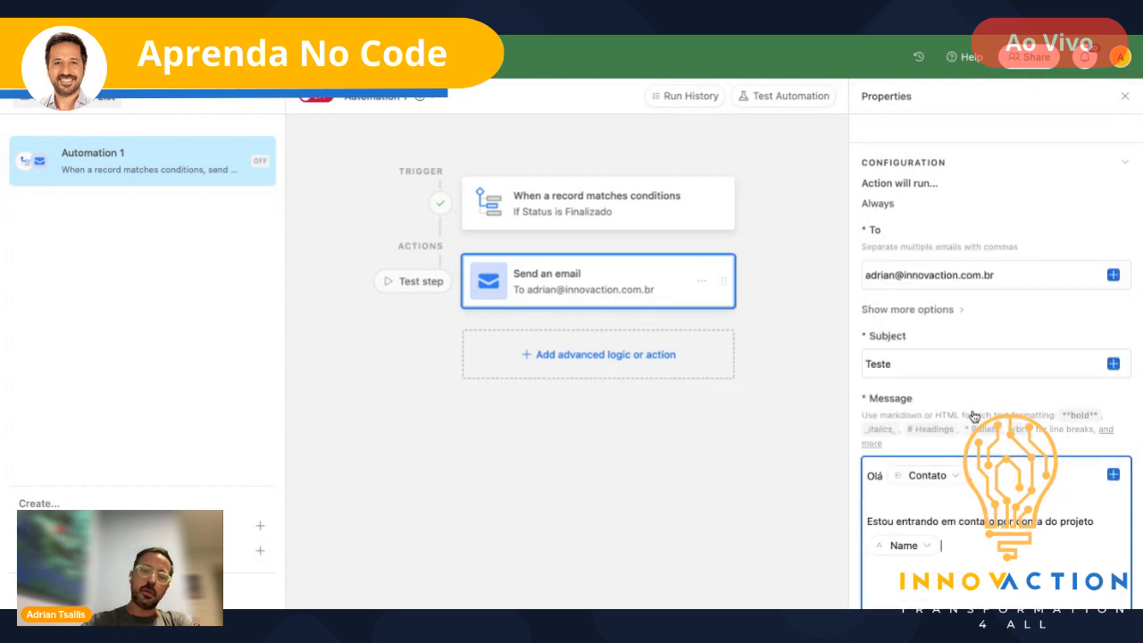
type("M")
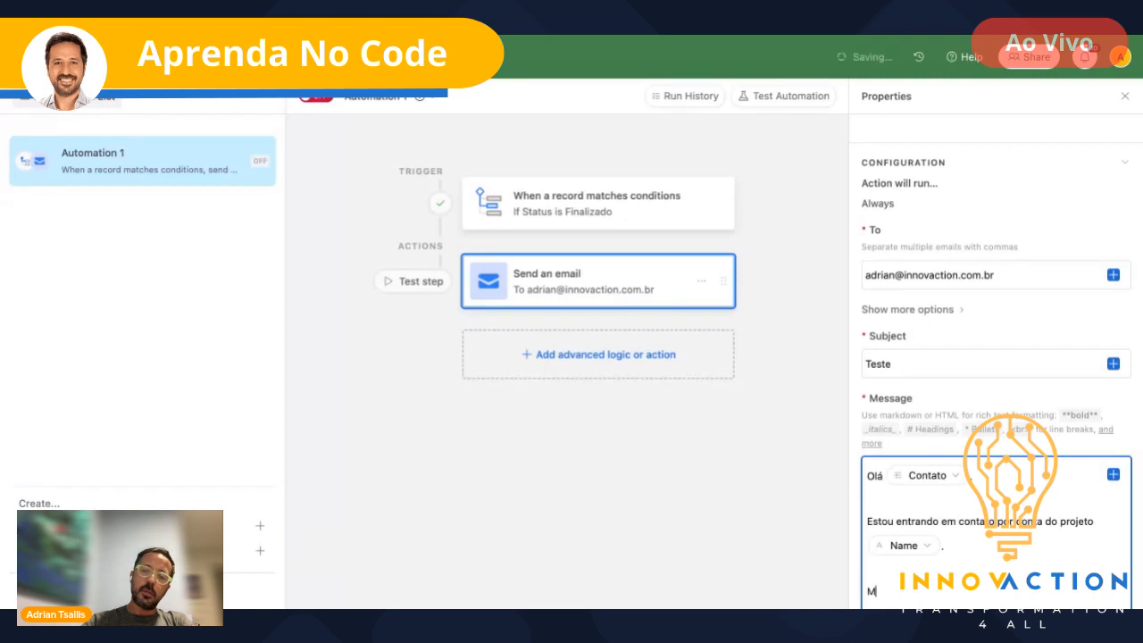
type("e diga se o valor de")
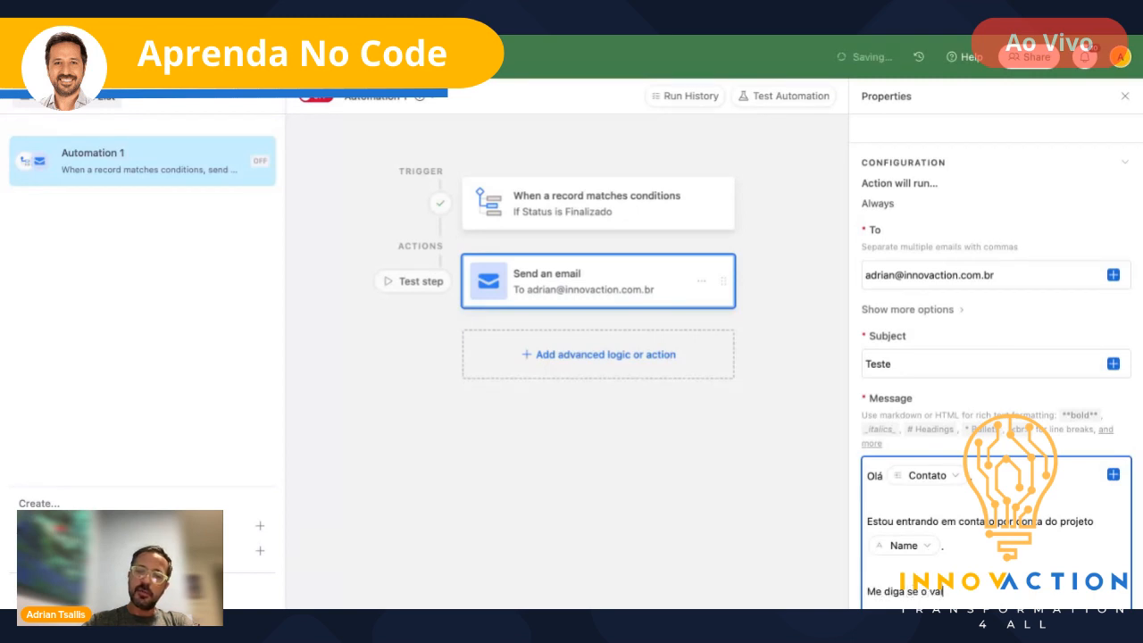
- Insert the Valor field, add 'está dentro do seu budget.' and sign off 'Abs e boa semana'
left_click(1113, 474)
scroll(939, 384, "down", 5)
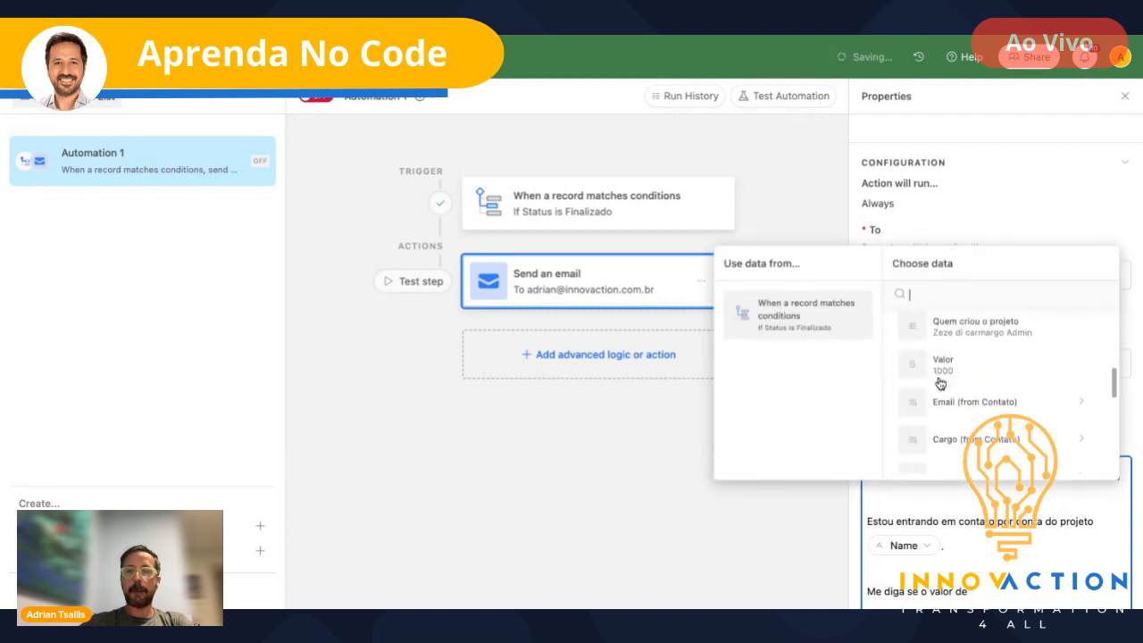
left_click(942, 332)
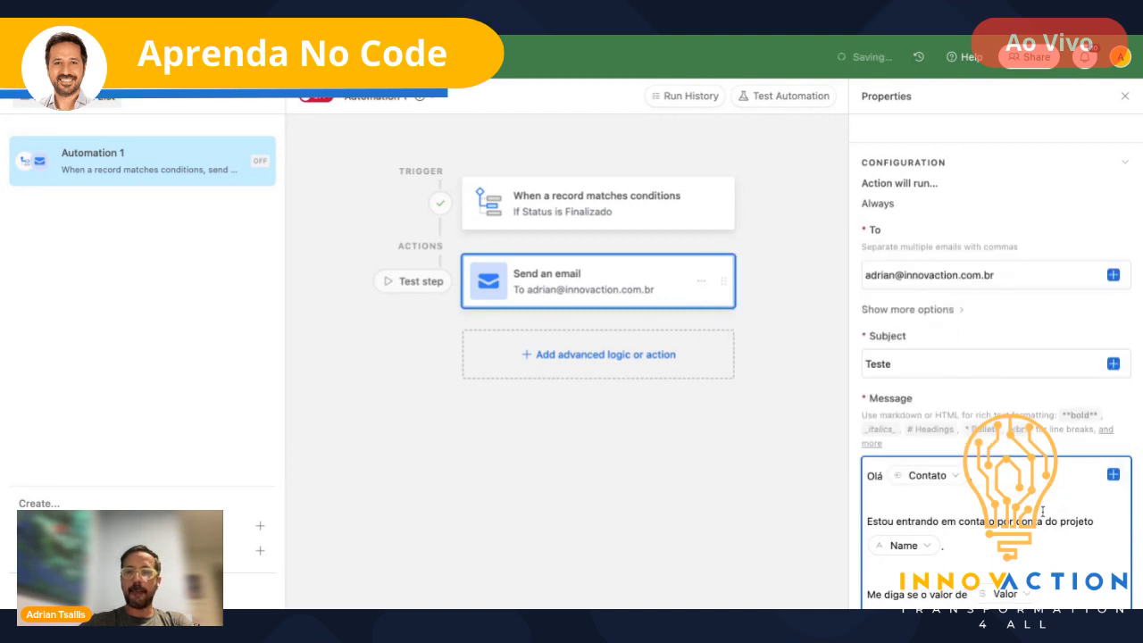
type("está dentro do")
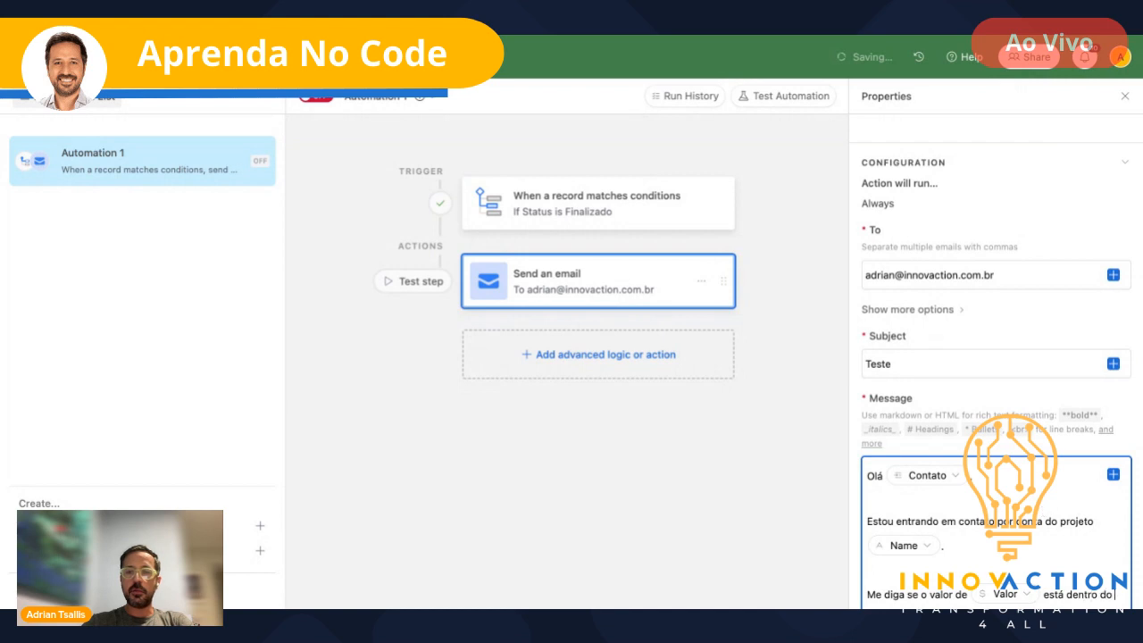
type(" seu budget")
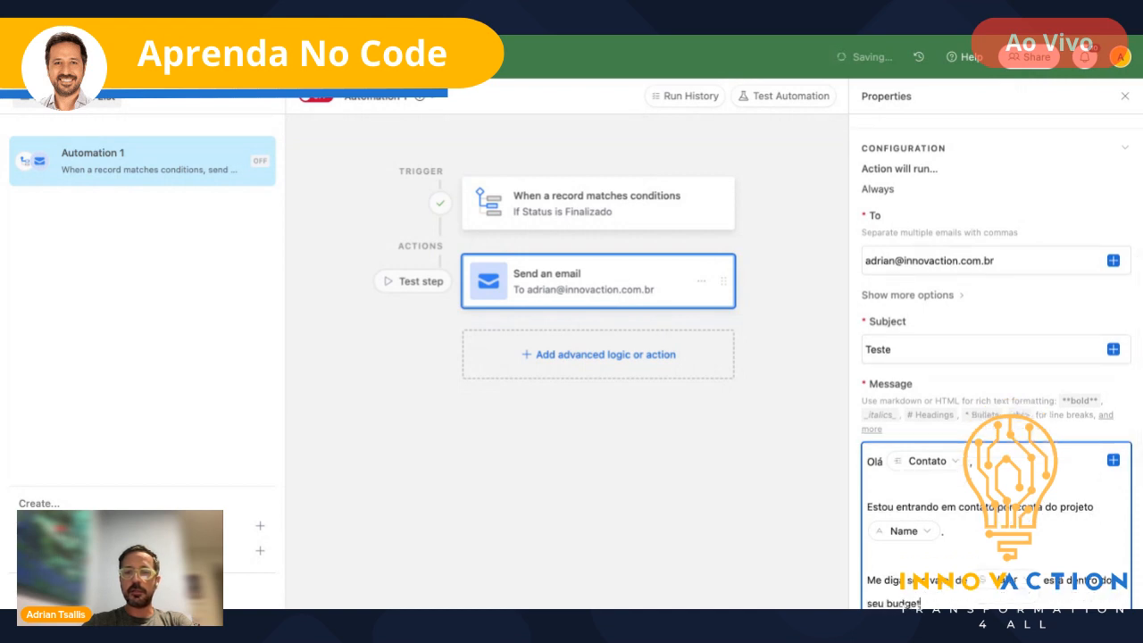
type(".")
key("Return")
key("Return")
type("Abs e")
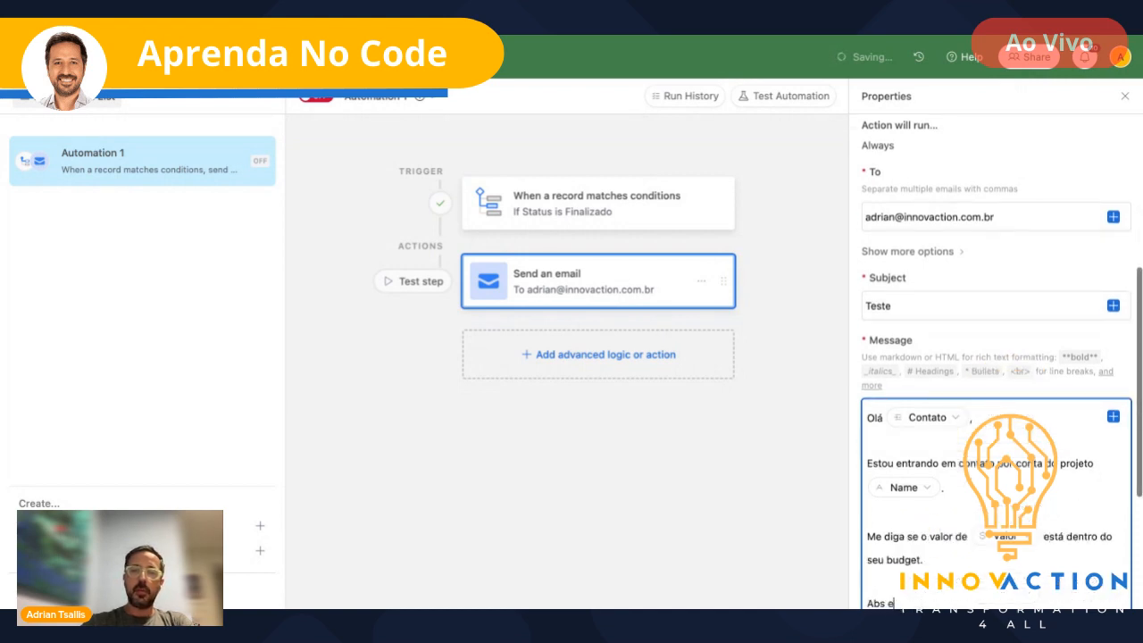
type(" boa semana")
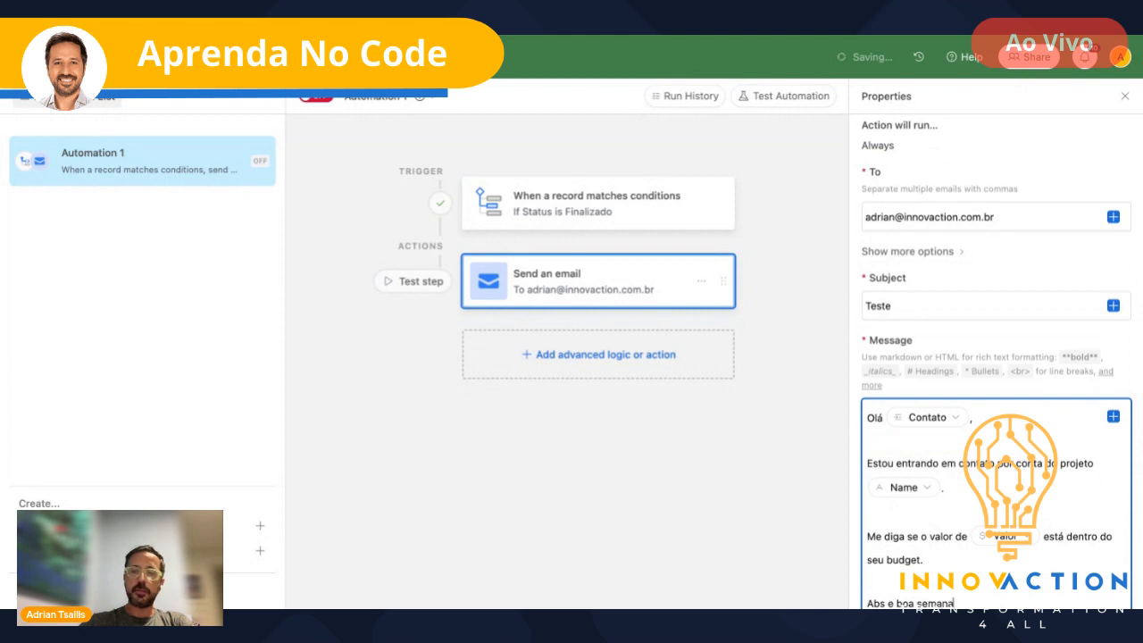
scroll(949, 441, "down", 1)
scroll(949, 441, "down", 2)
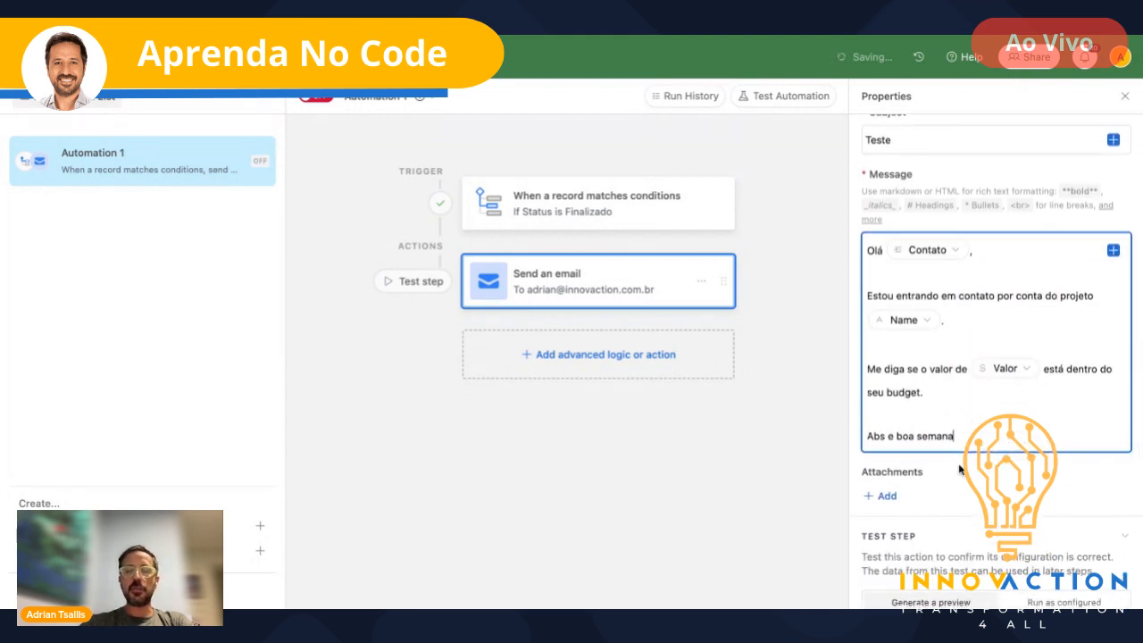
scroll(960, 471, "down", 1)
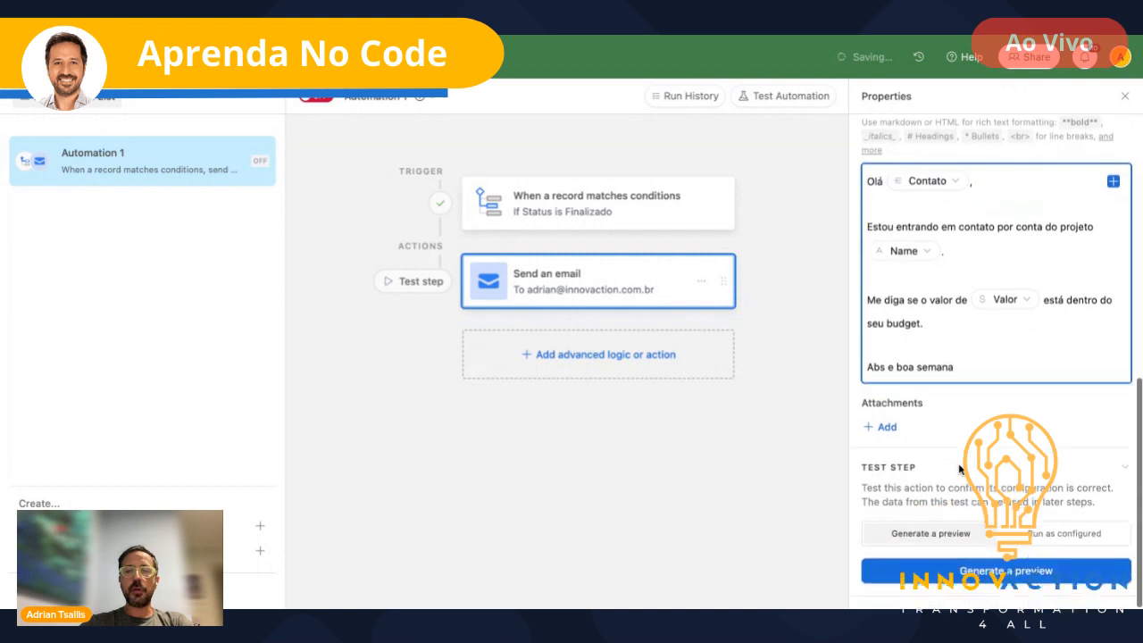
- Generate the email test preview, review the filled-in message, and close it
left_click(1015, 572)
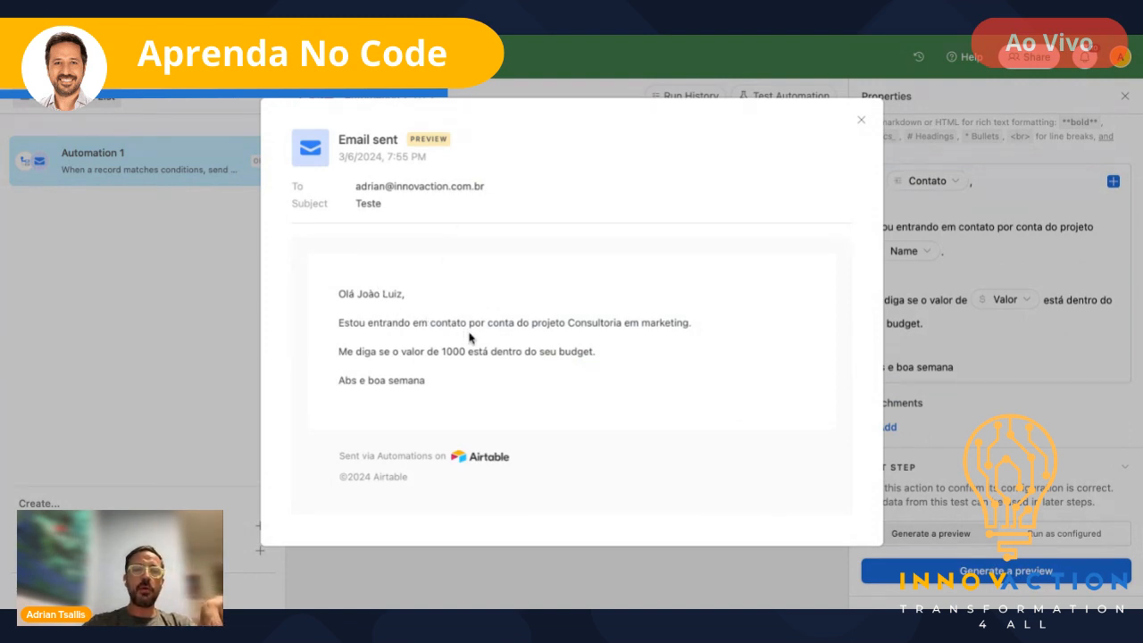
scroll(688, 411, "down", 1)
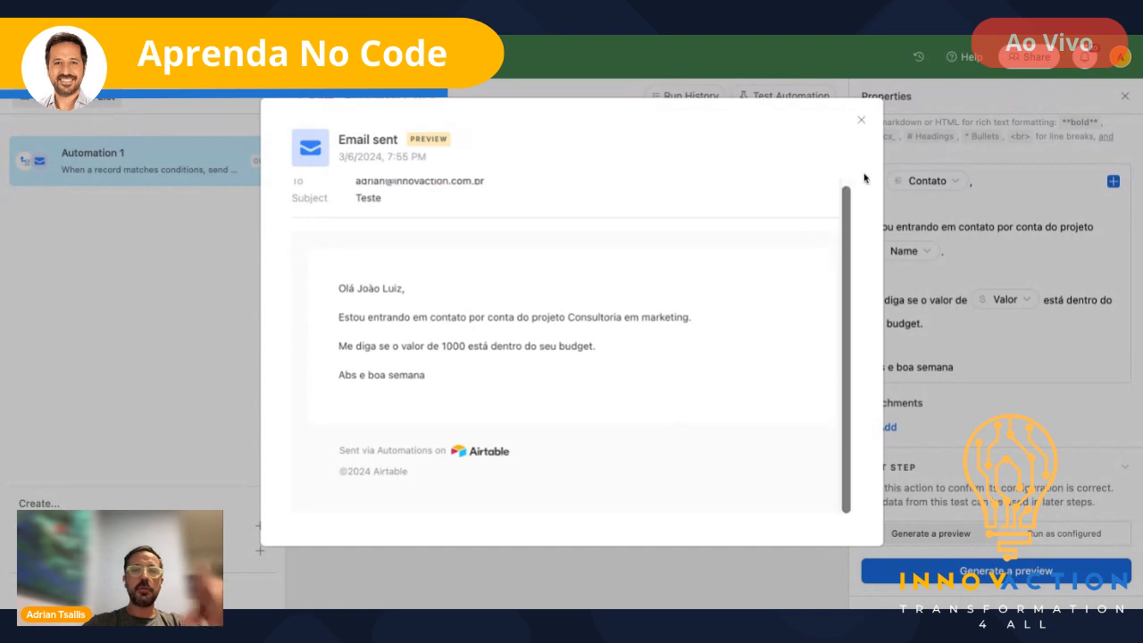
left_click(863, 120)
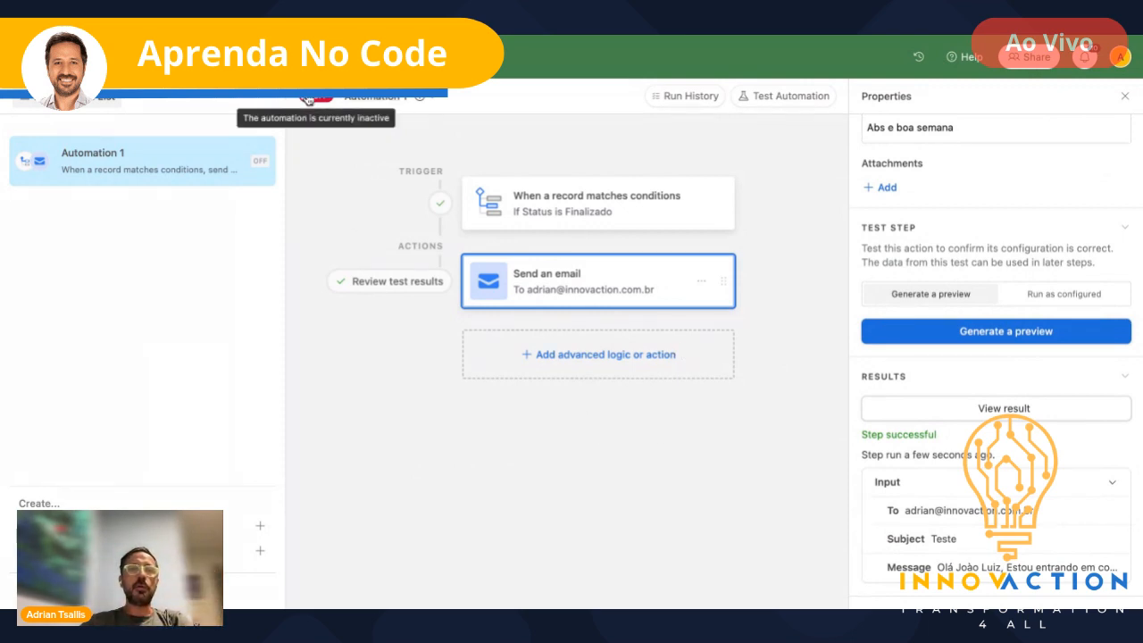
- Switch Automation 1 on and set Consultoria em finanças' Status to Finalizado
left_click(307, 100)
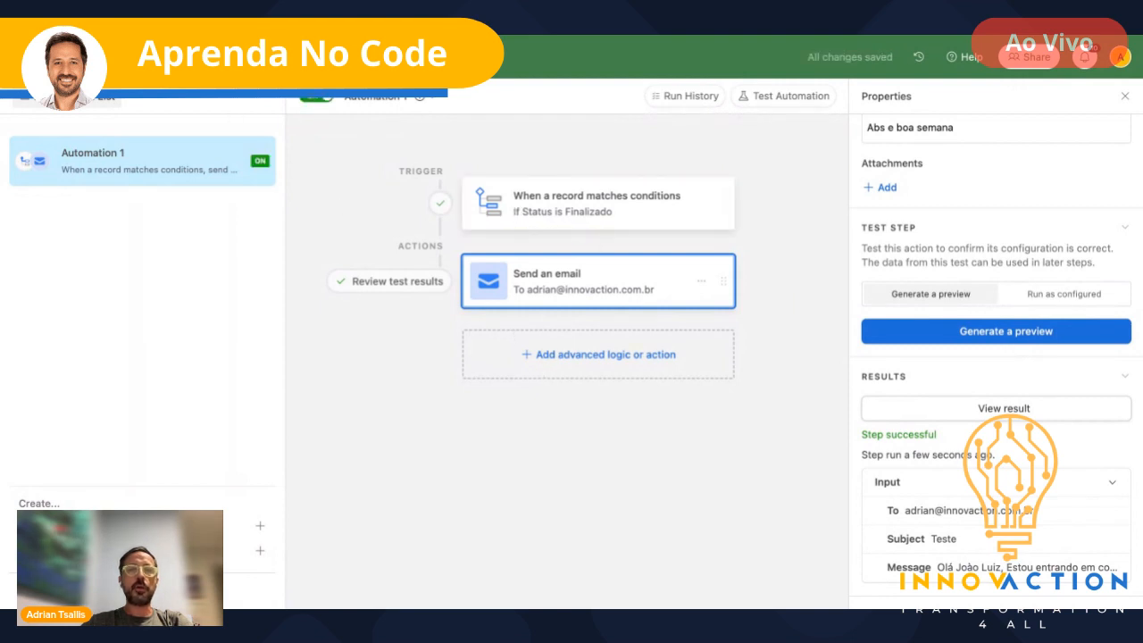
left_click(210, 58)
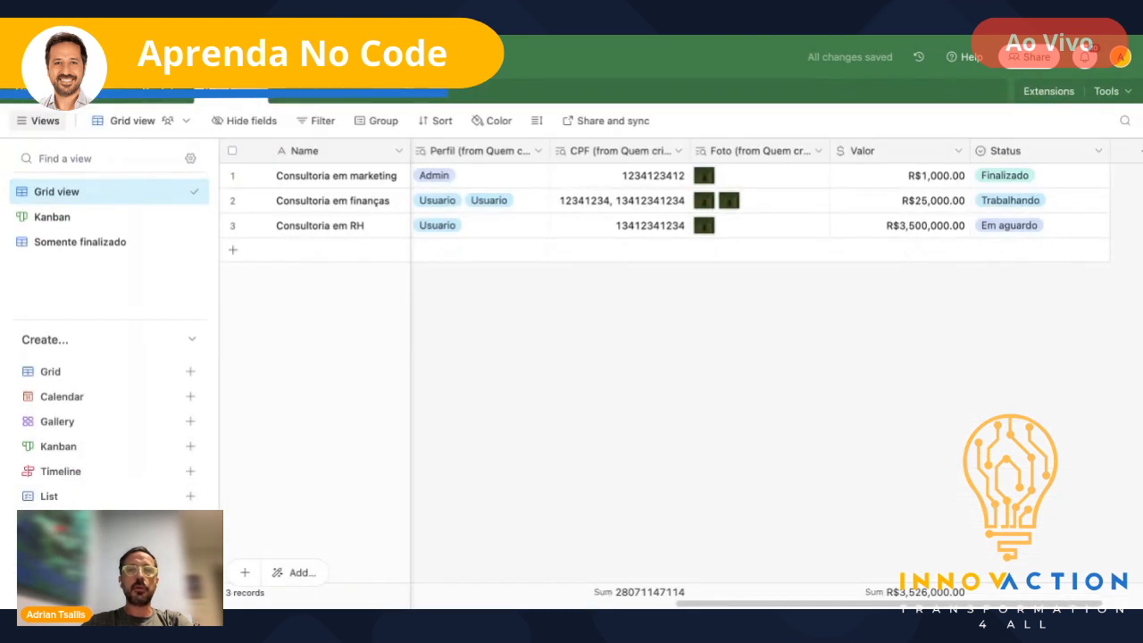
left_click(1041, 207)
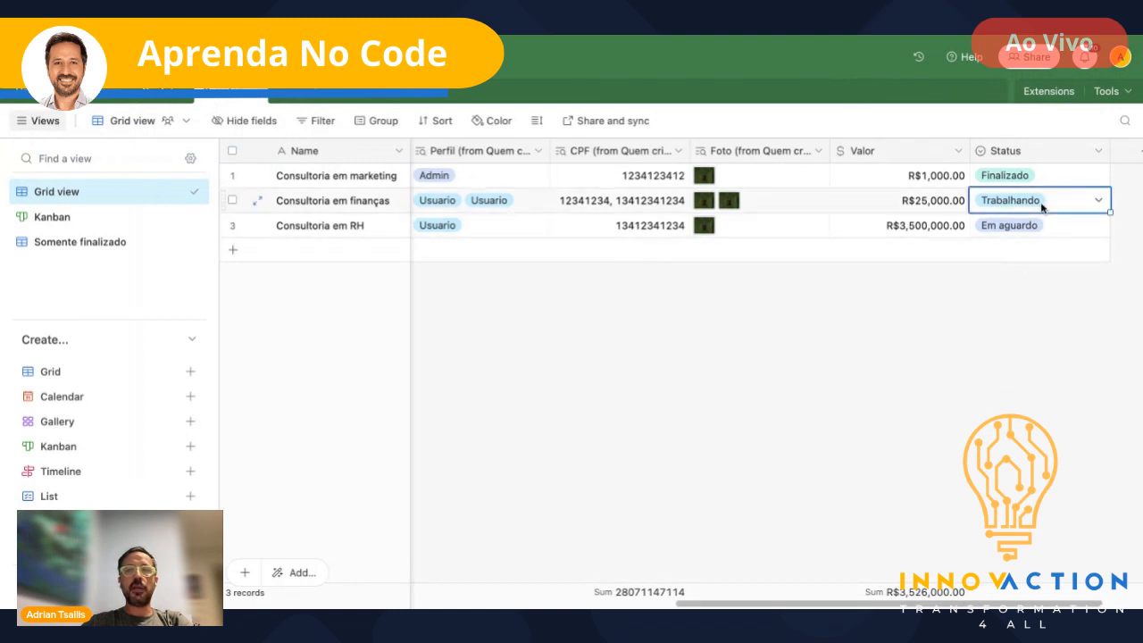
left_click(1099, 205)
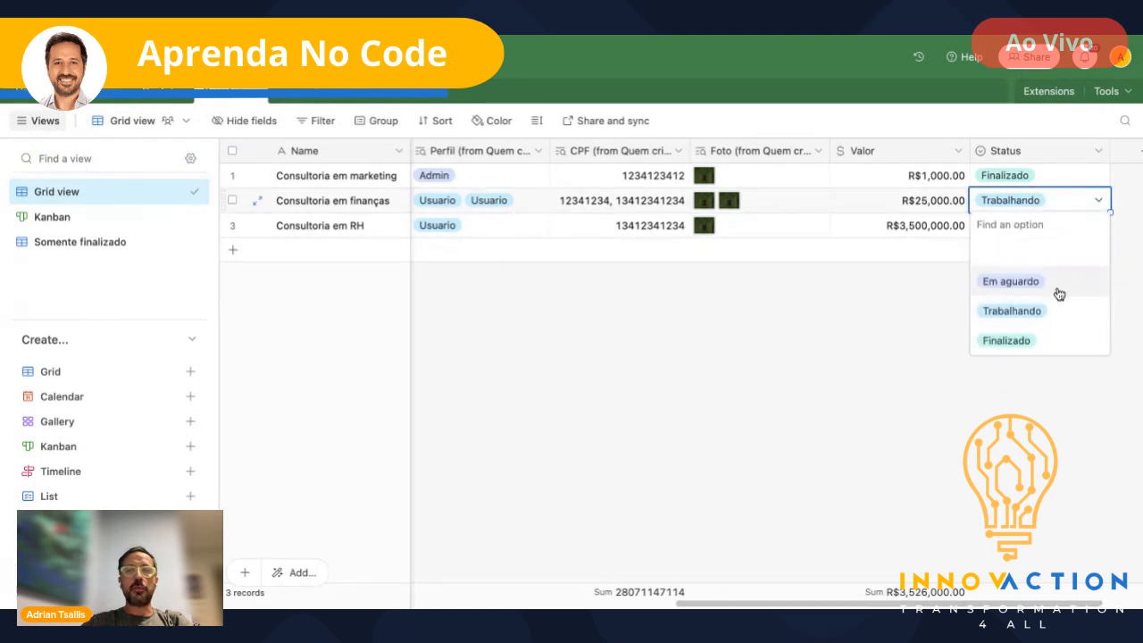
left_click(1006, 340)
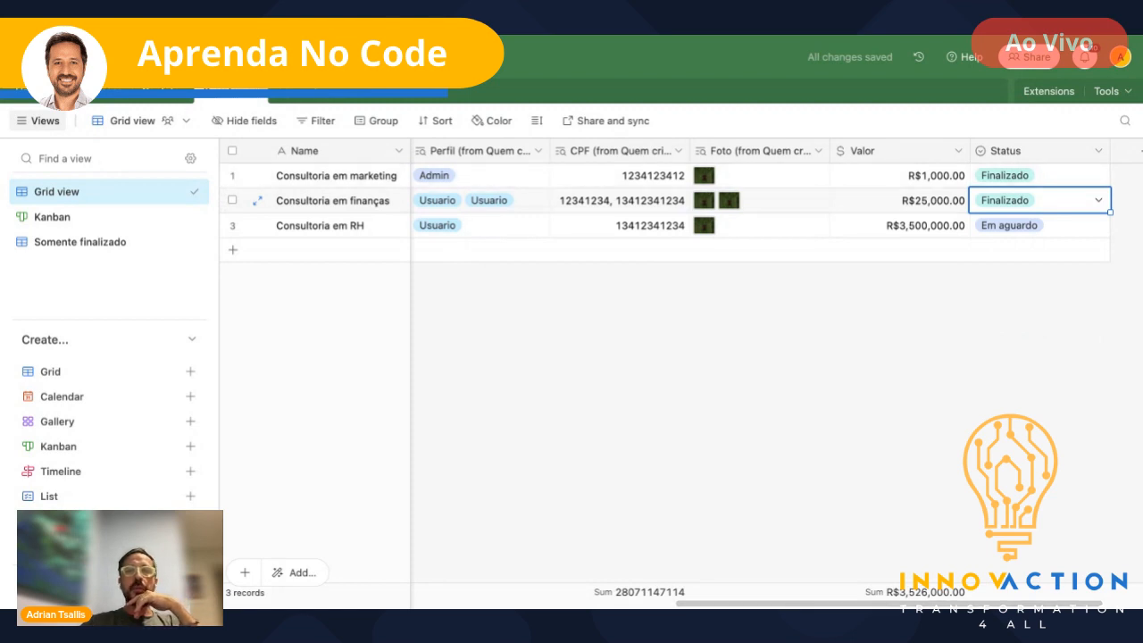
left_click(263, 57)
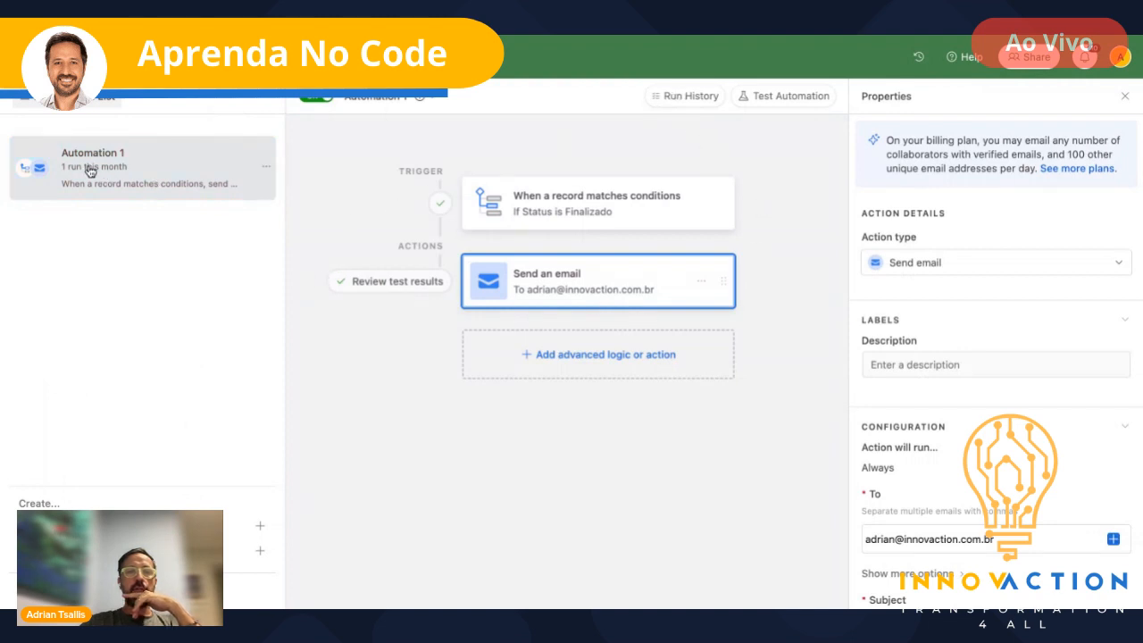
- Open Run History and expand the trigger and Send an email step details of the run
left_click(695, 98)
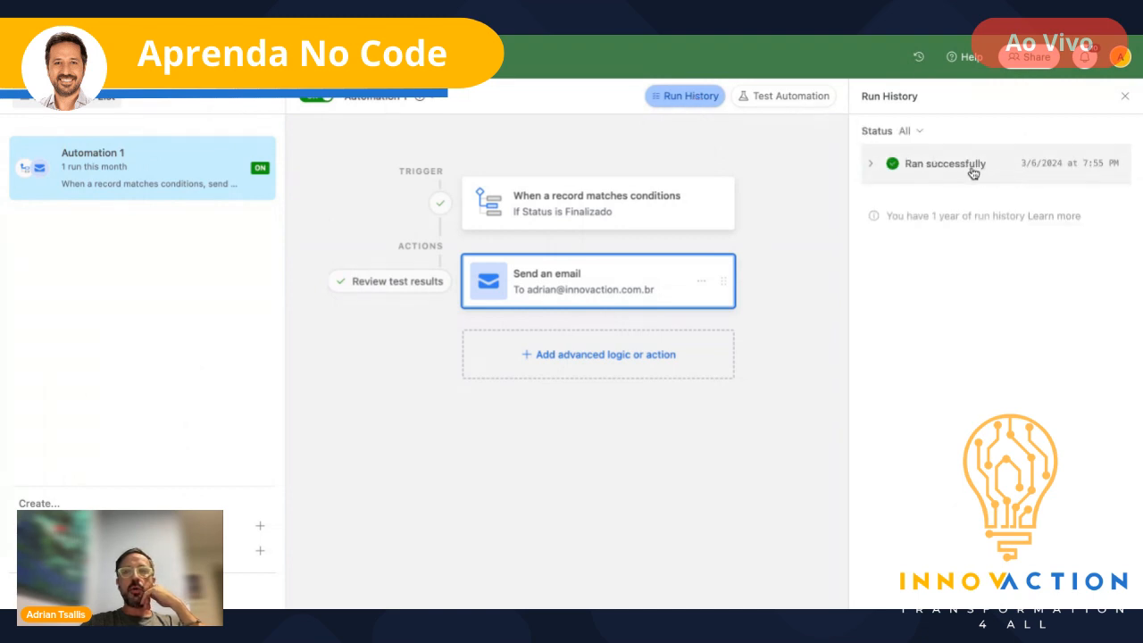
left_click(870, 168)
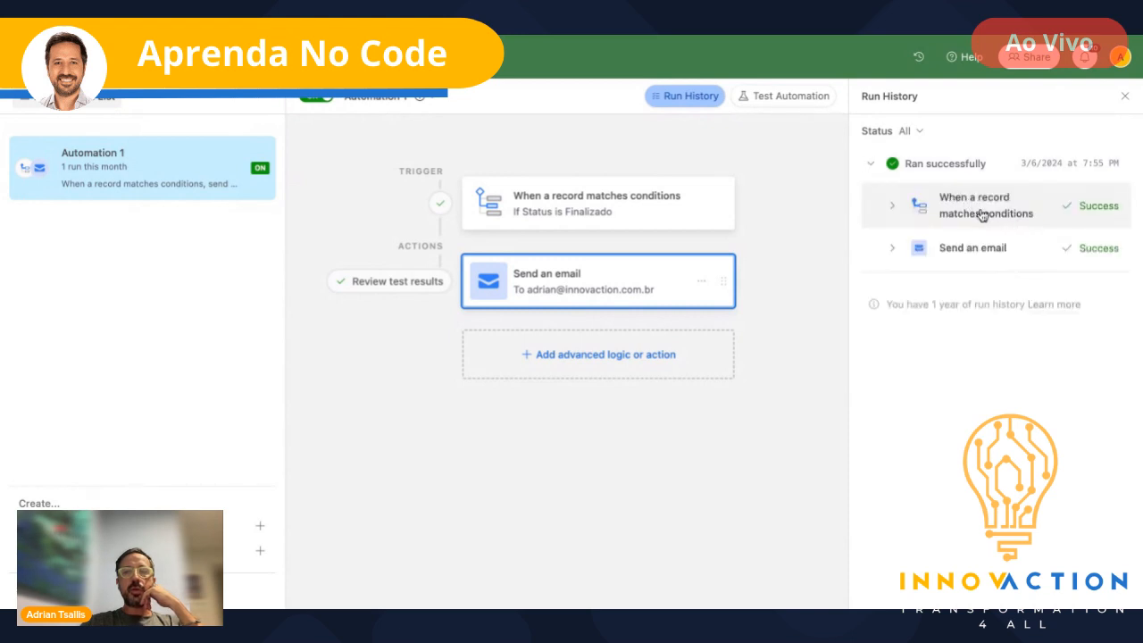
left_click(897, 208)
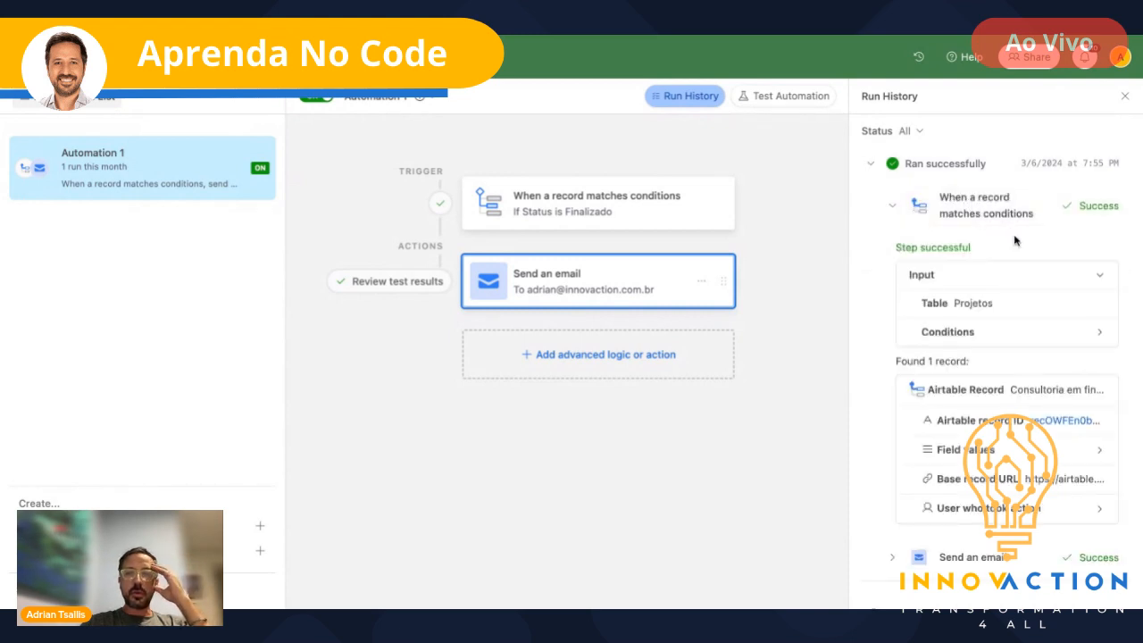
scroll(1016, 238, "down", 1)
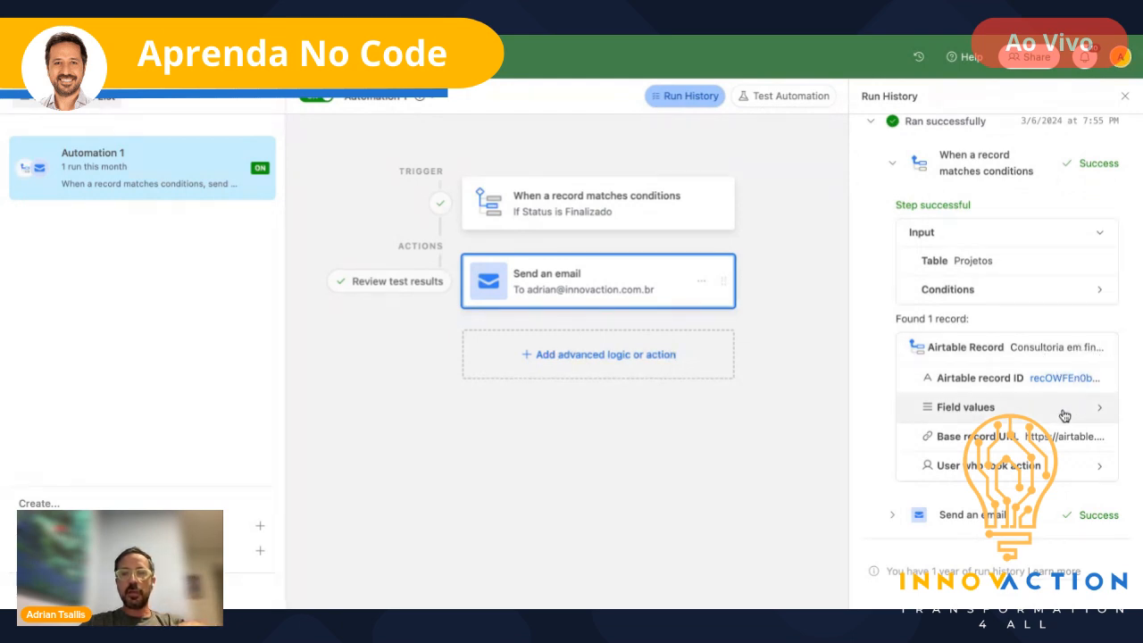
left_click(894, 516)
scroll(1011, 522, "down", 2)
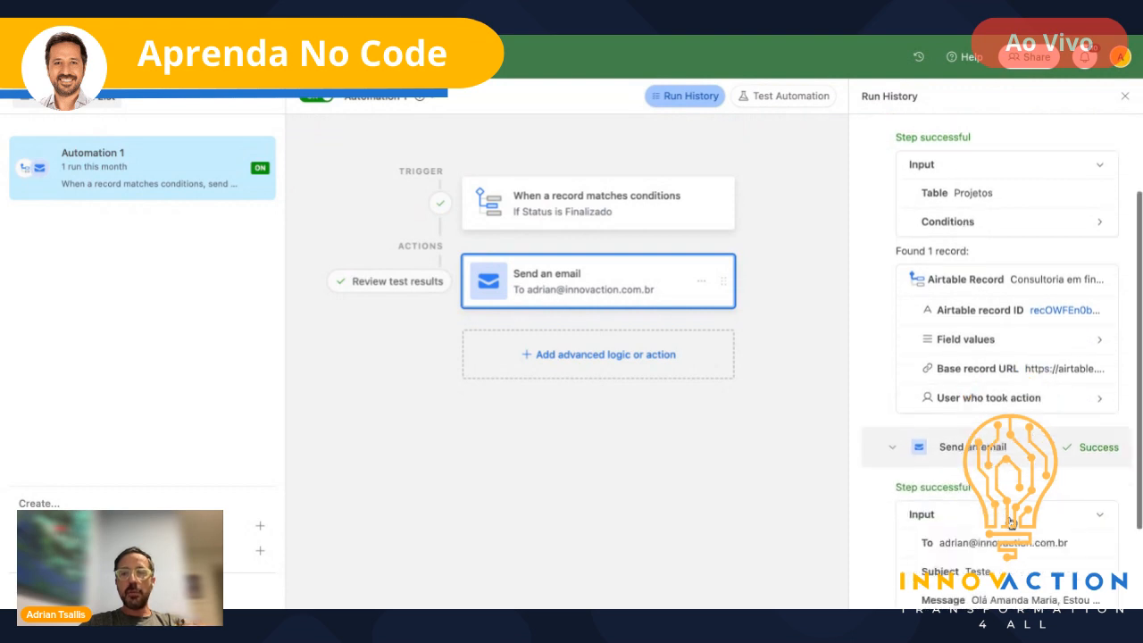
scroll(1012, 522, "down", 3)
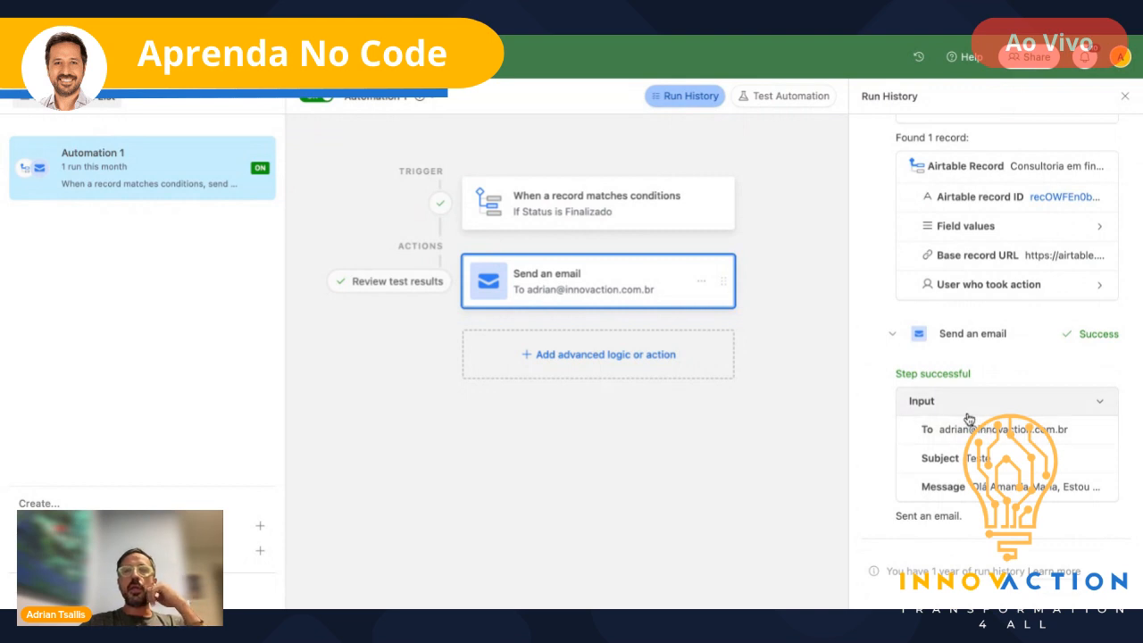
left_click(683, 96)
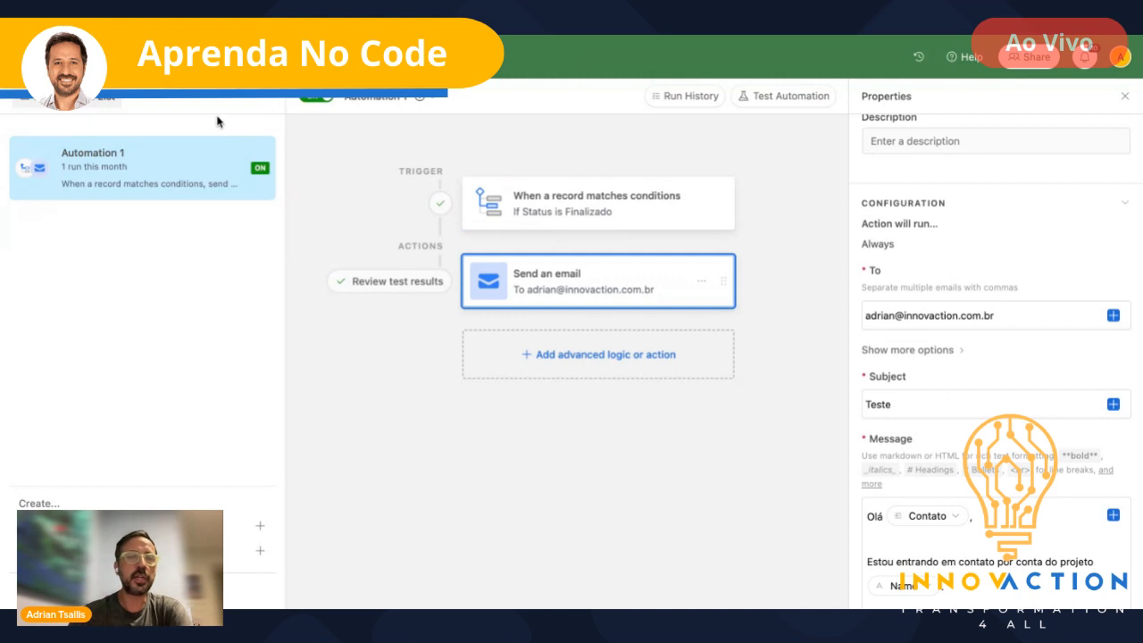
- Leave the automation and return to the contacts table in the data grid
left_click(239, 56)
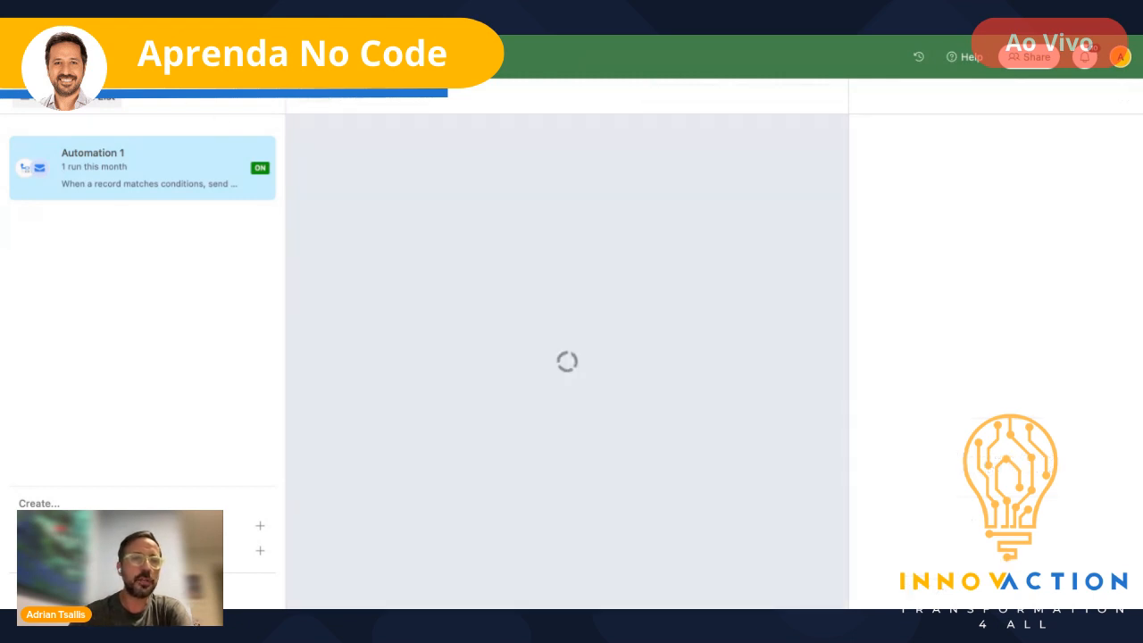
left_click(183, 57)
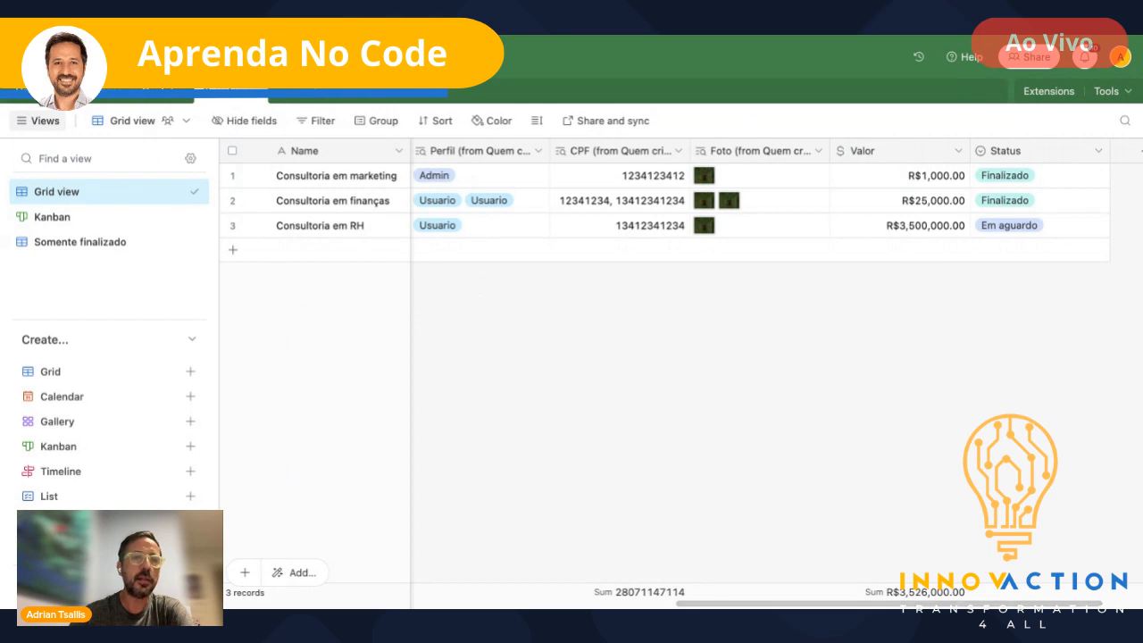
left_click(161, 93)
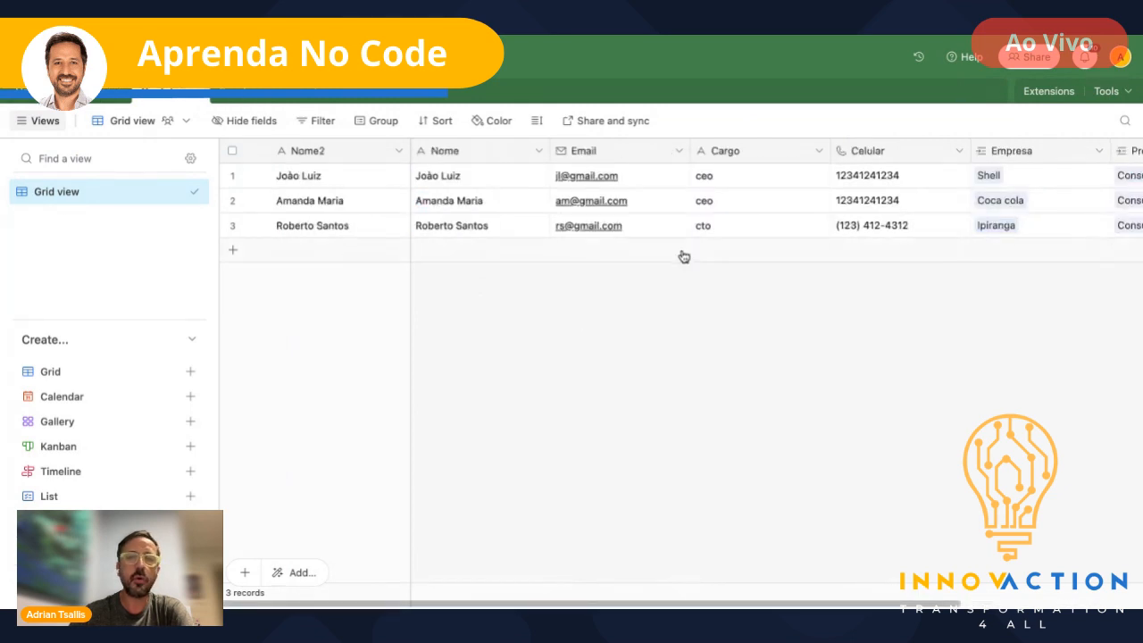
scroll(684, 257, "right", 5)
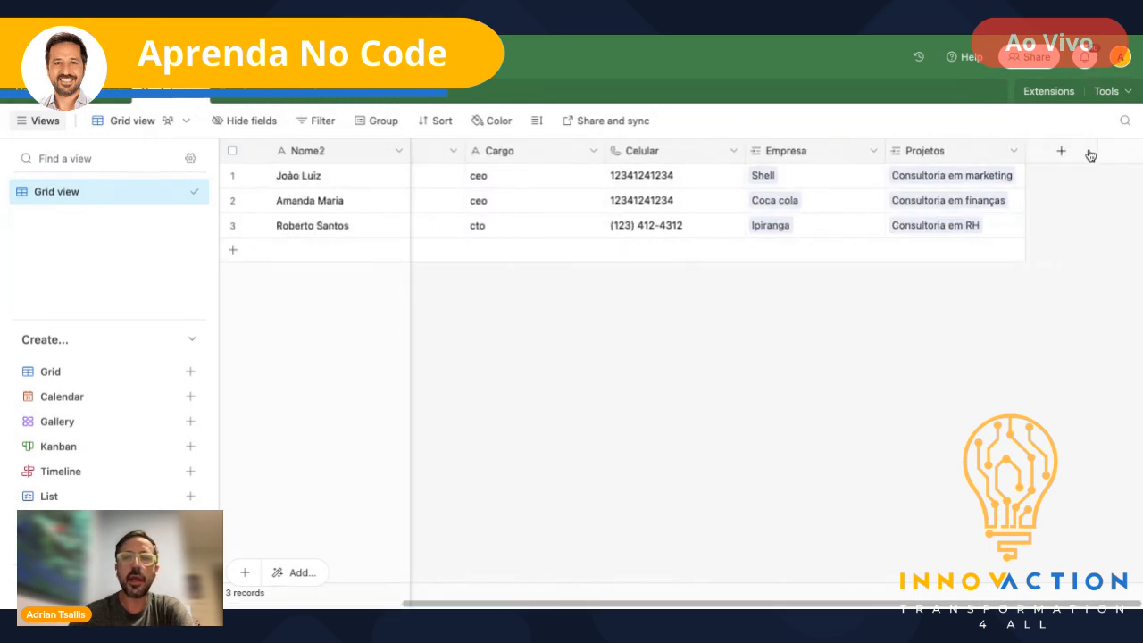
- Add a Created time field 'Data de criação' that shows the date without time
left_click(1061, 151)
type("dreated")
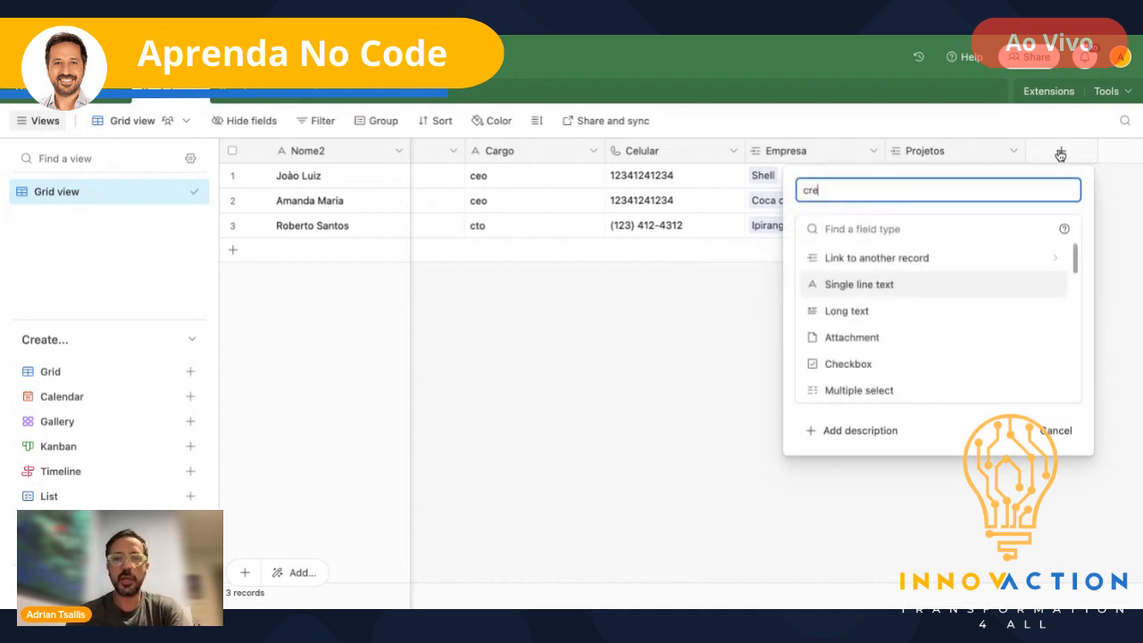
key("BackSpace")
key("BackSpace")
key("BackSpace")
key("BackSpace")
key("BackSpace")
key("BackSpace")
key("BackSpace")
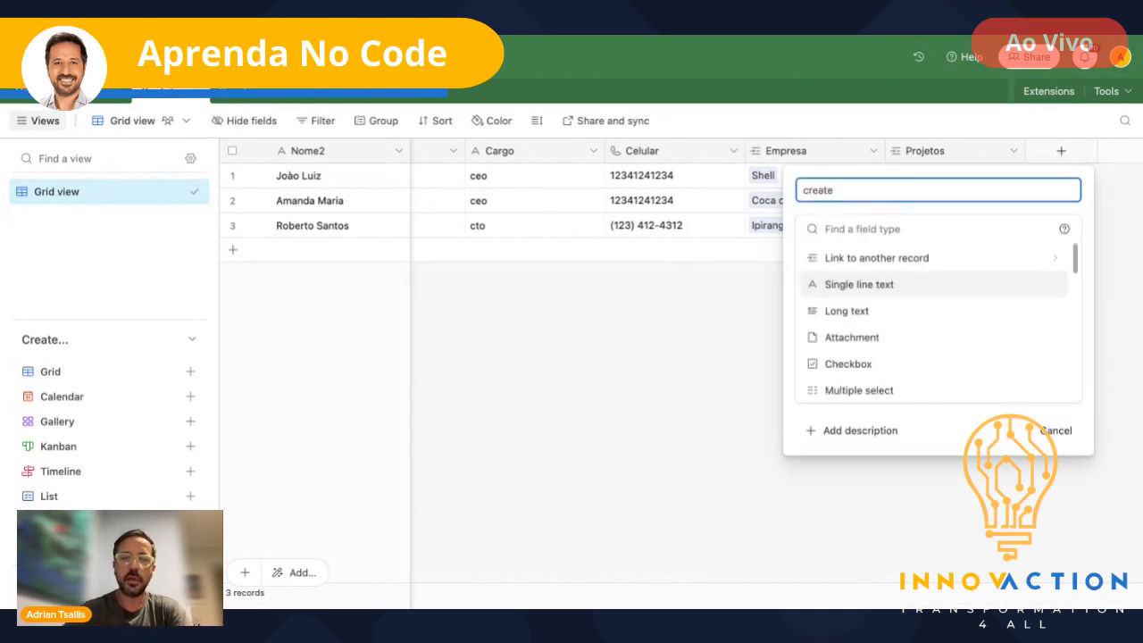
type("de criação")
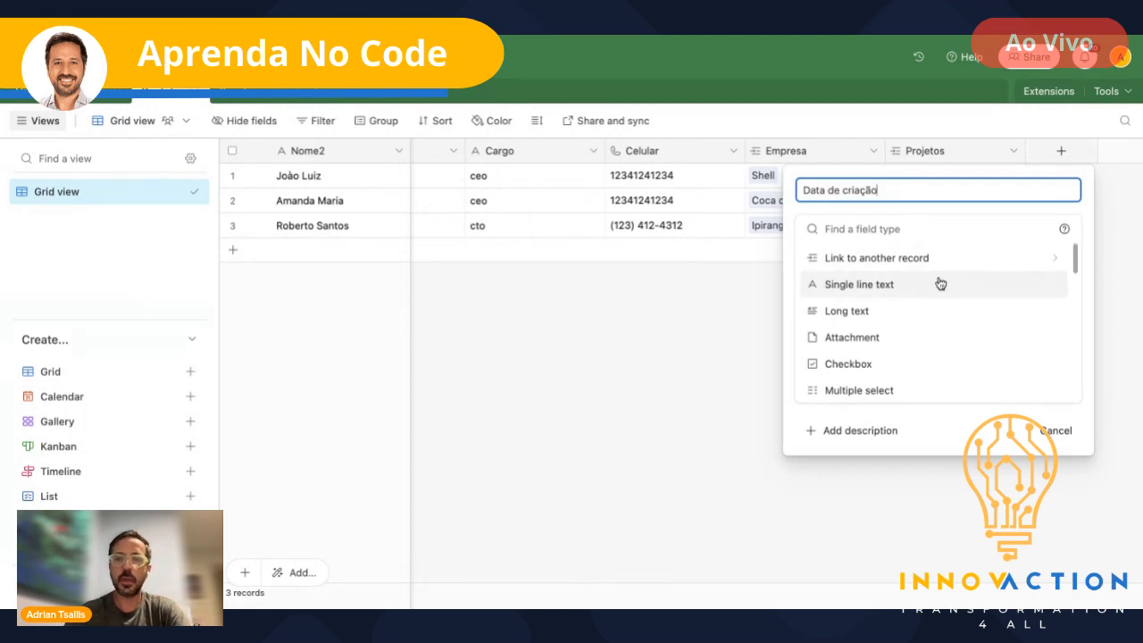
scroll(938, 283, "down", 10)
scroll(871, 293, "up", 3)
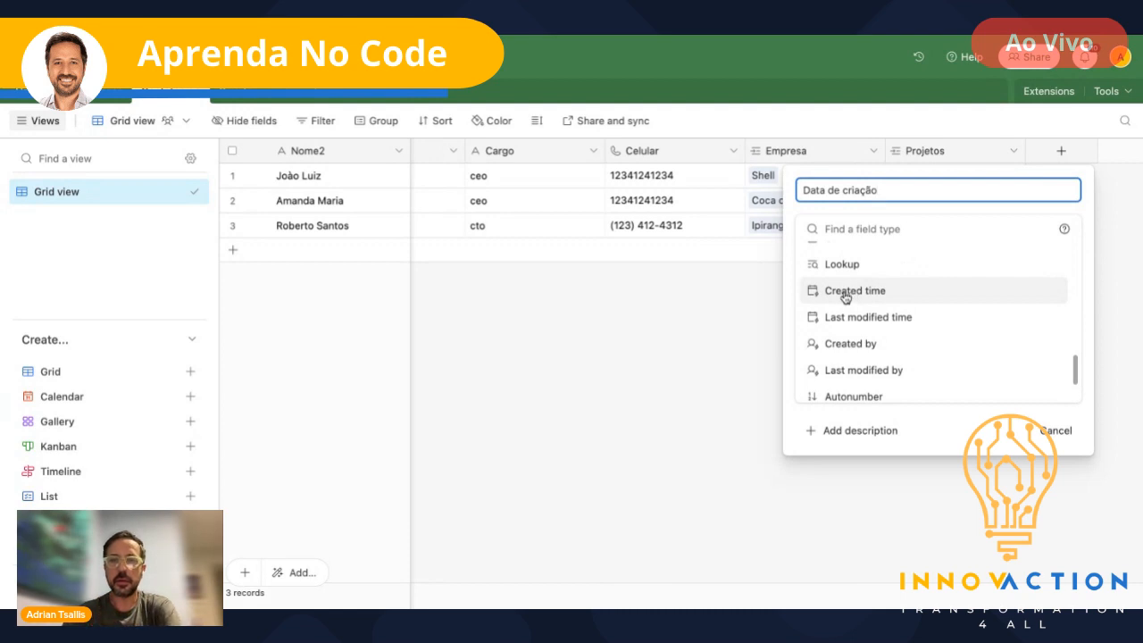
scroll(845, 297, "up", 2)
scroll(848, 309, "down", 1)
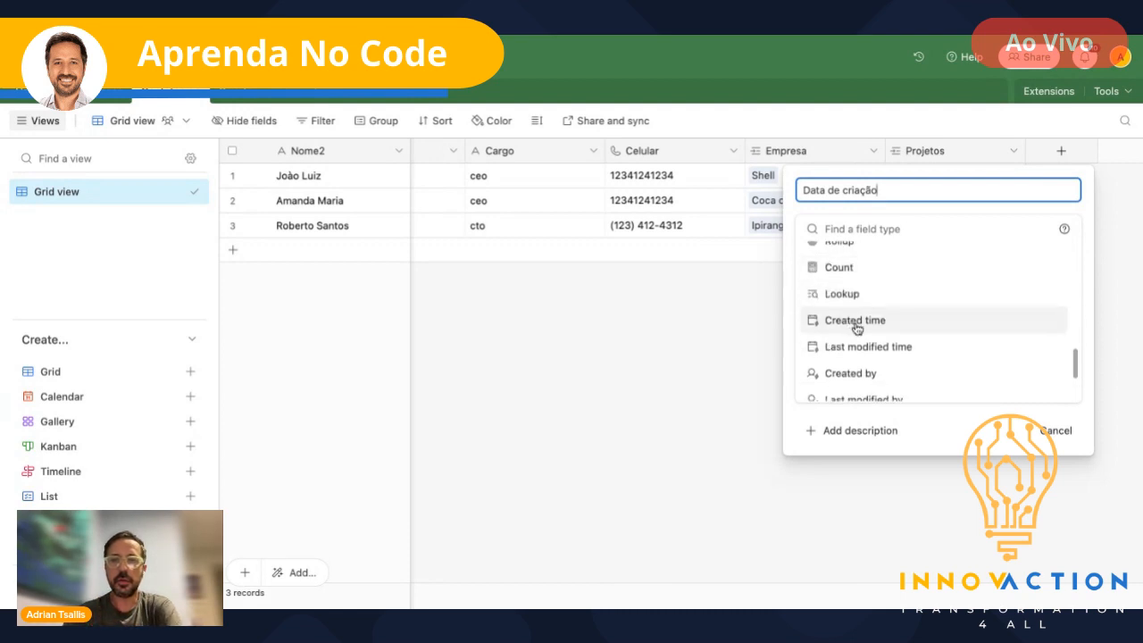
scroll(855, 327, "down", 3)
scroll(856, 327, "up", 3)
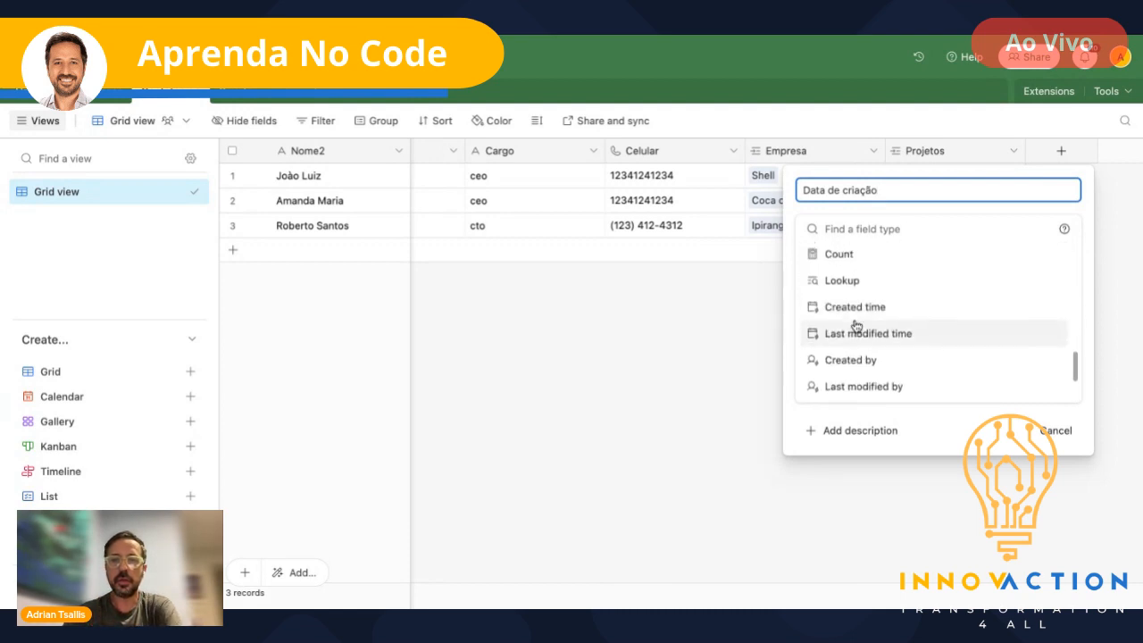
left_click(849, 307)
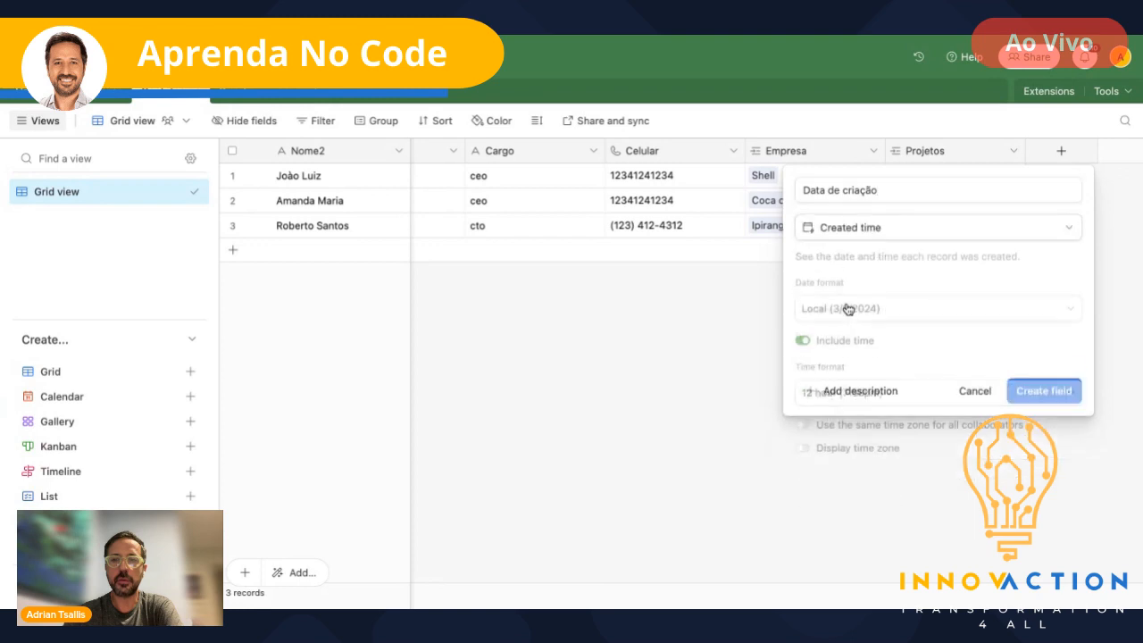
left_click(805, 343)
left_click(1048, 433)
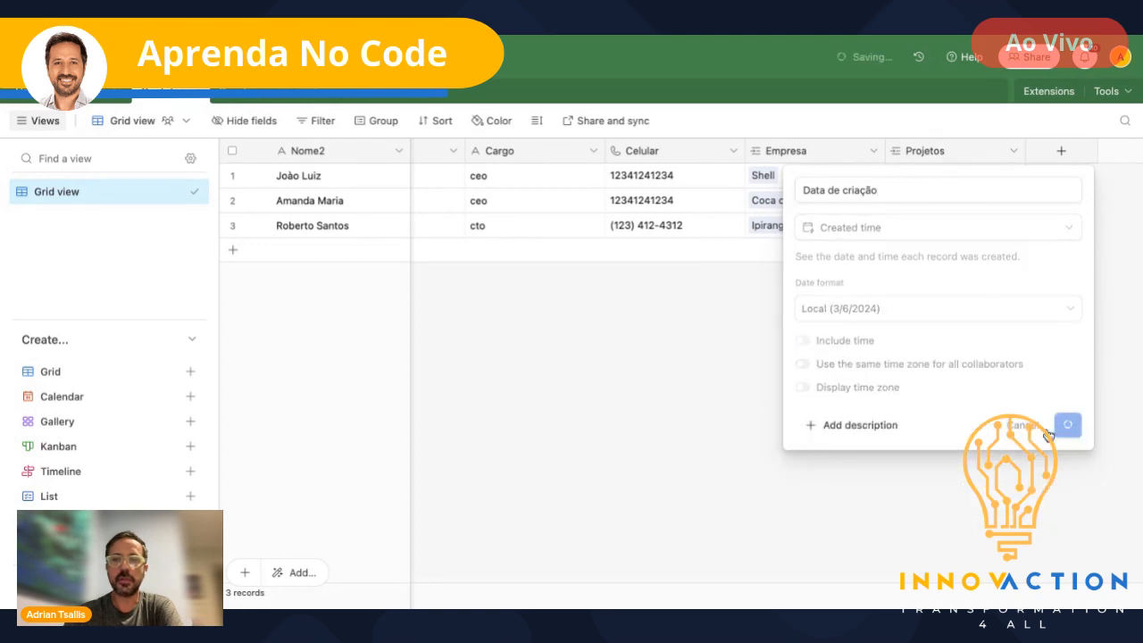
- Begin another new field in contacts, naming it 'Formulat'
scroll(960, 314, "right", 2)
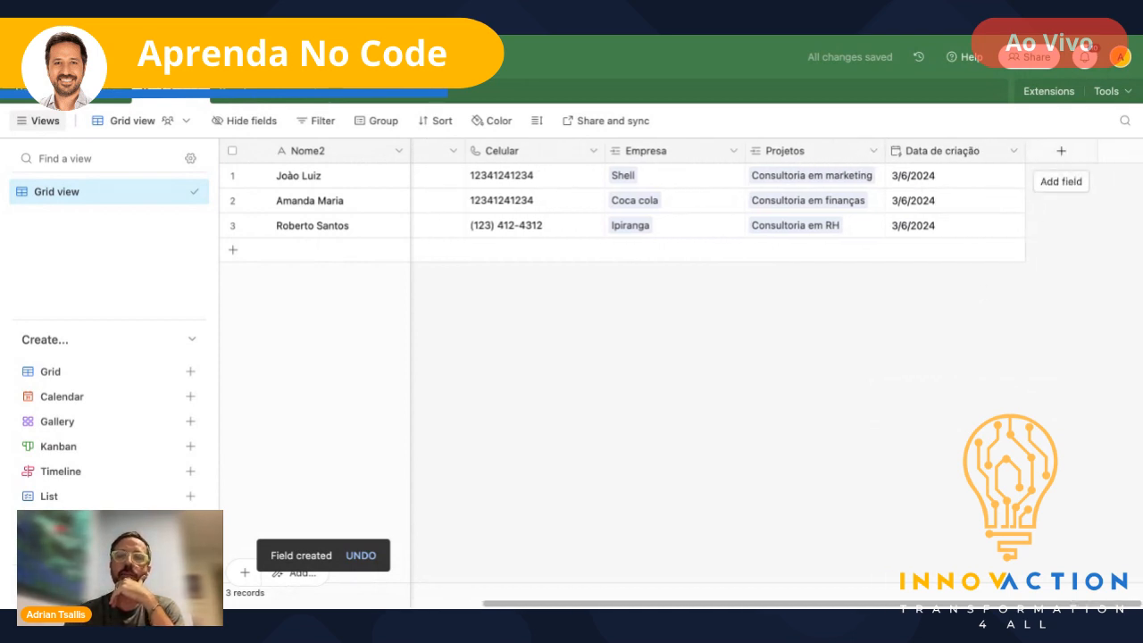
left_click(1061, 150)
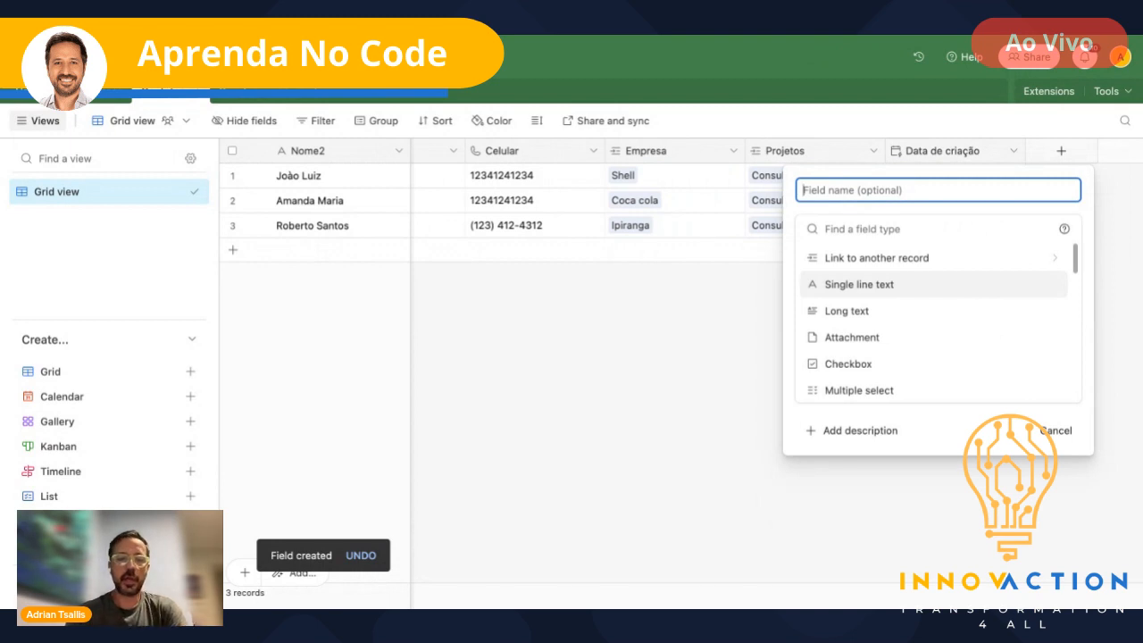
type("Formulat")
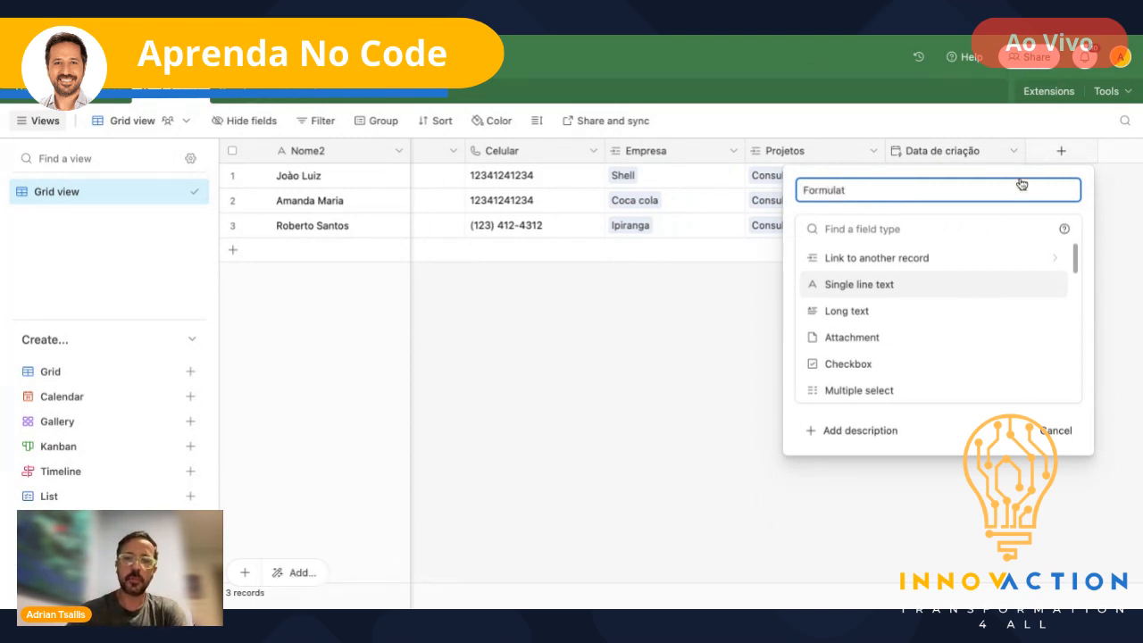
- Try the Formula type with '=Hoje', then clear it and cancel the field
left_click(882, 225)
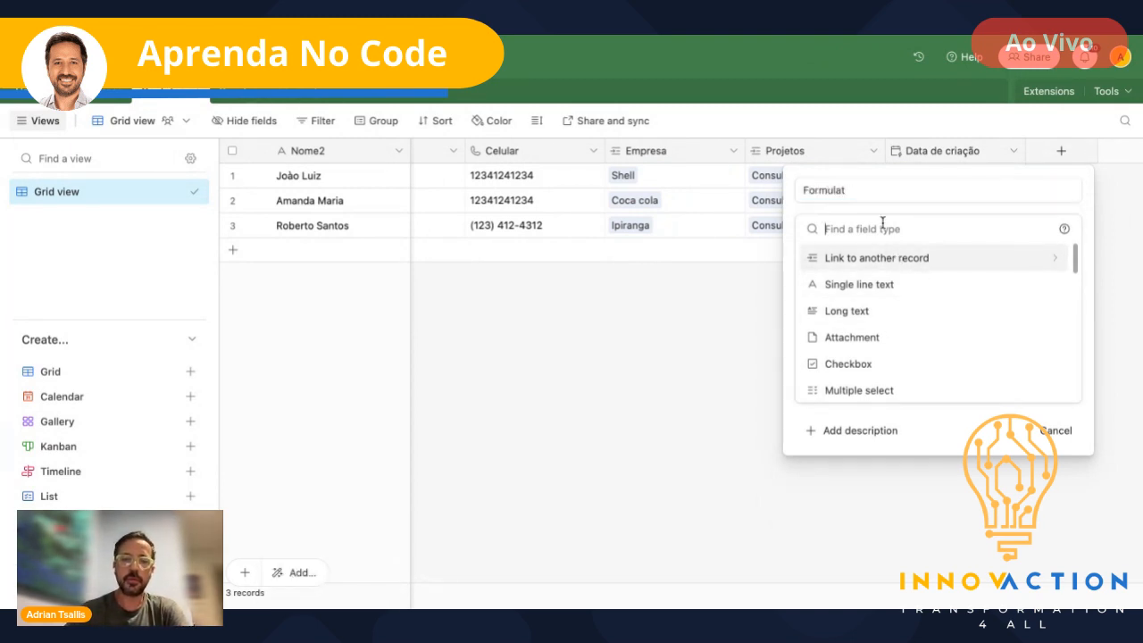
type("formula")
left_click(855, 268)
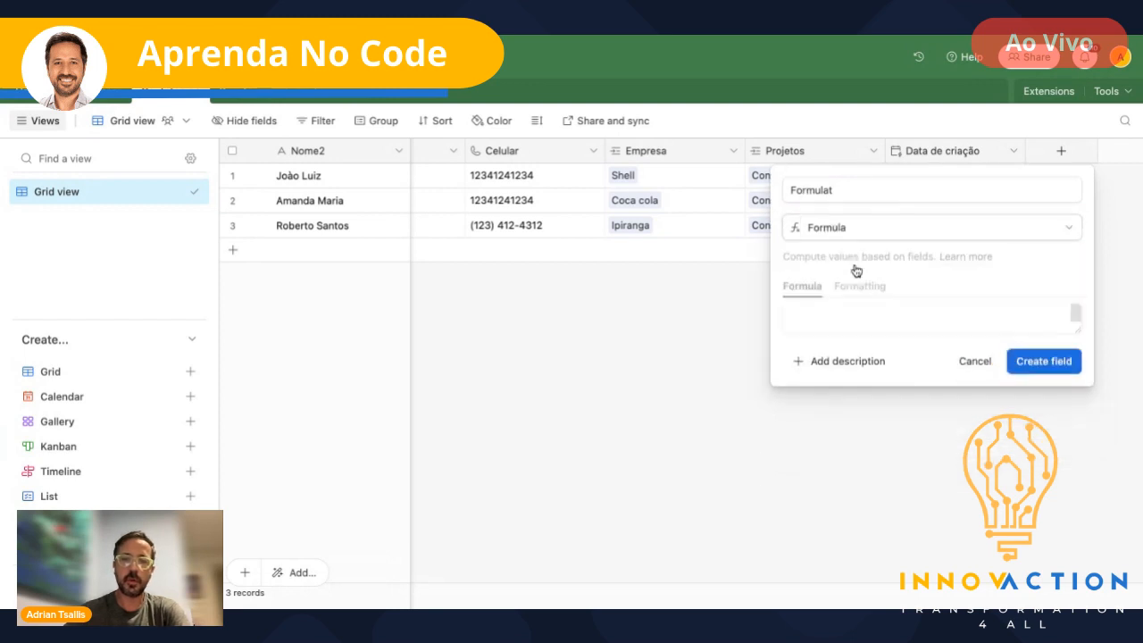
left_click(838, 313)
type("Ho")
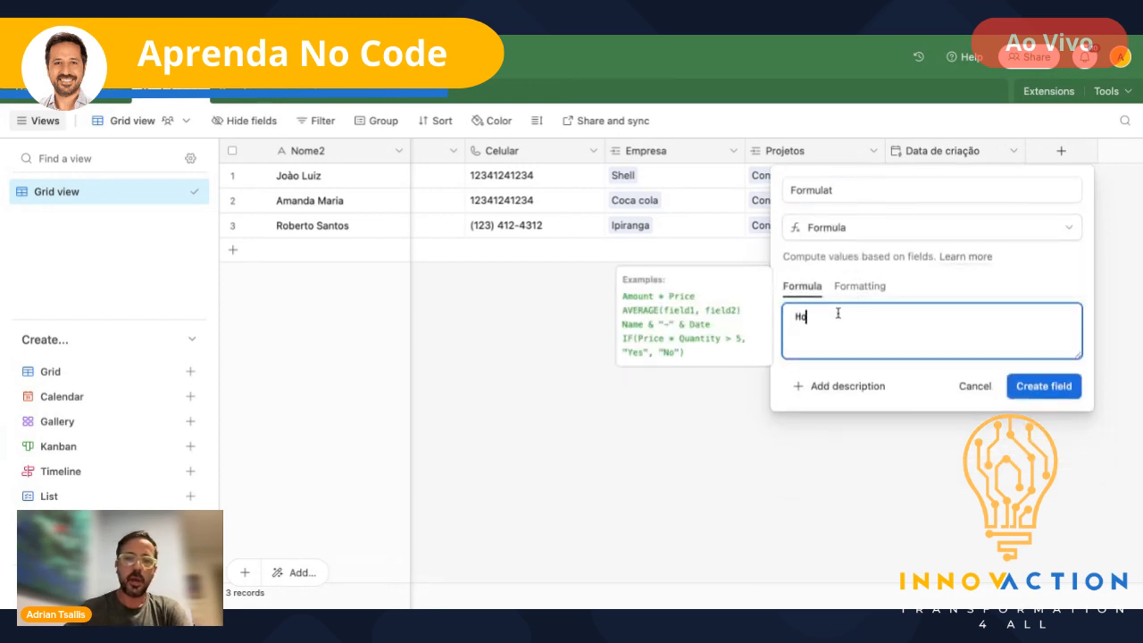
type("je")
key("BackSpace")
key("BackSpace")
key("BackSpace")
key("BackSpace")
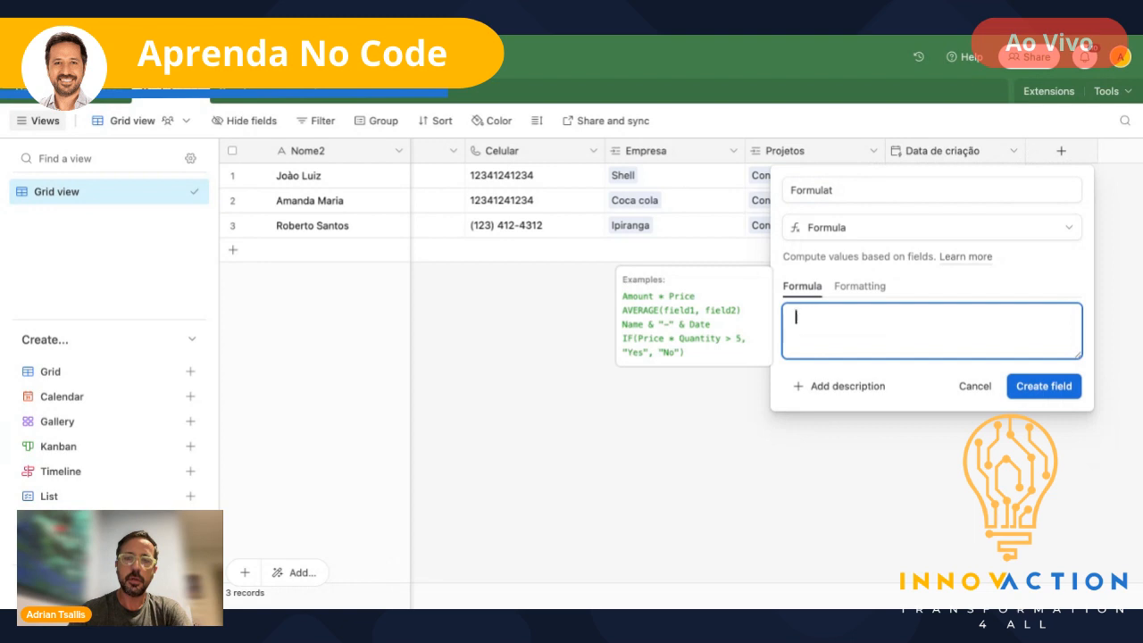
type("=")
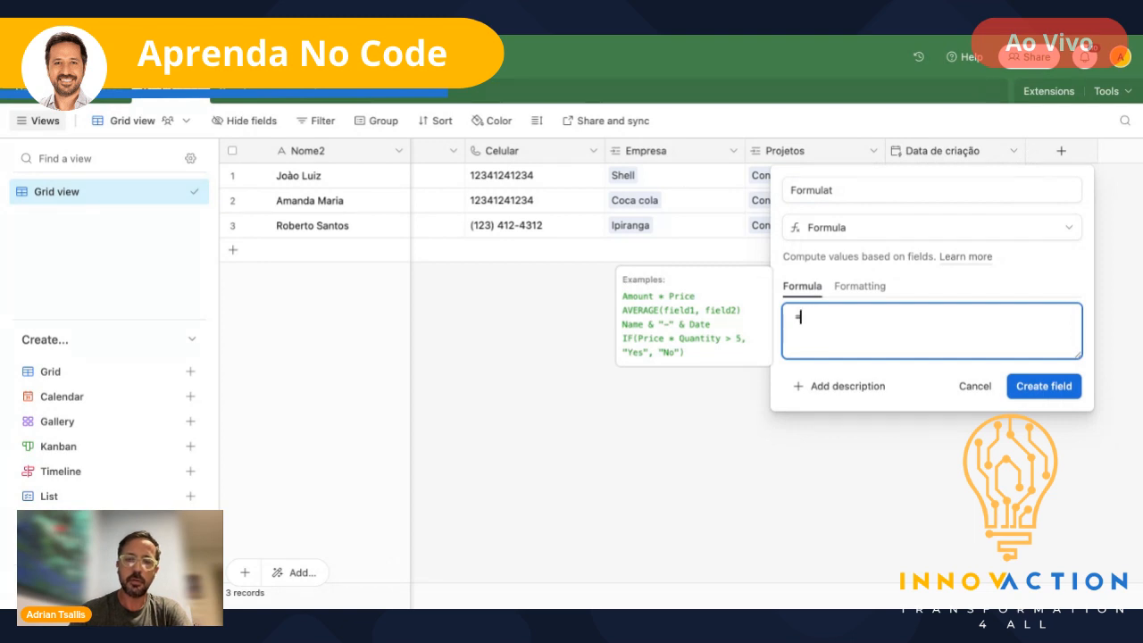
type("Hoje")
key("BackSpace")
key("BackSpace")
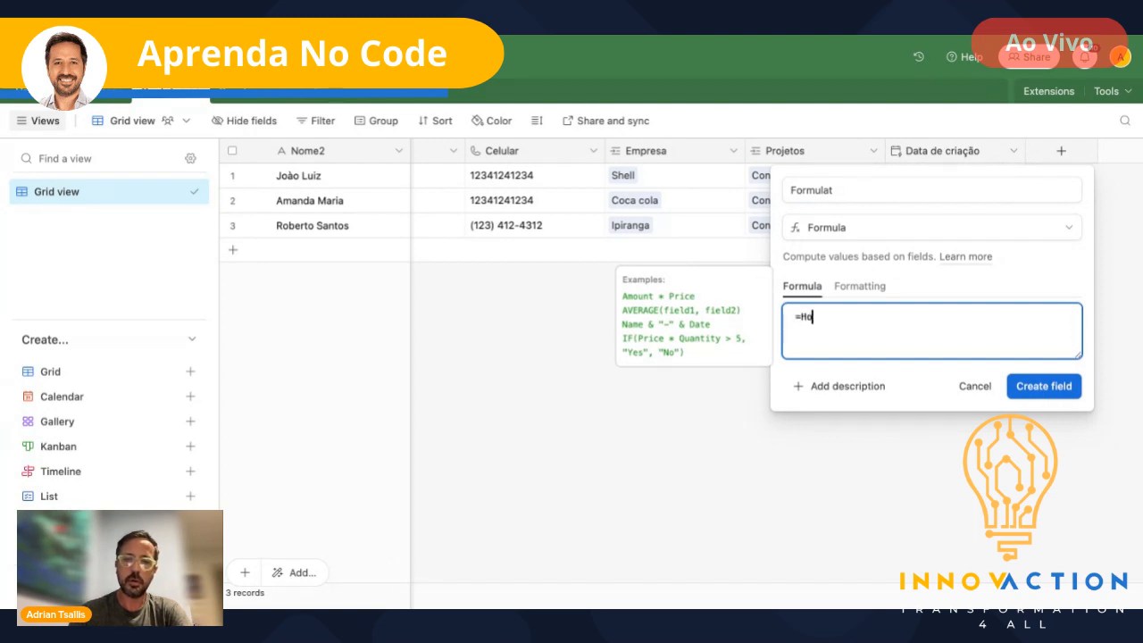
key("BackSpace")
key("BackSpace")
key("BackSpace")
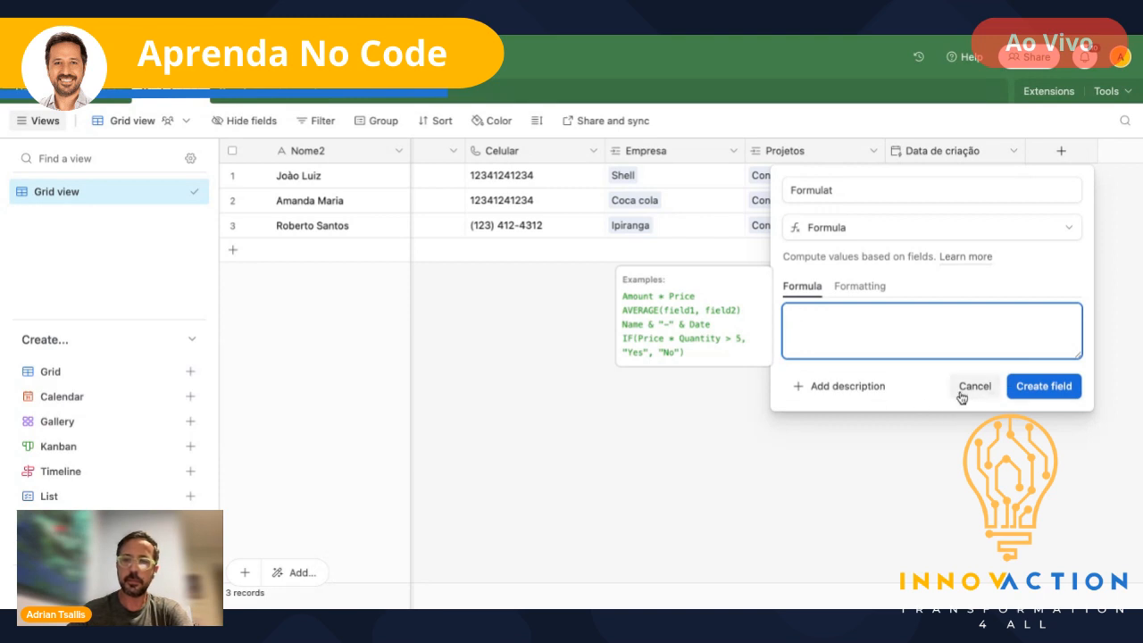
left_click(964, 391)
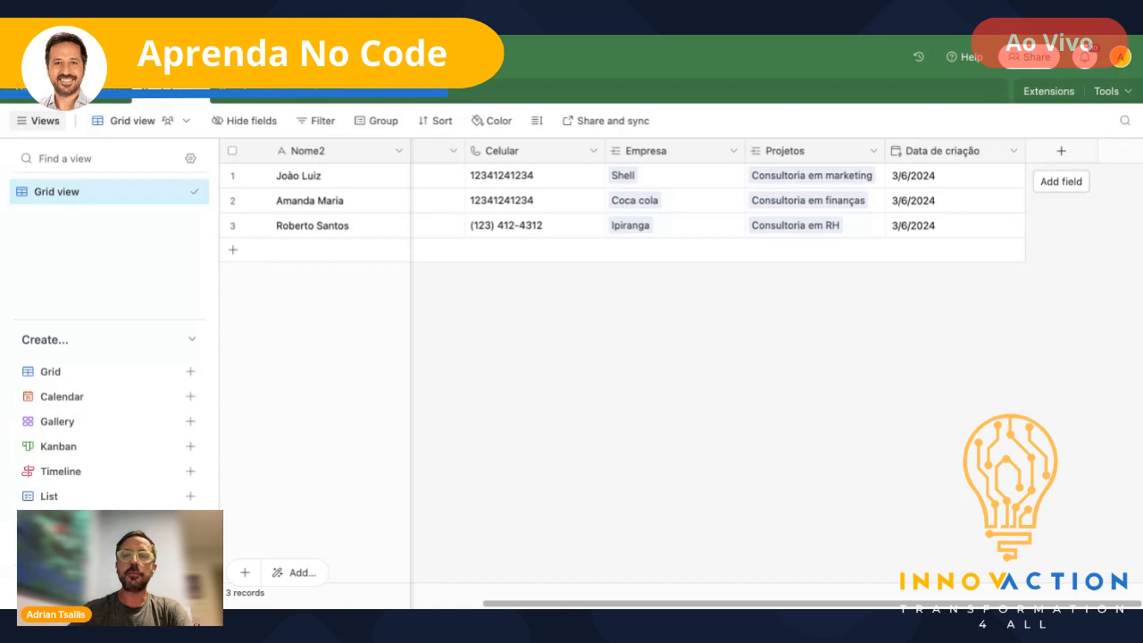
- Start a new field, search 'dat' and browse the field types, then close without adding
left_click(1061, 151)
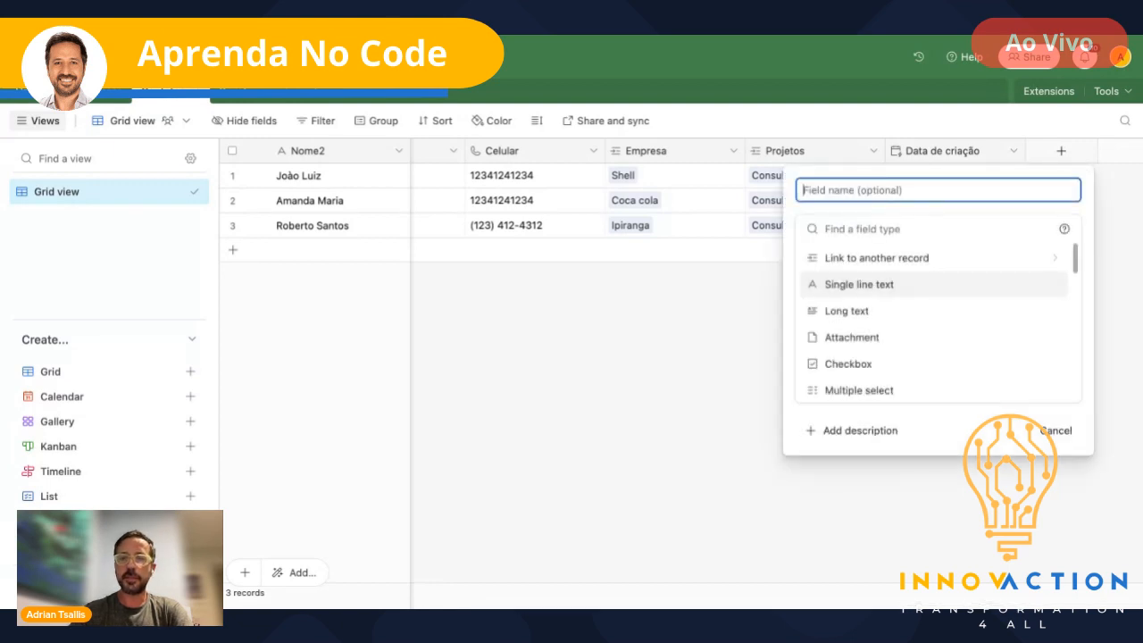
left_click(957, 233)
type("dat")
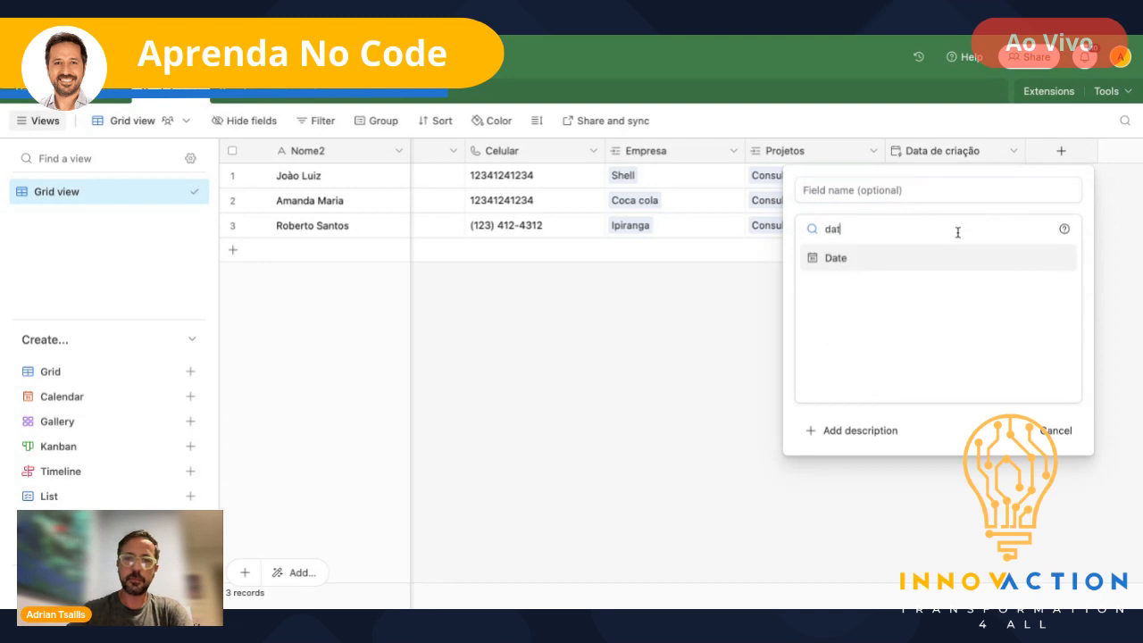
key("BackSpace")
key("BackSpace")
key("BackSpace")
scroll(893, 332, "down", 2)
scroll(894, 332, "down", 5)
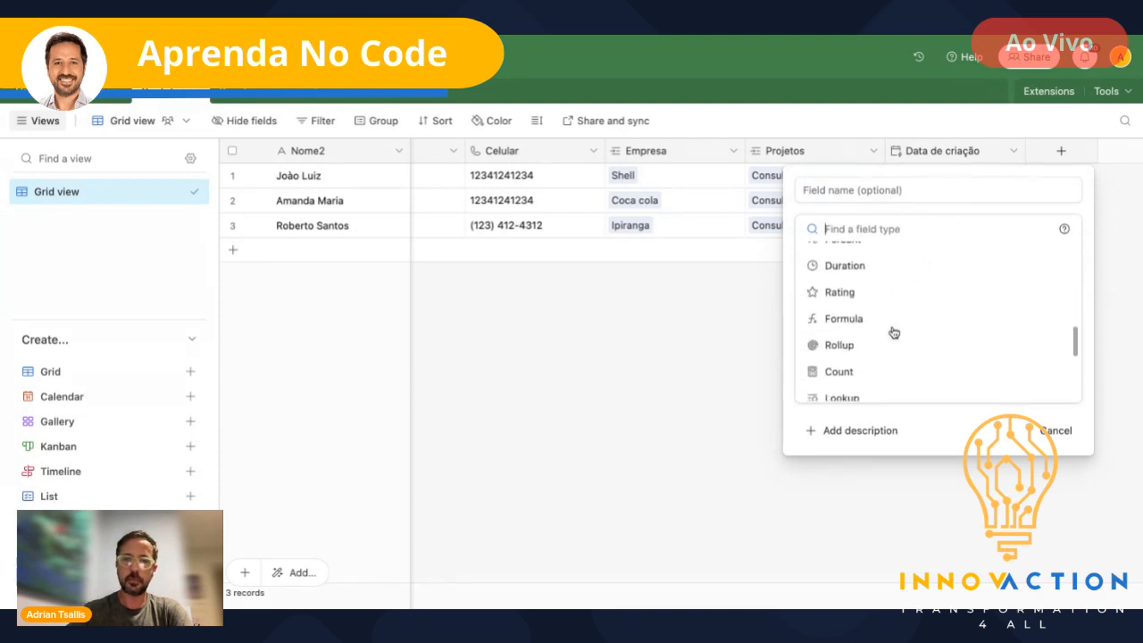
scroll(893, 332, "down", 2)
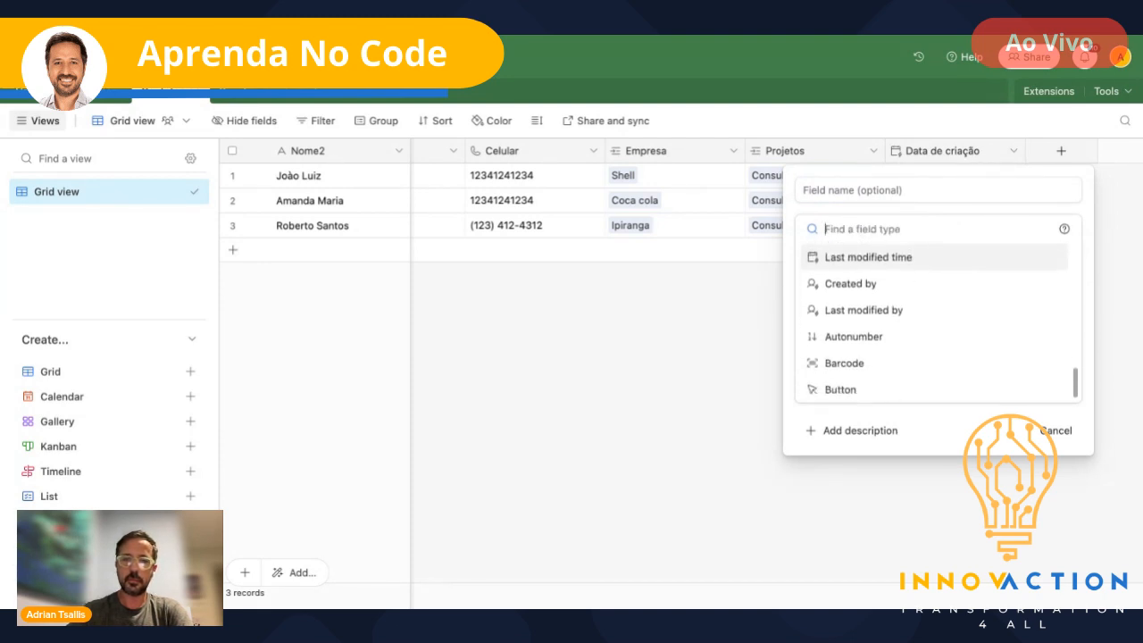
scroll(894, 333, "up", 4)
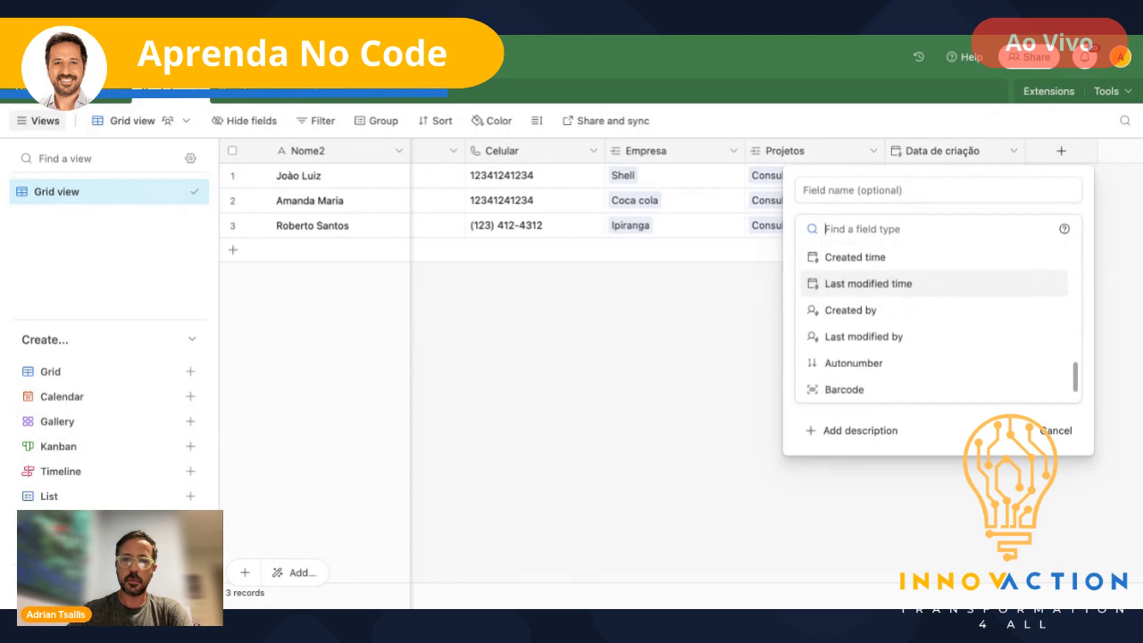
left_click(1114, 256)
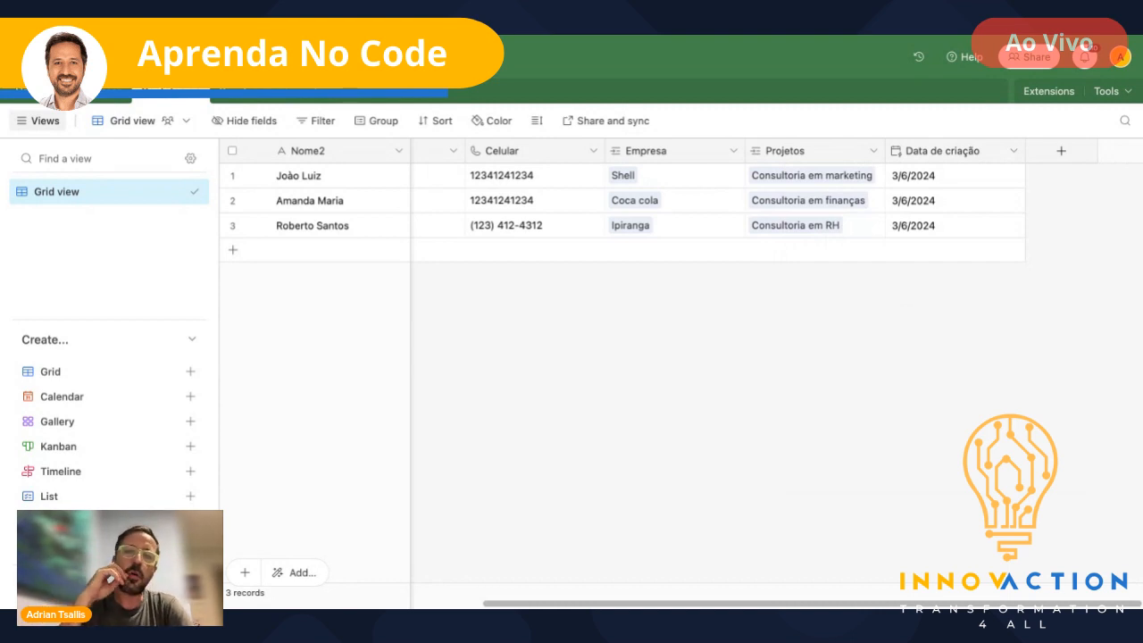
- Create a Date type field named 'data' in the contacts table
left_click(1066, 154)
type("data")
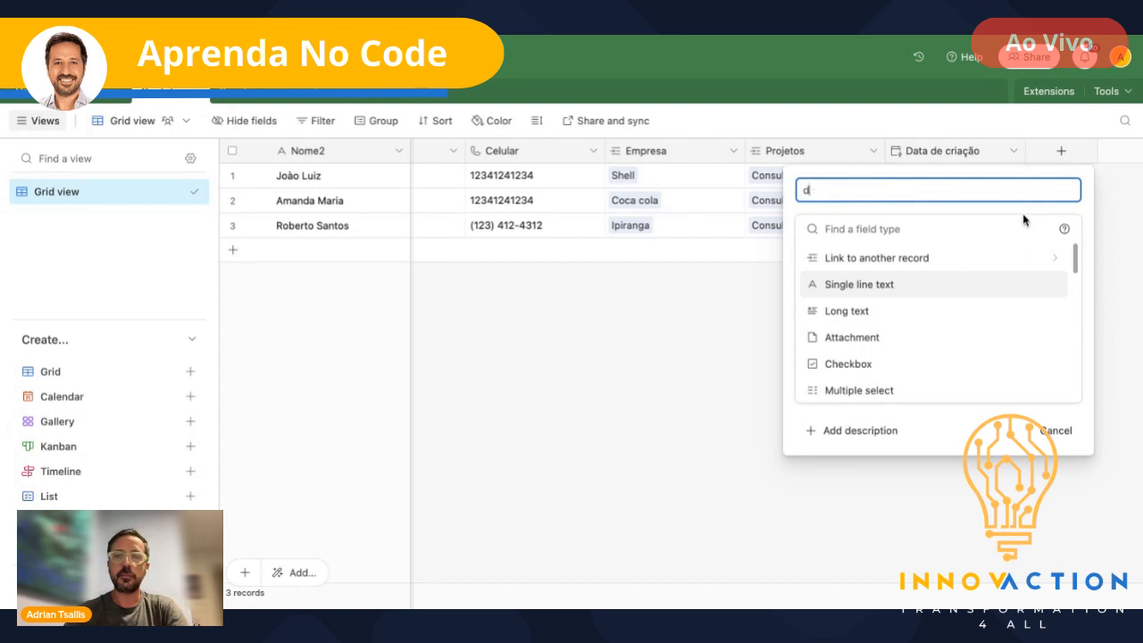
left_click(848, 228)
type("data")
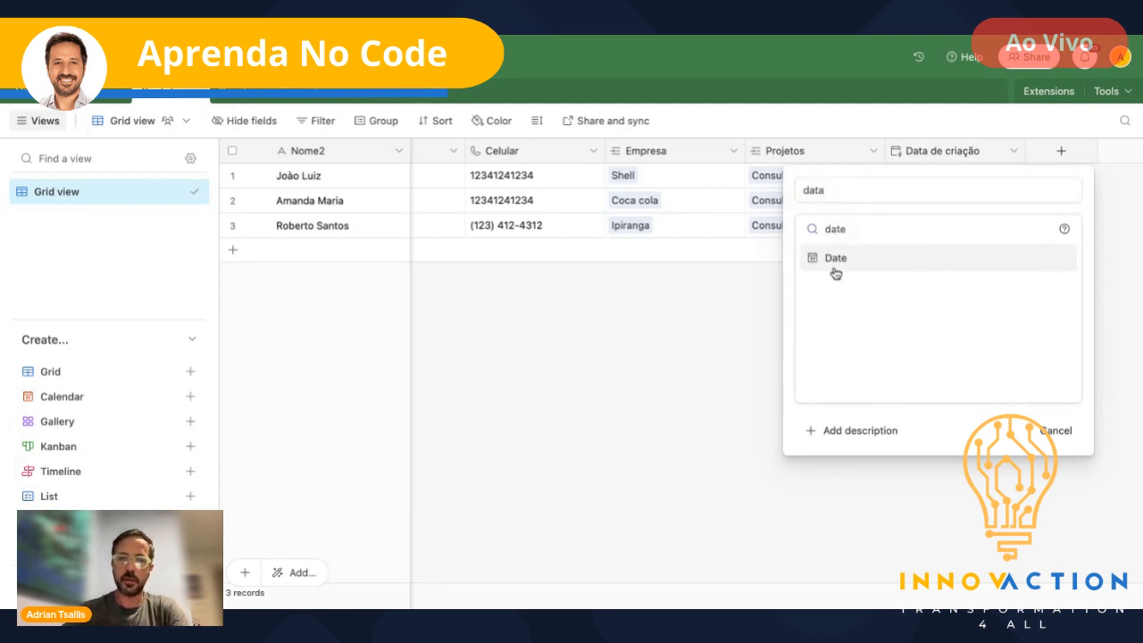
left_click(834, 268)
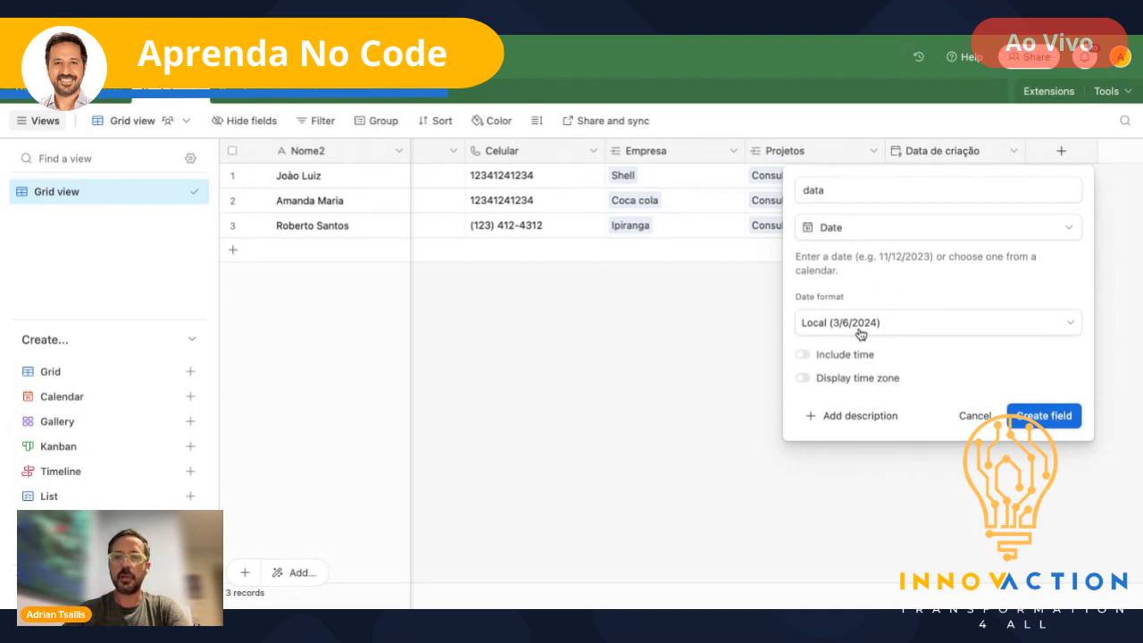
left_click(1045, 420)
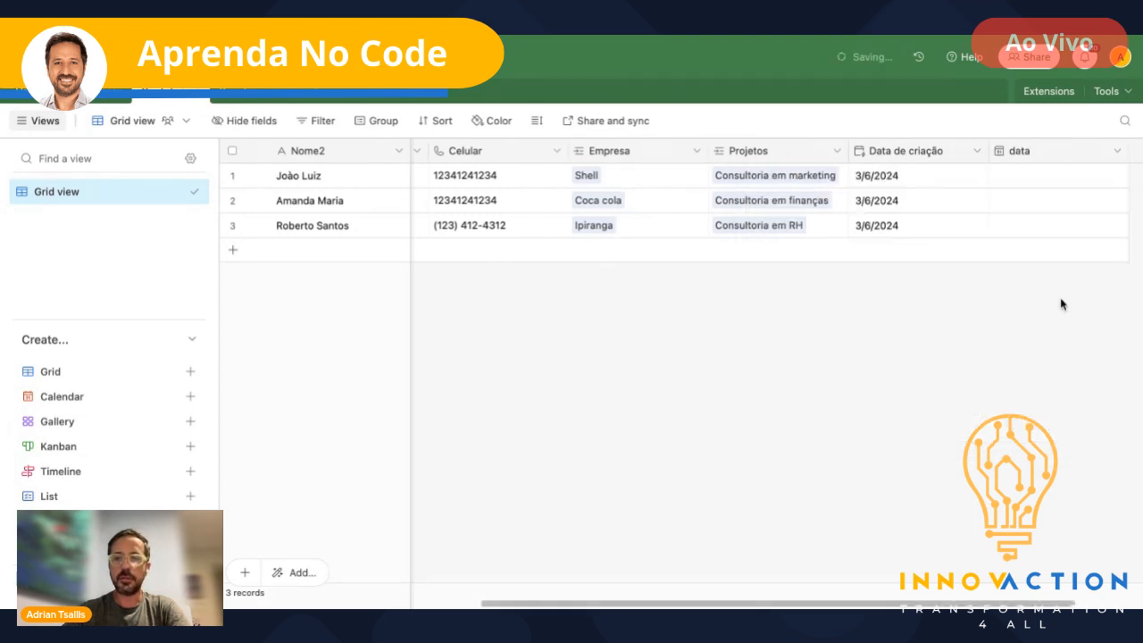
- Set the first record's data date to 3/13/2024
left_click(1033, 176)
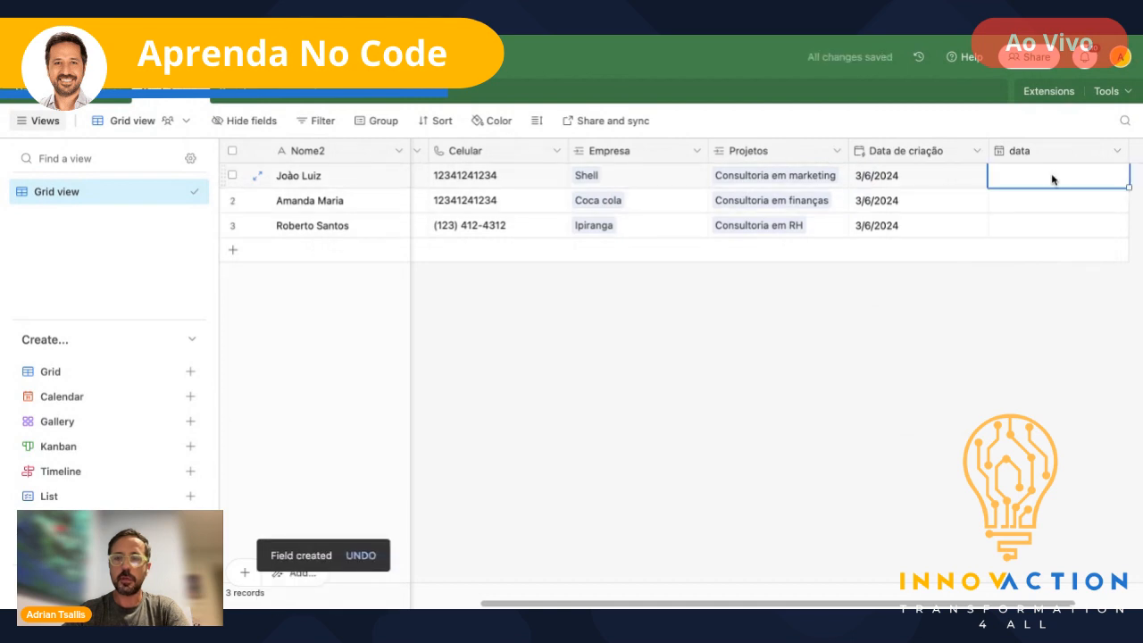
left_click(1052, 178)
left_click(1036, 296)
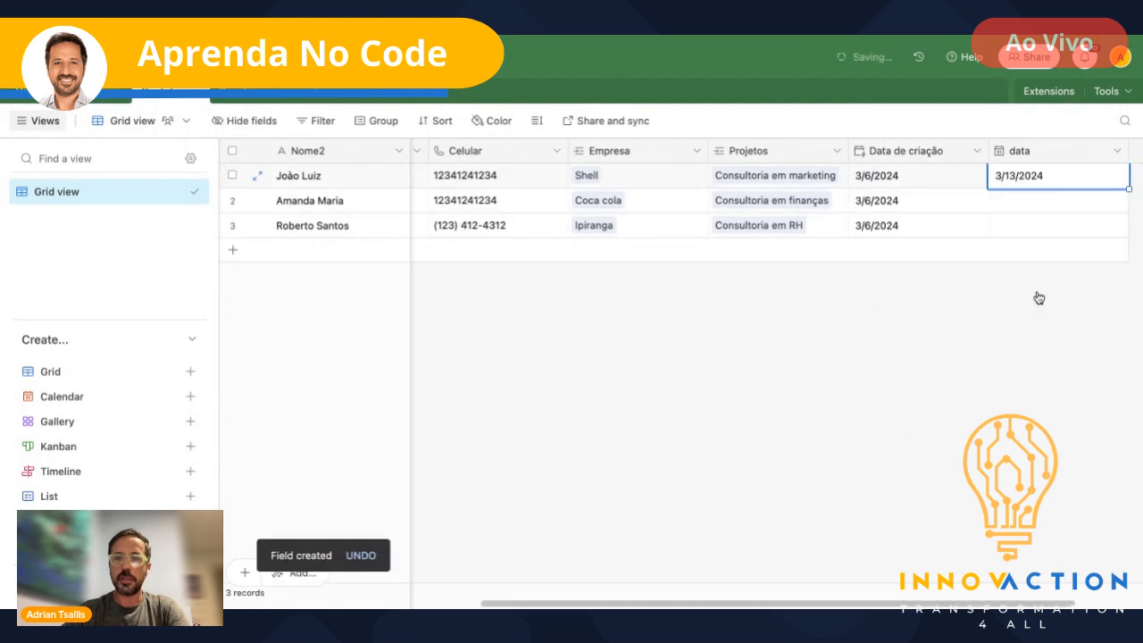
scroll(1057, 238, "right", 2)
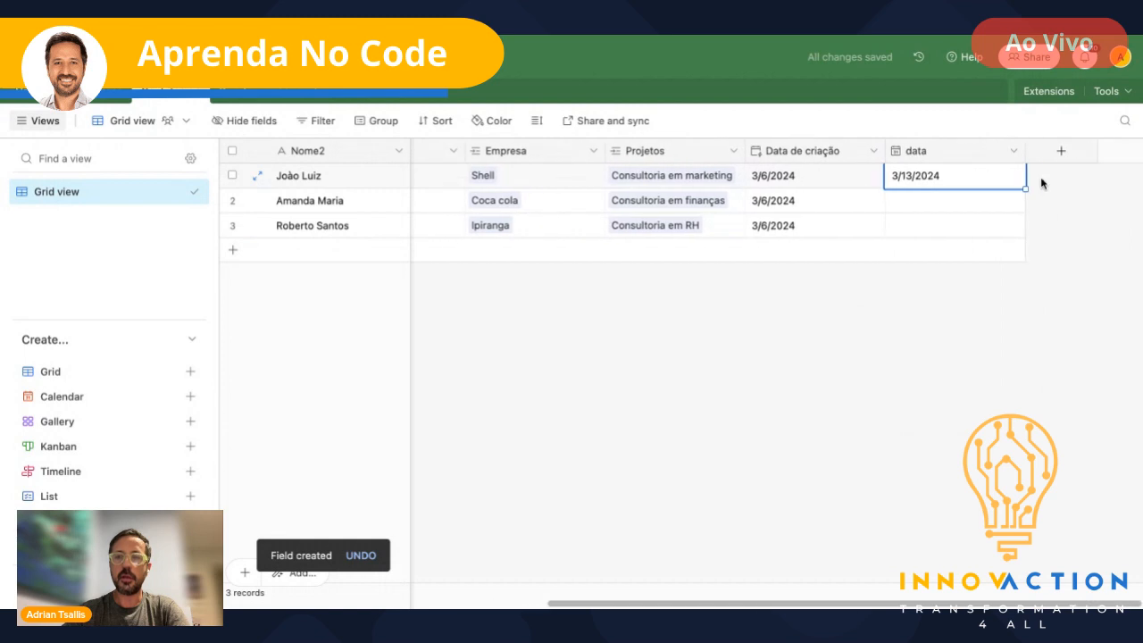
left_click(1061, 152)
type("f")
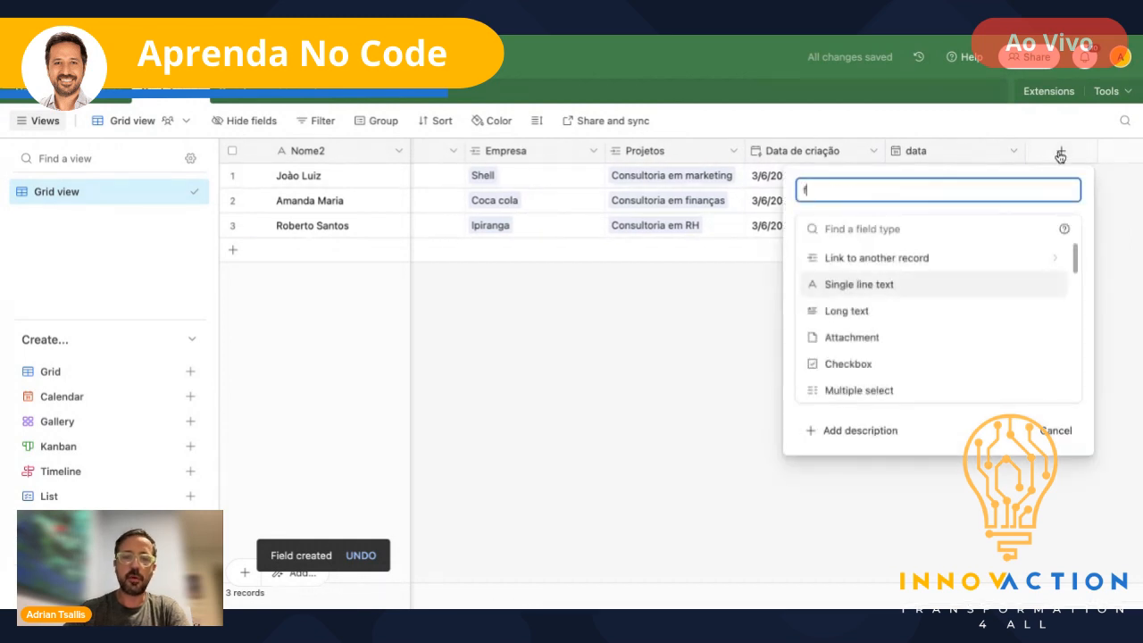
type("ormula")
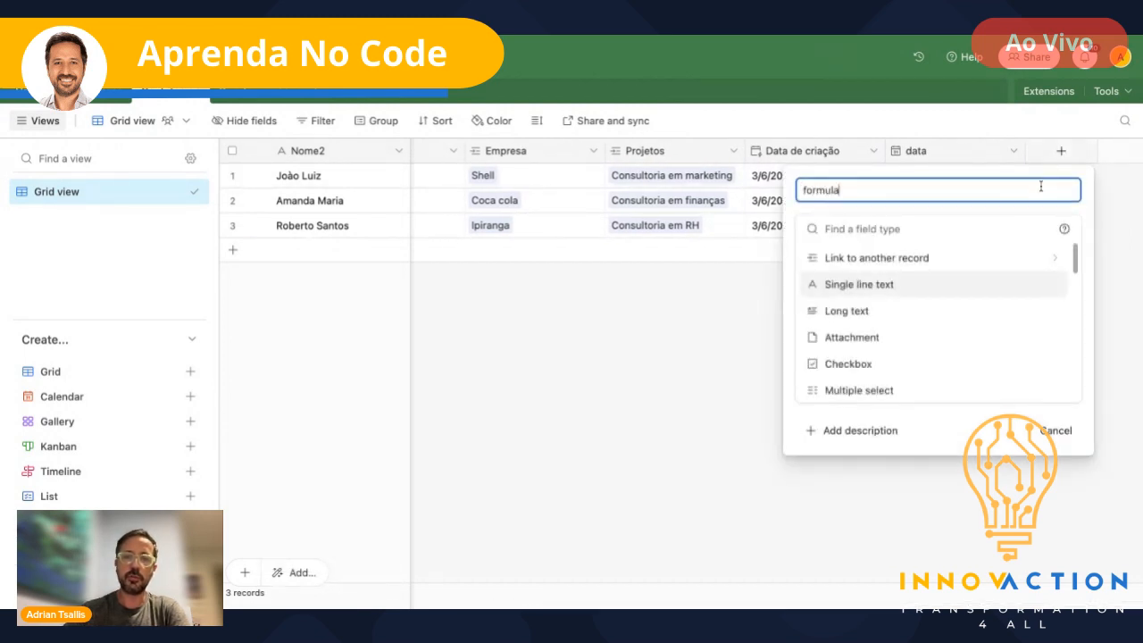
left_click(895, 229)
type("formul")
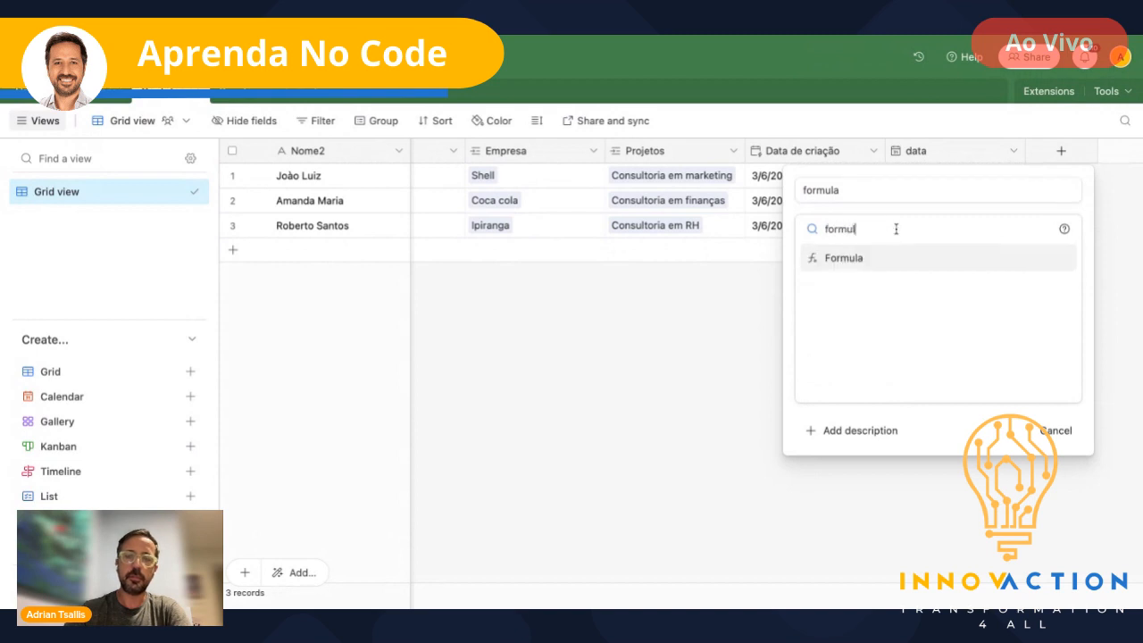
left_click(863, 258)
left_click(846, 321)
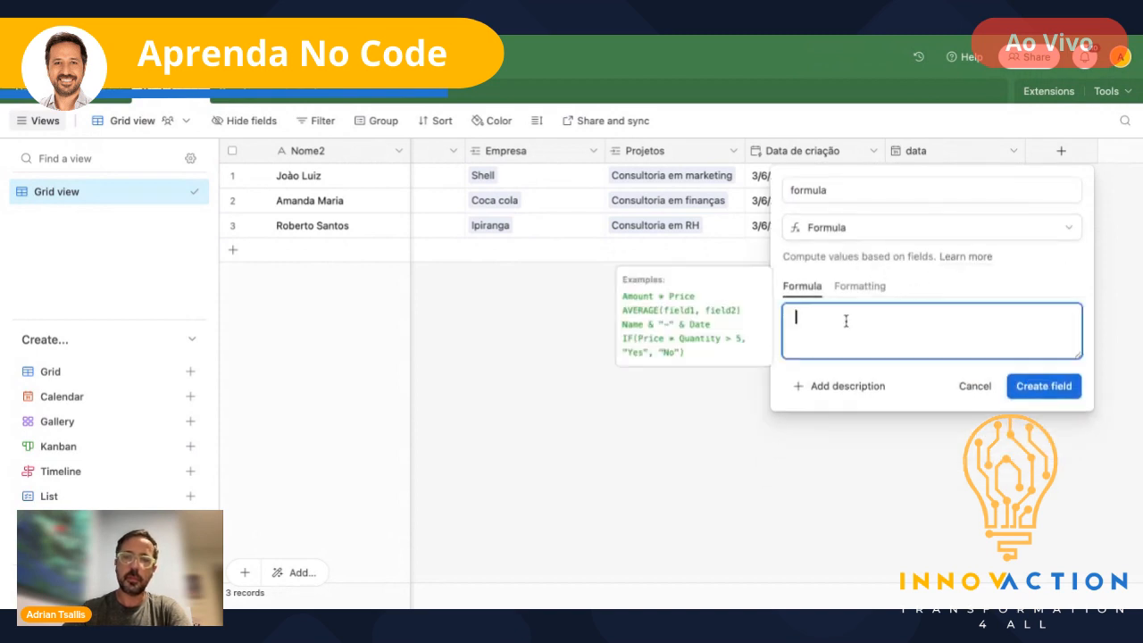
type("Data de")
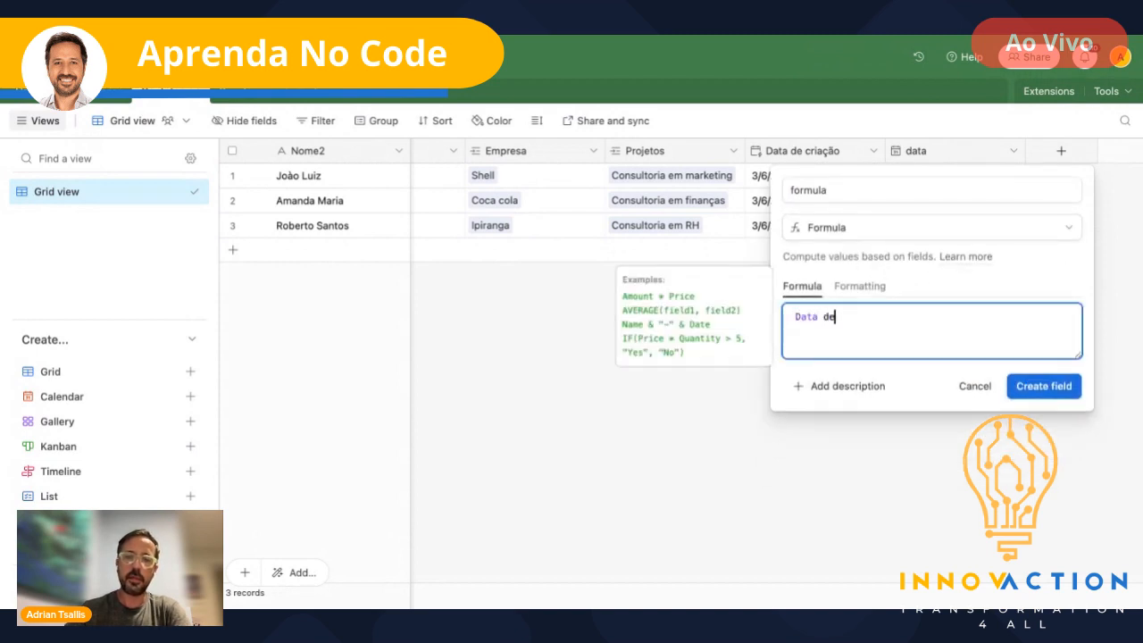
type(" cr")
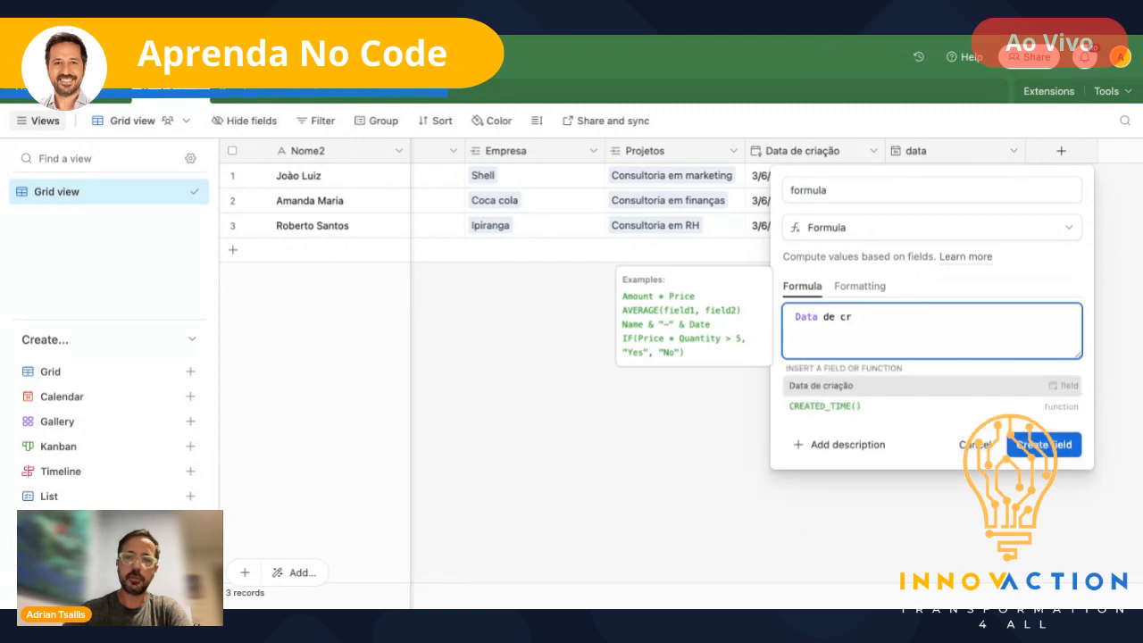
left_click(829, 390)
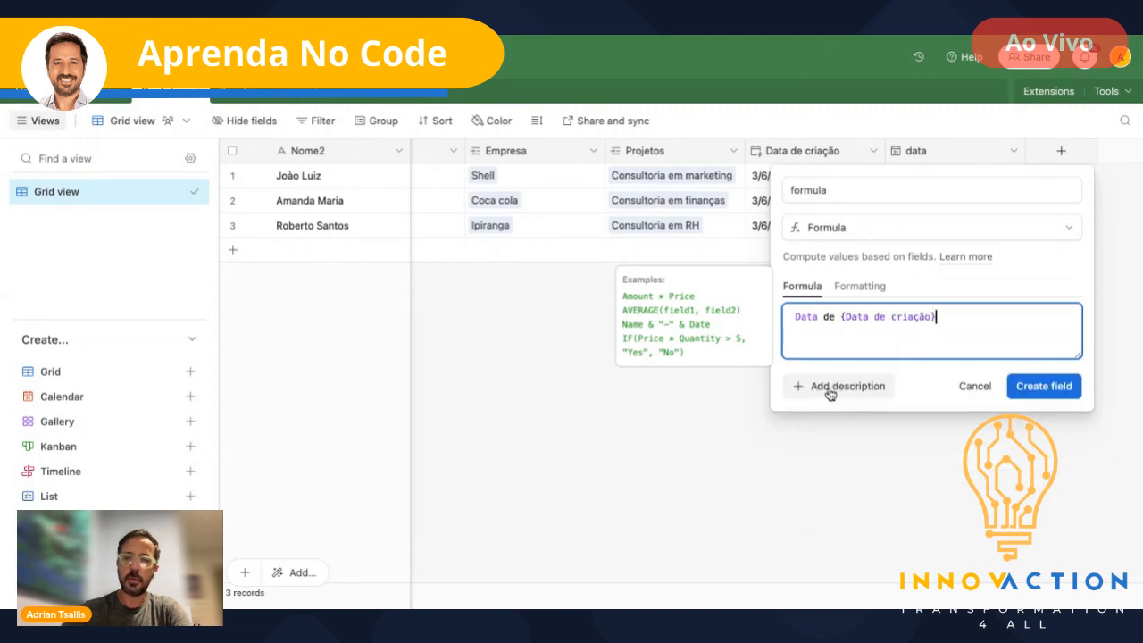
type("-")
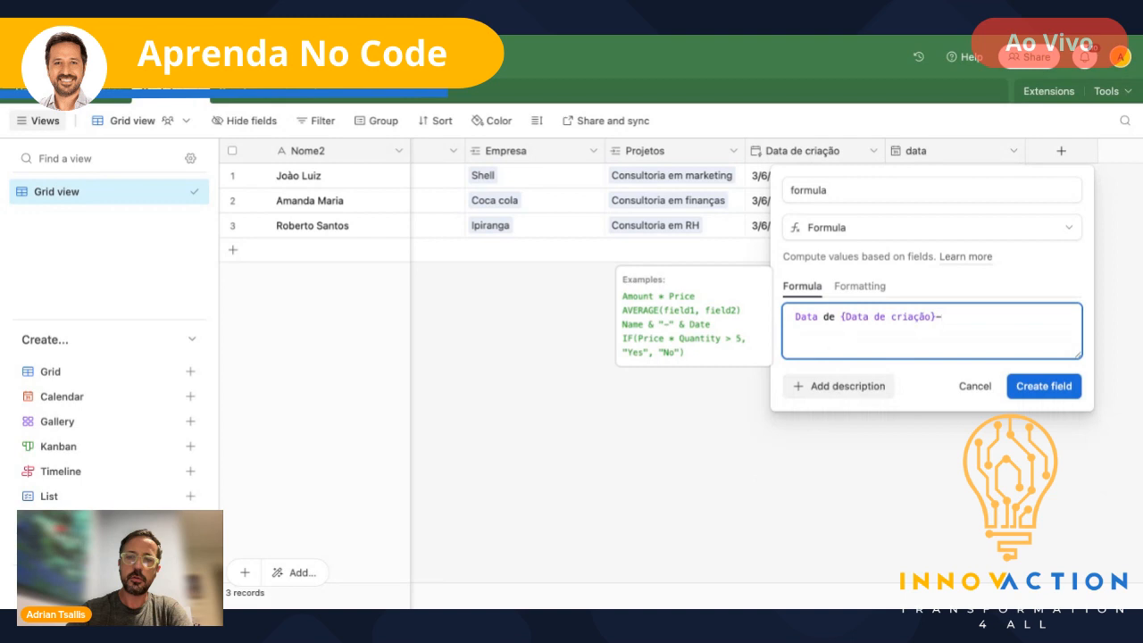
type("Data")
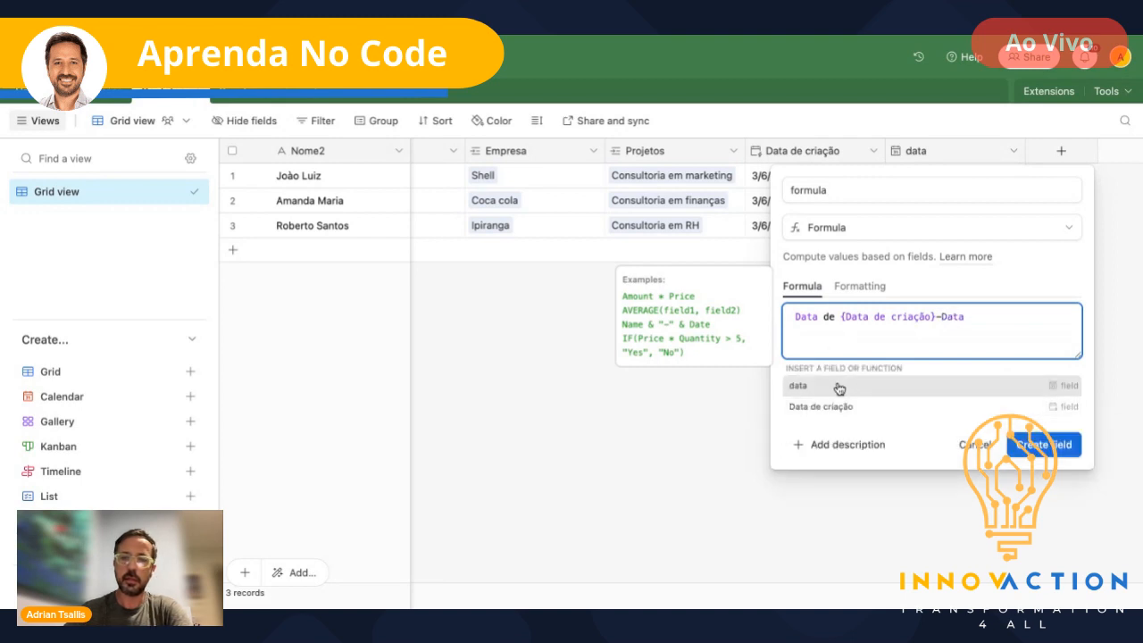
left_click(839, 387)
left_click(1054, 393)
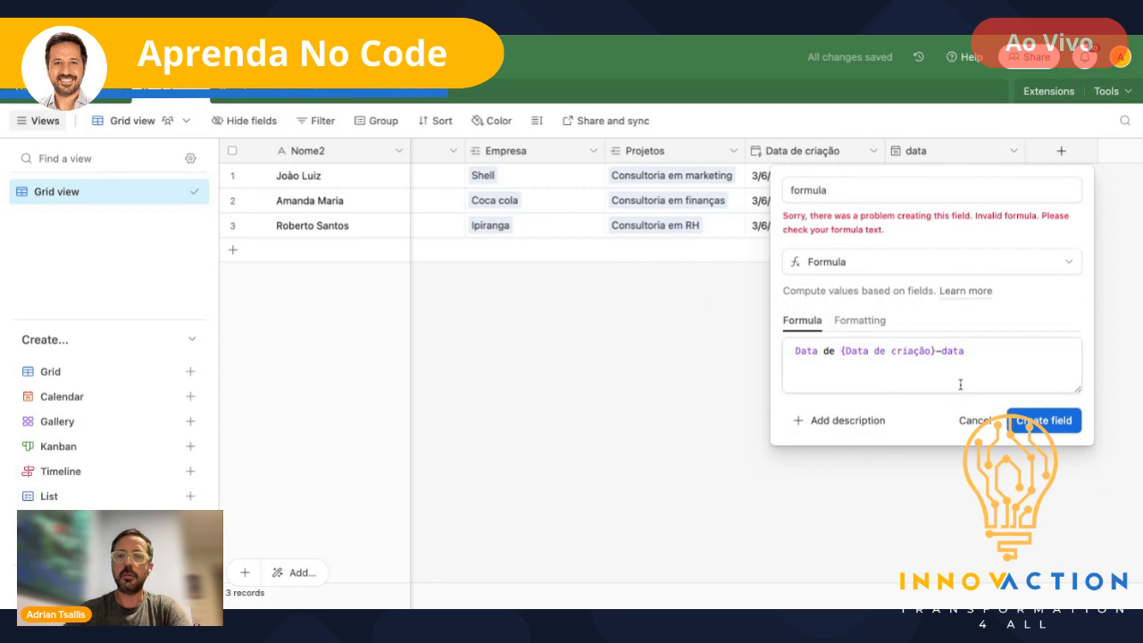
left_click(851, 350)
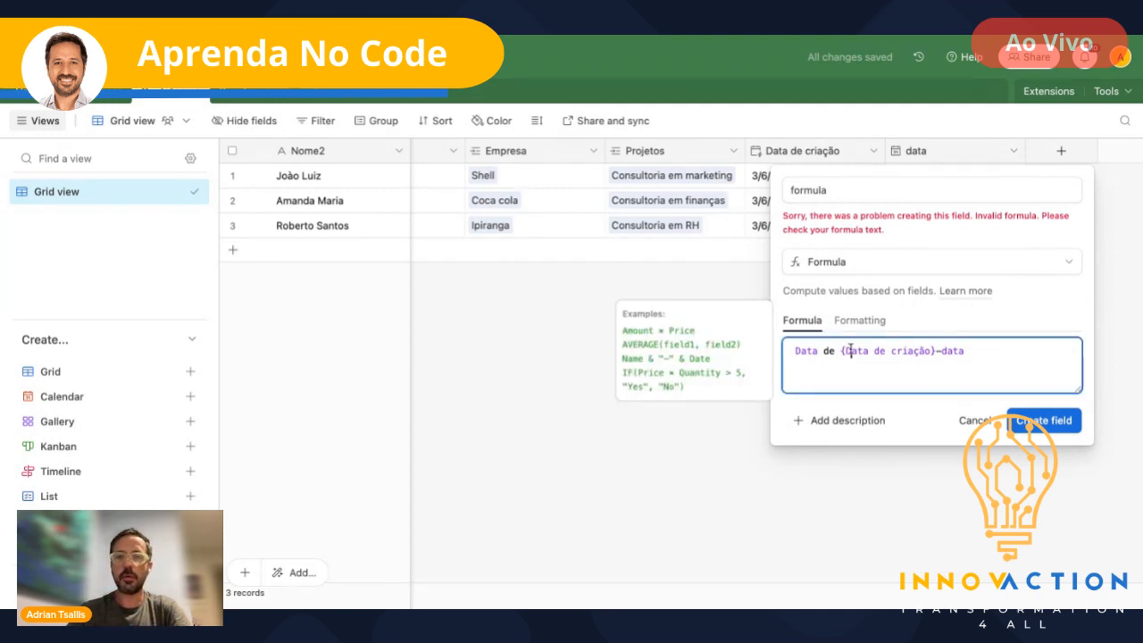
key("BackSpace")
key("BackSpace")
key("BackSpace")
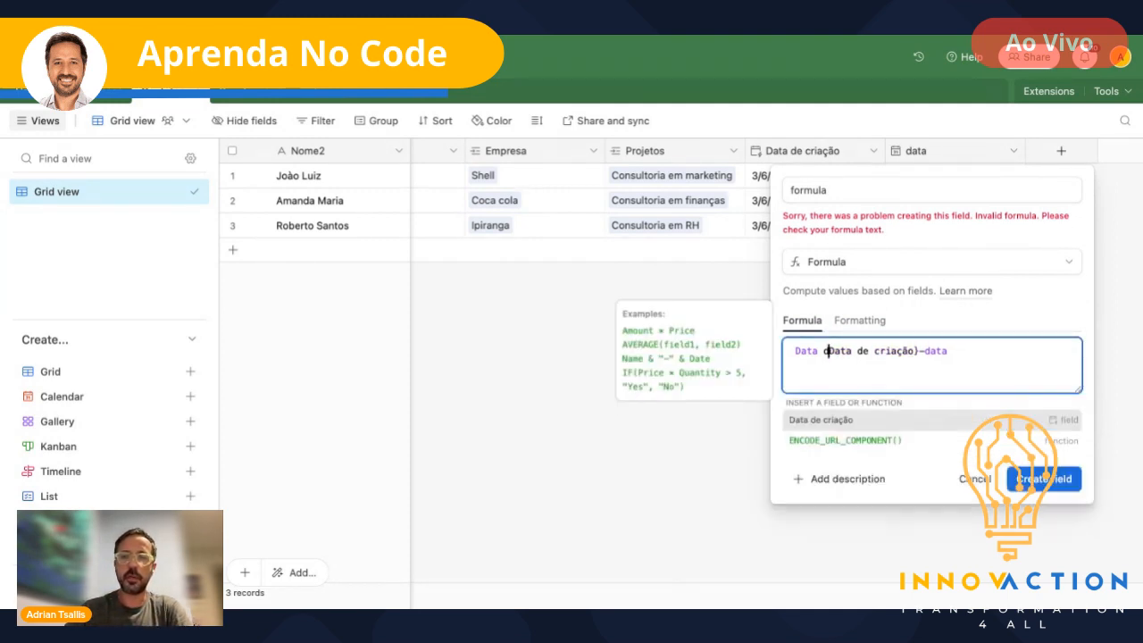
key("BackSpace")
key("Left")
key("Left")
key("Left")
key("Left")
key("Left")
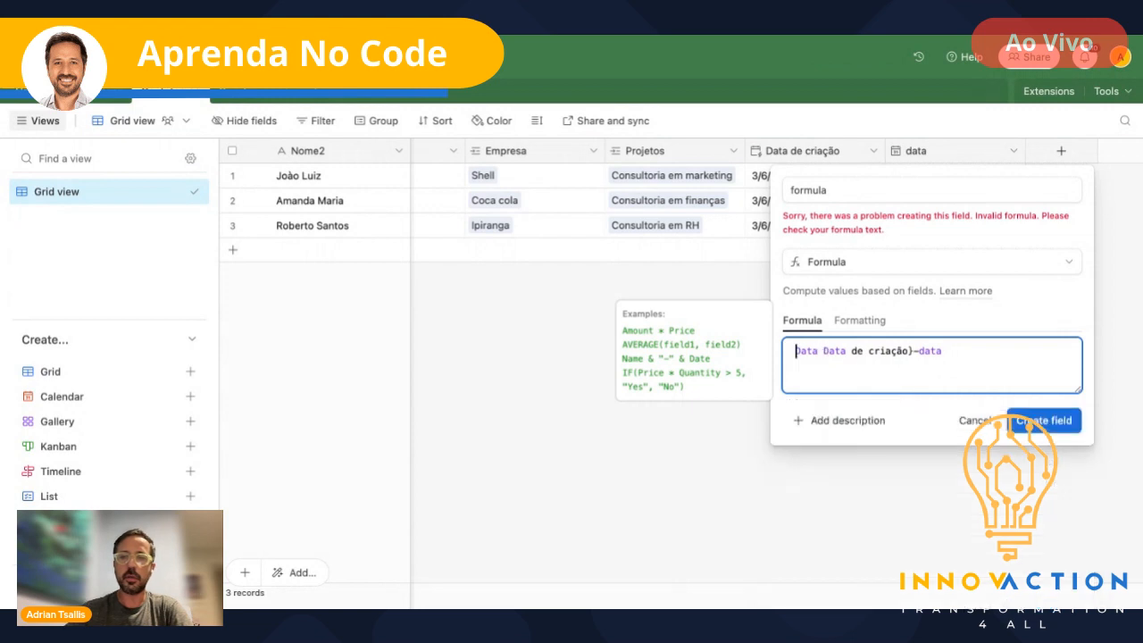
type("{")
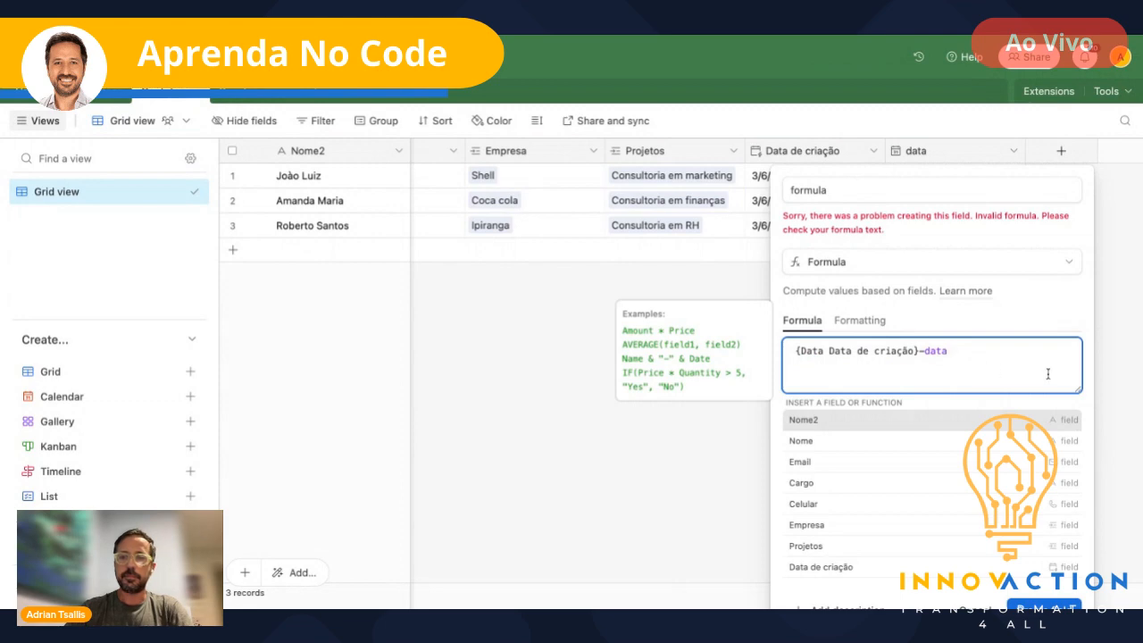
left_click(1066, 606)
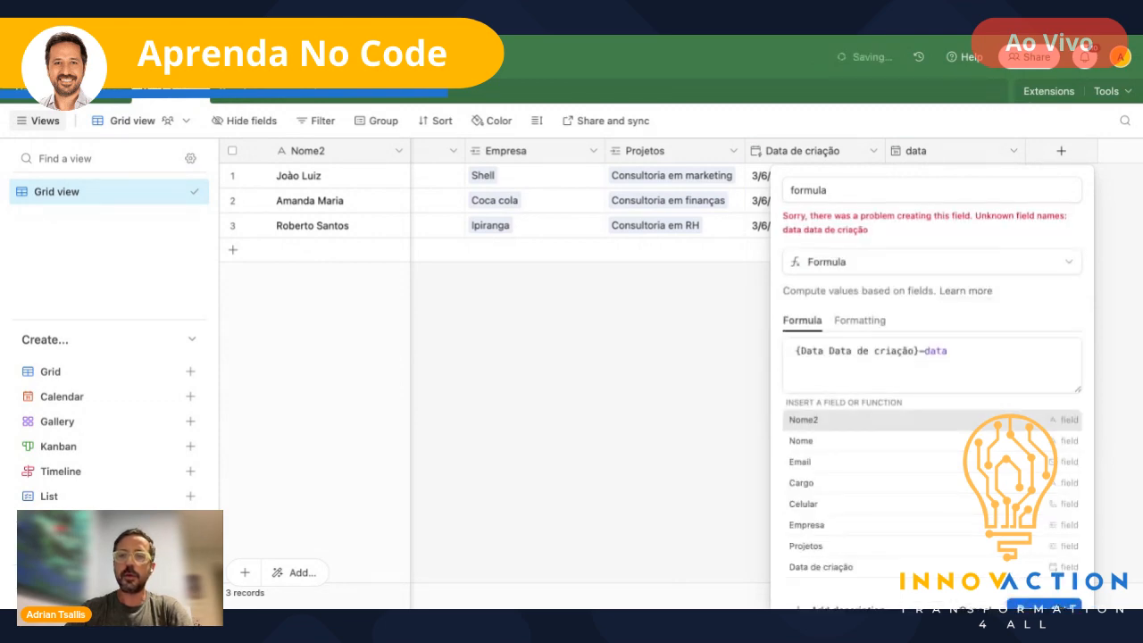
left_click(1117, 284)
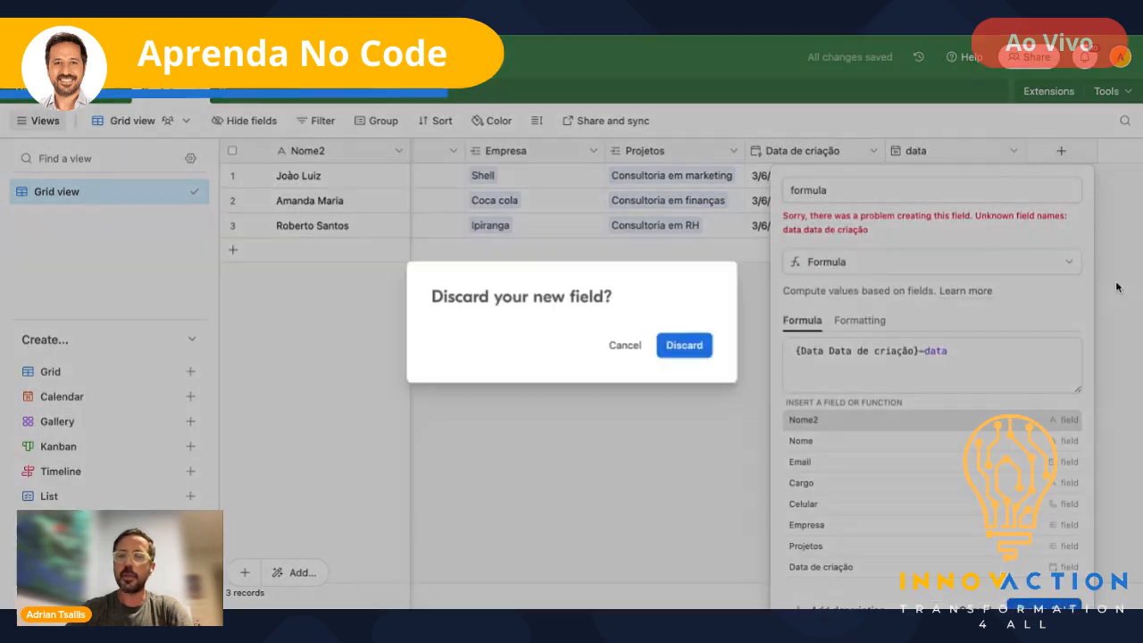
left_click(624, 345)
left_click(733, 323)
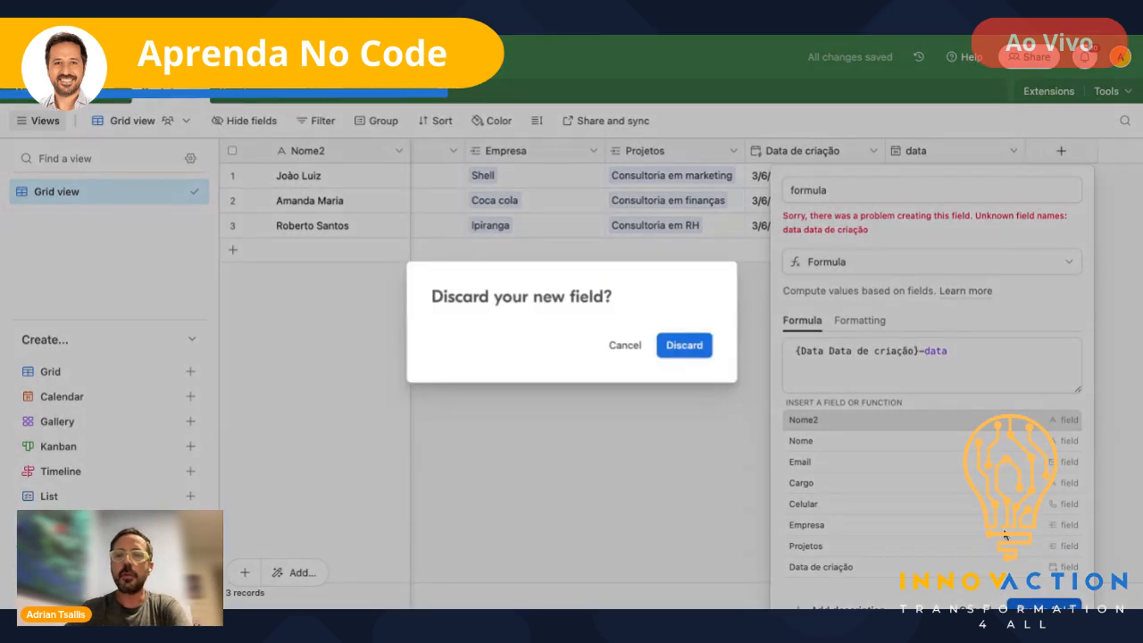
left_click(684, 344)
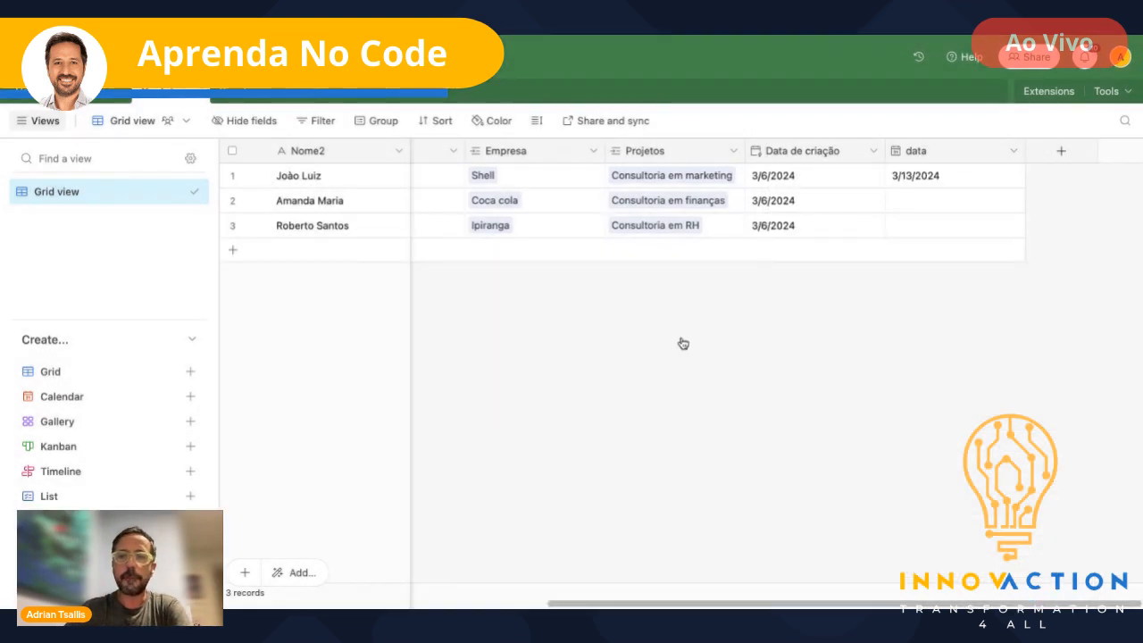